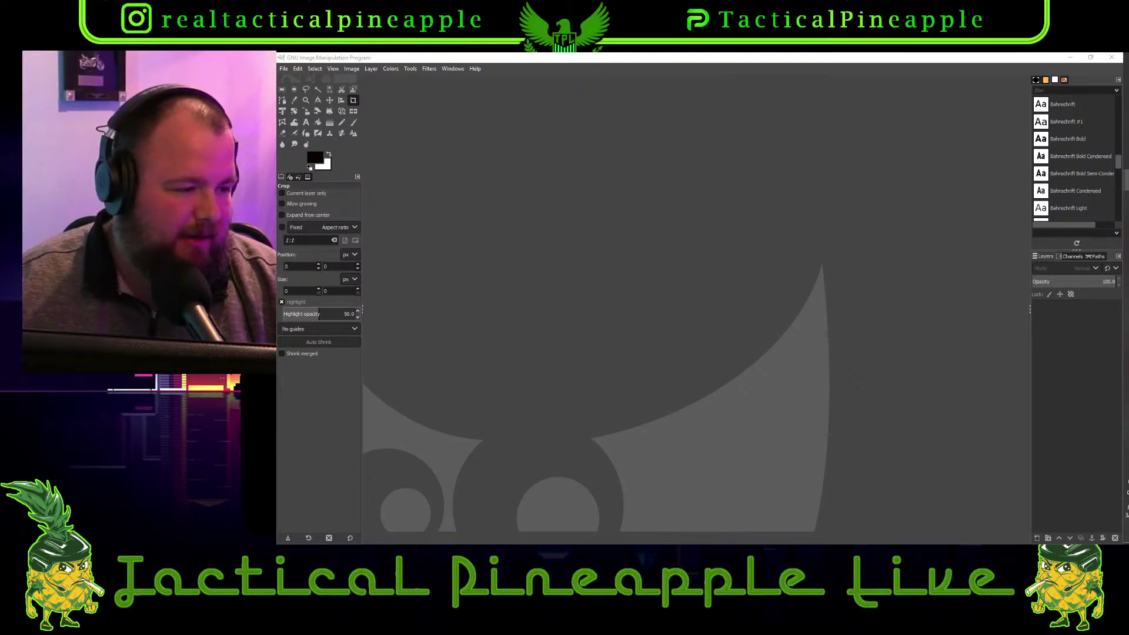
{"action": "left_click_drag", "start_coordinate": [176, 182], "coordinate": [618, 52]}
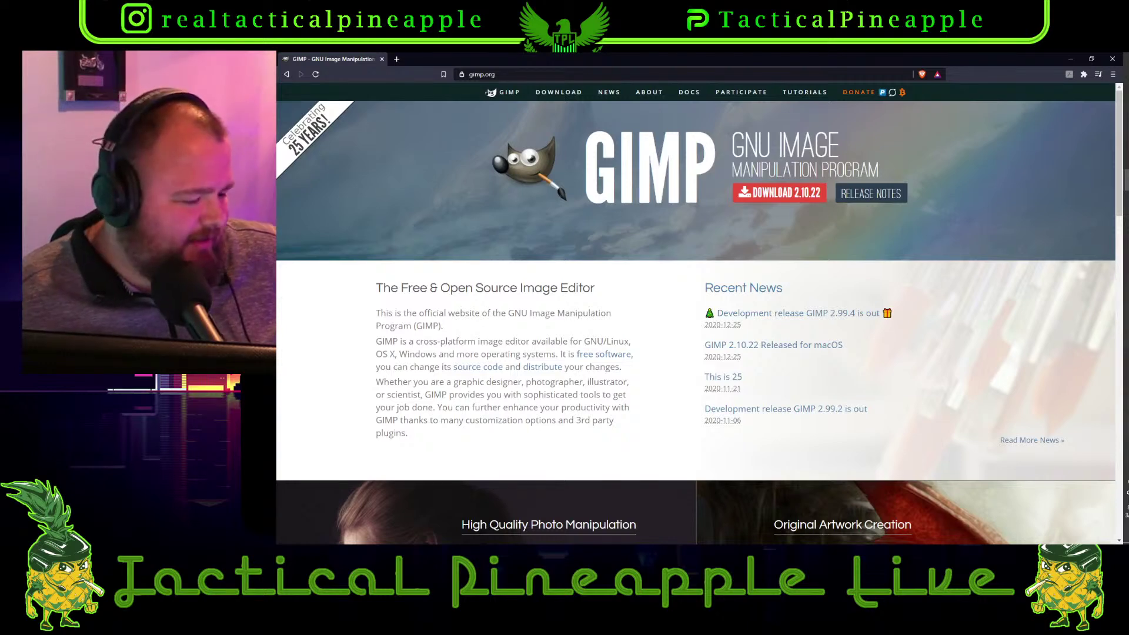
{"action": "key", "text": "alt+Tab"}
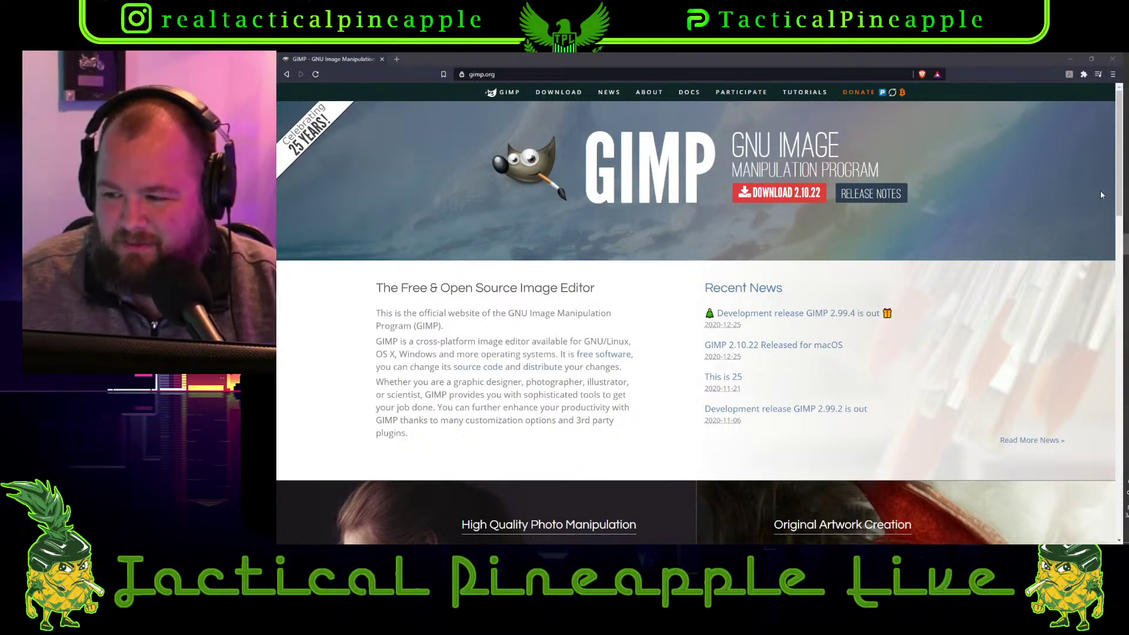
{"action": "key", "text": "alt+Tab"}
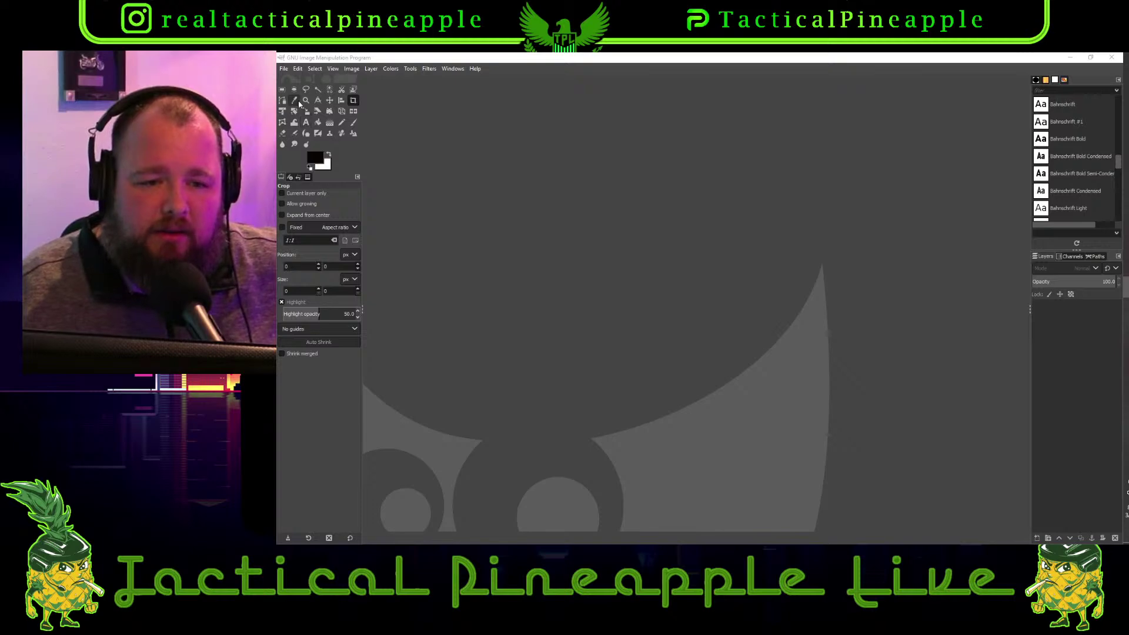
Create a new image 13 inches wide and 17 inches high, accepting the large image size
{"action": "left_click", "coordinate": [283, 69]}
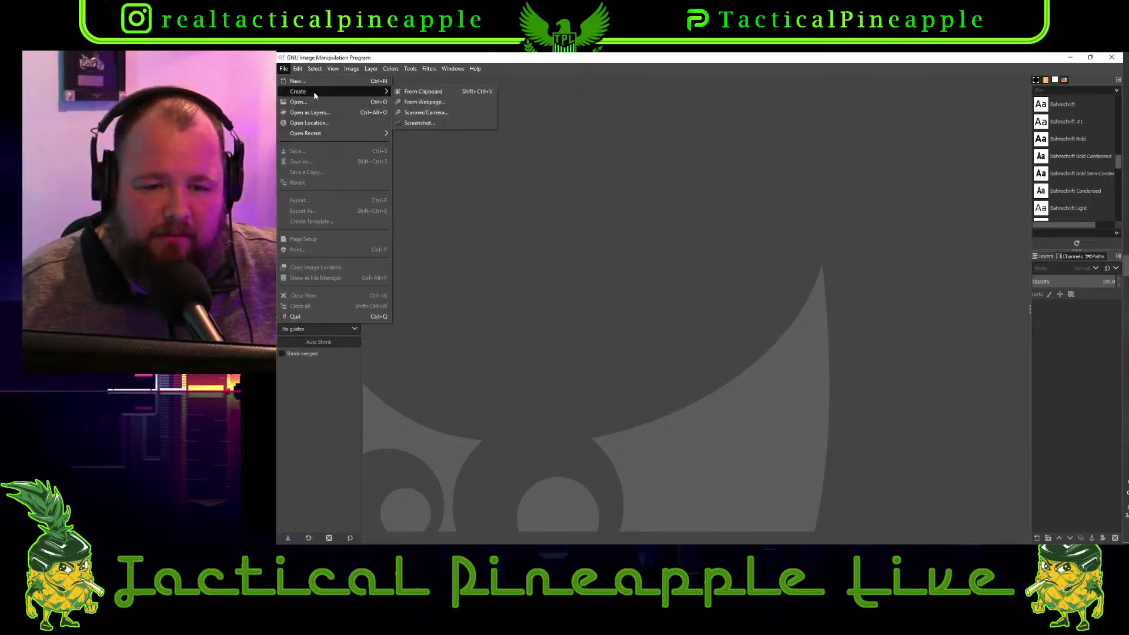
{"action": "left_click", "coordinate": [463, 93]}
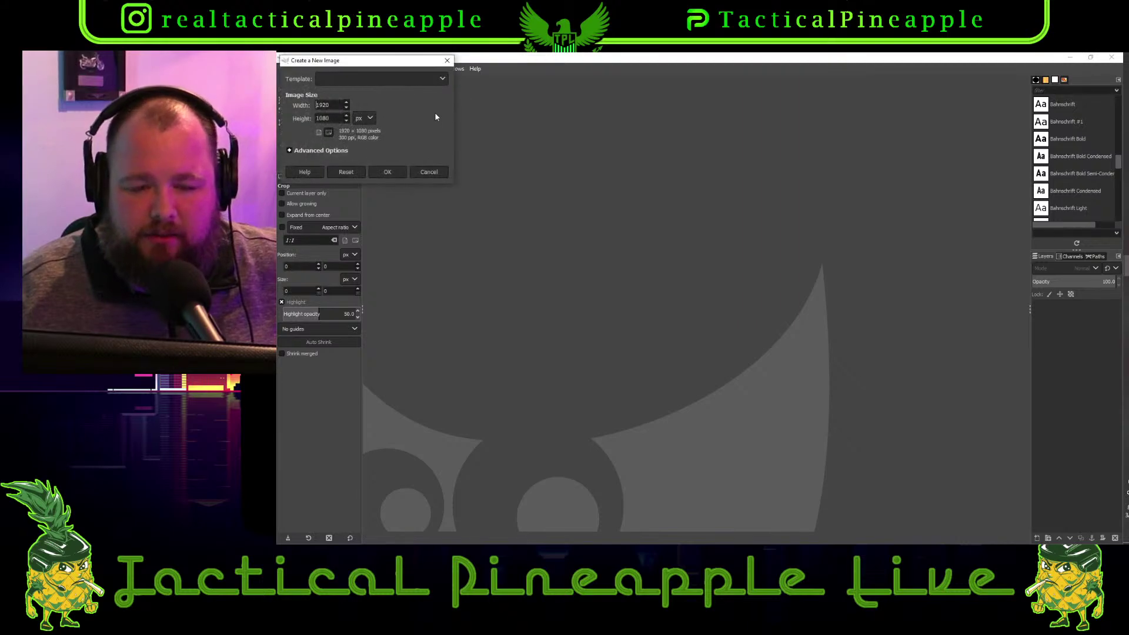
{"action": "left_click", "coordinate": [370, 119]}
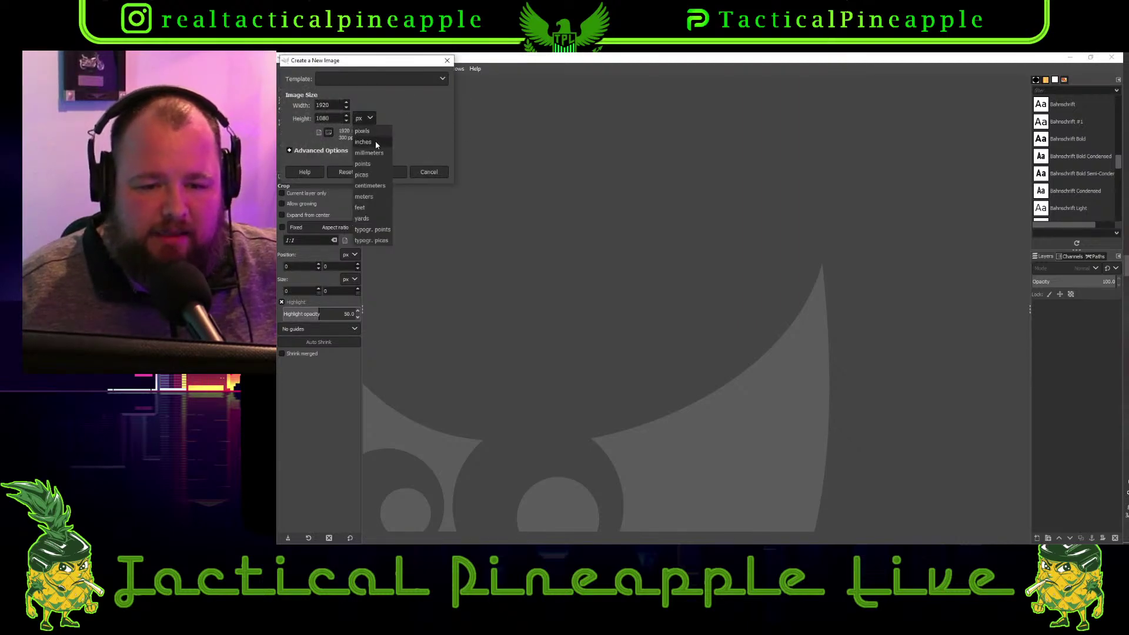
{"action": "left_click", "coordinate": [375, 140]}
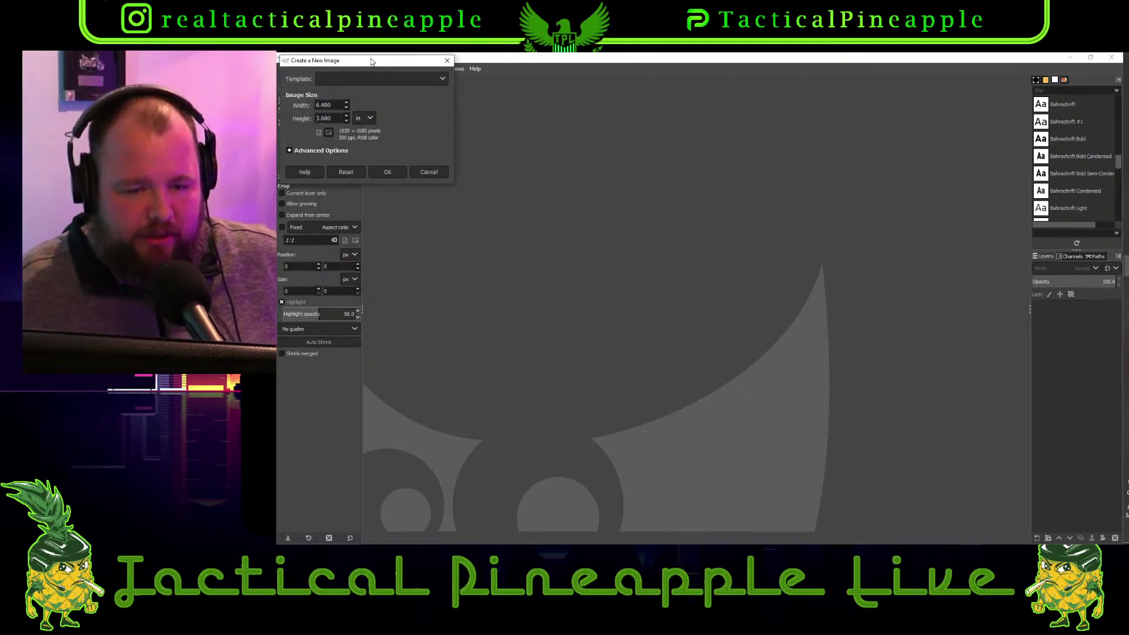
{"action": "left_click_drag", "start_coordinate": [371, 64], "coordinate": [531, 87]}
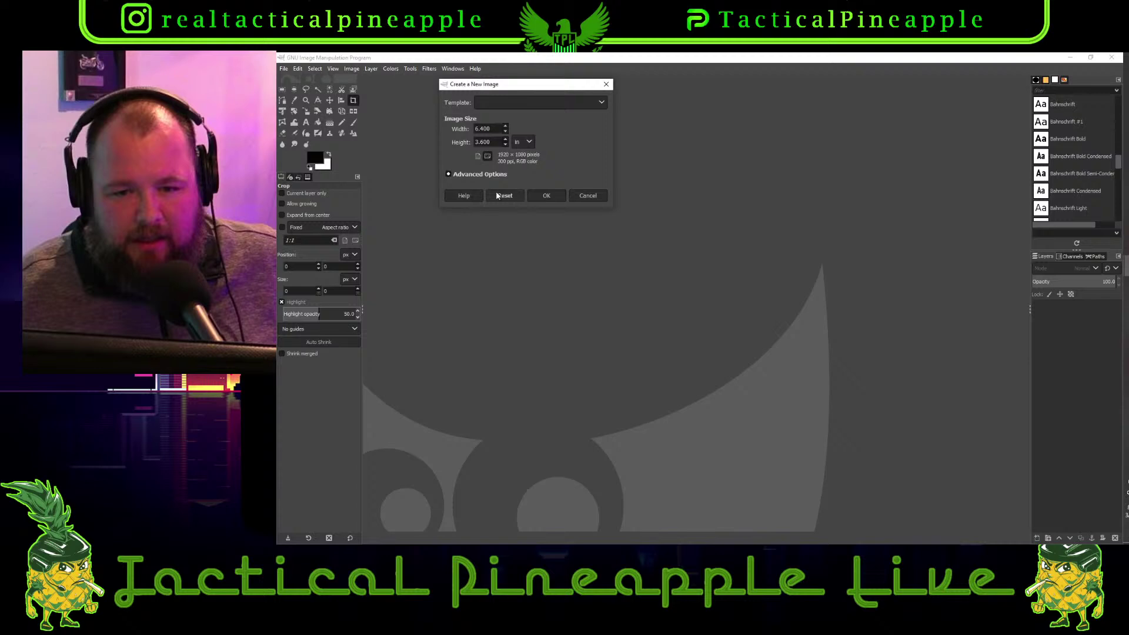
{"action": "triple_click", "coordinate": [491, 129]}
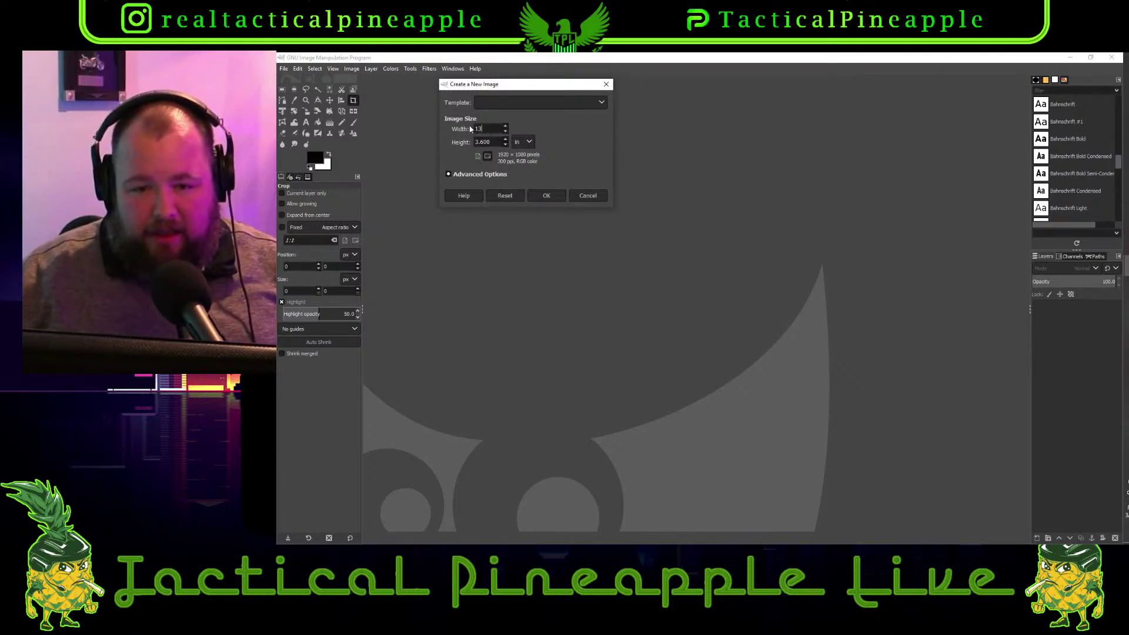
{"action": "key", "text": "Tab"}
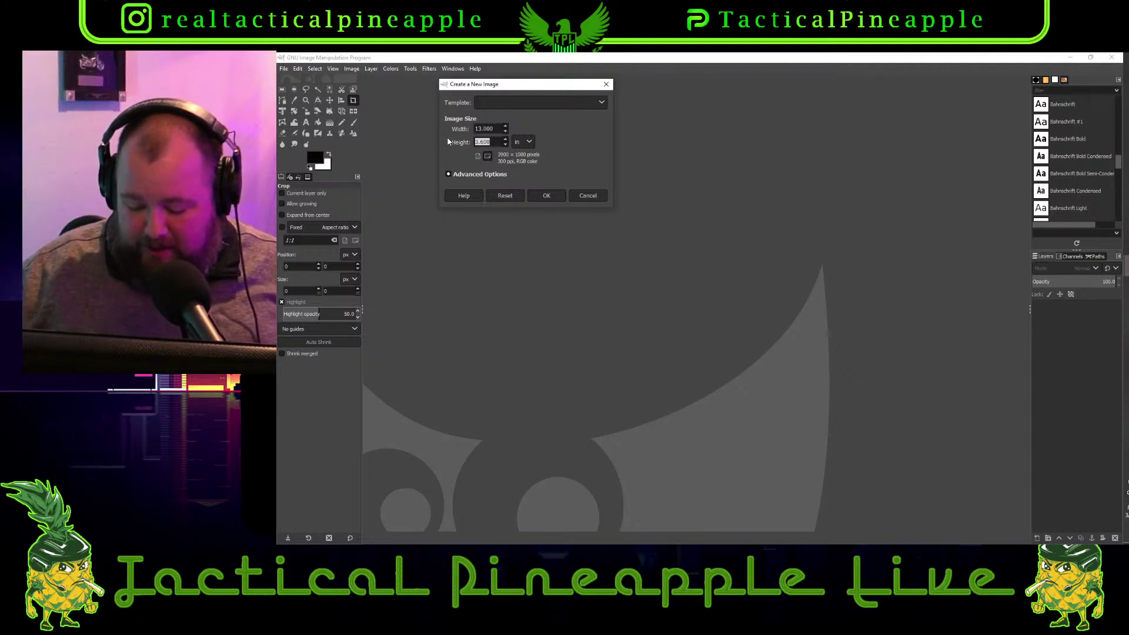
{"action": "type", "text": "17"}
{"action": "key", "text": "Return"}
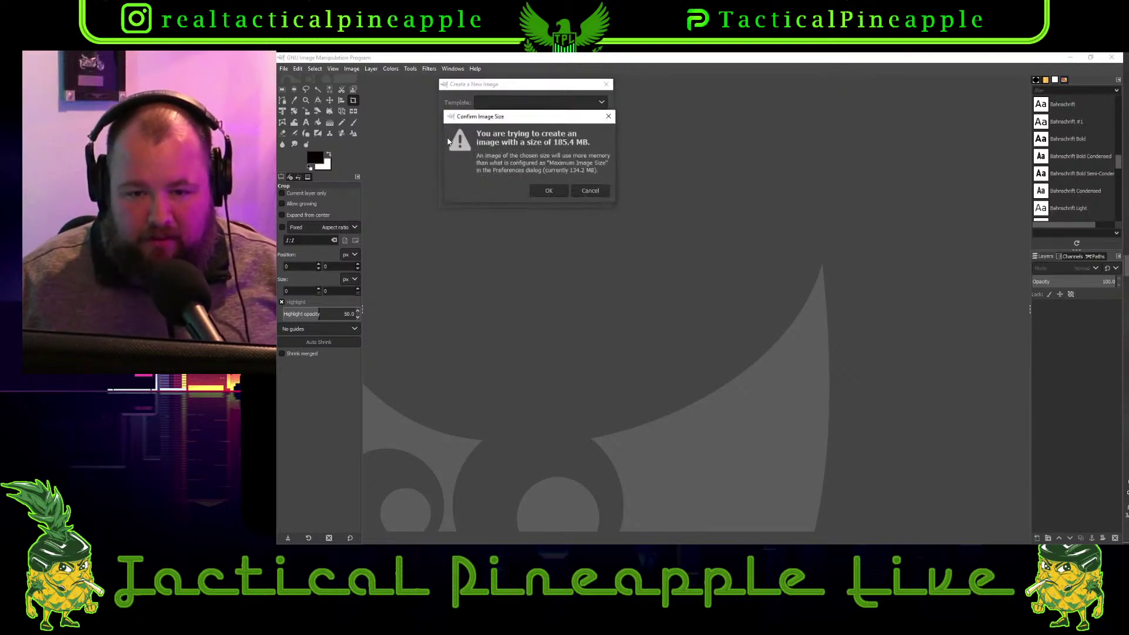
{"action": "left_click", "coordinate": [555, 190]}
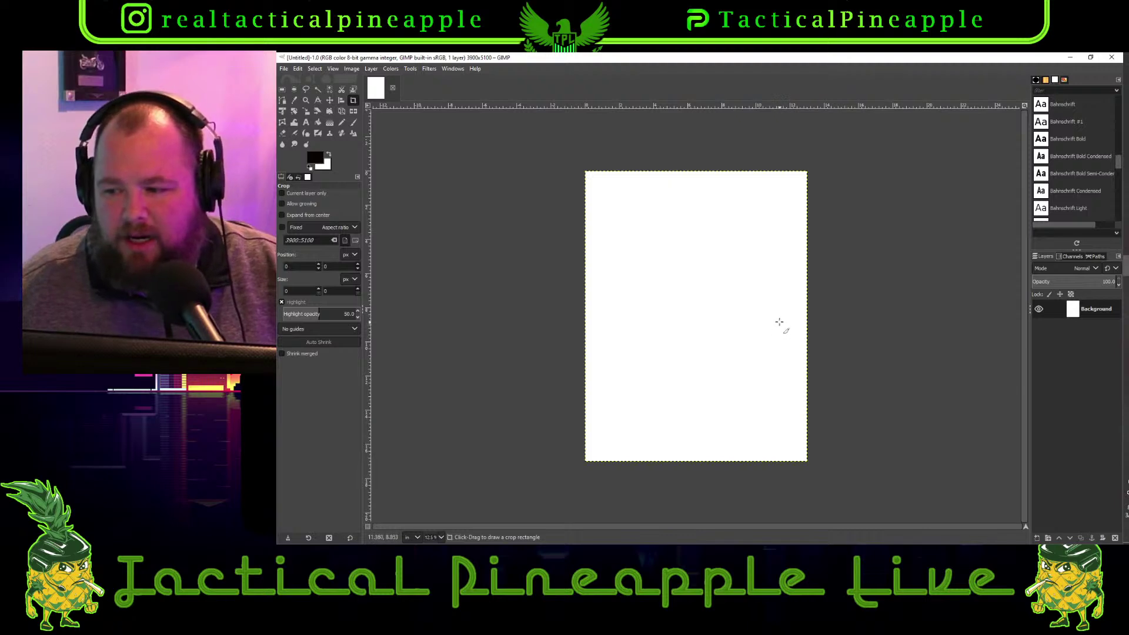
Start a second new image with its 13 × 17 size given in inches
{"action": "left_click", "coordinate": [285, 69]}
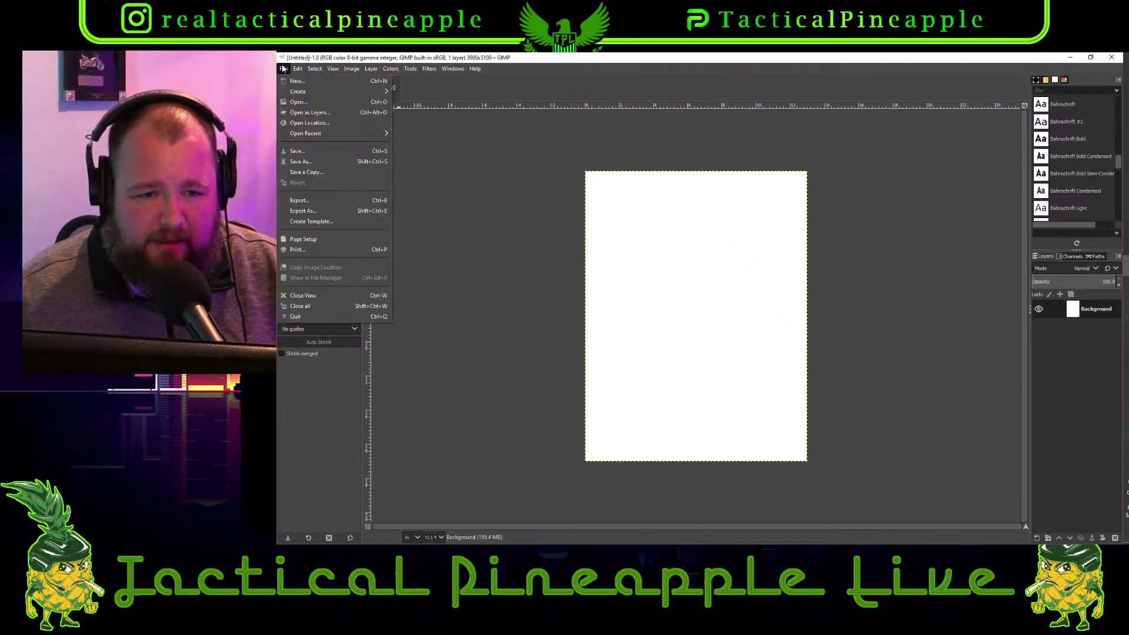
{"action": "left_click", "coordinate": [290, 71]}
{"action": "left_click", "coordinate": [290, 71]}
{"action": "left_click", "coordinate": [291, 83]}
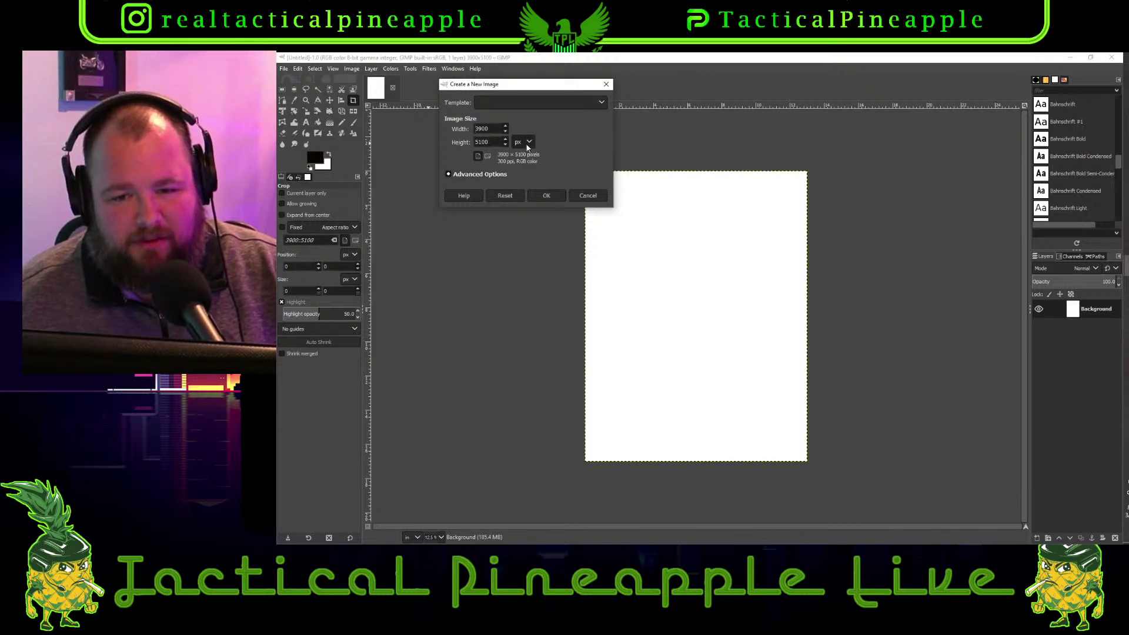
{"action": "left_click", "coordinate": [523, 142]}
{"action": "left_click", "coordinate": [523, 166]}
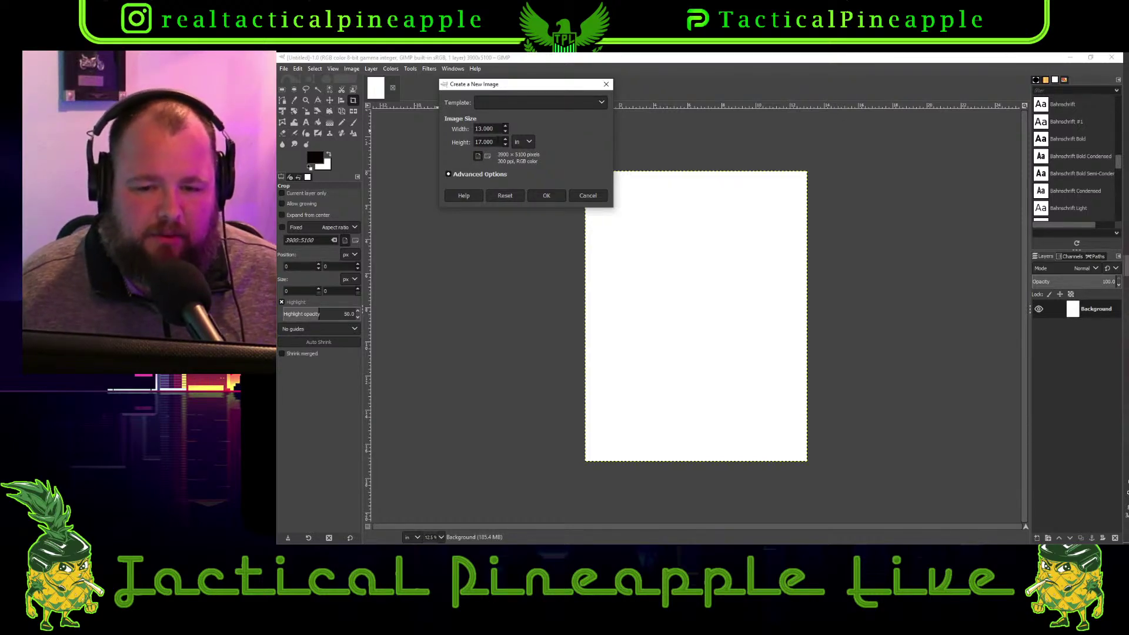
Create the second image filled with Transparency instead of the background color, and close the earlier white image
{"action": "left_click", "coordinate": [471, 177]}
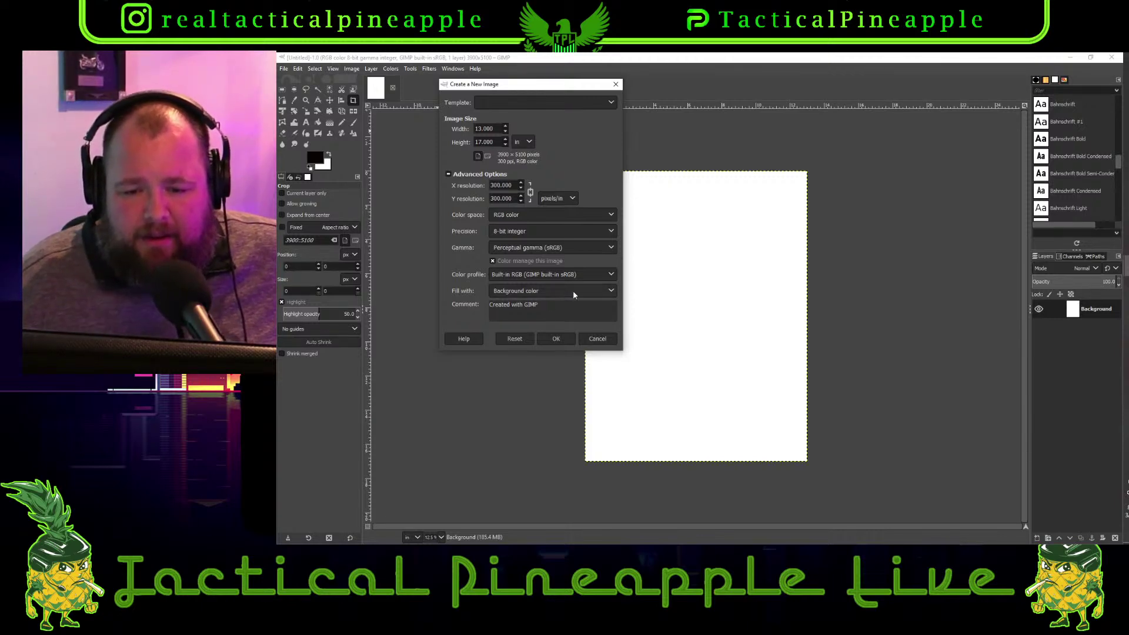
{"action": "left_click", "coordinate": [608, 291]}
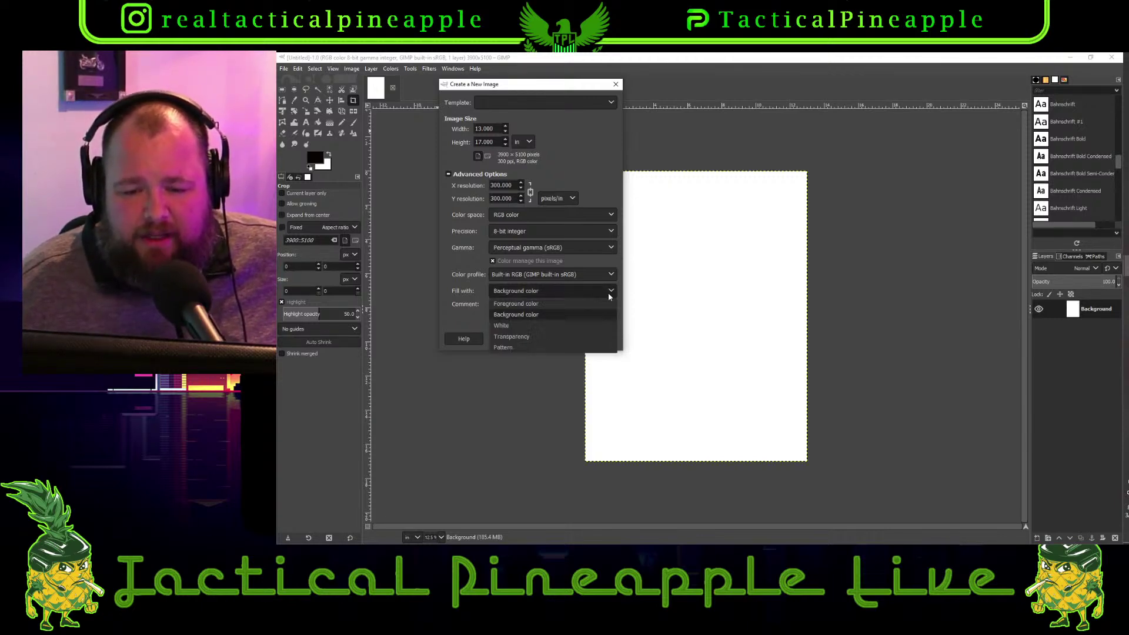
{"action": "left_click", "coordinate": [516, 336]}
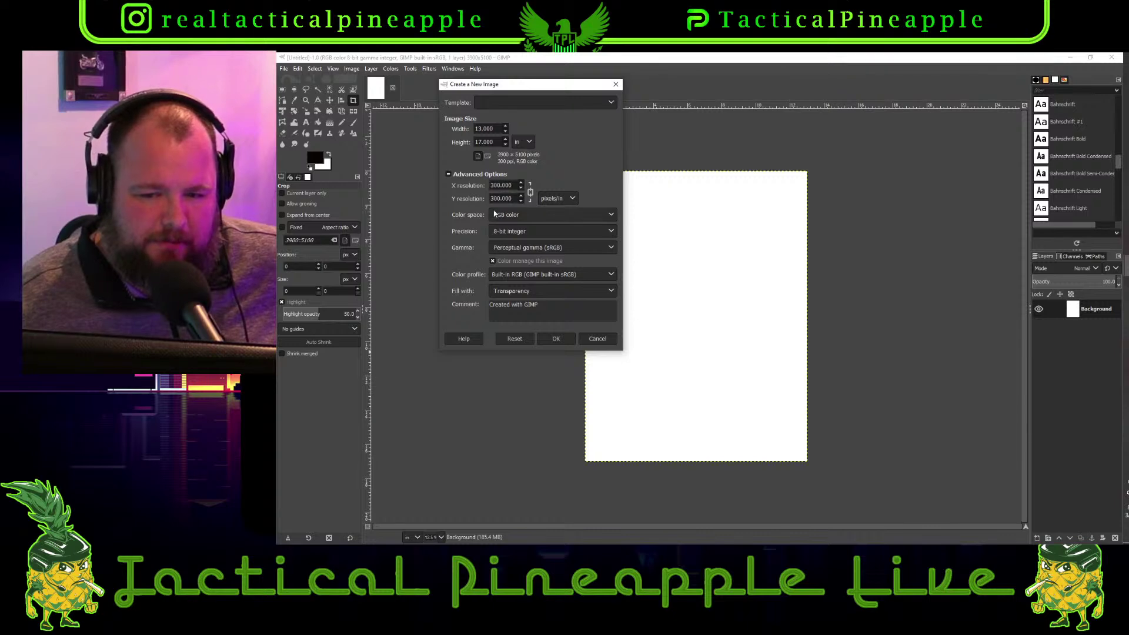
{"action": "left_click", "coordinate": [556, 339]}
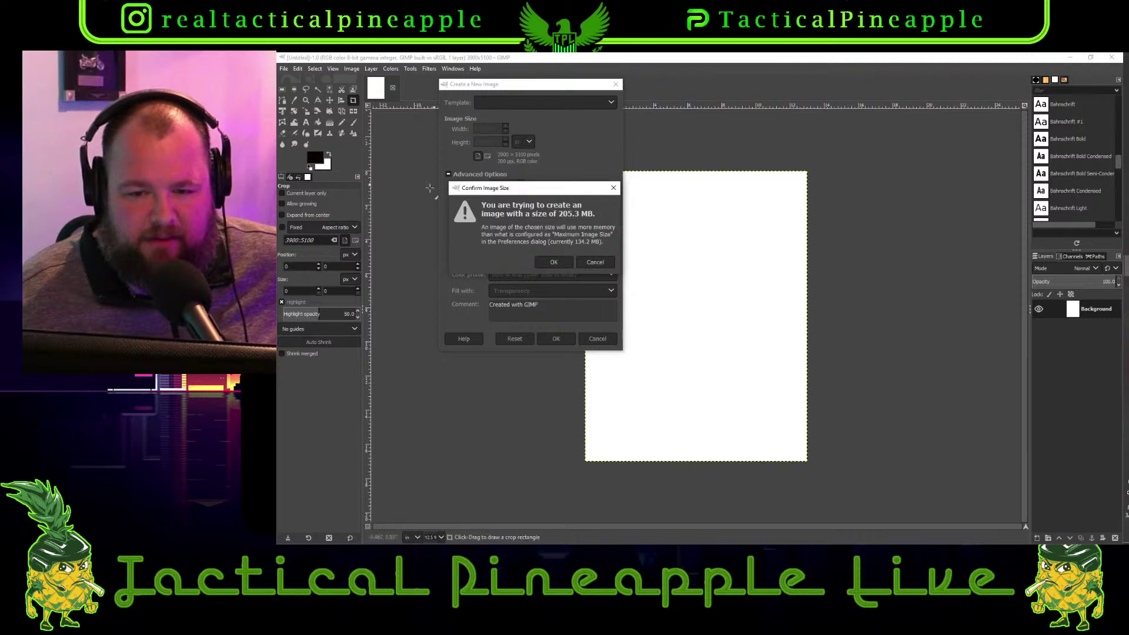
{"action": "left_click", "coordinate": [554, 262]}
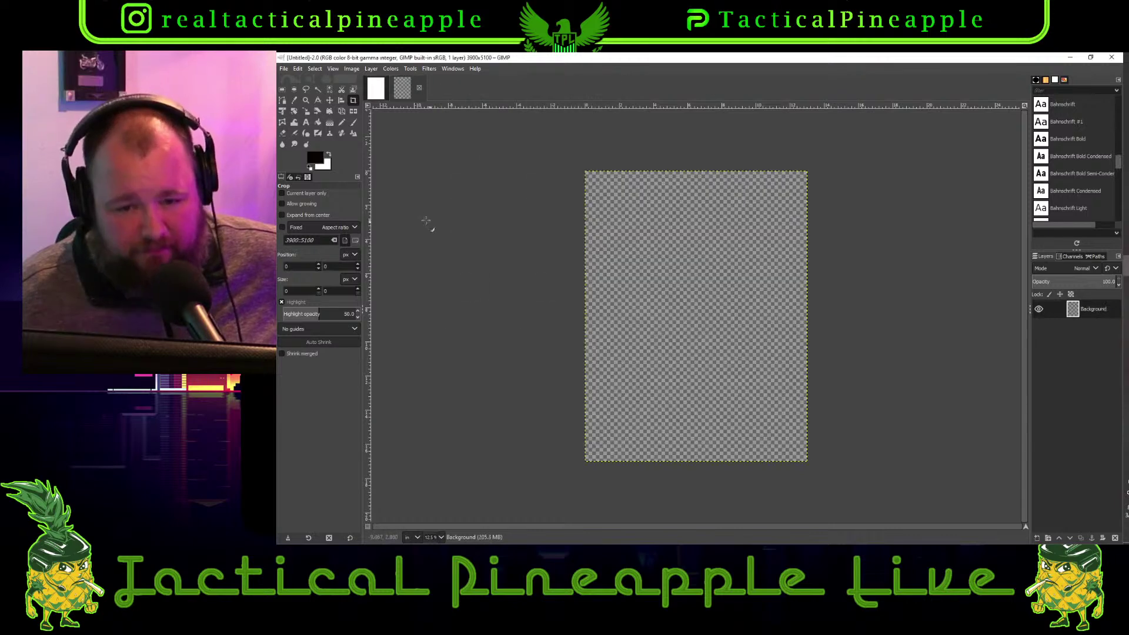
{"action": "left_click", "coordinate": [377, 88]}
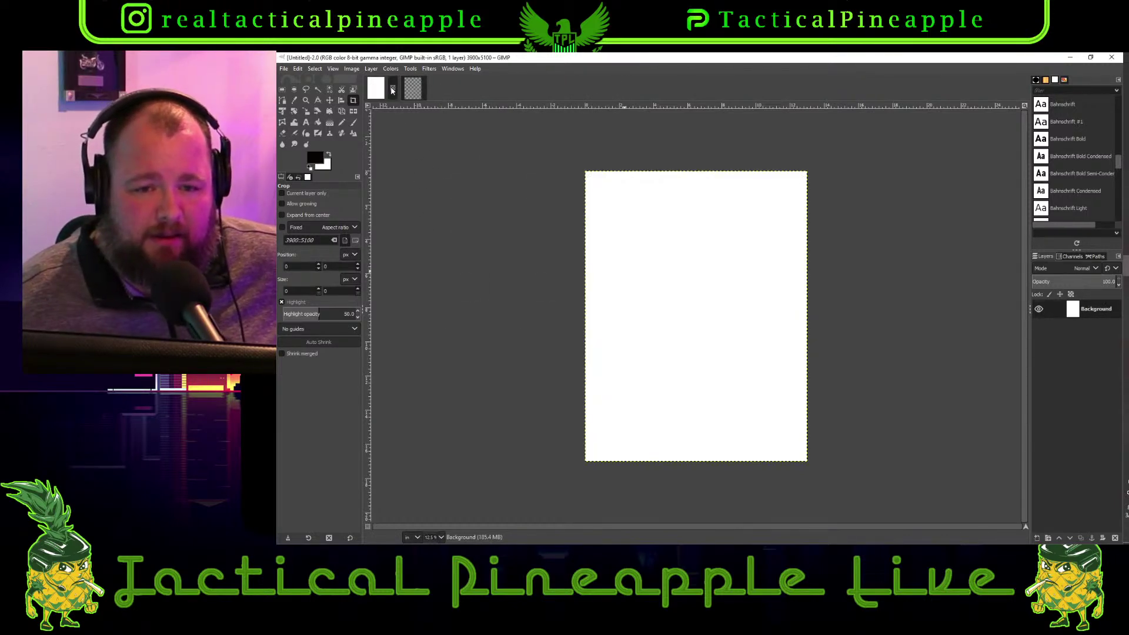
{"action": "left_click", "coordinate": [392, 88]}
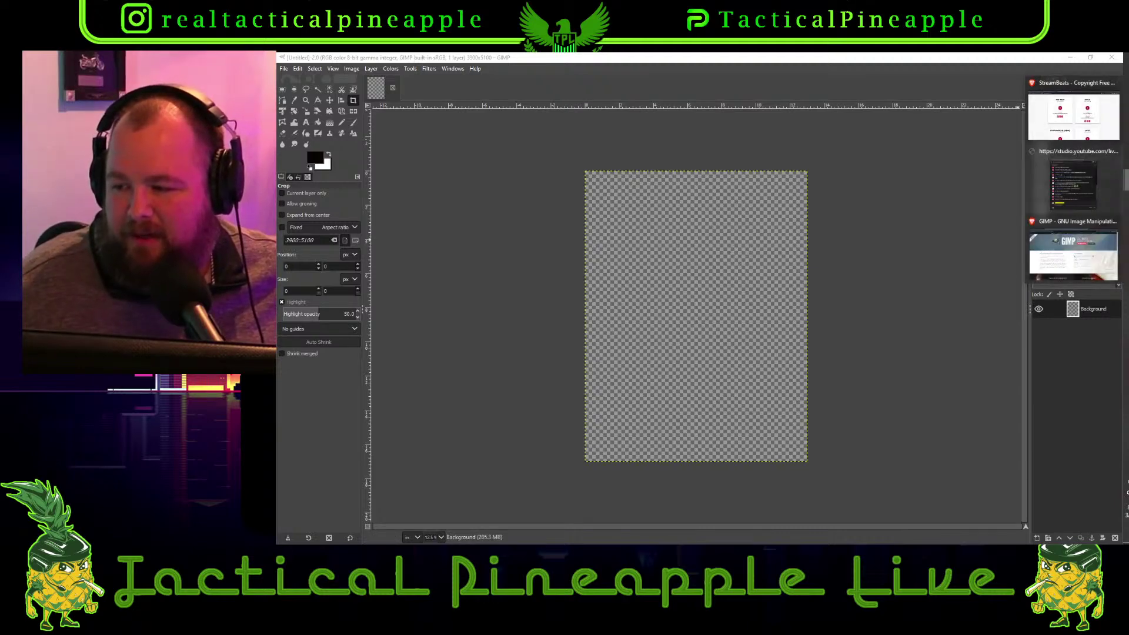
Switch to the Brave browser and run an image search for "route 66 sign" in a new tab
{"action": "key", "text": "alt+Tab"}
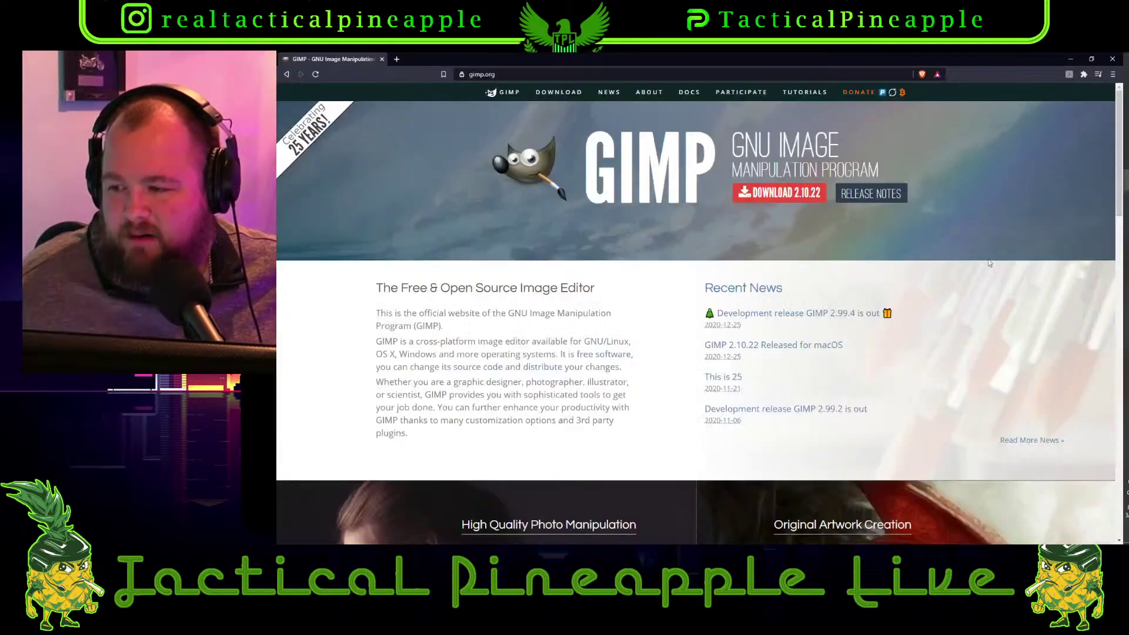
{"action": "left_click", "coordinate": [398, 59]}
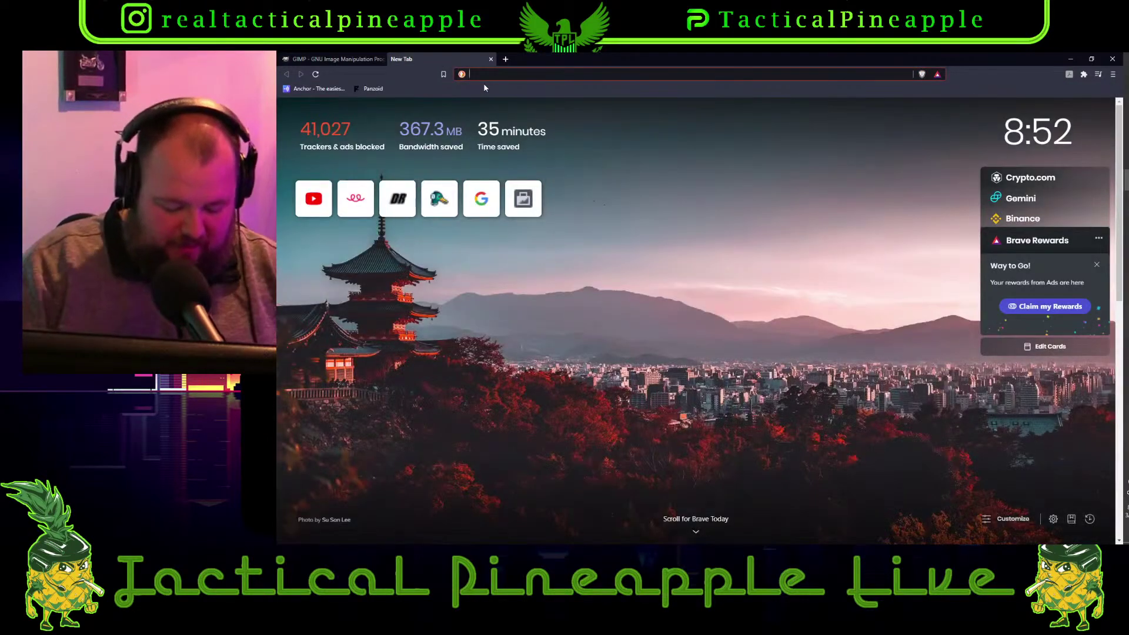
{"action": "type", "text": "route 665 "}
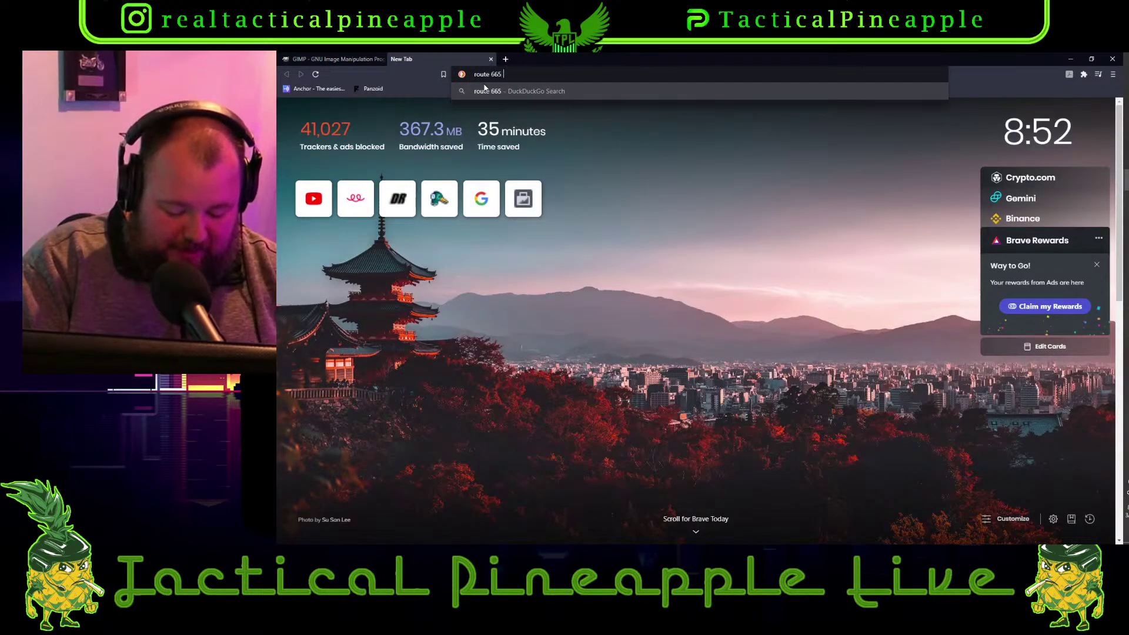
{"action": "type", "text": "sign"}
{"action": "key", "text": "Return"}
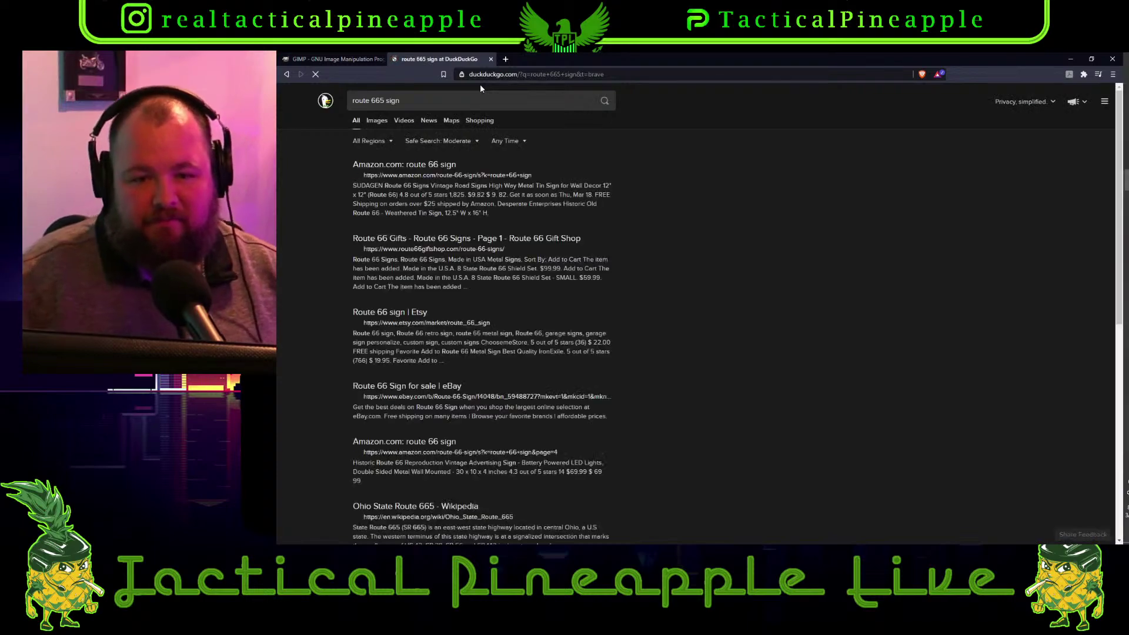
{"action": "left_click", "coordinate": [384, 101]}
{"action": "key", "text": "BackSpace"}
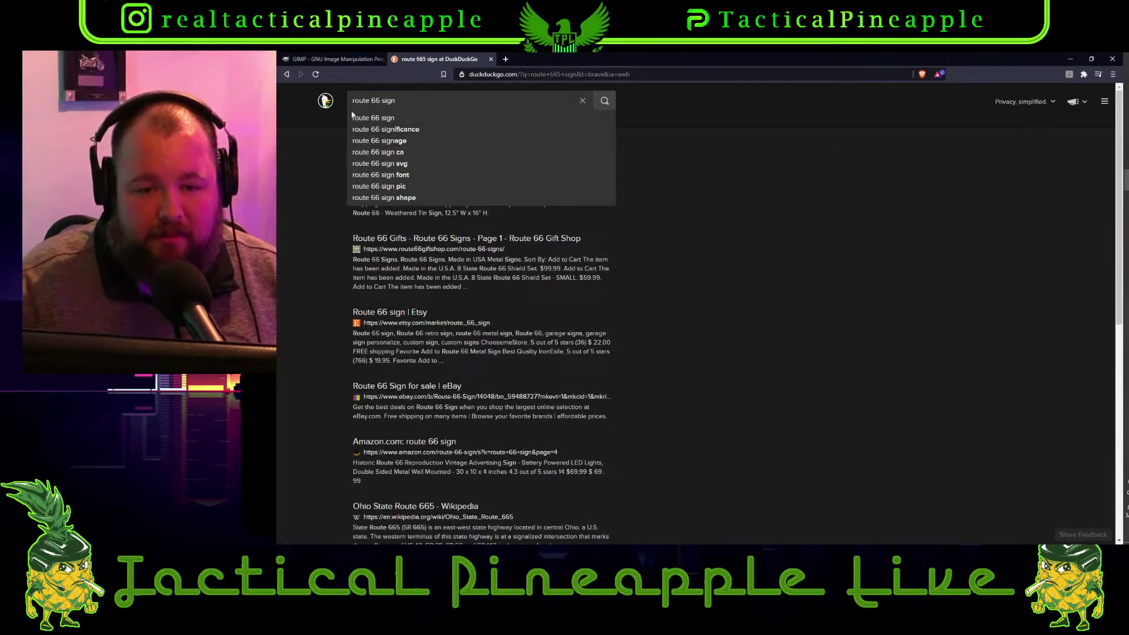
{"action": "key", "text": "Return"}
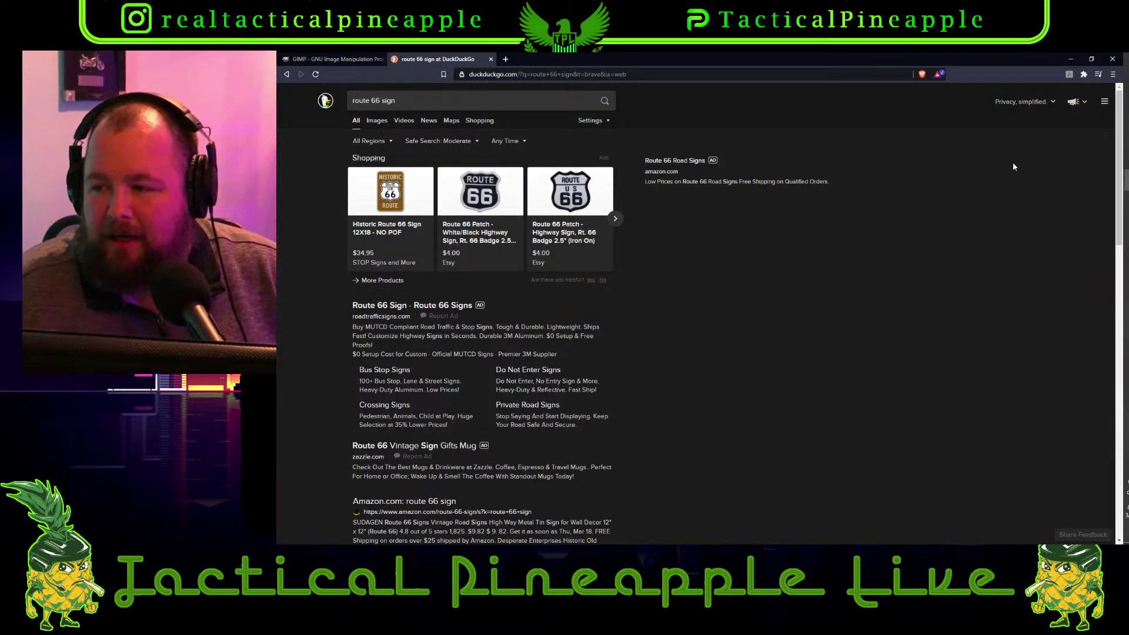
{"action": "mouse_move", "coordinate": [596, 162]}
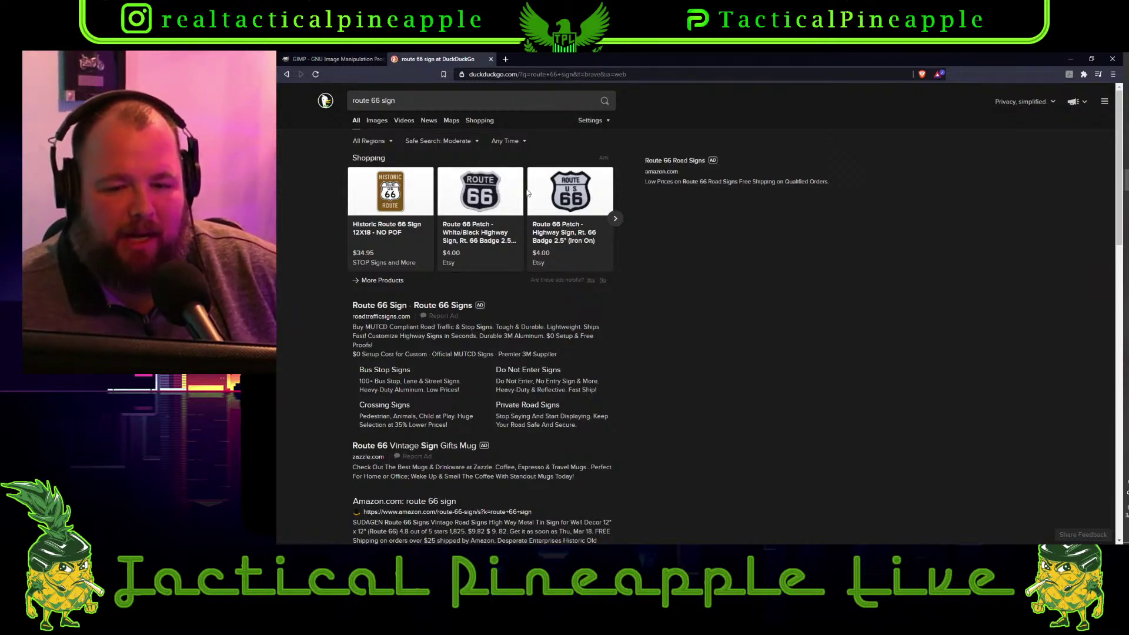
{"action": "left_click", "coordinate": [377, 120]}
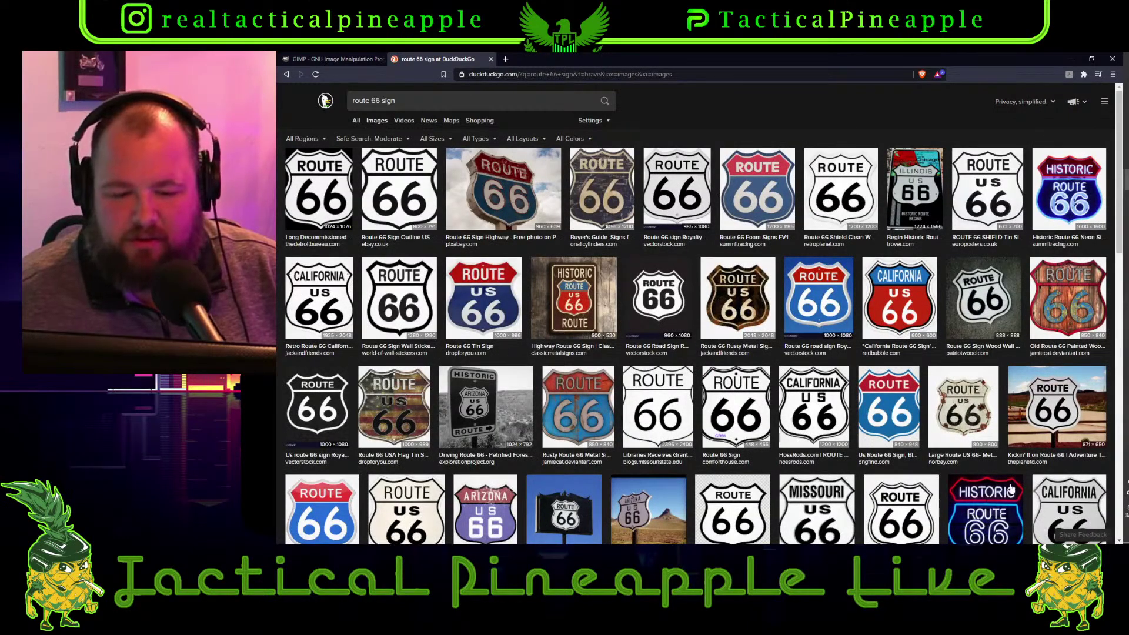
Preview the black-and-white Route 66 shield images from vectorstock.com, retroplanet.com and world-of-wall-stickers.com
{"action": "left_click", "coordinate": [680, 207]}
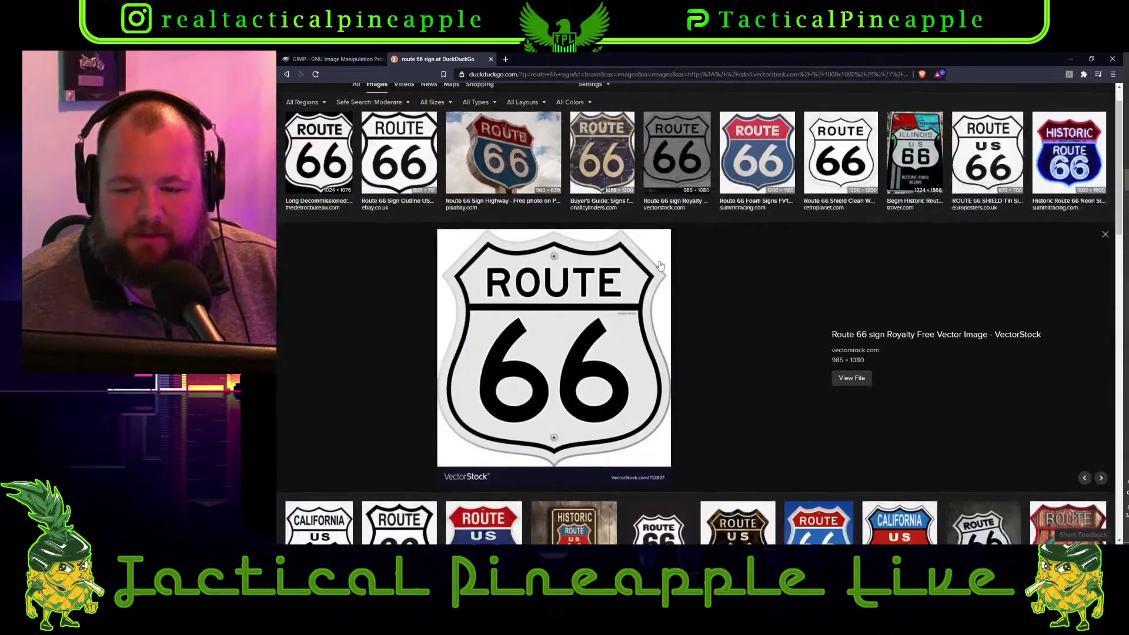
{"action": "left_click", "coordinate": [850, 145]}
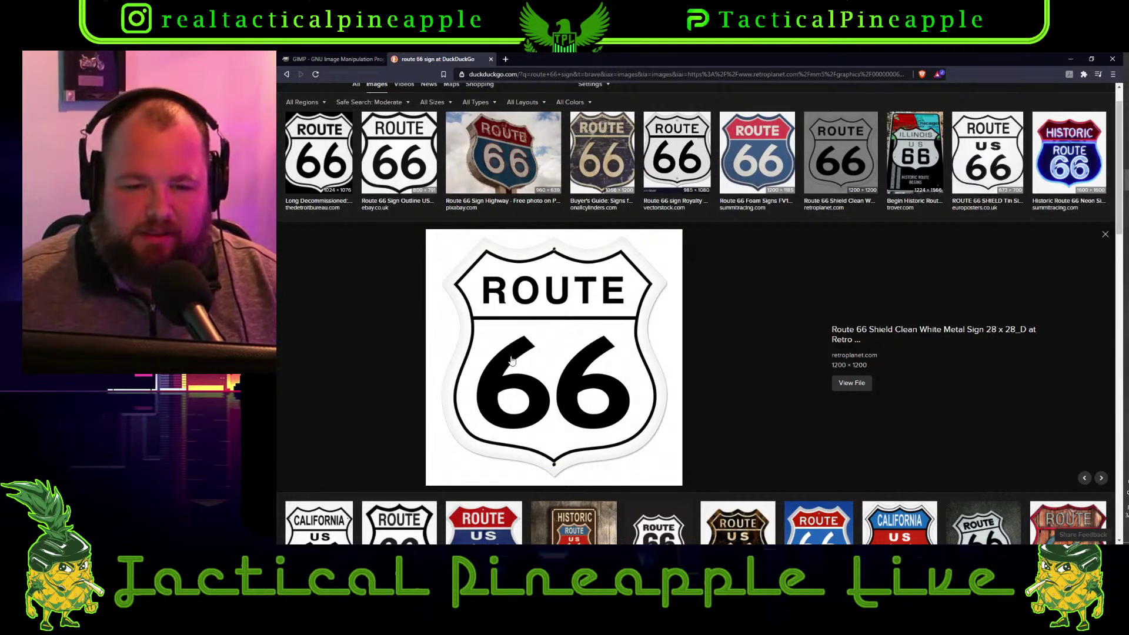
{"action": "scroll", "coordinate": [694, 318], "scroll_direction": "down", "scroll_amount": 4}
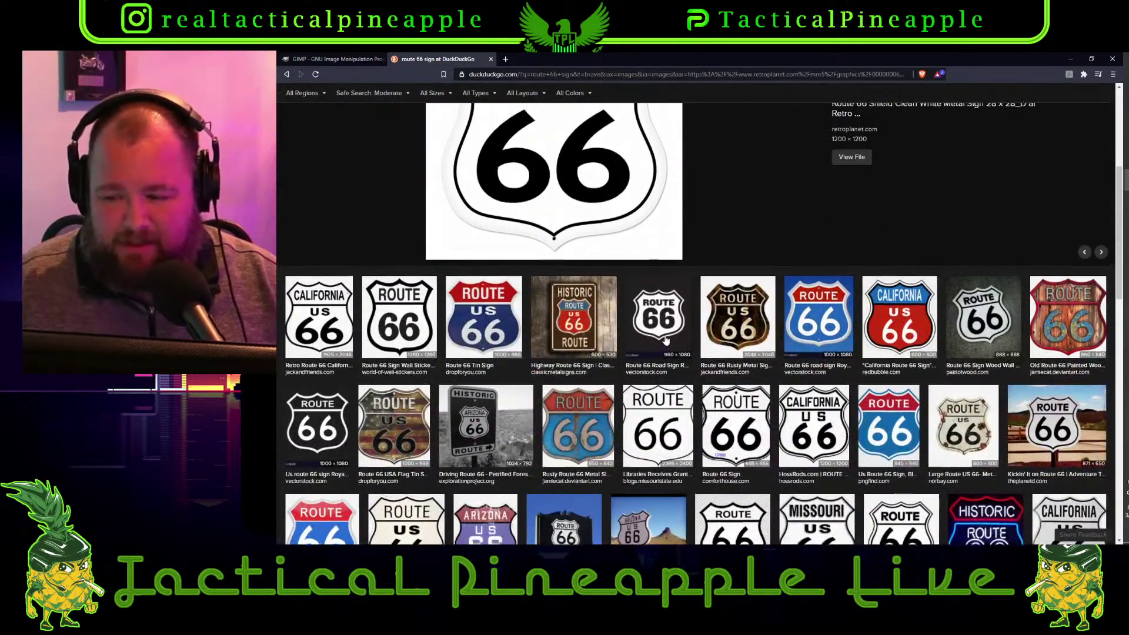
{"action": "scroll", "coordinate": [655, 346], "scroll_direction": "up", "scroll_amount": 1}
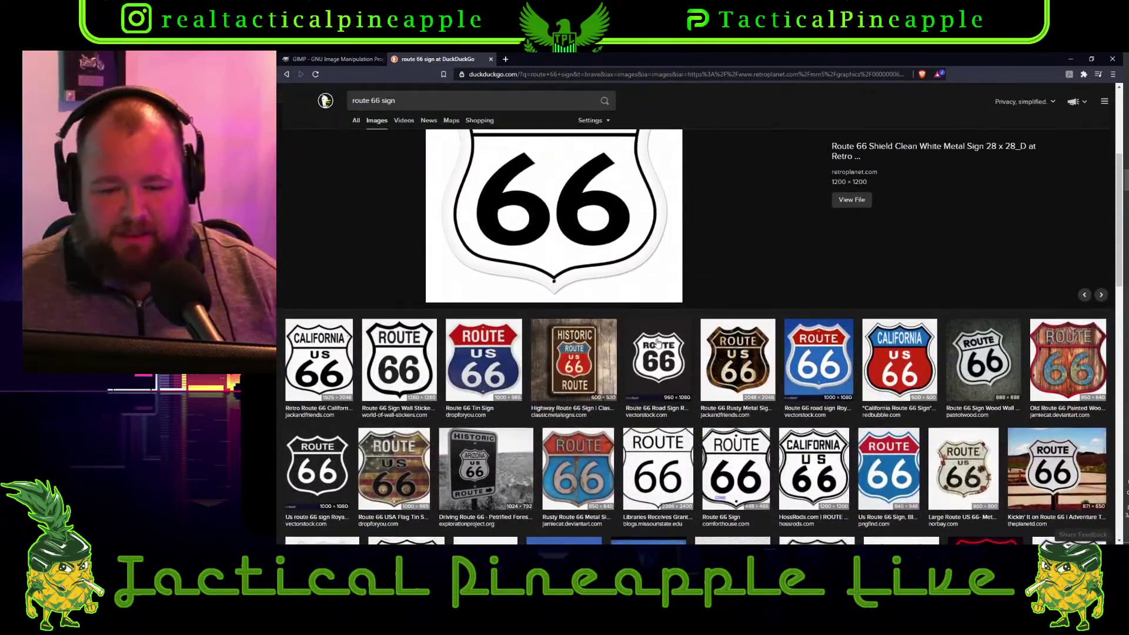
{"action": "left_click", "coordinate": [411, 372]}
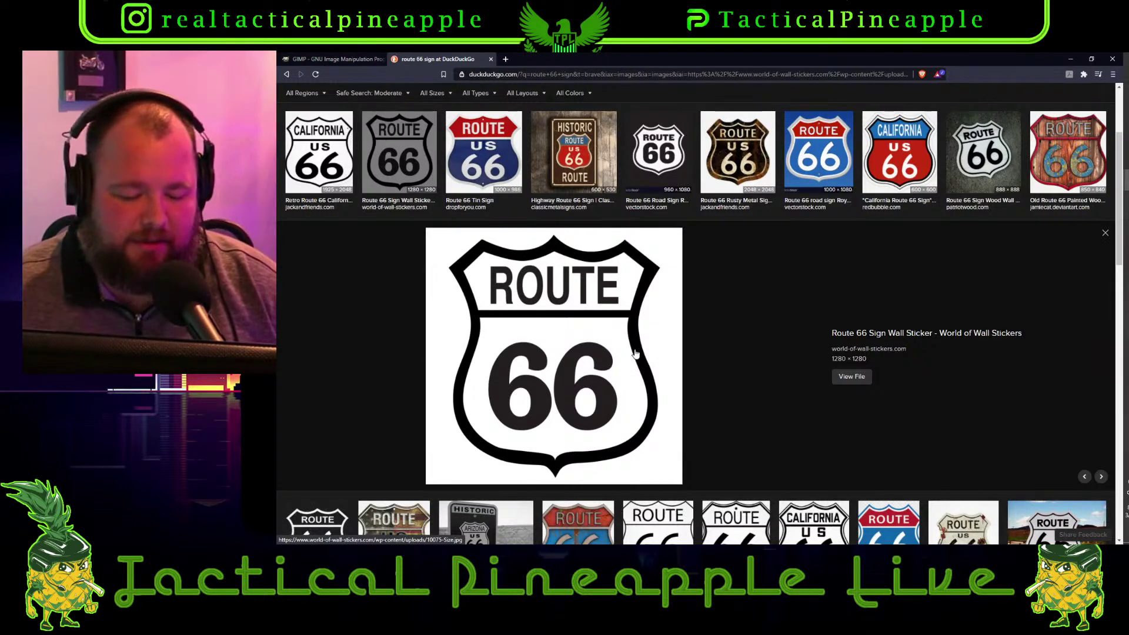
Open the full-size world-of-wall-stickers.com Route 66 image and save it to the Downloads folder as 10075-Size in JPEG format
{"action": "left_click", "coordinate": [579, 320]}
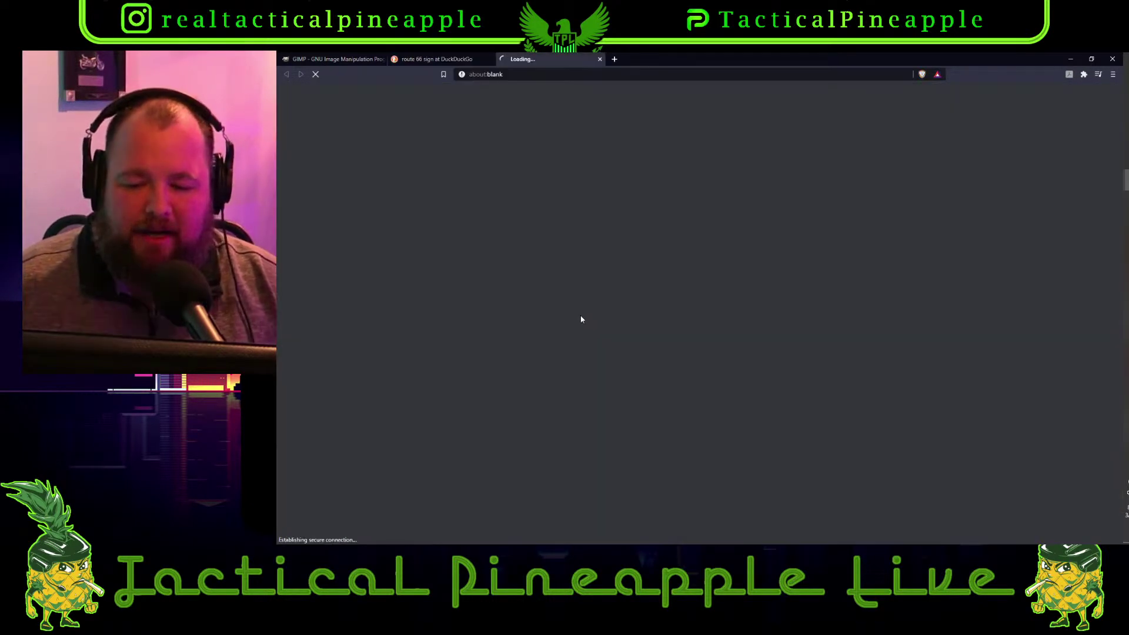
{"action": "right_click", "coordinate": [739, 283]}
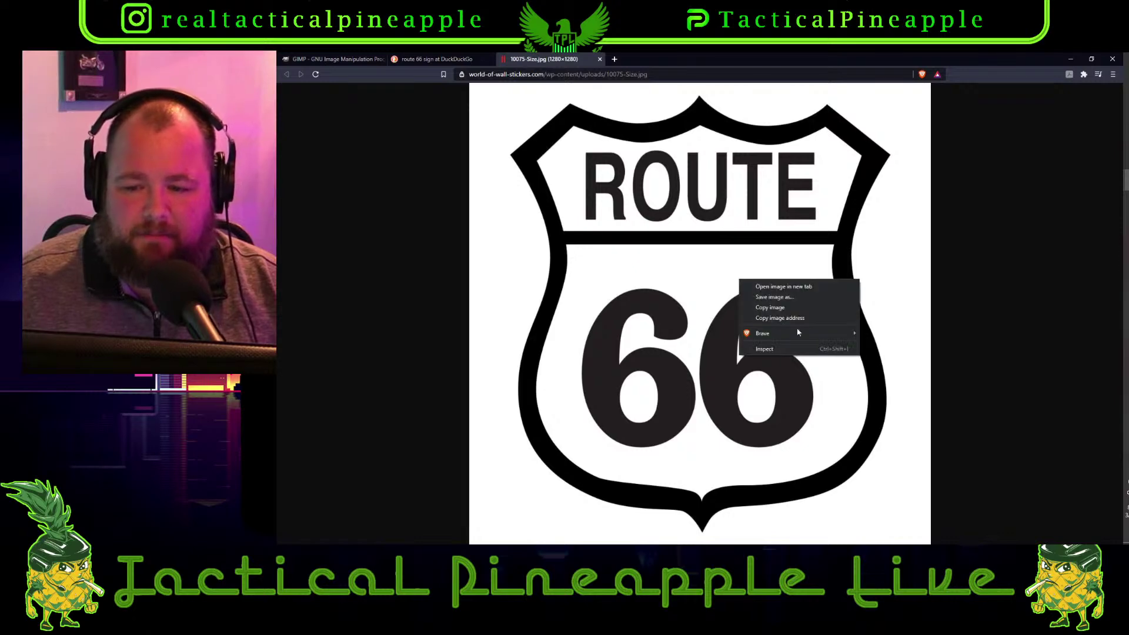
{"action": "left_click", "coordinate": [776, 298]}
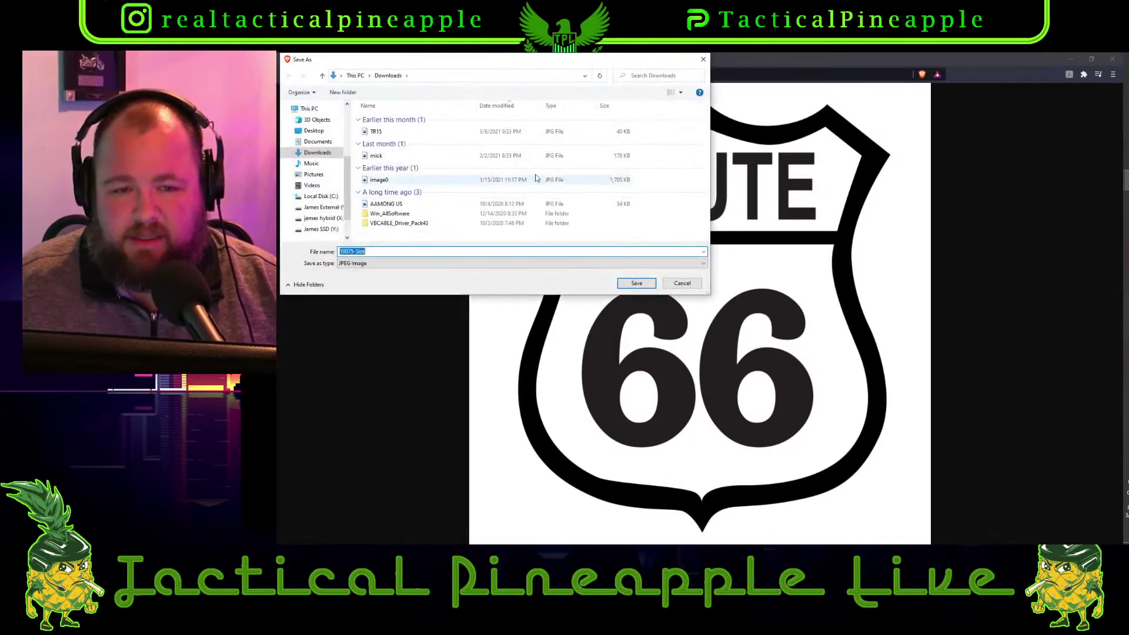
{"action": "left_click", "coordinate": [636, 284]}
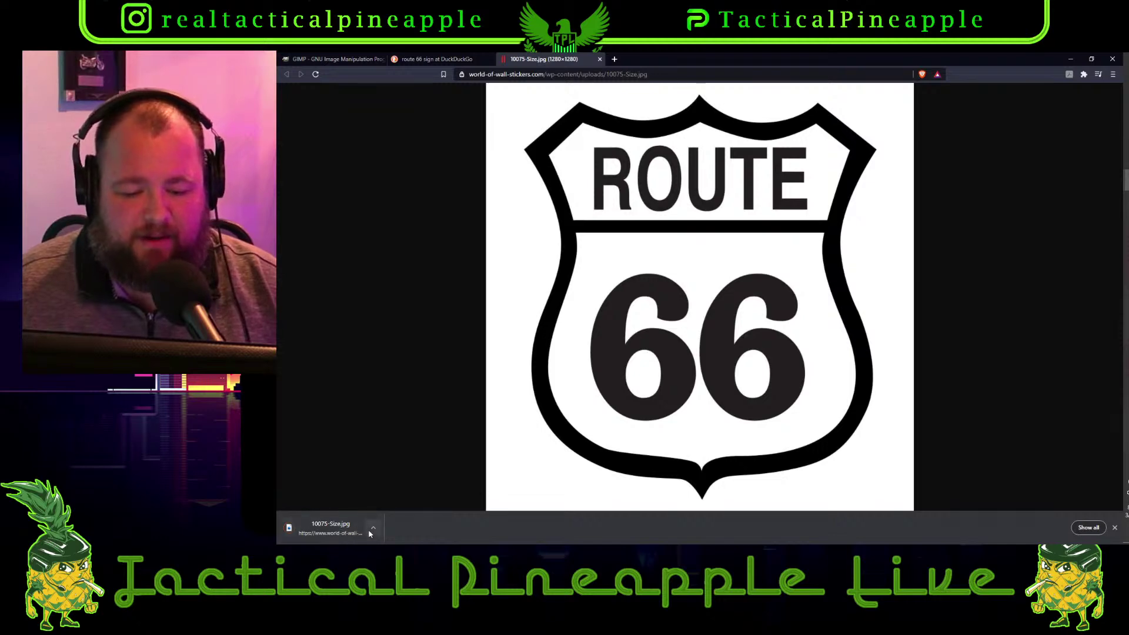
{"action": "left_click", "coordinate": [370, 529]}
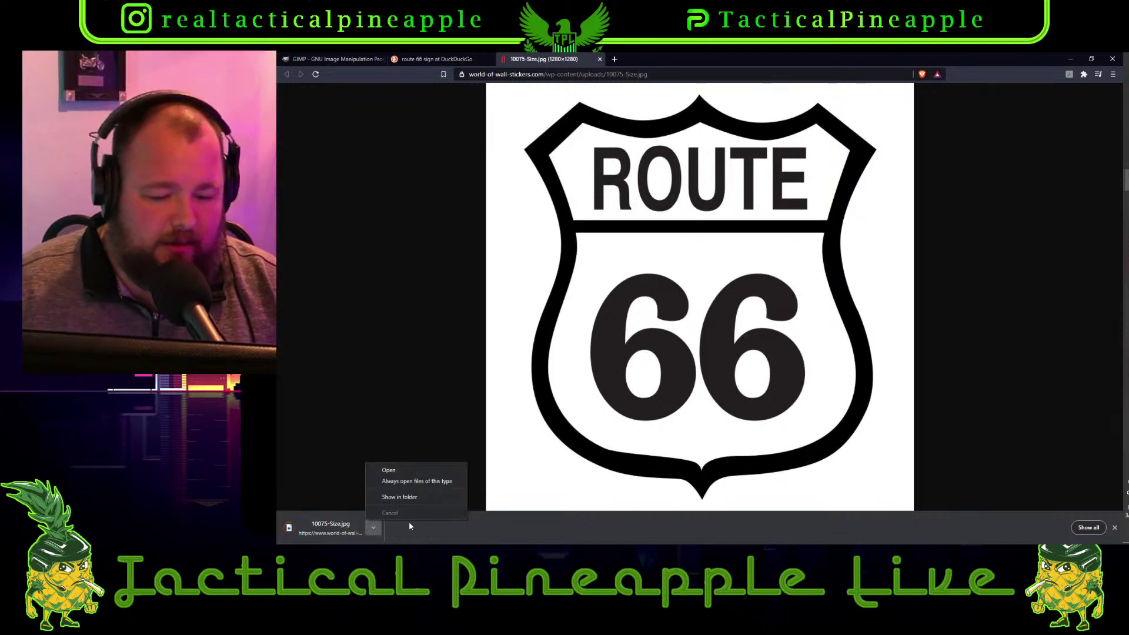
{"action": "left_click", "coordinate": [406, 472]}
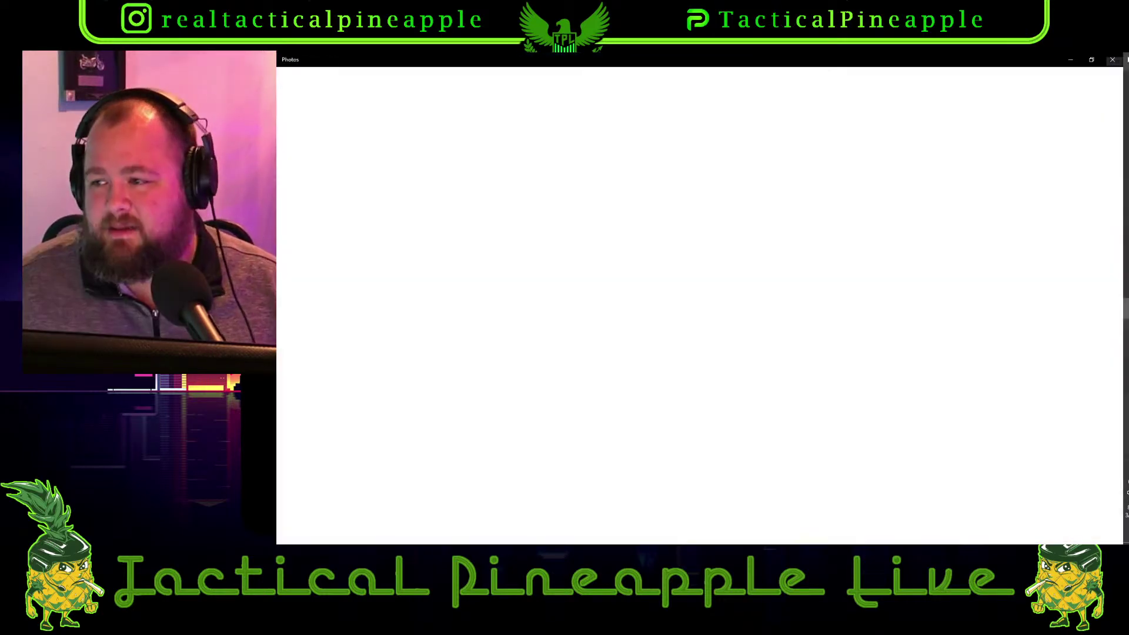
{"action": "left_click", "coordinate": [1112, 60]}
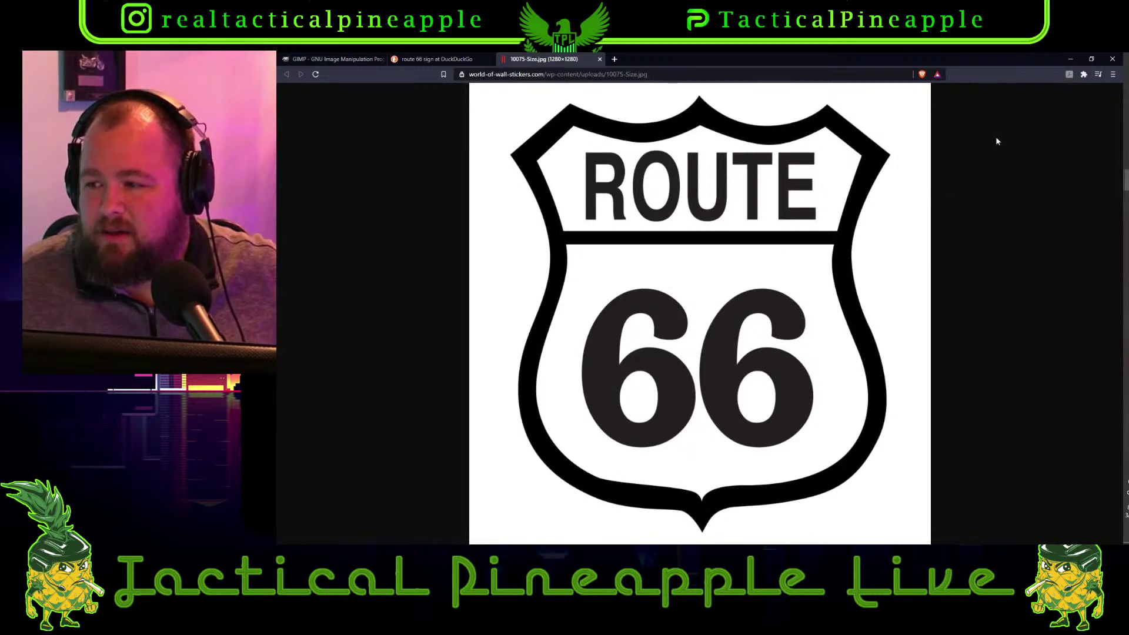
Switch back to GIMP and open 10075-Size.jpg from the Downloads folder, listing the files with the most recently modified first
{"action": "left_click", "coordinate": [1070, 59]}
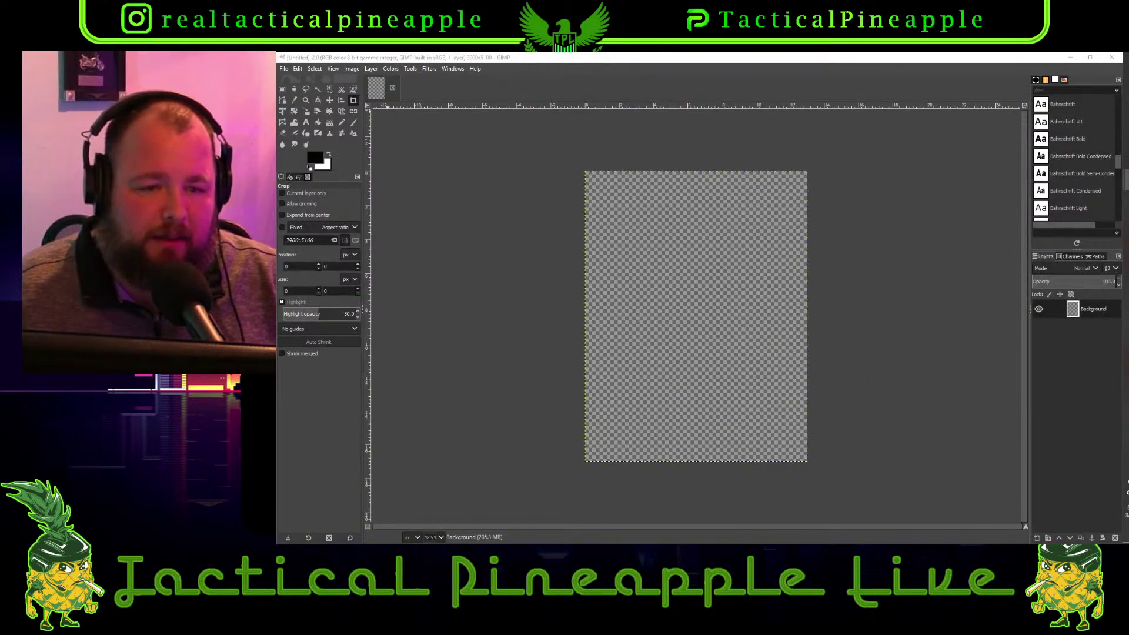
{"action": "left_click", "coordinate": [282, 69]}
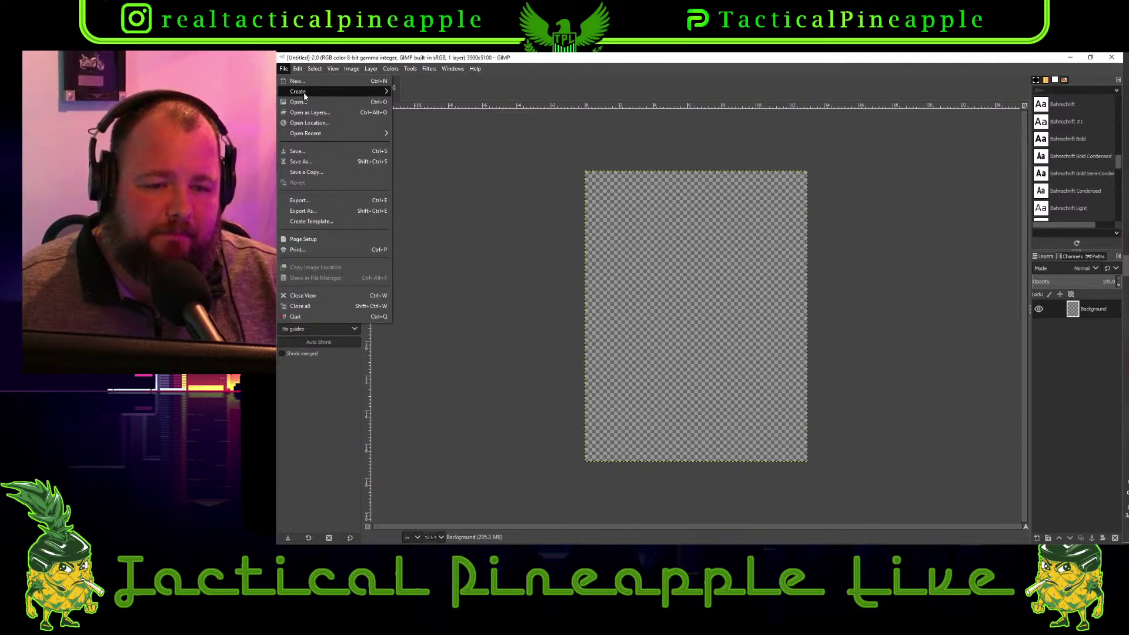
{"action": "left_click", "coordinate": [312, 101]}
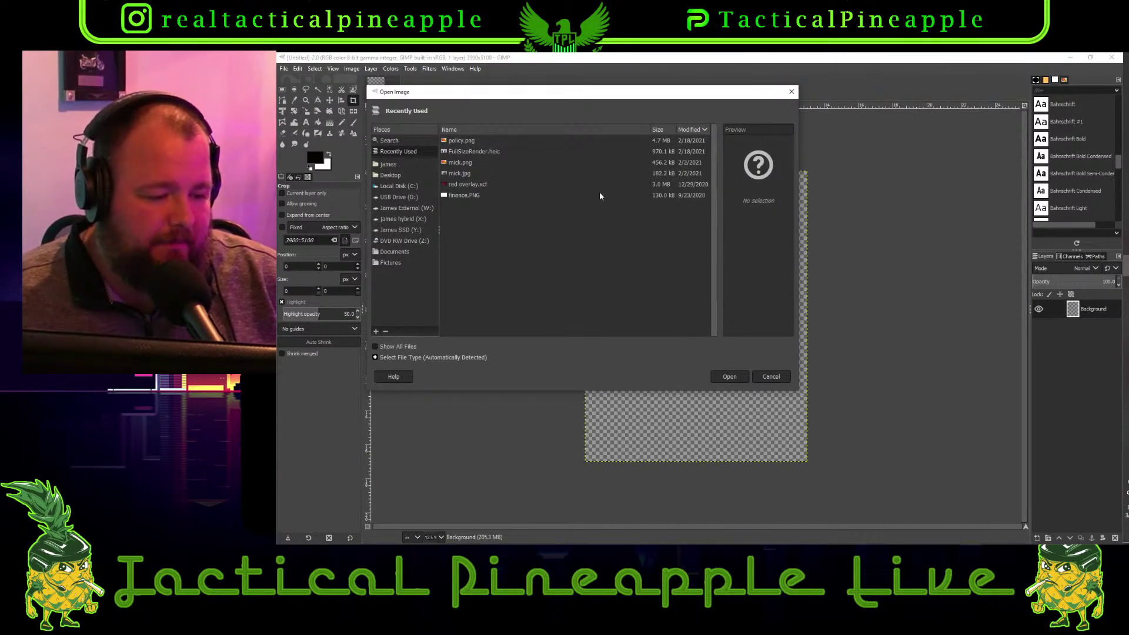
{"action": "left_click", "coordinate": [405, 165]}
{"action": "double_click", "coordinate": [462, 238]}
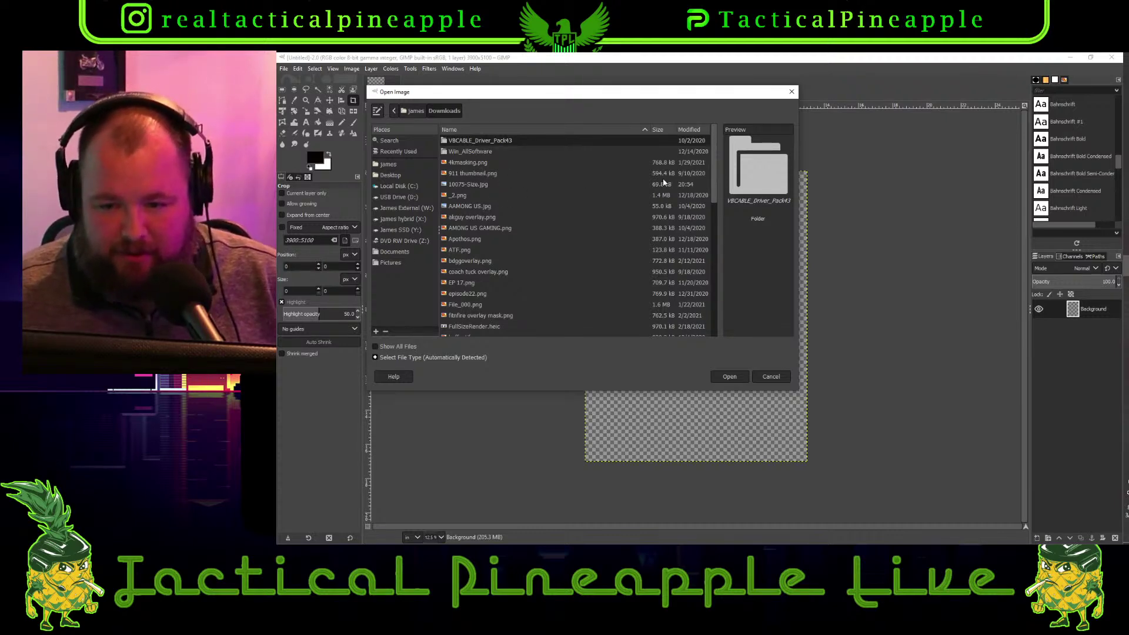
{"action": "left_click", "coordinate": [689, 129]}
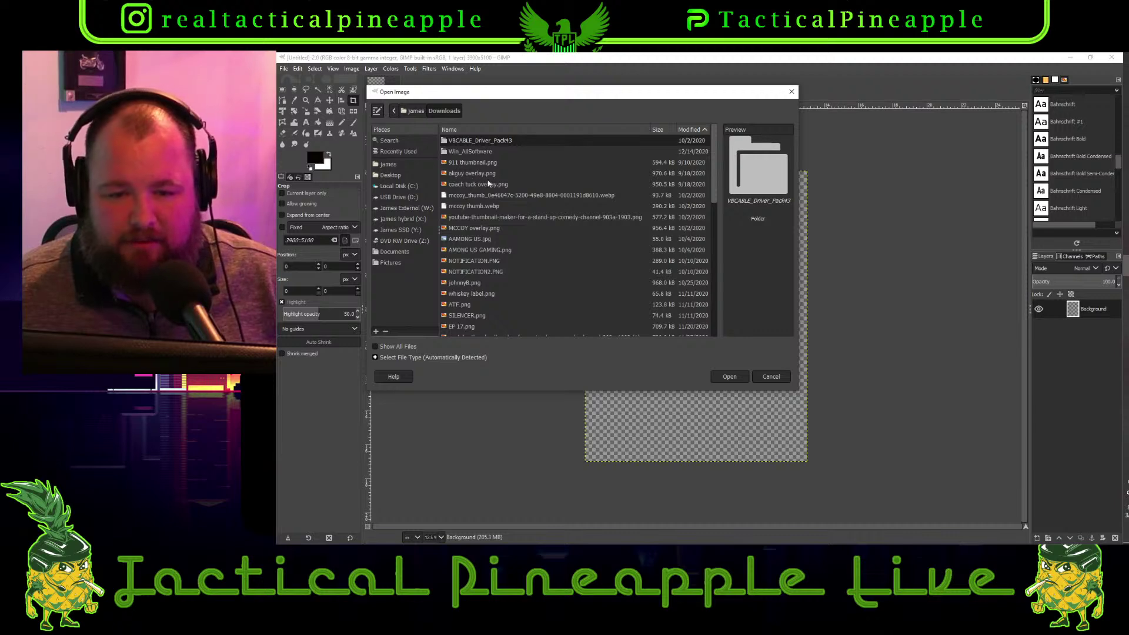
{"action": "left_click", "coordinate": [697, 130]}
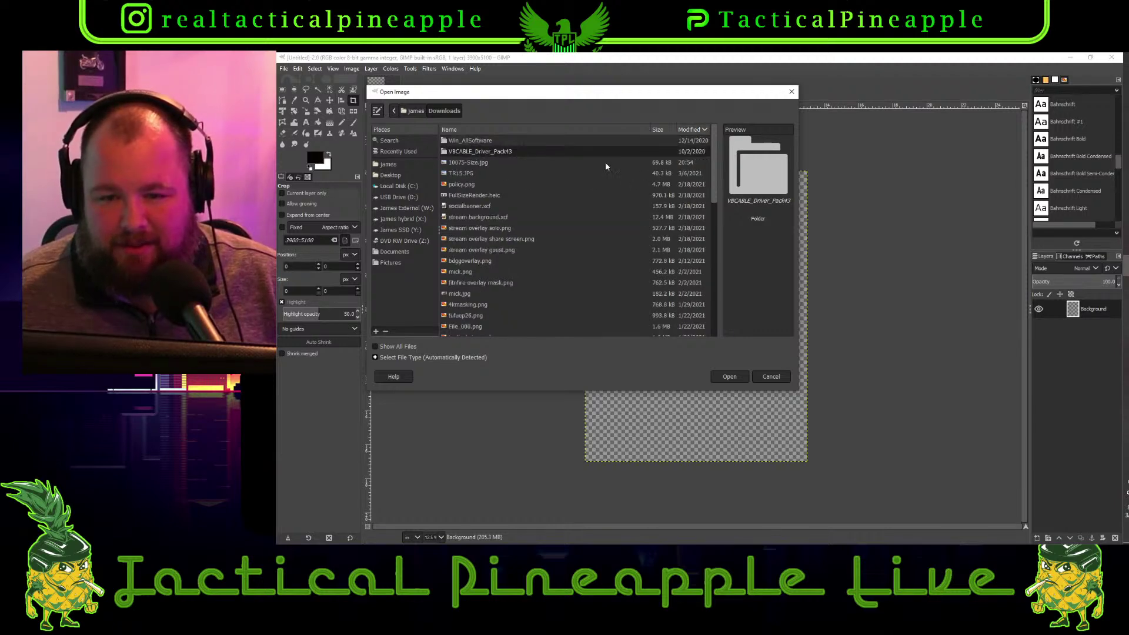
{"action": "right_click", "coordinate": [468, 167]}
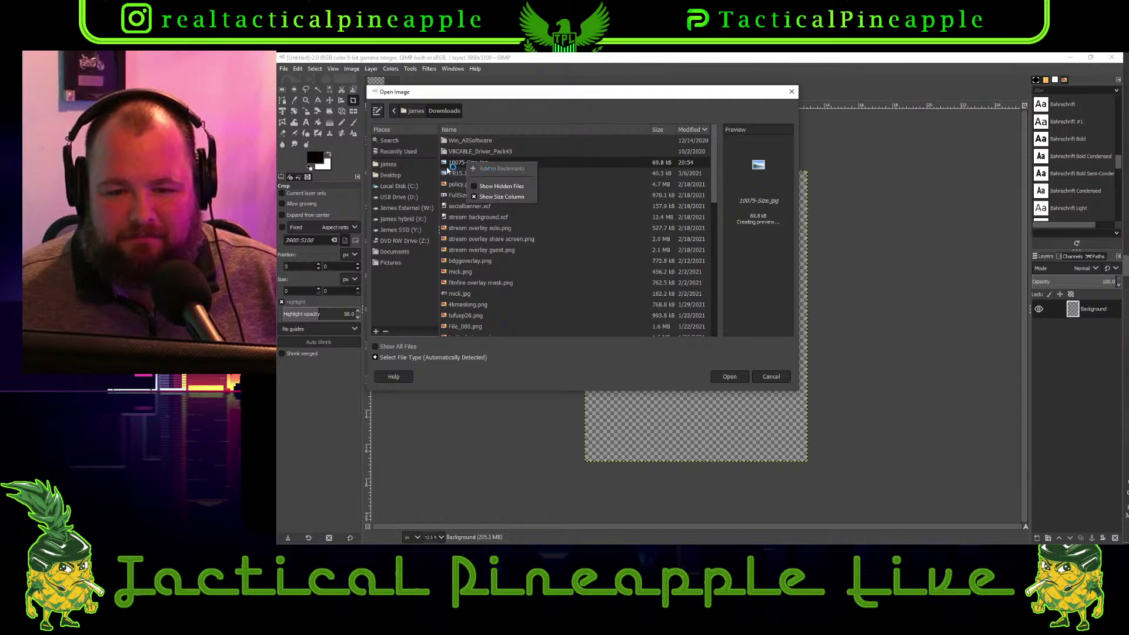
{"action": "left_click", "coordinate": [465, 173]}
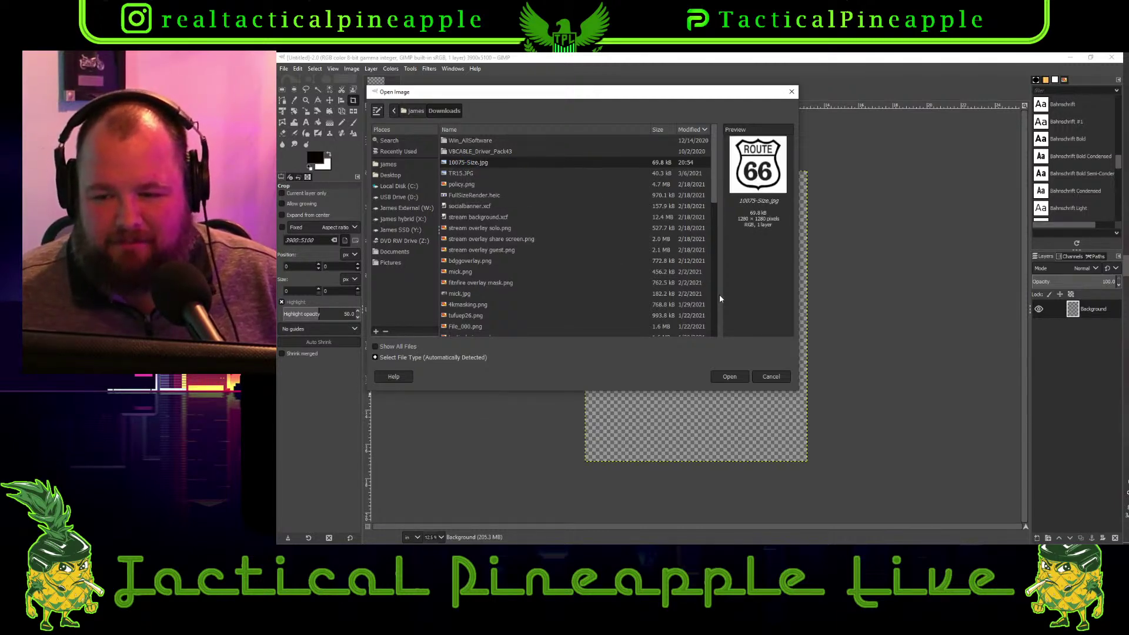
{"action": "left_click", "coordinate": [729, 376]}
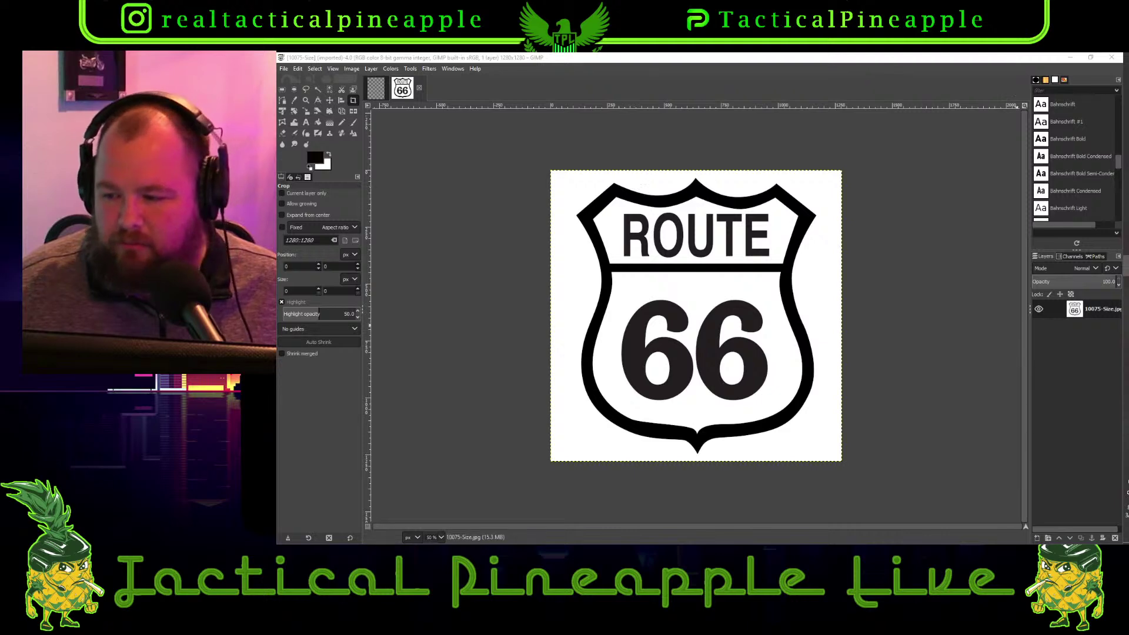
Add an alpha channel to the Route 66 sign layer and remove it again
{"action": "right_click", "coordinate": [1080, 313]}
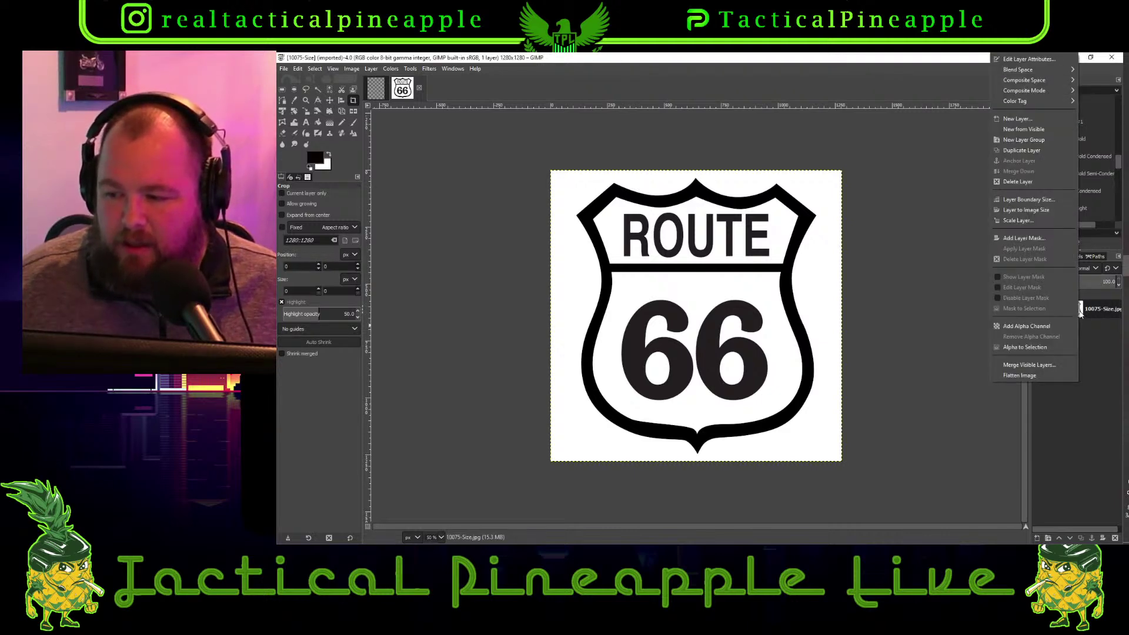
{"action": "left_click", "coordinate": [1052, 327]}
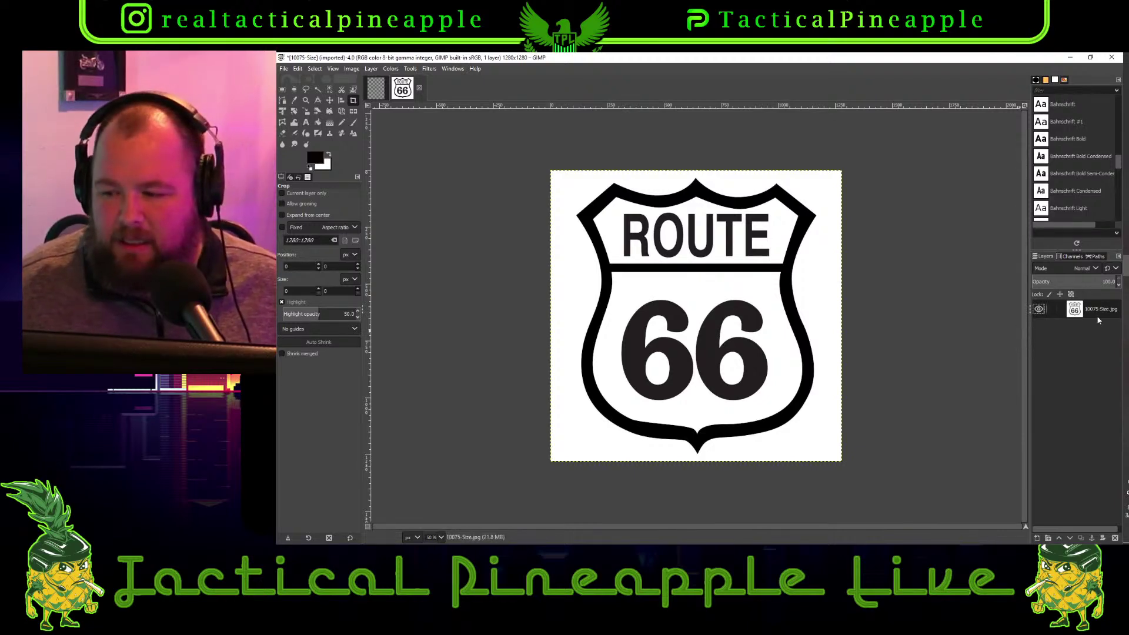
{"action": "right_click", "coordinate": [1080, 312]}
{"action": "left_click", "coordinate": [1029, 336]}
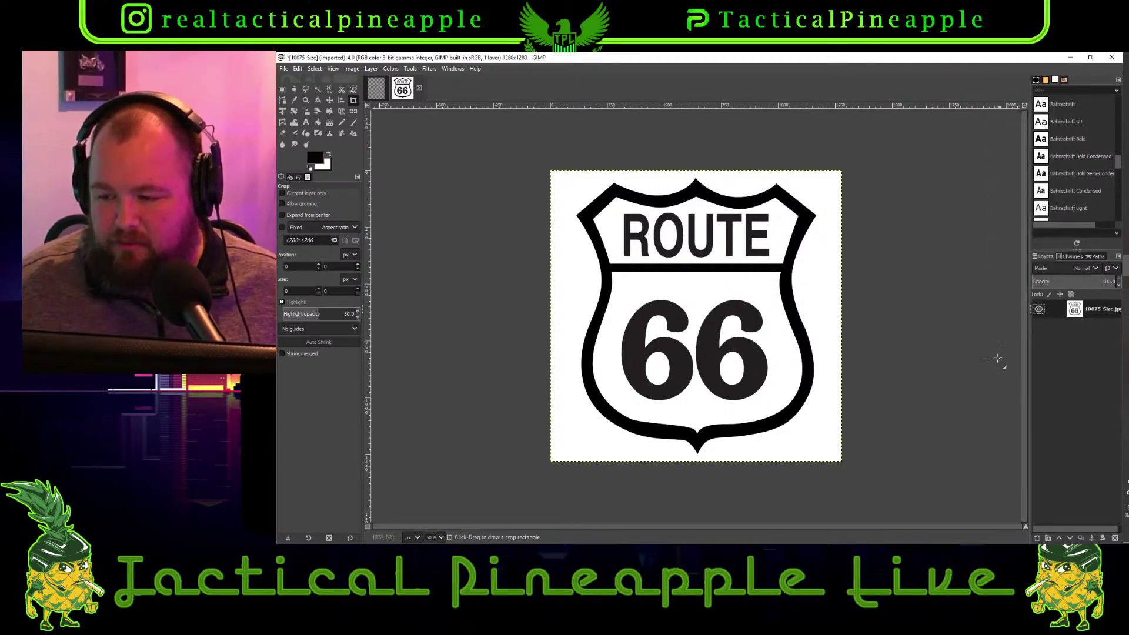
Erase the word ROUTE from the sign to plain white with the Eraser at size 44
{"action": "left_click", "coordinate": [318, 89]}
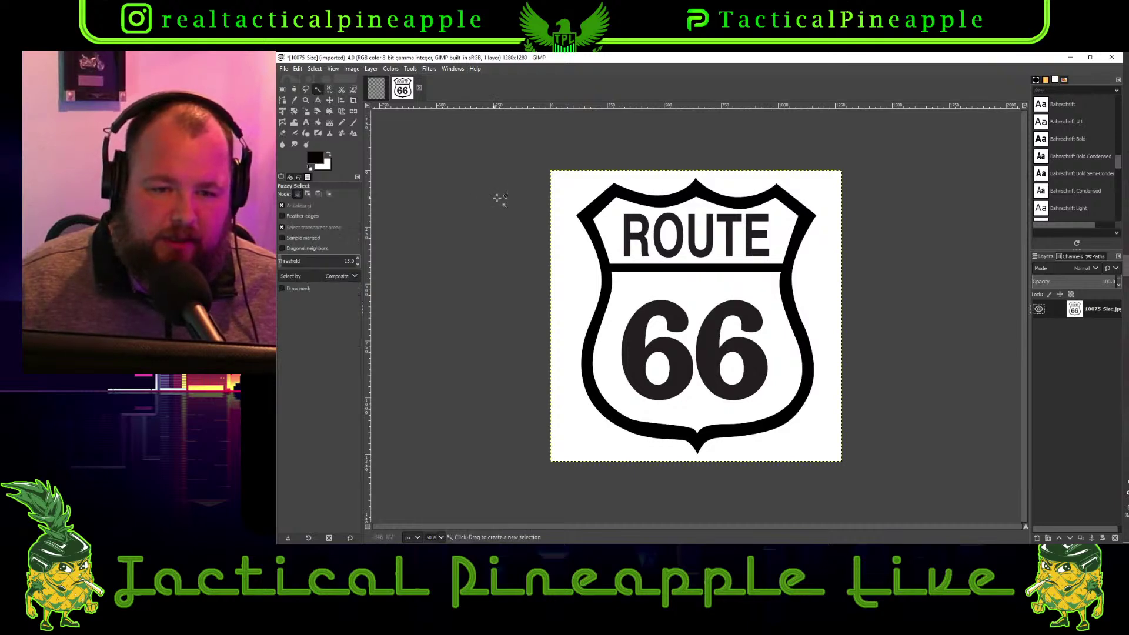
{"action": "left_click", "coordinate": [283, 133]}
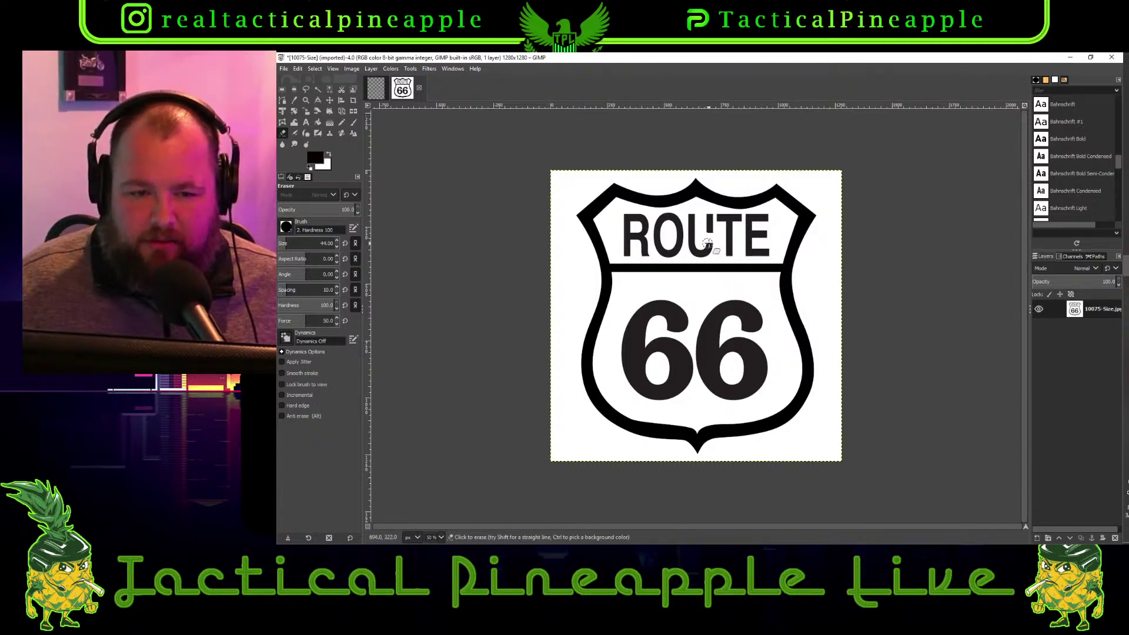
{"action": "mouse_move", "coordinate": [709, 229]}
{"action": "left_mouse_down"}
{"action": "mouse_move", "coordinate": [709, 219]}
{"action": "mouse_move", "coordinate": [696, 251]}
{"action": "left_mouse_up"}
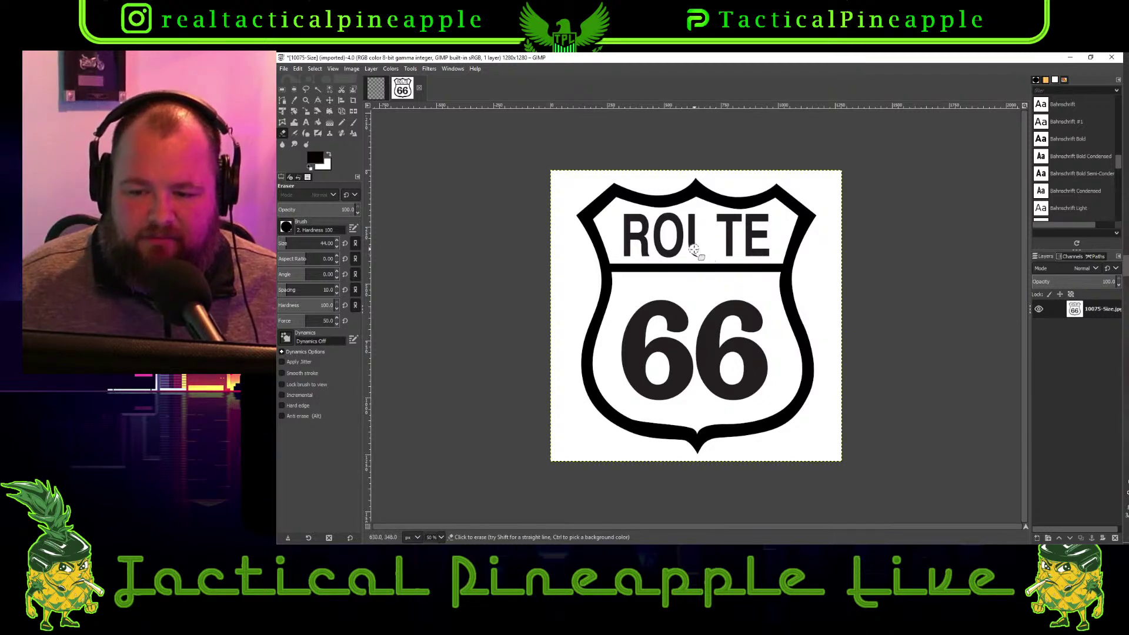
{"action": "left_click", "coordinate": [330, 154]}
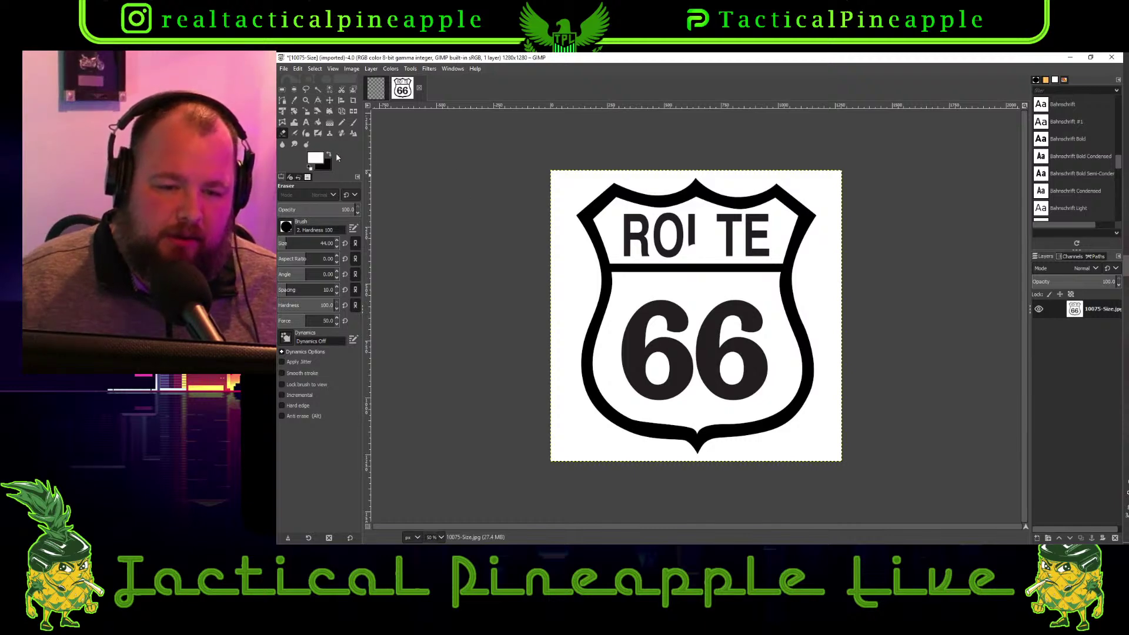
{"action": "mouse_move", "coordinate": [697, 235]}
{"action": "left_mouse_down"}
{"action": "mouse_move", "coordinate": [712, 241]}
{"action": "mouse_move", "coordinate": [683, 238]}
{"action": "mouse_move", "coordinate": [708, 238]}
{"action": "mouse_move", "coordinate": [711, 226]}
{"action": "mouse_move", "coordinate": [676, 215]}
{"action": "mouse_move", "coordinate": [662, 224]}
{"action": "mouse_move", "coordinate": [682, 235]}
{"action": "mouse_move", "coordinate": [654, 238]}
{"action": "mouse_move", "coordinate": [668, 254]}
{"action": "mouse_move", "coordinate": [621, 254]}
{"action": "mouse_move", "coordinate": [640, 241]}
{"action": "mouse_move", "coordinate": [628, 244]}
{"action": "mouse_move", "coordinate": [625, 219]}
{"action": "mouse_move", "coordinate": [629, 248]}
{"action": "mouse_move", "coordinate": [635, 219]}
{"action": "mouse_move", "coordinate": [650, 230]}
{"action": "mouse_move", "coordinate": [641, 219]}
{"action": "left_mouse_up"}
{"action": "left_click", "coordinate": [330, 154]}
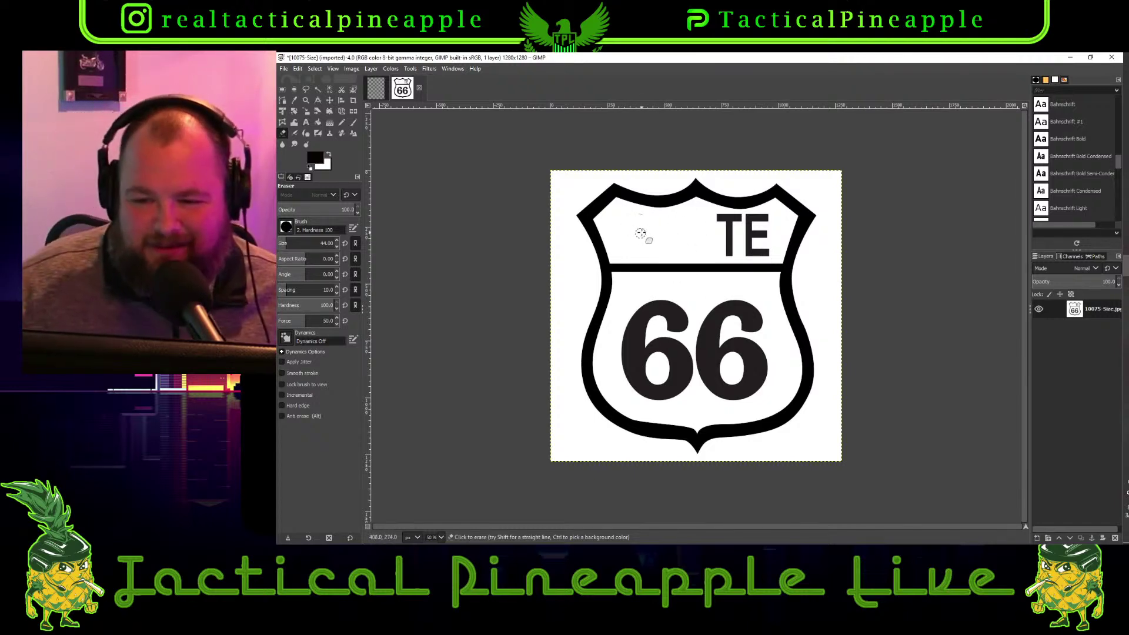
{"action": "left_click", "coordinate": [641, 232]}
{"action": "mouse_move", "coordinate": [717, 220]}
{"action": "left_mouse_down"}
{"action": "mouse_move", "coordinate": [741, 220]}
{"action": "mouse_move", "coordinate": [725, 221]}
{"action": "mouse_move", "coordinate": [727, 251]}
{"action": "mouse_move", "coordinate": [768, 250]}
{"action": "mouse_move", "coordinate": [744, 253]}
{"action": "mouse_move", "coordinate": [765, 229]}
{"action": "mouse_move", "coordinate": [751, 219]}
{"action": "left_mouse_up"}
{"action": "key", "text": "ctrl+z"}
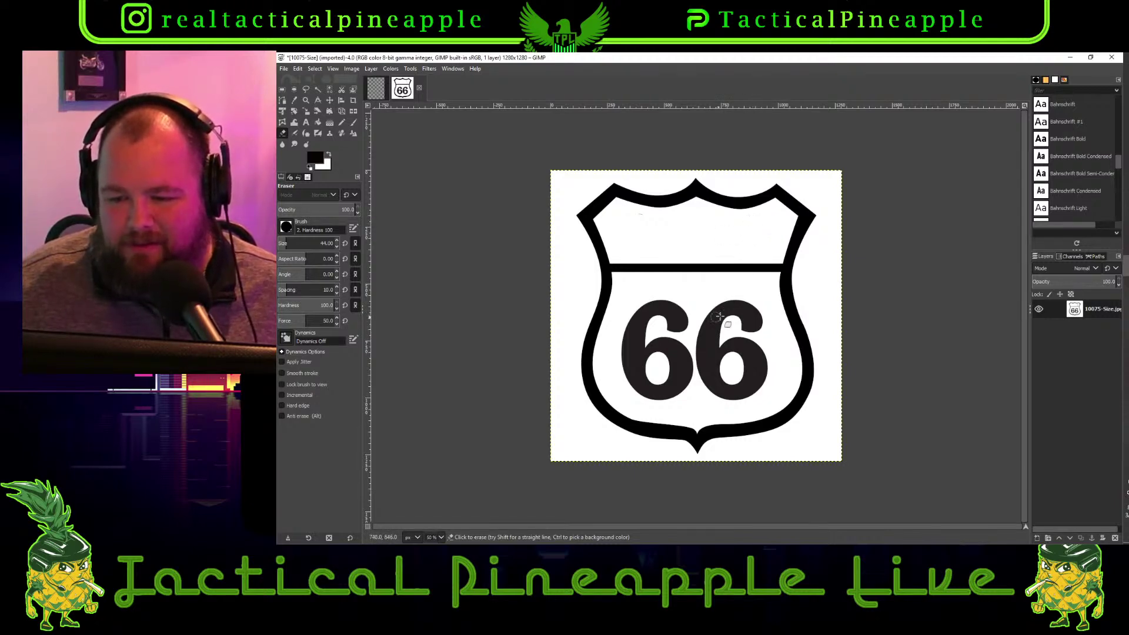
Erase the number 66 from the shield, enlarging the Eraser to about size 106
{"action": "left_click_drag", "start_coordinate": [727, 305], "coordinate": [753, 320]}
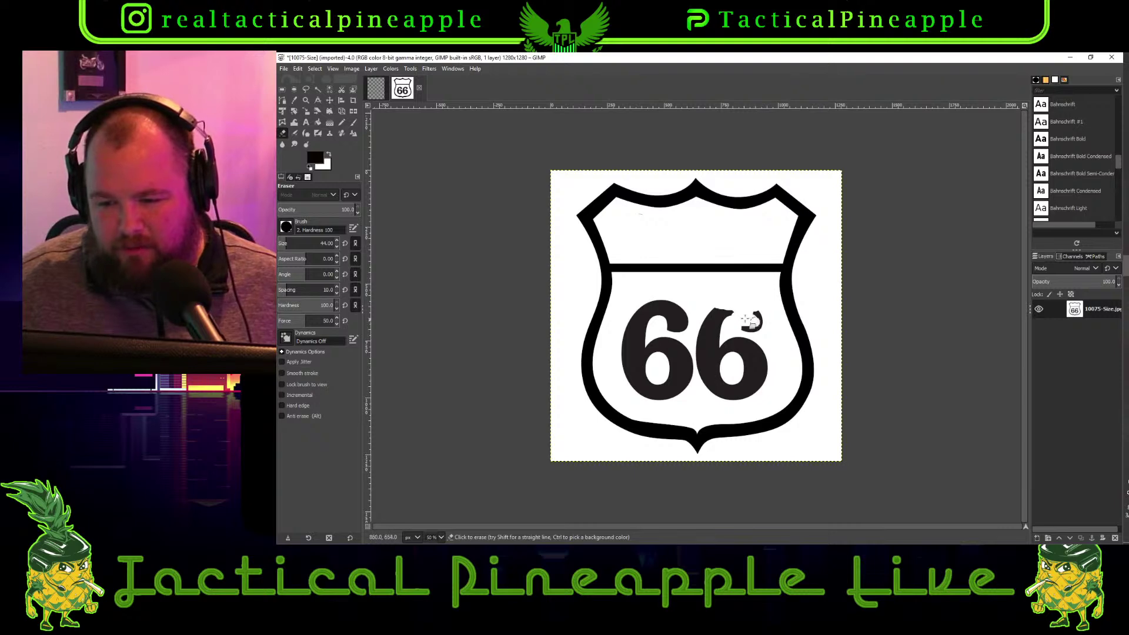
{"action": "left_click_drag", "start_coordinate": [286, 246], "coordinate": [299, 245]}
{"action": "mouse_move", "coordinate": [716, 321]}
{"action": "left_mouse_down"}
{"action": "mouse_move", "coordinate": [748, 315]}
{"action": "mouse_move", "coordinate": [762, 360]}
{"action": "mouse_move", "coordinate": [734, 389]}
{"action": "mouse_move", "coordinate": [756, 383]}
{"action": "mouse_move", "coordinate": [726, 392]}
{"action": "mouse_move", "coordinate": [703, 384]}
{"action": "mouse_move", "coordinate": [724, 377]}
{"action": "mouse_move", "coordinate": [713, 366]}
{"action": "mouse_move", "coordinate": [751, 364]}
{"action": "mouse_move", "coordinate": [701, 358]}
{"action": "mouse_move", "coordinate": [745, 340]}
{"action": "mouse_move", "coordinate": [697, 333]}
{"action": "mouse_move", "coordinate": [704, 316]}
{"action": "mouse_move", "coordinate": [629, 316]}
{"action": "mouse_move", "coordinate": [674, 328]}
{"action": "mouse_move", "coordinate": [624, 346]}
{"action": "mouse_move", "coordinate": [676, 346]}
{"action": "mouse_move", "coordinate": [627, 358]}
{"action": "mouse_move", "coordinate": [690, 366]}
{"action": "mouse_move", "coordinate": [635, 379]}
{"action": "mouse_move", "coordinate": [682, 388]}
{"action": "left_mouse_up"}
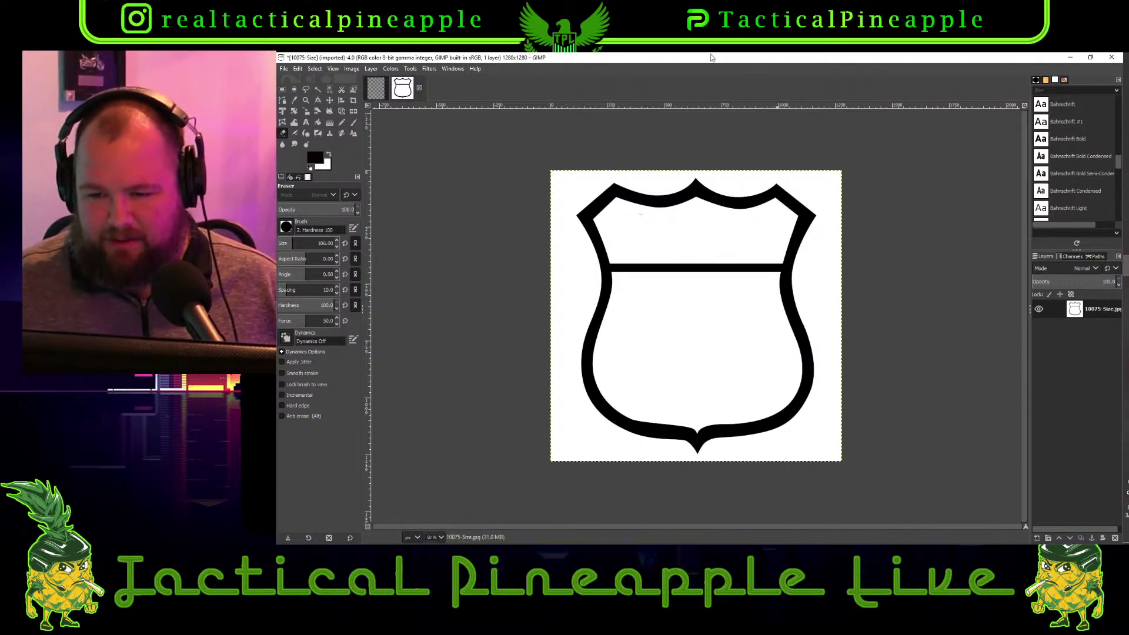
Add an alpha channel to the shield layer and select all its white areas with Select by Color
{"action": "right_click", "coordinate": [1081, 310]}
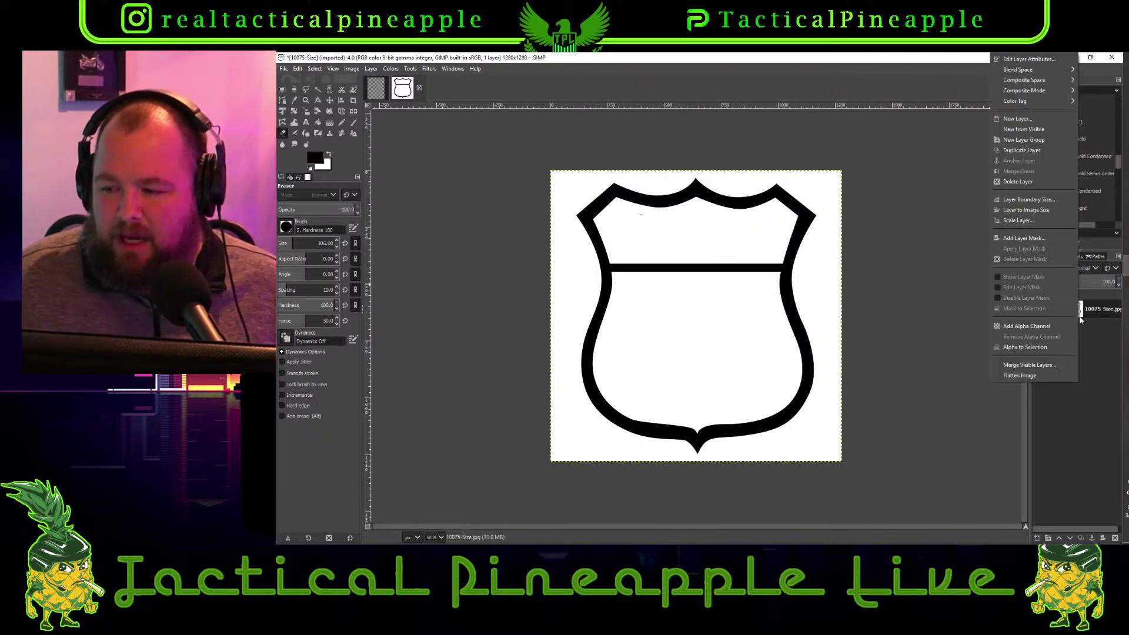
{"action": "left_click", "coordinate": [1035, 326]}
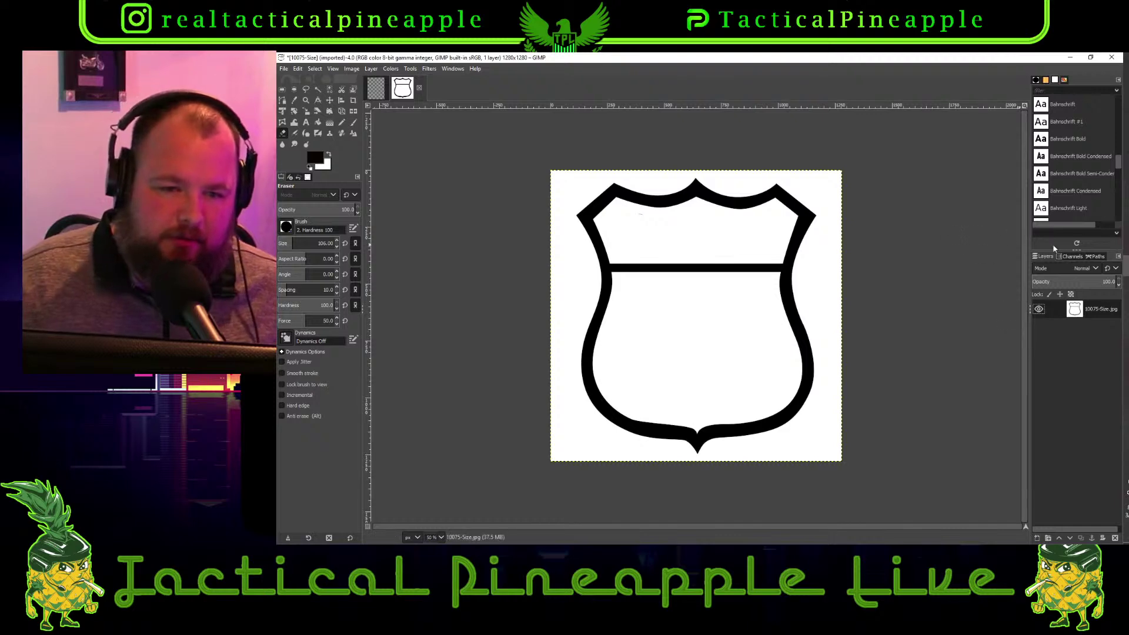
{"action": "left_click", "coordinate": [330, 90]}
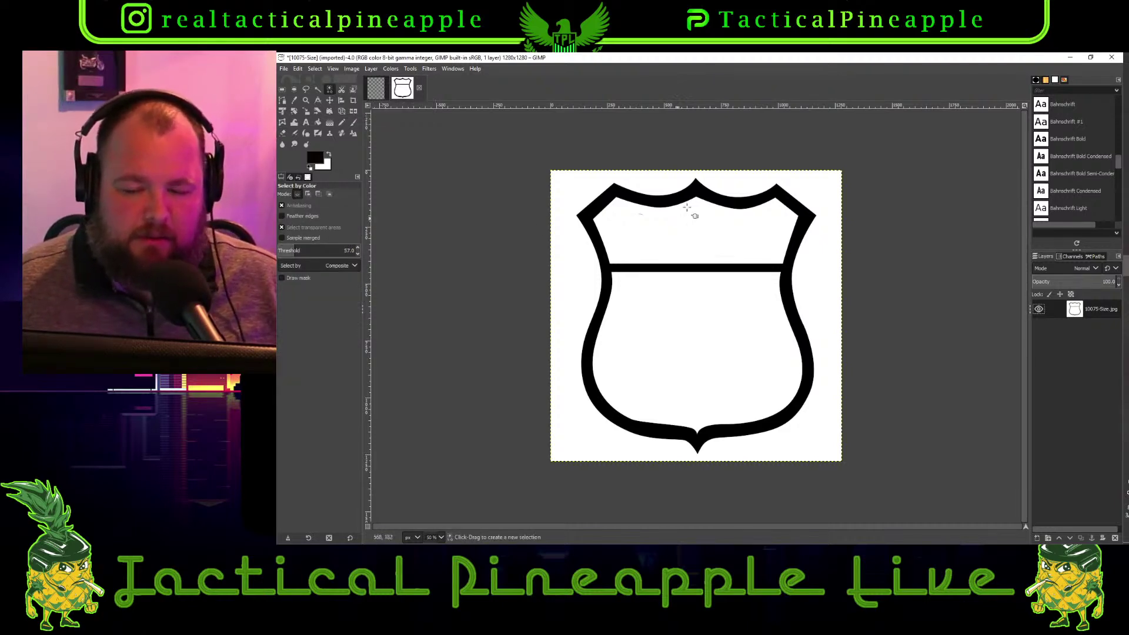
{"action": "left_click", "coordinate": [590, 185]}
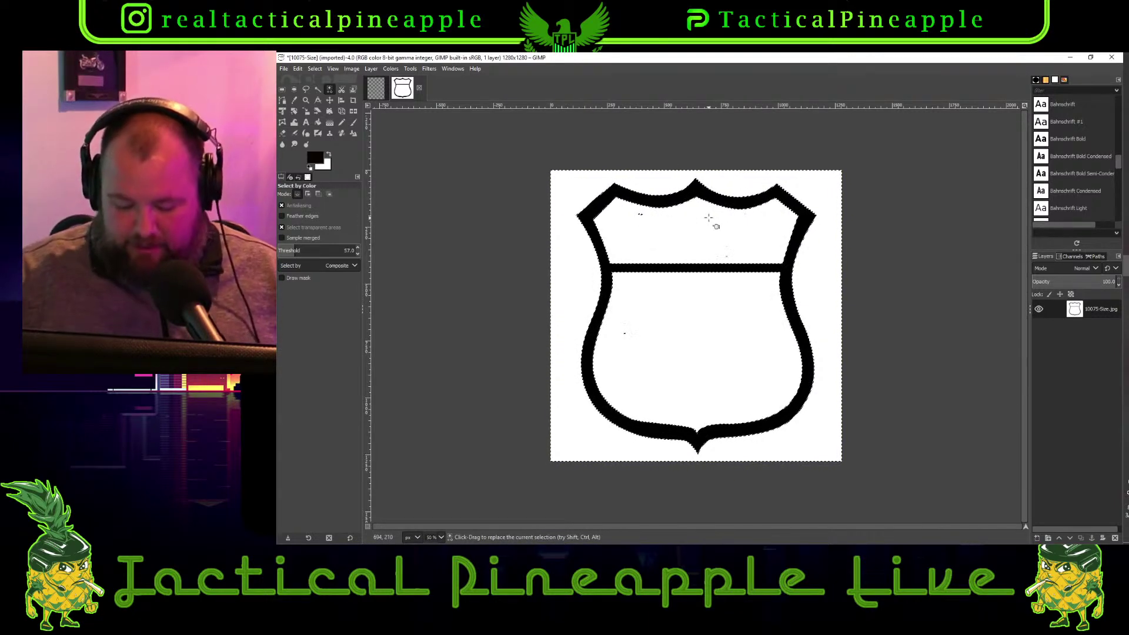
Try deleting the selected white areas, undo the deletion, and invert the selection to cover the black shield outline
{"action": "key", "text": "Delete"}
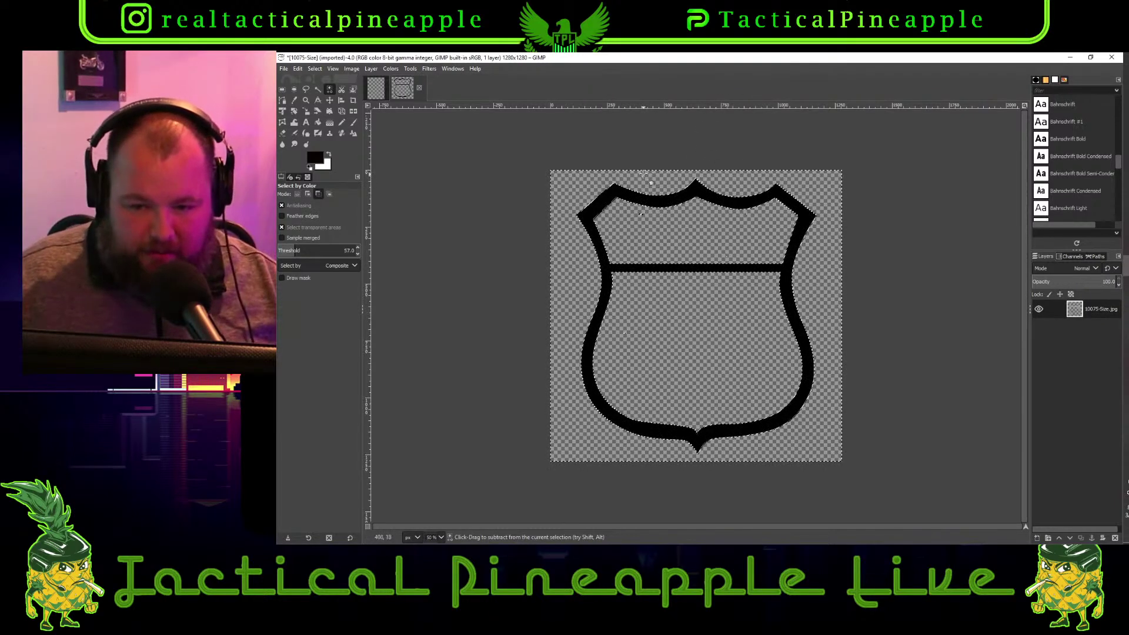
{"action": "key", "text": "ctrl+z"}
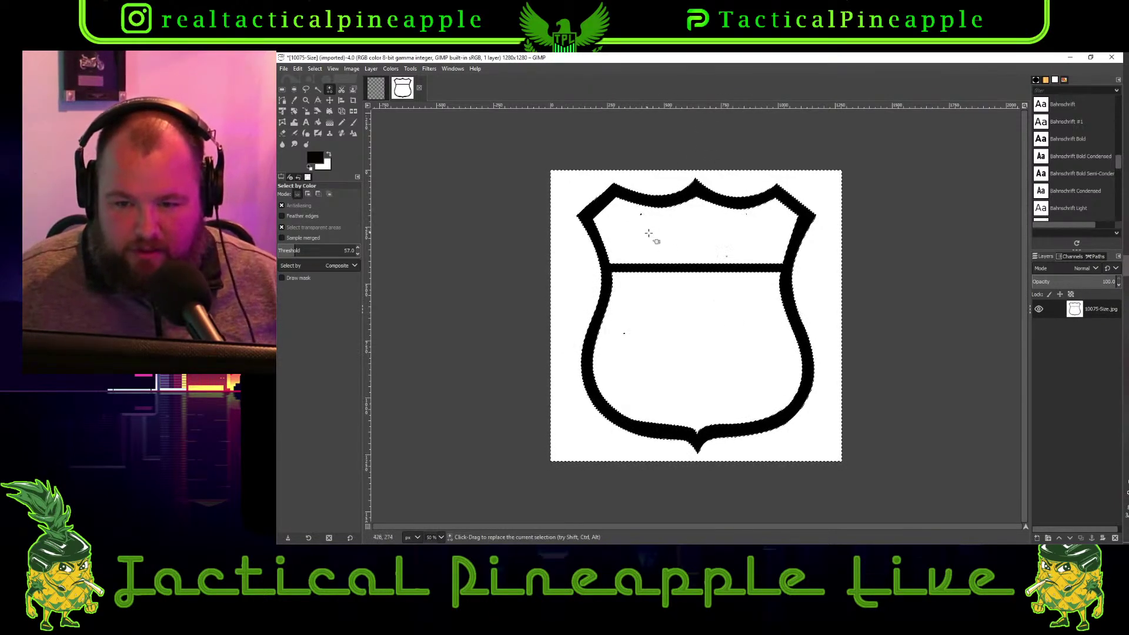
{"action": "left_click", "coordinate": [322, 68]}
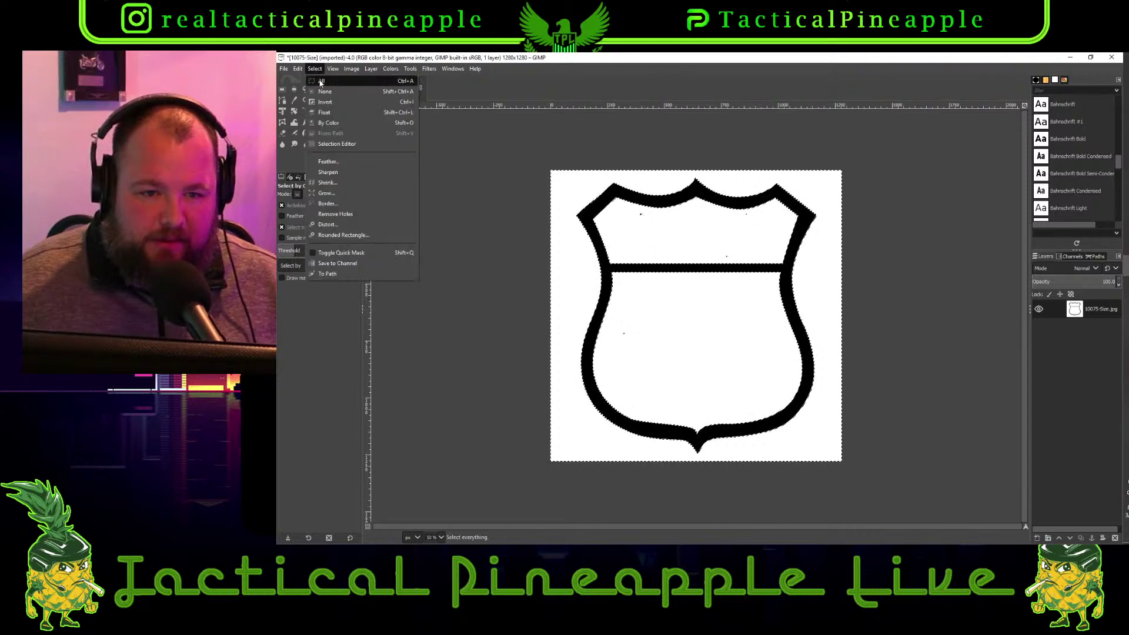
{"action": "left_click", "coordinate": [332, 102]}
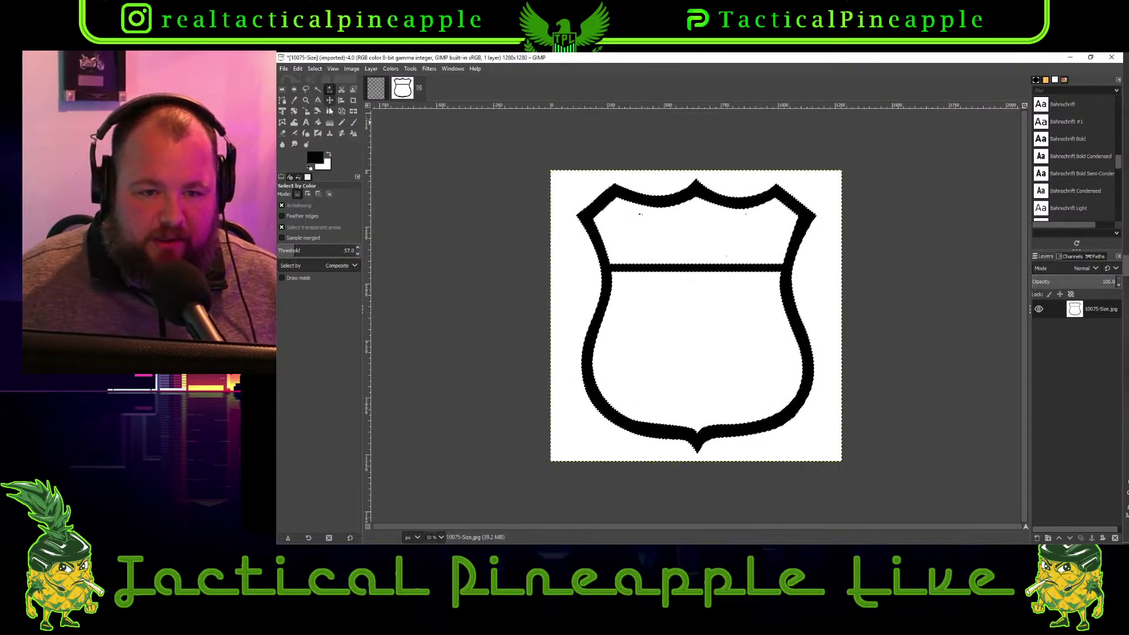
Try to erase the stray specks in the shield's upper band with the Eraser and drop the inverted selection
{"action": "left_click", "coordinate": [282, 133]}
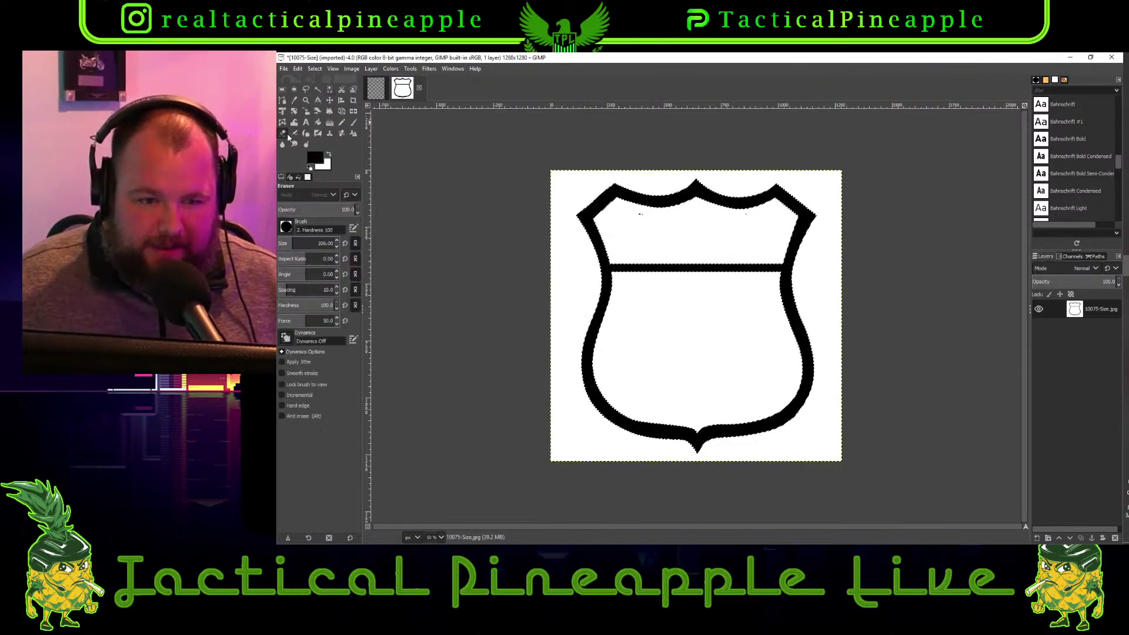
{"action": "left_click", "coordinate": [637, 222]}
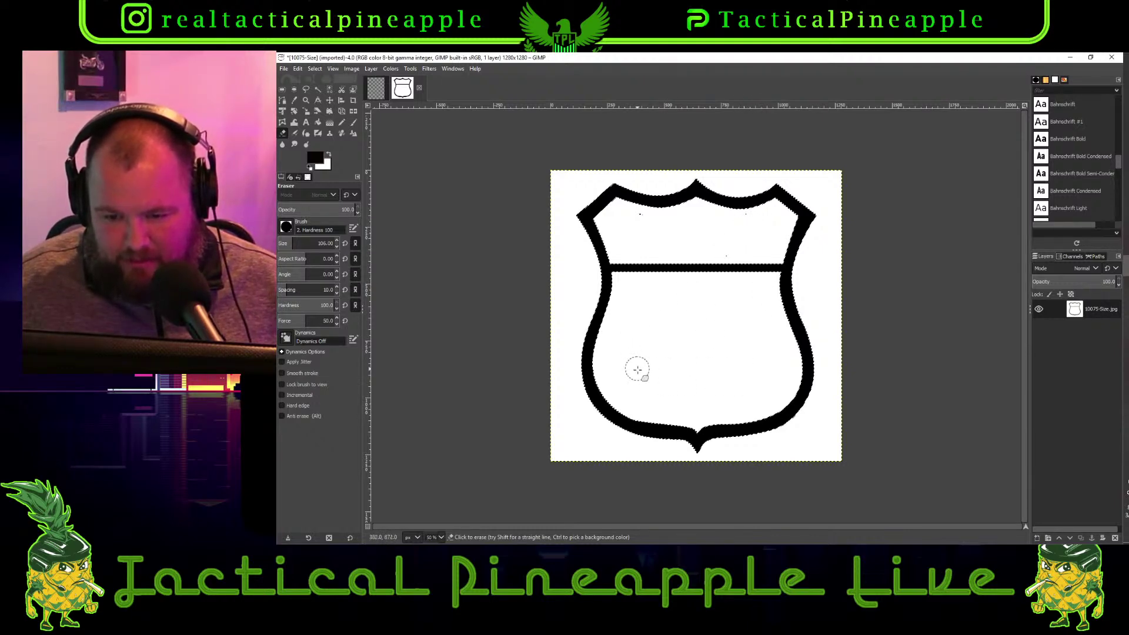
{"action": "left_click", "coordinate": [302, 69]}
{"action": "left_click", "coordinate": [294, 81]}
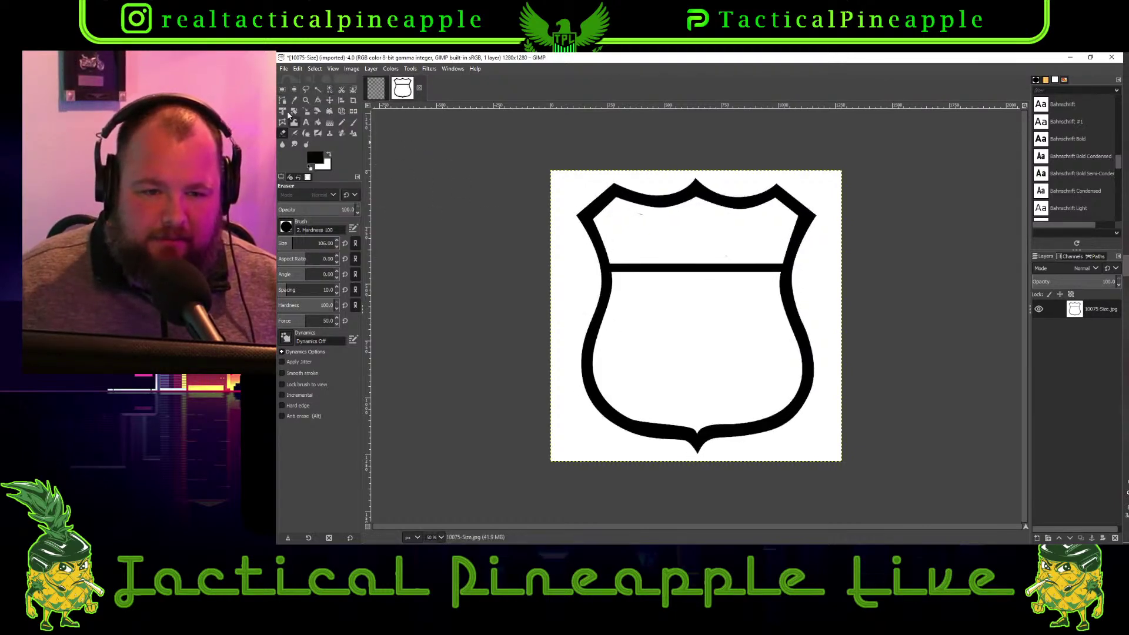
Select the sign's white areas with Select by Color, clear them to transparency and remove the selection
{"action": "left_click", "coordinate": [329, 88]}
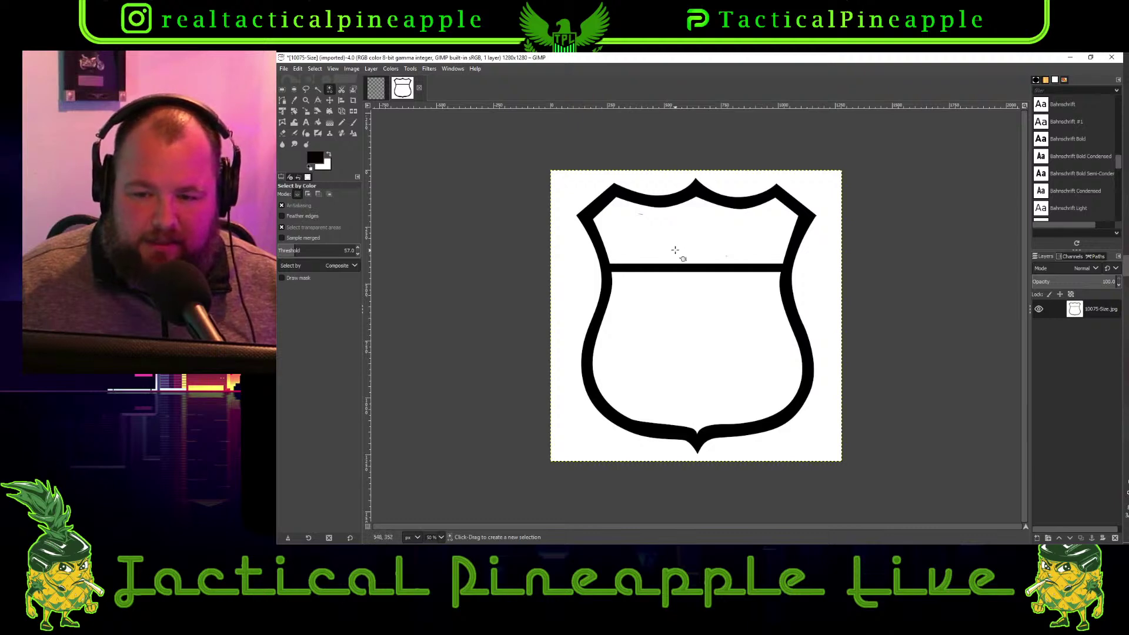
{"action": "left_click", "coordinate": [675, 250]}
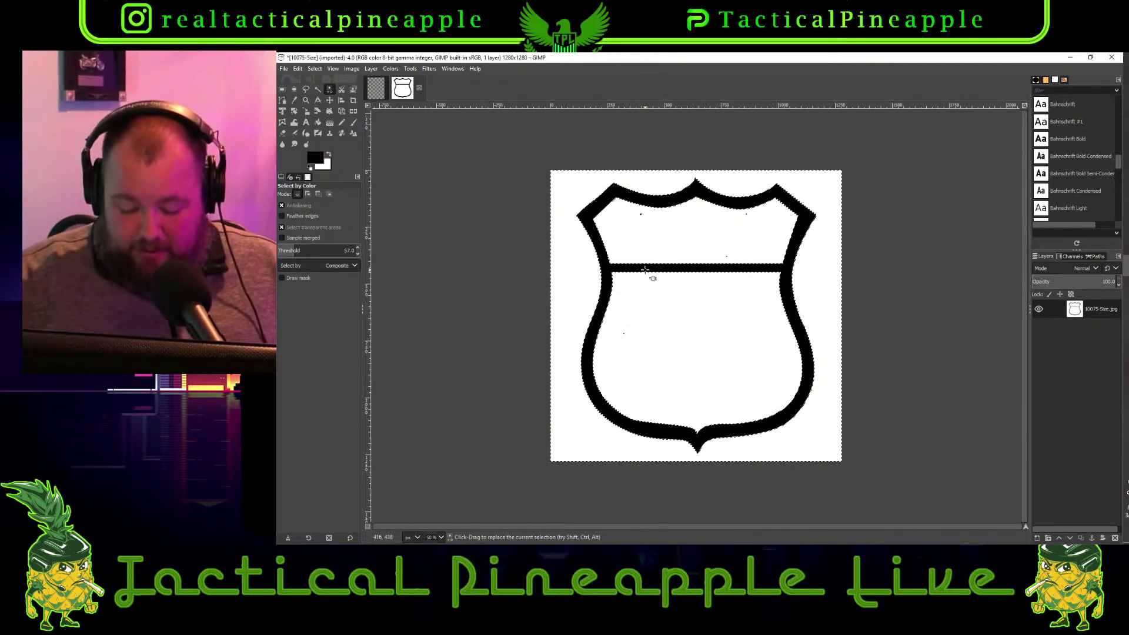
{"action": "key", "text": "Delete"}
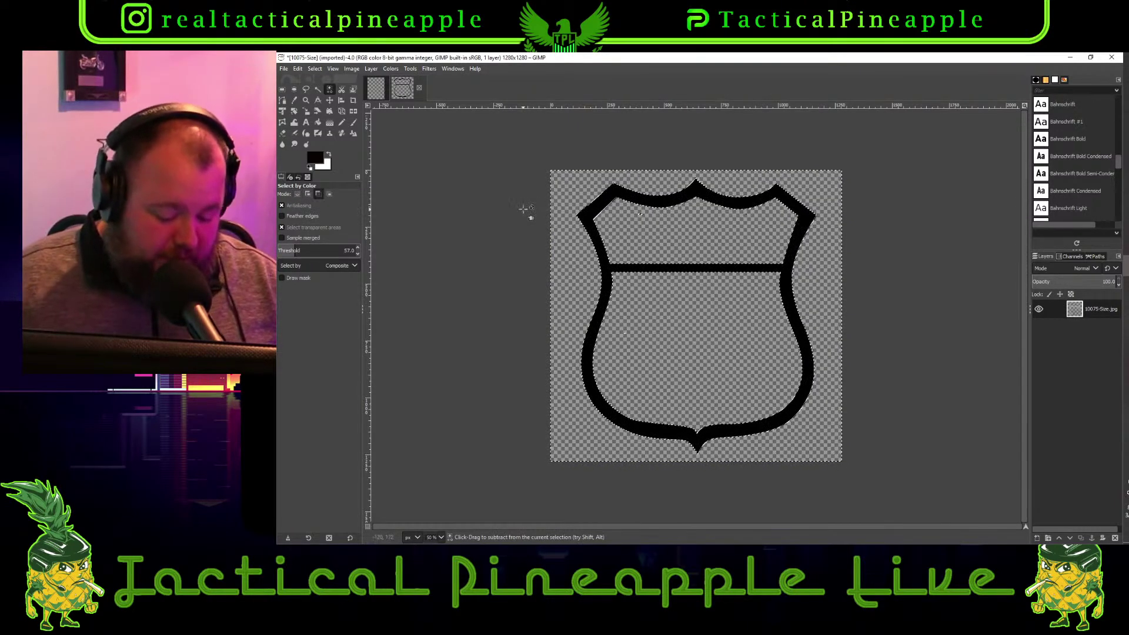
{"action": "key", "text": "ctrl+z"}
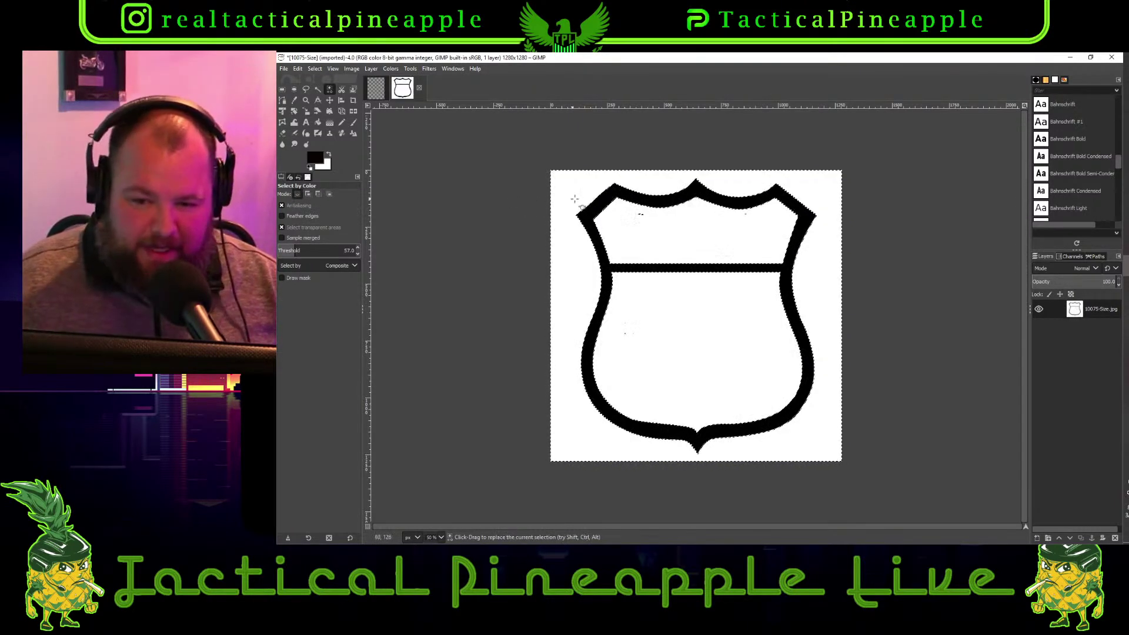
{"action": "left_click", "coordinate": [298, 69]}
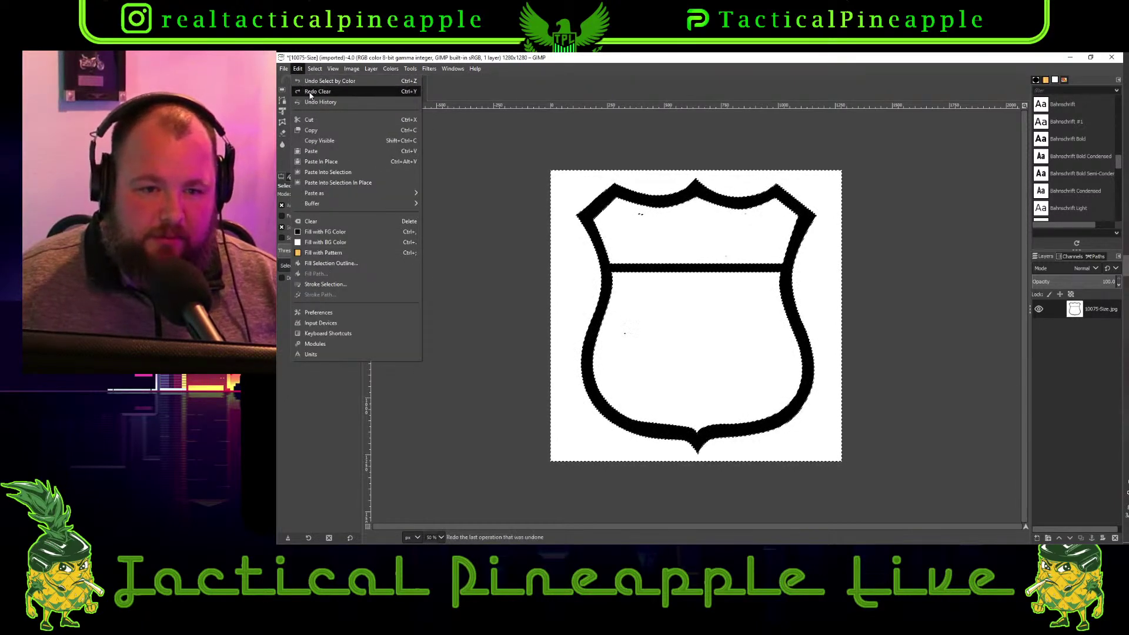
{"action": "left_click", "coordinate": [317, 92]}
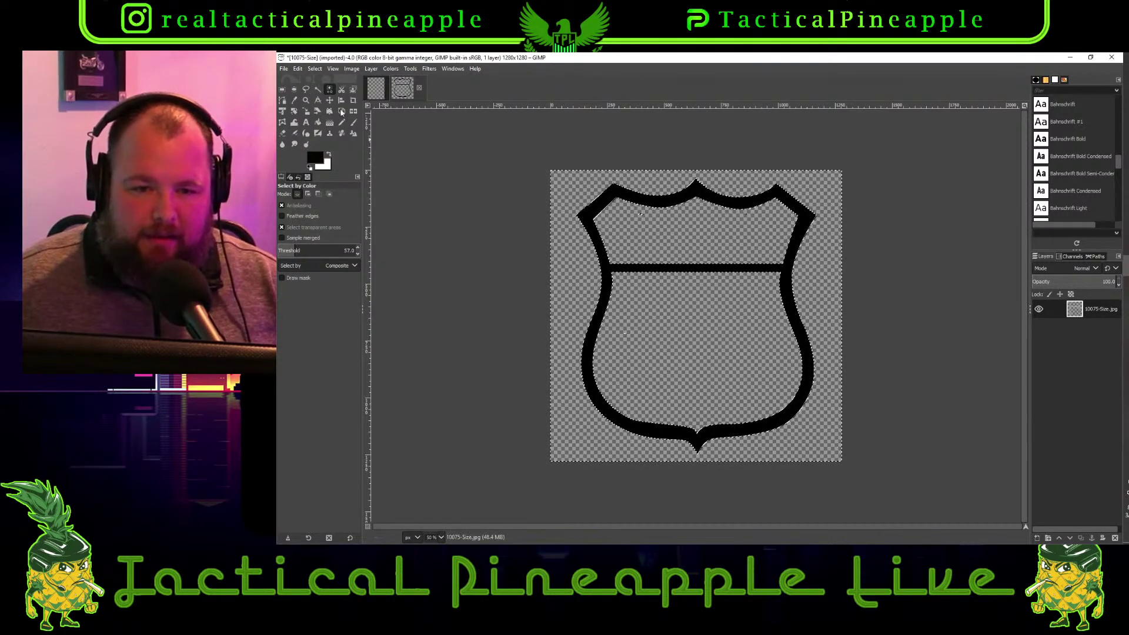
{"action": "left_click", "coordinate": [314, 69]}
{"action": "left_click", "coordinate": [327, 92]}
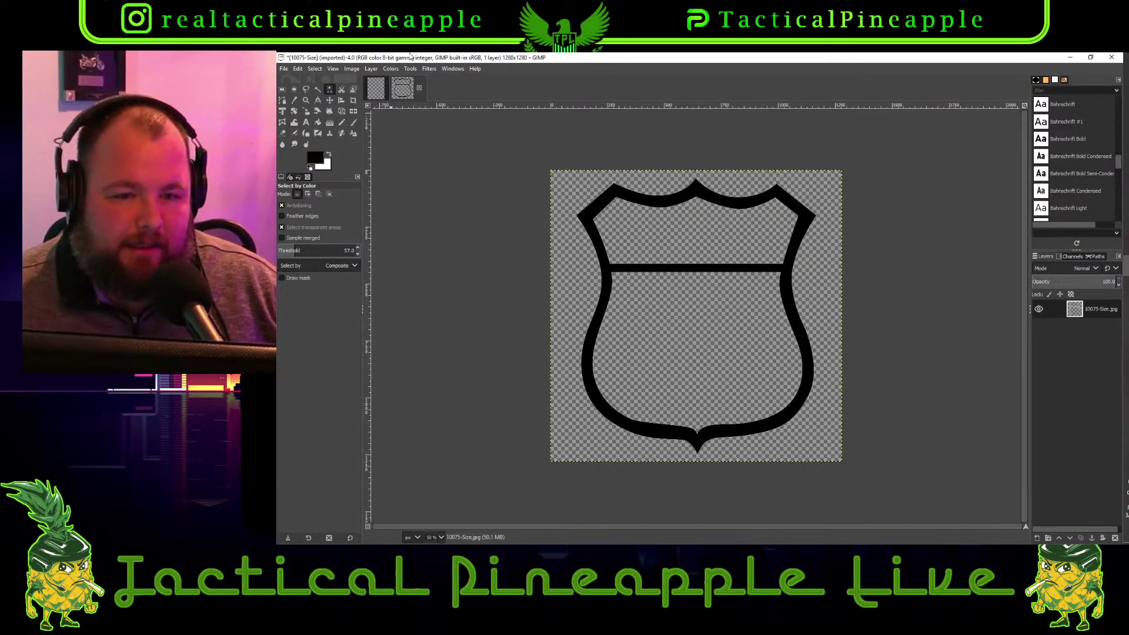
Copy the transparent shield image into the untitled 3900 × 5100 canvas as a new layer
{"action": "left_click", "coordinate": [376, 89]}
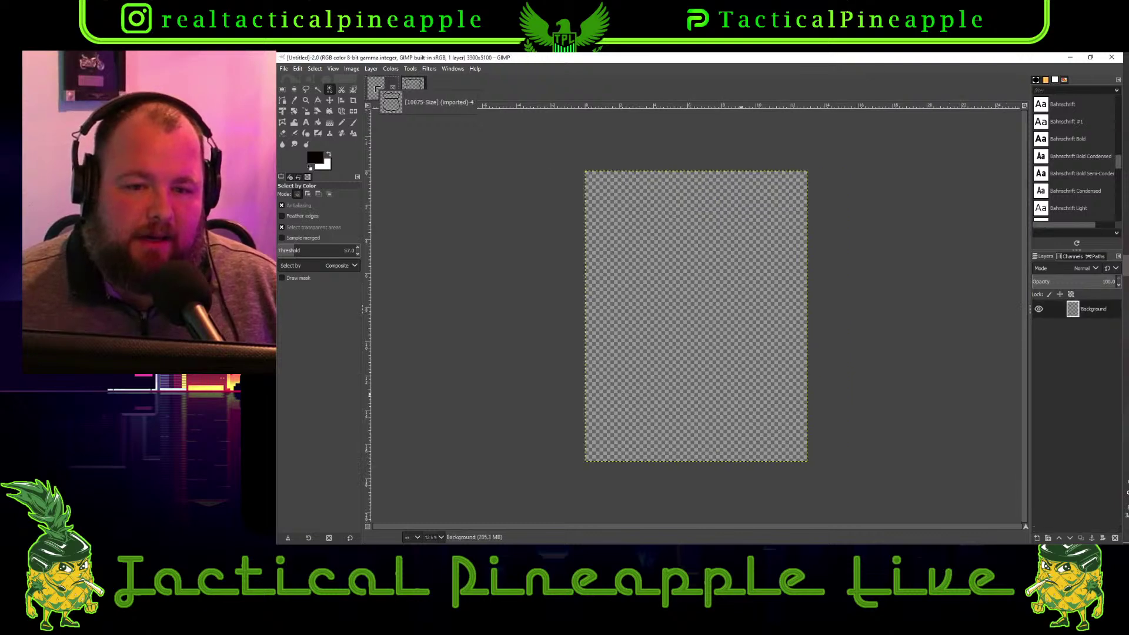
{"action": "left_click", "coordinate": [405, 85]}
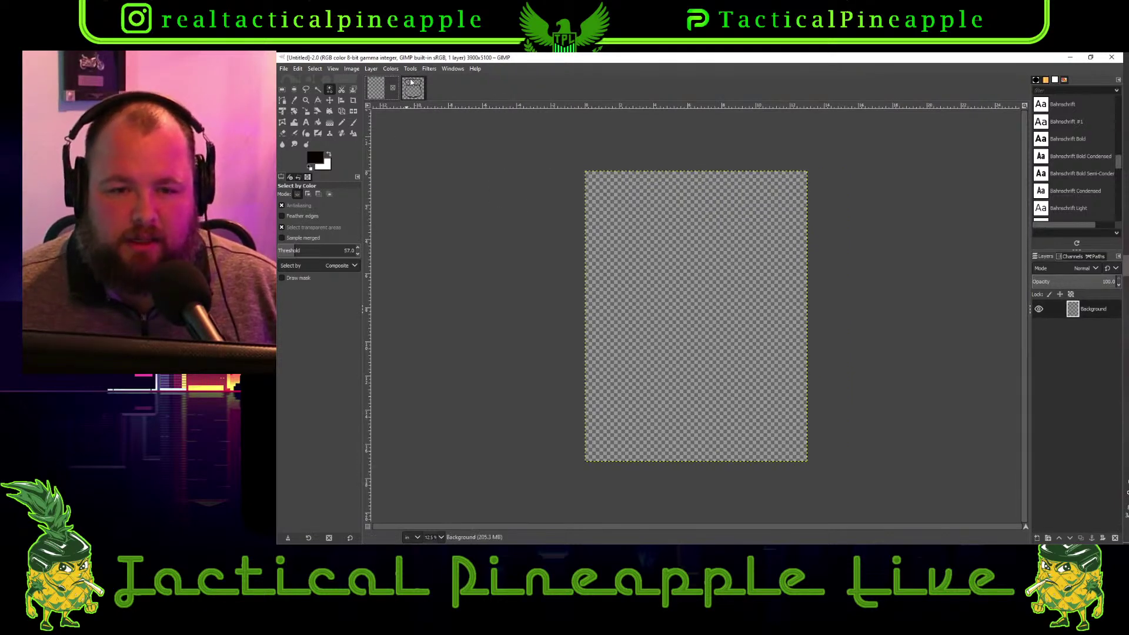
{"action": "left_click_drag", "start_coordinate": [393, 91], "coordinate": [668, 289]}
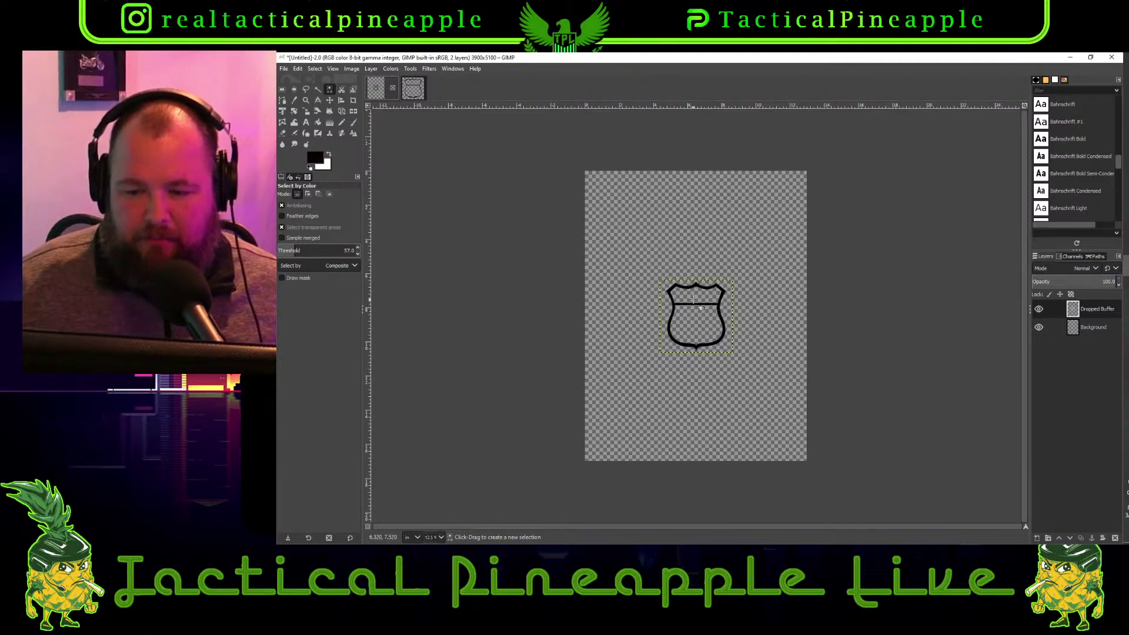
Scale the shield layer proportionally to about 12.8 × 12.8 in so it spans the canvas width
{"action": "scroll", "coordinate": [702, 305], "scroll_direction": "up", "scroll_amount": 2}
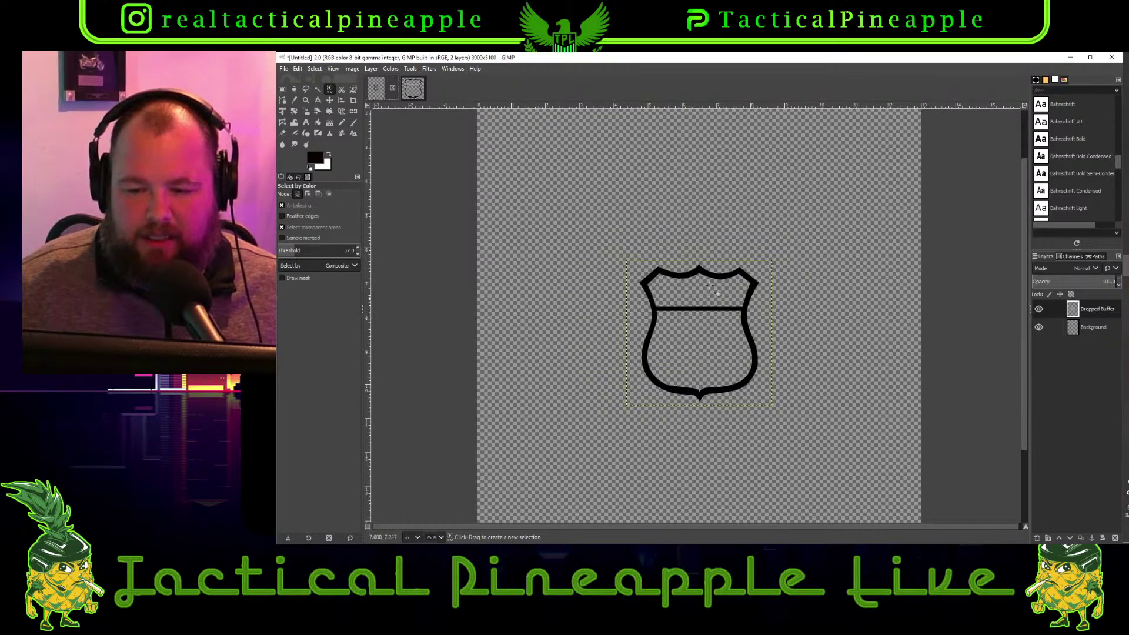
{"action": "left_click", "coordinate": [308, 111]}
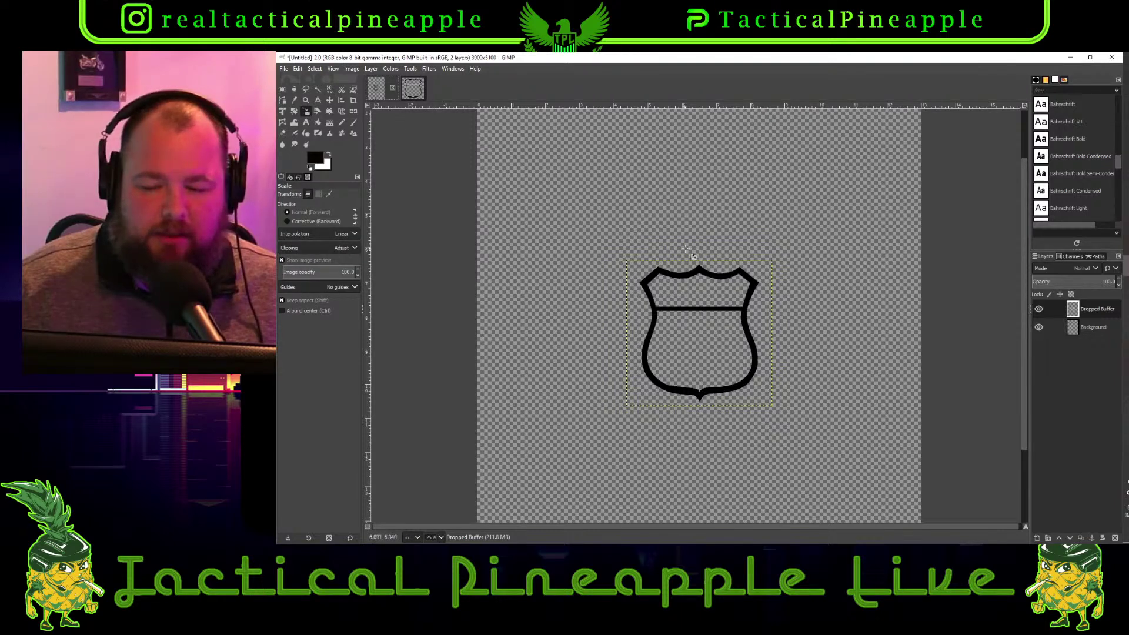
{"action": "left_click", "coordinate": [729, 269]}
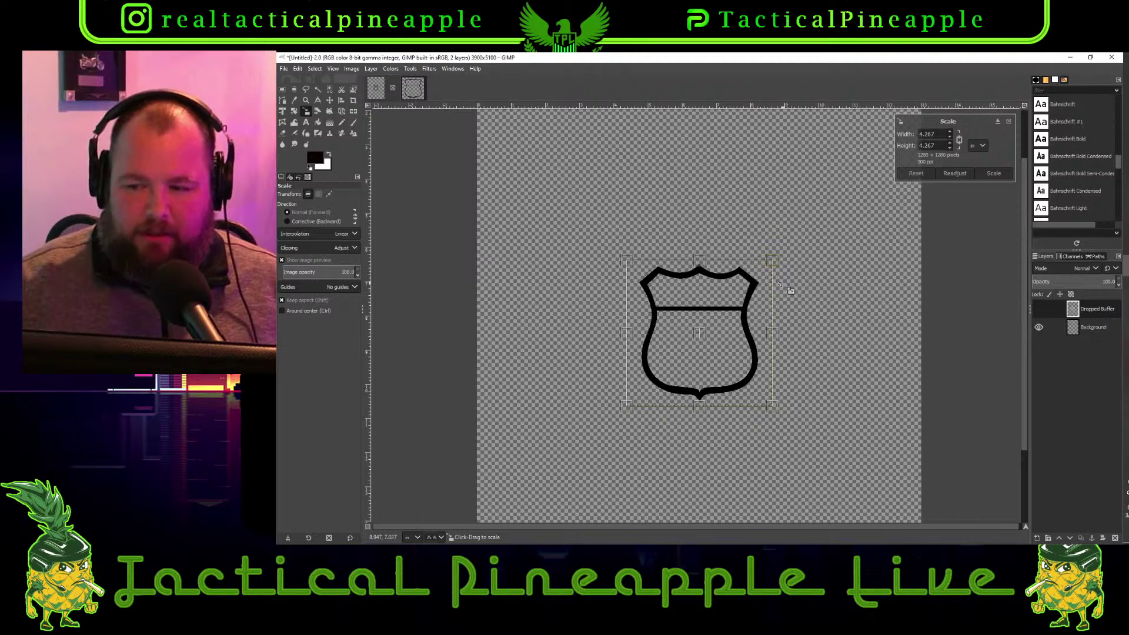
{"action": "left_click", "coordinate": [959, 140]}
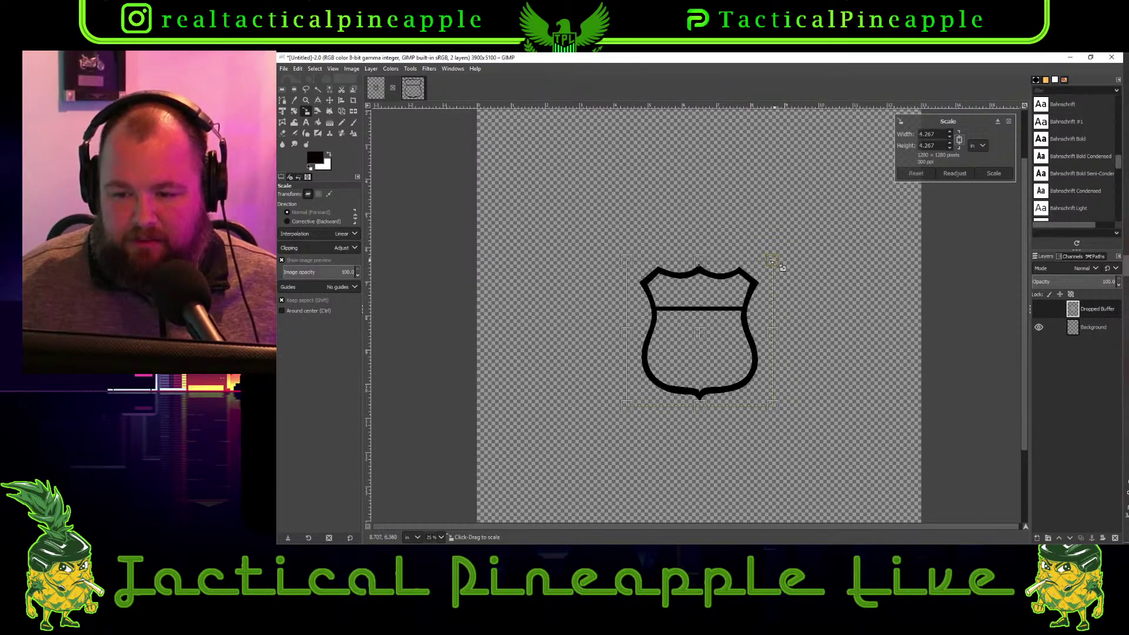
{"action": "left_click_drag", "start_coordinate": [771, 261], "coordinate": [1108, 59]}
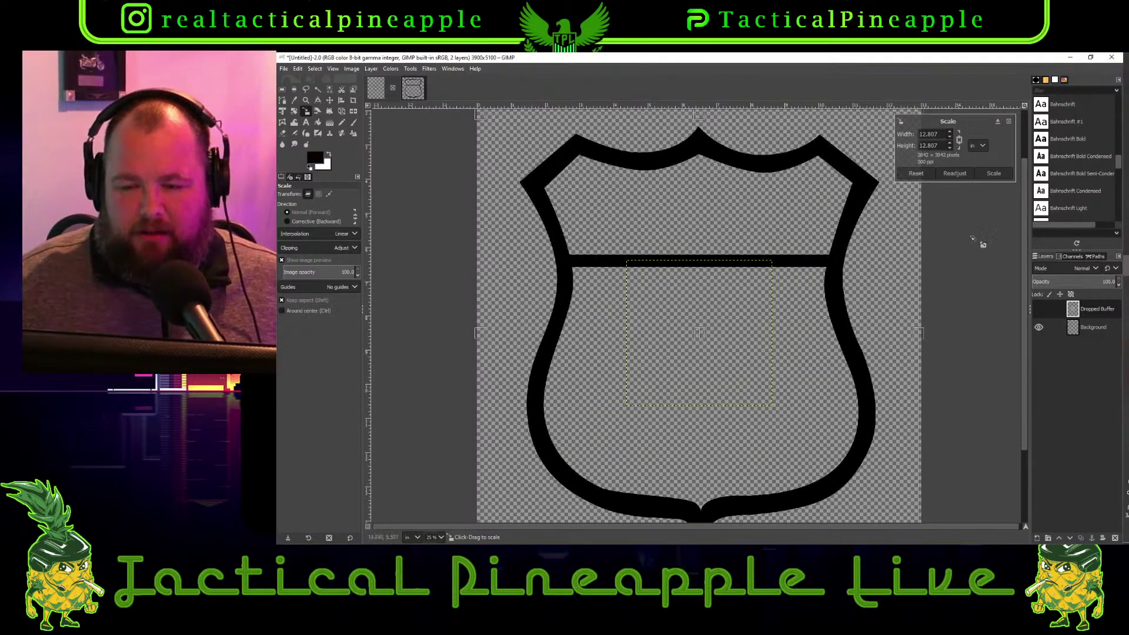
{"action": "left_click", "coordinate": [994, 173]}
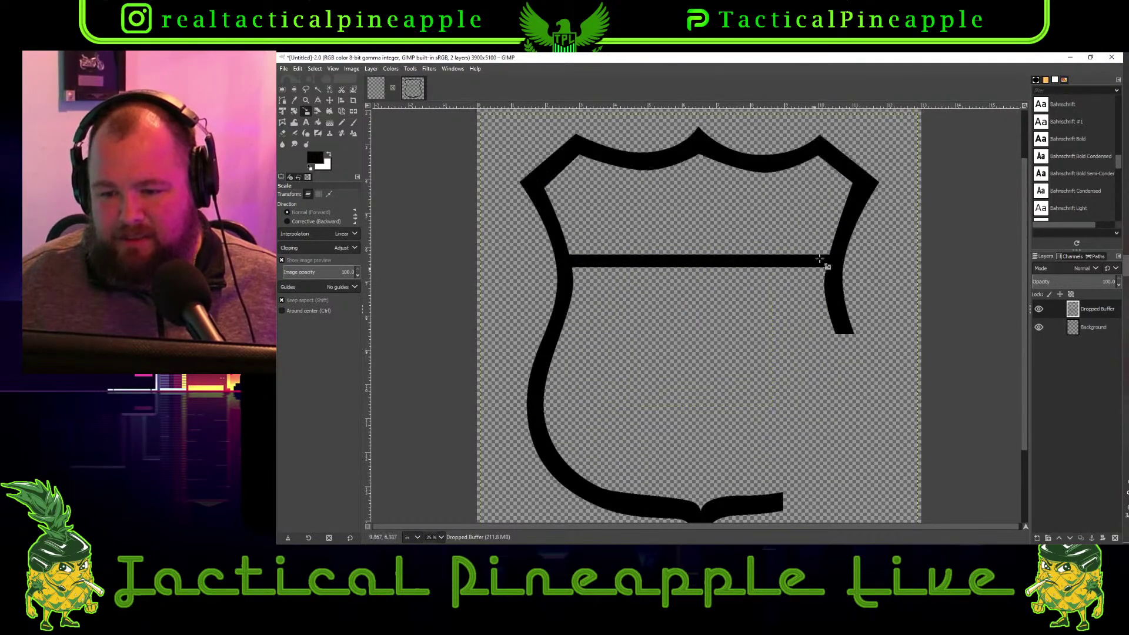
{"action": "scroll", "coordinate": [775, 265], "scroll_direction": "down", "scroll_amount": 4}
{"action": "scroll", "coordinate": [776, 273], "scroll_direction": "up", "scroll_amount": 2}
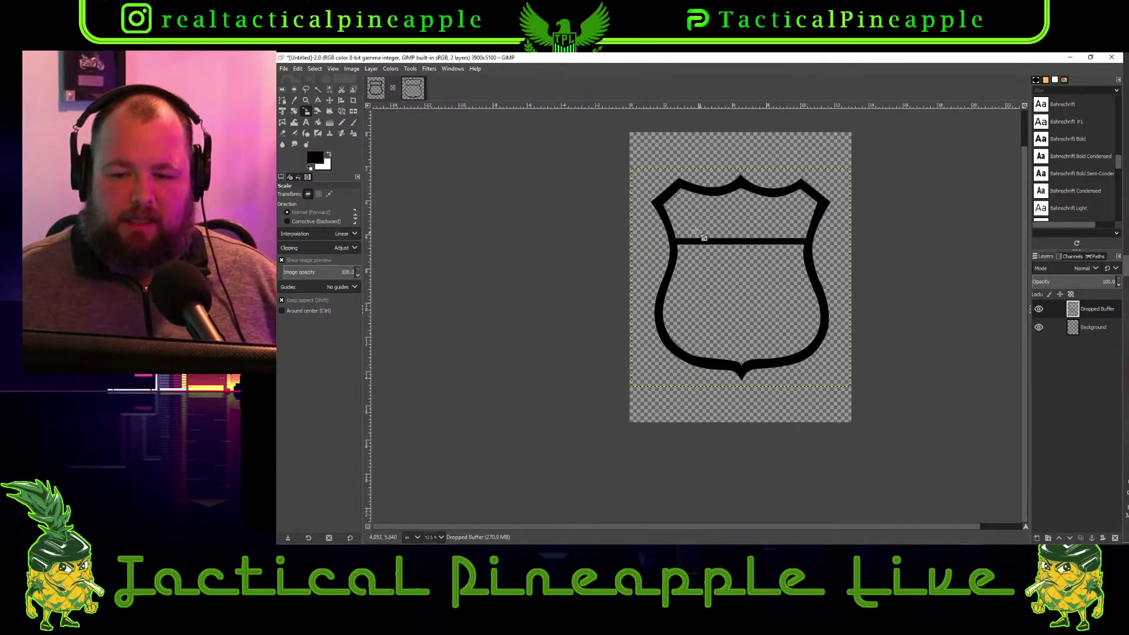
{"action": "scroll", "coordinate": [735, 306], "scroll_direction": "up", "scroll_amount": 1}
{"action": "key", "text": "1"}
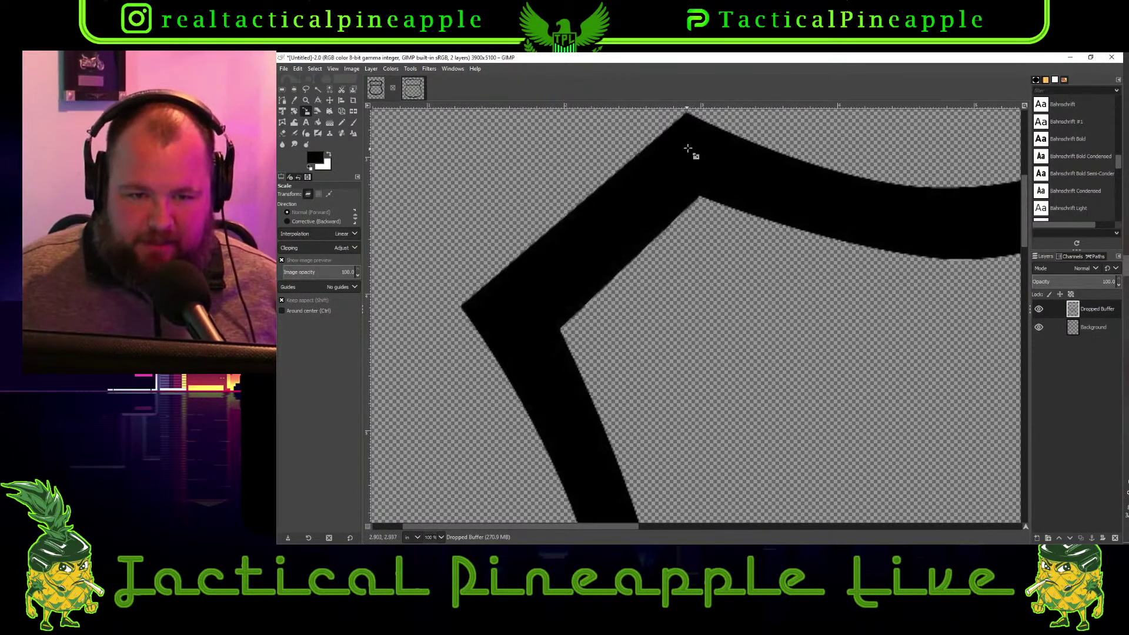
Close the imported 10075-Size image, discarding its changes, and activate the Move tool for the shield canvas
{"action": "left_click", "coordinate": [421, 90]}
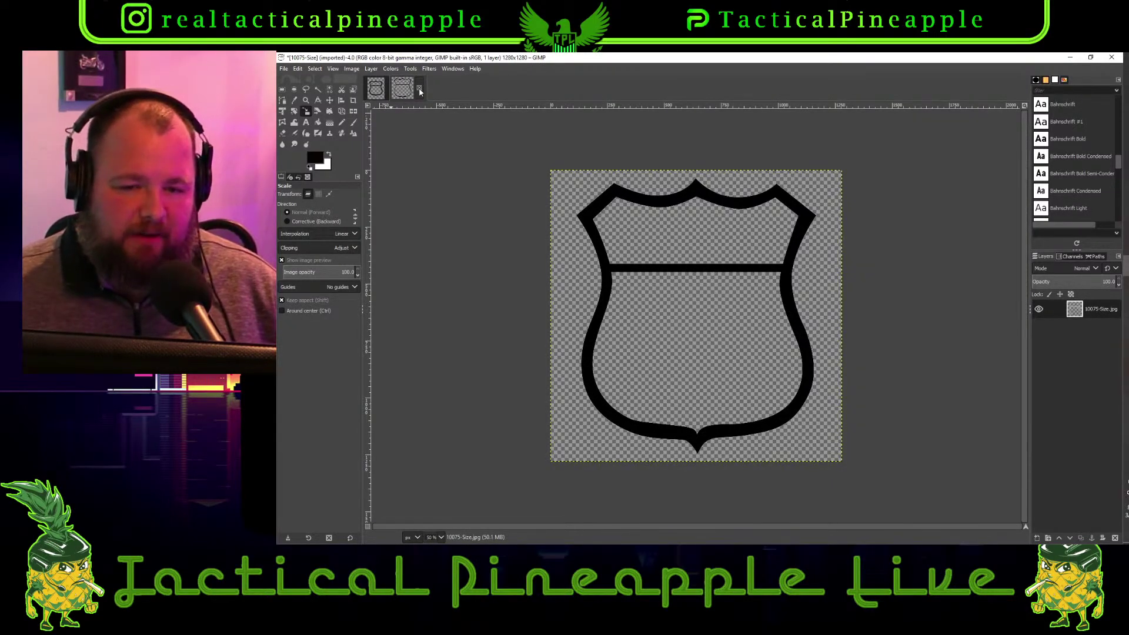
{"action": "left_click", "coordinate": [420, 88]}
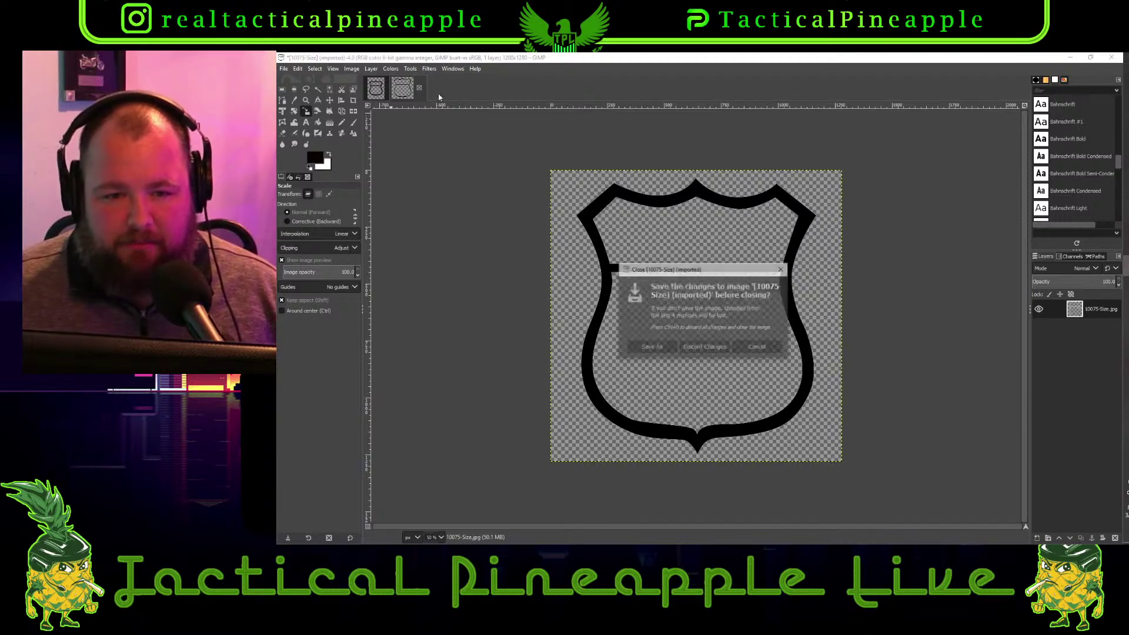
{"action": "left_click", "coordinate": [705, 347]}
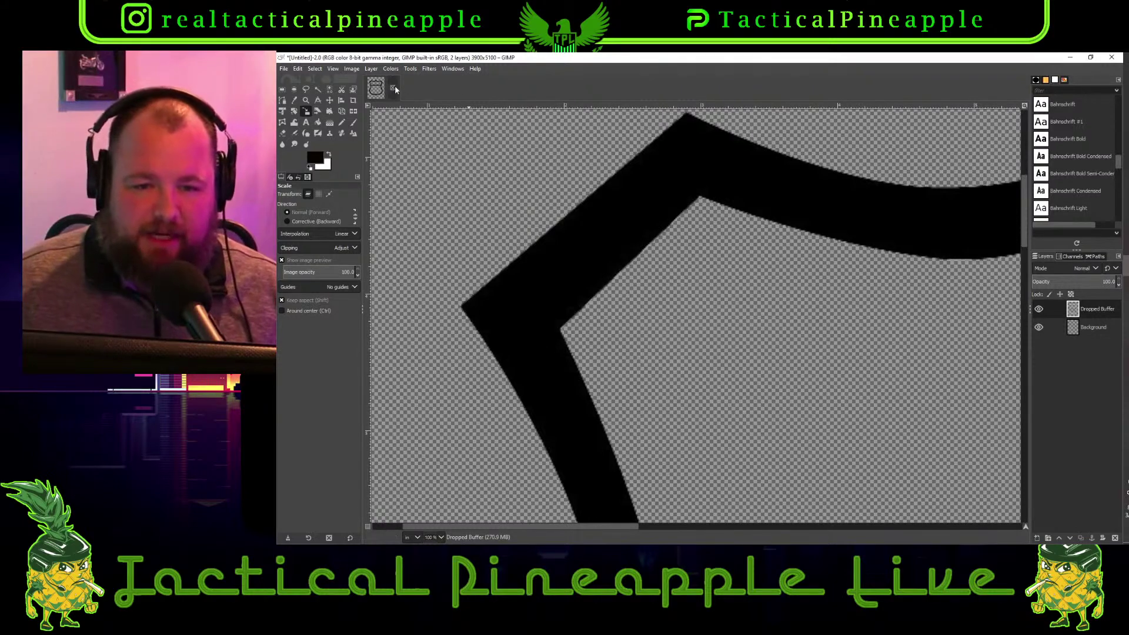
{"action": "scroll", "coordinate": [570, 213], "scroll_direction": "down", "scroll_amount": 6}
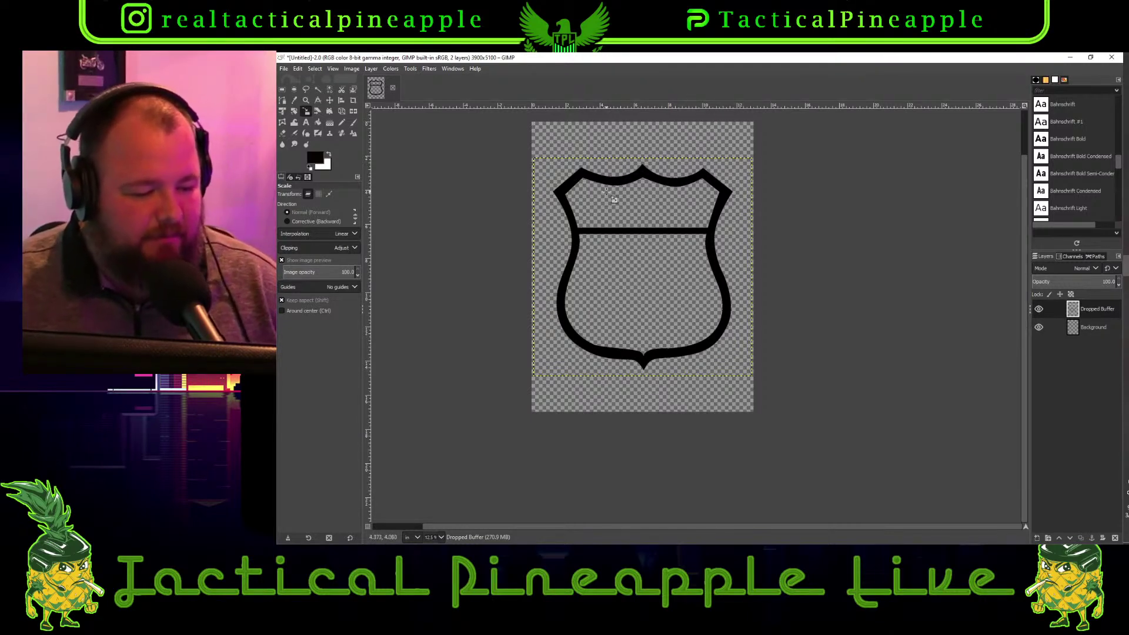
{"action": "left_click", "coordinate": [329, 100]}
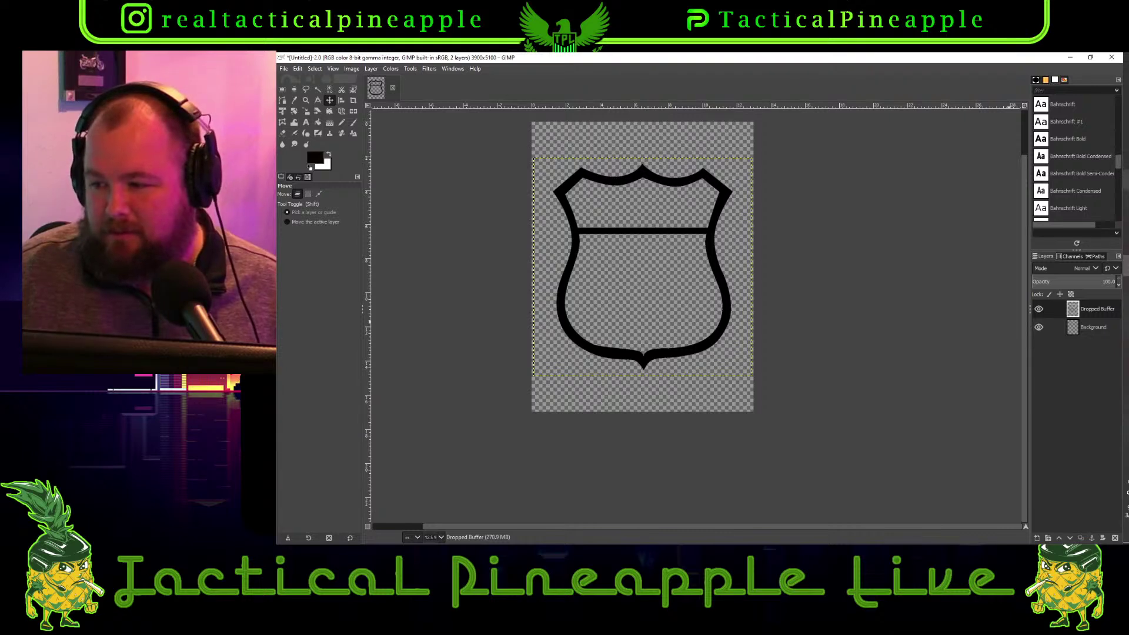
Switch to the browser window showing the Route 66 sign and close the 10075-Size.jpg tab
{"action": "mouse_move", "coordinate": [1126, 176]}
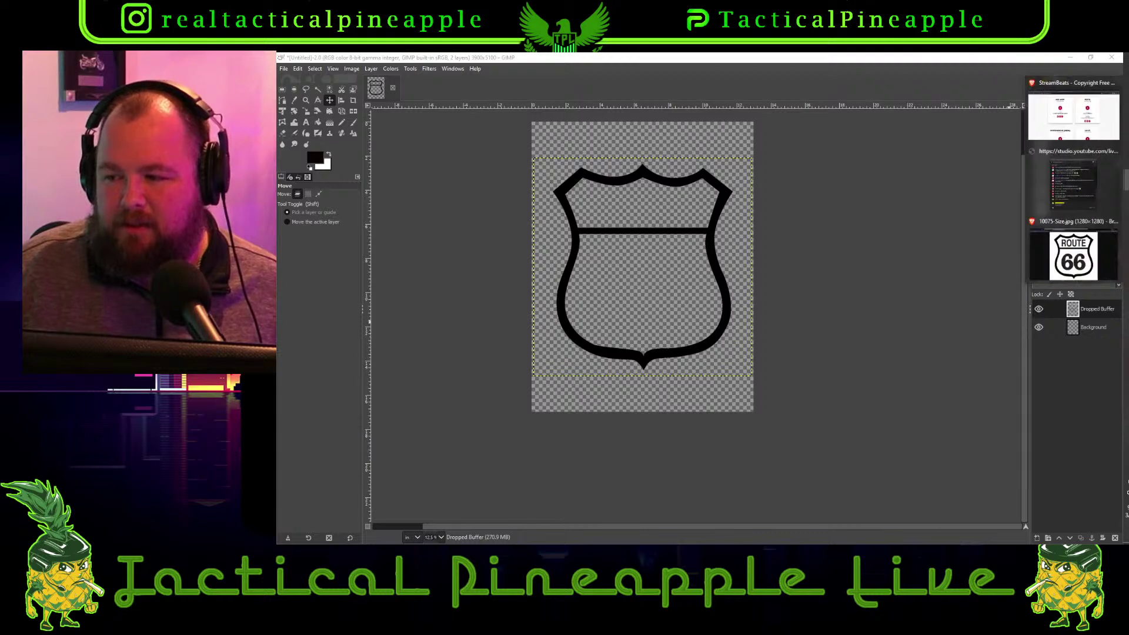
{"action": "right_click", "coordinate": [1095, 151]}
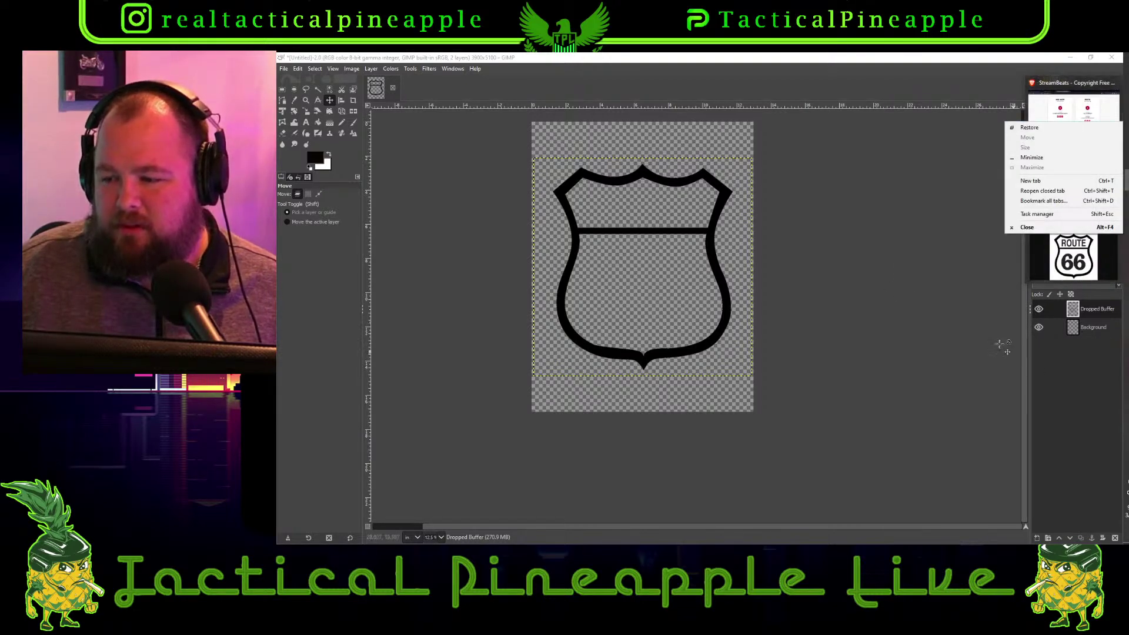
{"action": "left_click", "coordinate": [893, 240]}
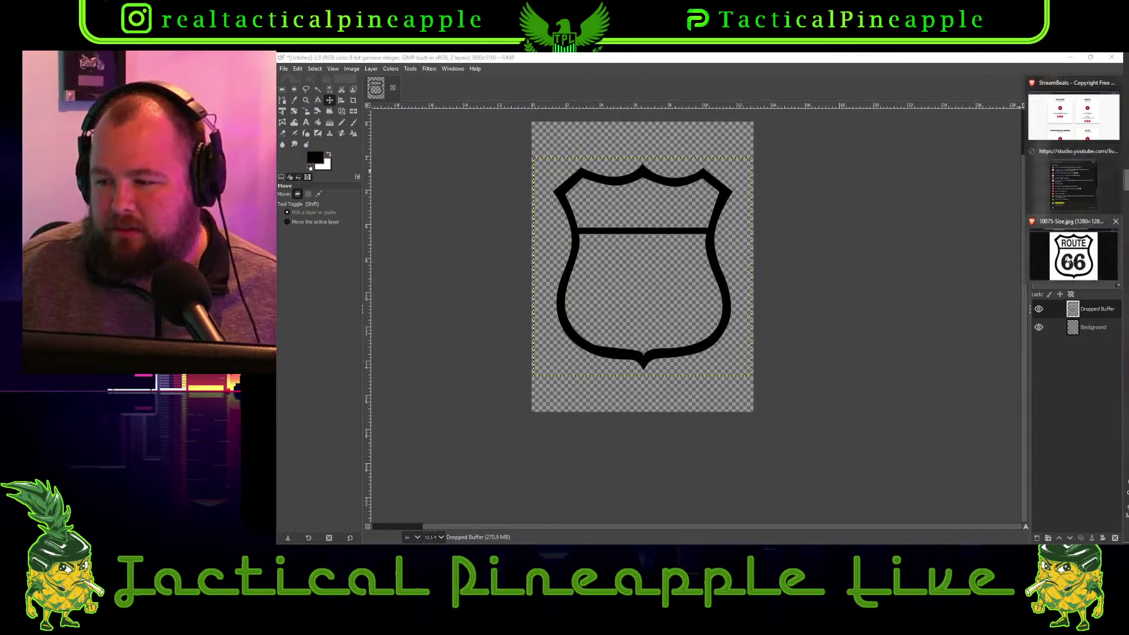
{"action": "left_click", "coordinate": [1069, 259]}
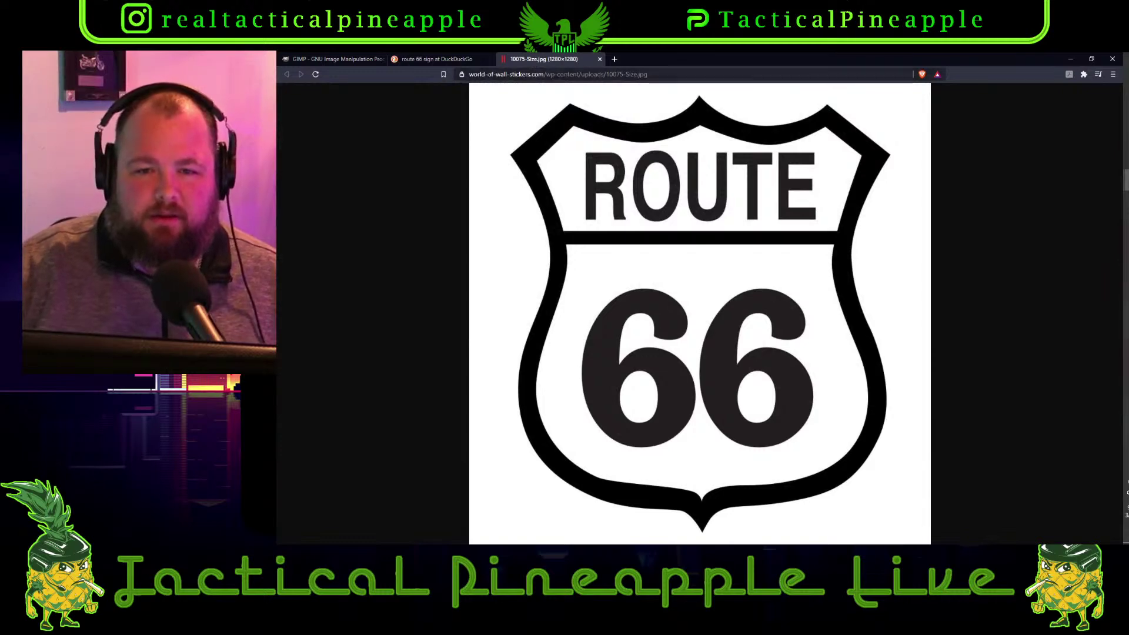
{"action": "left_click", "coordinate": [600, 59]}
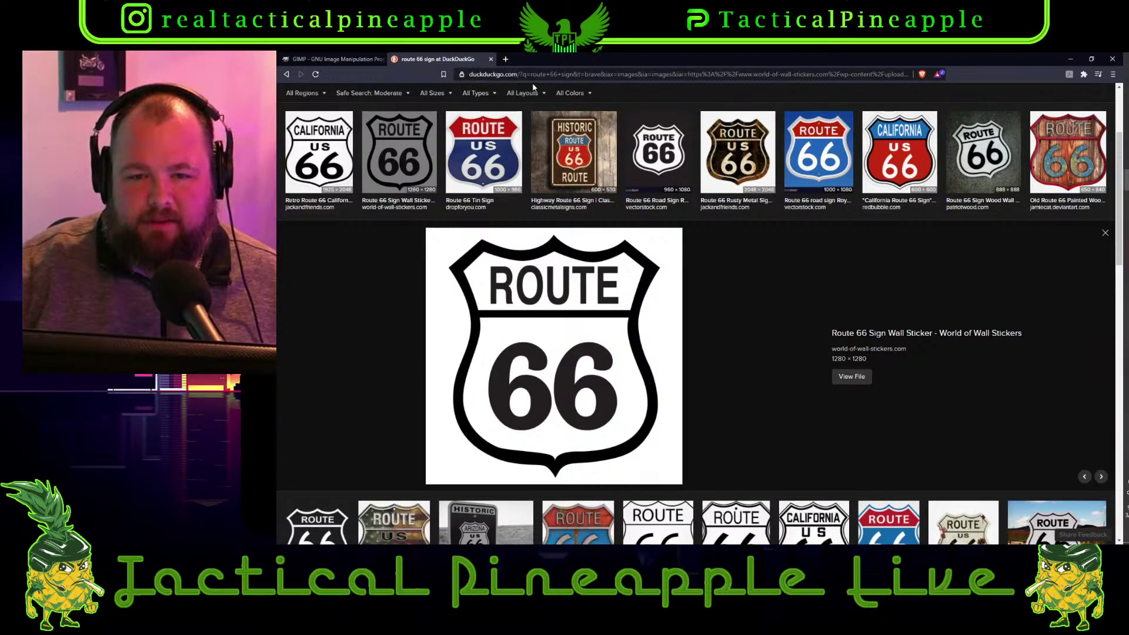
Replace the DuckDuckGo image search with a search for "exit only sign"
{"action": "scroll", "coordinate": [592, 133], "scroll_direction": "up", "scroll_amount": 3}
{"action": "left_click", "coordinate": [588, 102]}
{"action": "key", "text": "ctrl+a"}
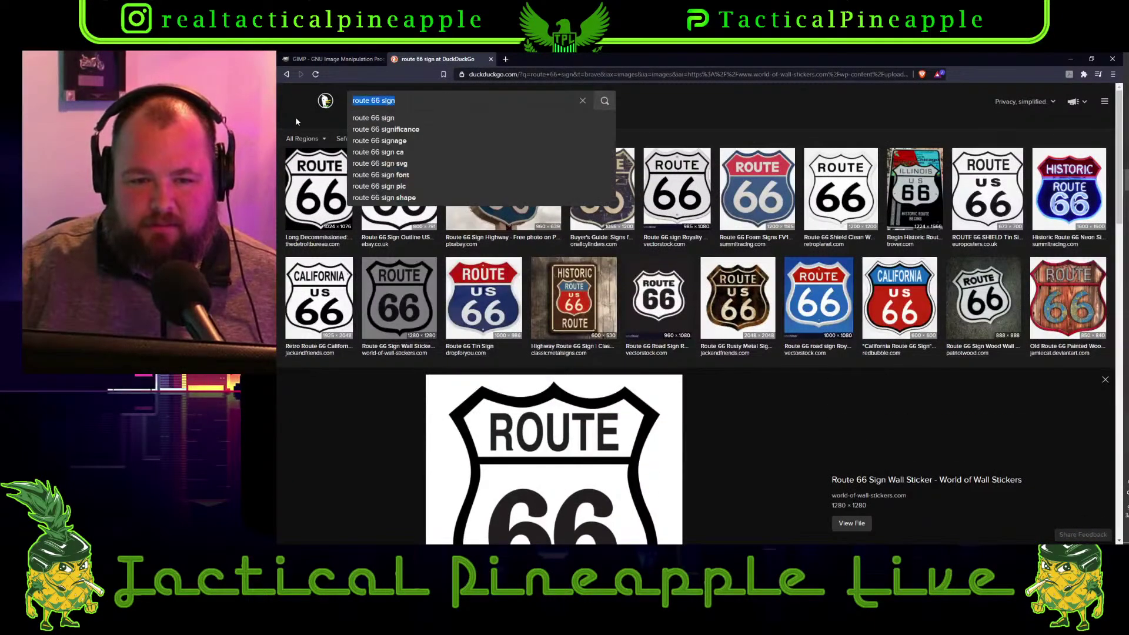
{"action": "type", "text": "exit "}
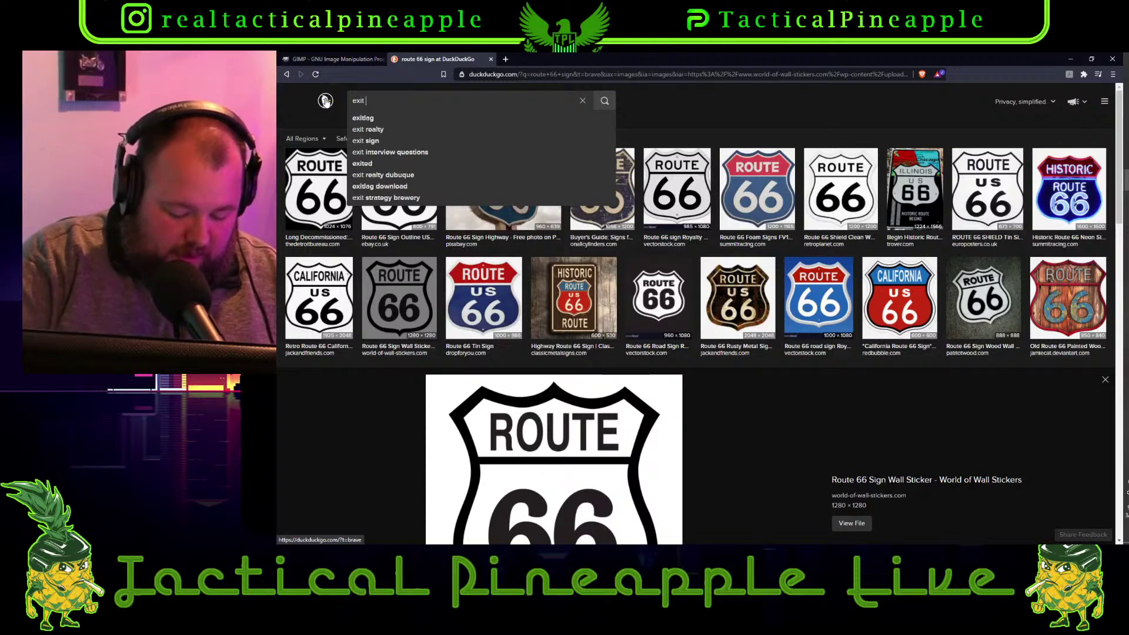
{"action": "type", "text": "only sign"}
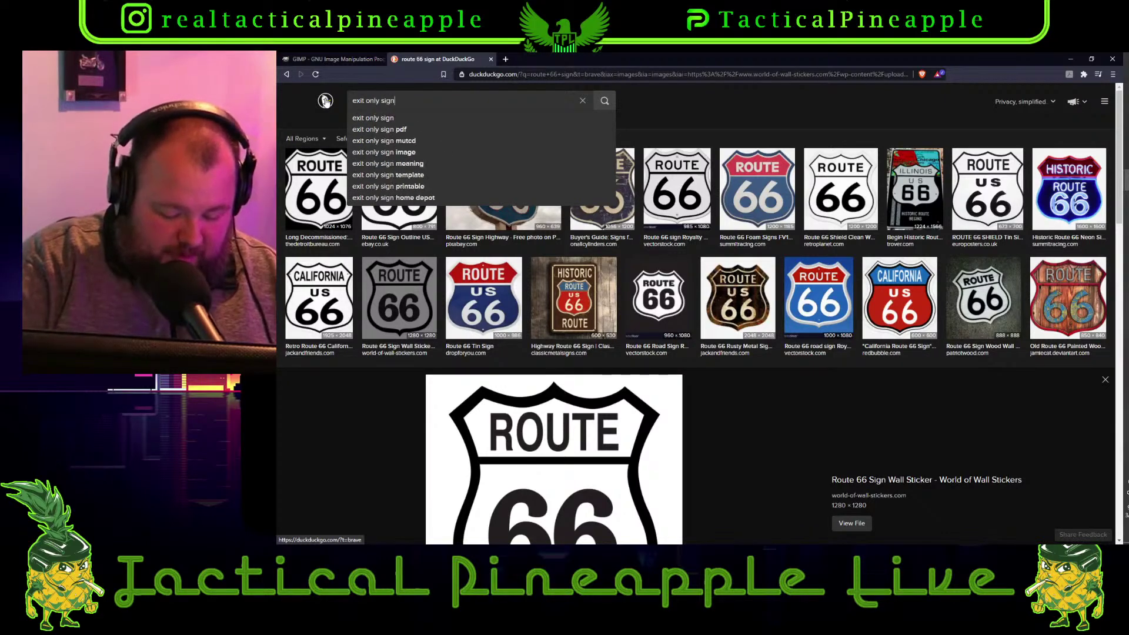
{"action": "key", "text": "Return"}
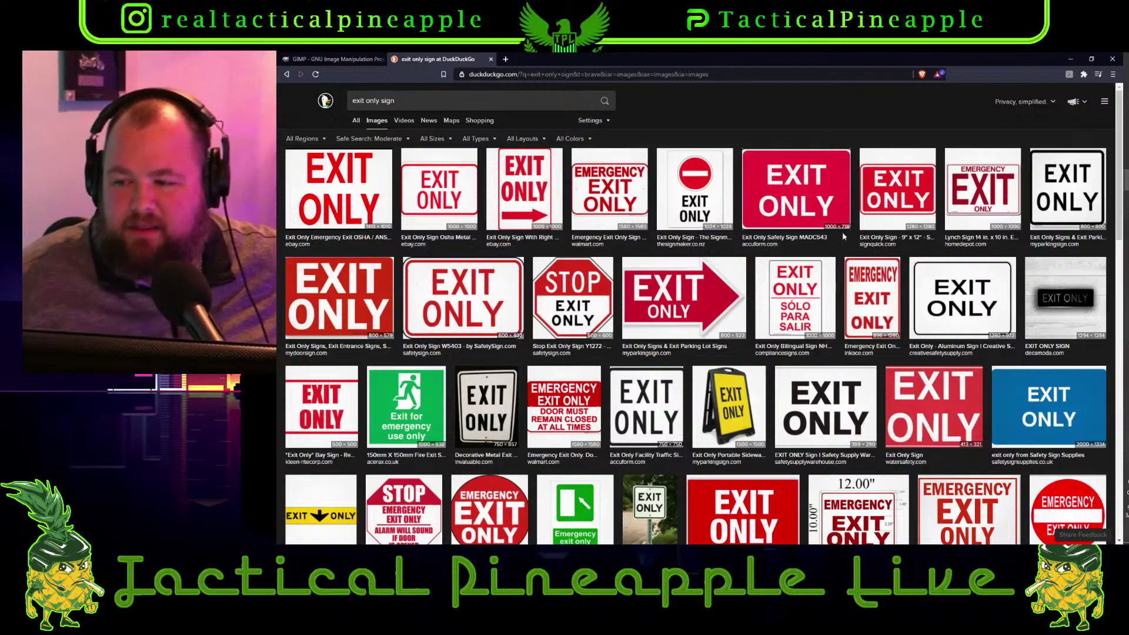
Look through the exit only sign image results for a suitable road-sign design
{"action": "scroll", "coordinate": [842, 231], "scroll_direction": "down", "scroll_amount": 3}
{"action": "scroll", "coordinate": [684, 235], "scroll_direction": "down", "scroll_amount": 1}
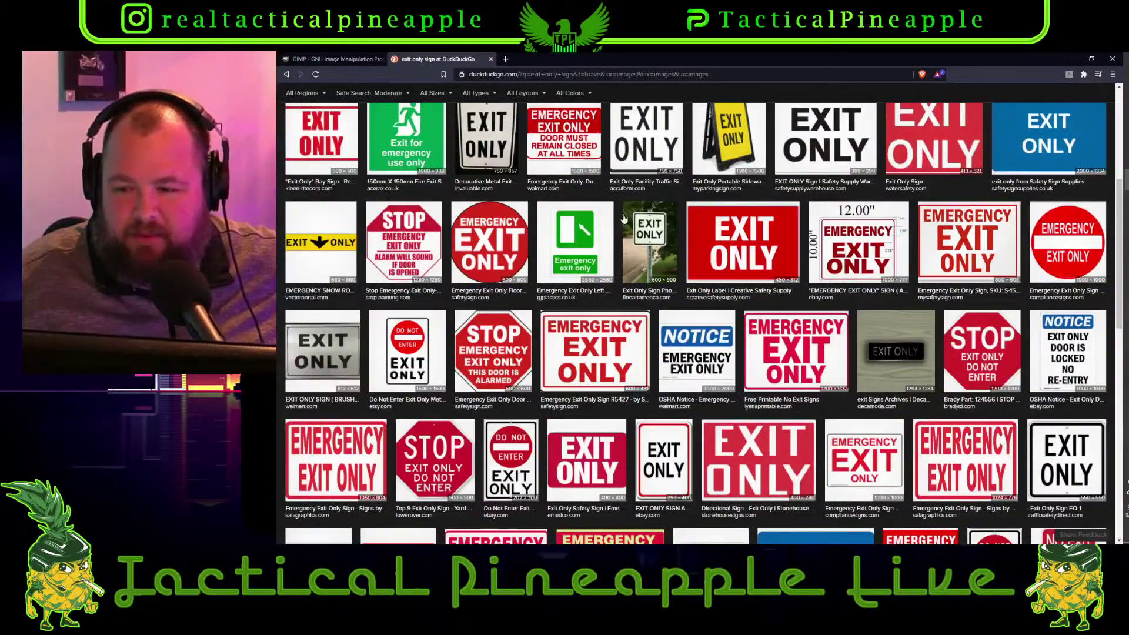
{"action": "scroll", "coordinate": [781, 272], "scroll_direction": "down", "scroll_amount": 2}
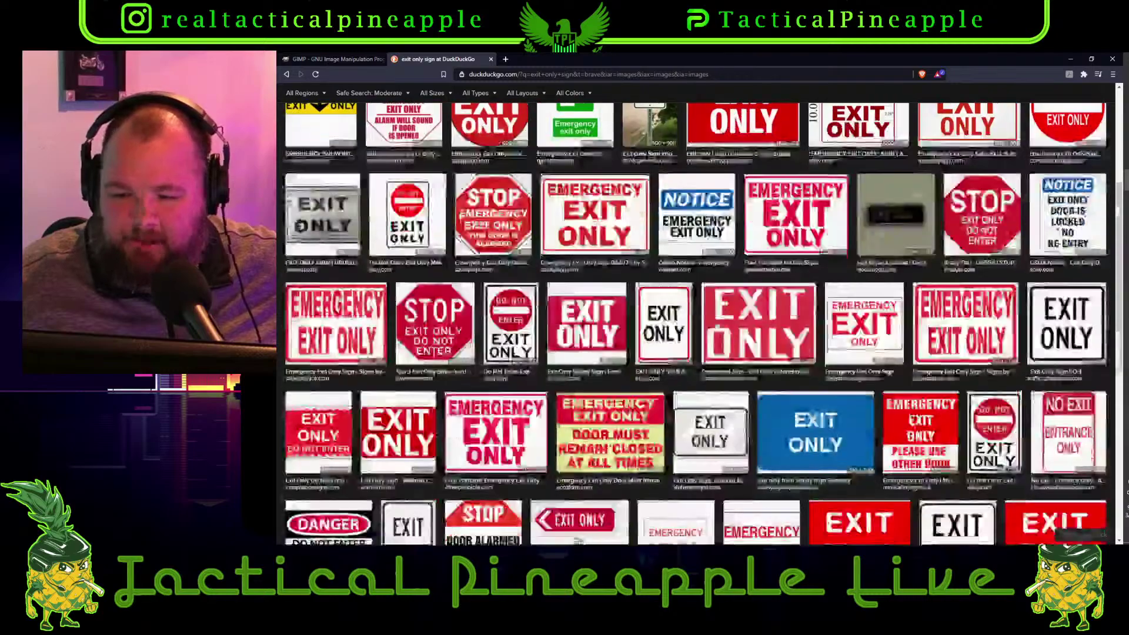
{"action": "scroll", "coordinate": [678, 334], "scroll_direction": "down", "scroll_amount": 7}
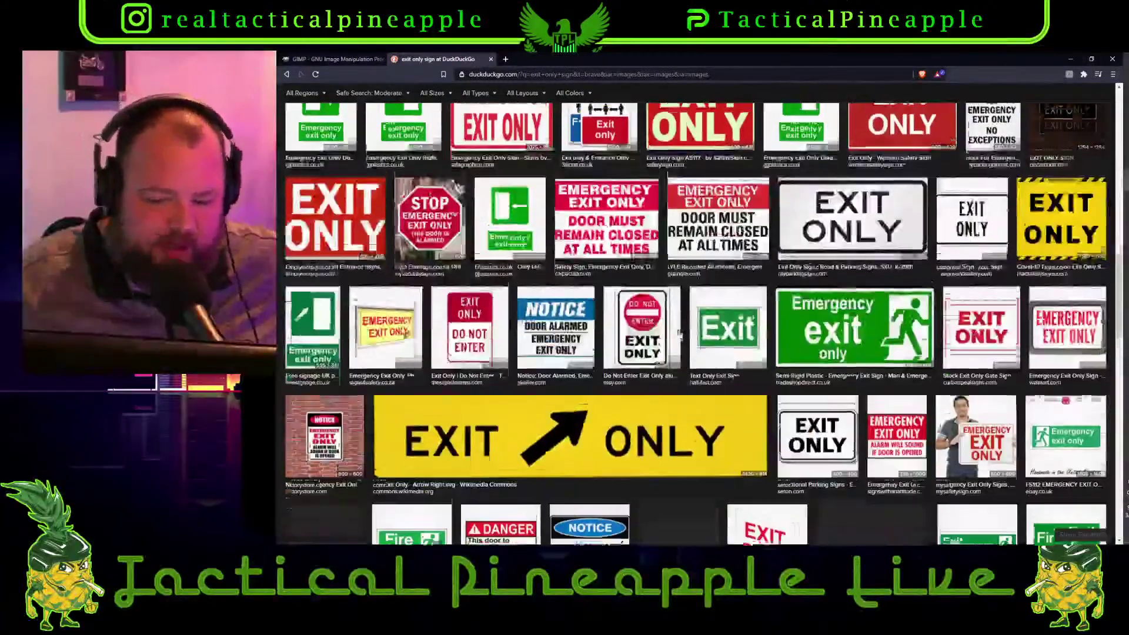
{"action": "scroll", "coordinate": [679, 334], "scroll_direction": "down", "scroll_amount": 8}
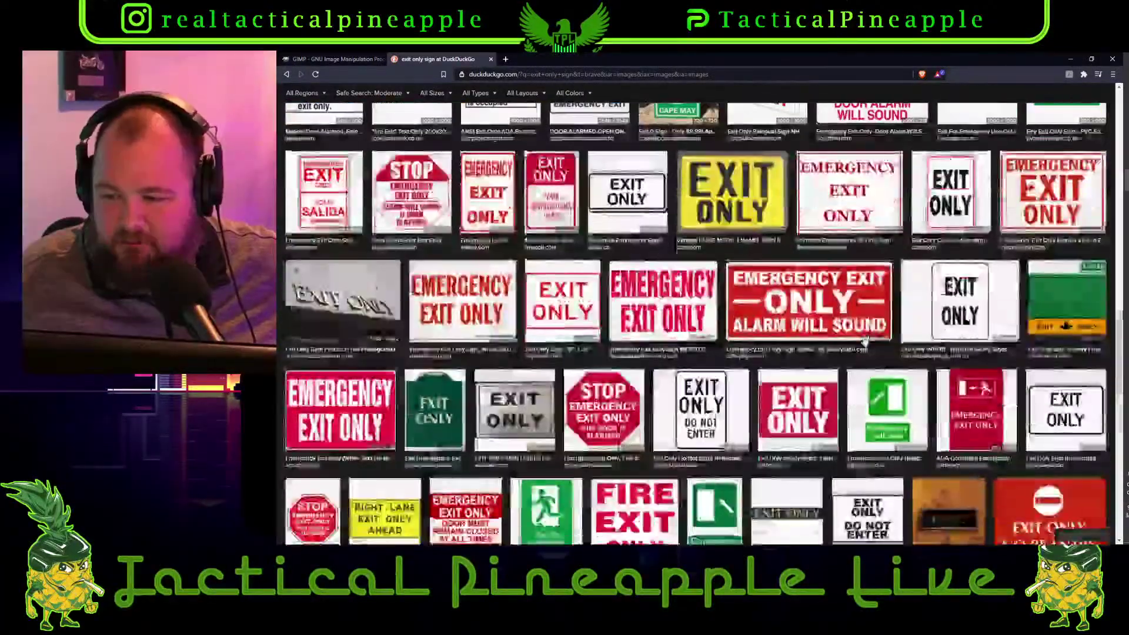
{"action": "scroll", "coordinate": [852, 362], "scroll_direction": "down", "scroll_amount": 2}
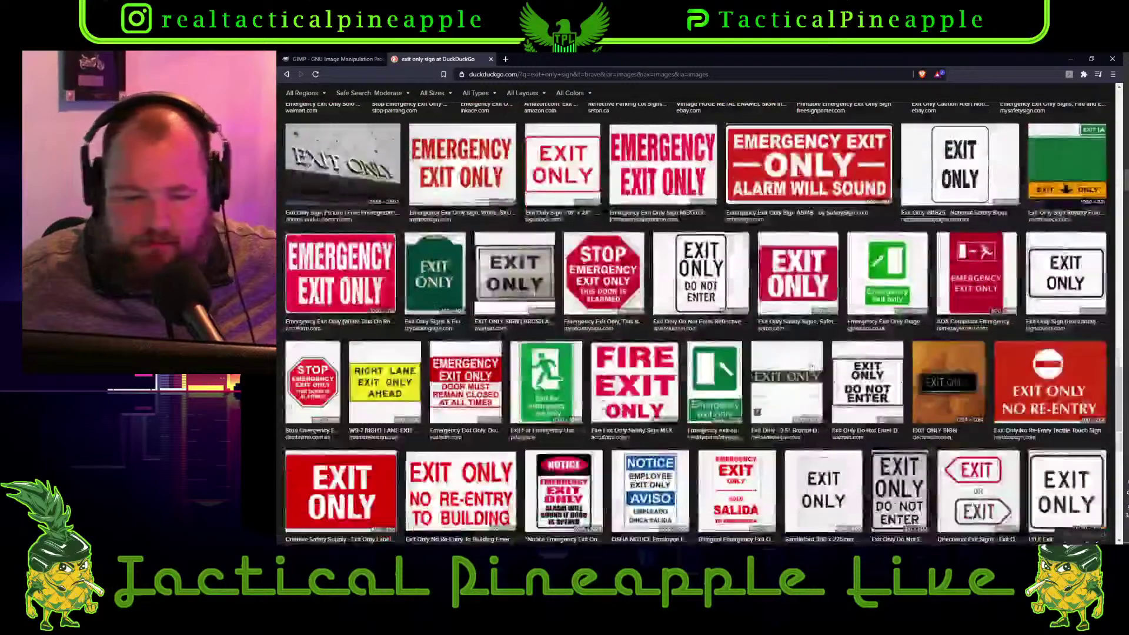
{"action": "scroll", "coordinate": [823, 357], "scroll_direction": "down", "scroll_amount": 4}
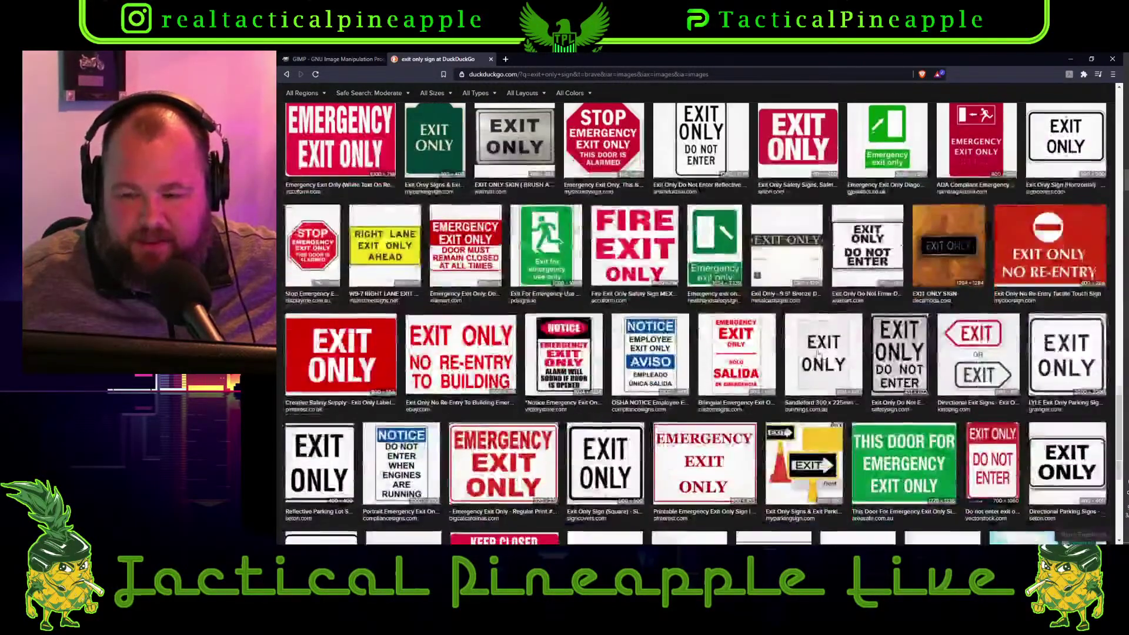
{"action": "scroll", "coordinate": [877, 352], "scroll_direction": "down", "scroll_amount": 4}
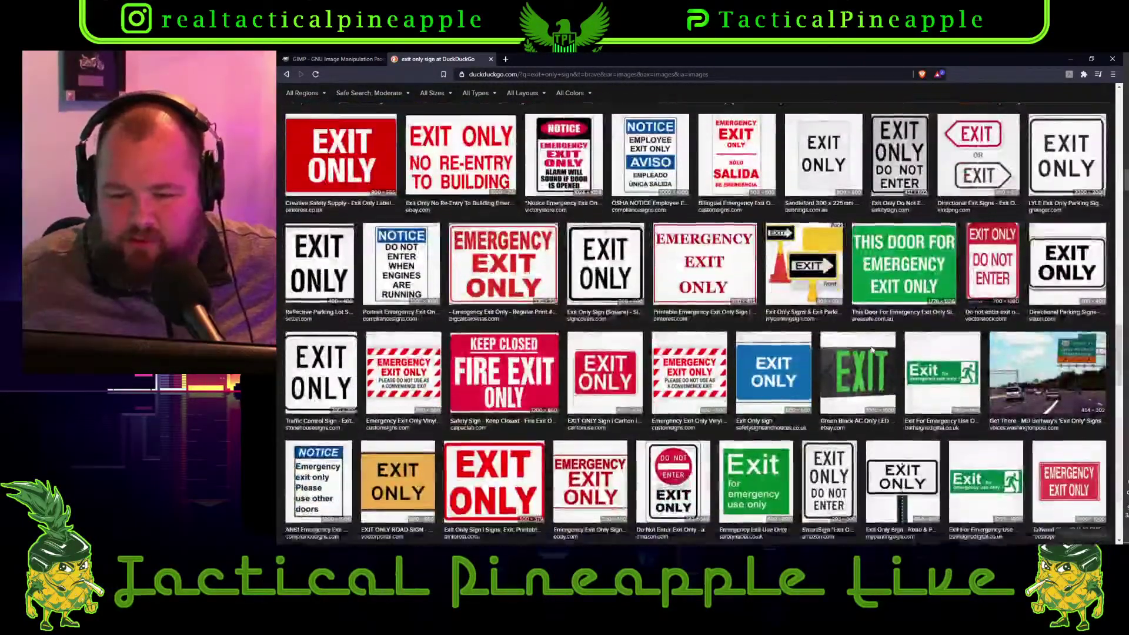
{"action": "scroll", "coordinate": [887, 373], "scroll_direction": "up", "scroll_amount": 2}
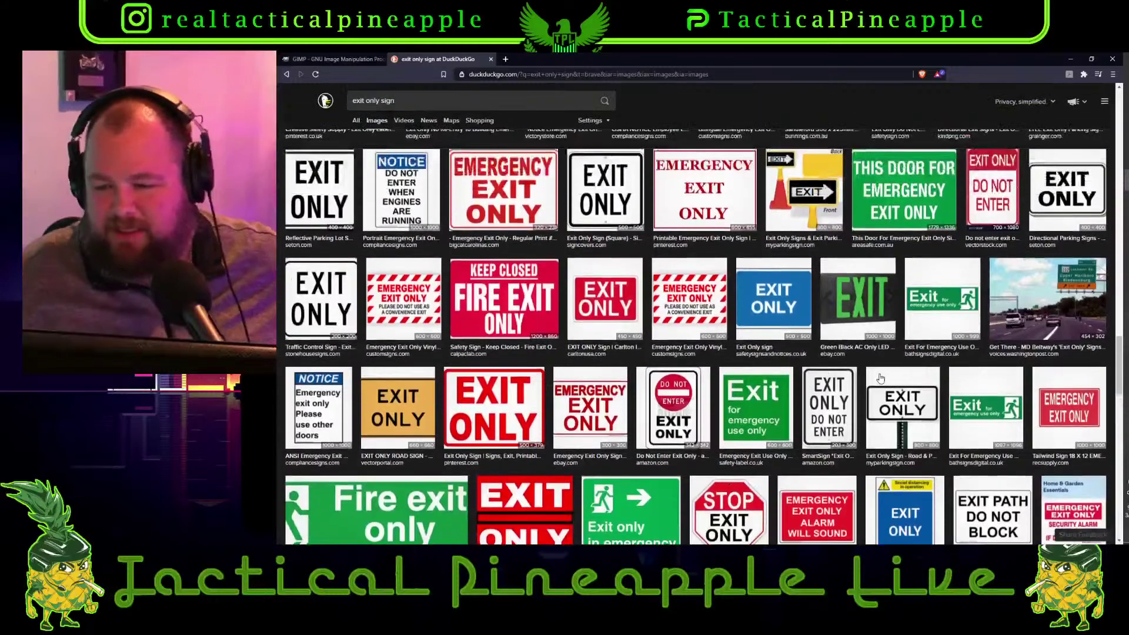
{"action": "scroll", "coordinate": [608, 311], "scroll_direction": "down", "scroll_amount": 3}
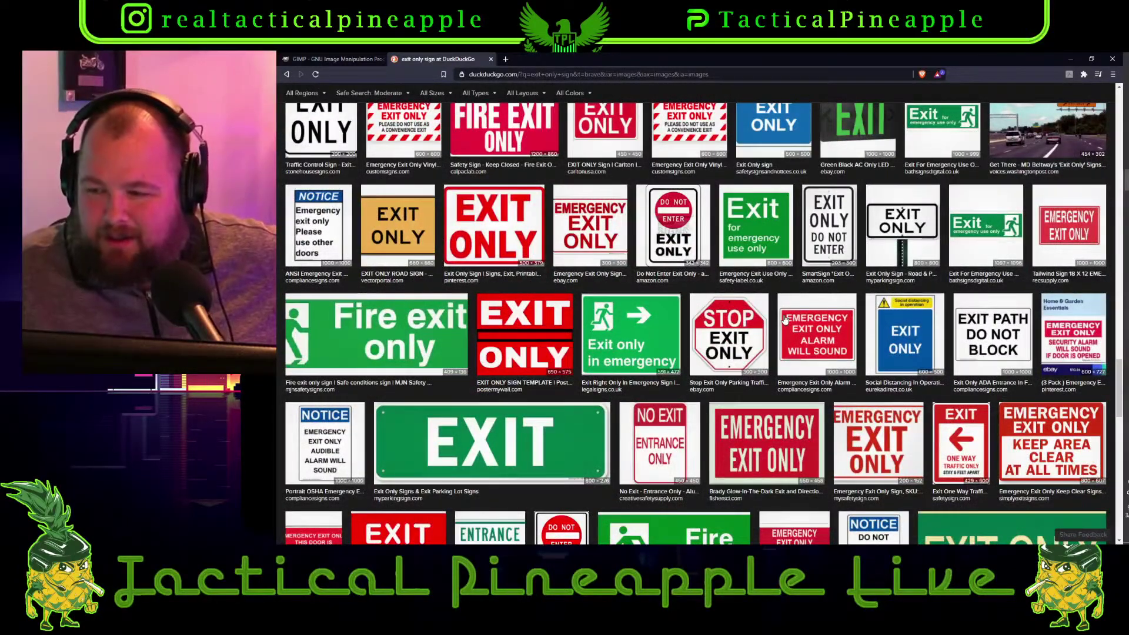
{"action": "scroll", "coordinate": [781, 320], "scroll_direction": "up", "scroll_amount": 1}
{"action": "scroll", "coordinate": [781, 320], "scroll_direction": "up", "scroll_amount": 4}
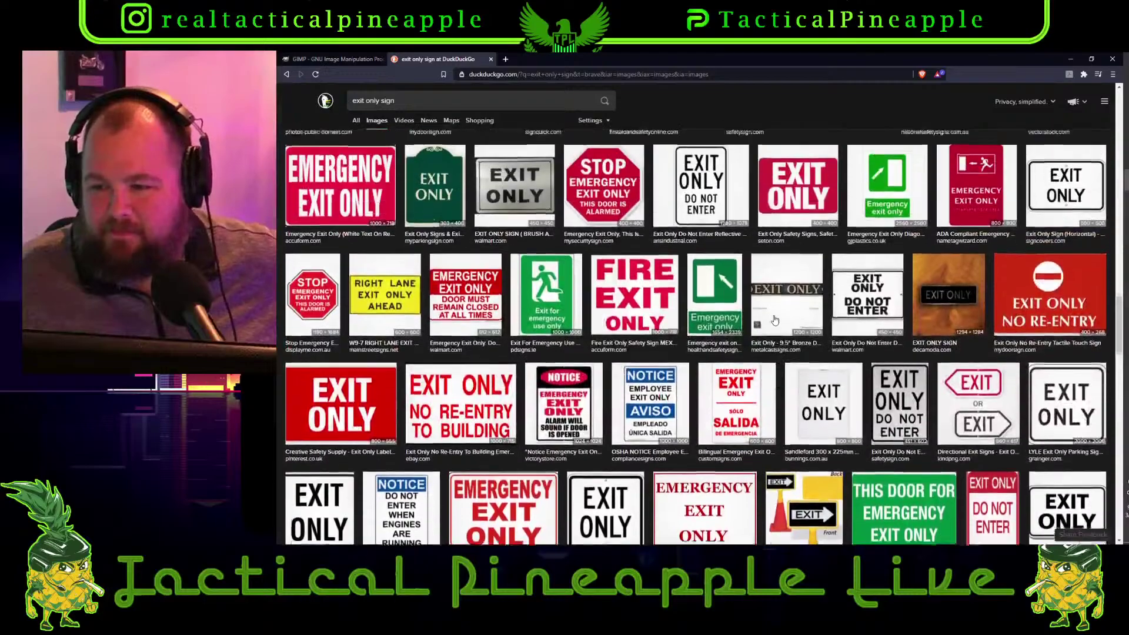
{"action": "scroll", "coordinate": [773, 320], "scroll_direction": "up", "scroll_amount": 6}
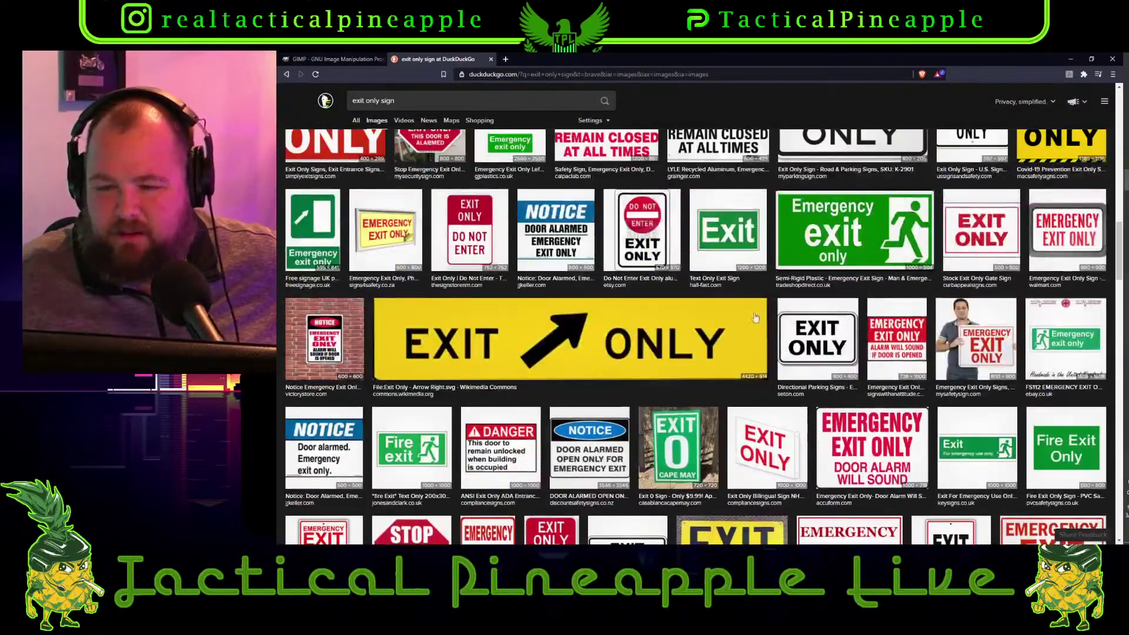
{"action": "scroll", "coordinate": [670, 296], "scroll_direction": "up", "scroll_amount": 8}
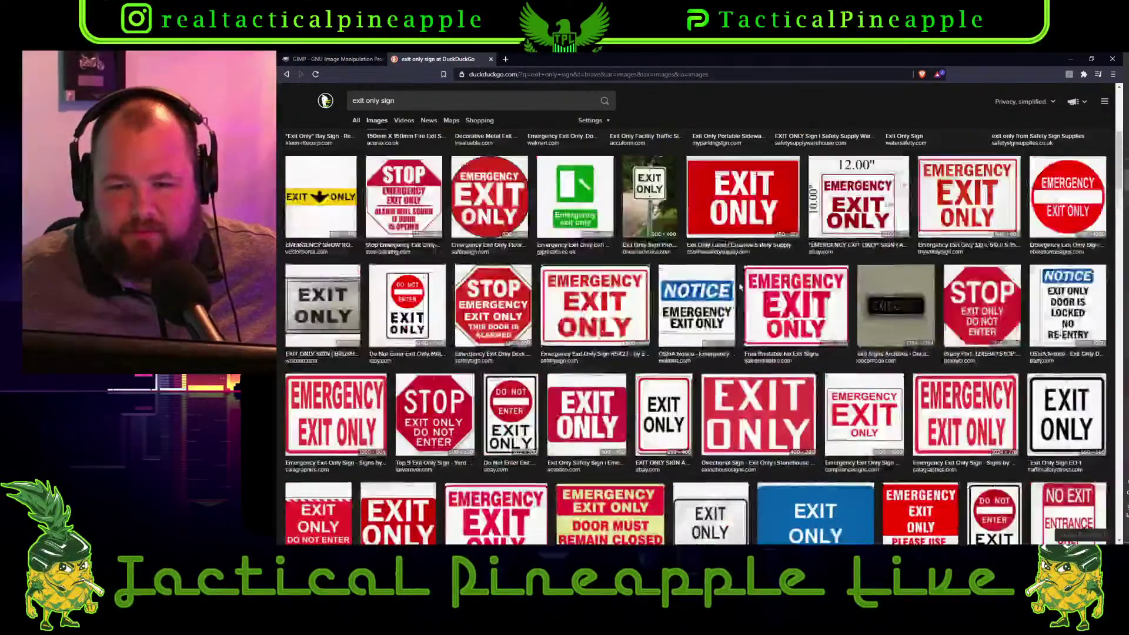
{"action": "scroll", "coordinate": [739, 287], "scroll_direction": "up", "scroll_amount": 2}
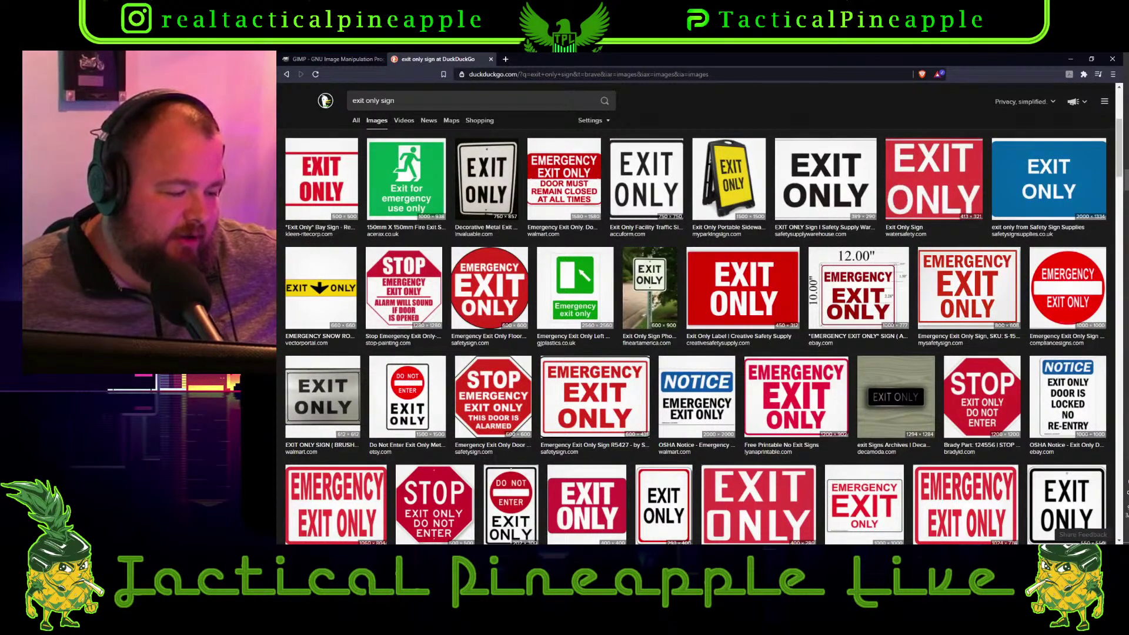
{"action": "key", "text": "alt+Tab"}
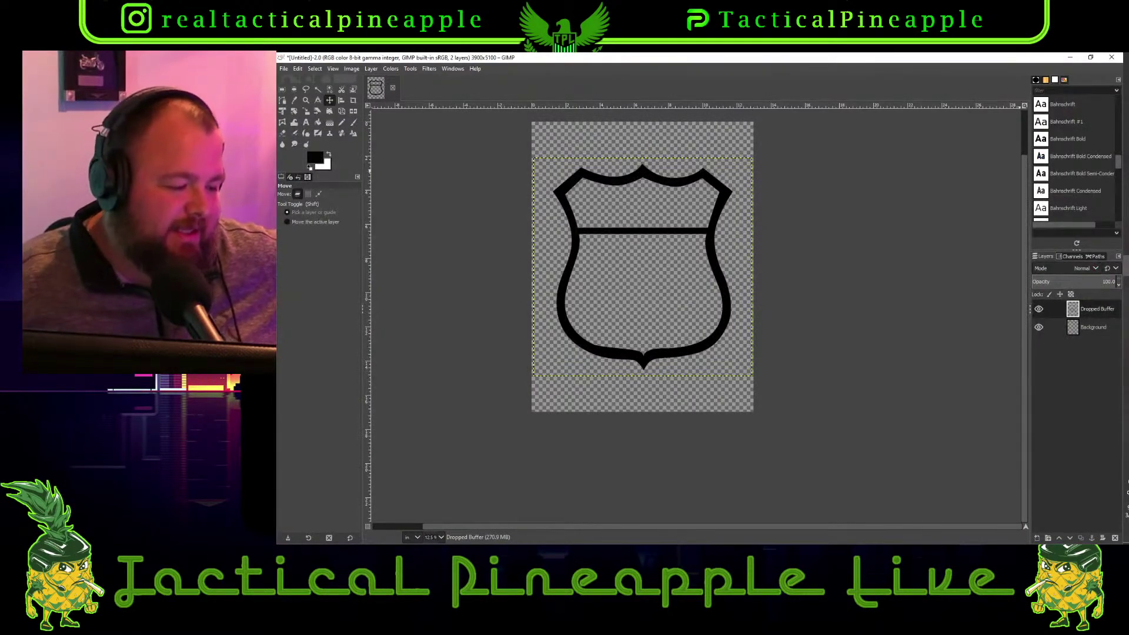
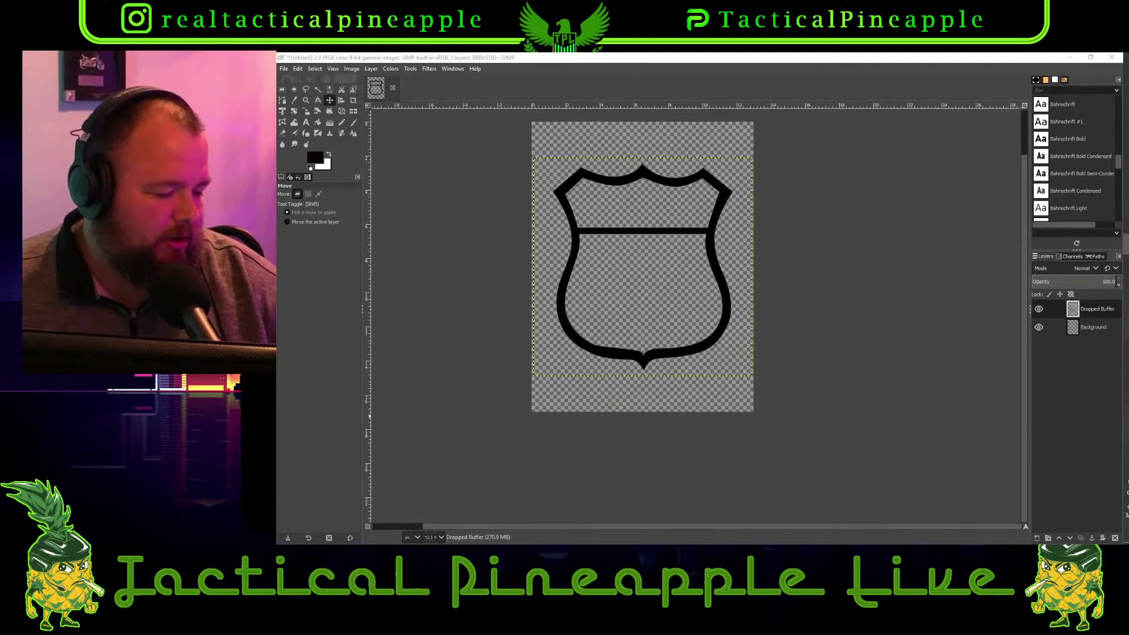
{"action": "key", "text": "alt+Tab"}
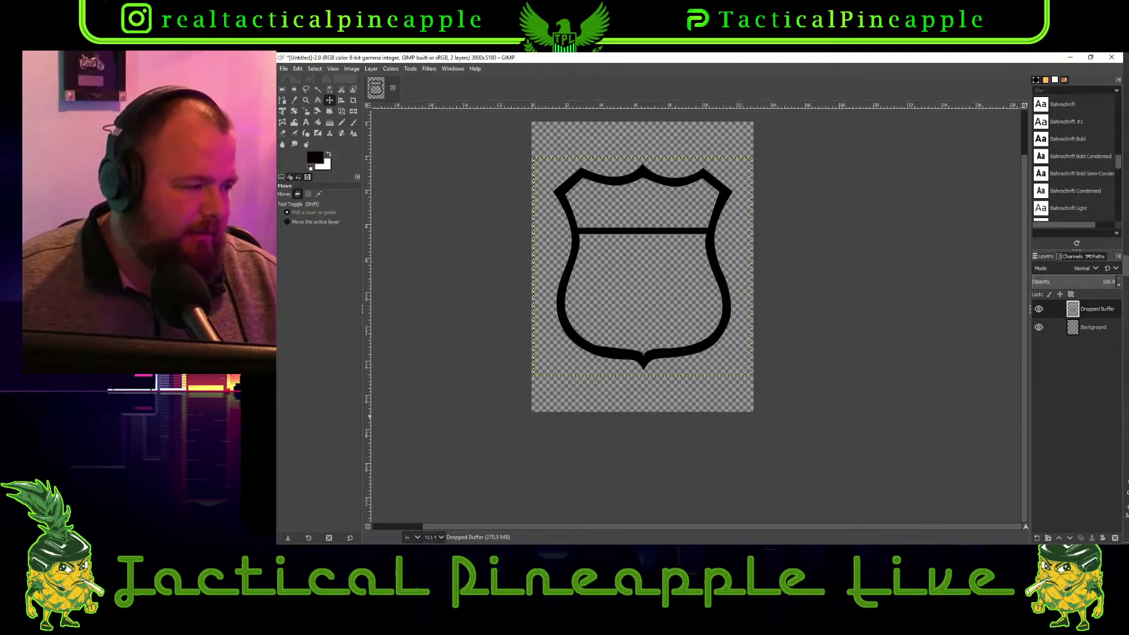
{"action": "key", "text": "alt+Tab"}
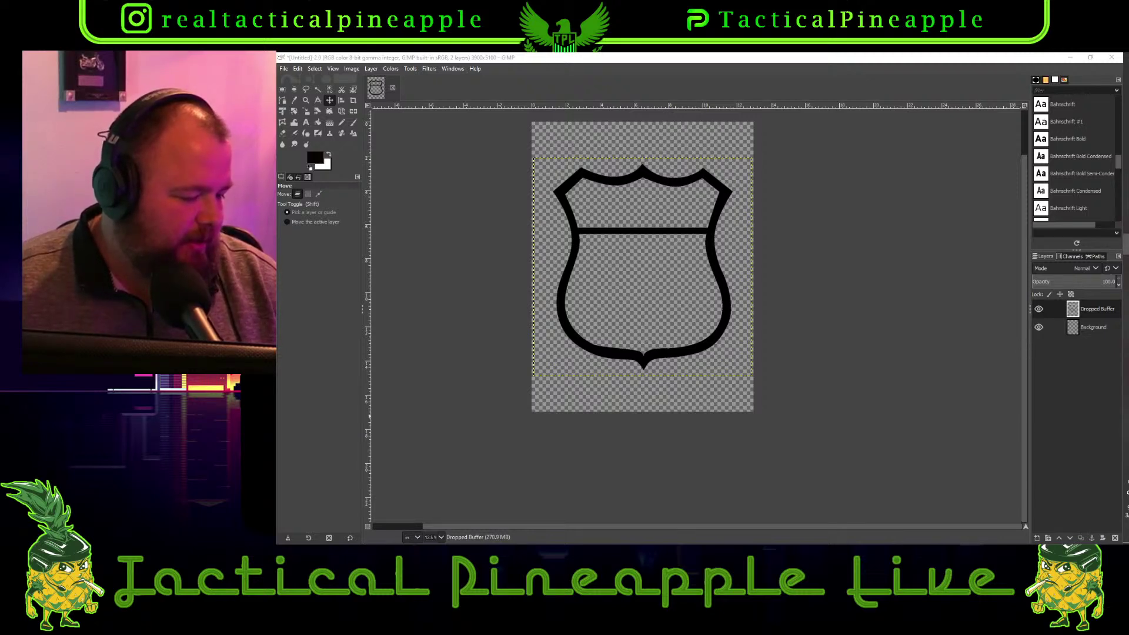
{"action": "key", "text": "alt+Tab"}
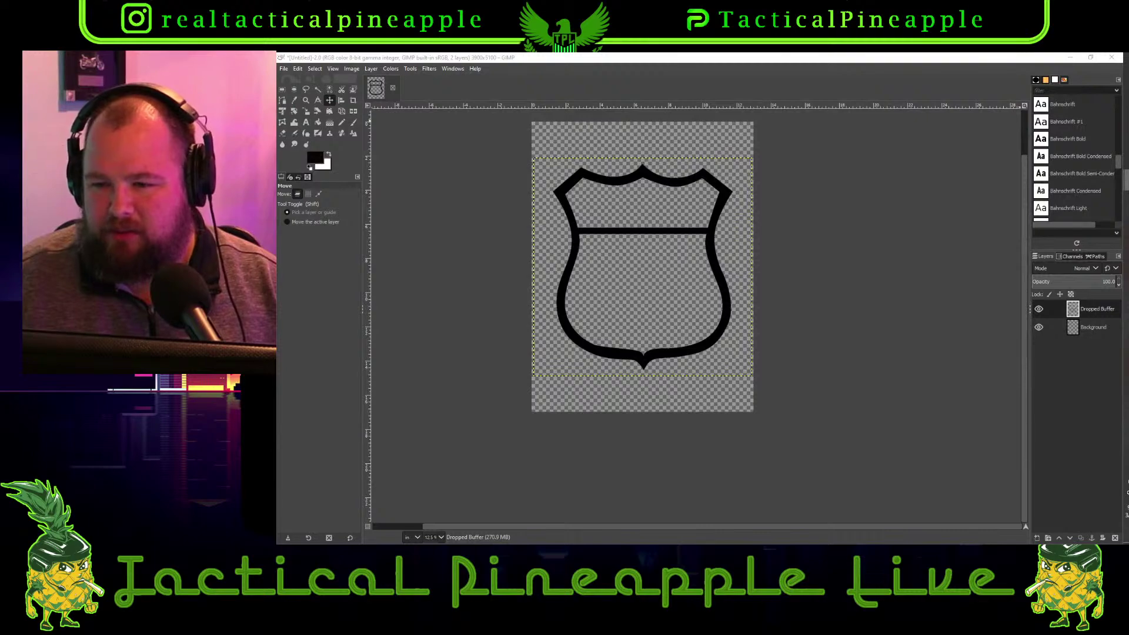
Switch to the browser window with the exit only sign results and replace the image search with "bullet font"
{"action": "mouse_move", "coordinate": [1126, 182]}
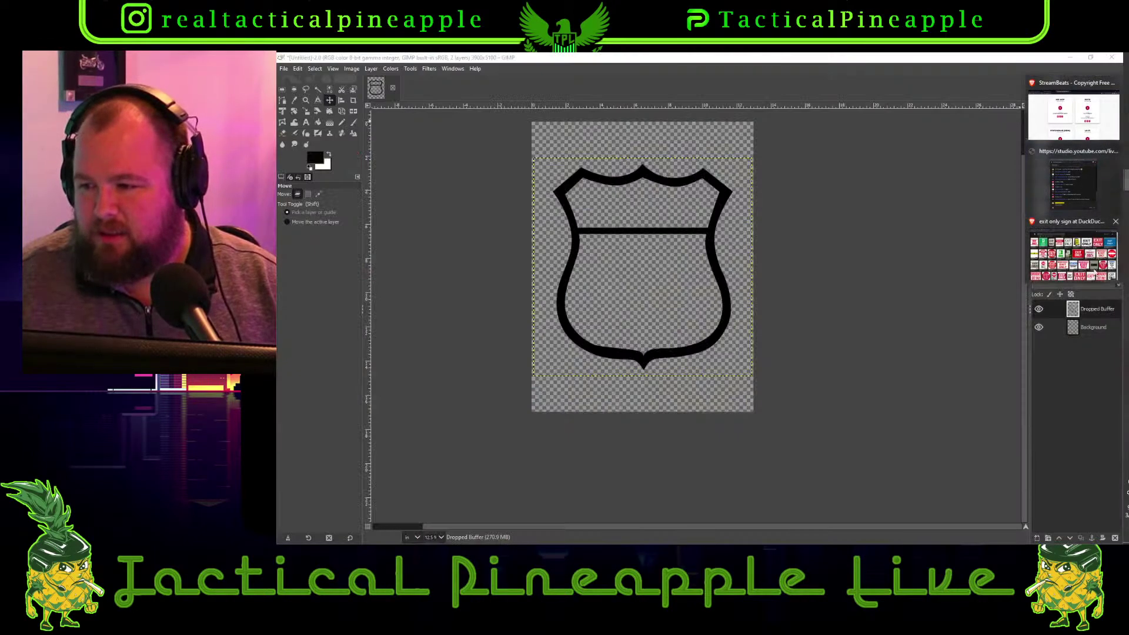
{"action": "left_click", "coordinate": [1073, 257]}
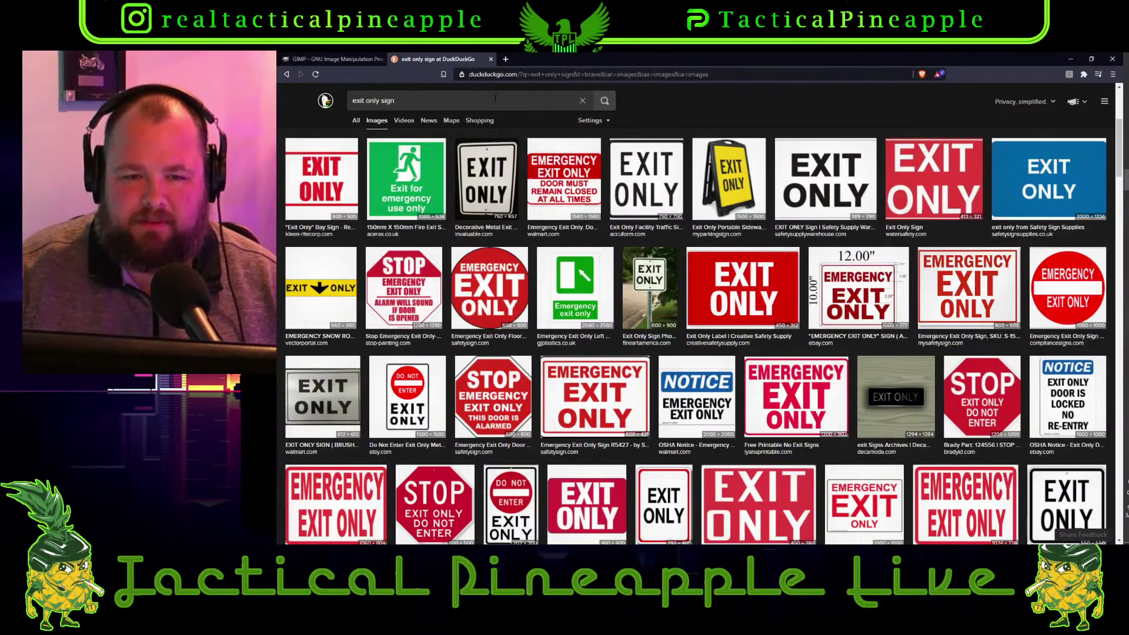
{"action": "left_click", "coordinate": [495, 99]}
{"action": "key", "text": "ctrl+a"}
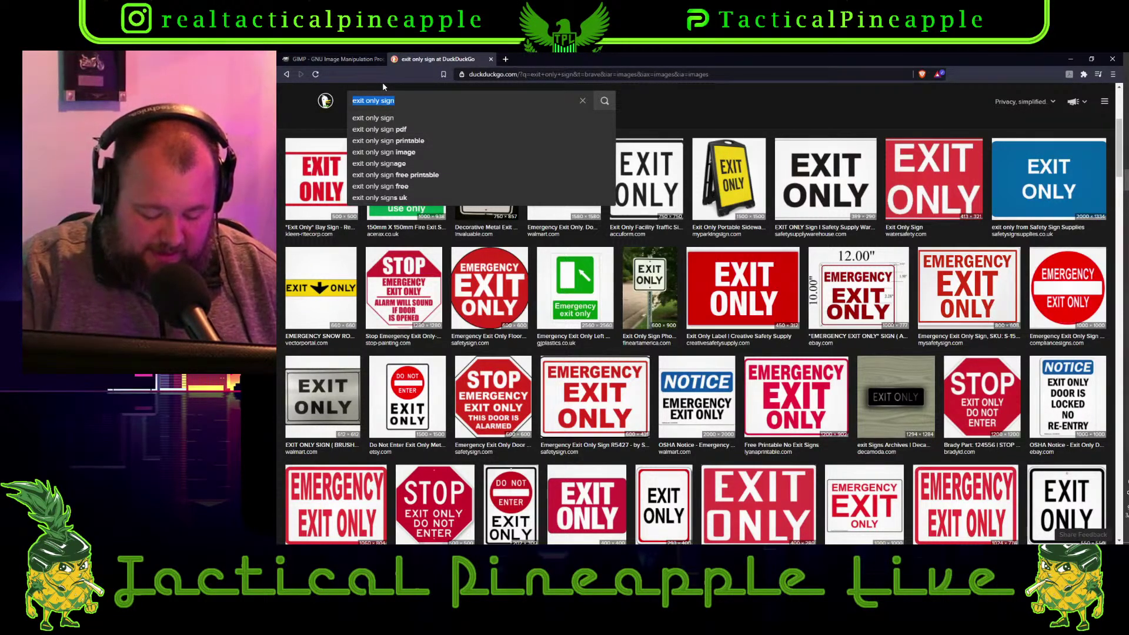
{"action": "type", "text": "bu"}
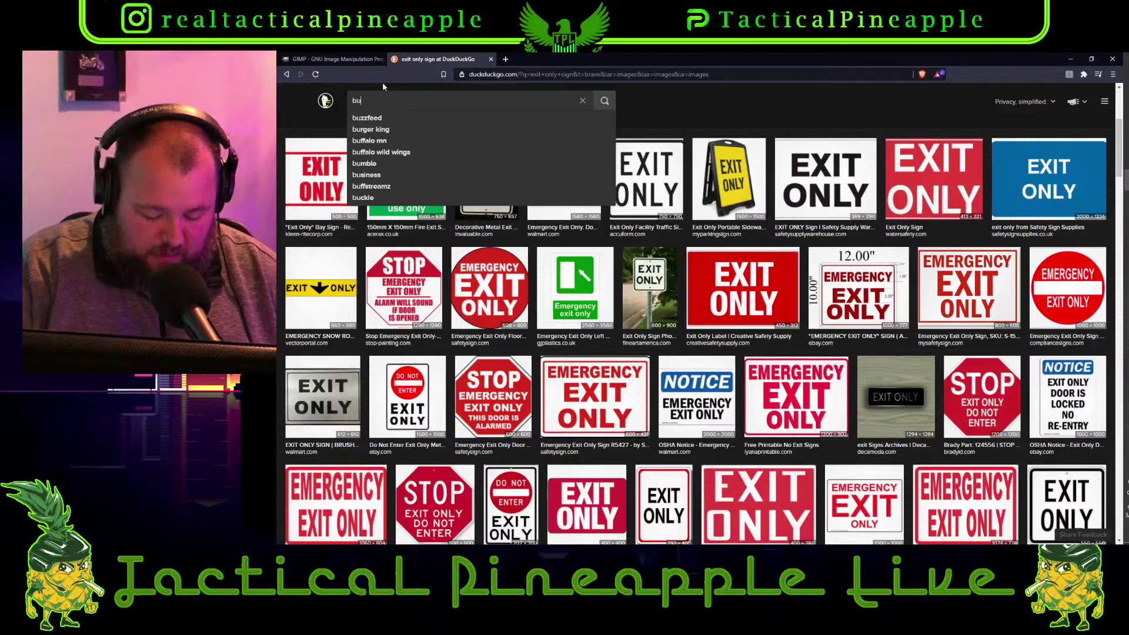
{"action": "type", "text": "llet font"}
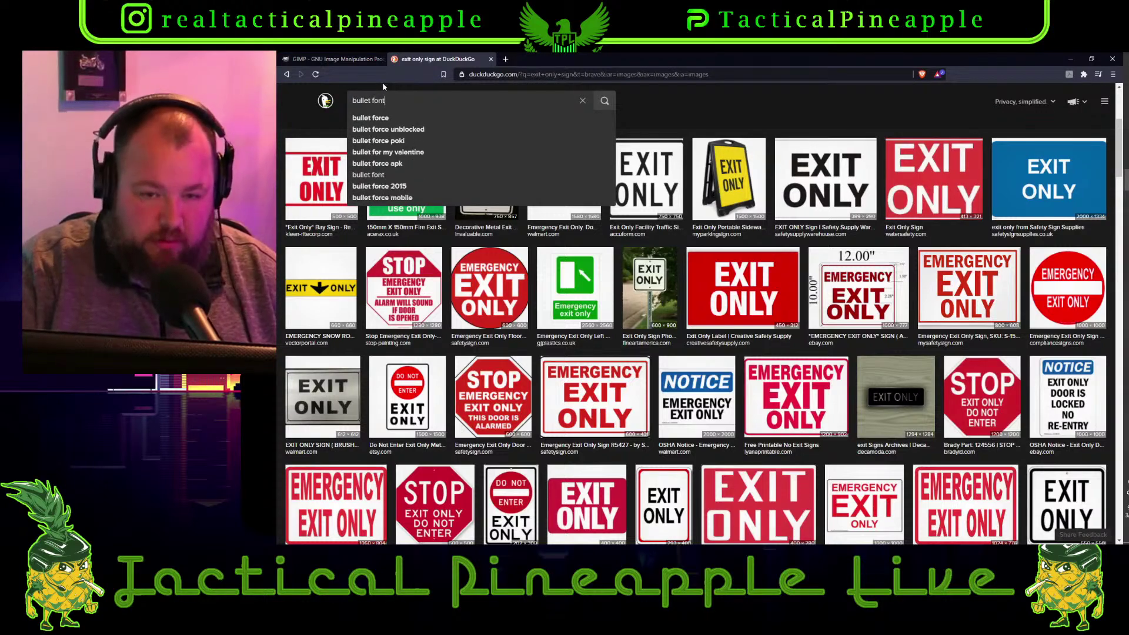
{"action": "key", "text": "Return"}
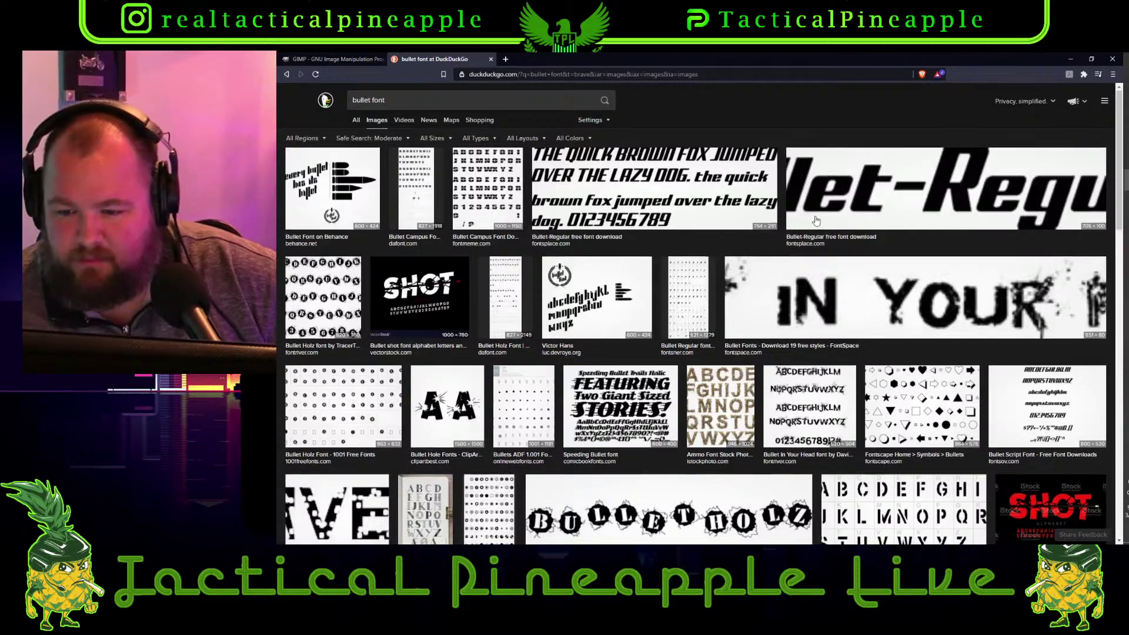
Examine the bullet font image results for a lettering style that suits the design
{"action": "scroll", "coordinate": [801, 252], "scroll_direction": "down", "scroll_amount": 4}
{"action": "scroll", "coordinate": [801, 252], "scroll_direction": "down", "scroll_amount": 2}
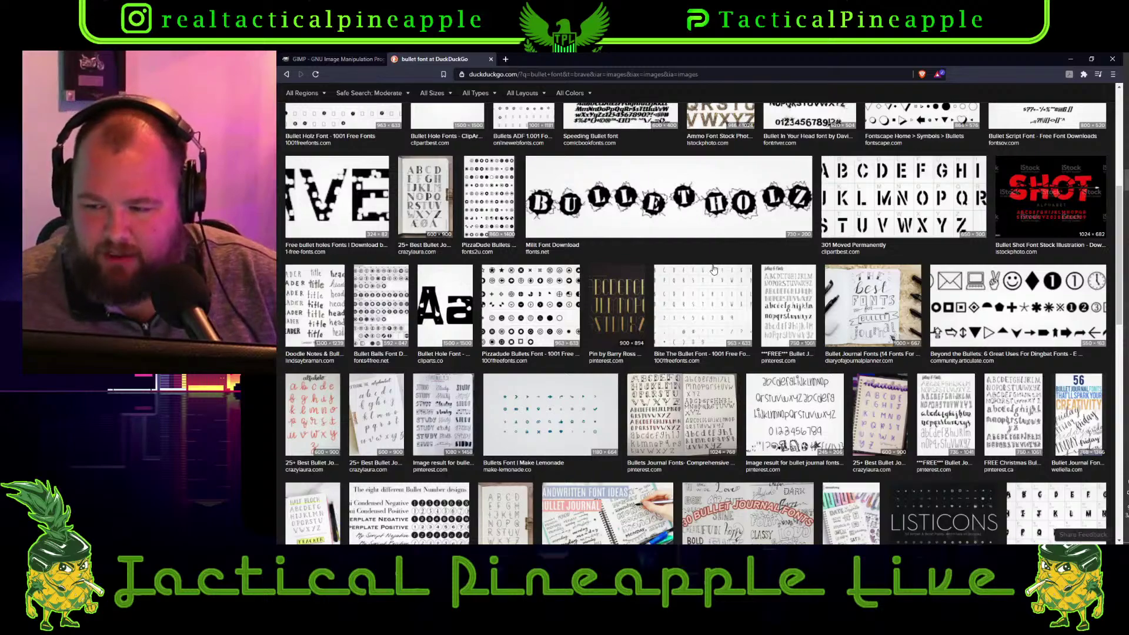
{"action": "scroll", "coordinate": [762, 267], "scroll_direction": "down", "scroll_amount": 5}
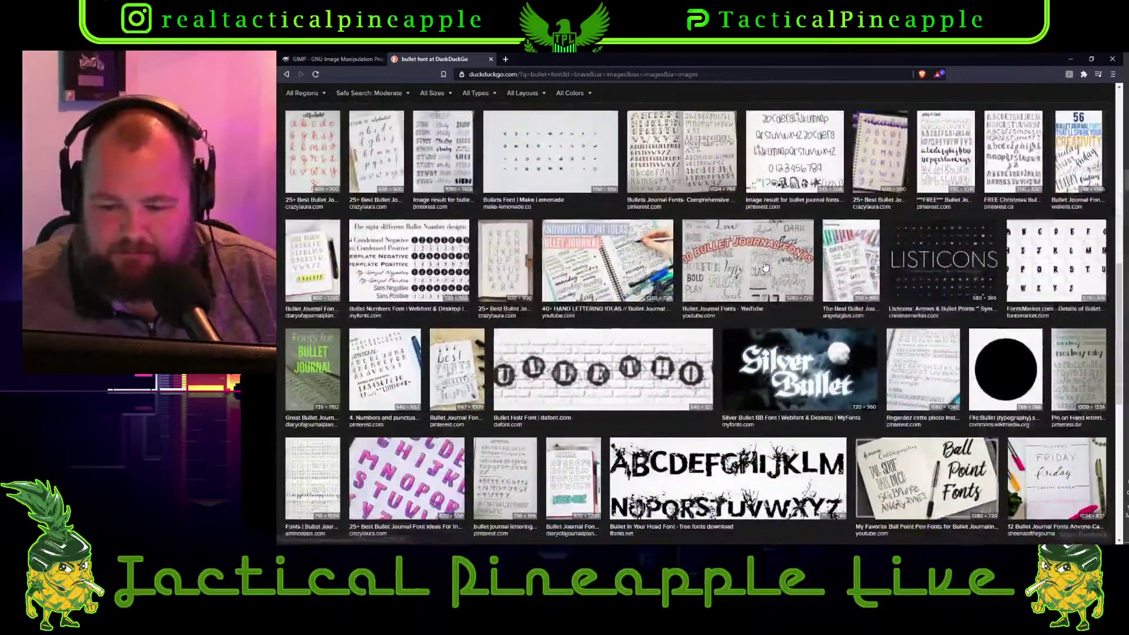
{"action": "scroll", "coordinate": [764, 266], "scroll_direction": "down", "scroll_amount": 4}
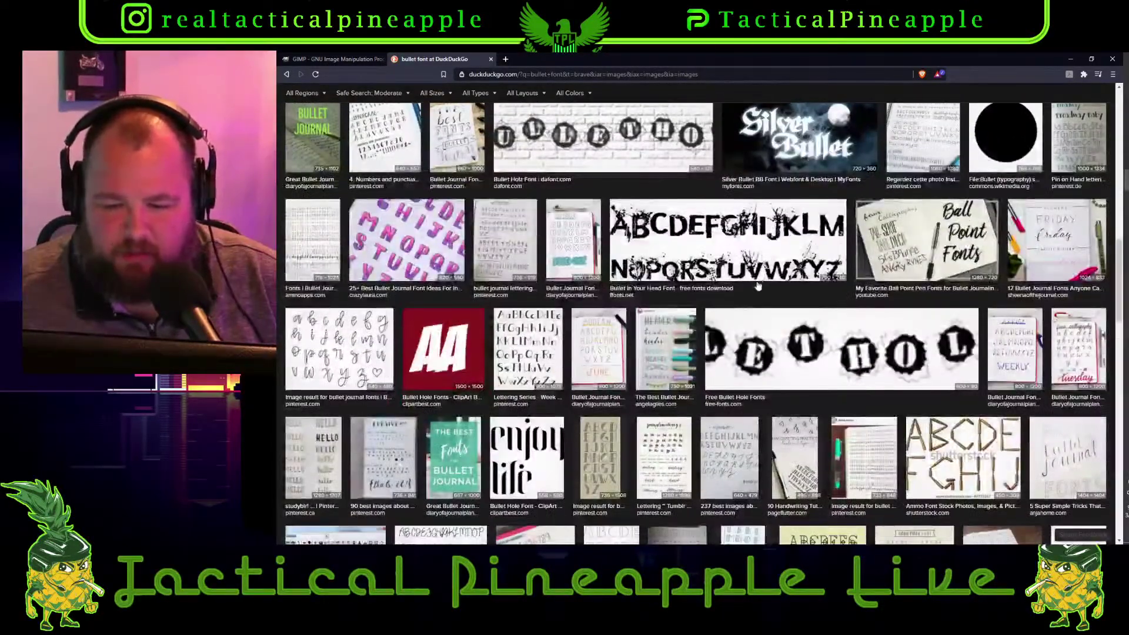
{"action": "scroll", "coordinate": [744, 311], "scroll_direction": "up", "scroll_amount": 12}
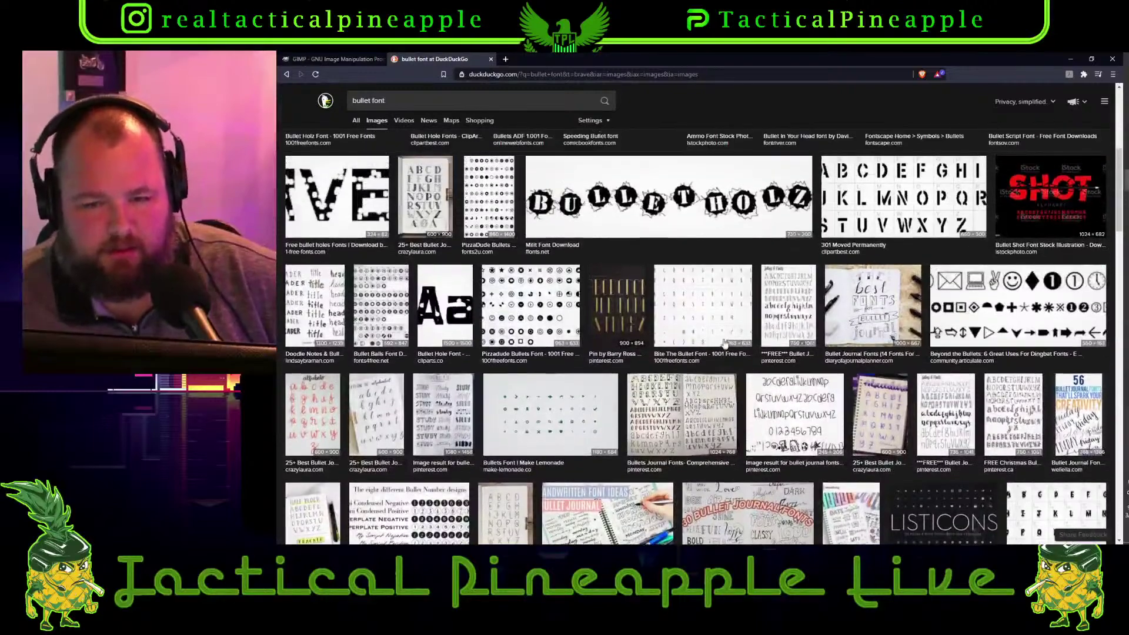
{"action": "scroll", "coordinate": [726, 341], "scroll_direction": "up", "scroll_amount": 2}
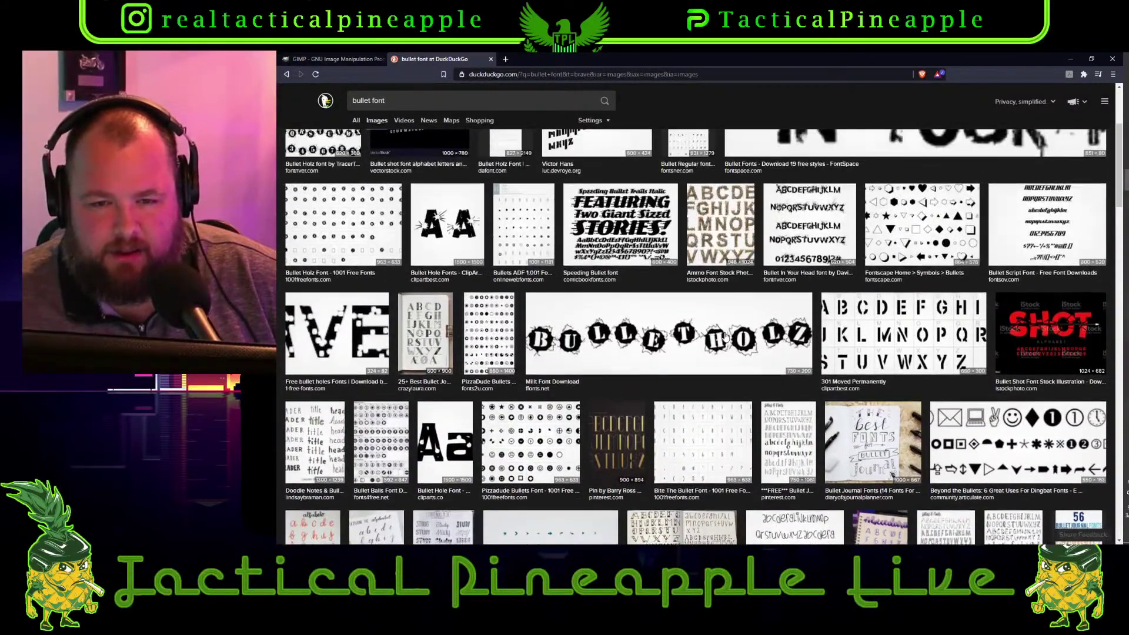
{"action": "scroll", "coordinate": [727, 336], "scroll_direction": "up", "scroll_amount": 2}
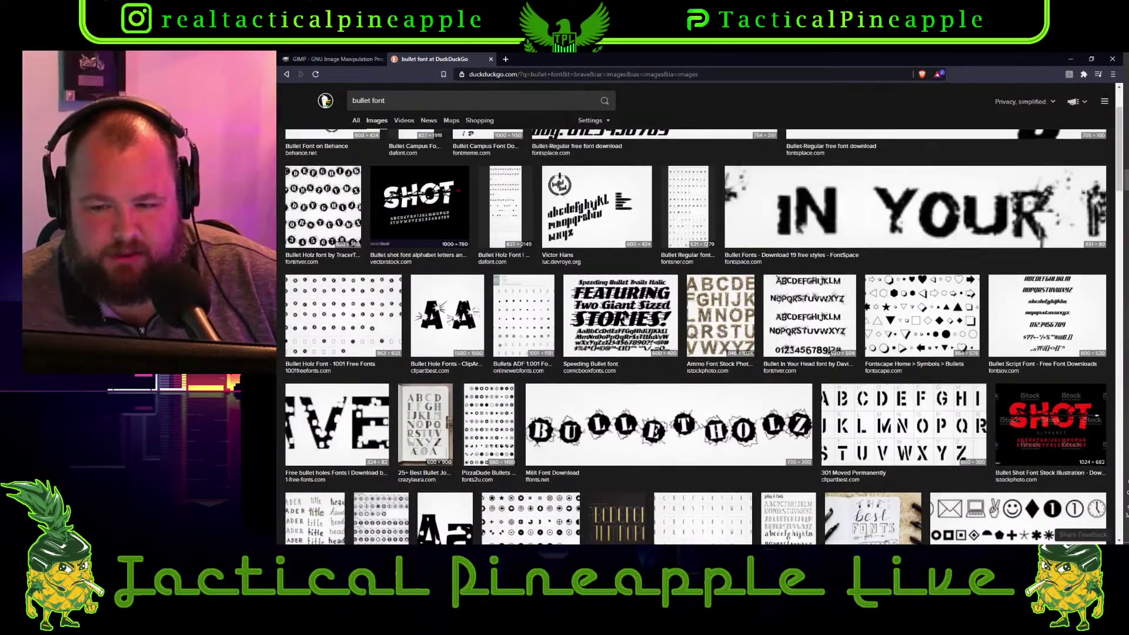
{"action": "scroll", "coordinate": [624, 318], "scroll_direction": "up", "scroll_amount": 2}
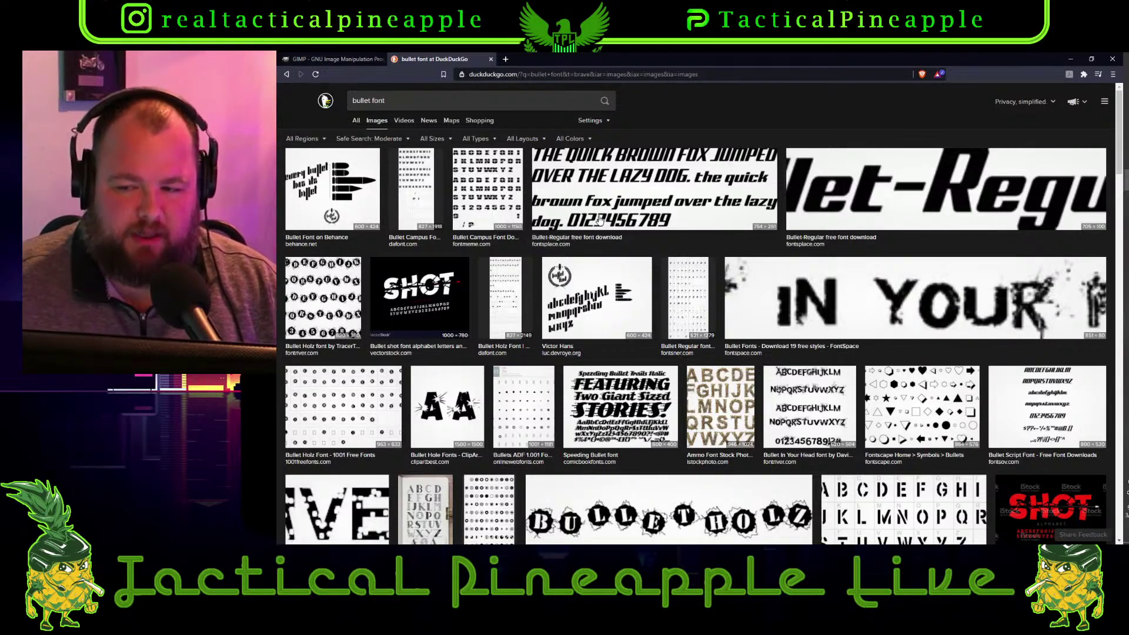
View the Bullet-Regular character preview from fontsplace.com as a full image, close it and open it again
{"action": "left_click", "coordinate": [618, 220]}
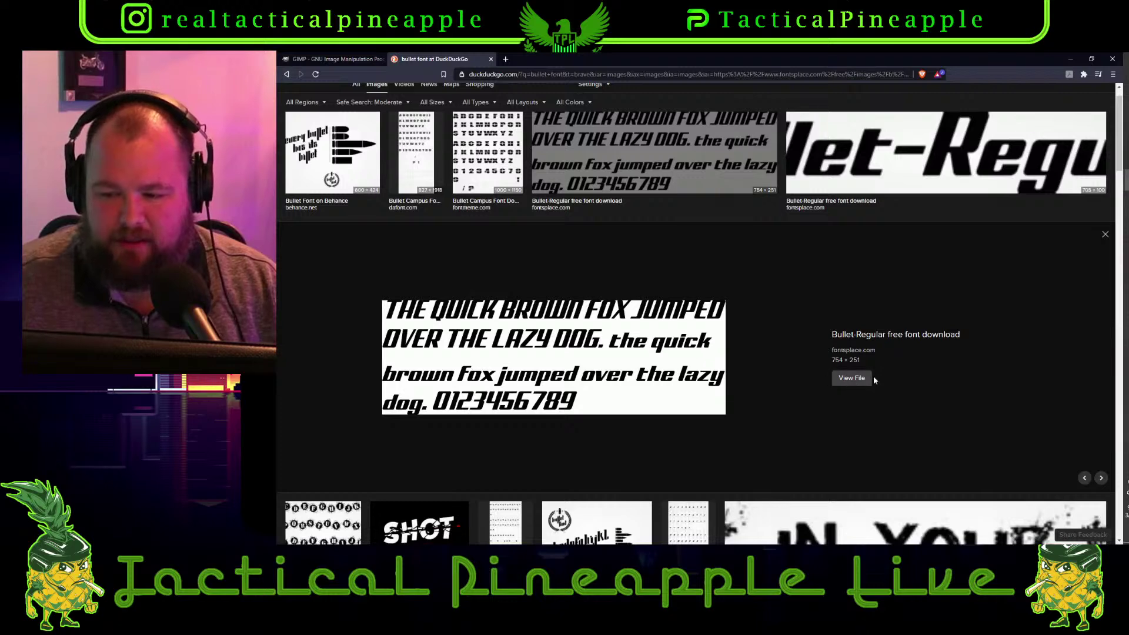
{"action": "left_click", "coordinate": [851, 378]}
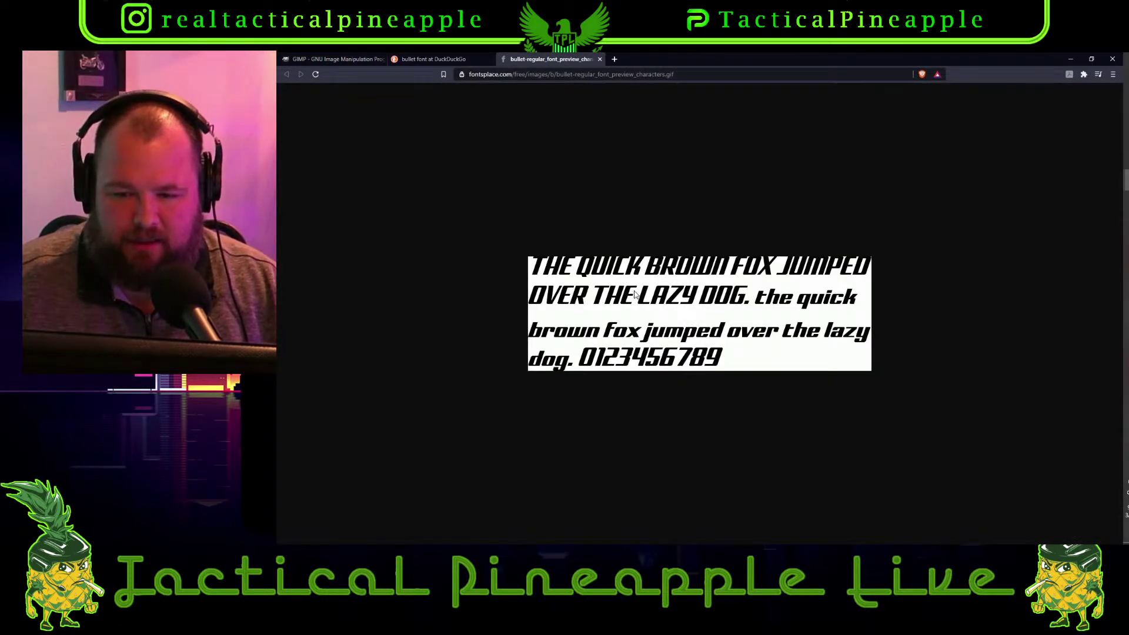
{"action": "left_click", "coordinate": [600, 59]}
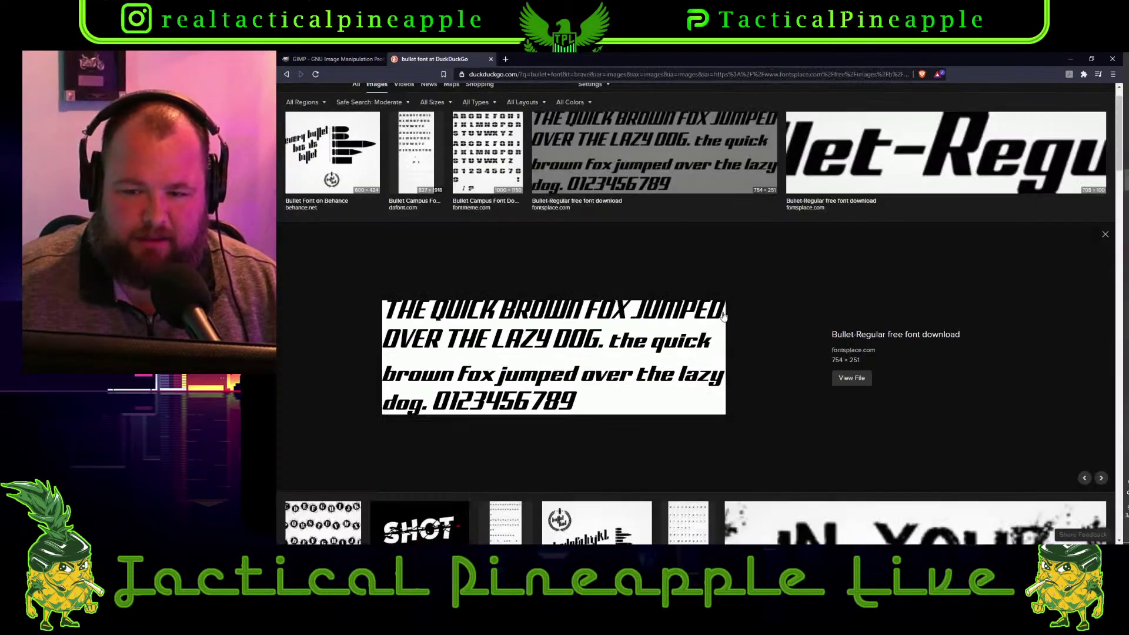
{"action": "left_click", "coordinate": [657, 375]}
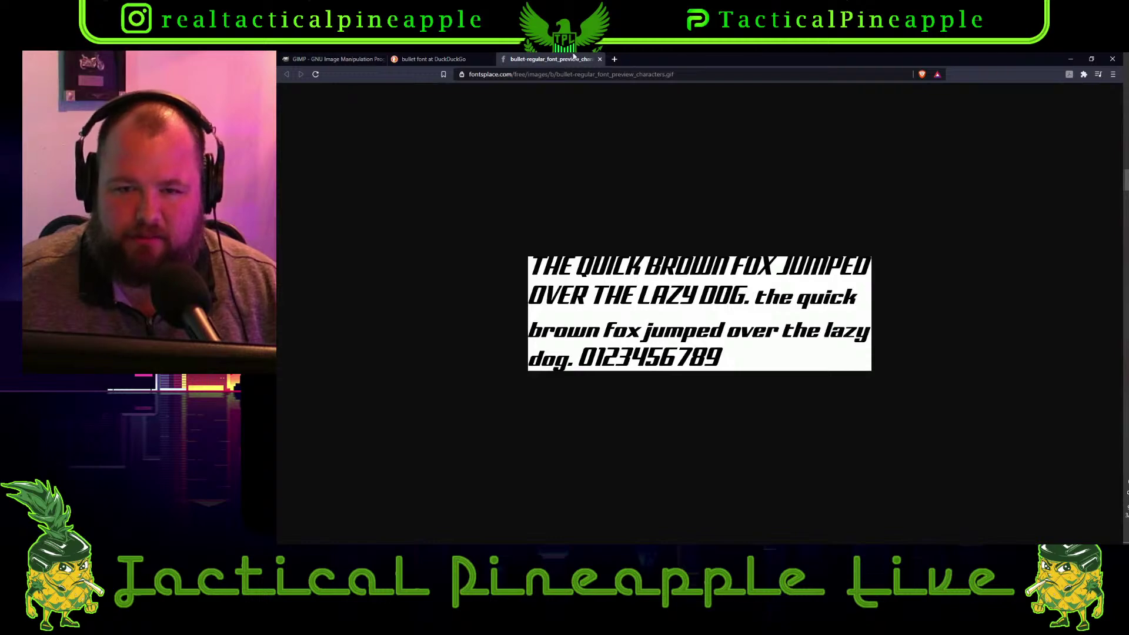
Close the full-size character preview and open the Bullet-Regular free font download page on fontsplace.com
{"action": "left_click", "coordinate": [600, 59]}
{"action": "right_click", "coordinate": [682, 350]}
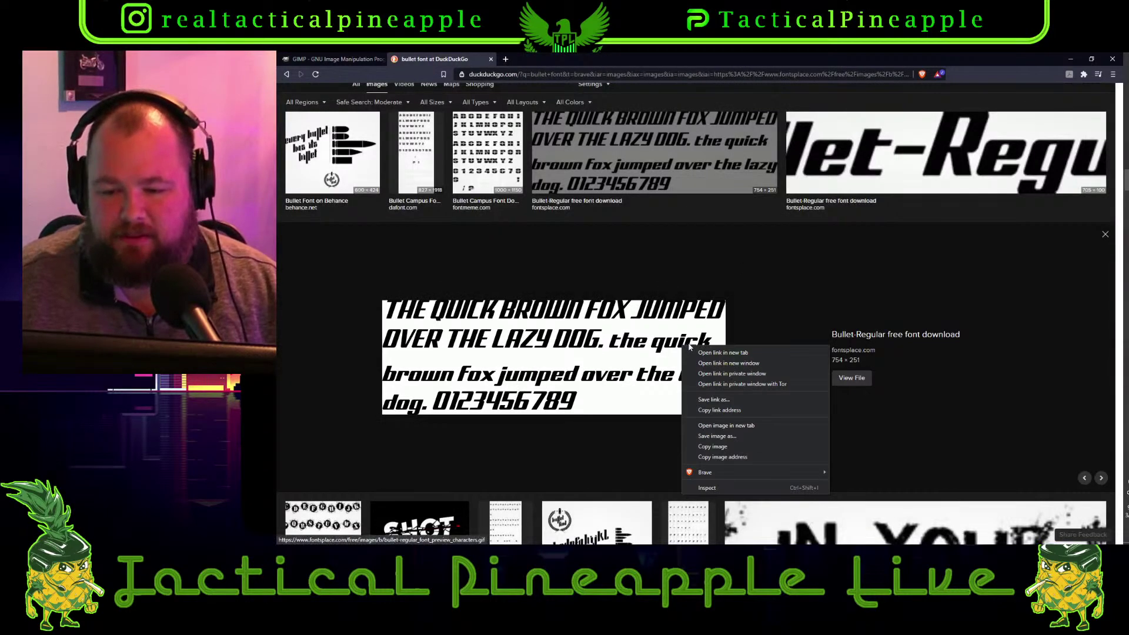
{"action": "left_click", "coordinate": [590, 163]}
{"action": "left_click", "coordinate": [590, 164]}
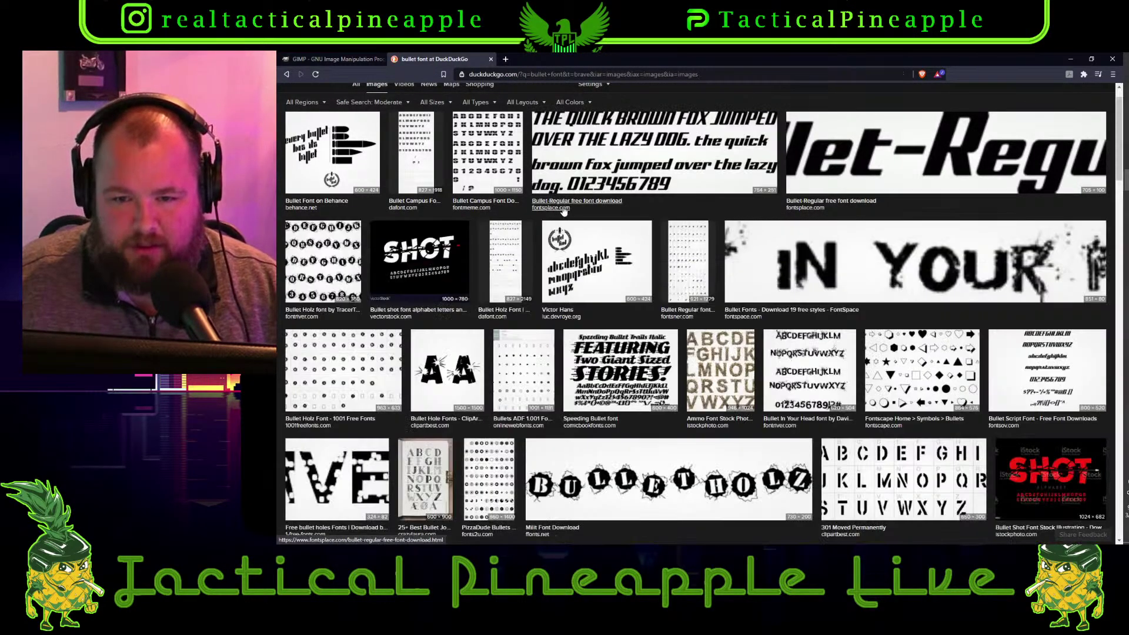
{"action": "left_click", "coordinate": [588, 200]}
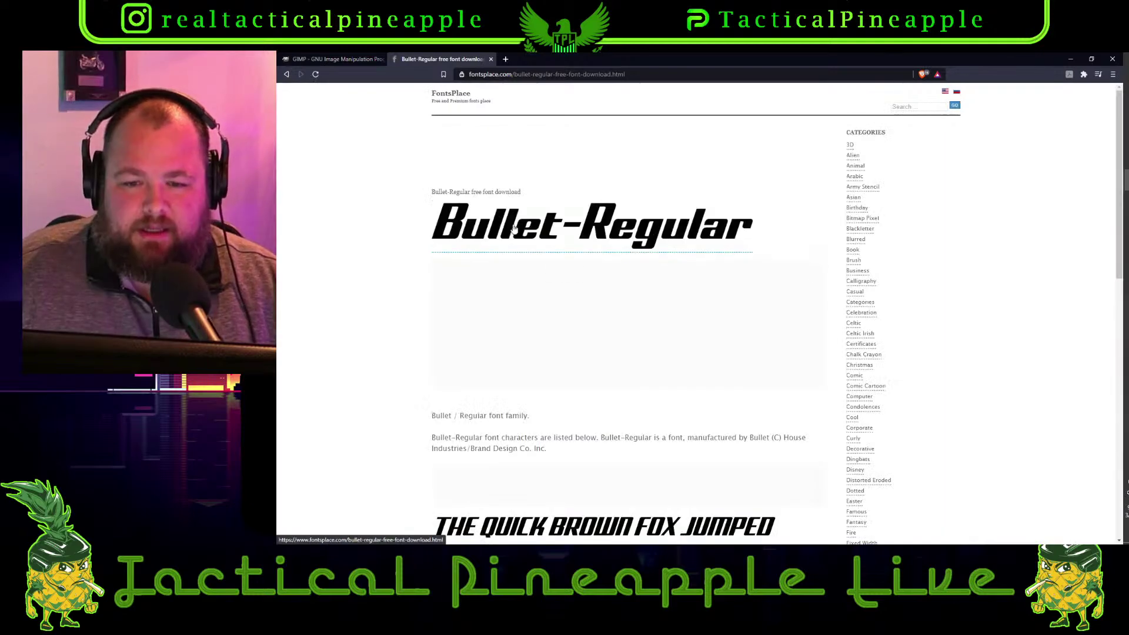
Examine the Bullet-Regular font page, including its character samples and download option
{"action": "scroll", "coordinate": [693, 245], "scroll_direction": "down", "scroll_amount": 1}
{"action": "scroll", "coordinate": [575, 293], "scroll_direction": "down", "scroll_amount": 1}
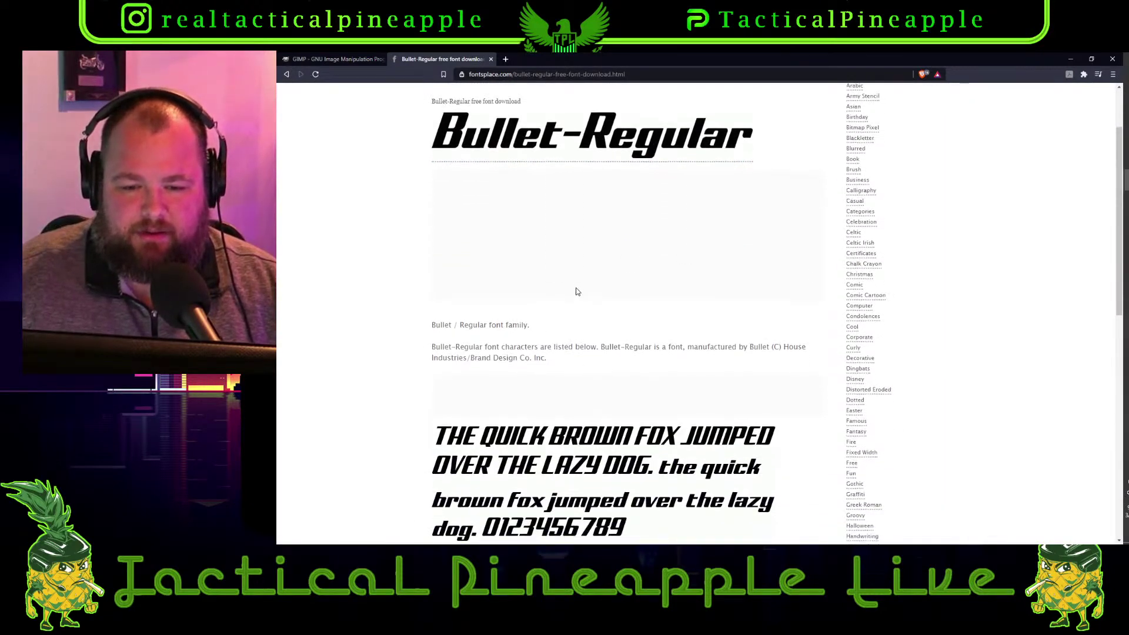
{"action": "scroll", "coordinate": [575, 292], "scroll_direction": "up", "scroll_amount": 2}
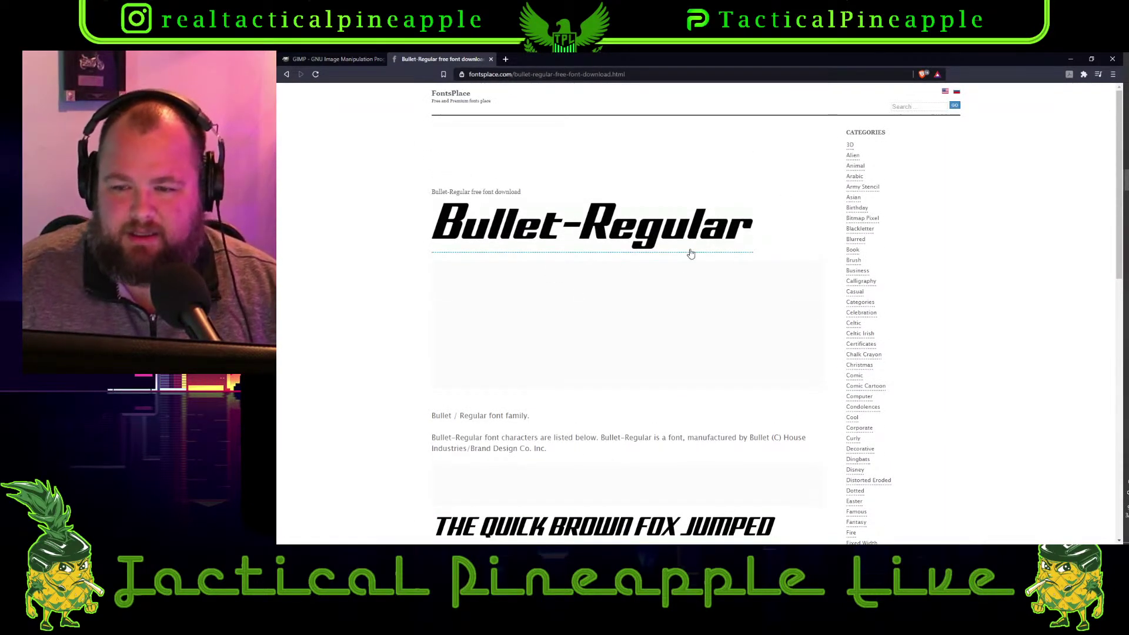
{"action": "scroll", "coordinate": [612, 257], "scroll_direction": "down", "scroll_amount": 8}
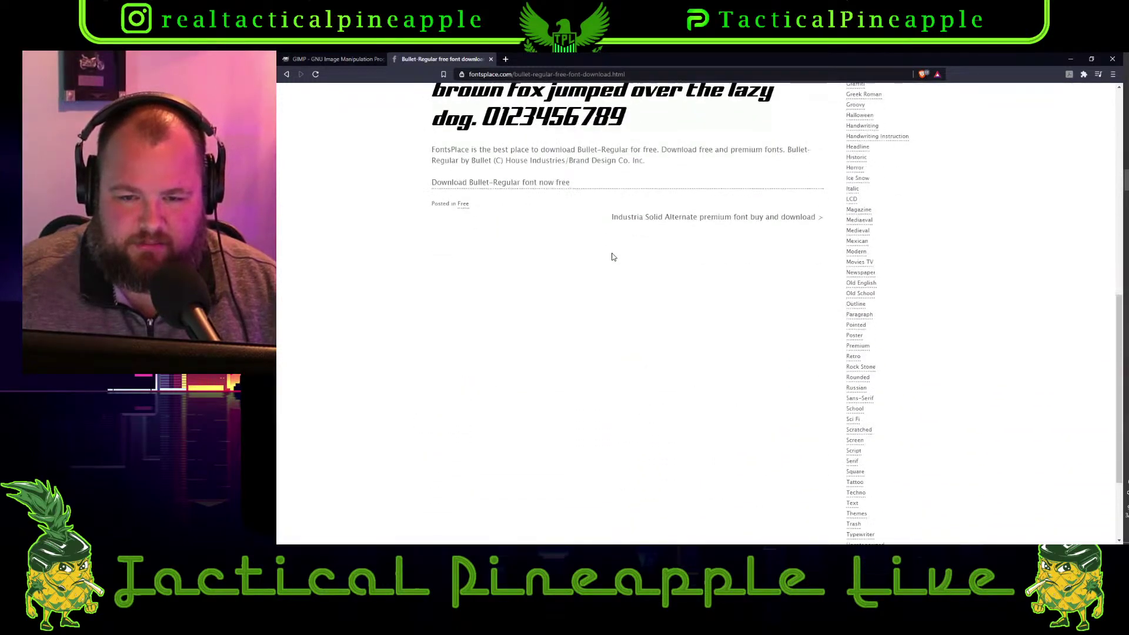
{"action": "scroll", "coordinate": [611, 257], "scroll_direction": "down", "scroll_amount": 2}
{"action": "scroll", "coordinate": [610, 253], "scroll_direction": "up", "scroll_amount": 4}
{"action": "scroll", "coordinate": [610, 254], "scroll_direction": "up", "scroll_amount": 7}
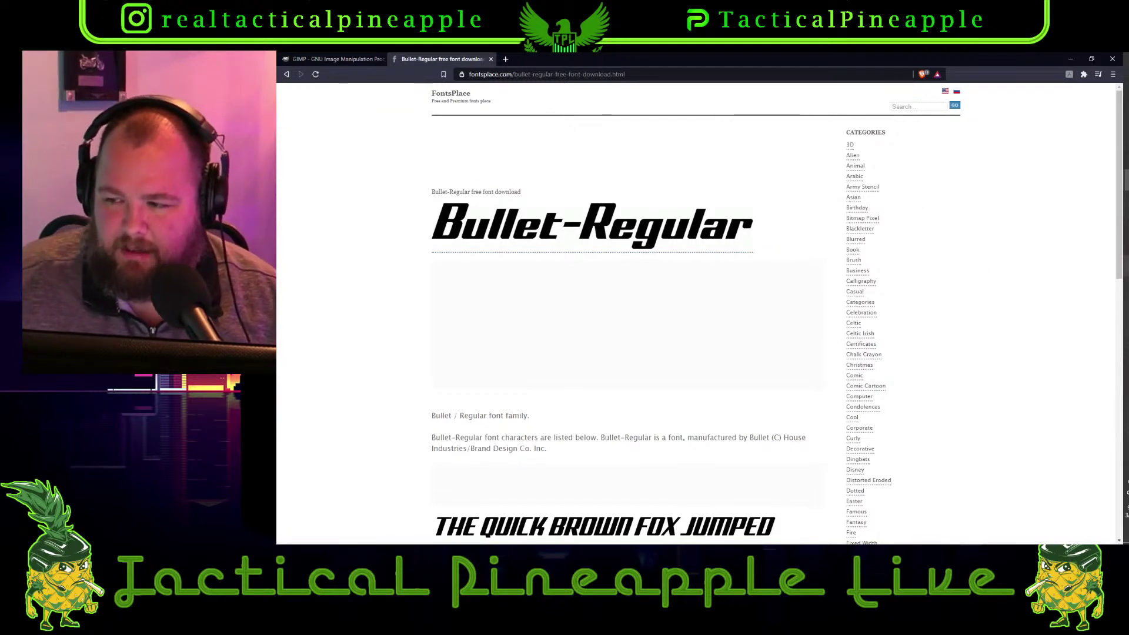
Switch to GIMP and add the text "2A" in Armalite Rifle at 600 px in the shield's lower section
{"action": "key", "text": "alt+Tab"}
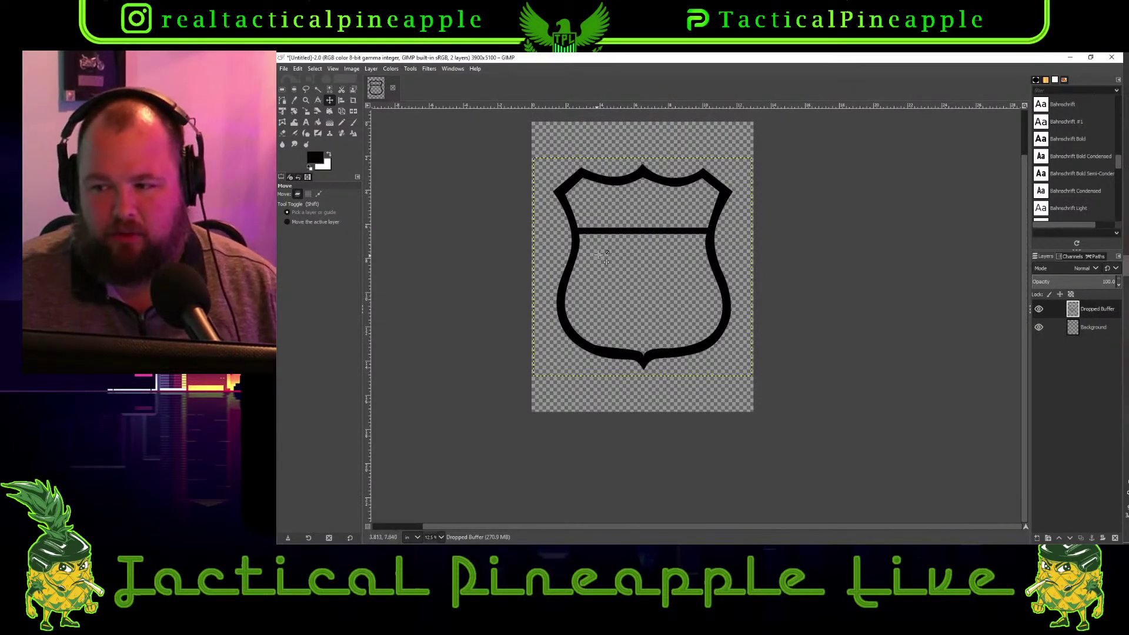
{"action": "left_click", "coordinate": [305, 123]}
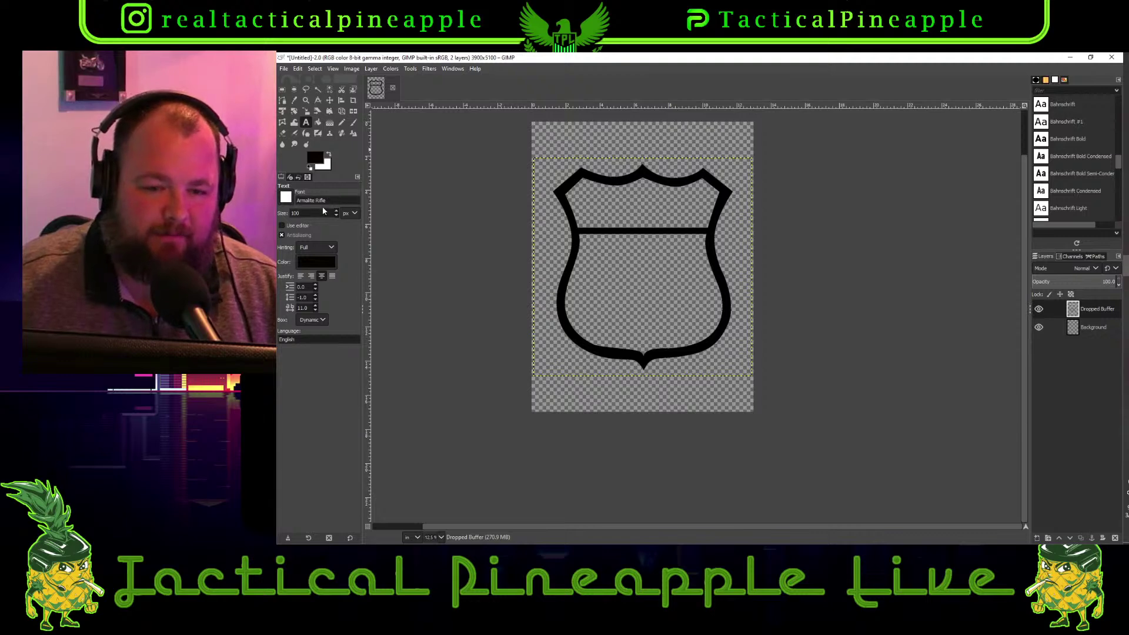
{"action": "double_click", "coordinate": [334, 212]}
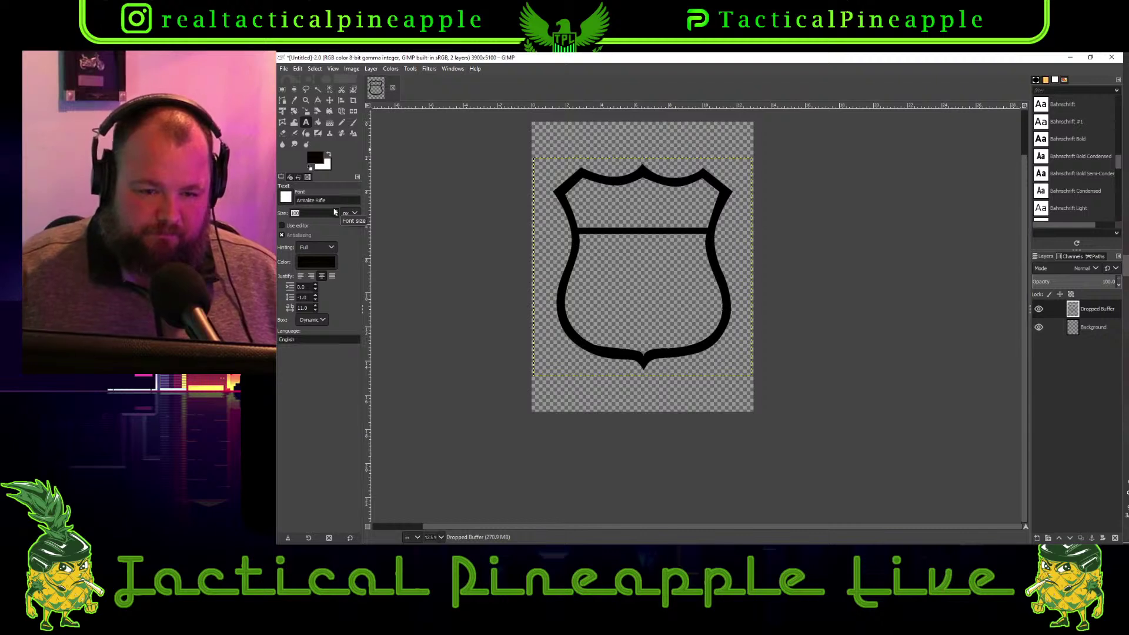
{"action": "type", "text": "600"}
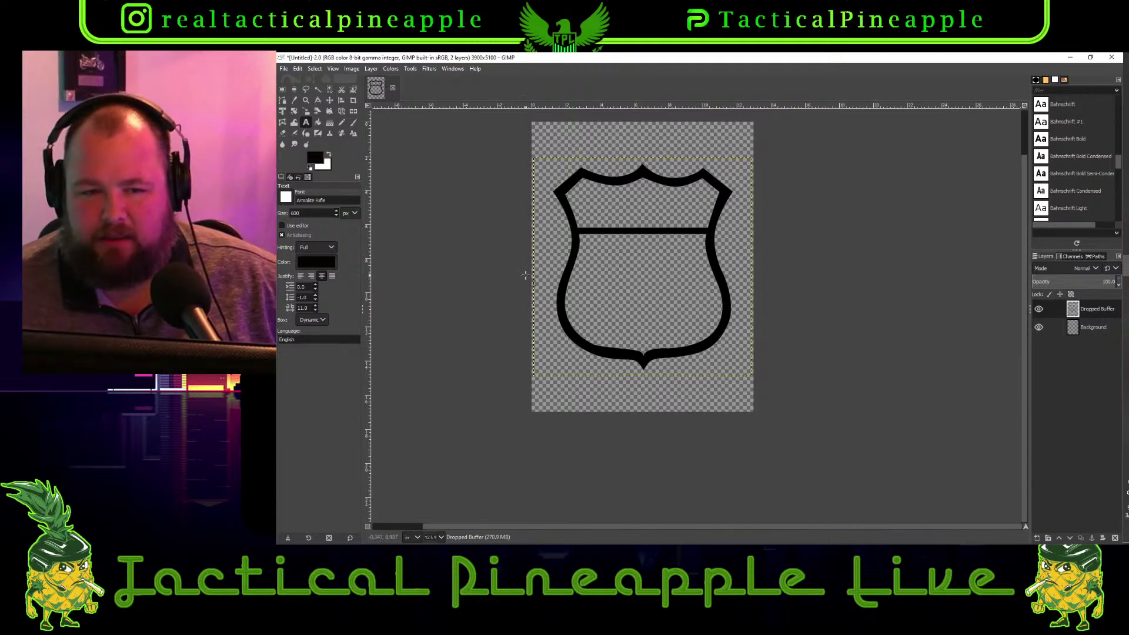
{"action": "left_click", "coordinate": [590, 259]}
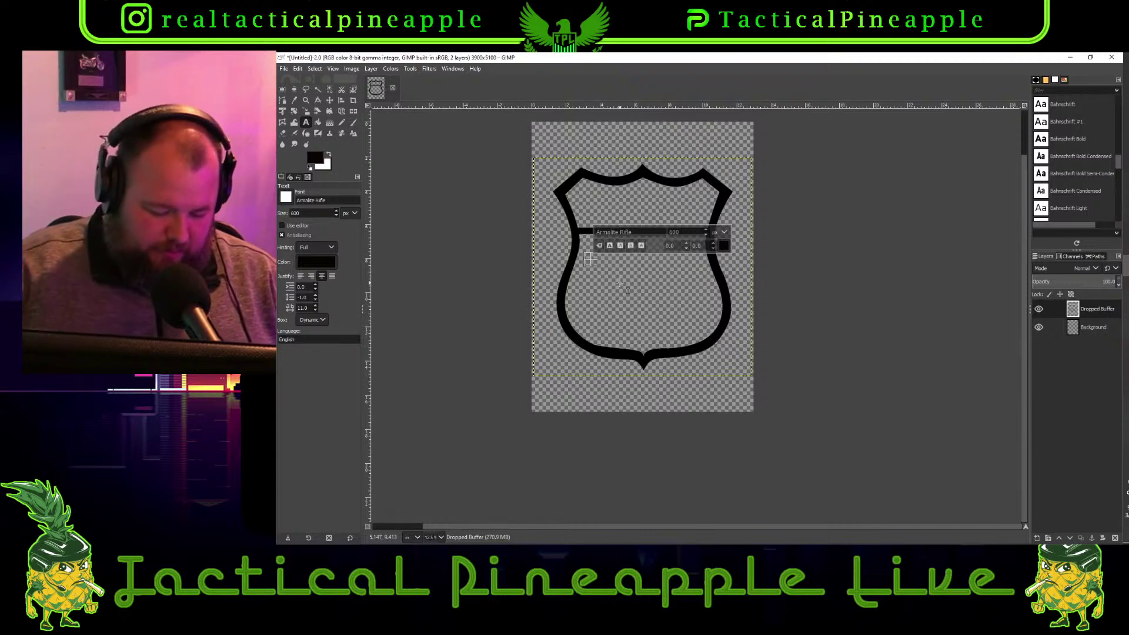
{"action": "type", "text": "2A"}
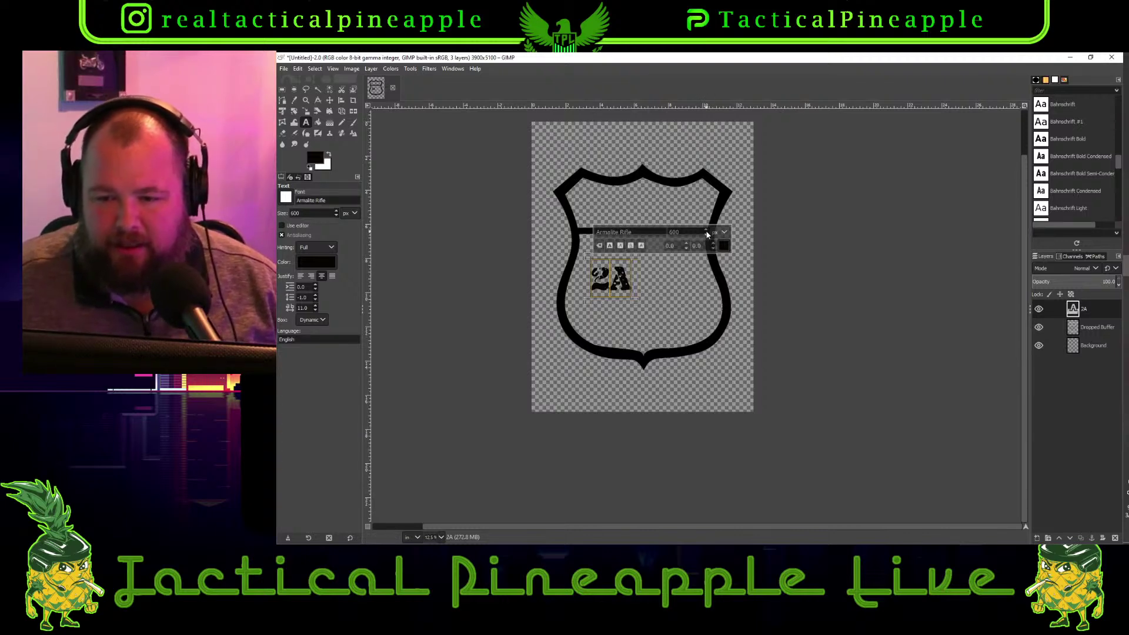
Space the text as "2 A", enlarge it to 1500 px and move it inside the shield's lower section
{"action": "left_click_drag", "start_coordinate": [707, 231], "coordinate": [707, 231]}
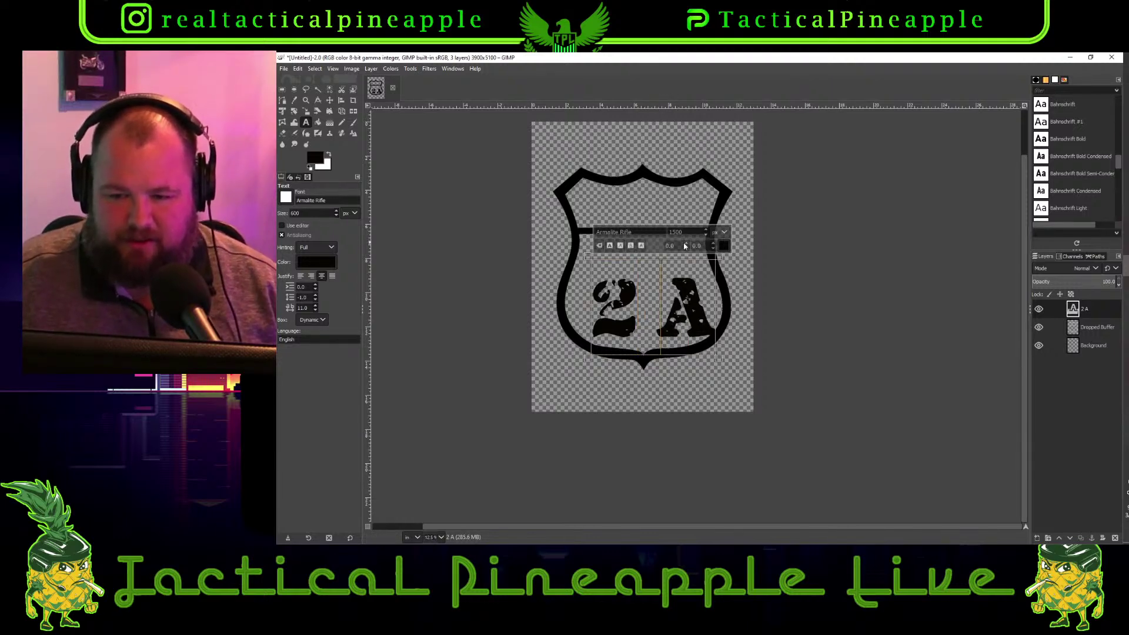
{"action": "left_click", "coordinate": [330, 100]}
{"action": "left_click_drag", "start_coordinate": [698, 328], "coordinate": [688, 306]}
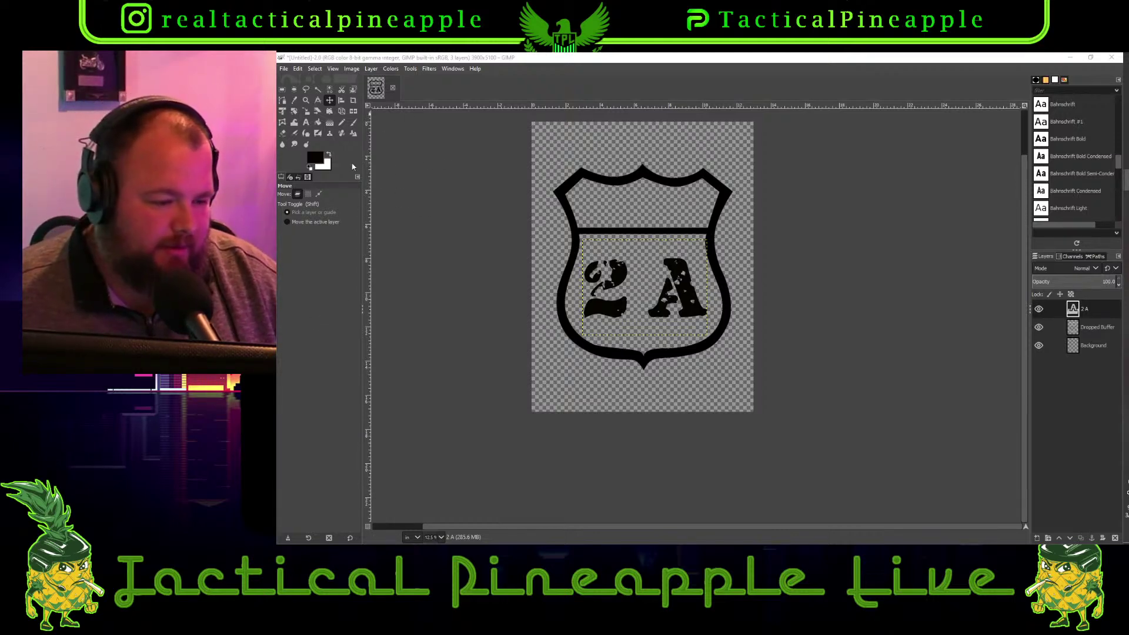
Add a horizontal guide at 50 percent of the canvas
{"action": "left_click", "coordinate": [353, 69]}
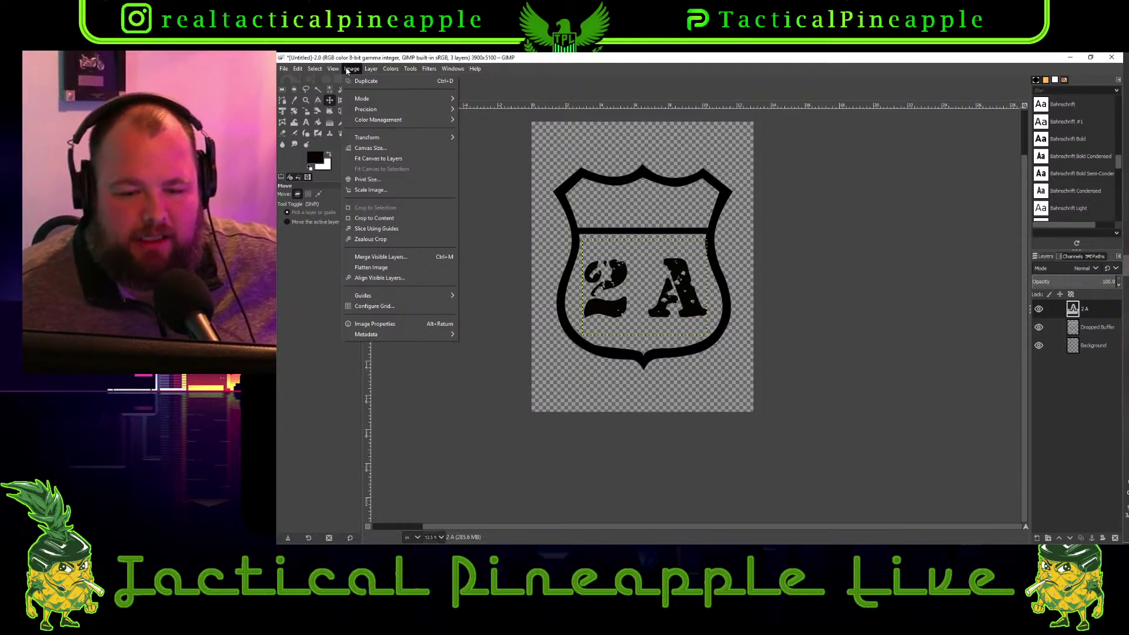
{"action": "mouse_move", "coordinate": [393, 294]}
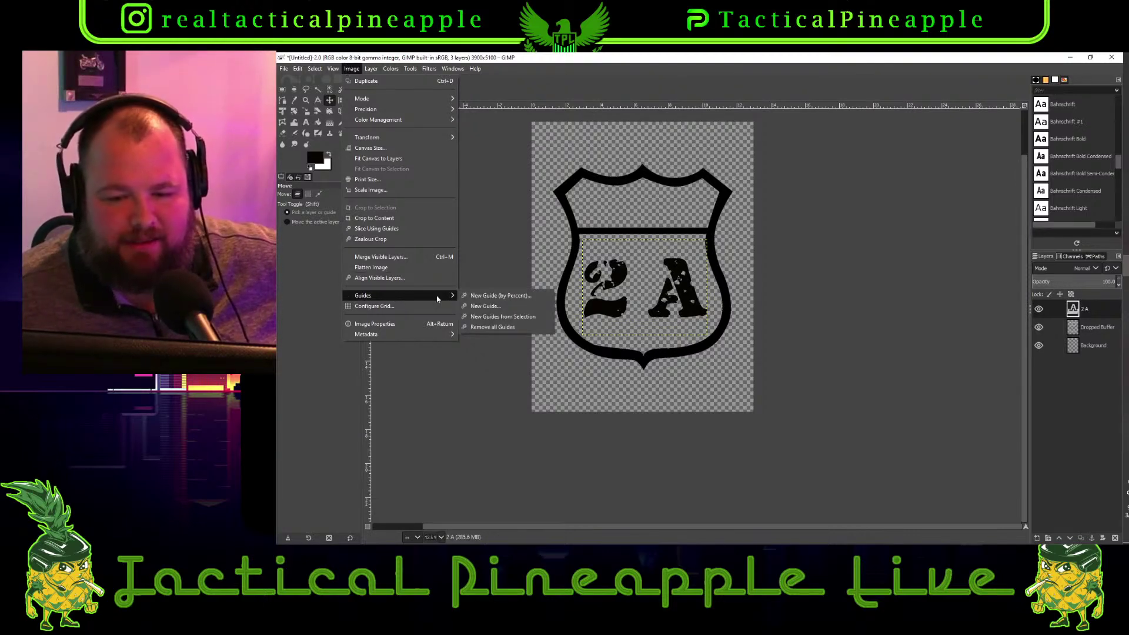
{"action": "left_click", "coordinate": [498, 297]}
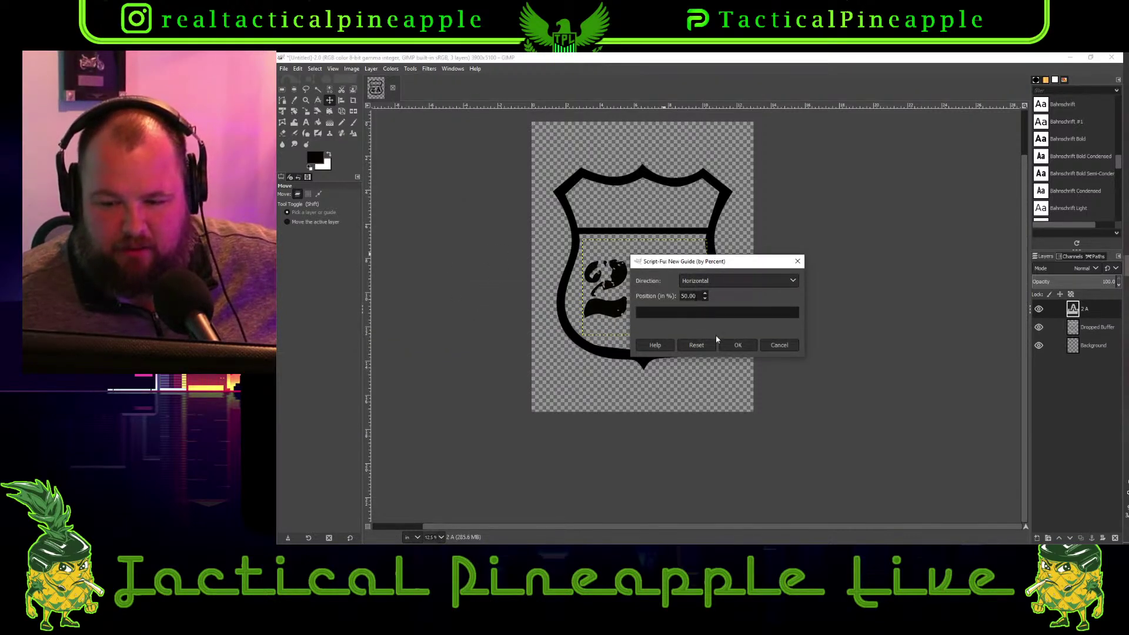
{"action": "left_click", "coordinate": [739, 346]}
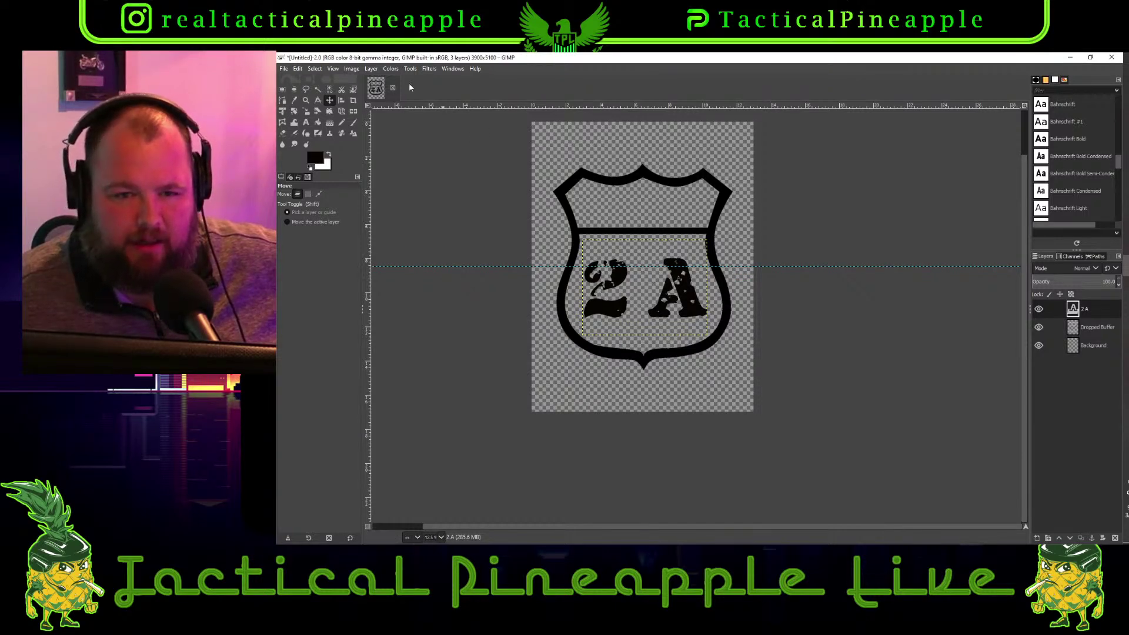
Add a vertical guide at 50 percent of the canvas and nudge the "2 A" text to centre it on the guide
{"action": "left_click", "coordinate": [352, 69]}
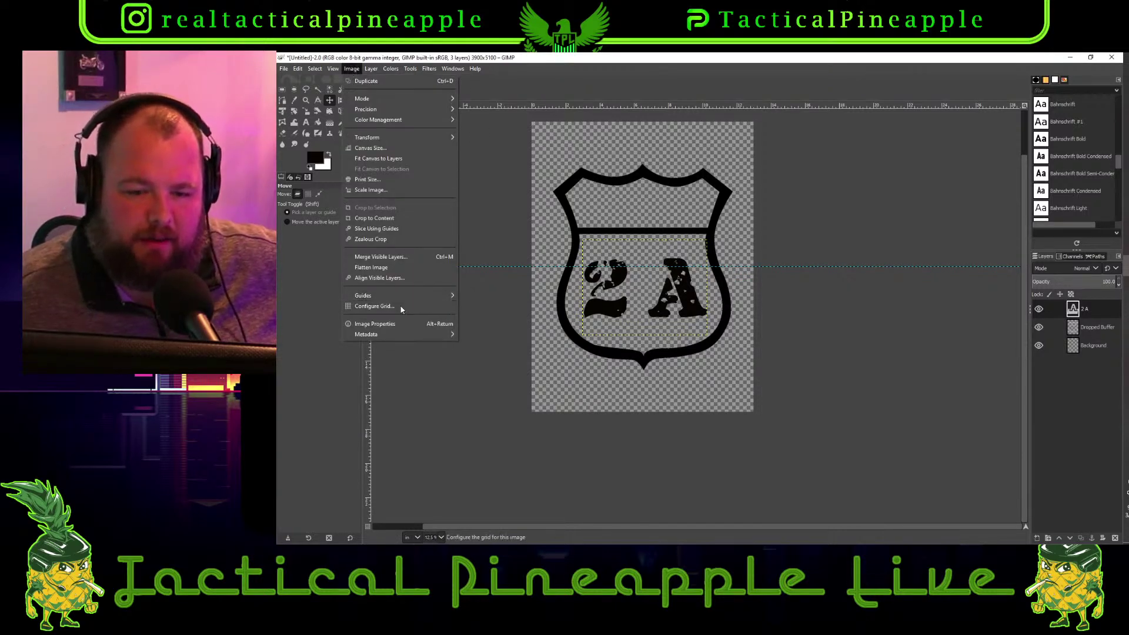
{"action": "mouse_move", "coordinate": [405, 295]}
{"action": "left_click", "coordinate": [470, 295]}
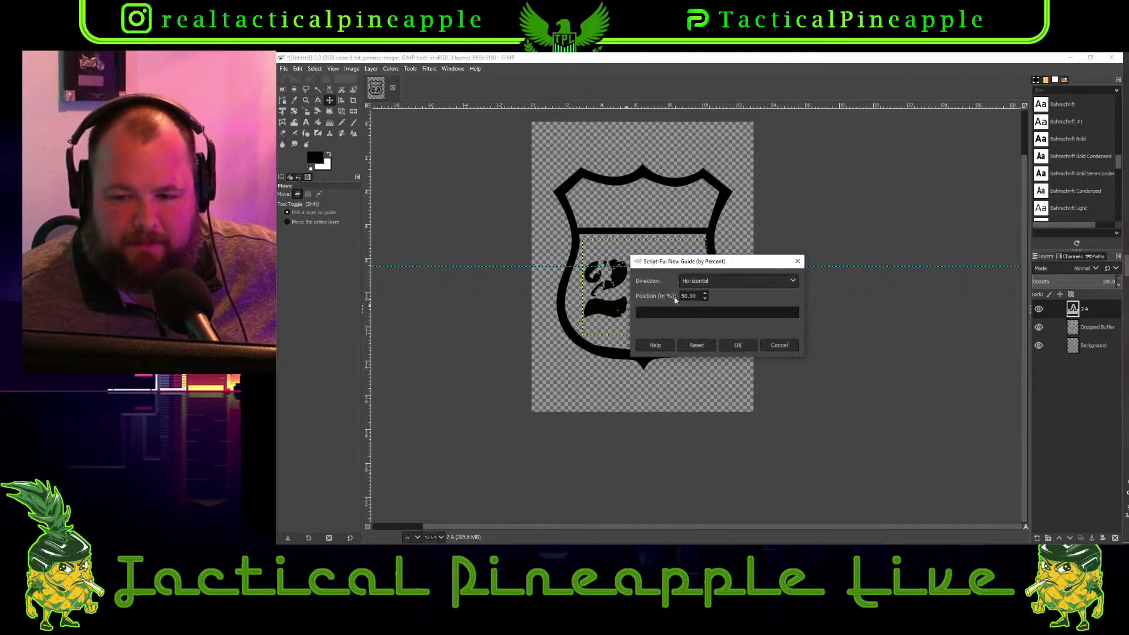
{"action": "left_click", "coordinate": [728, 281]}
{"action": "left_click", "coordinate": [694, 304]}
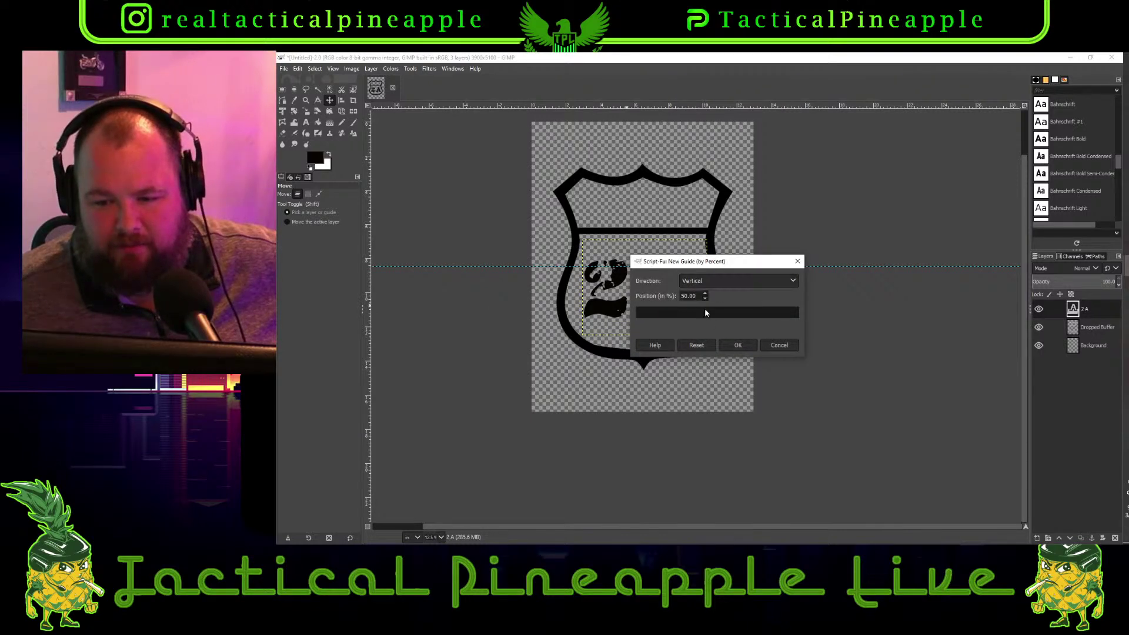
{"action": "left_click", "coordinate": [735, 345]}
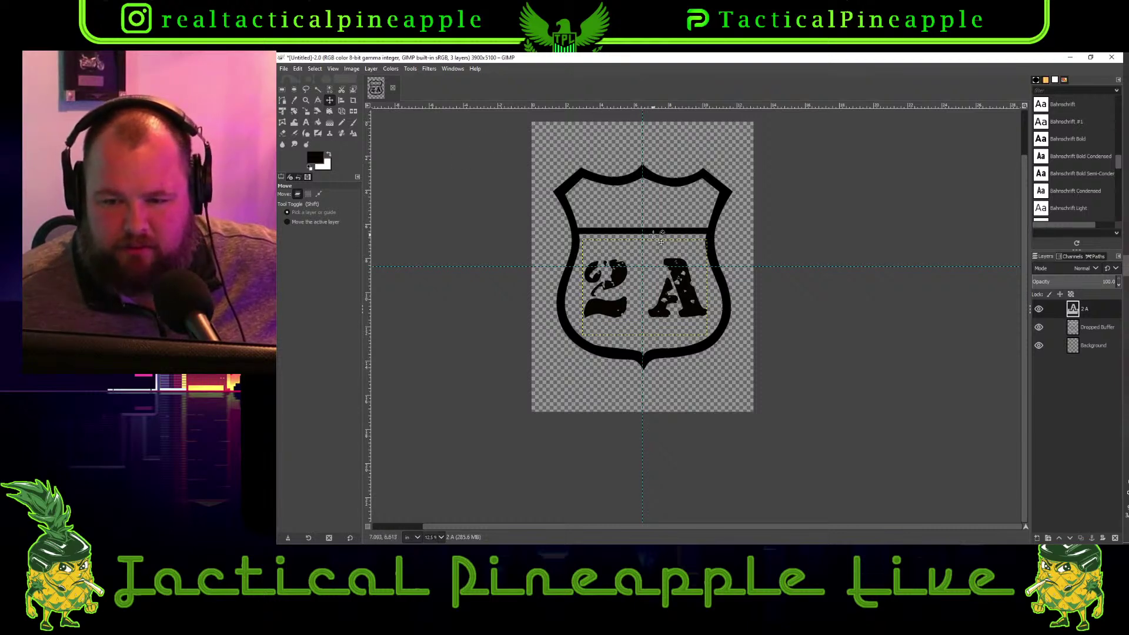
{"action": "mouse_move", "coordinate": [653, 228]}
{"action": "left_mouse_down"}
{"action": "mouse_move", "coordinate": [661, 202]}
{"action": "mouse_move", "coordinate": [653, 233]}
{"action": "left_mouse_up"}
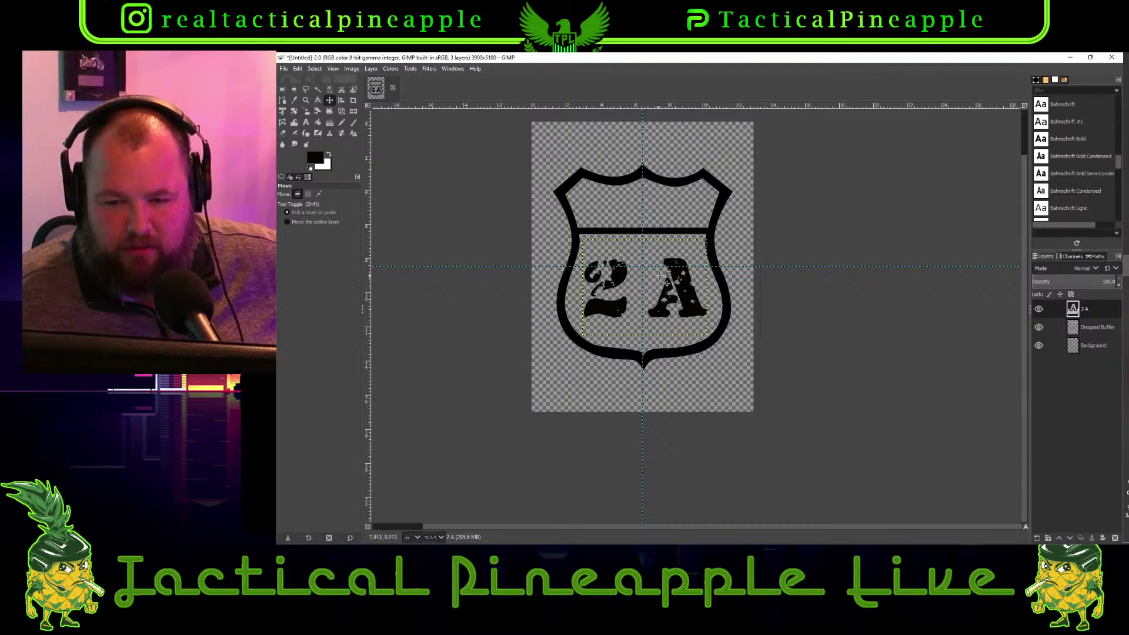
{"action": "left_click_drag", "start_coordinate": [685, 299], "coordinate": [687, 301]}
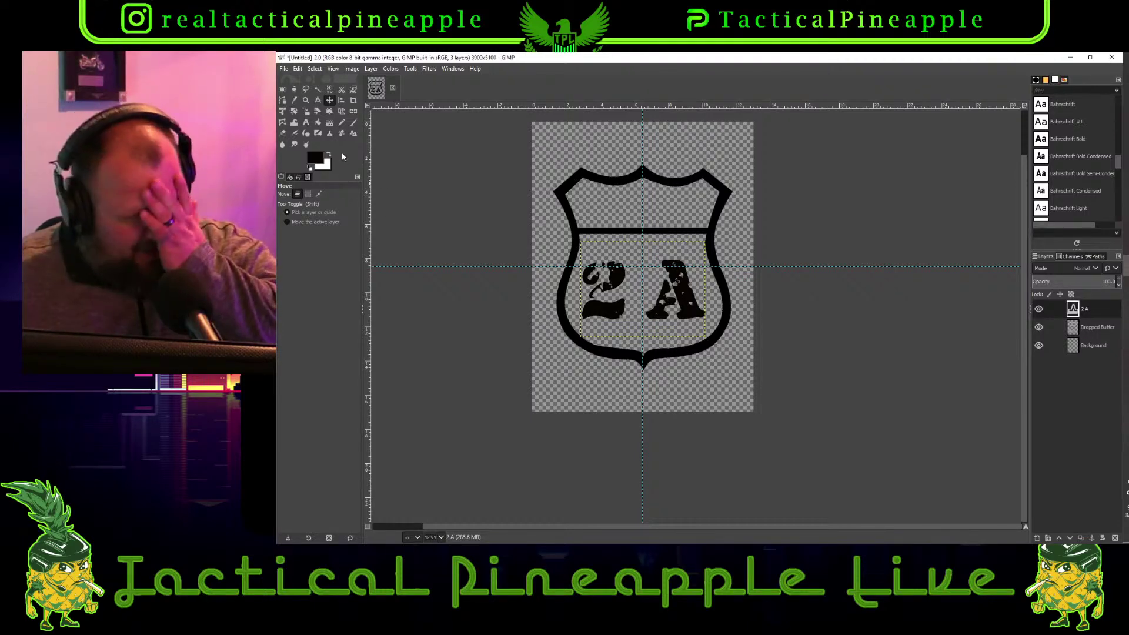
Set the "2 A" text size to 1776 px and recentre the text in the shield's lower section
{"action": "left_click", "coordinate": [306, 122]}
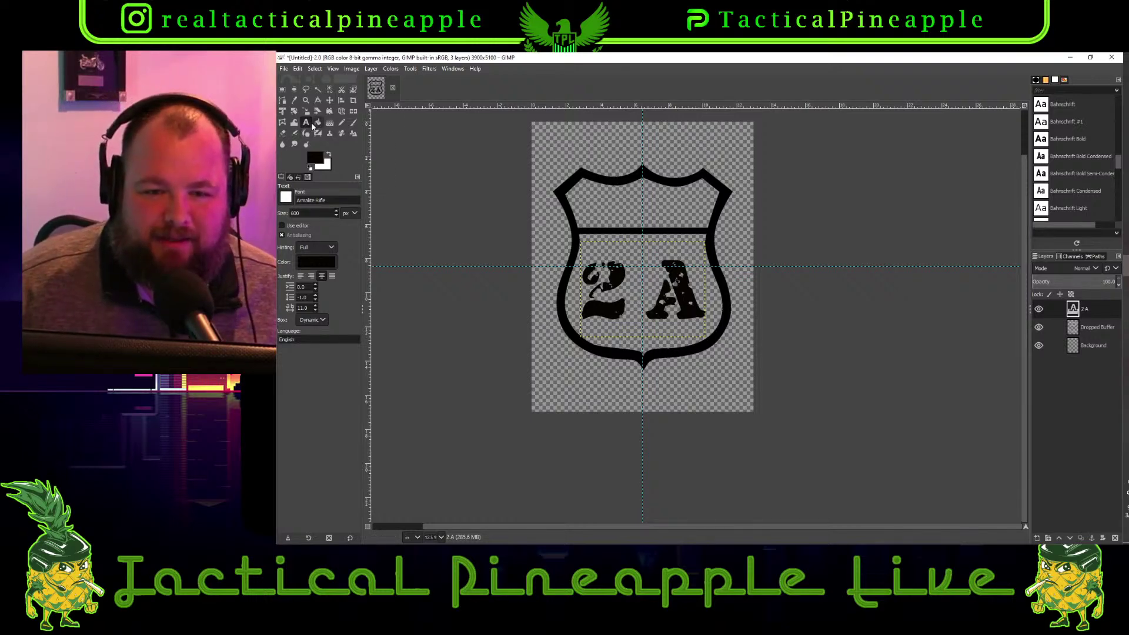
{"action": "left_click", "coordinate": [619, 283]}
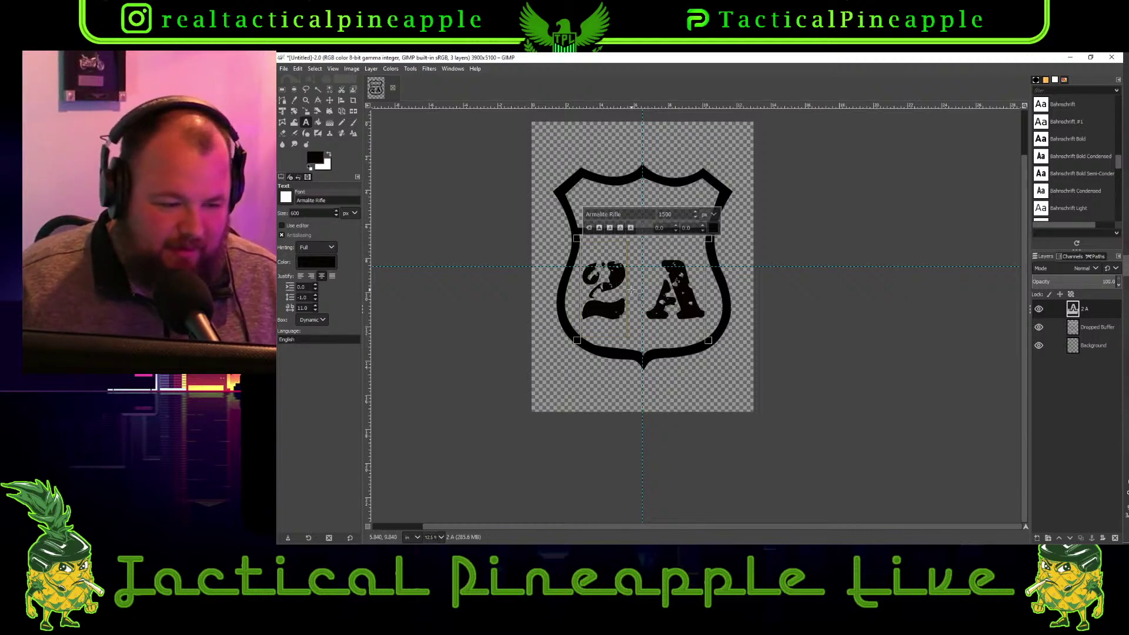
{"action": "key", "text": "Home"}
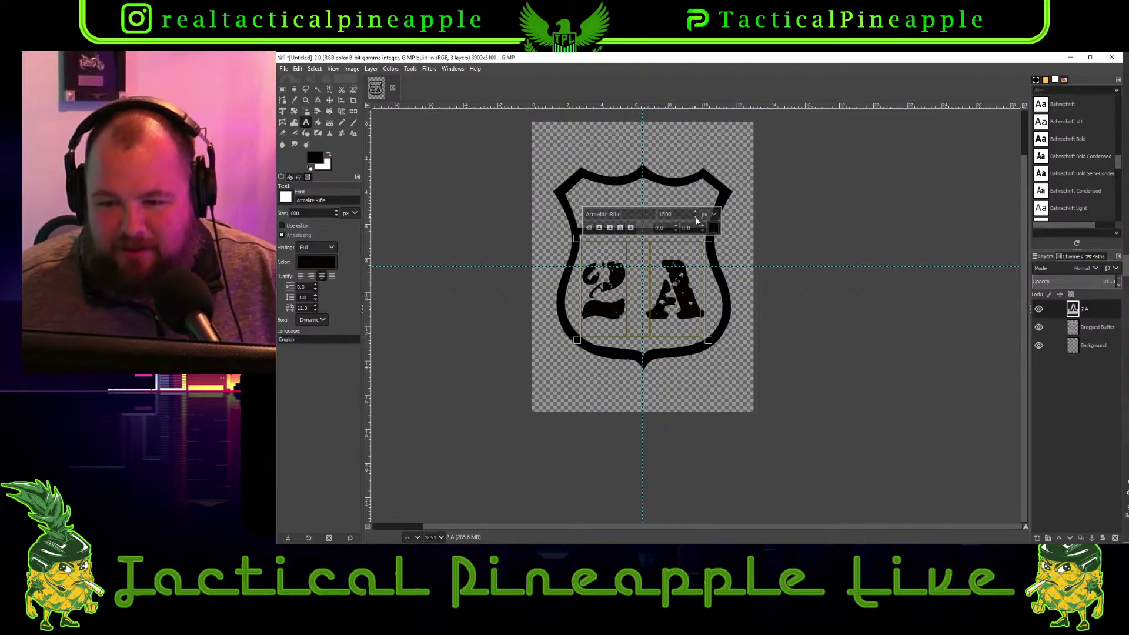
{"action": "left_click_drag", "start_coordinate": [696, 216], "coordinate": [697, 216]}
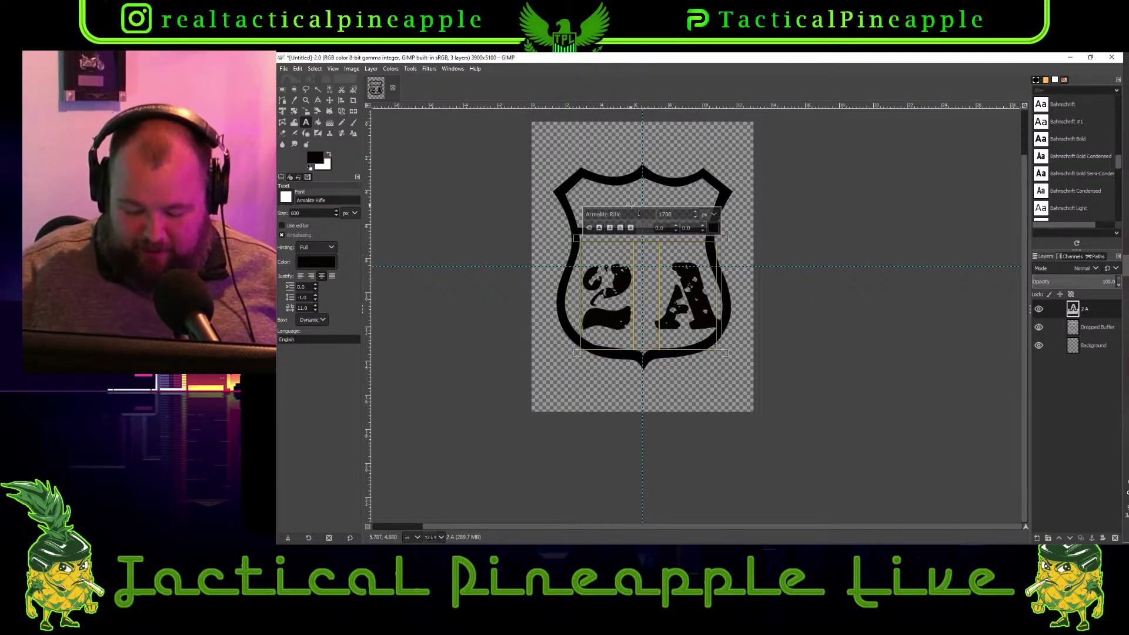
{"action": "key", "text": "BackSpace"}
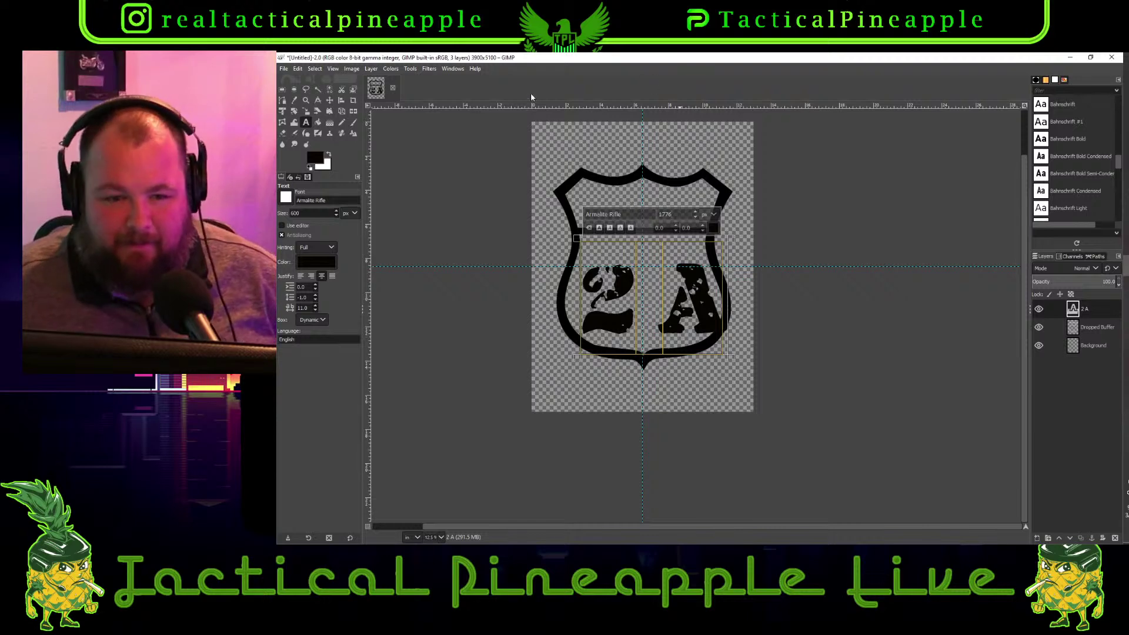
{"action": "left_click", "coordinate": [329, 100]}
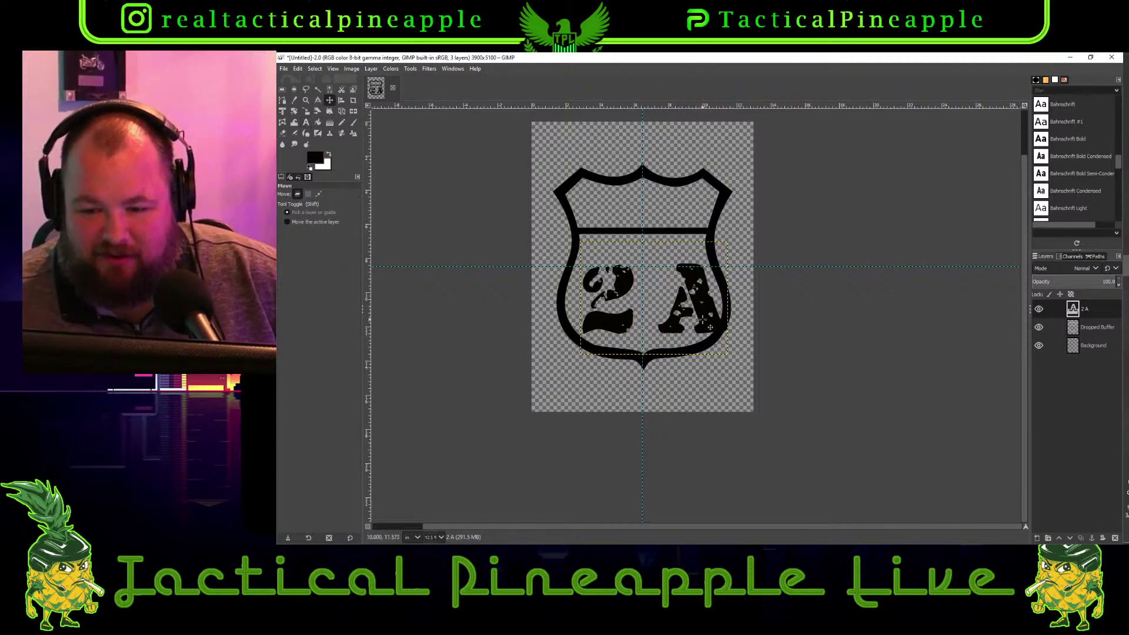
{"action": "left_click_drag", "start_coordinate": [703, 316], "coordinate": [691, 304]}
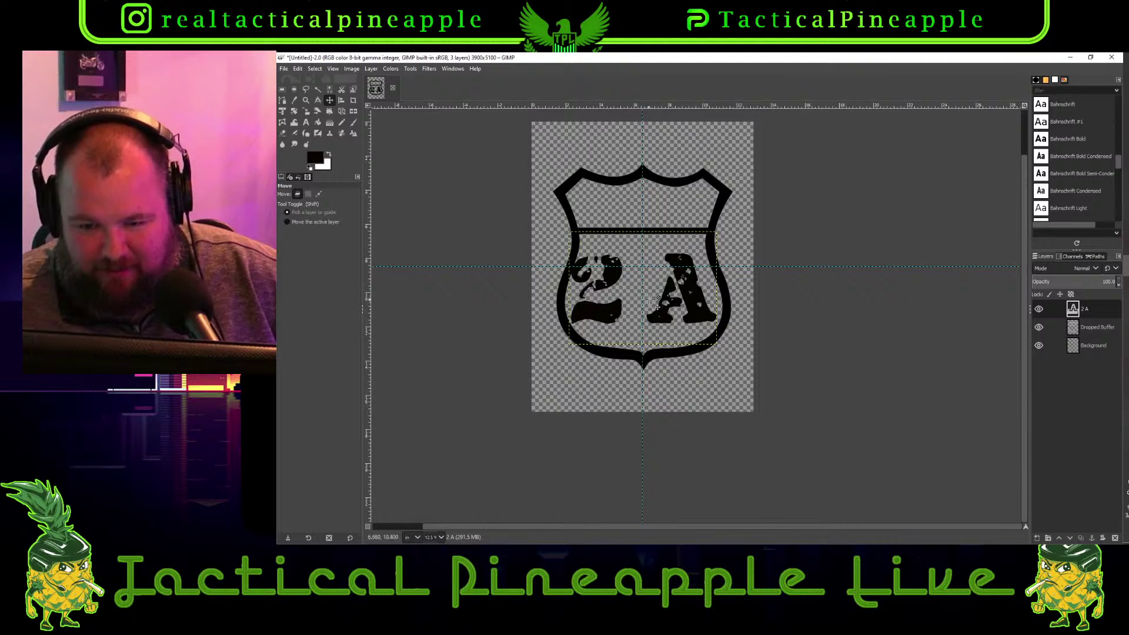
Remove the space between the 2 and the A so the shield lettering reads "2A"
{"action": "left_click", "coordinate": [306, 122]}
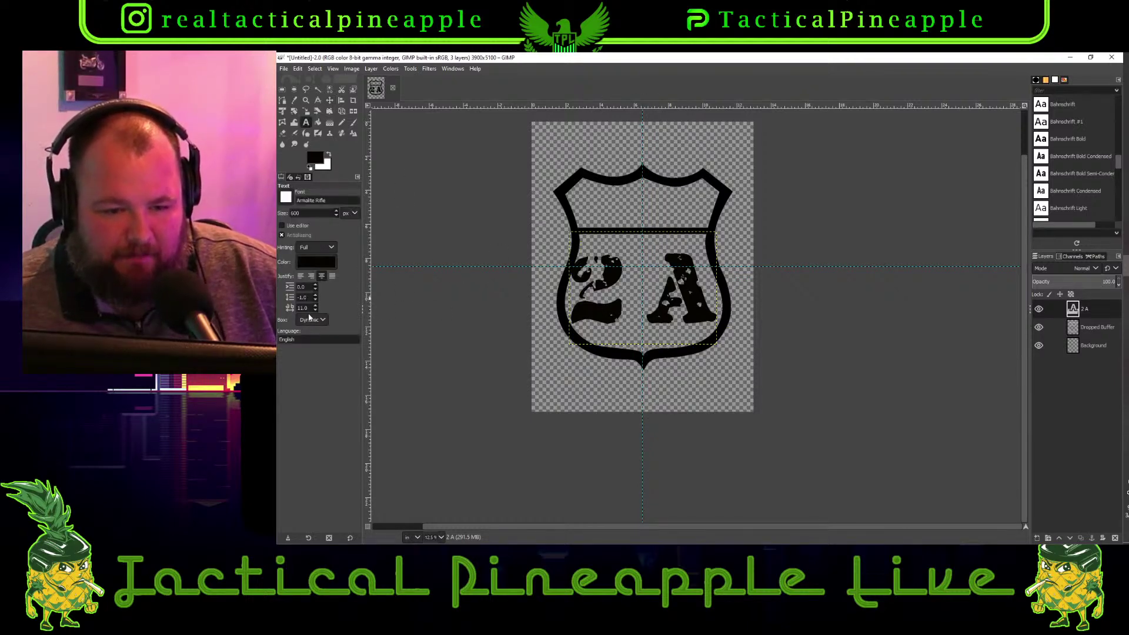
{"action": "left_click", "coordinate": [618, 316]}
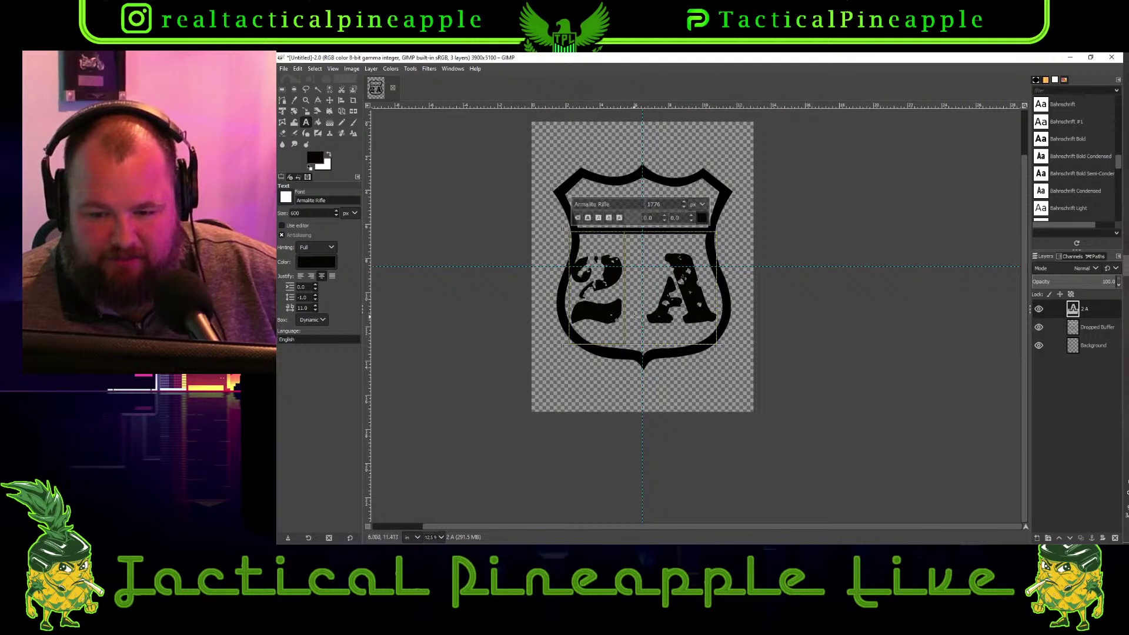
{"action": "left_click", "coordinate": [625, 315]}
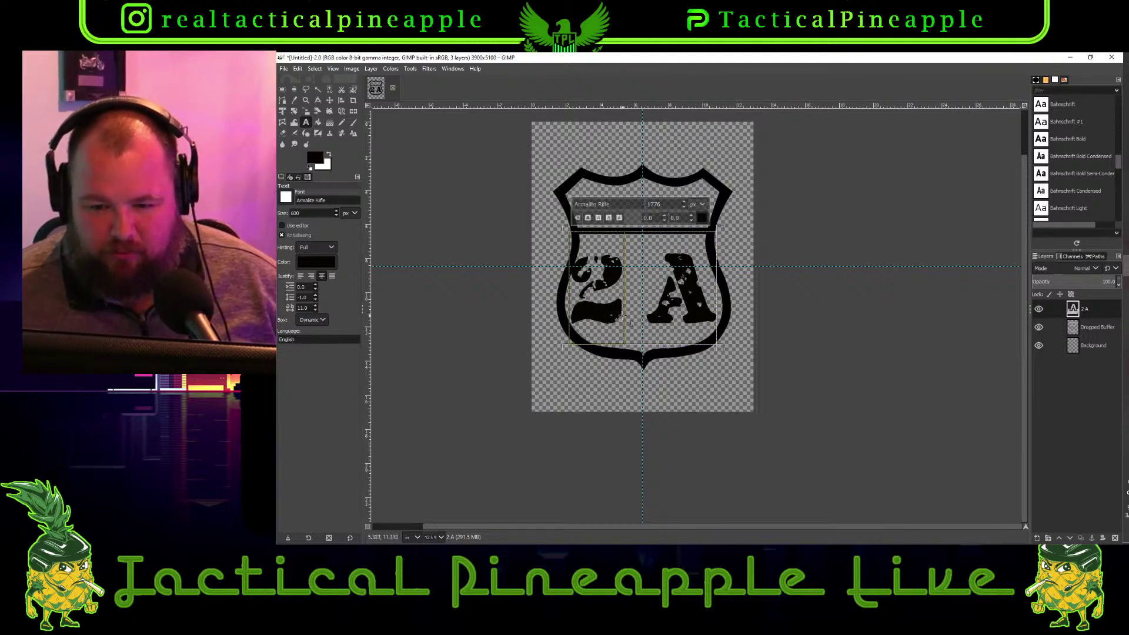
{"action": "key", "text": "BackSpace"}
{"action": "type", "text": "0"}
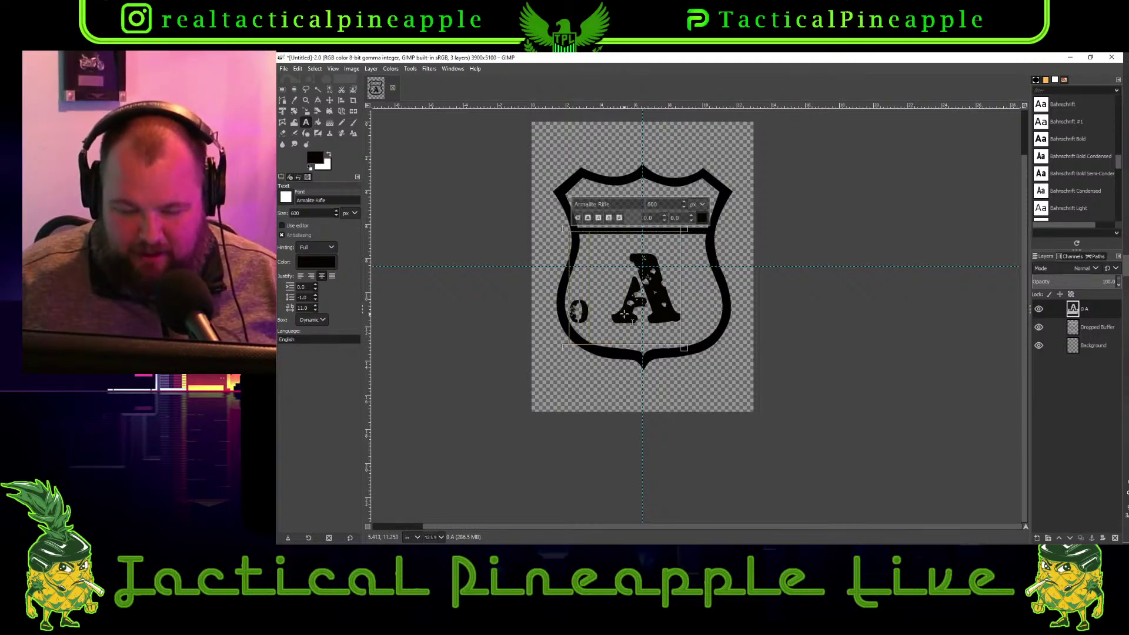
{"action": "key", "text": "ctrl+z"}
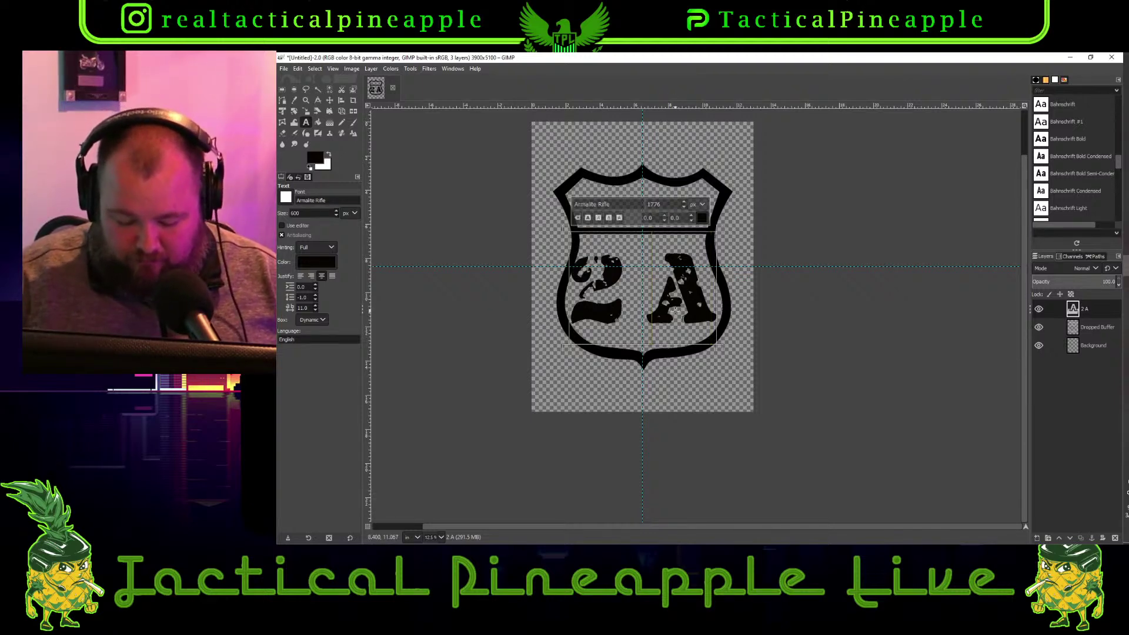
{"action": "key", "text": "BackSpace"}
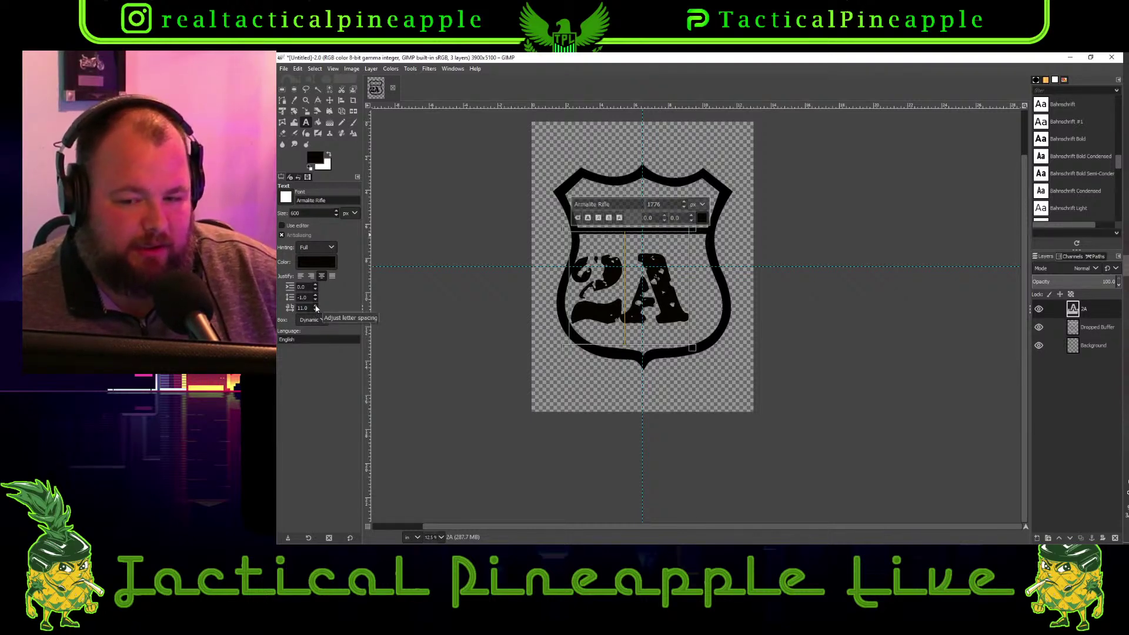
Set the "2A" letter spacing to 300 and recentre the text on the vertical guide
{"action": "scroll", "coordinate": [316, 307], "scroll_direction": "up", "scroll_amount": 12}
{"action": "scroll", "coordinate": [315, 308], "scroll_direction": "up", "scroll_amount": 15}
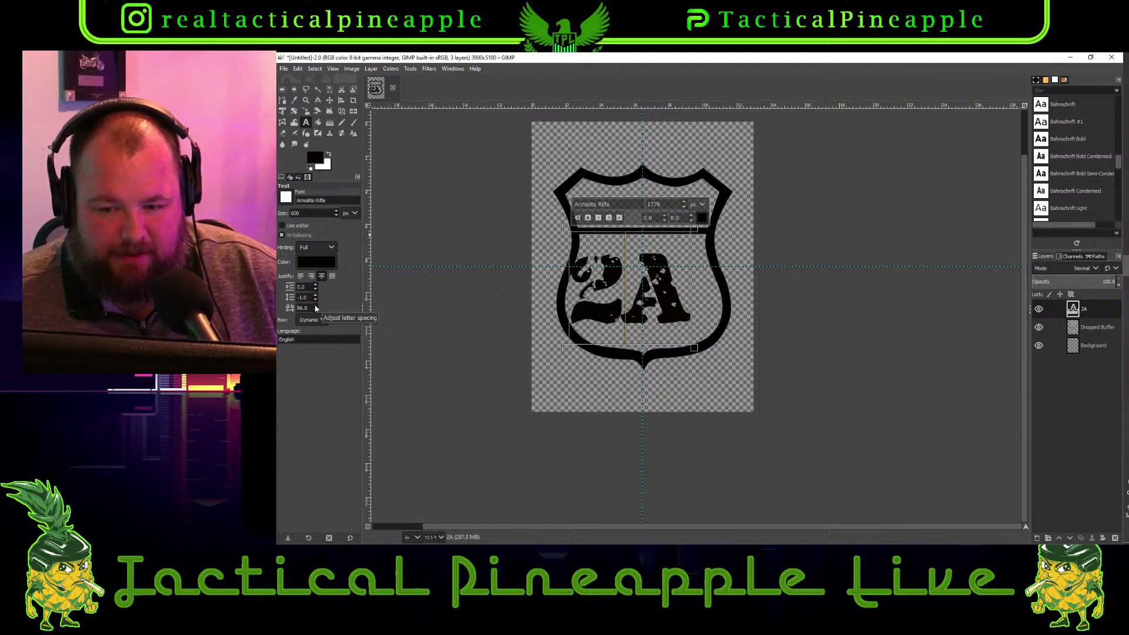
{"action": "scroll", "coordinate": [316, 308], "scroll_direction": "up", "scroll_amount": 10}
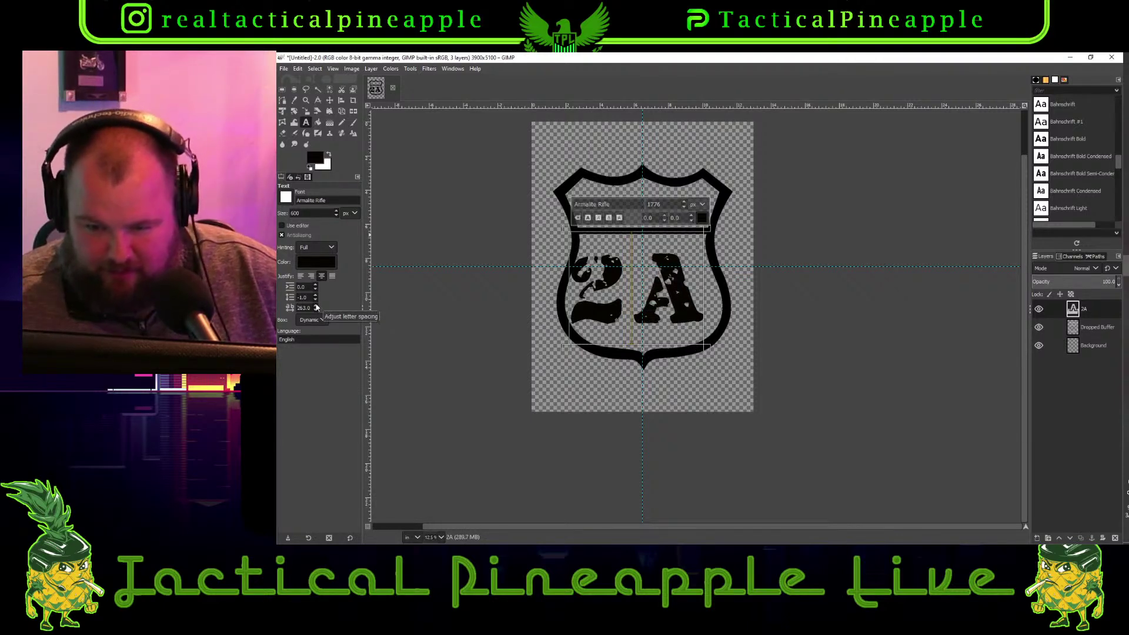
{"action": "scroll", "coordinate": [315, 308], "scroll_direction": "up", "scroll_amount": 3}
{"action": "double_click", "coordinate": [301, 307]}
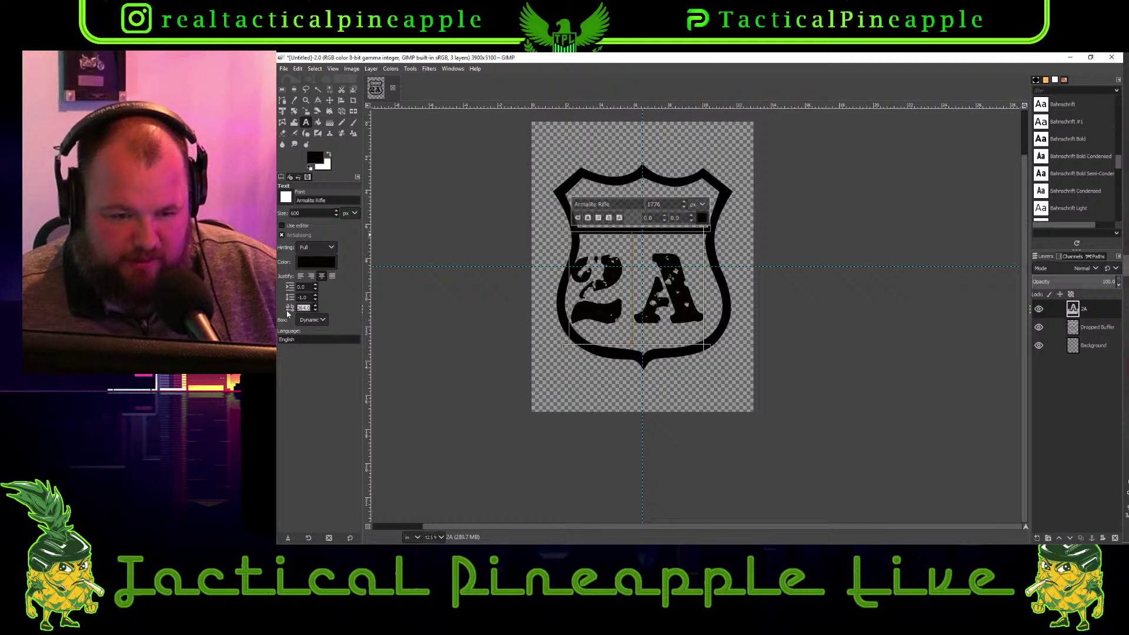
{"action": "type", "text": "300"}
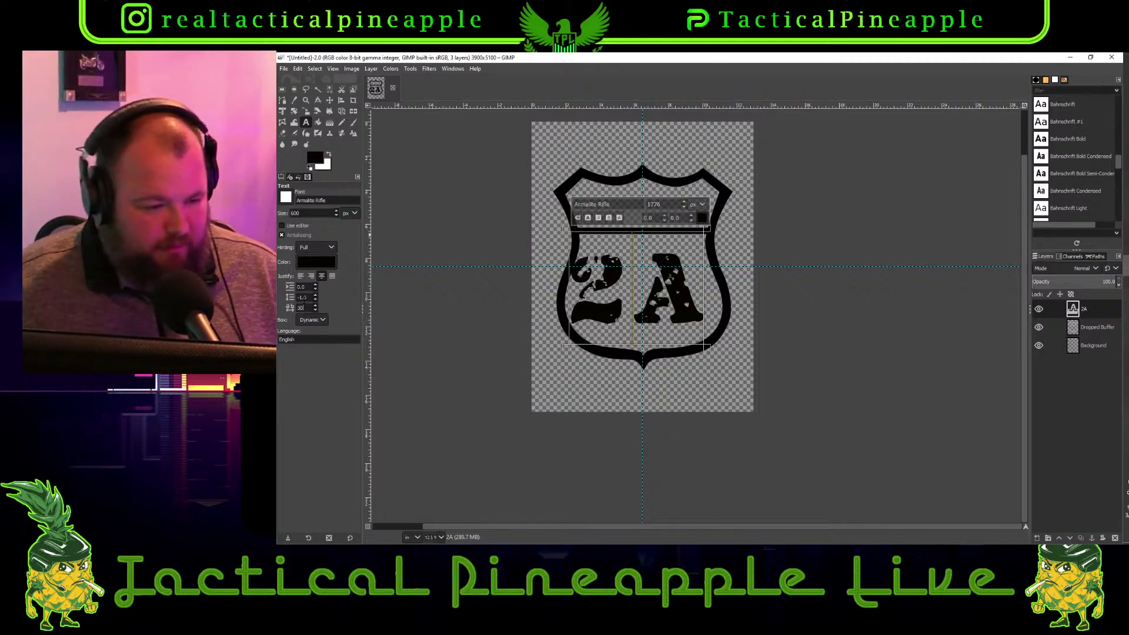
{"action": "key", "text": "Return"}
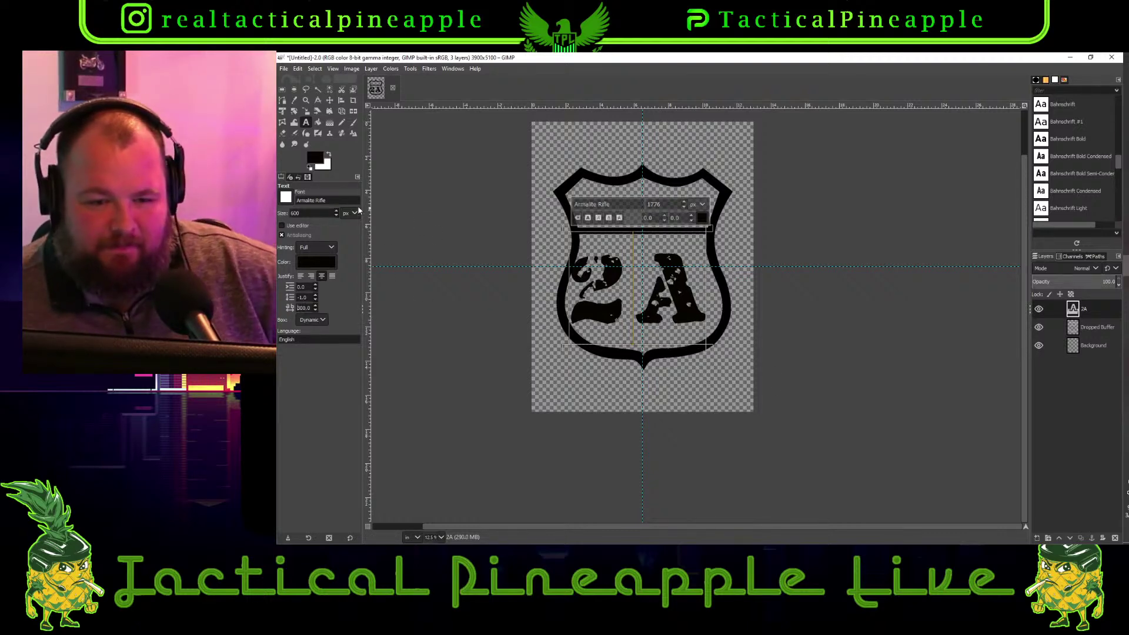
{"action": "left_click", "coordinate": [329, 101]}
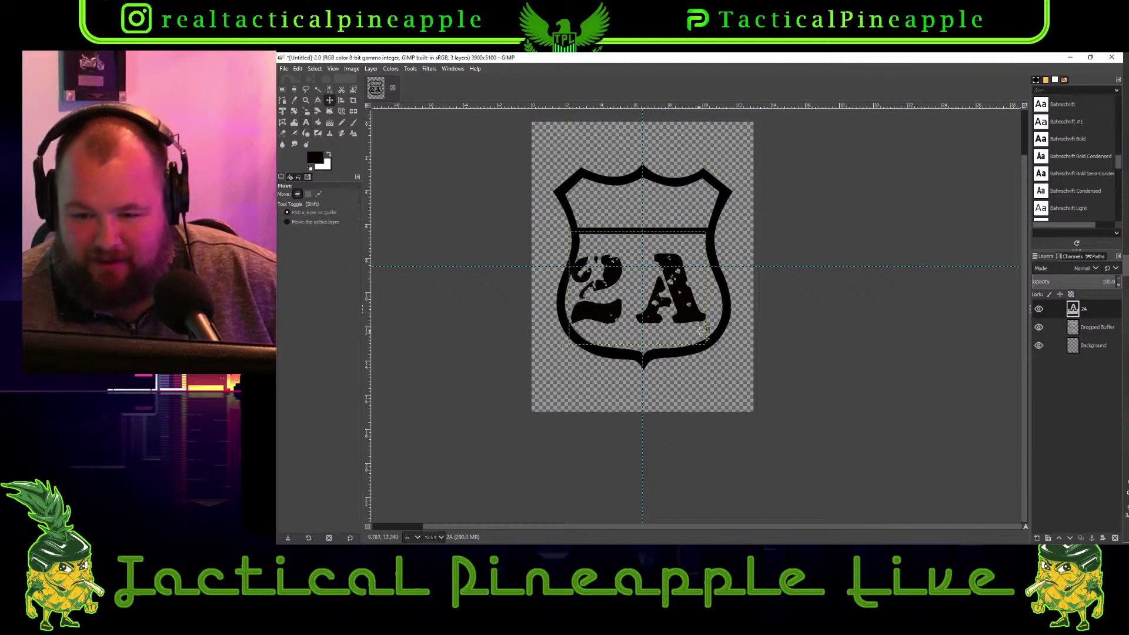
{"action": "left_click_drag", "start_coordinate": [683, 315], "coordinate": [689, 316]}
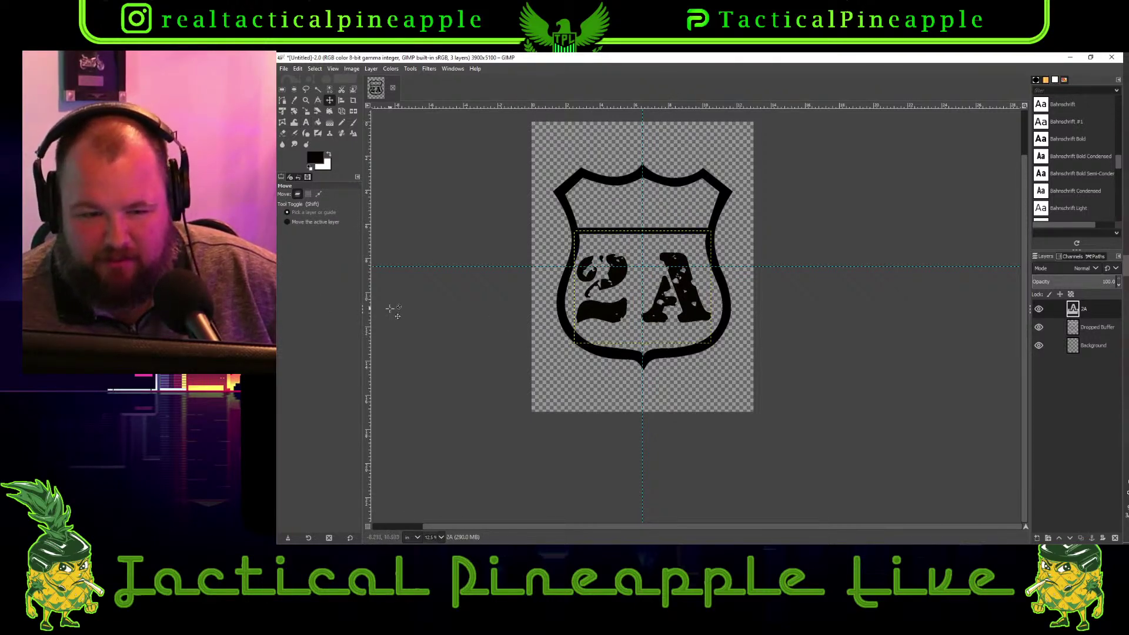
Reduce the "2A" letter spacing to 200 and shift the text to centre it in the shield's lower section
{"action": "left_click", "coordinate": [305, 123]}
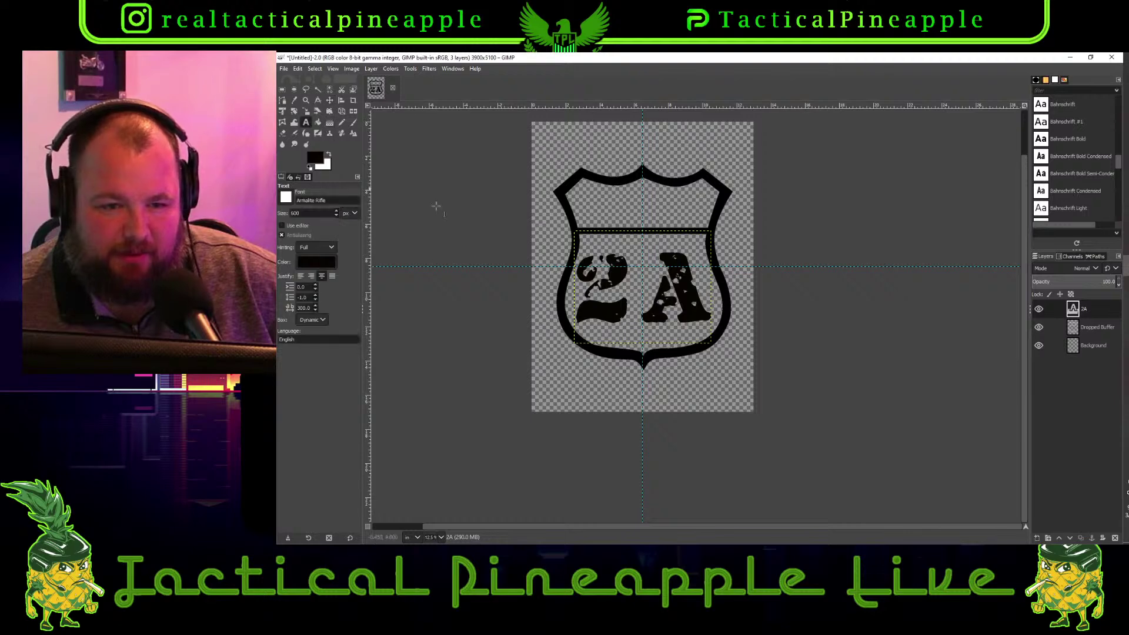
{"action": "left_click", "coordinate": [661, 320]}
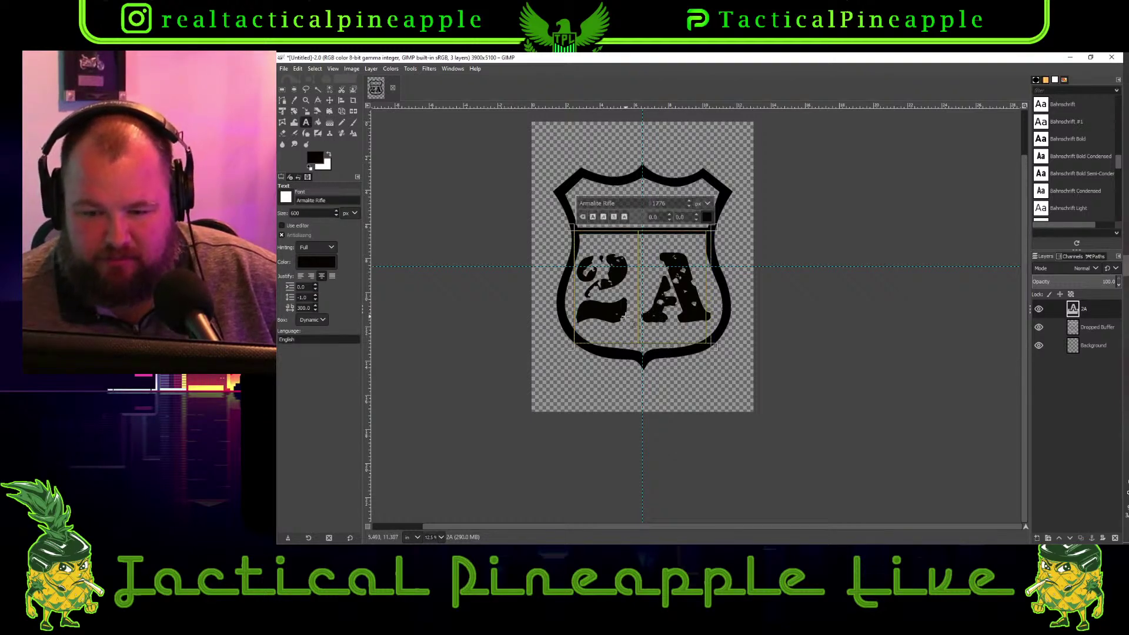
{"action": "left_click", "coordinate": [315, 310]}
{"action": "left_click", "coordinate": [316, 310]}
{"action": "left_click", "coordinate": [316, 311]}
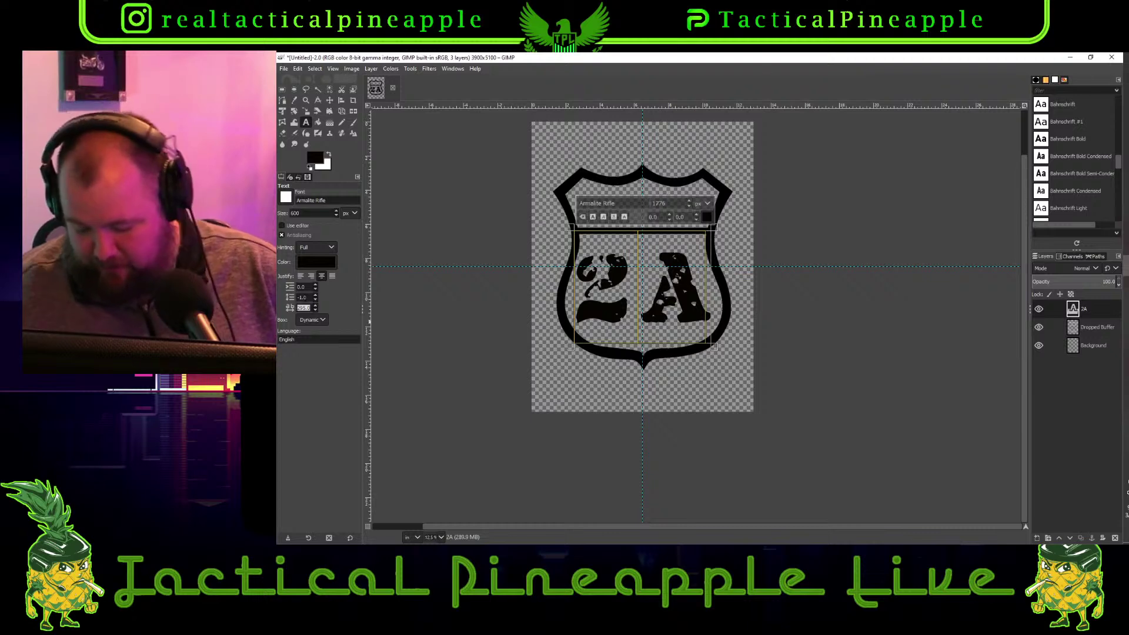
{"action": "key", "text": "Return"}
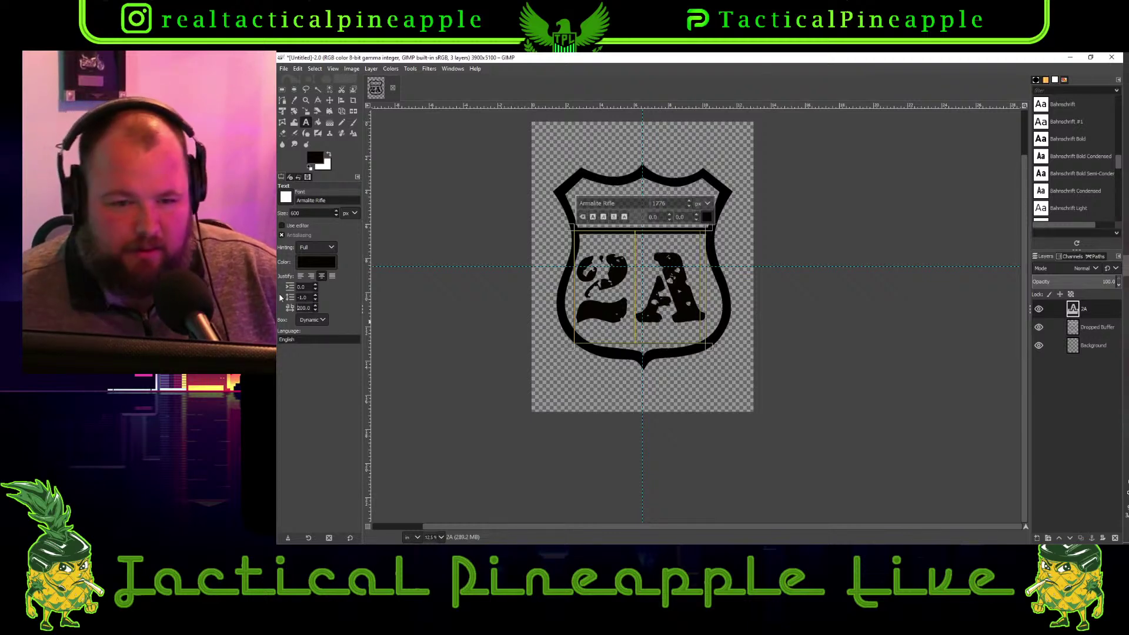
{"action": "left_click", "coordinate": [329, 100]}
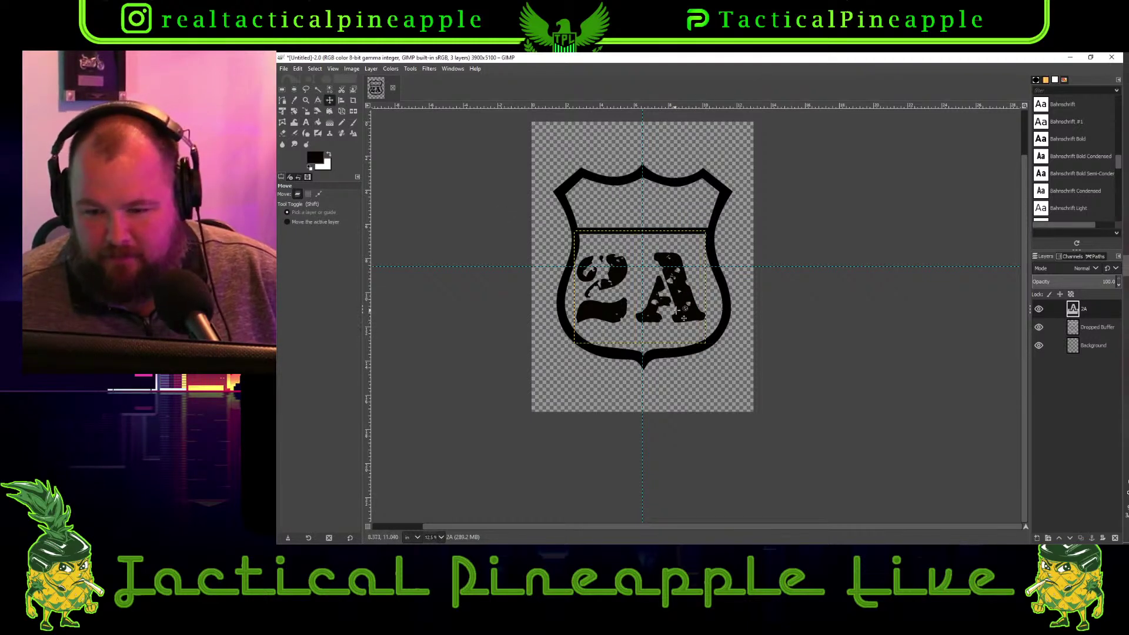
{"action": "left_click_drag", "start_coordinate": [694, 316], "coordinate": [698, 319]}
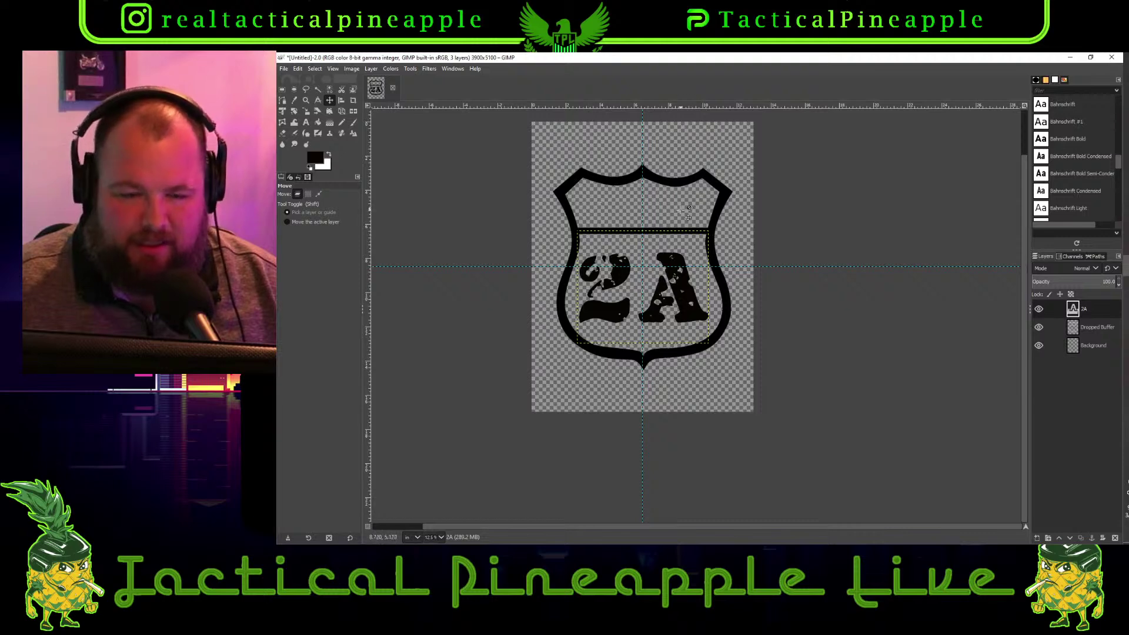
Add a text layer reading "interstate" in the shield's upper section
{"action": "left_click", "coordinate": [306, 122]}
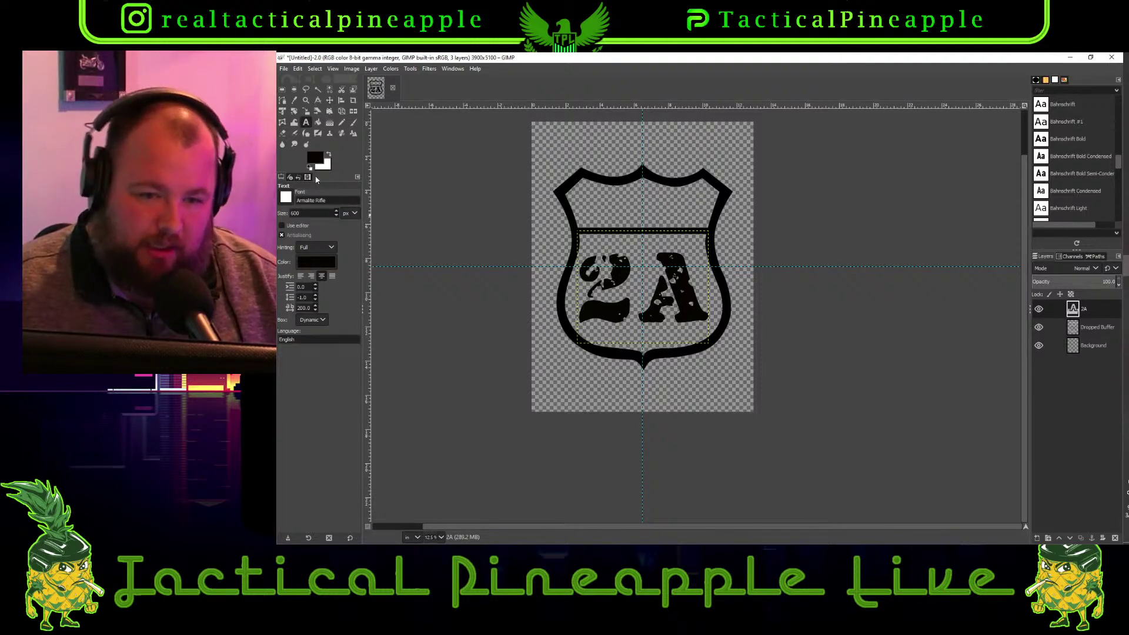
{"action": "left_click", "coordinate": [577, 195]}
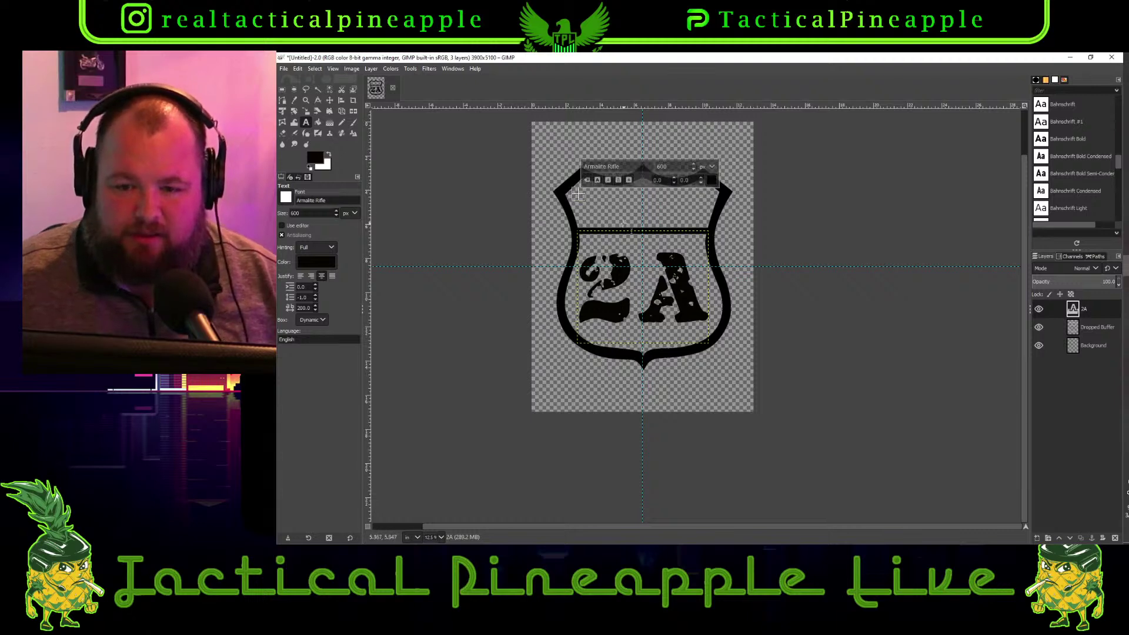
{"action": "type", "text": "interstate"}
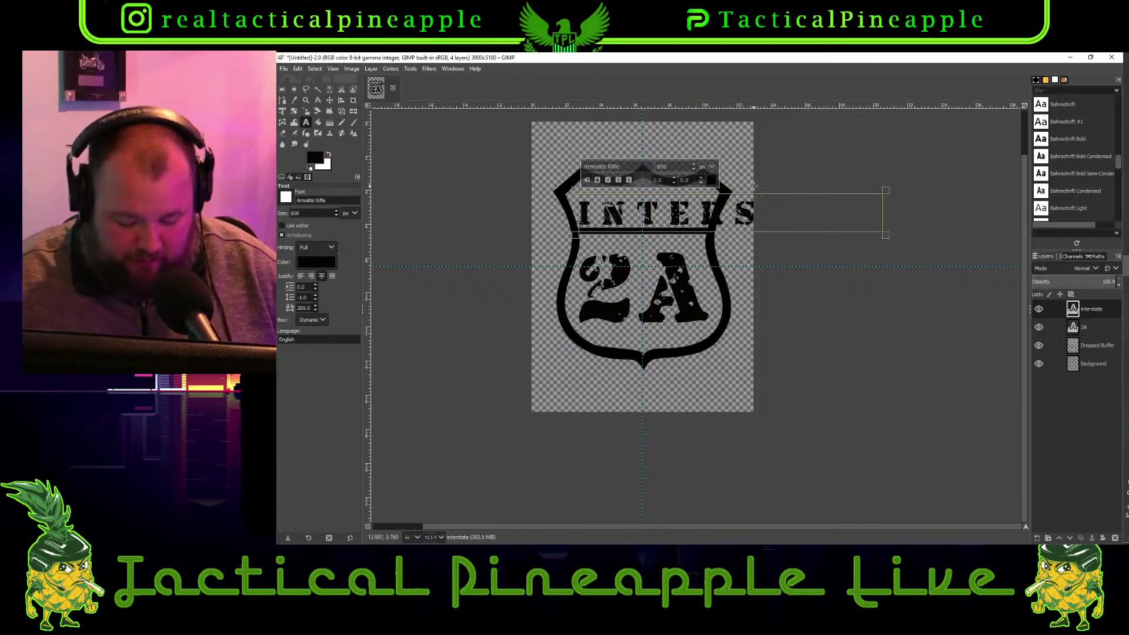
Select all the letters of the "interstate" text and set their size to 176 px
{"action": "key", "text": "shift+Left"}
{"action": "key", "text": "shift+Left"}
{"action": "key", "text": "shift+Left"}
{"action": "key", "text": "shift+Left"}
{"action": "key", "text": "shift+Left"}
{"action": "key", "text": "shift+Left"}
{"action": "key", "text": "shift+Left"}
{"action": "key", "text": "shift+Left"}
{"action": "key", "text": "shift+Left"}
{"action": "key", "text": "shift+Left"}
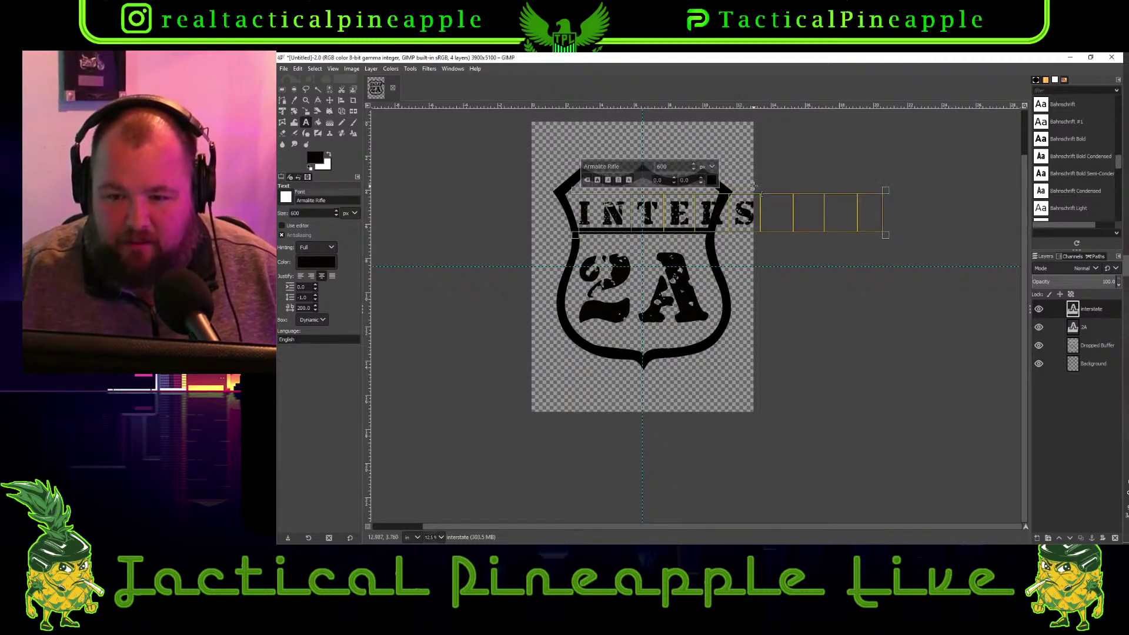
{"action": "double_click", "coordinate": [661, 166]}
{"action": "type", "text": "176"}
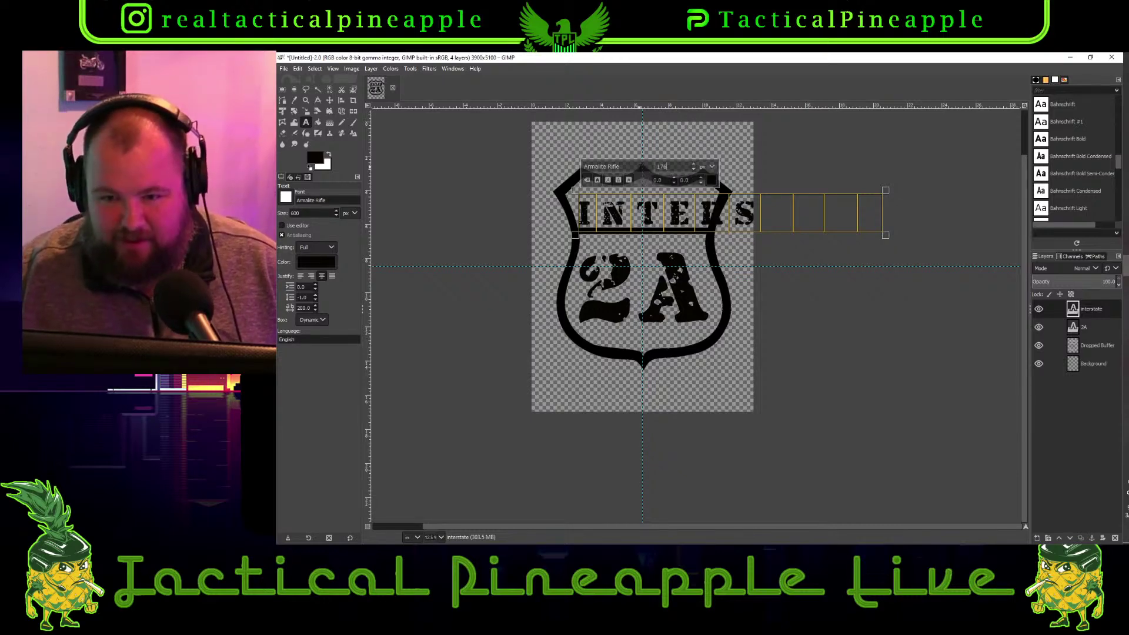
{"action": "key", "text": "Return"}
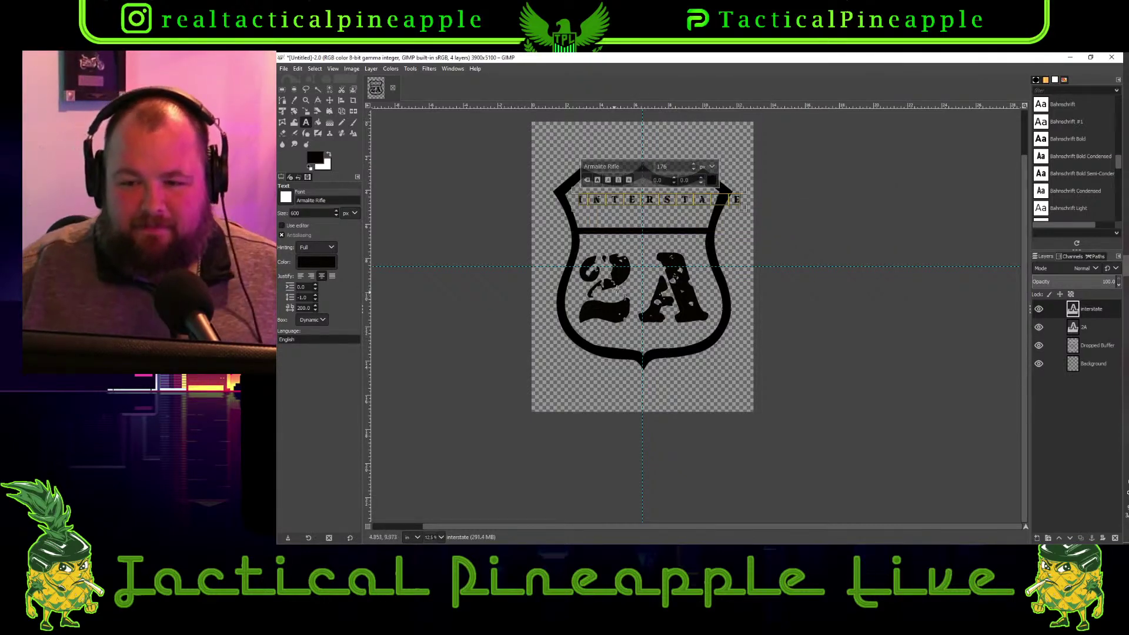
Set the letter spacing of the "interstate" text to 11
{"action": "left_click", "coordinate": [315, 310]}
{"action": "left_click_drag", "start_coordinate": [313, 310], "coordinate": [314, 310]}
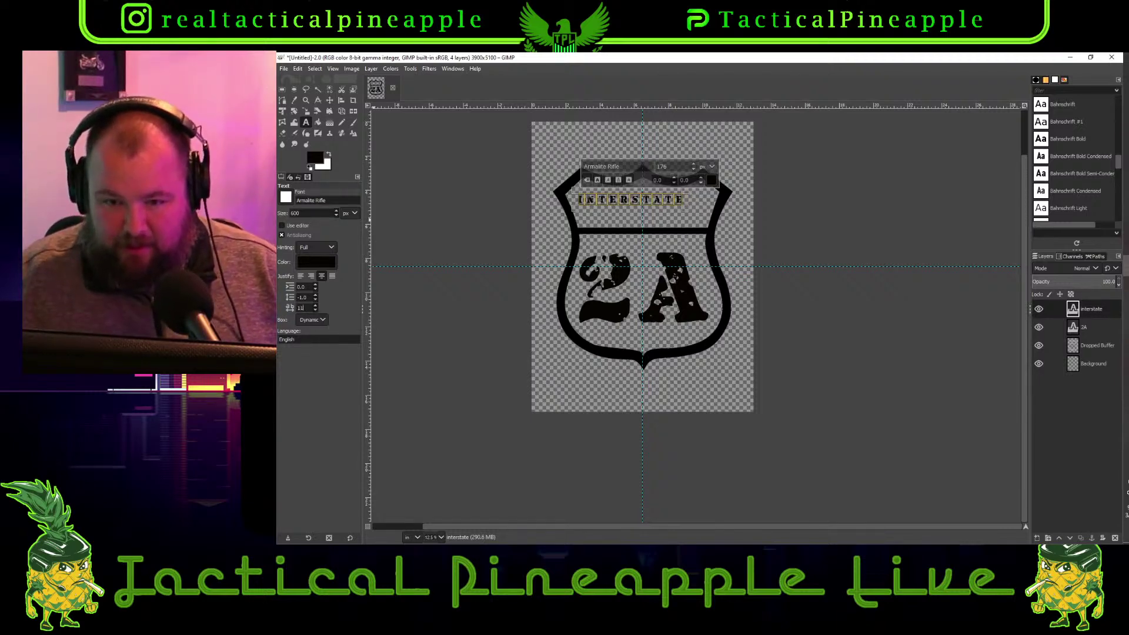
{"action": "type", "text": "11"}
{"action": "key", "text": "Return"}
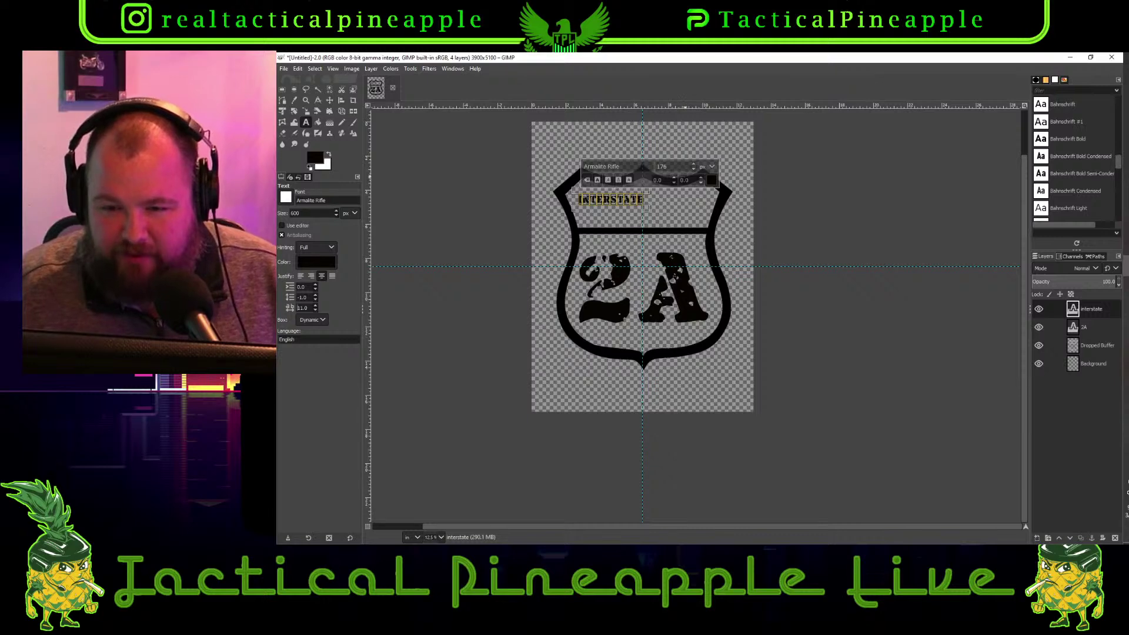
Try sizes of 250 px and 500 px for the "interstate" text
{"action": "type", "text": "250"}
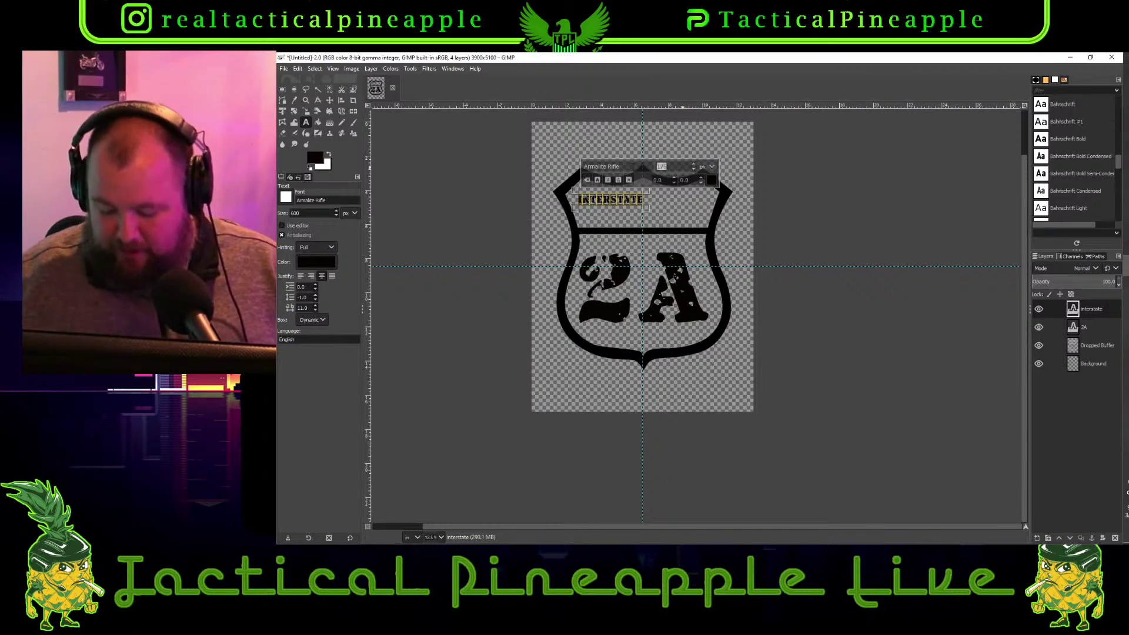
{"action": "key", "text": "Return"}
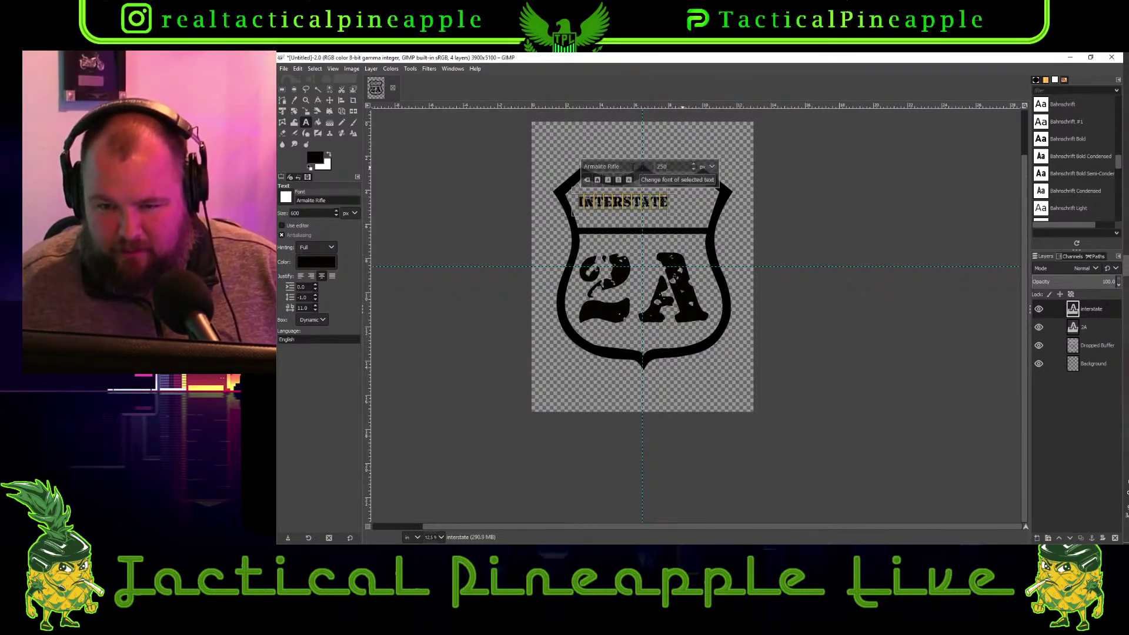
{"action": "key", "text": "BackSpace"}
{"action": "key", "text": "BackSpace"}
{"action": "key", "text": "BackSpace"}
{"action": "type", "text": "500"}
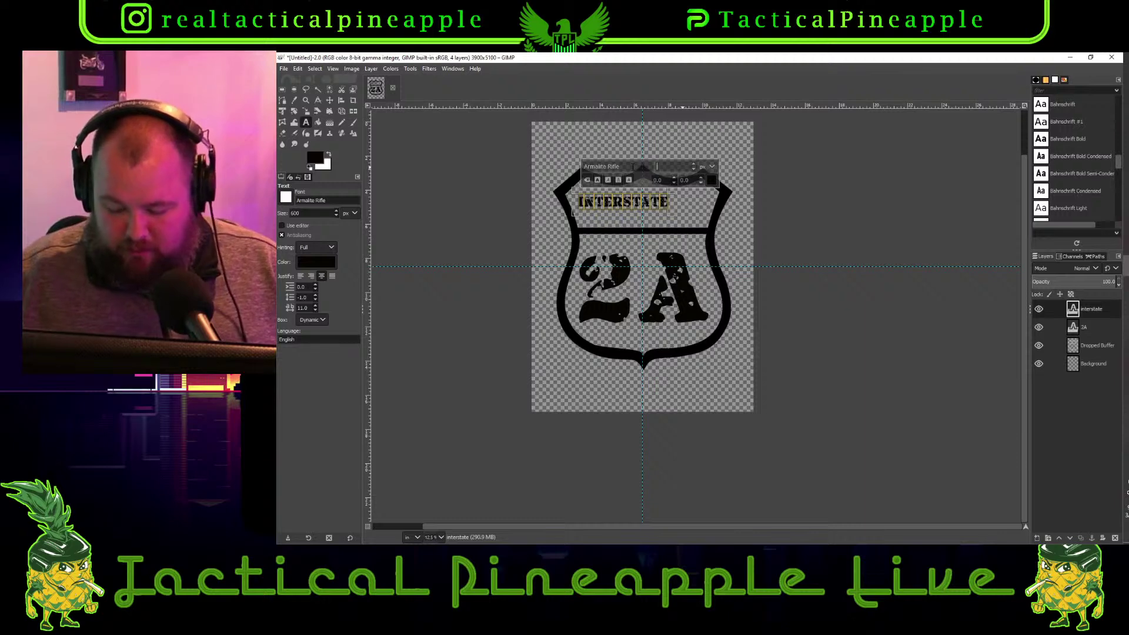
{"action": "key", "text": "Return"}
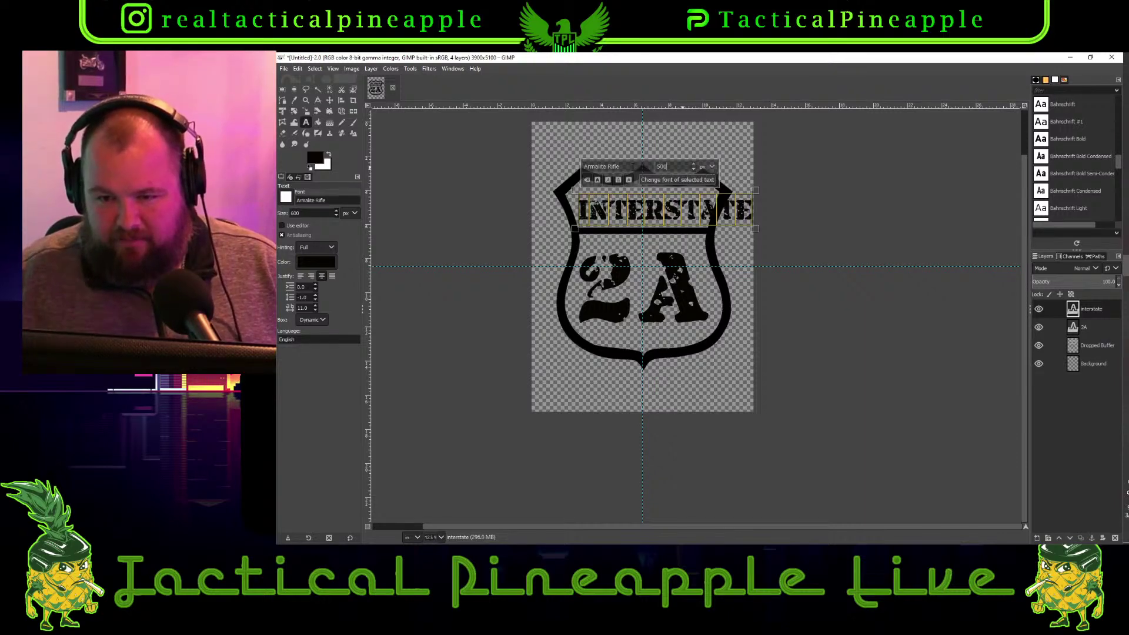
Set the "interstate" text size to 400 px and centre the text in the shield's upper section
{"action": "key", "text": "BackSpace"}
{"action": "key", "text": "BackSpace"}
{"action": "key", "text": "BackSpace"}
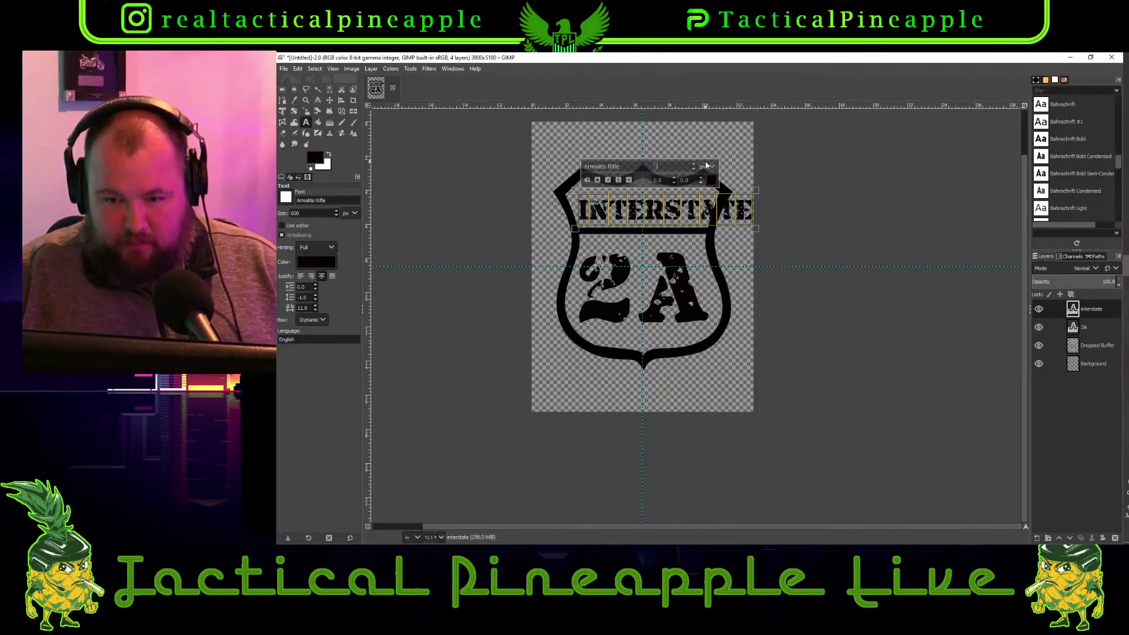
{"action": "type", "text": "400"}
{"action": "key", "text": "Return"}
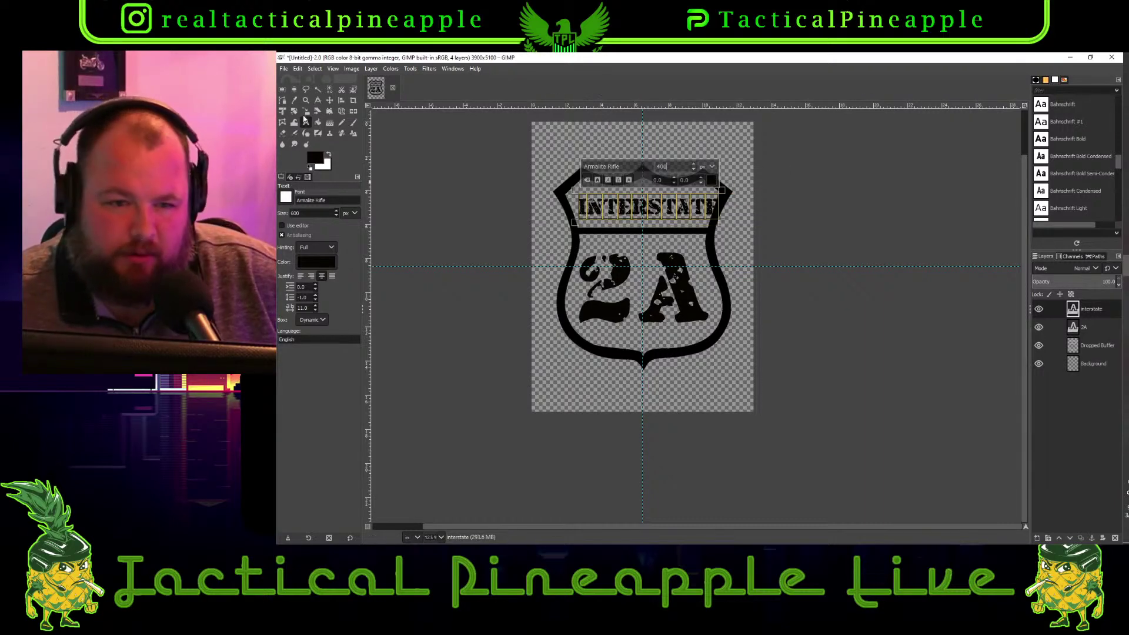
{"action": "left_click", "coordinate": [329, 101]}
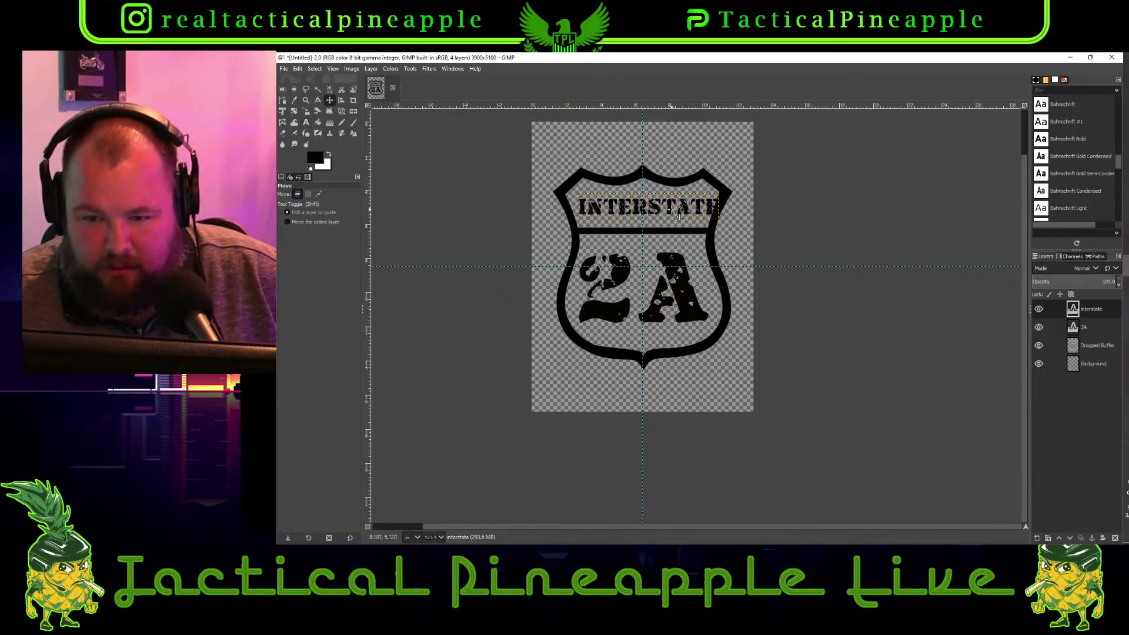
{"action": "left_click_drag", "start_coordinate": [677, 217], "coordinate": [674, 212]}
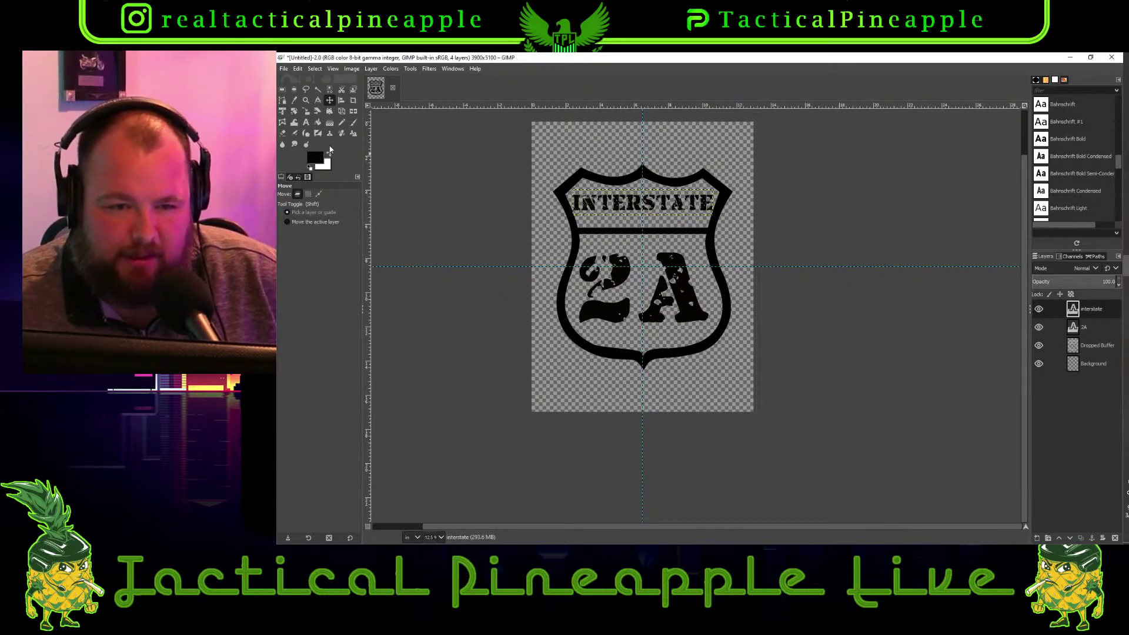
Set the "interstate" text size to 375 px
{"action": "left_click", "coordinate": [306, 124]}
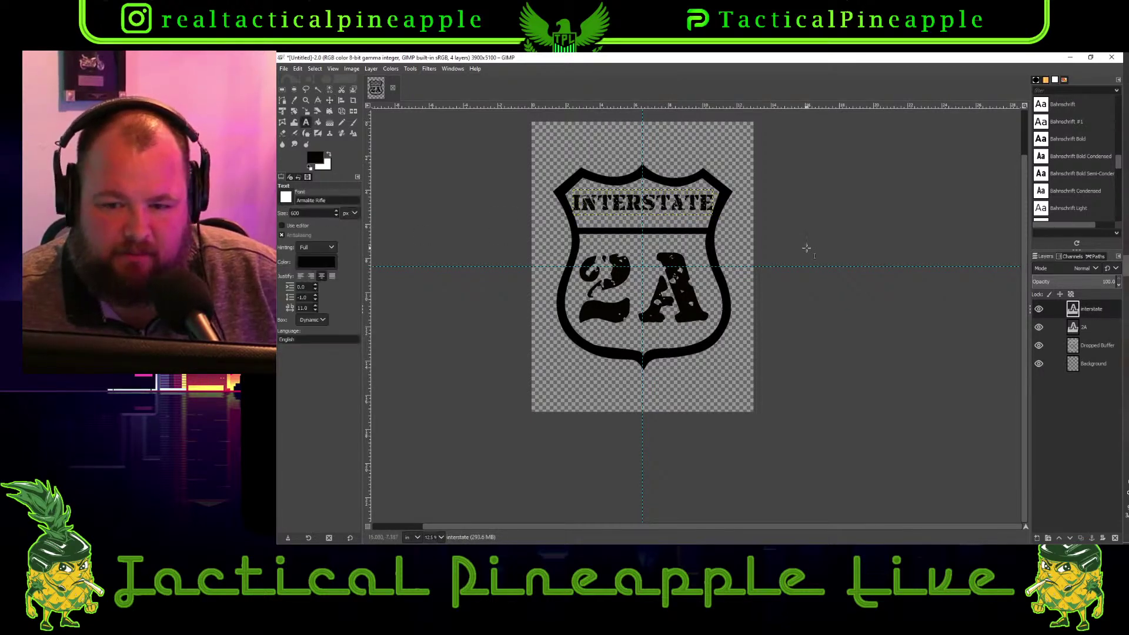
{"action": "left_click", "coordinate": [660, 209]}
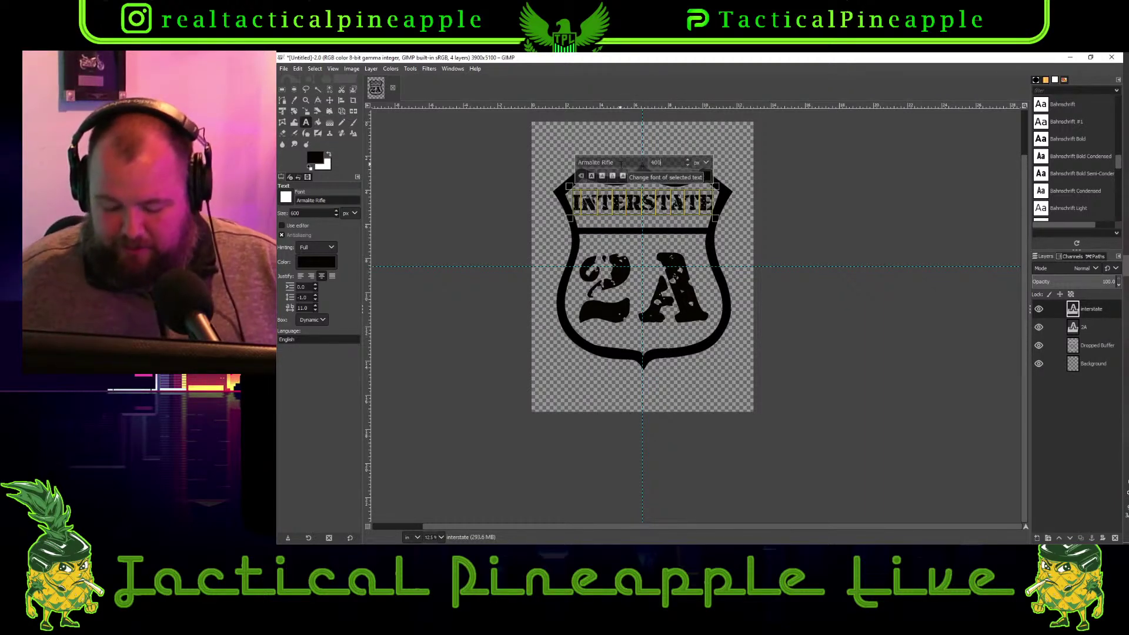
{"action": "key", "text": "BackSpace"}
{"action": "key", "text": "BackSpace"}
{"action": "key", "text": "BackSpace"}
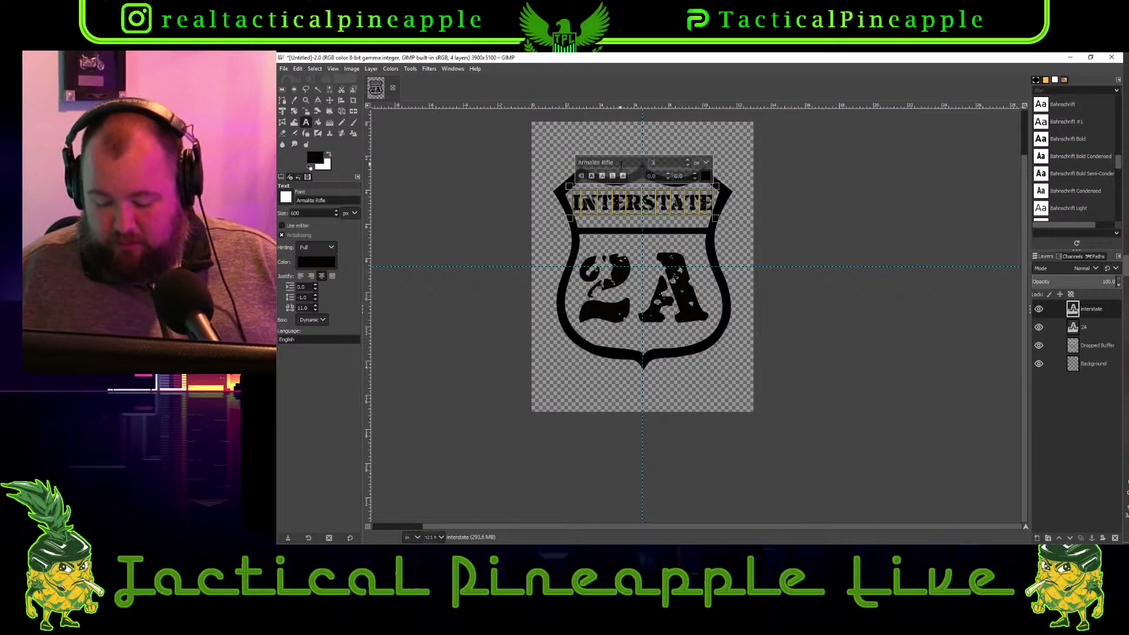
{"action": "type", "text": "375"}
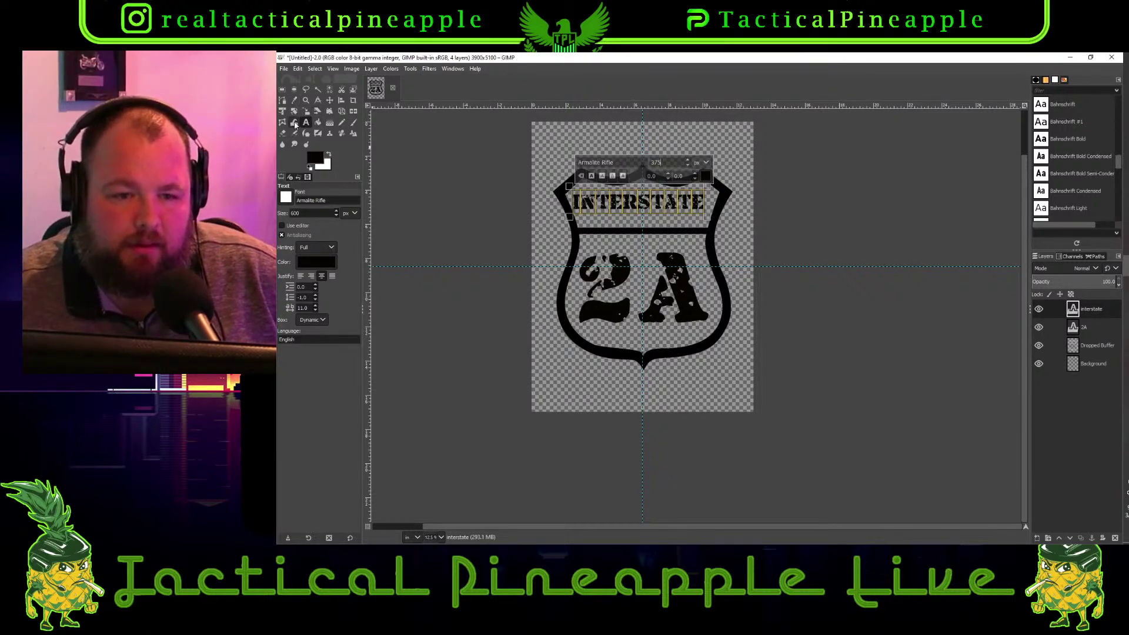
Move the "interstate" text slightly right and down to centre it in the shield's upper section
{"action": "left_click", "coordinate": [329, 100]}
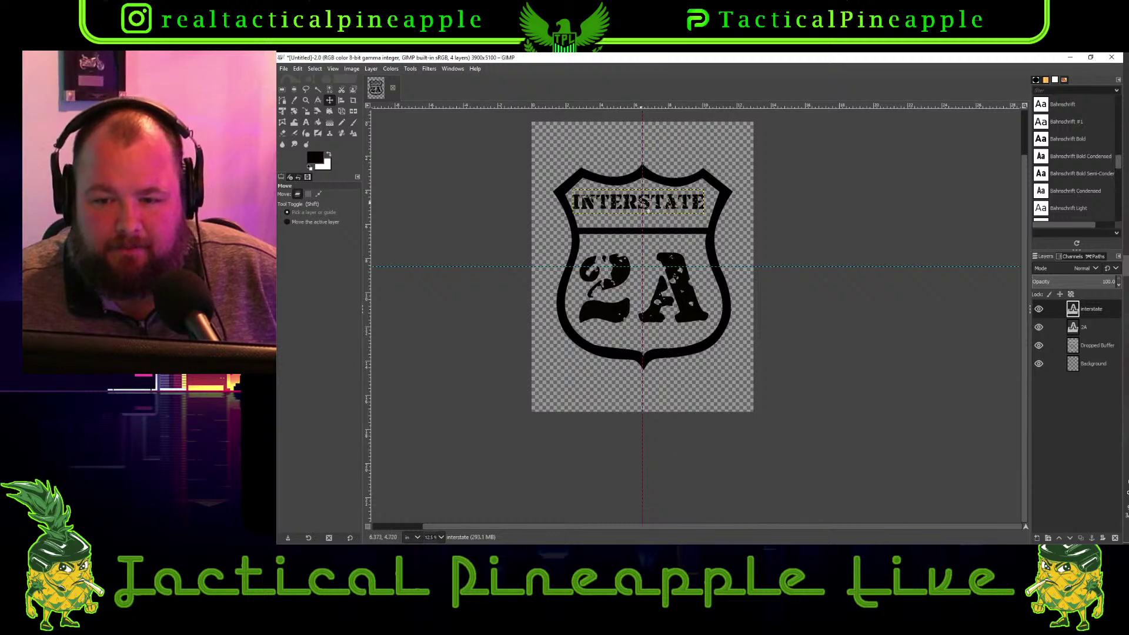
{"action": "left_click_drag", "start_coordinate": [643, 203], "coordinate": [652, 206]}
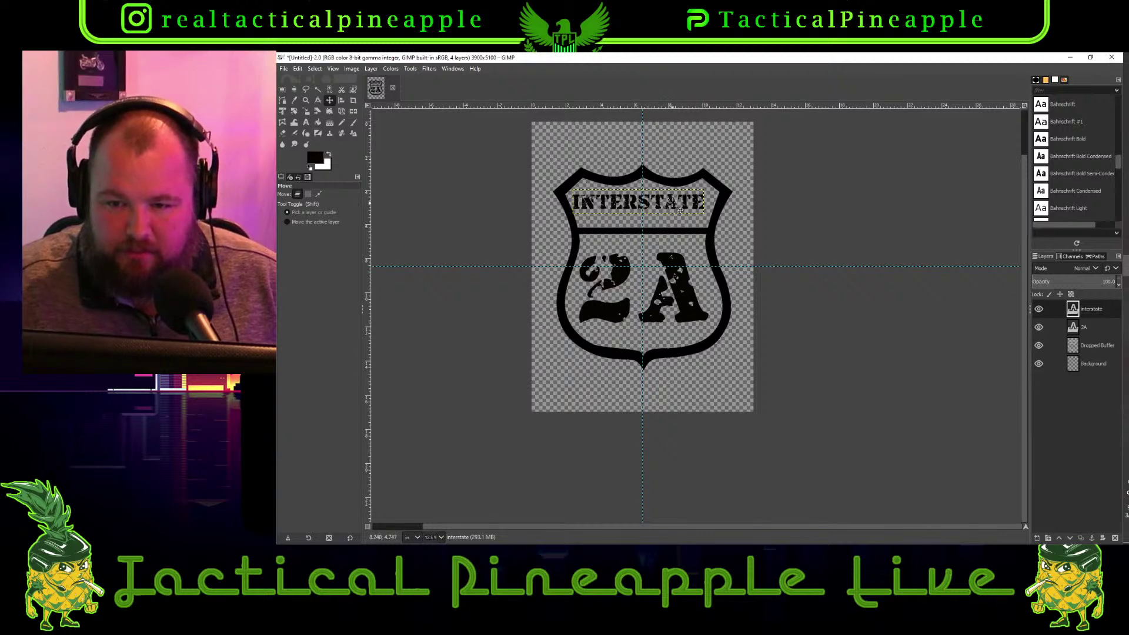
{"action": "left_click_drag", "start_coordinate": [674, 205], "coordinate": [682, 210]}
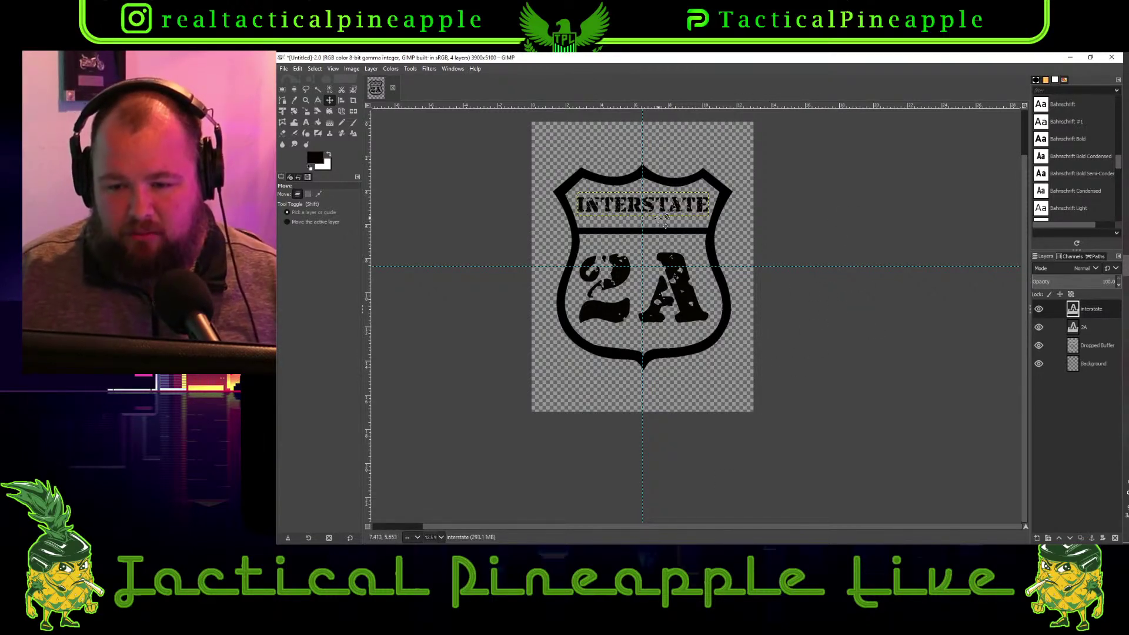
Browse the available brushes for shapes suited to distressing the shield
{"action": "scroll", "coordinate": [665, 225], "scroll_direction": "up", "scroll_amount": 3}
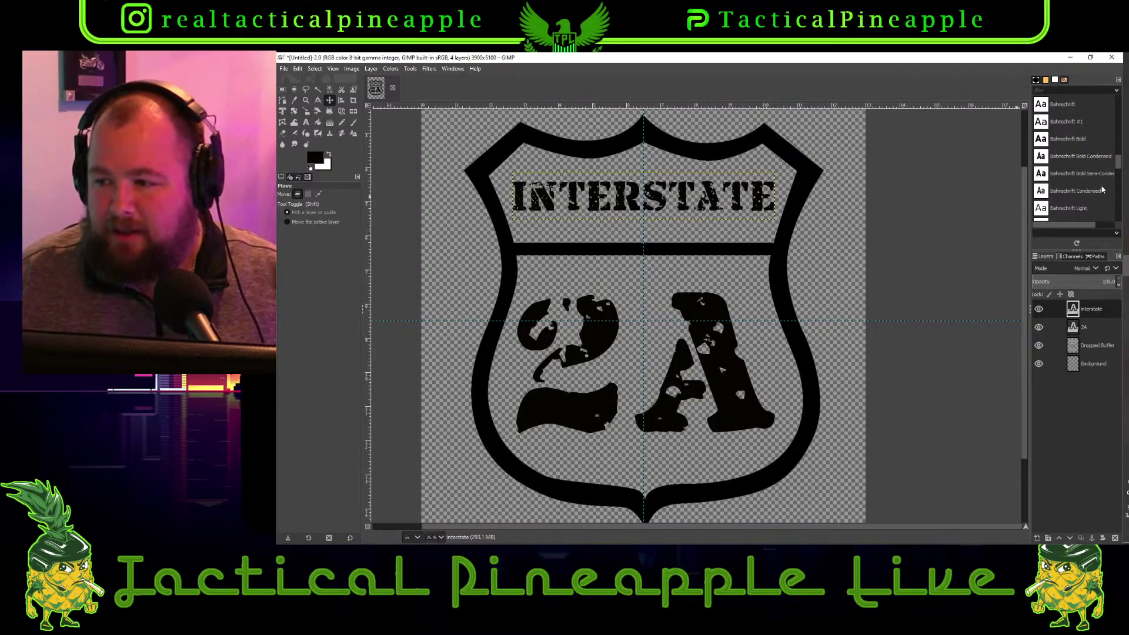
{"action": "left_click", "coordinate": [1035, 81]}
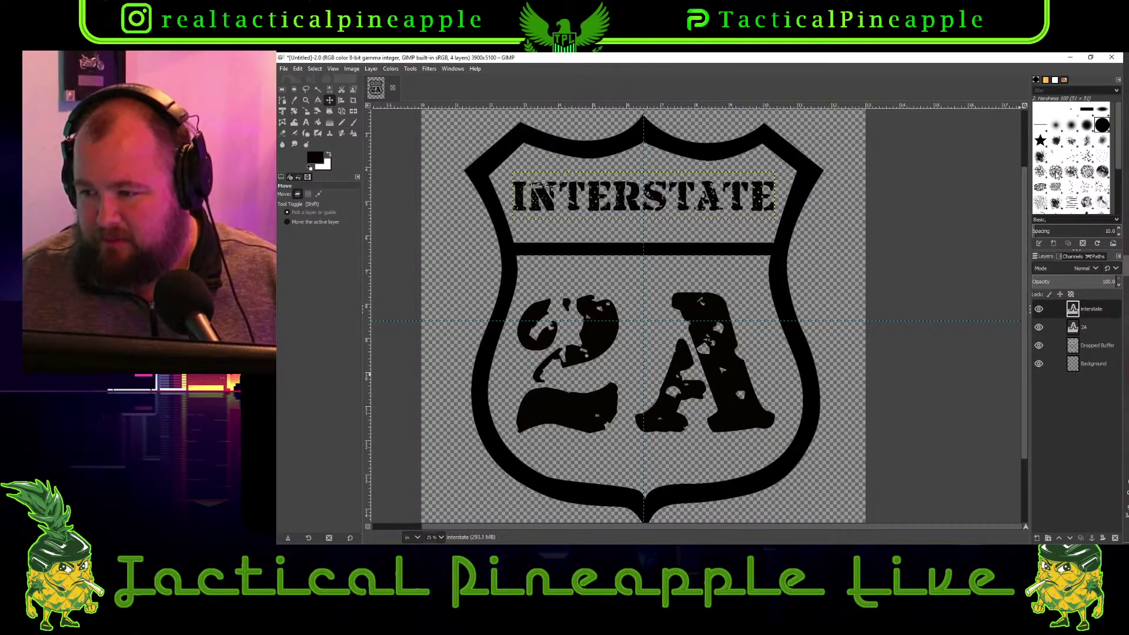
{"action": "scroll", "coordinate": [1069, 170], "scroll_direction": "down", "scroll_amount": 5}
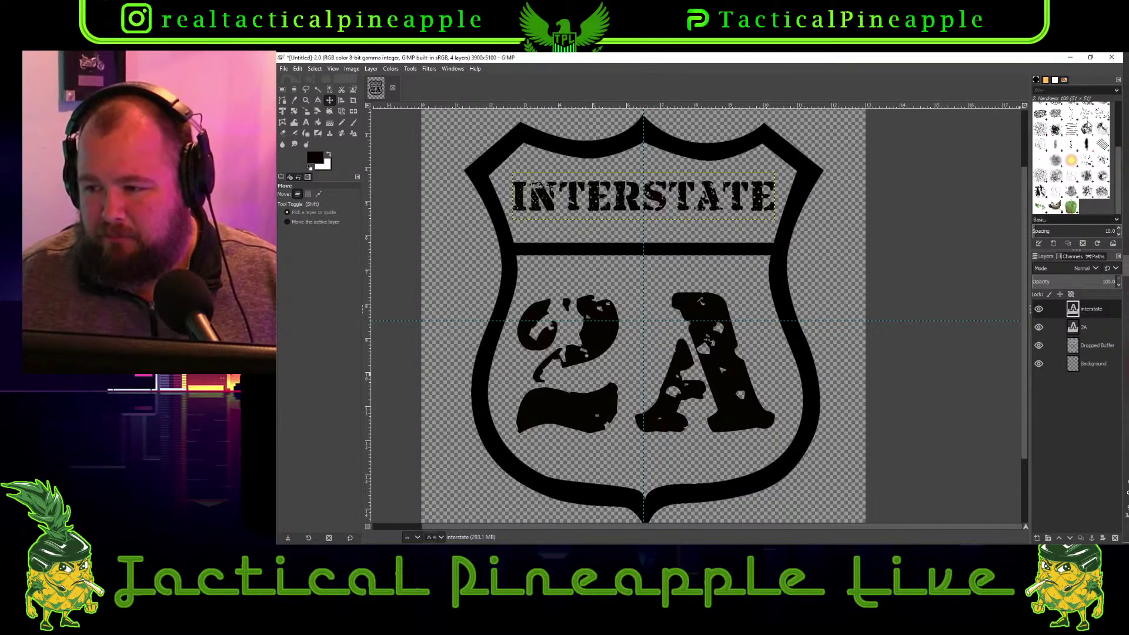
{"action": "scroll", "coordinate": [1090, 195], "scroll_direction": "up", "scroll_amount": 2}
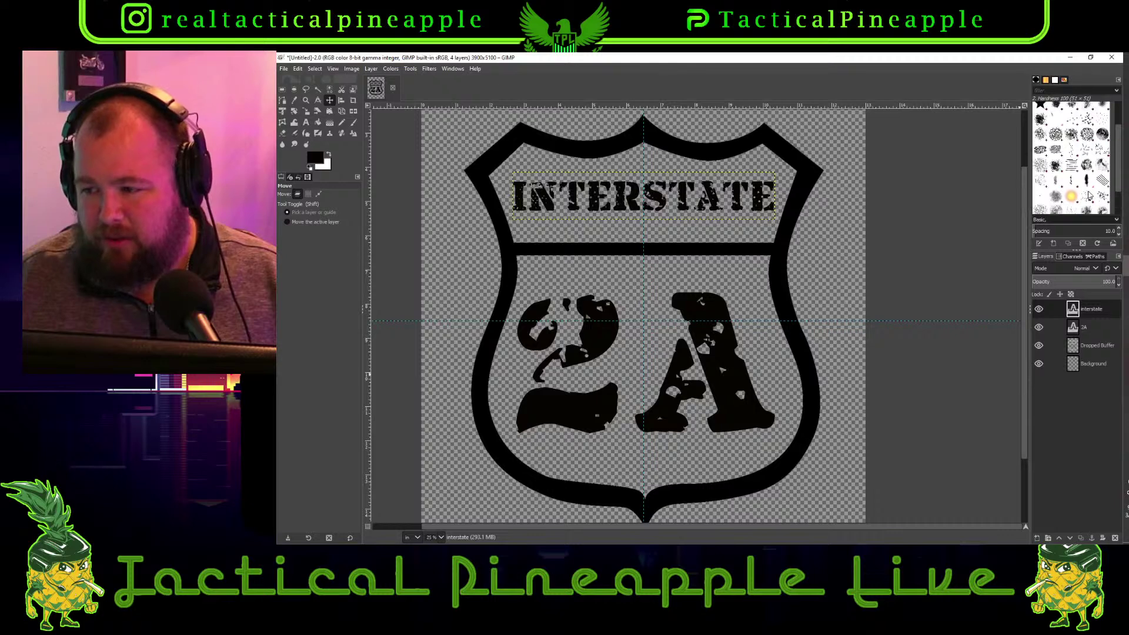
{"action": "scroll", "coordinate": [1091, 187], "scroll_direction": "up", "scroll_amount": 5}
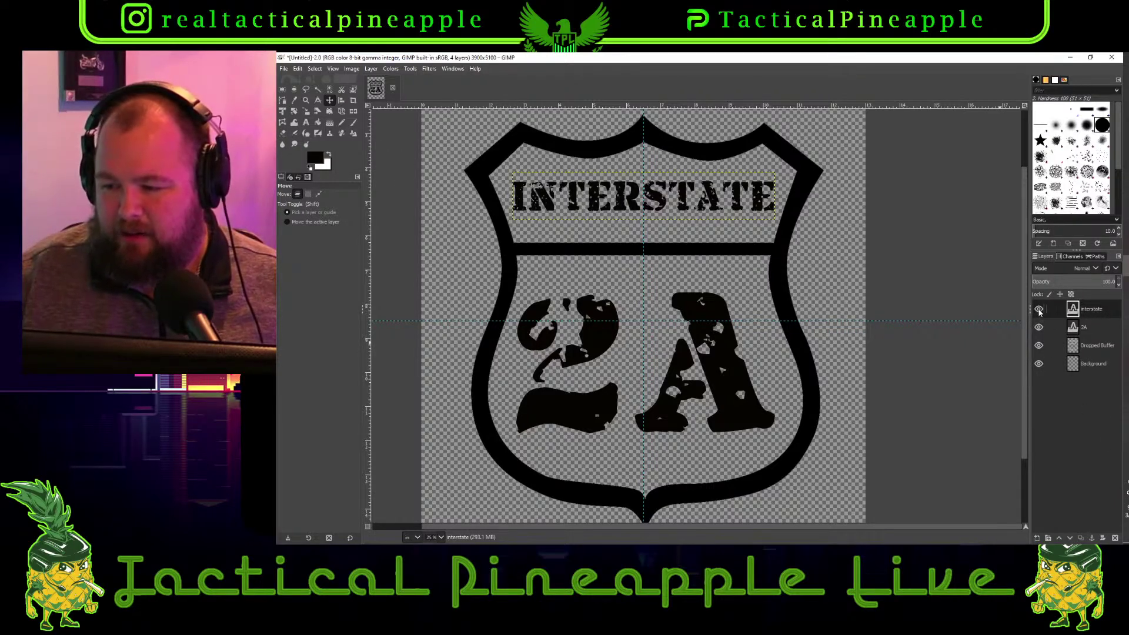
Hide the "interstate" and "2A" text layers and switch to the Eraser with the 2. Hardness 100 brush
{"action": "left_click", "coordinate": [1039, 310]}
{"action": "left_click", "coordinate": [1038, 328]}
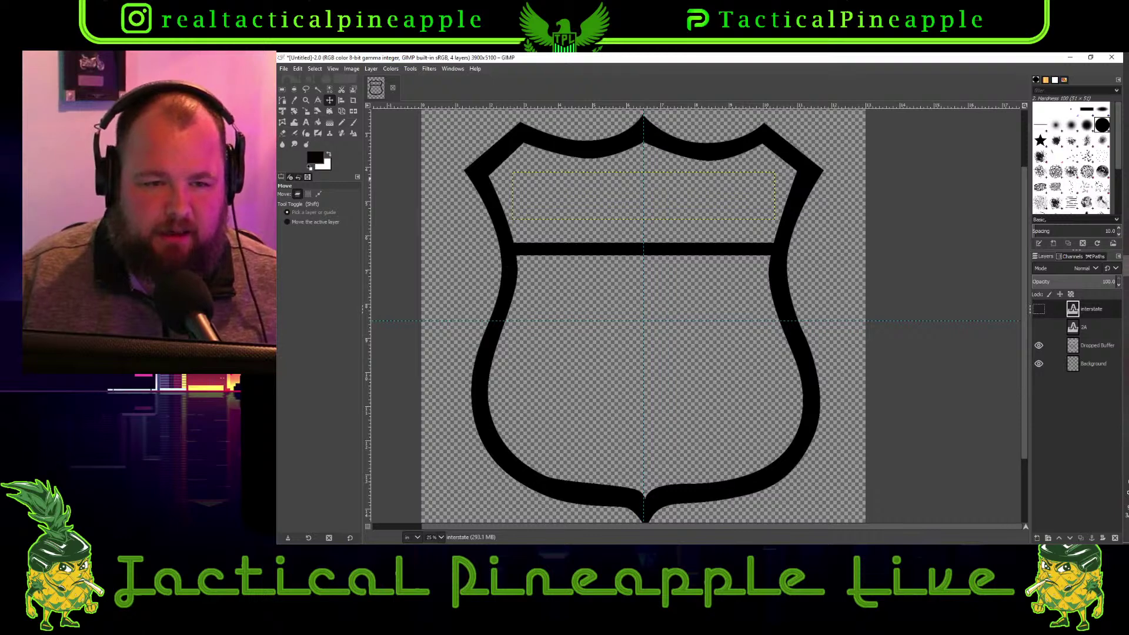
{"action": "left_click", "coordinate": [282, 133]}
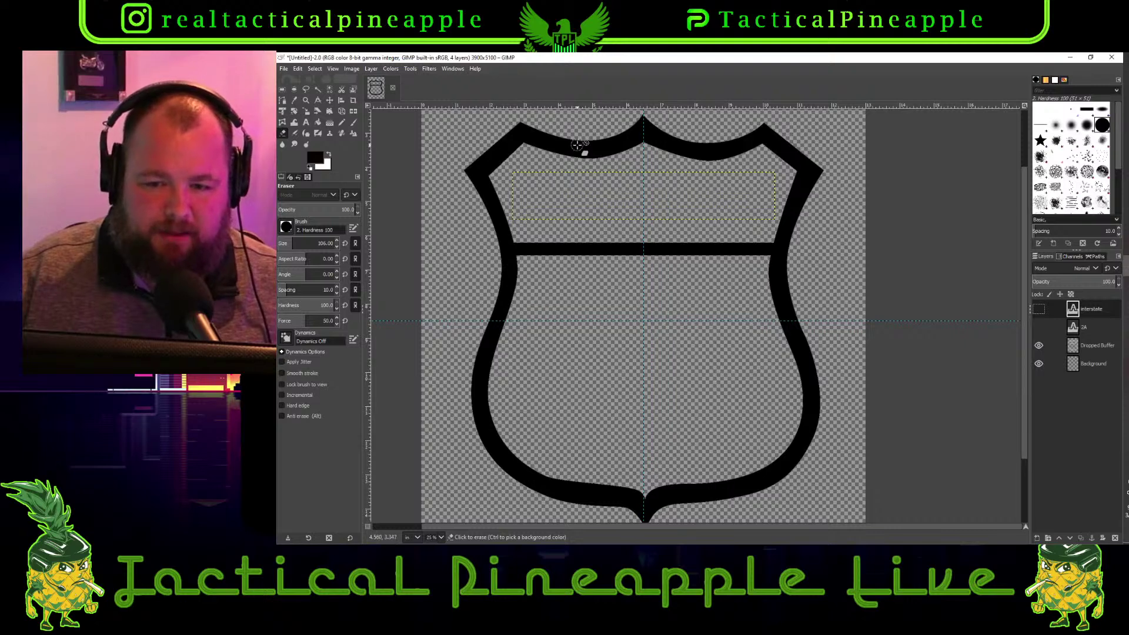
{"action": "left_click", "coordinate": [543, 136]}
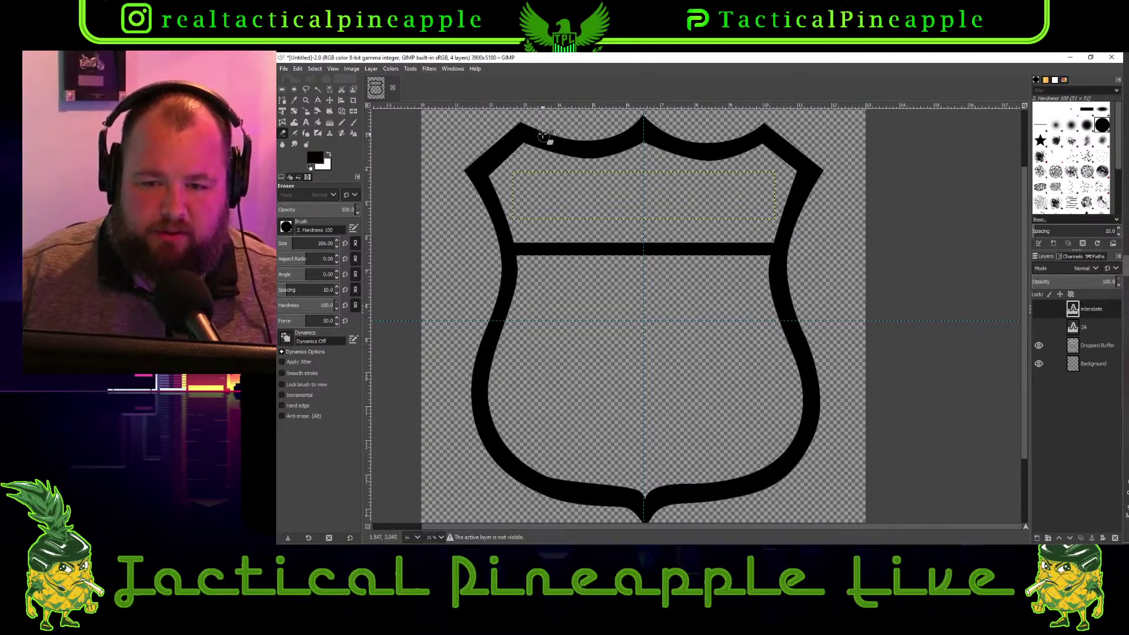
Select the Dropped Buffer layer and rename it as "badge"
{"action": "left_click", "coordinate": [1073, 348]}
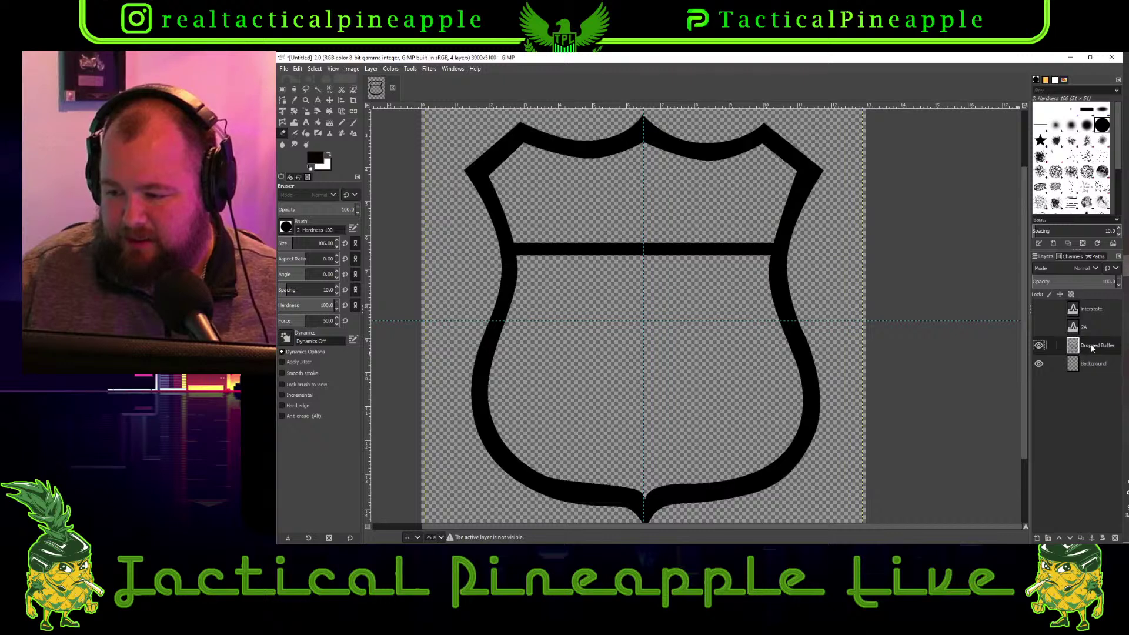
{"action": "double_click", "coordinate": [1095, 347]}
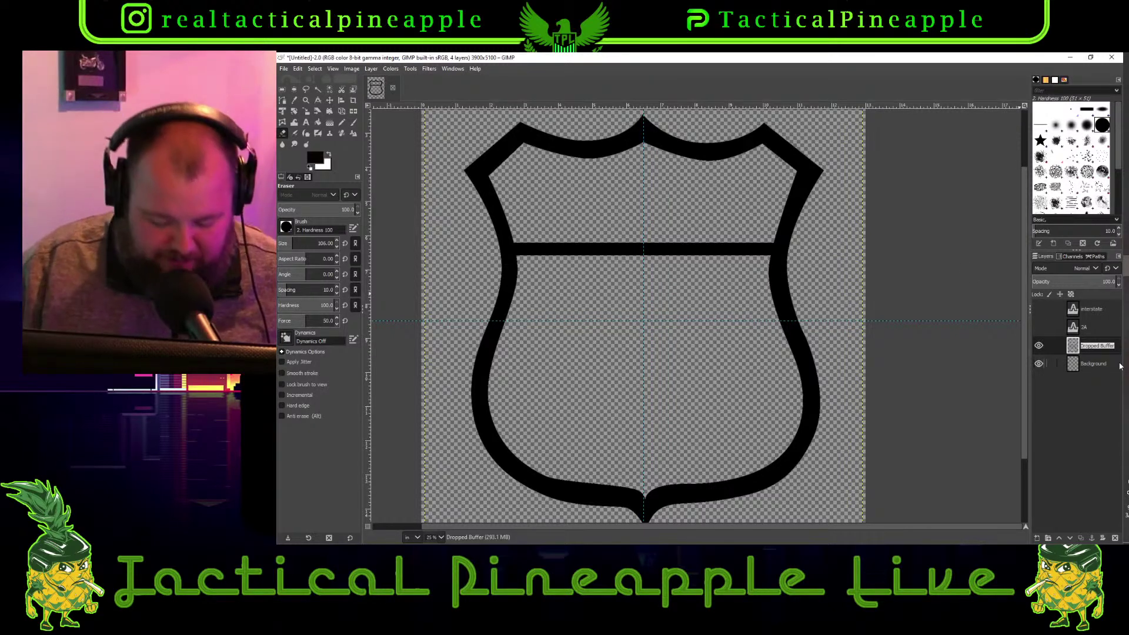
{"action": "type", "text": "badge"}
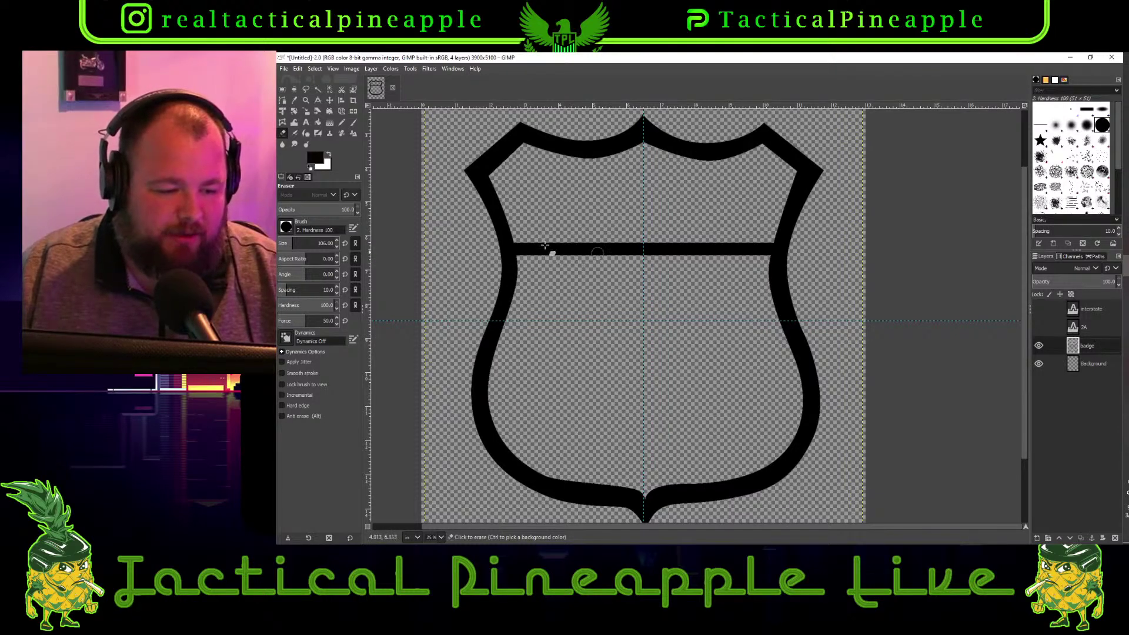
Erase small round notches along both edges of the shield's top outline, undoing the dab that cuts too deep
{"action": "left_click", "coordinate": [539, 130]}
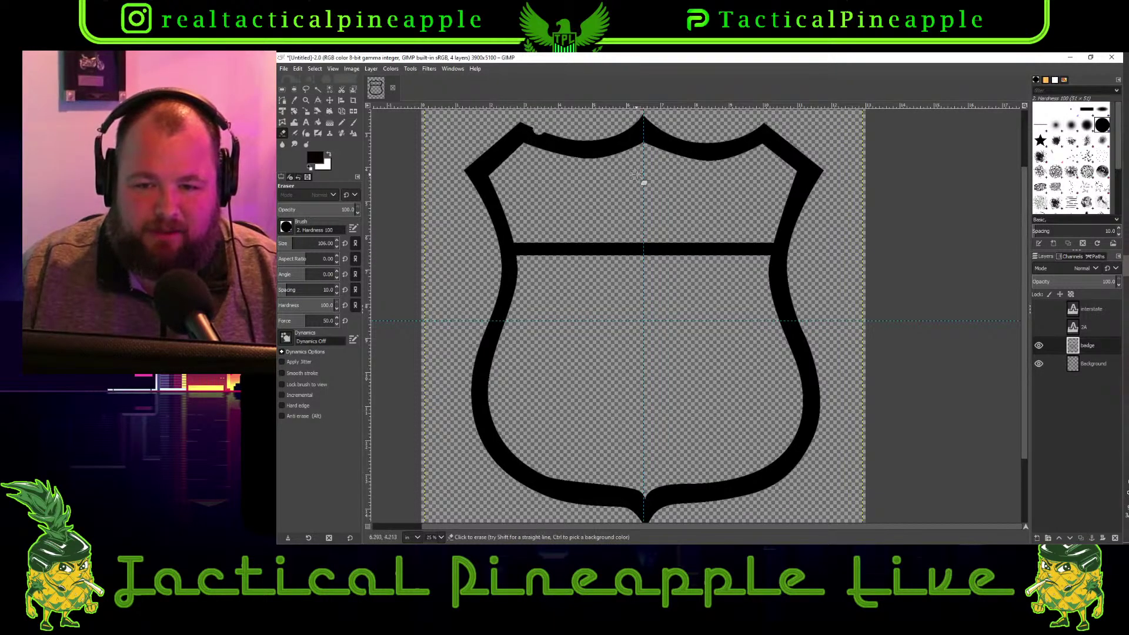
{"action": "left_click", "coordinate": [591, 152]}
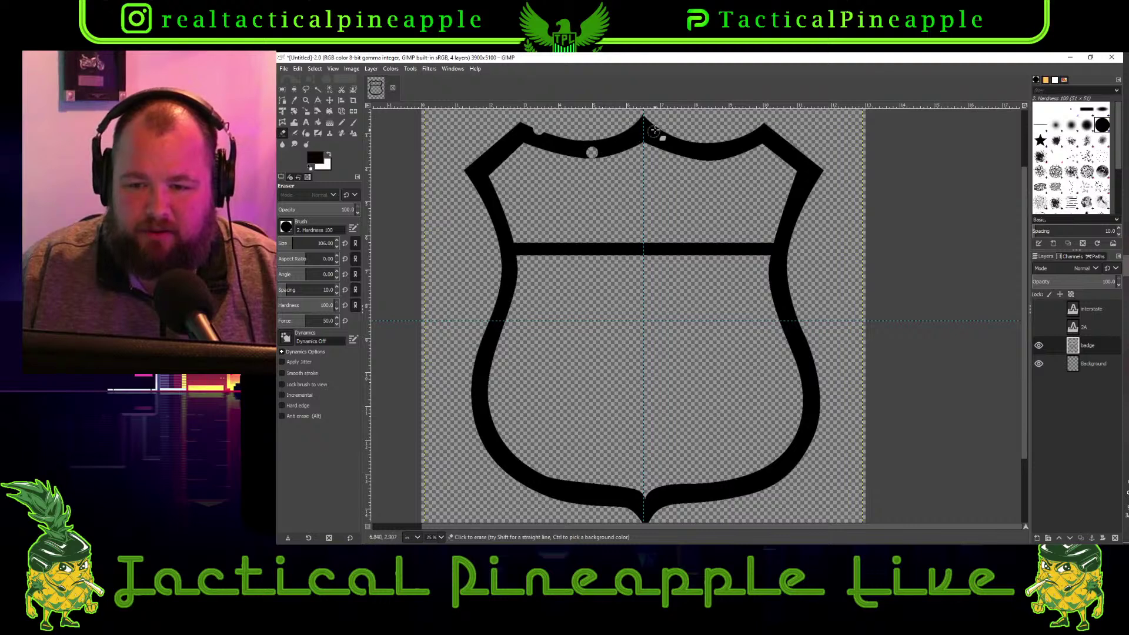
{"action": "key", "text": "ctrl"}
{"action": "key", "text": "ctrl+z"}
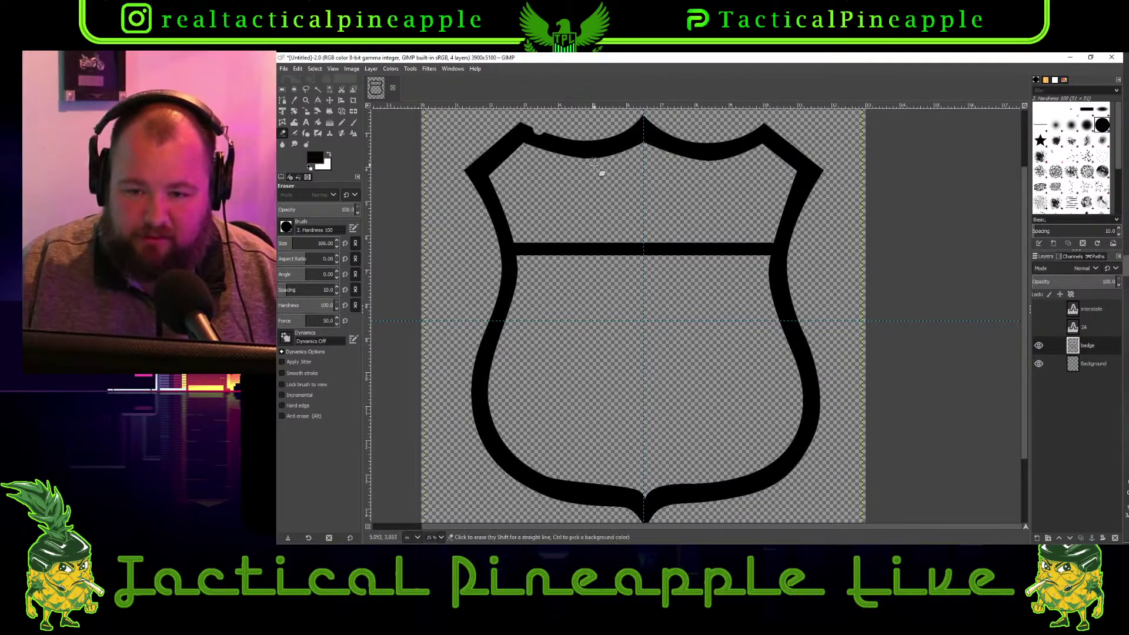
{"action": "left_click", "coordinate": [683, 142]}
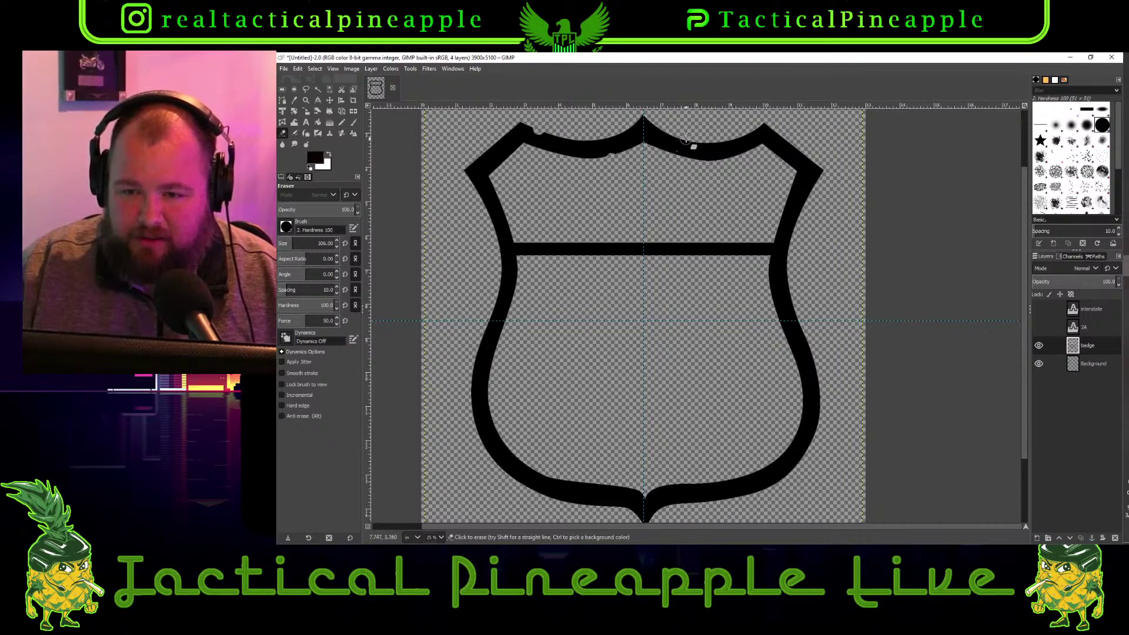
{"action": "left_click", "coordinate": [770, 151]}
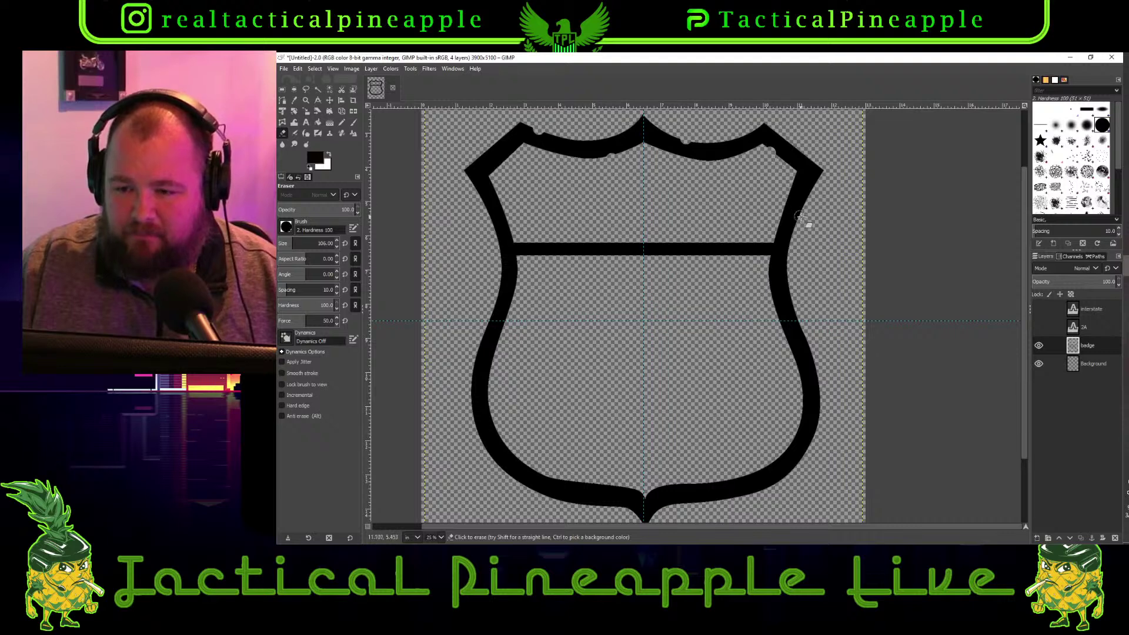
Erase small notches down the right side of the shield outline and around its lower-right curve
{"action": "left_click", "coordinate": [798, 215]}
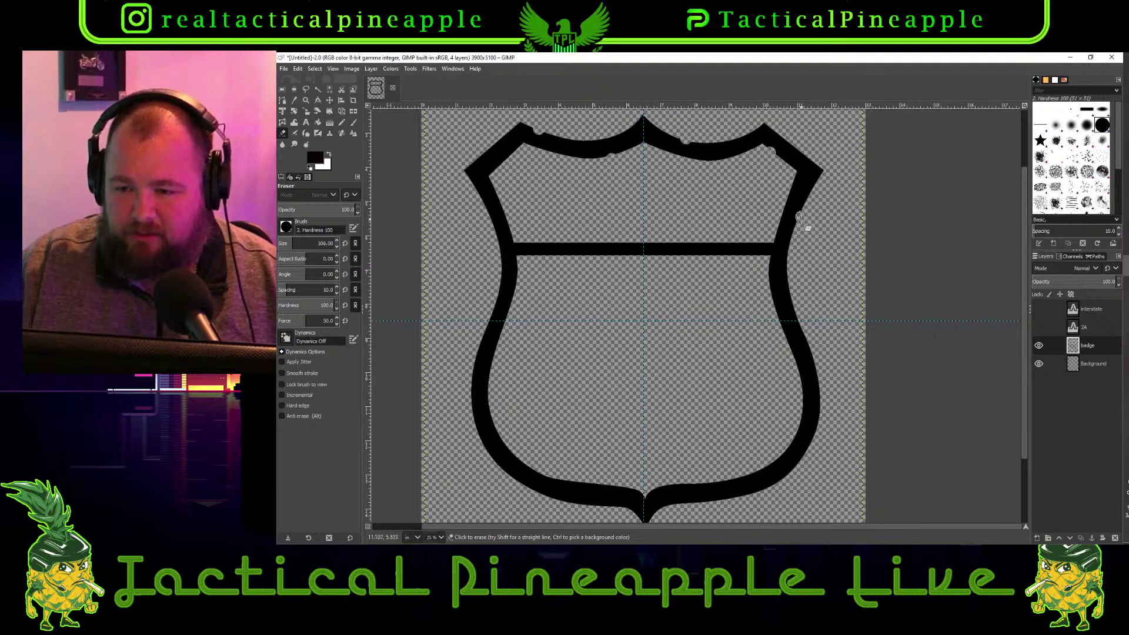
{"action": "left_click", "coordinate": [779, 318]}
{"action": "left_click", "coordinate": [815, 376]}
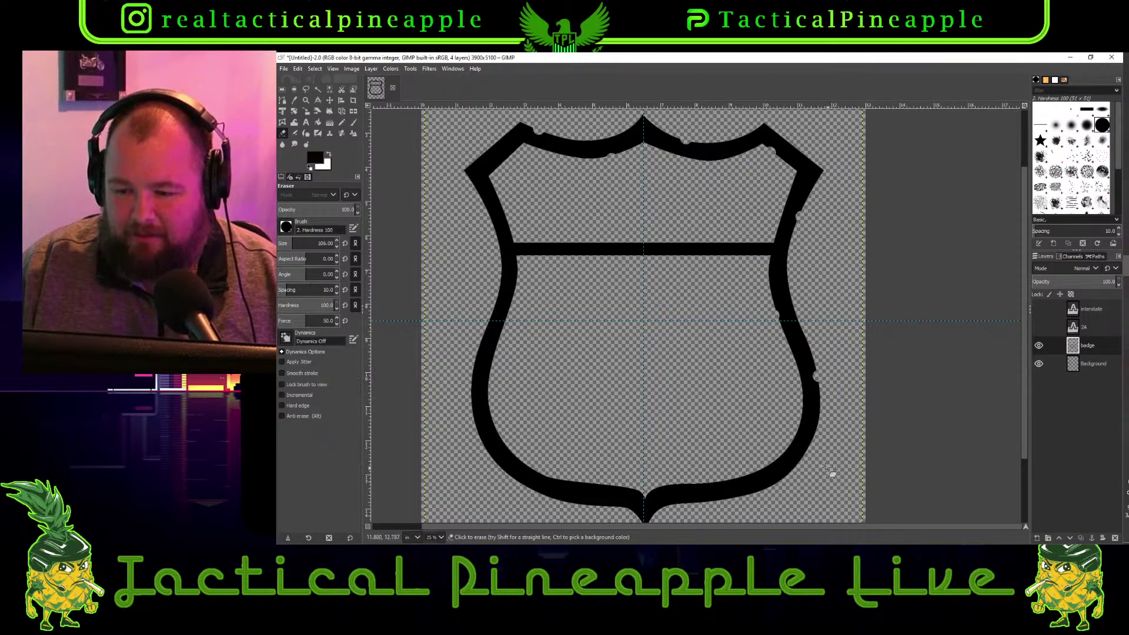
{"action": "left_click", "coordinate": [779, 458]}
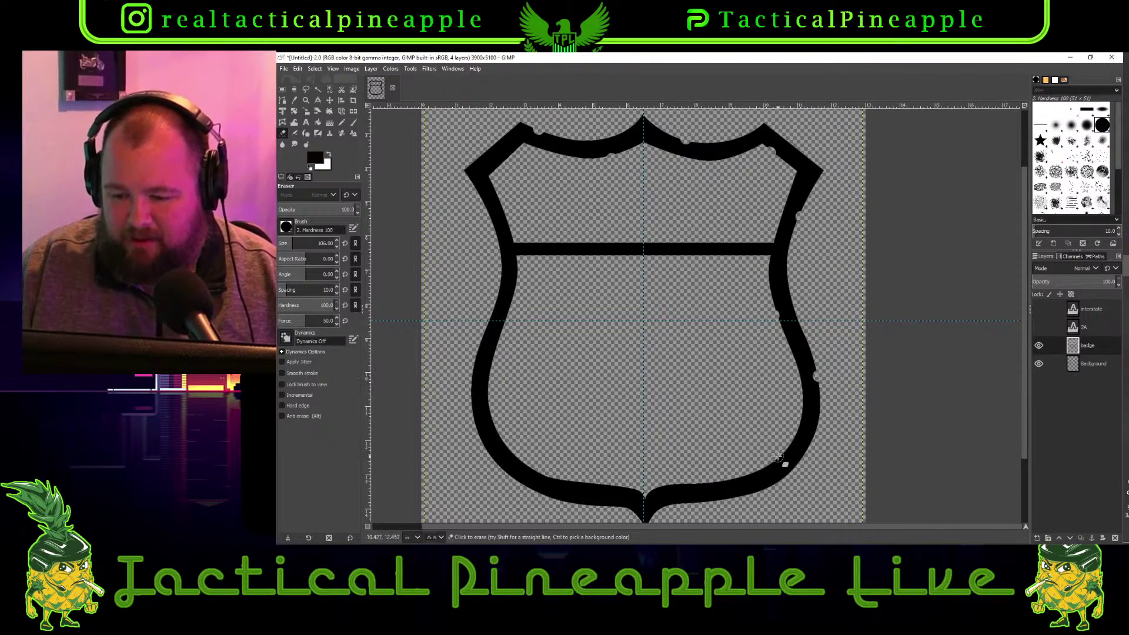
{"action": "left_click", "coordinate": [745, 494]}
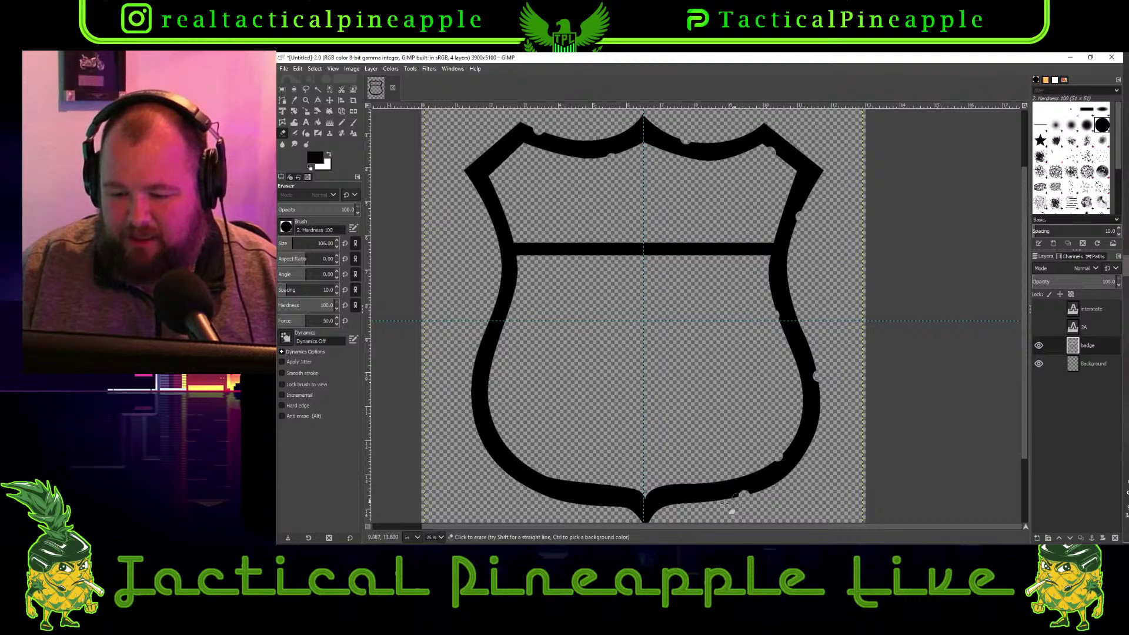
Erase small notches along the shield's lower-left curve, up its left side and at its upper-left corner
{"action": "left_click", "coordinate": [575, 503]}
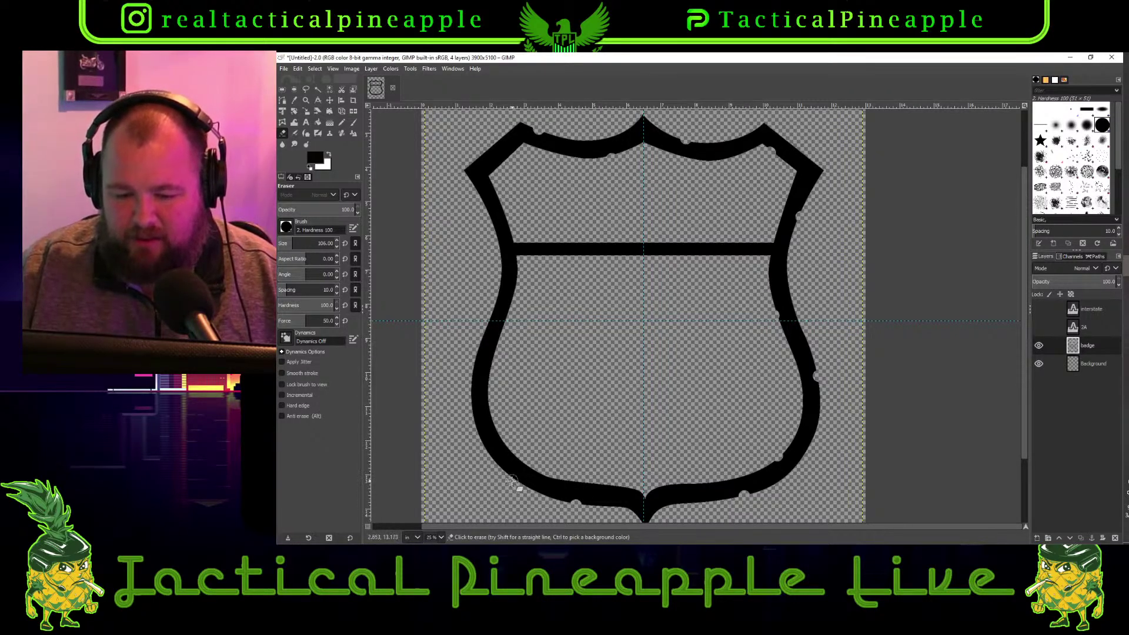
{"action": "left_click", "coordinate": [606, 486]}
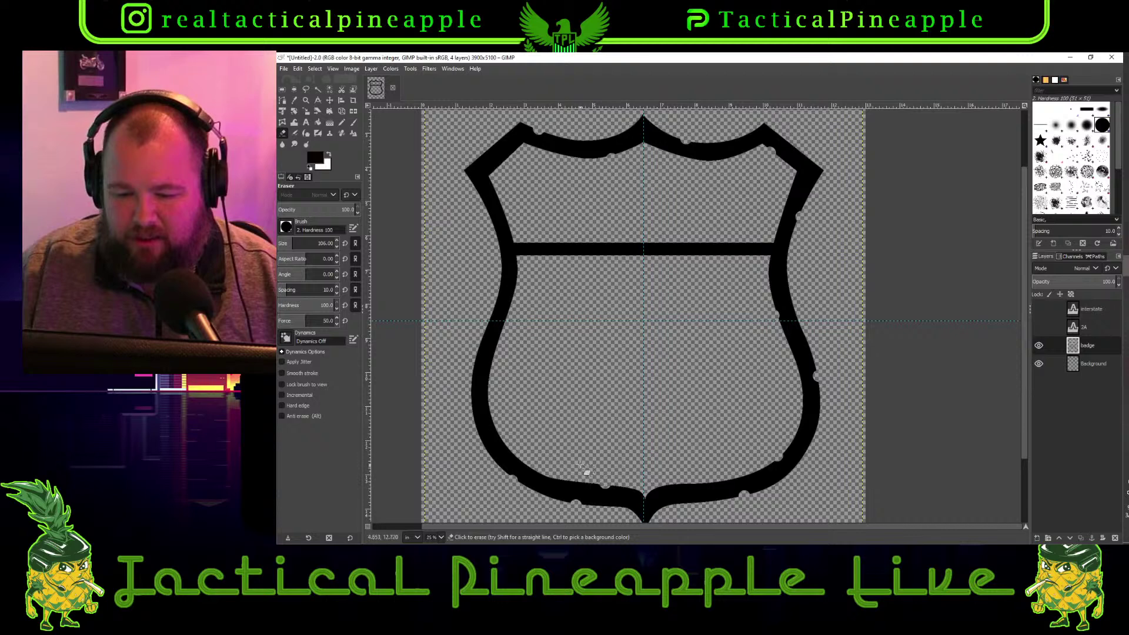
{"action": "left_click", "coordinate": [492, 416]}
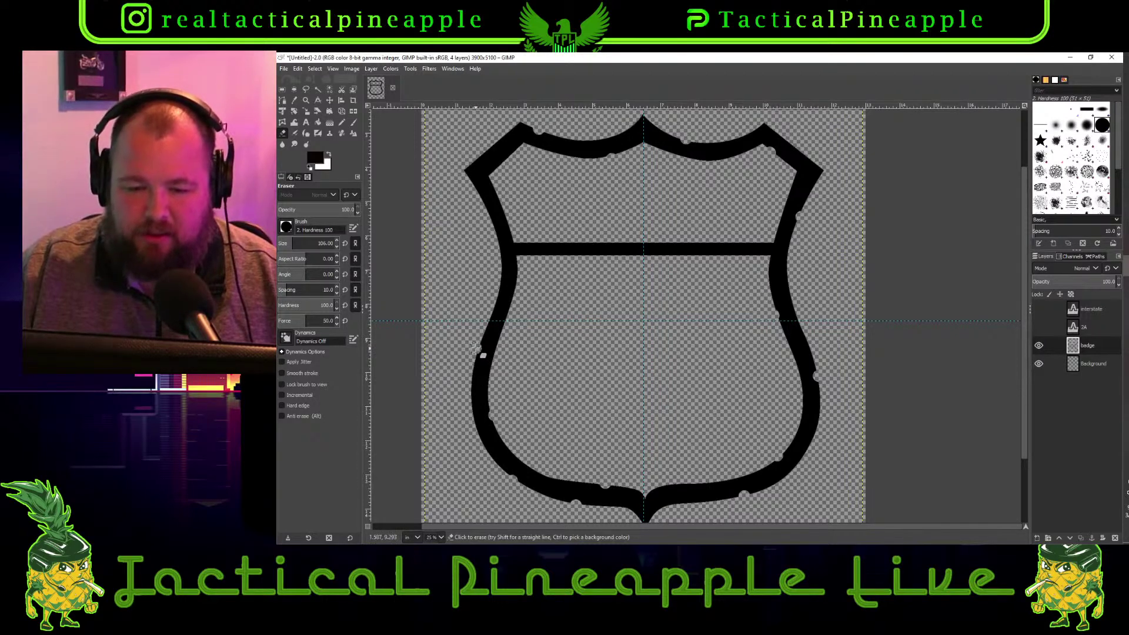
{"action": "left_click", "coordinate": [511, 293]}
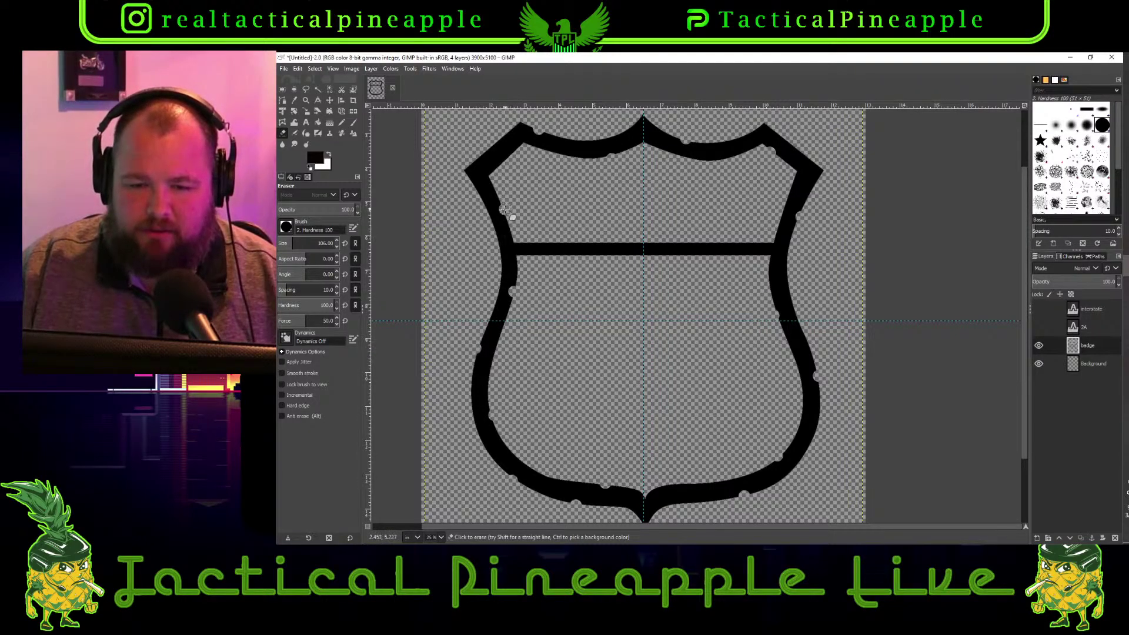
{"action": "left_click", "coordinate": [472, 167]}
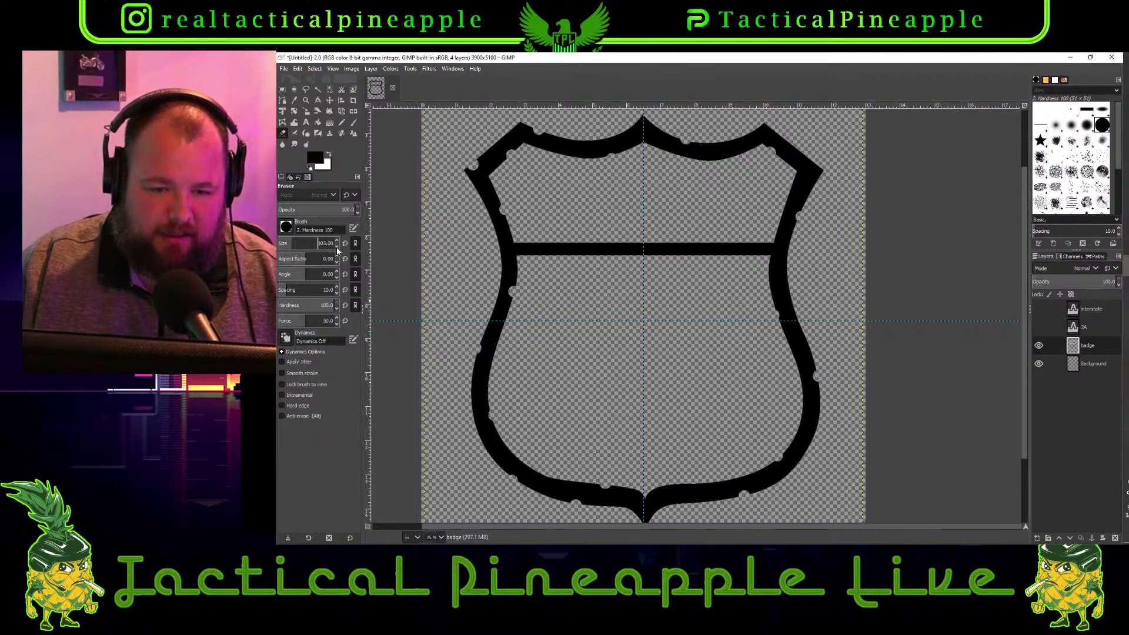
Set the eraser size to 58 and erase smaller notches along the shield's top outline and upper-right side
{"action": "type", "text": "58"}
{"action": "key", "text": "Return"}
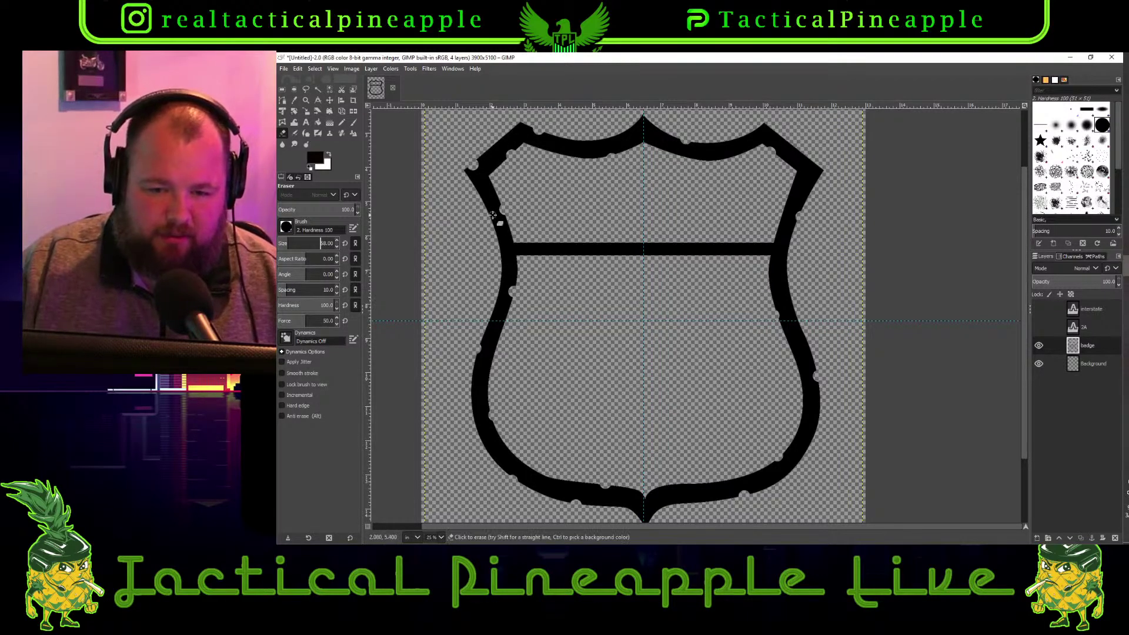
{"action": "left_click", "coordinate": [491, 150]}
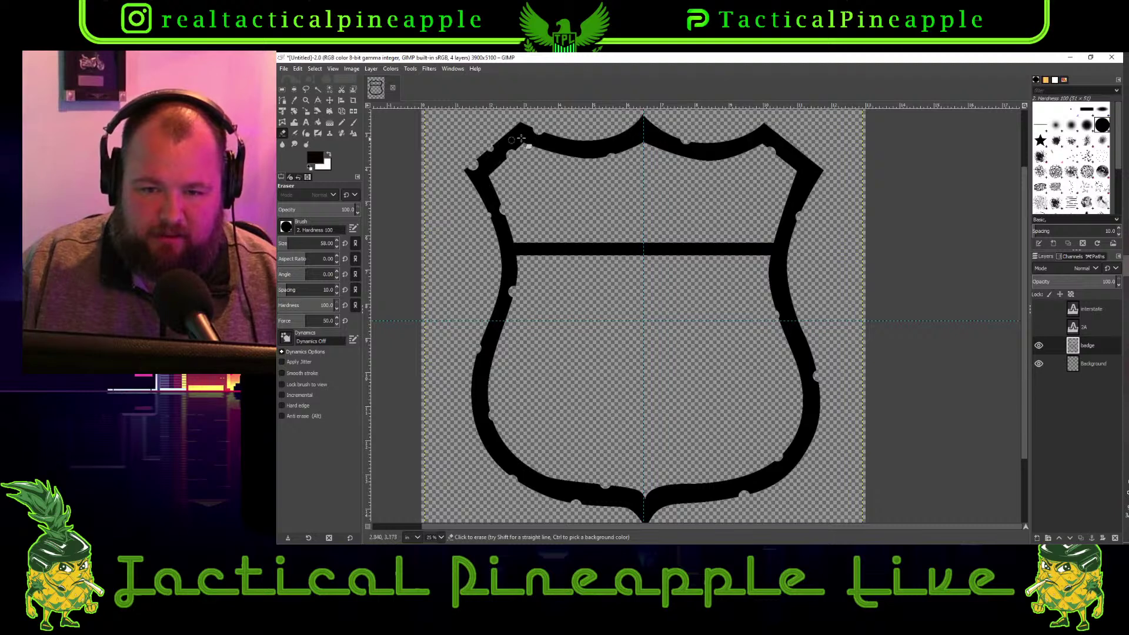
{"action": "left_click", "coordinate": [561, 140]}
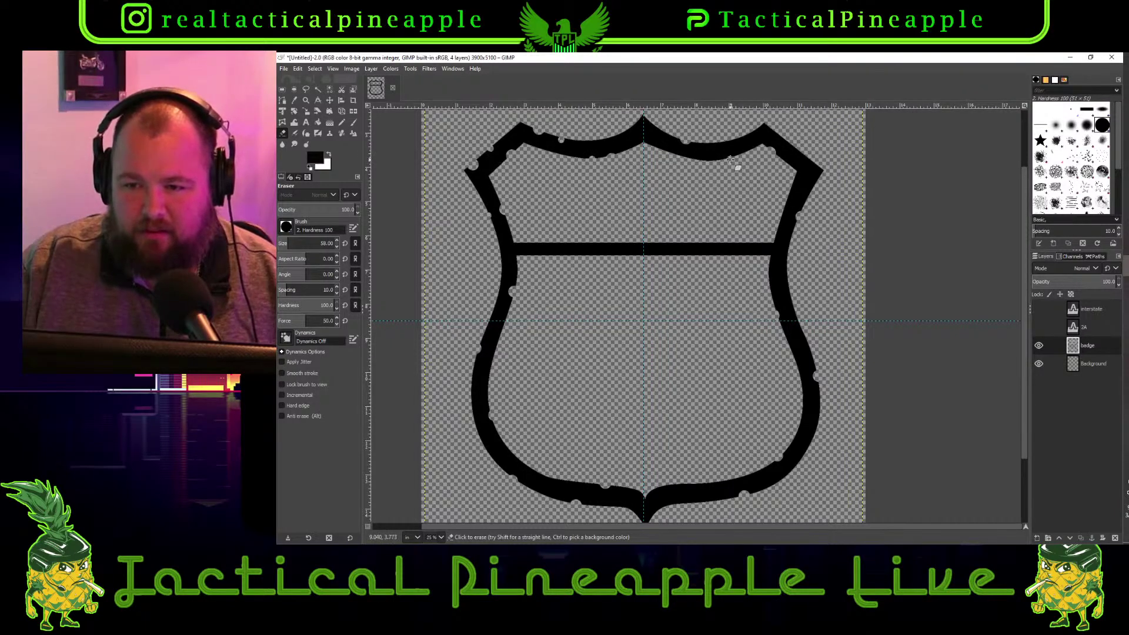
{"action": "left_click", "coordinate": [777, 226]}
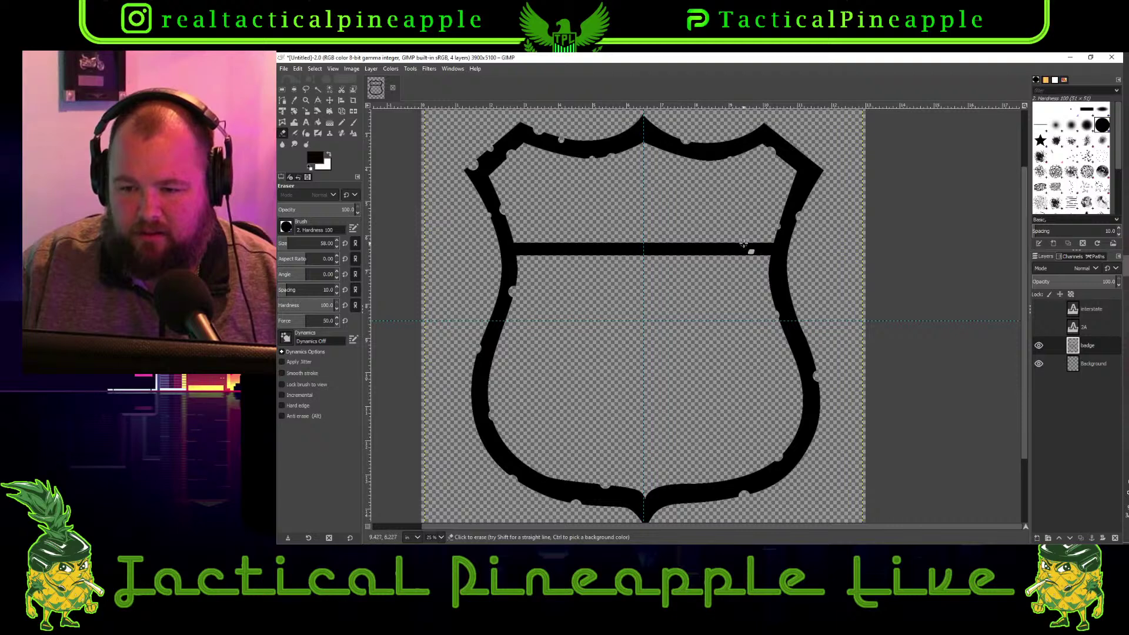
Erase small notches spaced along the upper and lower edges of the shield's horizontal crossbar
{"action": "left_click", "coordinate": [743, 244]}
{"action": "left_click", "coordinate": [680, 257]}
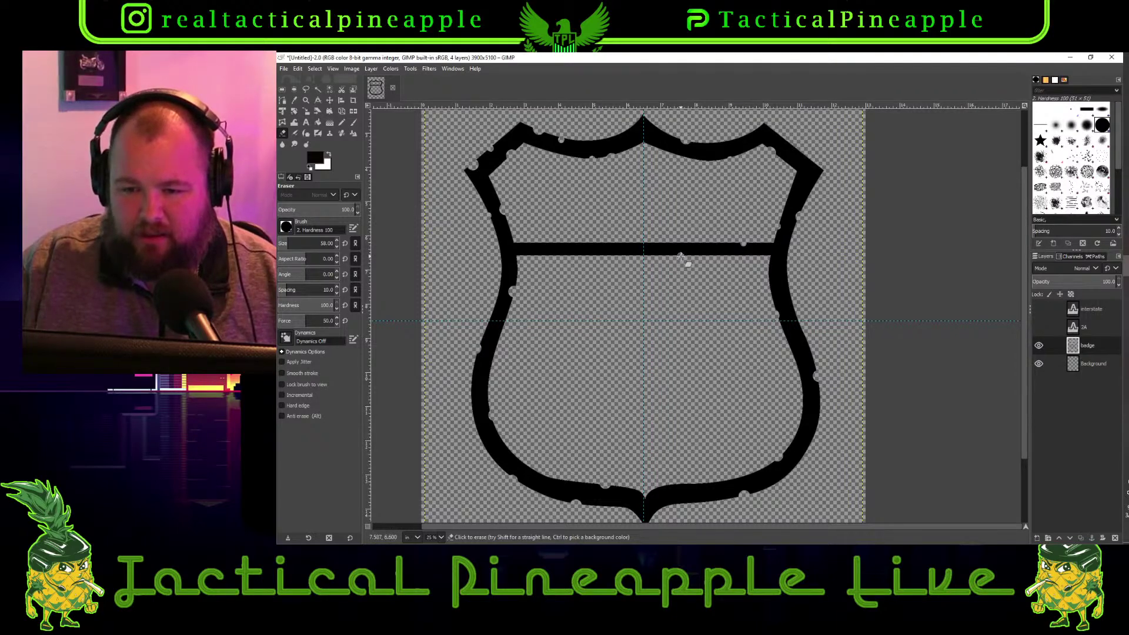
{"action": "left_click", "coordinate": [594, 245]}
{"action": "left_click", "coordinate": [549, 257]}
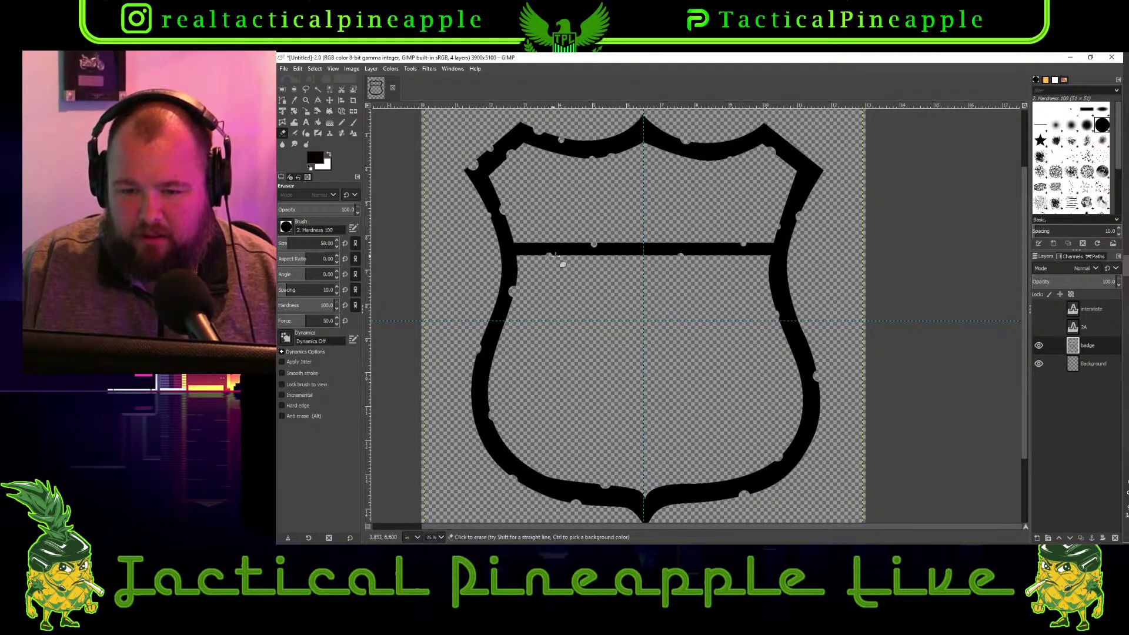
Erase small notches around the shield's lower-right curve and along the inner edge near its bottom point
{"action": "left_click", "coordinate": [810, 442]}
{"action": "left_click", "coordinate": [754, 474]}
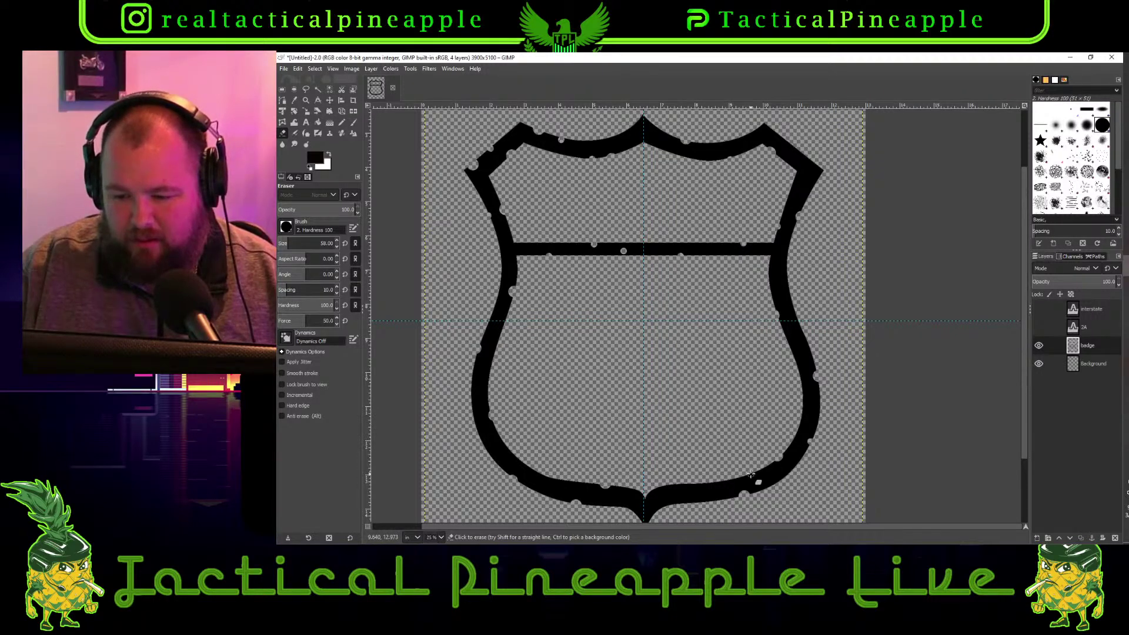
{"action": "left_click", "coordinate": [674, 487]}
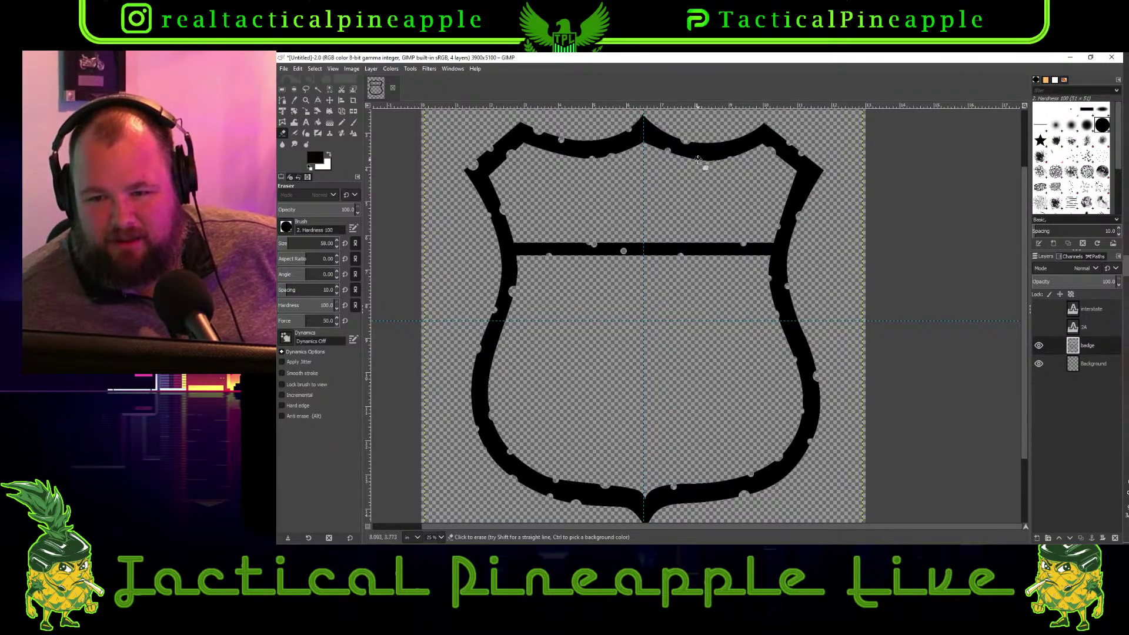
Set the eraser size to 23 and show the 2A layer with the badge layer hidden
{"action": "left_click", "coordinate": [337, 246]}
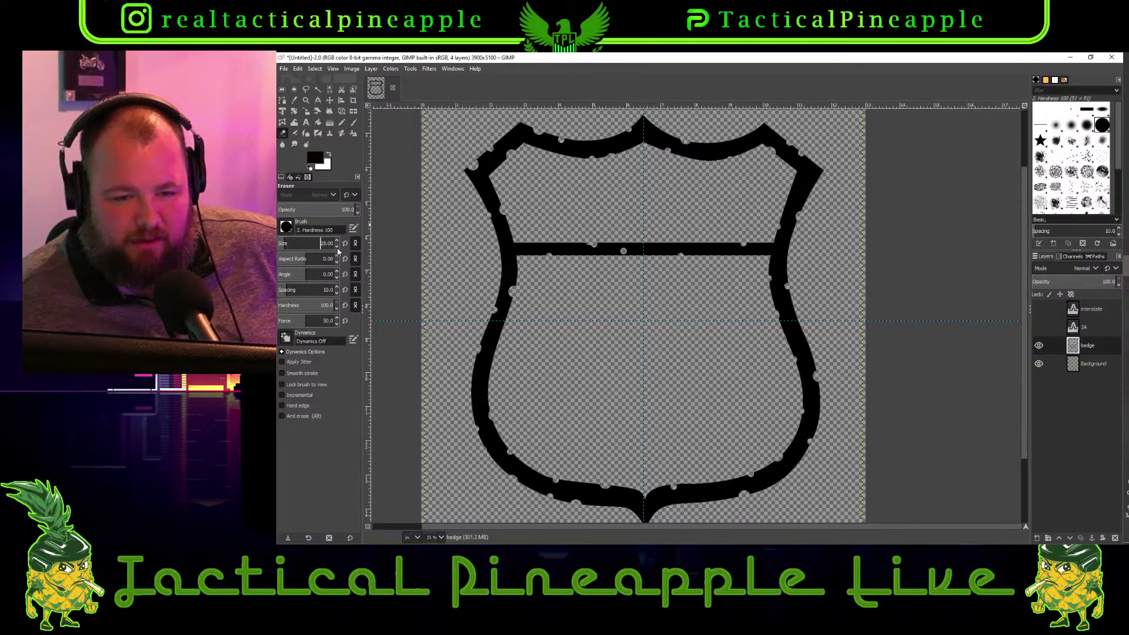
{"action": "left_click", "coordinate": [336, 246]}
{"action": "left_click", "coordinate": [1038, 328]}
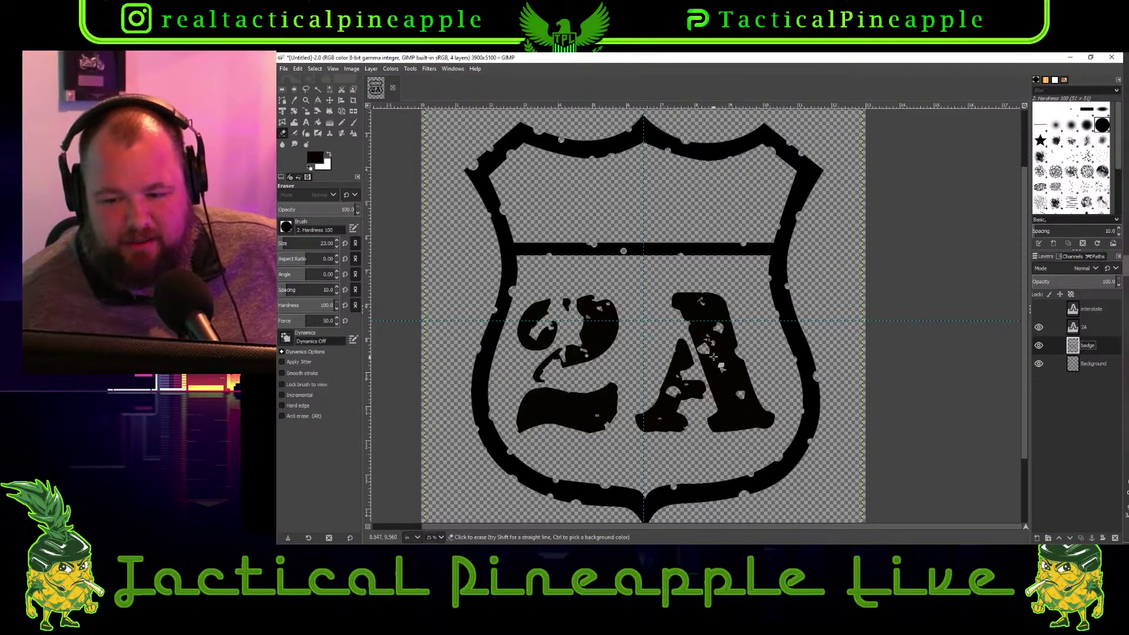
{"action": "left_click", "coordinate": [713, 356]}
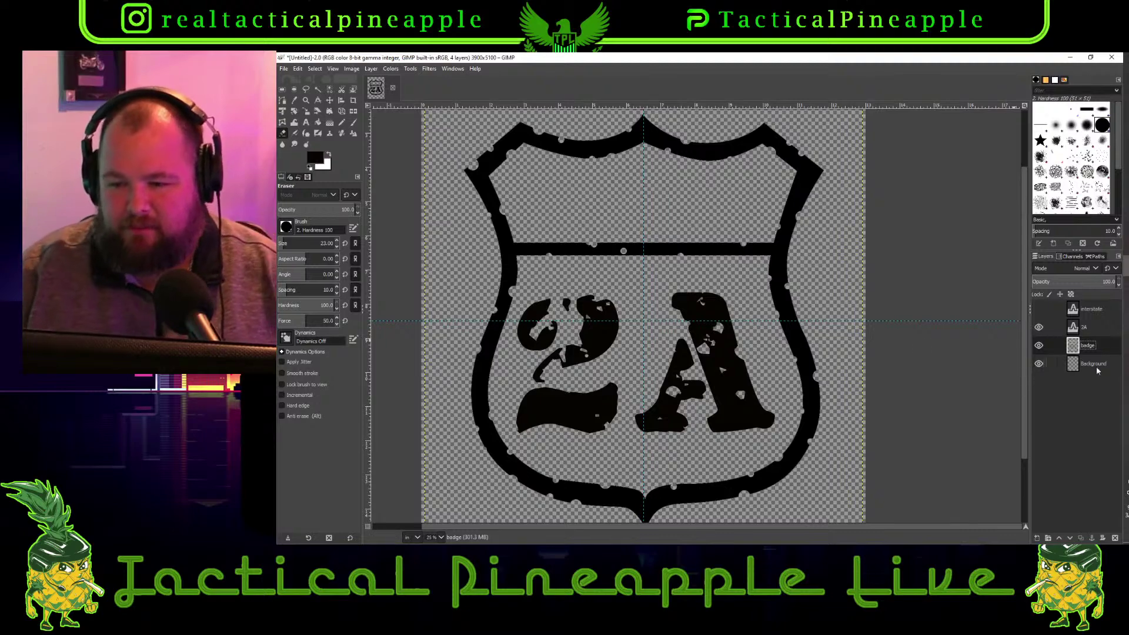
{"action": "left_click", "coordinate": [1038, 345]}
{"action": "scroll", "coordinate": [720, 318], "scroll_direction": "up", "scroll_amount": 3}
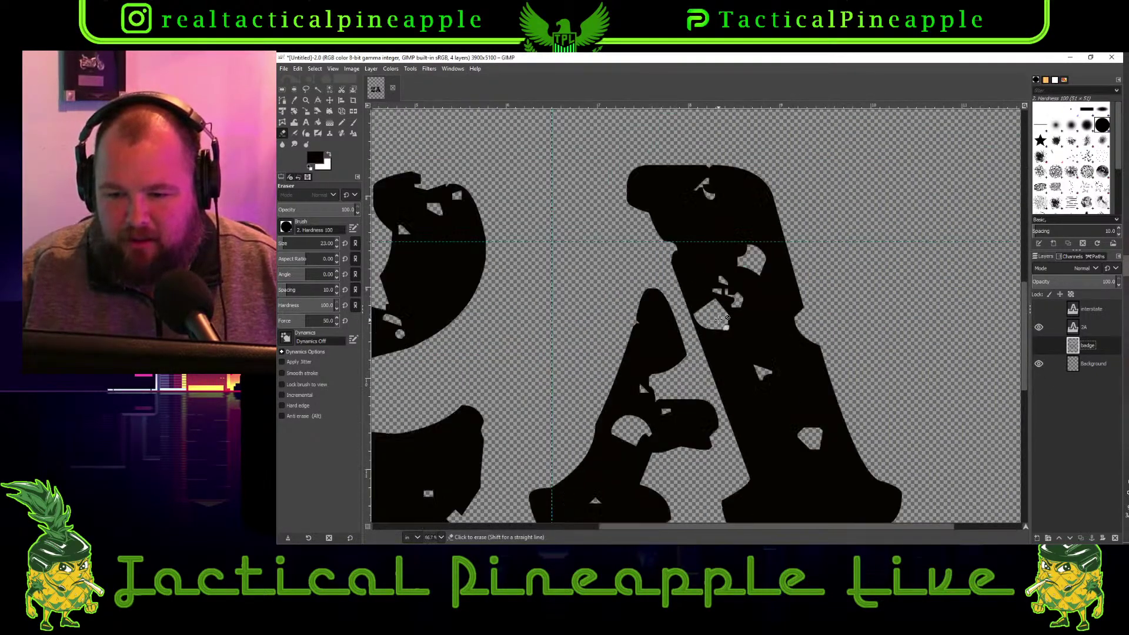
Select the Background layer and change the foreground color to bright red
{"action": "left_click", "coordinate": [1073, 366]}
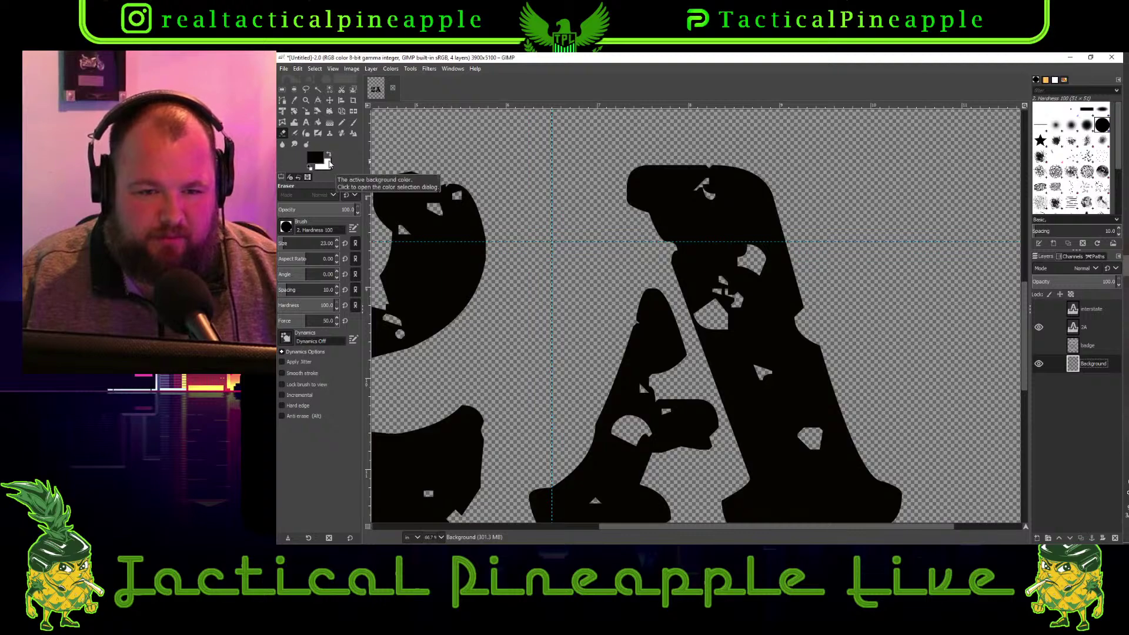
{"action": "left_click", "coordinate": [316, 157]}
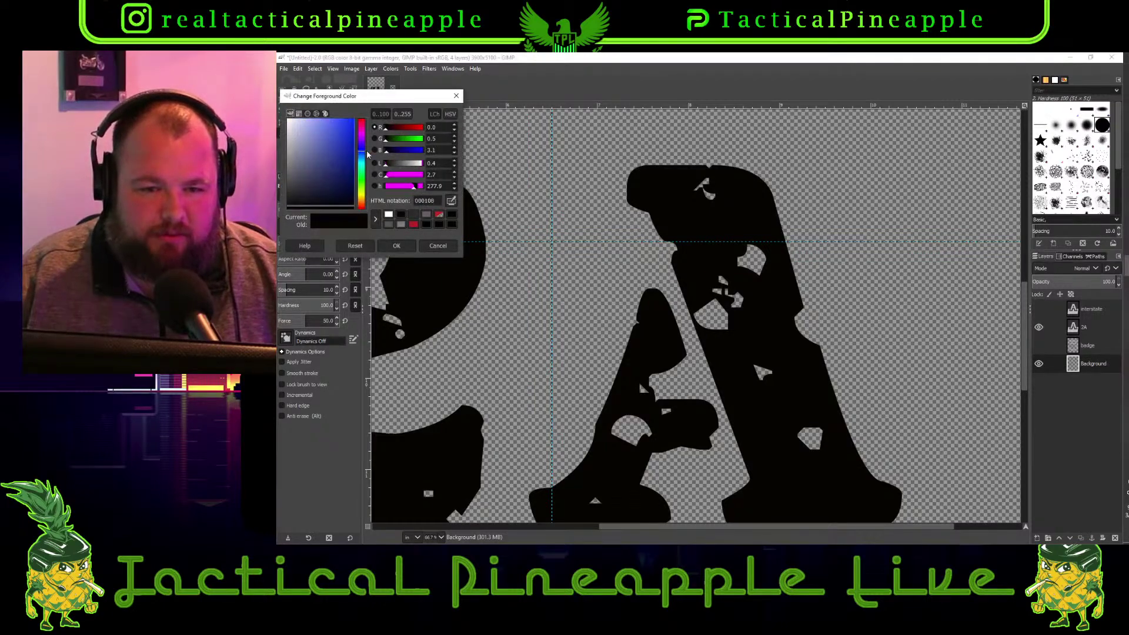
{"action": "left_click_drag", "start_coordinate": [363, 149], "coordinate": [359, 119]}
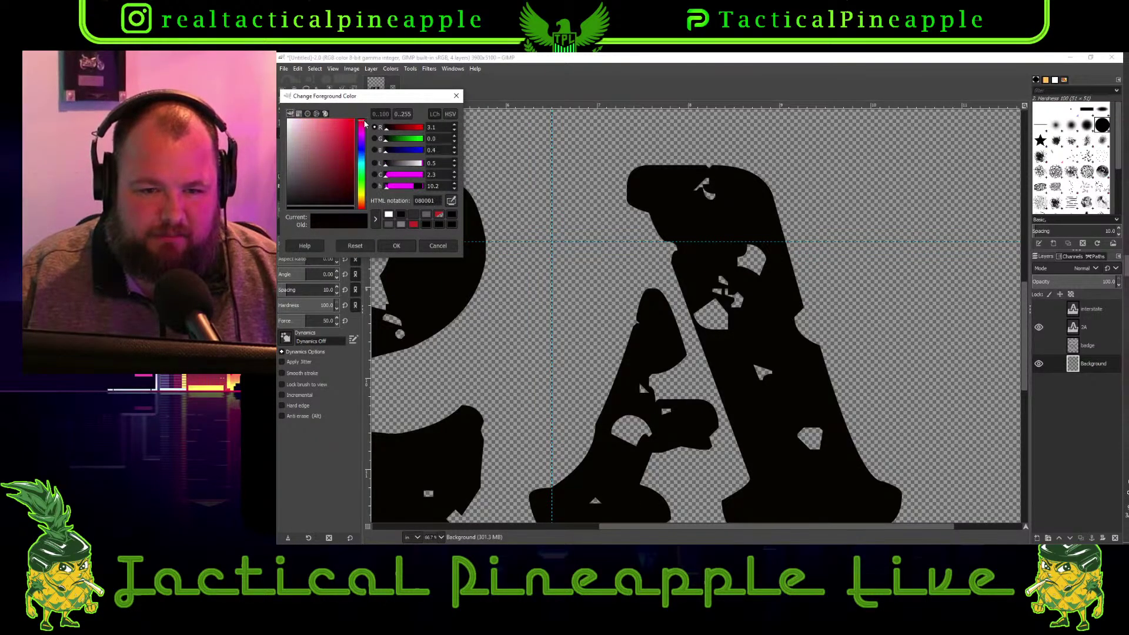
{"action": "left_click", "coordinate": [353, 121]}
{"action": "left_click", "coordinate": [396, 246]}
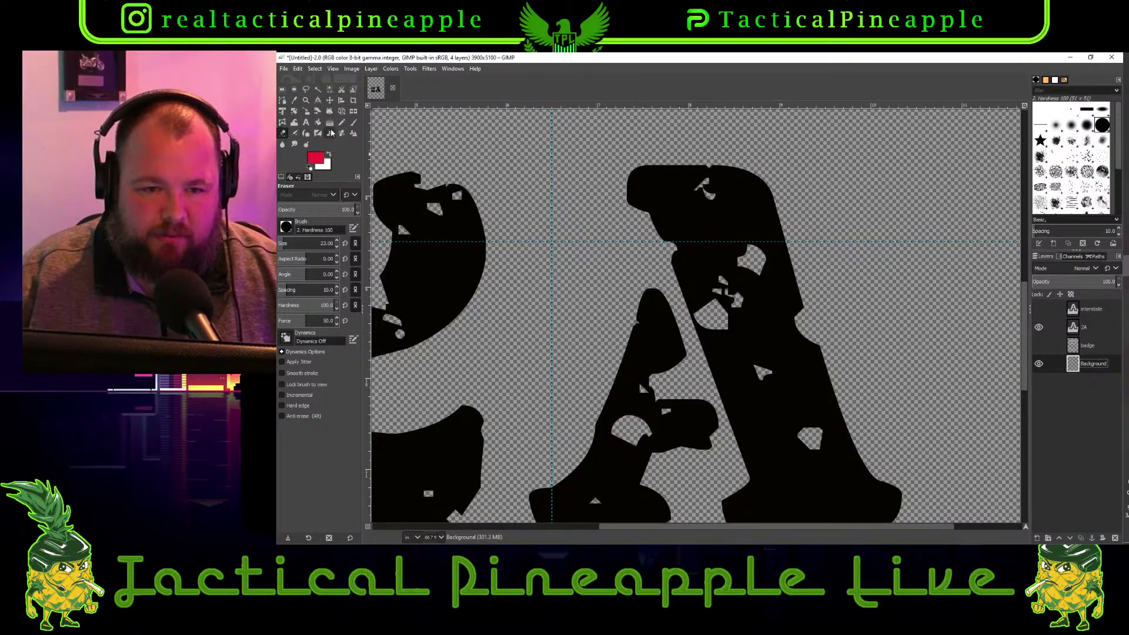
Paint red behind the large hole in the letter A using a Paintbrush of size 75, checking the dab without the lettering
{"action": "left_click", "coordinate": [352, 123]}
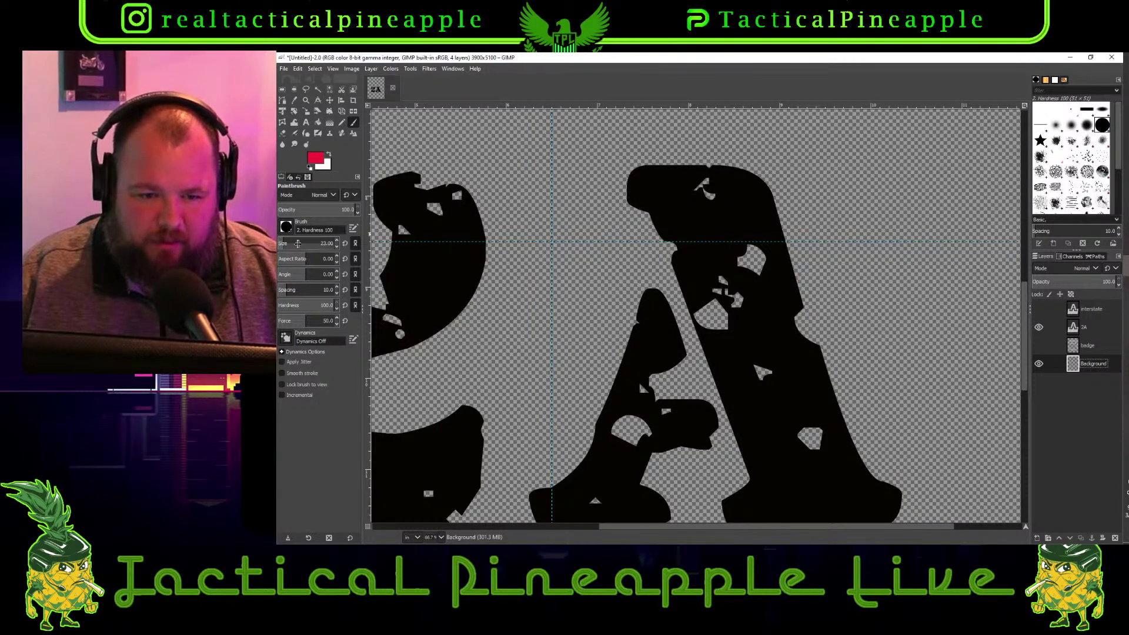
{"action": "left_click_drag", "start_coordinate": [283, 245], "coordinate": [291, 243]}
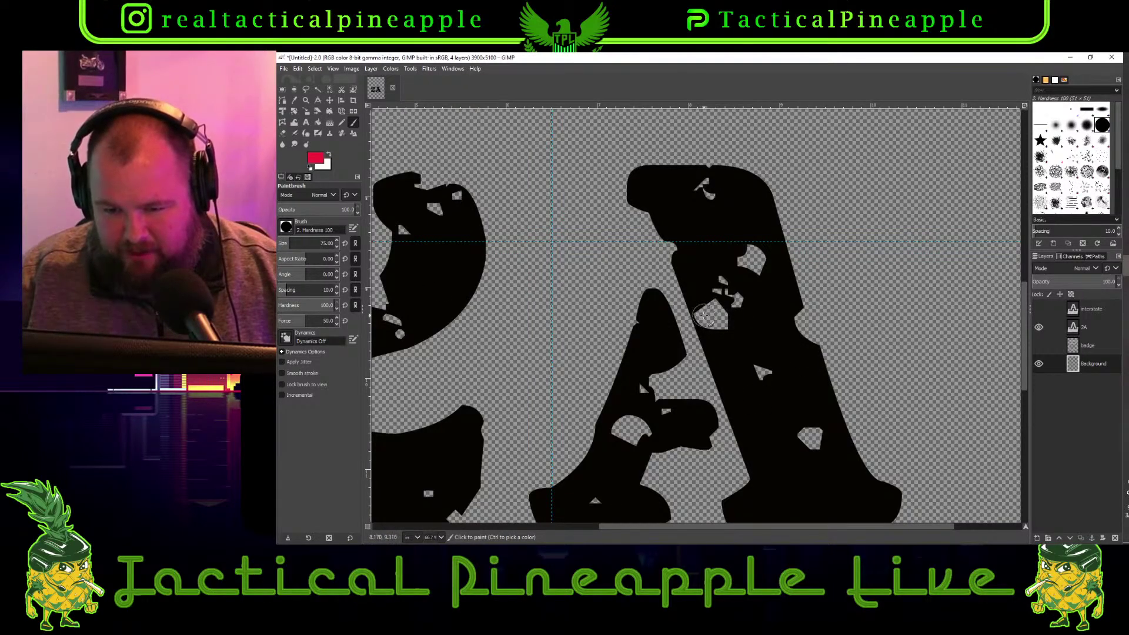
{"action": "mouse_move", "coordinate": [702, 317]}
{"action": "left_mouse_down"}
{"action": "mouse_move", "coordinate": [718, 320]}
{"action": "mouse_move", "coordinate": [712, 302]}
{"action": "left_mouse_up"}
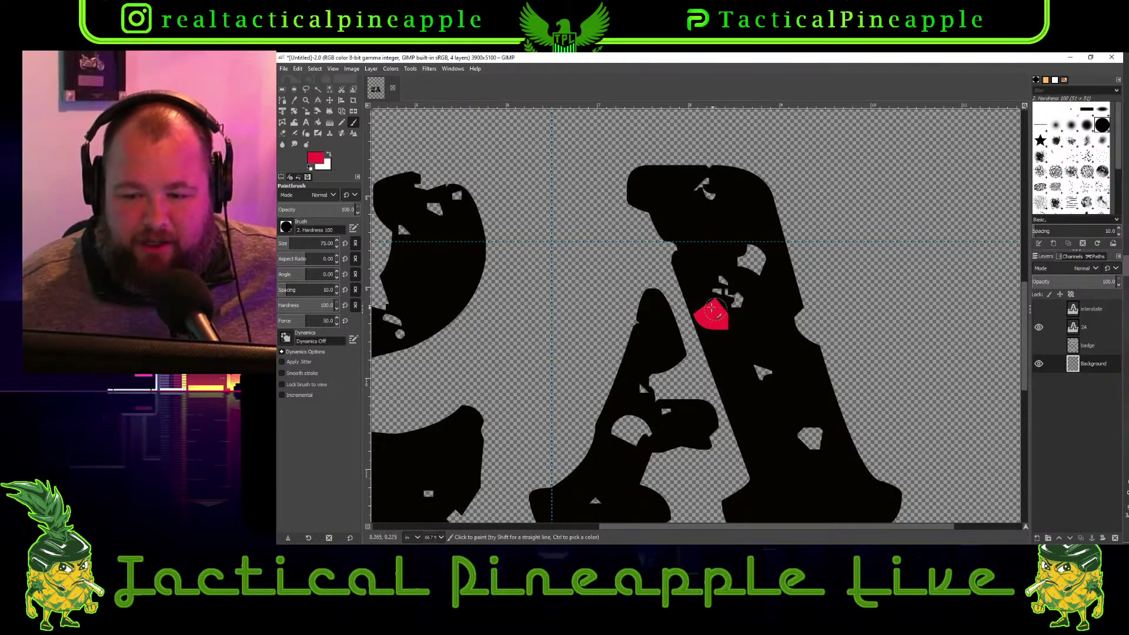
{"action": "left_click", "coordinate": [1038, 327]}
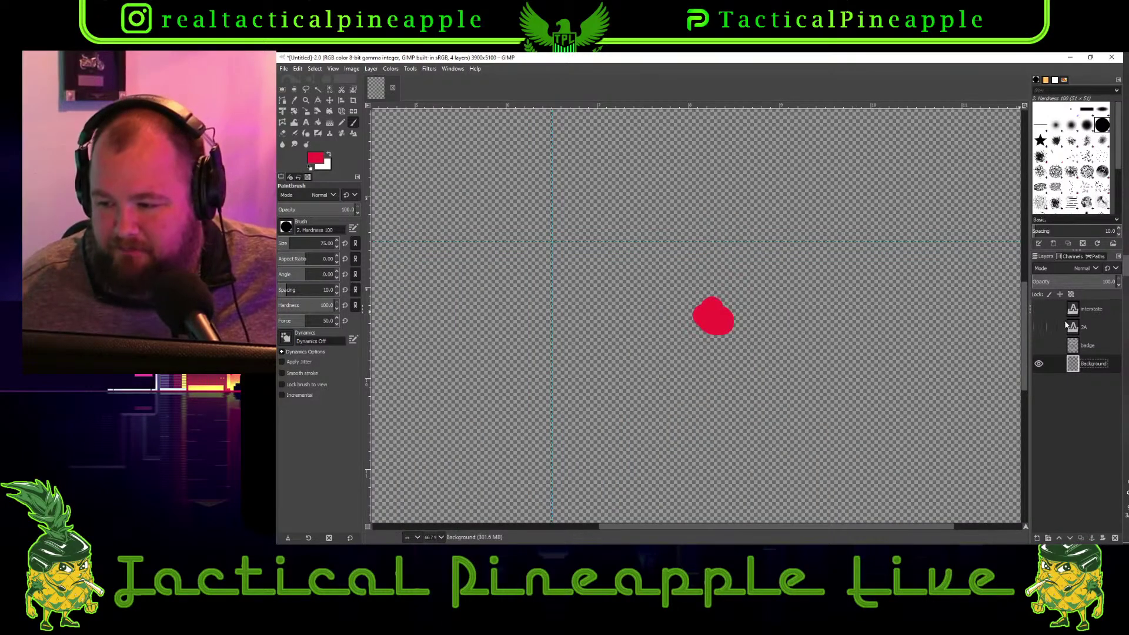
{"action": "left_click", "coordinate": [1039, 327]}
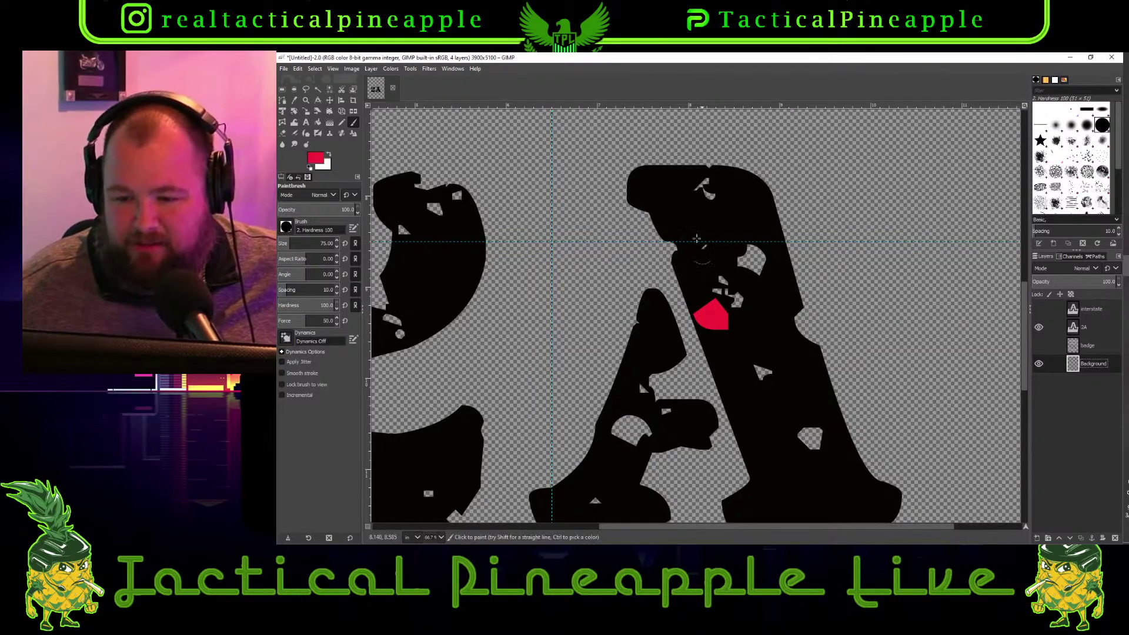
Select the red dab on the Background layer by color
{"action": "left_click", "coordinate": [310, 70]}
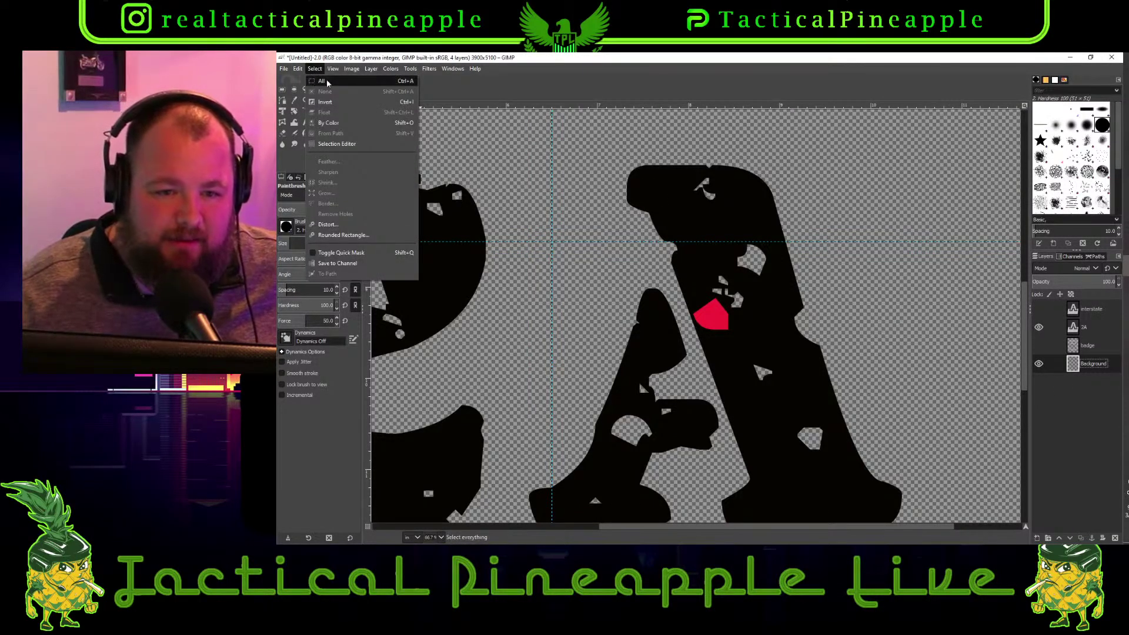
{"action": "left_click", "coordinate": [438, 95]}
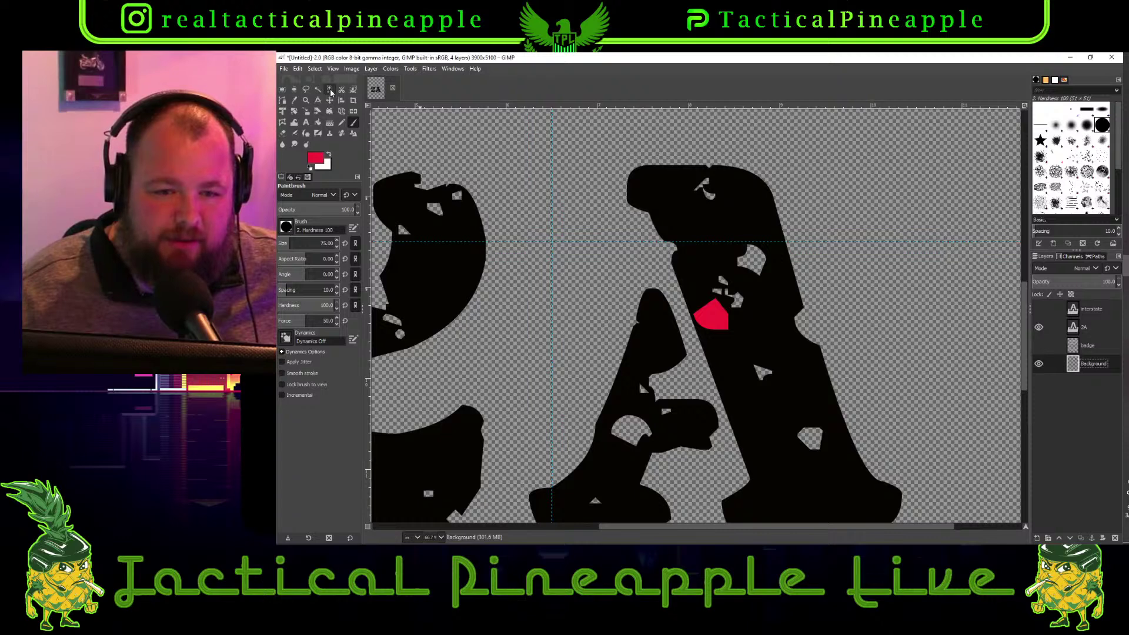
{"action": "left_click", "coordinate": [330, 90]}
{"action": "left_click", "coordinate": [712, 314]}
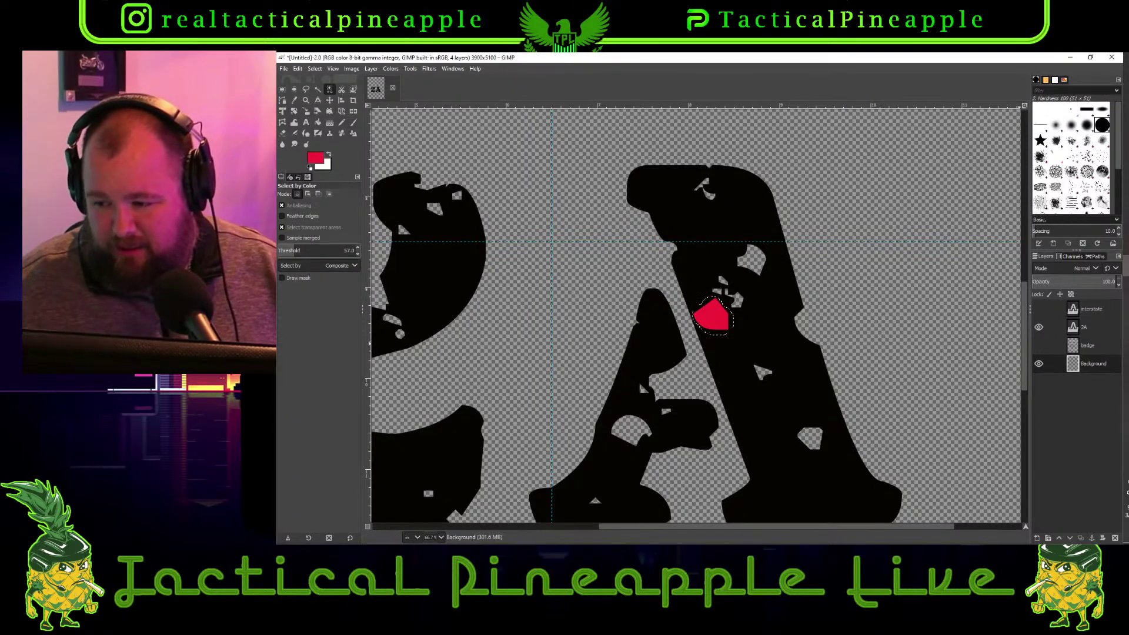
Select the black 2A lettering by color, remove the red beneath it on the Background layer, and hide the 2A layer
{"action": "left_click", "coordinate": [1073, 327]}
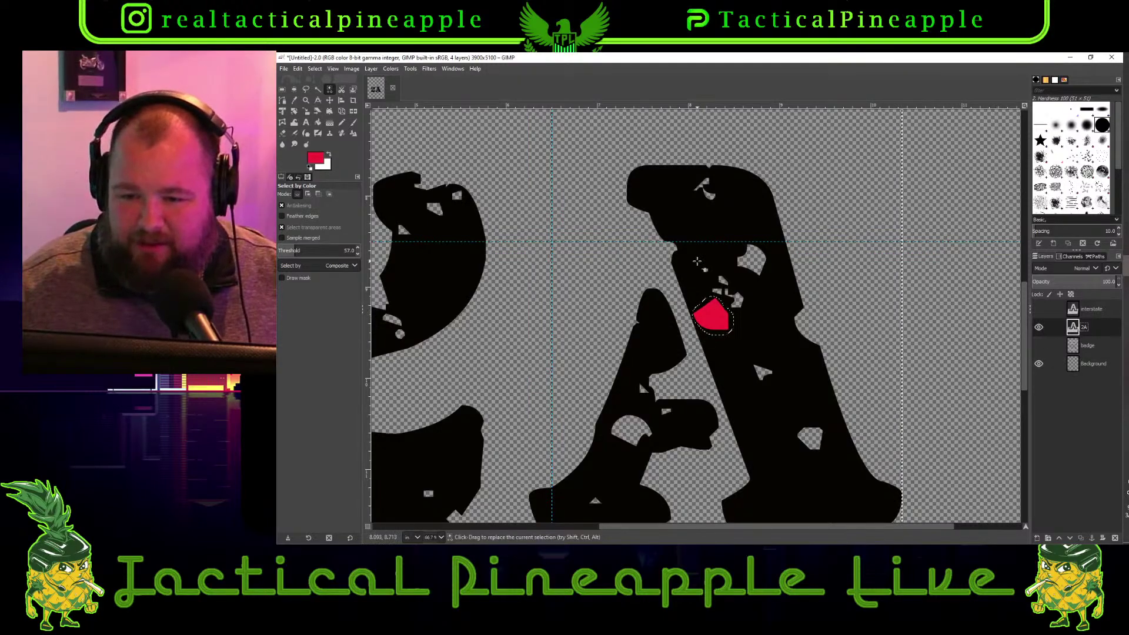
{"action": "left_click", "coordinate": [852, 395]}
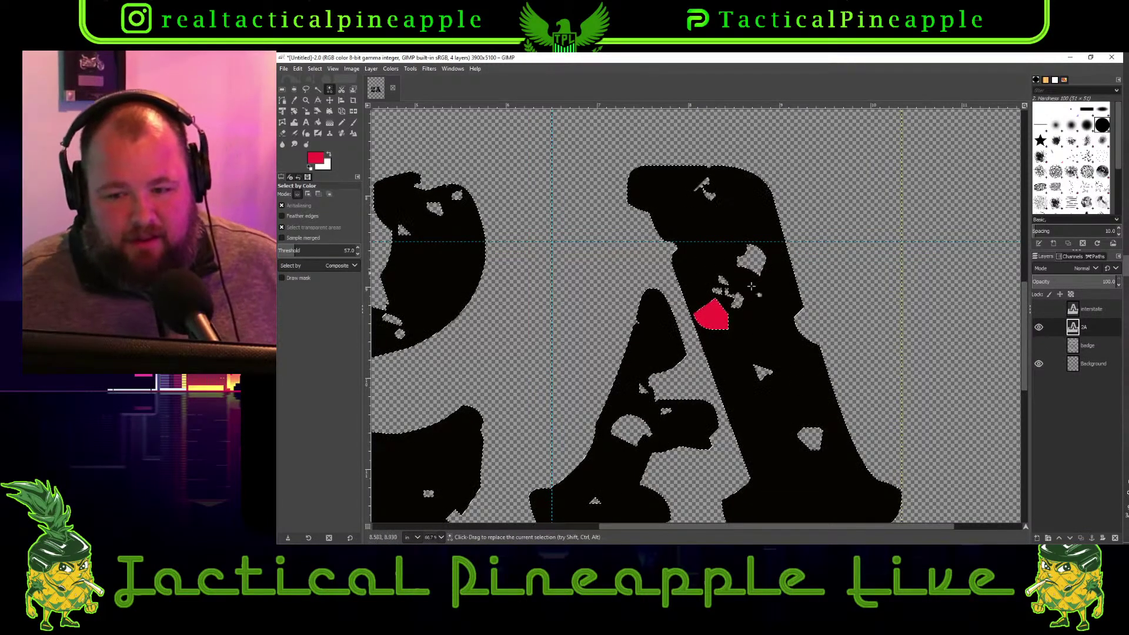
{"action": "left_click", "coordinate": [1085, 362]}
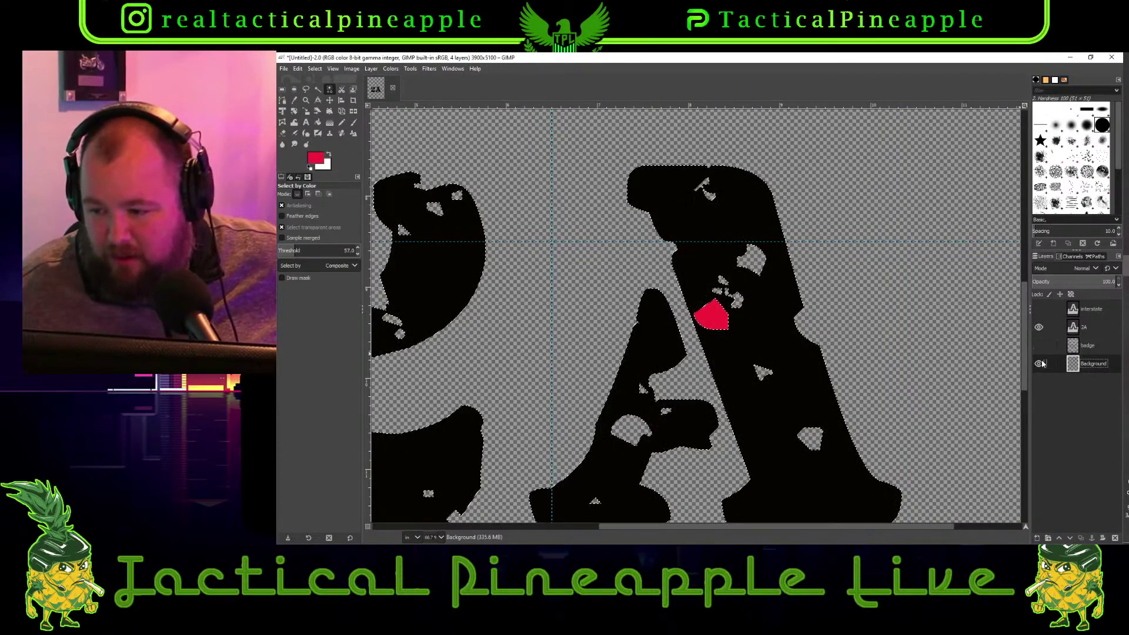
{"action": "left_click", "coordinate": [1038, 326]}
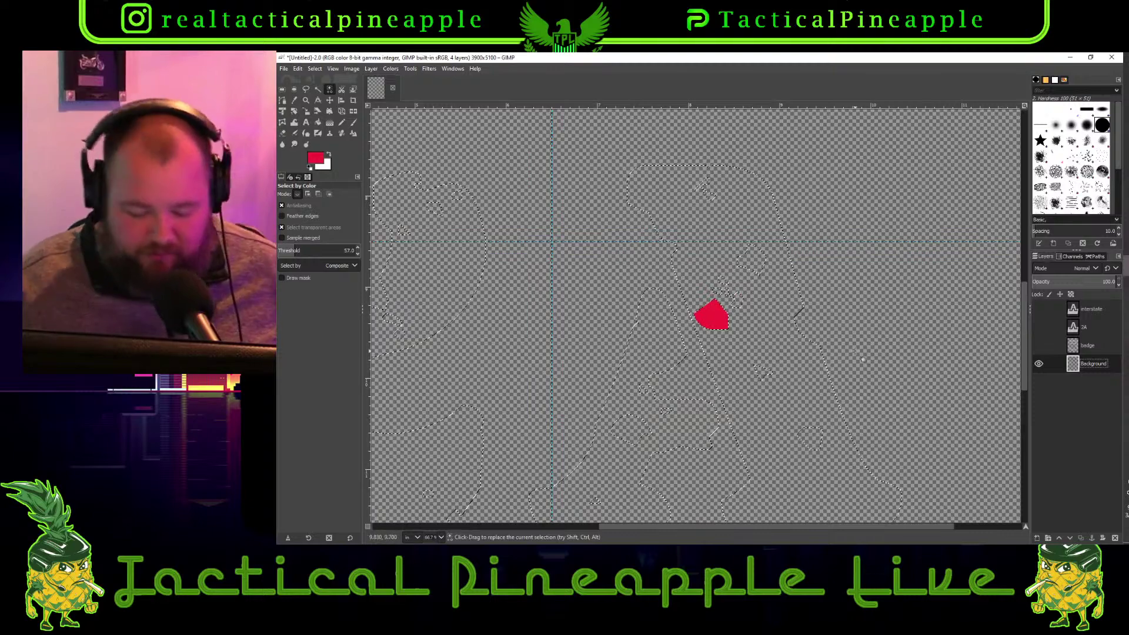
{"action": "left_click", "coordinate": [1039, 327]}
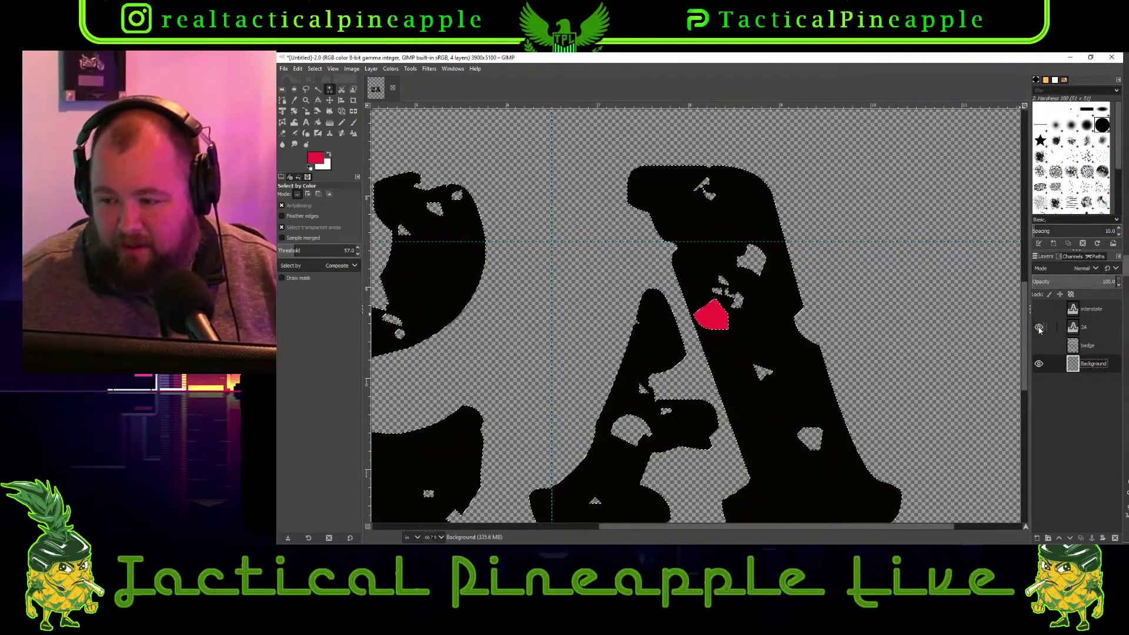
{"action": "left_click", "coordinate": [1038, 328]}
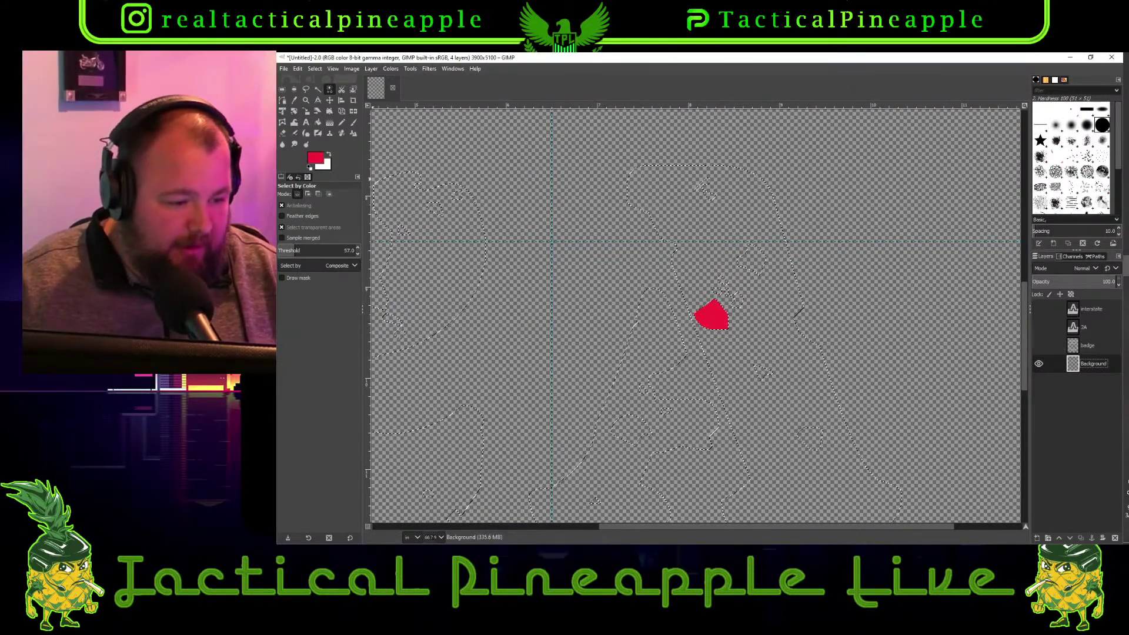
Replace the lettering selection with the trimmed red shape, selected by color, and copy it to the clipboard
{"action": "left_click", "coordinate": [298, 69]}
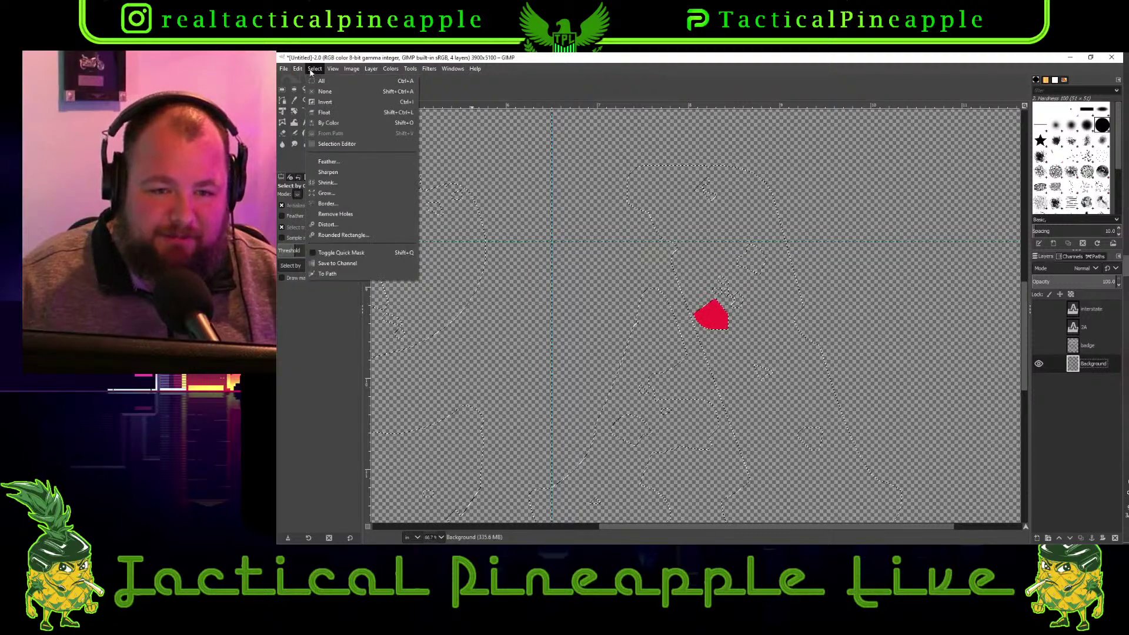
{"action": "left_click", "coordinate": [298, 68]}
{"action": "left_click", "coordinate": [315, 70]}
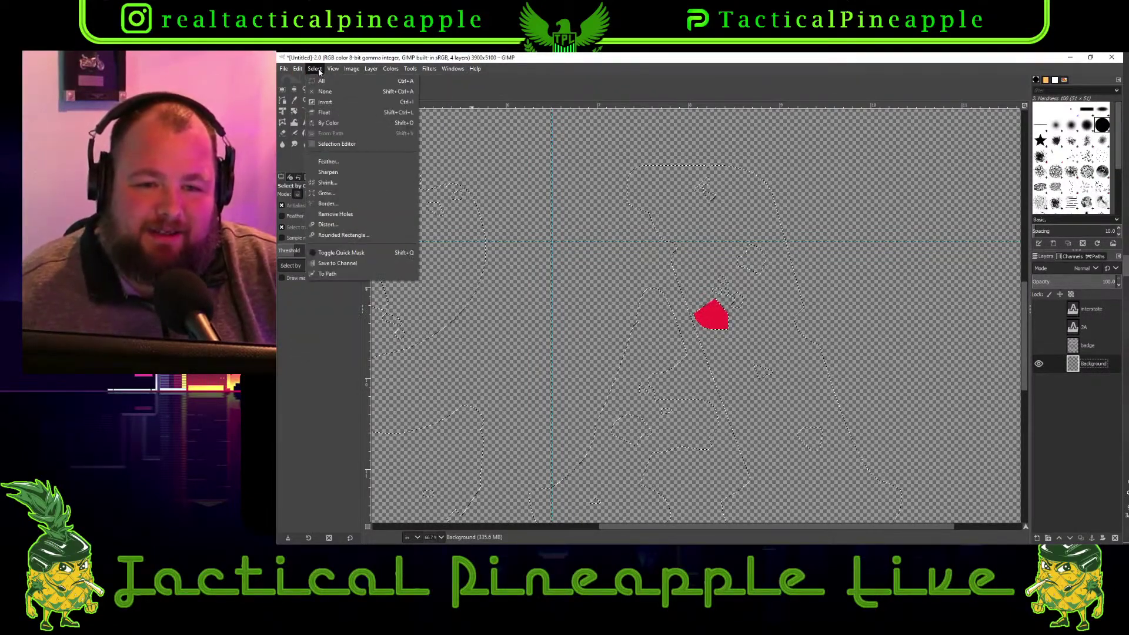
{"action": "left_click", "coordinate": [321, 80]}
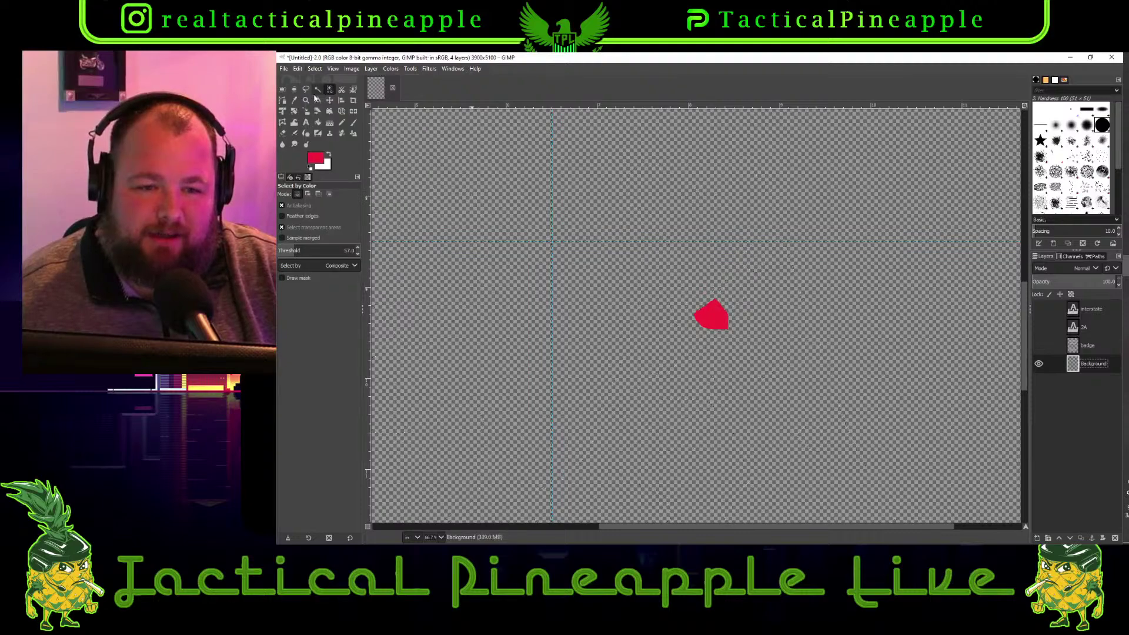
{"action": "left_click", "coordinate": [699, 318]}
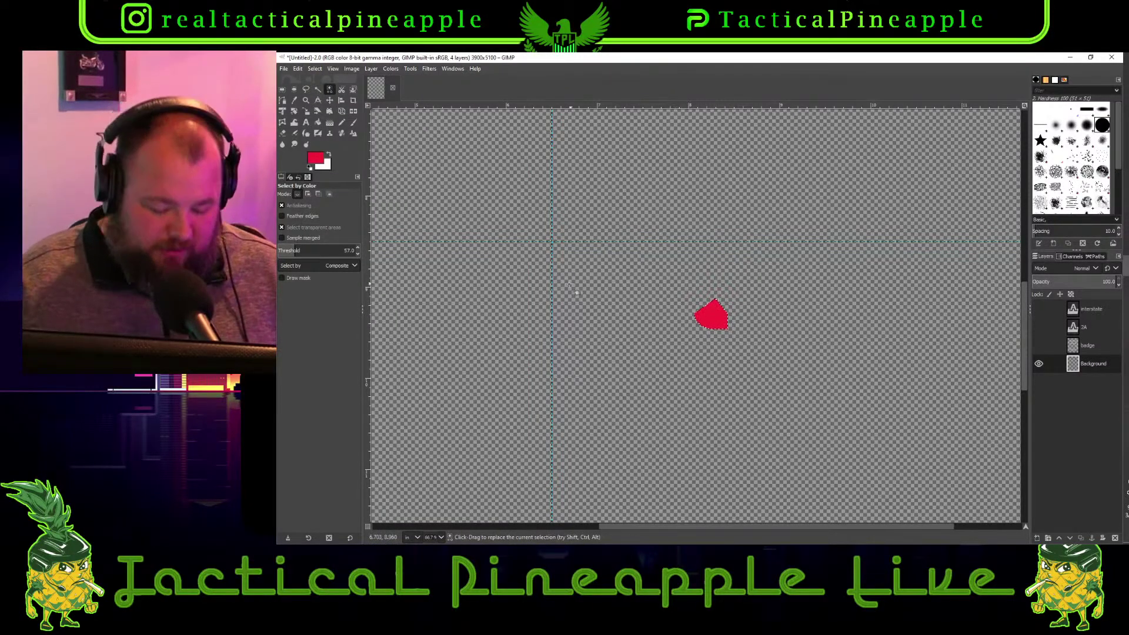
{"action": "key", "text": "ctrl"}
{"action": "key", "text": "ctrl+c"}
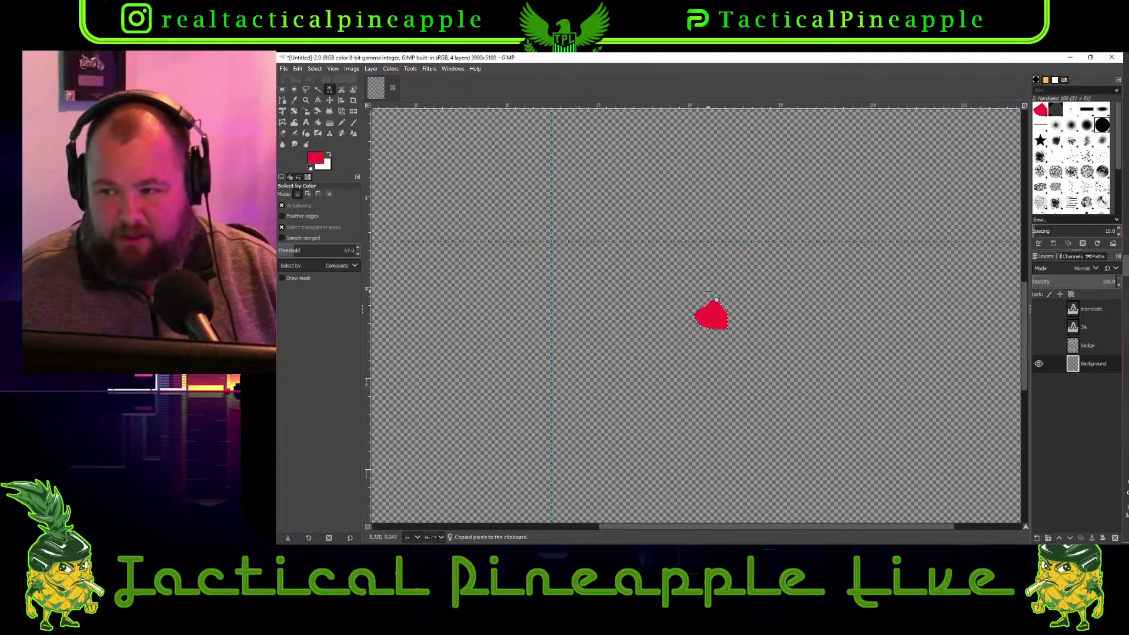
Choose the copied red shape as the brush, keep the red foreground color, and show the badge layer instead of the Background layer
{"action": "left_click", "coordinate": [1042, 111]}
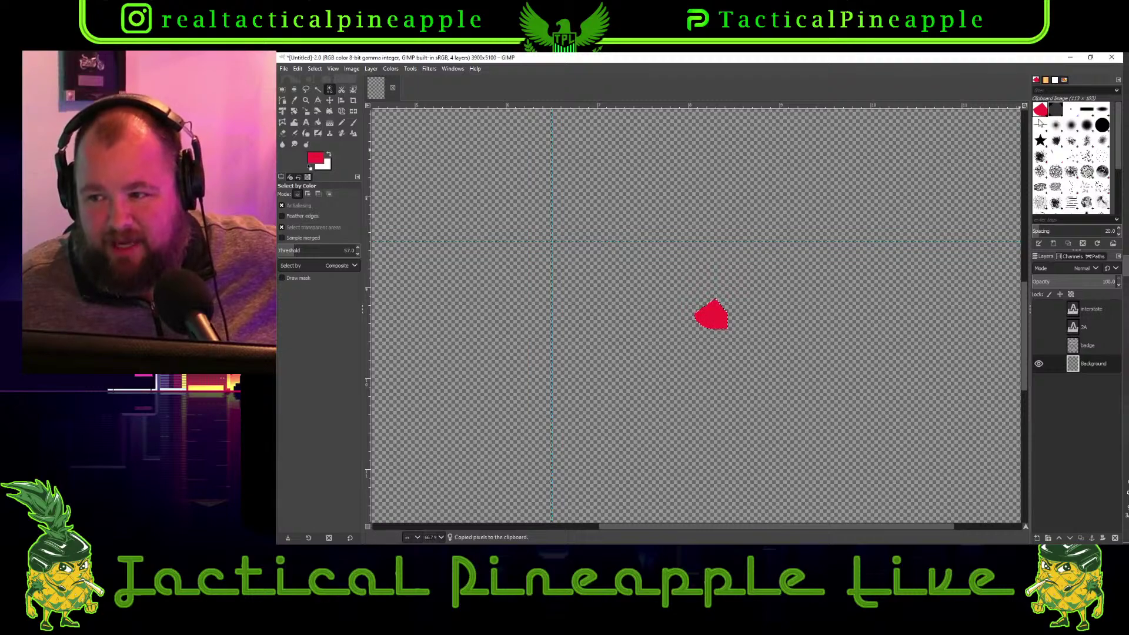
{"action": "left_click", "coordinate": [316, 159]}
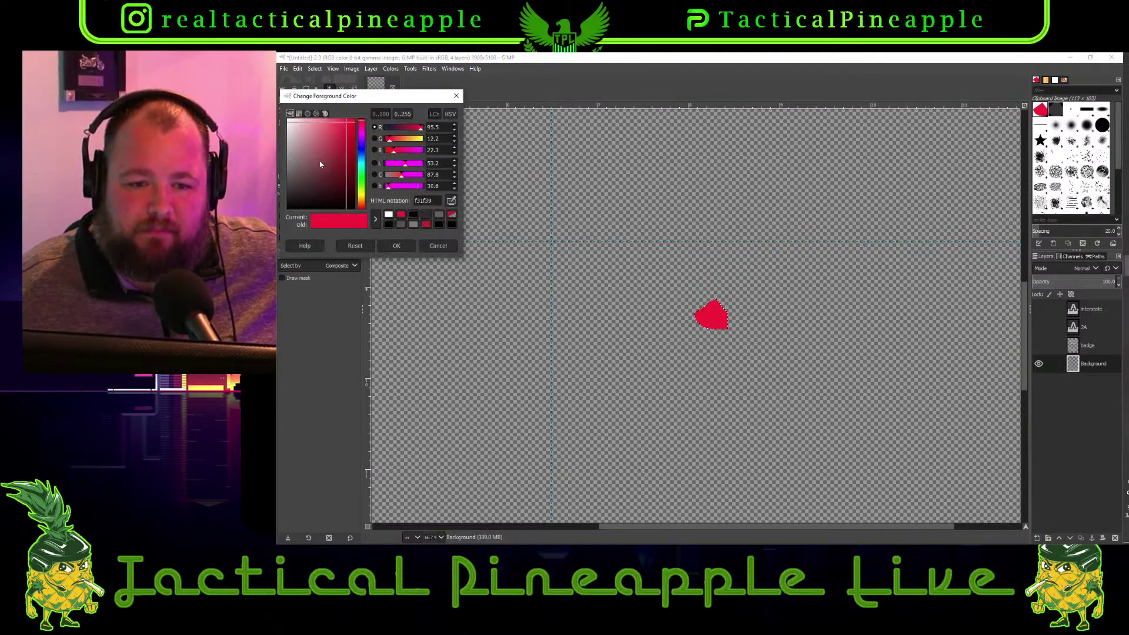
{"action": "left_click", "coordinate": [394, 246]}
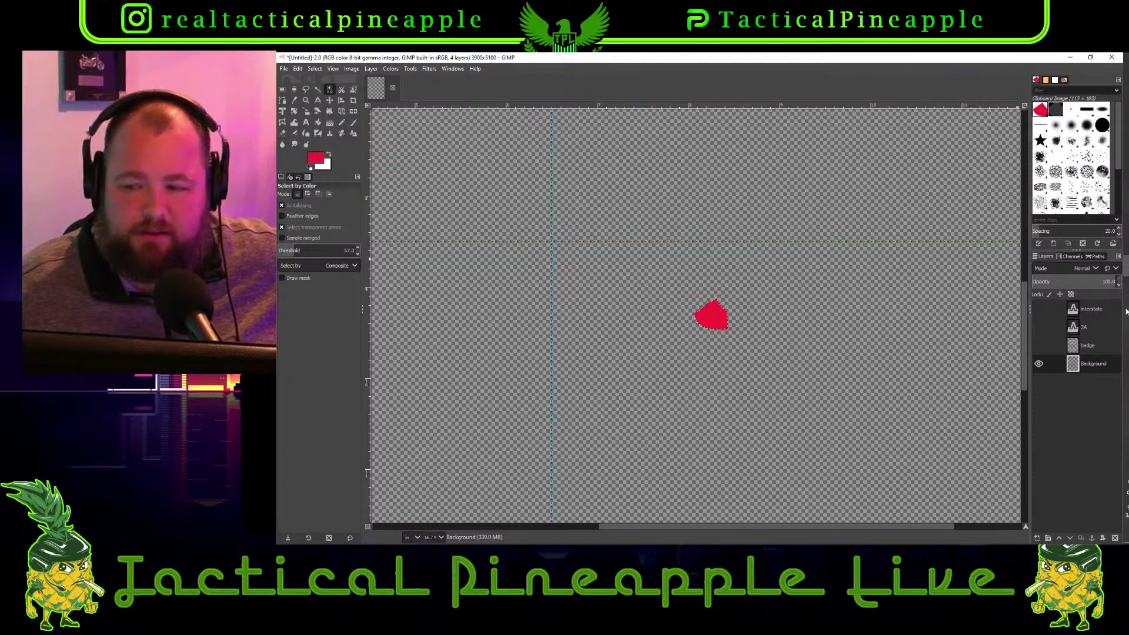
{"action": "left_click", "coordinate": [1039, 365]}
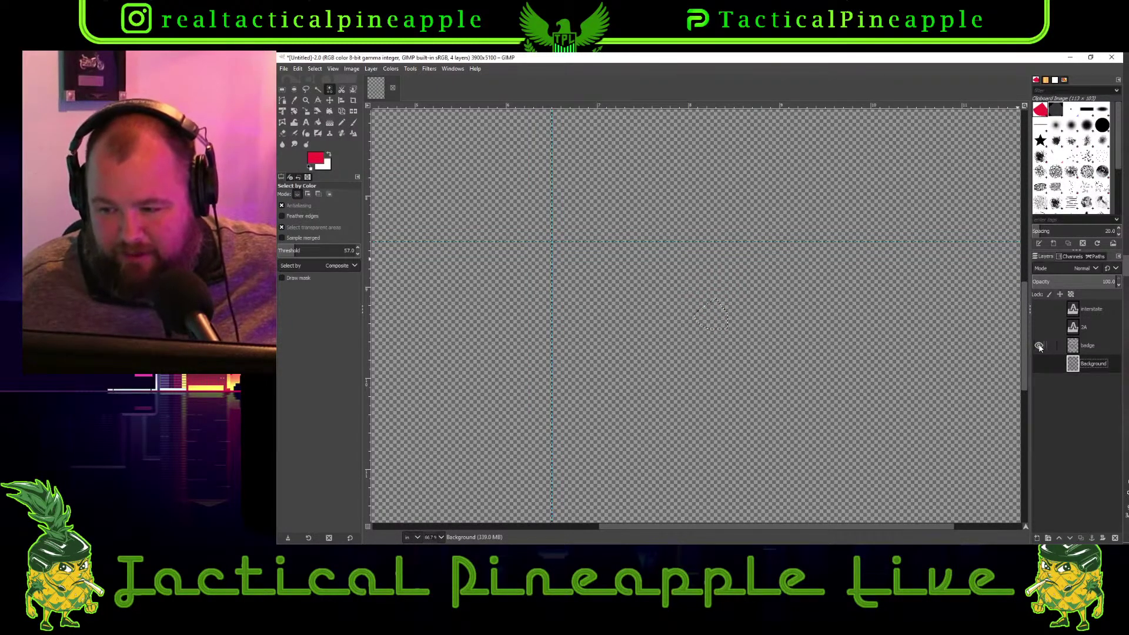
{"action": "left_click", "coordinate": [1038, 347]}
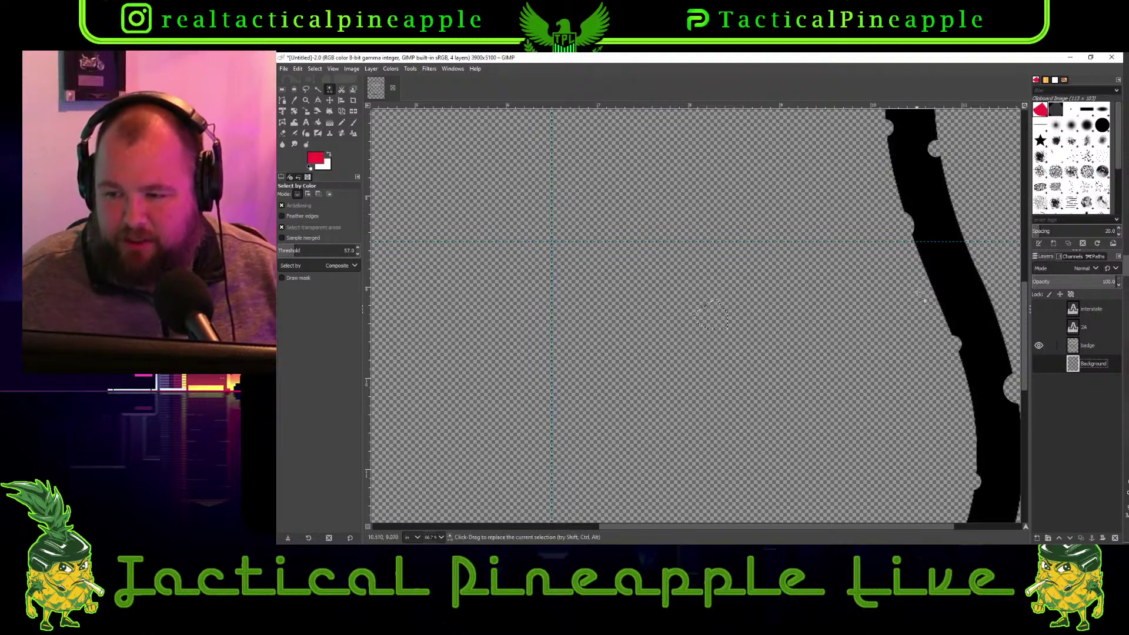
Select the badge layer and try the Eraser with the Clipboard Mask and Clipboard Image brushes near the shield's upper-right corner
{"action": "scroll", "coordinate": [991, 181], "scroll_direction": "down", "scroll_amount": 6}
{"action": "scroll", "coordinate": [991, 181], "scroll_direction": "up", "scroll_amount": 3}
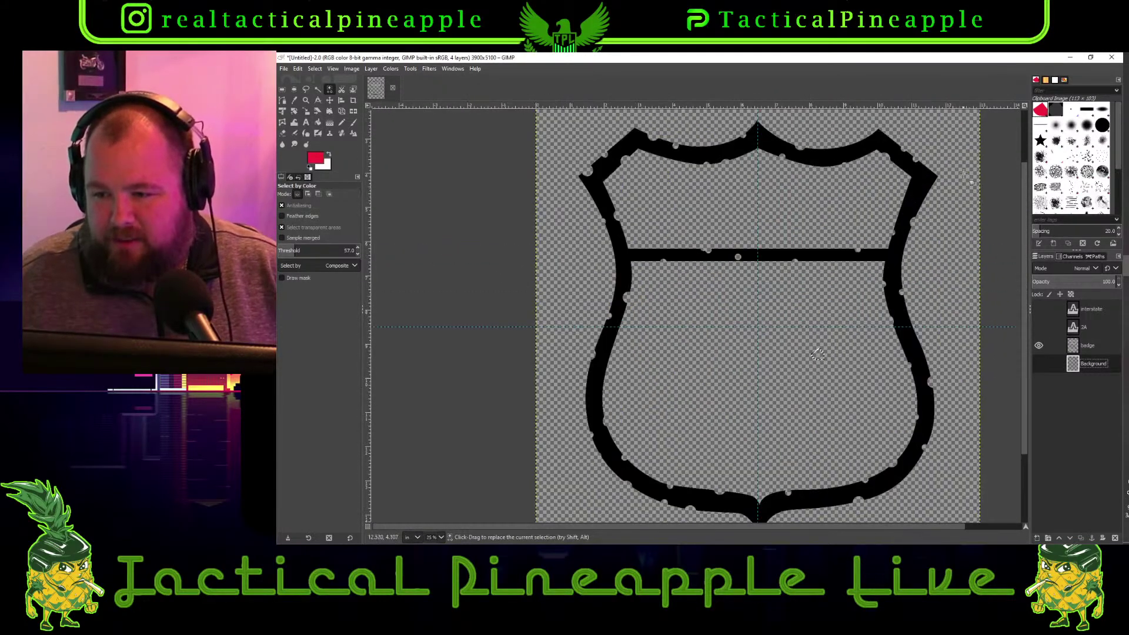
{"action": "scroll", "coordinate": [999, 200], "scroll_direction": "down", "scroll_amount": 1}
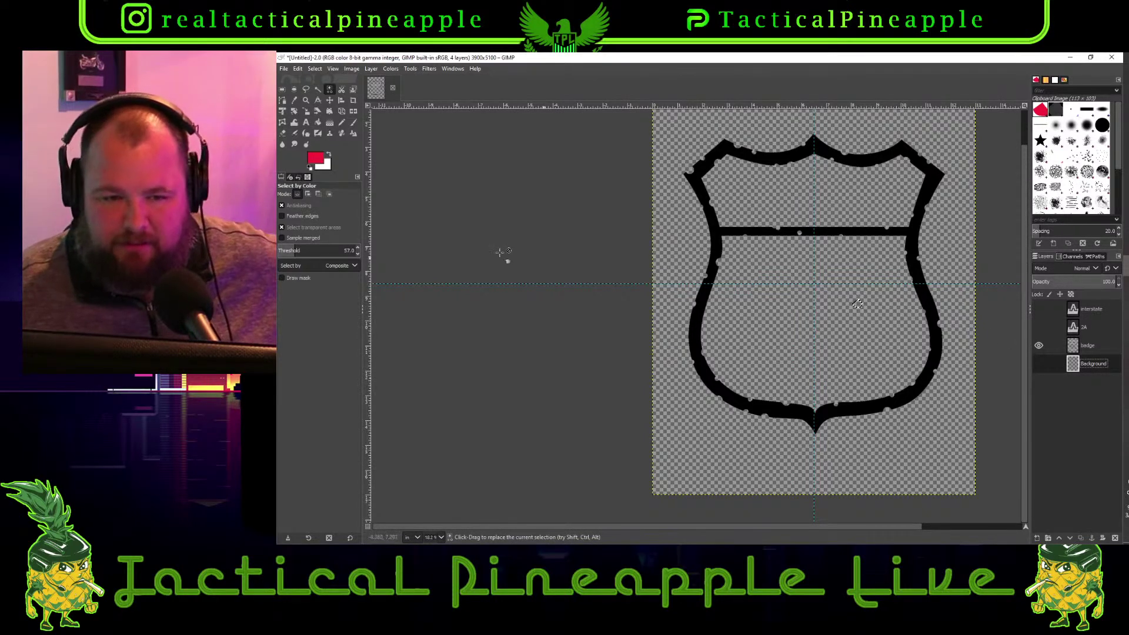
{"action": "left_click", "coordinate": [282, 133]}
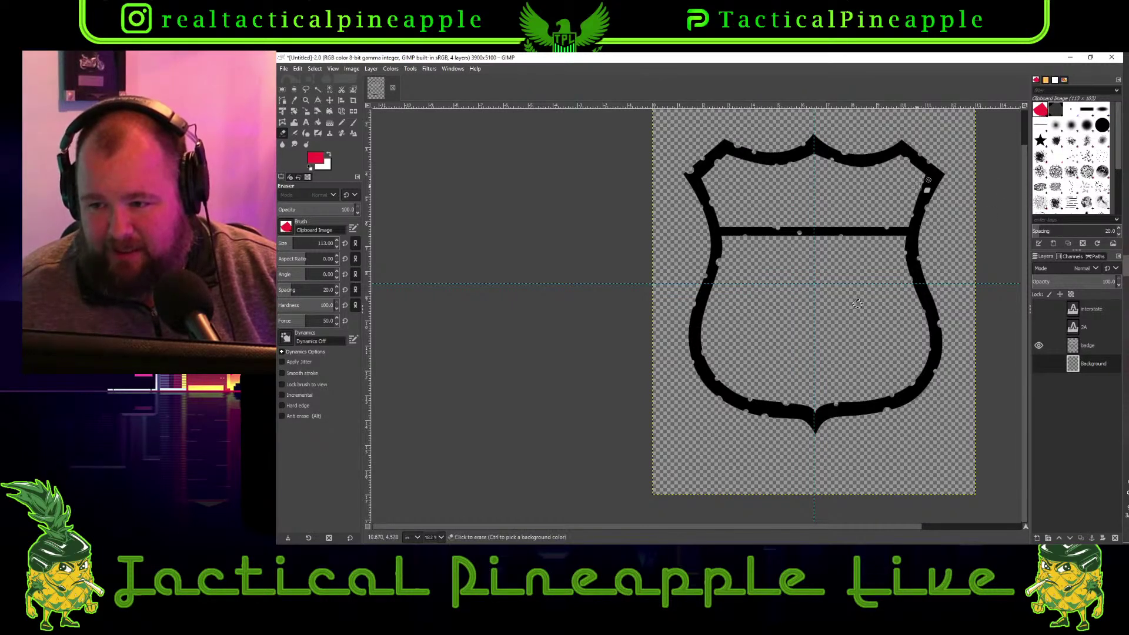
{"action": "scroll", "coordinate": [933, 178], "scroll_direction": "up", "scroll_amount": 4, "text": "ctrl"}
{"action": "scroll", "coordinate": [932, 178], "scroll_direction": "up", "scroll_amount": 1, "text": "ctrl"}
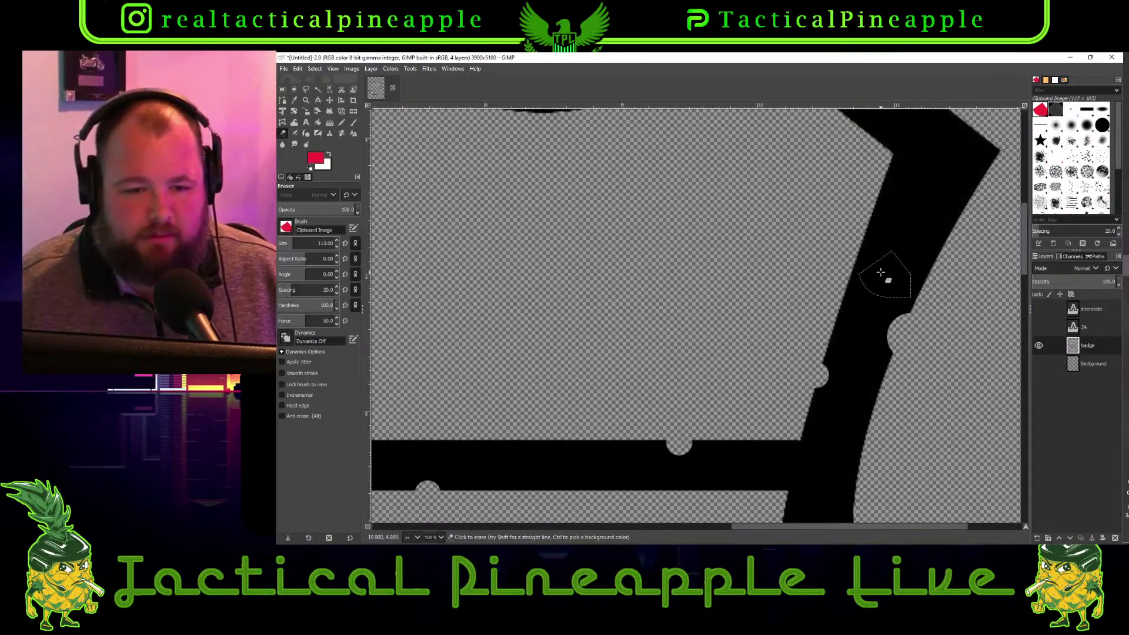
{"action": "left_click", "coordinate": [1057, 113]}
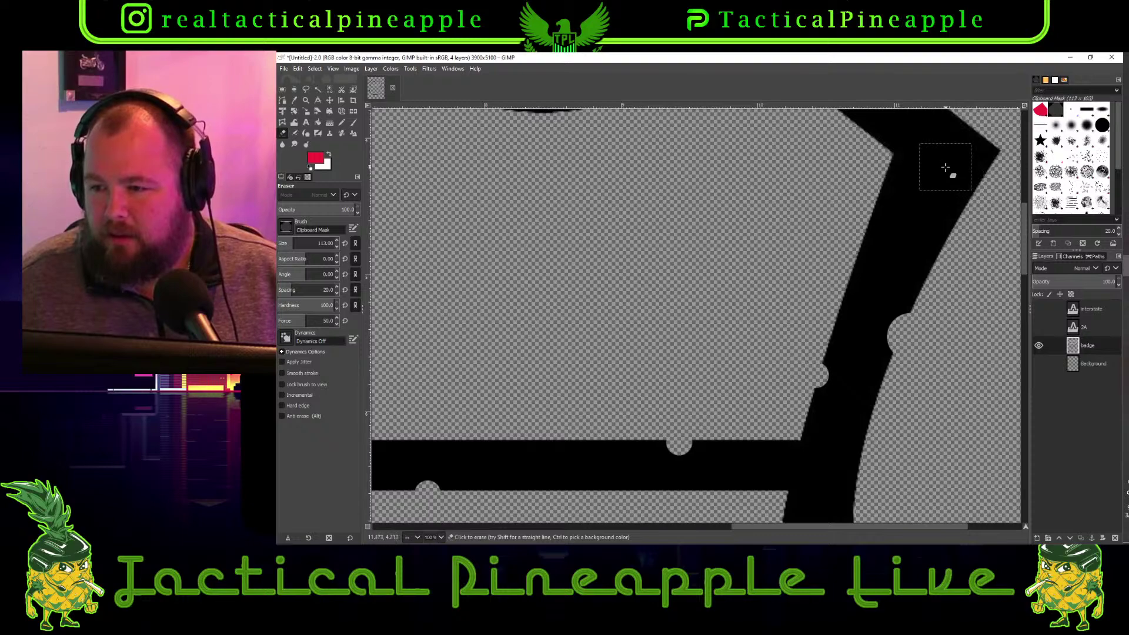
{"action": "left_click", "coordinate": [1040, 110]}
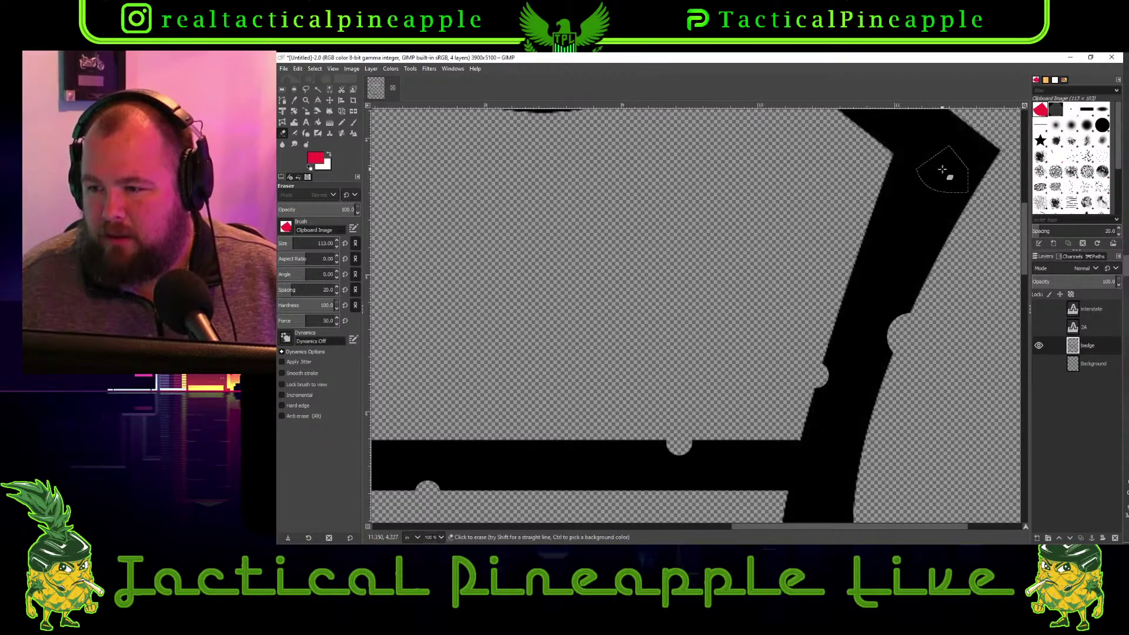
Switch to the Paintbrush with the Clipboard Image brush and make both the badge and Background layers visible
{"action": "left_click", "coordinate": [1039, 363]}
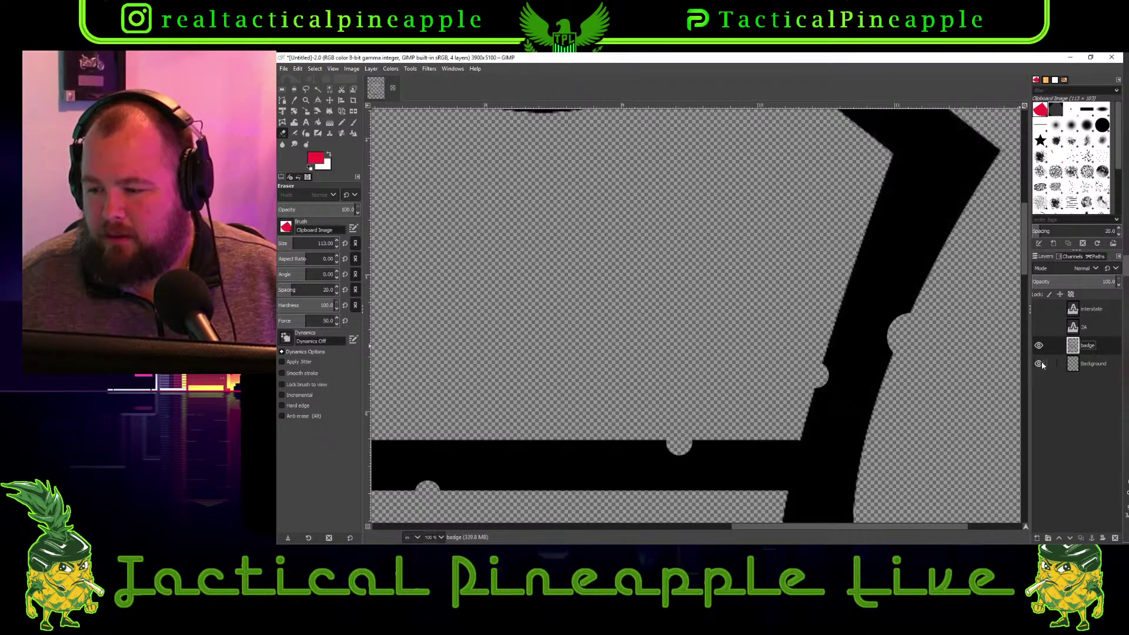
{"action": "left_click", "coordinate": [1039, 362]}
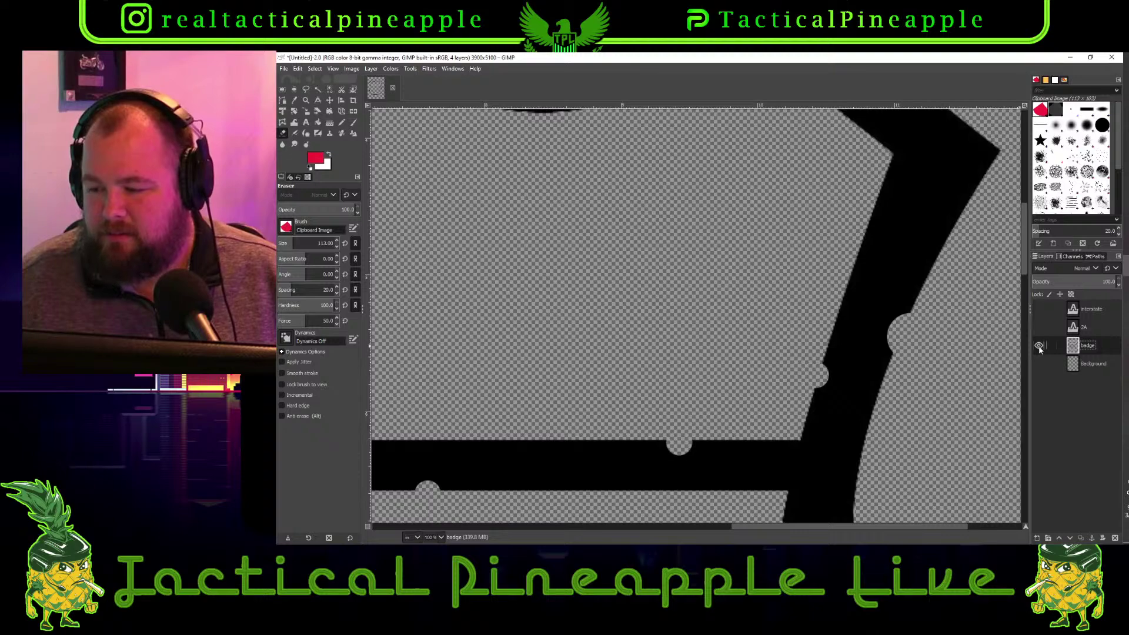
{"action": "left_click", "coordinate": [1038, 345]}
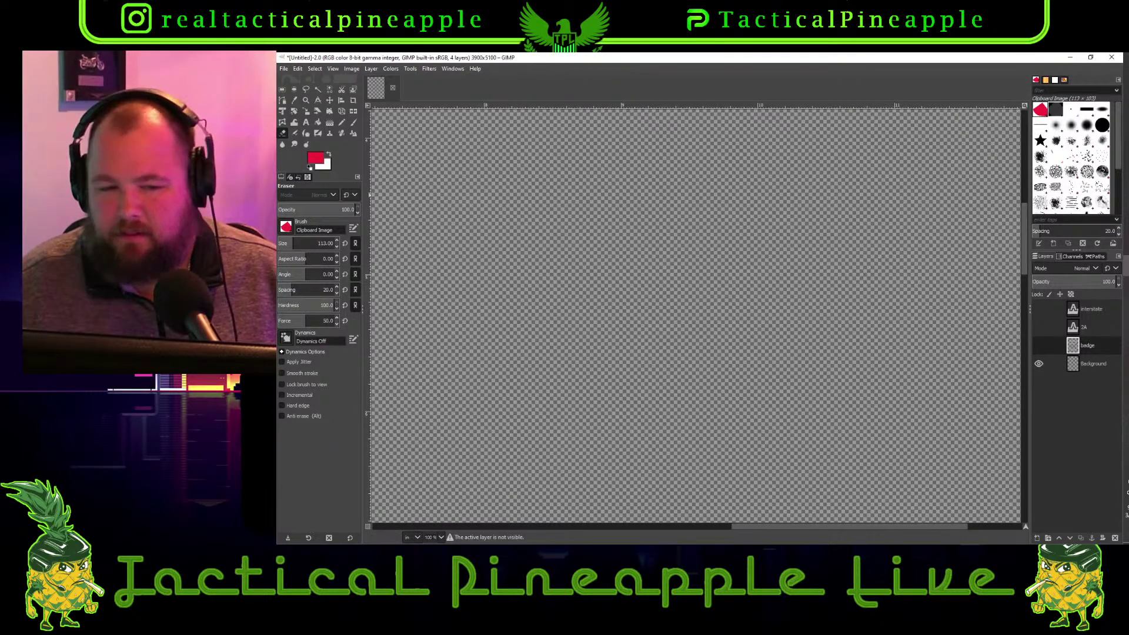
{"action": "left_click", "coordinate": [354, 122]}
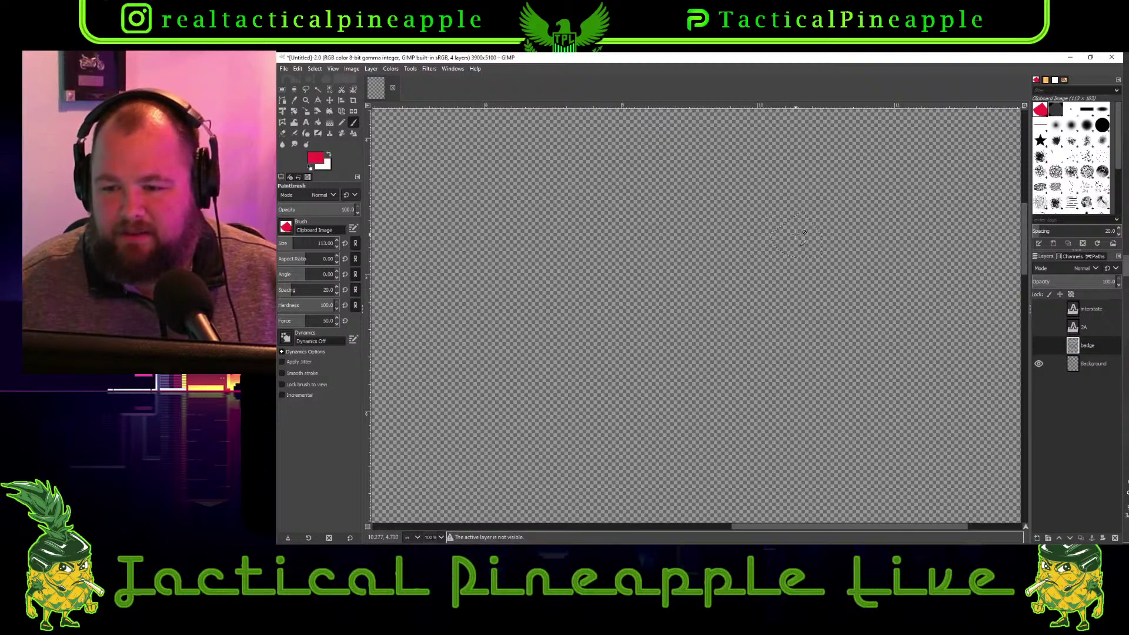
{"action": "left_click", "coordinate": [1038, 347]}
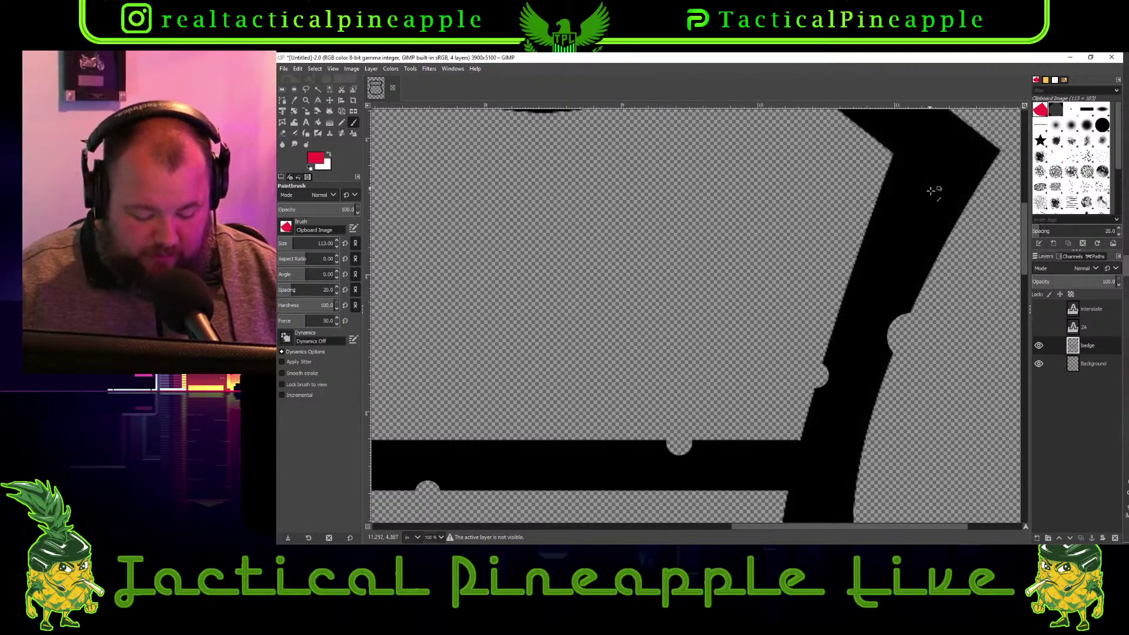
Paste the red shape, move it to where the crossbar meets the shield's right side, and anchor it to the badge layer
{"action": "key", "text": "ctrl"}
{"action": "key", "text": "ctrl+v"}
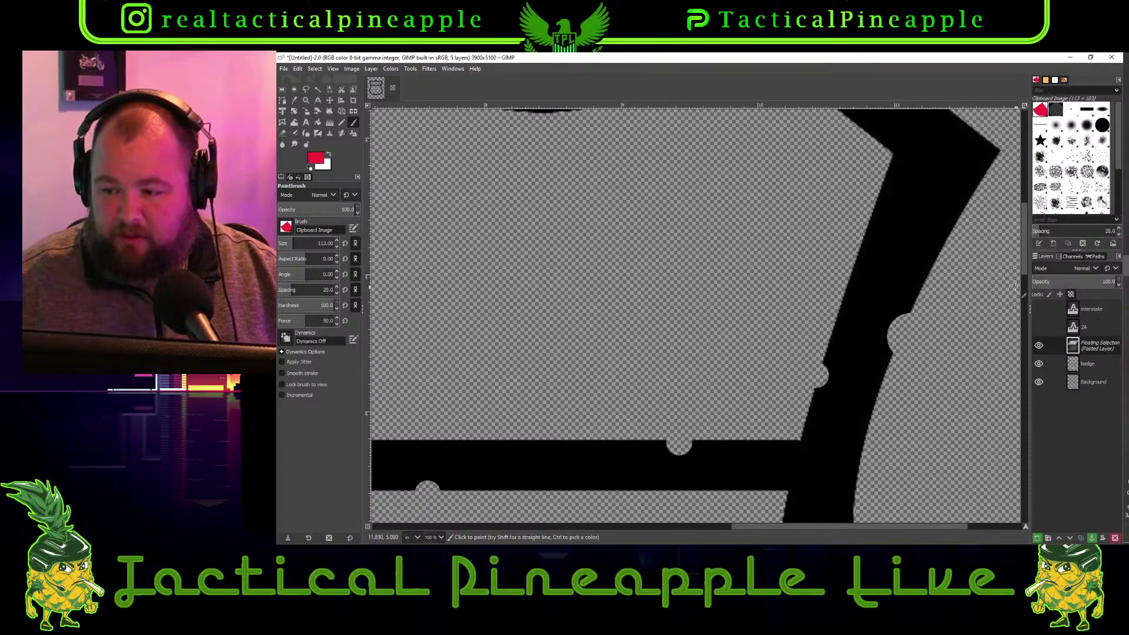
{"action": "scroll", "coordinate": [852, 288], "scroll_direction": "down", "scroll_amount": 2}
{"action": "scroll", "coordinate": [853, 288], "scroll_direction": "down", "scroll_amount": 3}
{"action": "scroll", "coordinate": [793, 317], "scroll_direction": "up", "scroll_amount": 2}
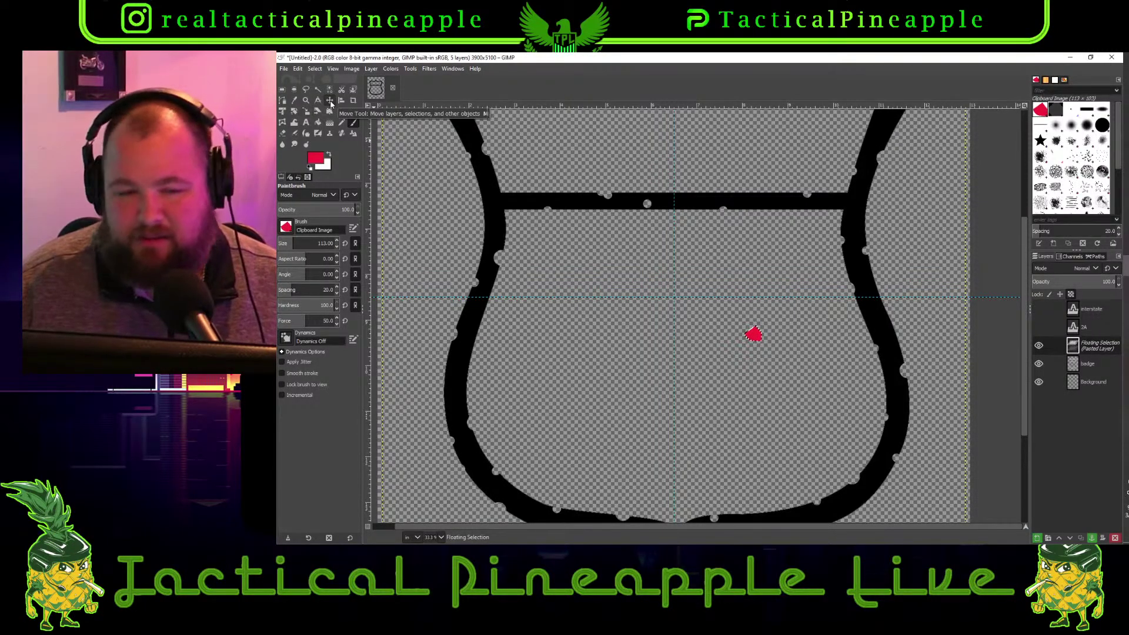
{"action": "left_click", "coordinate": [331, 102]}
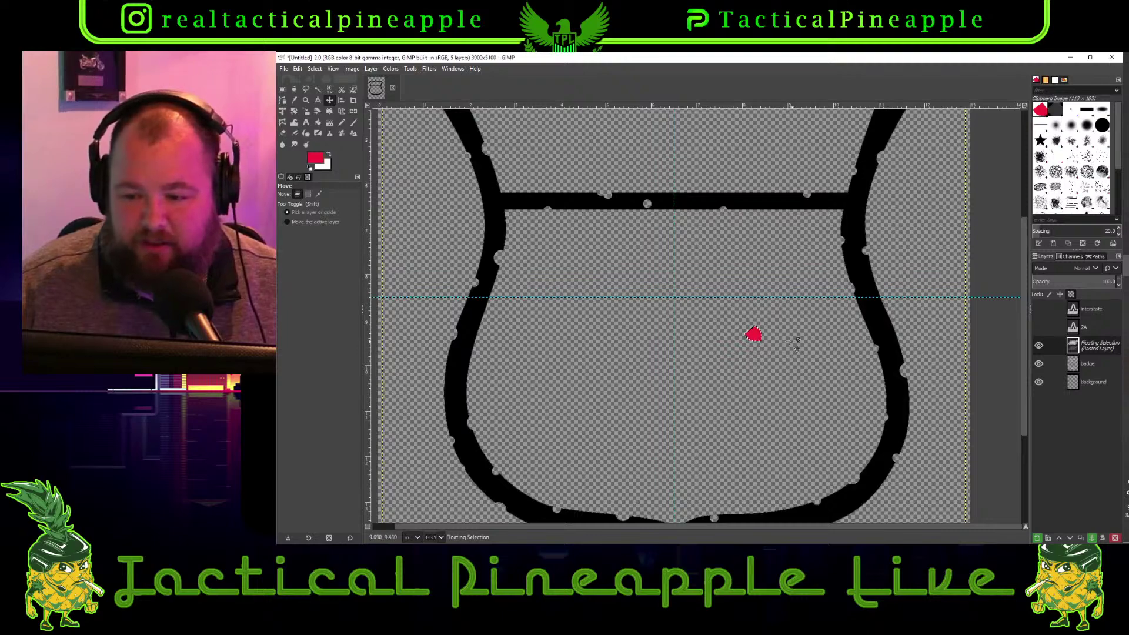
{"action": "left_click_drag", "start_coordinate": [761, 341], "coordinate": [866, 213]}
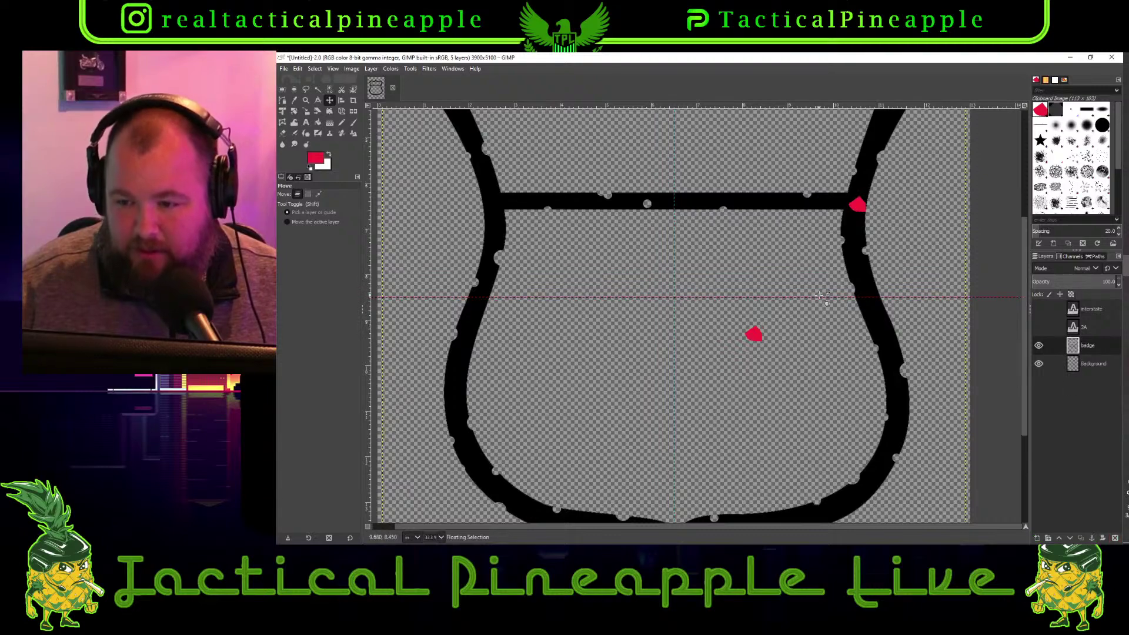
{"action": "left_click", "coordinate": [777, 328]}
Try to reposition the red shapes by moving the Background and badge layers, and undo the moves
{"action": "left_click_drag", "start_coordinate": [777, 328], "coordinate": [712, 364]}
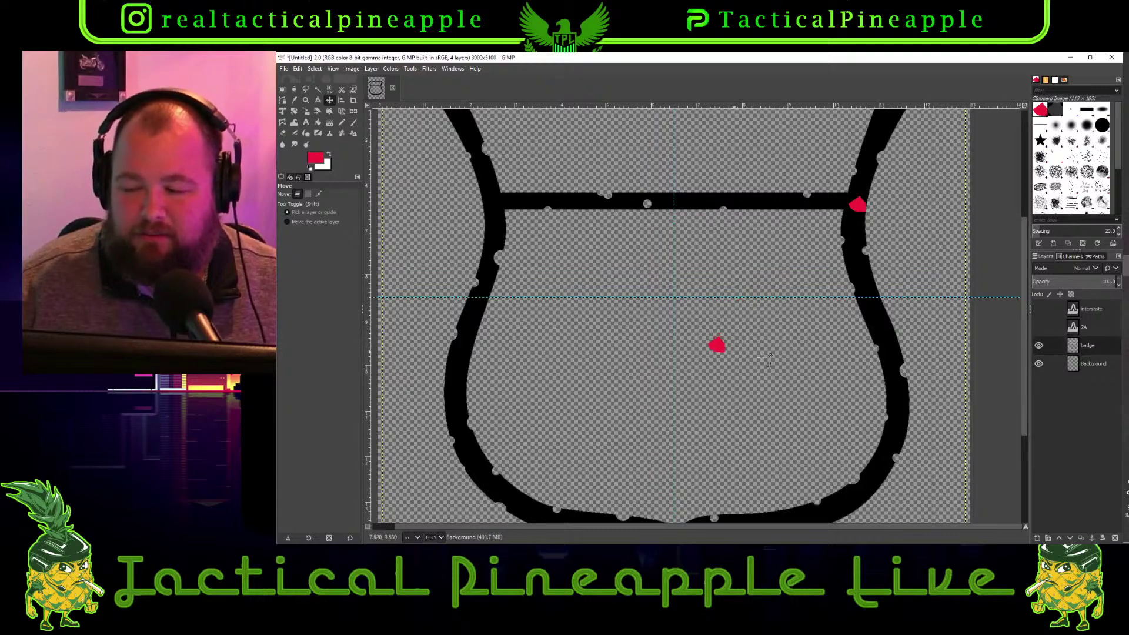
{"action": "left_click", "coordinate": [1039, 365]}
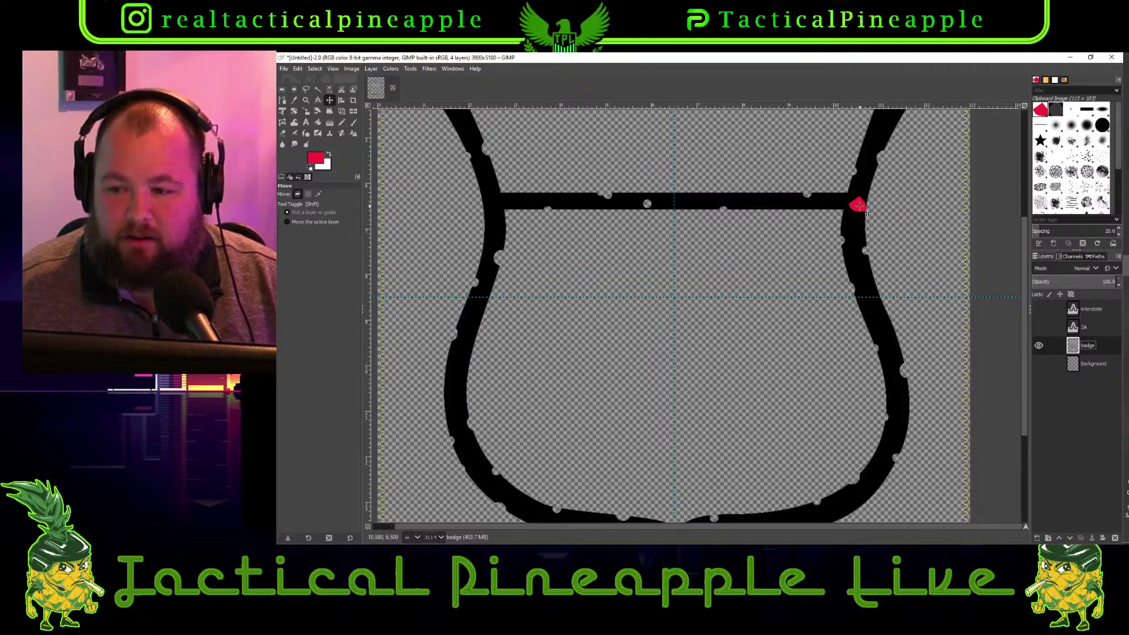
{"action": "left_click_drag", "start_coordinate": [866, 212], "coordinate": [862, 208]}
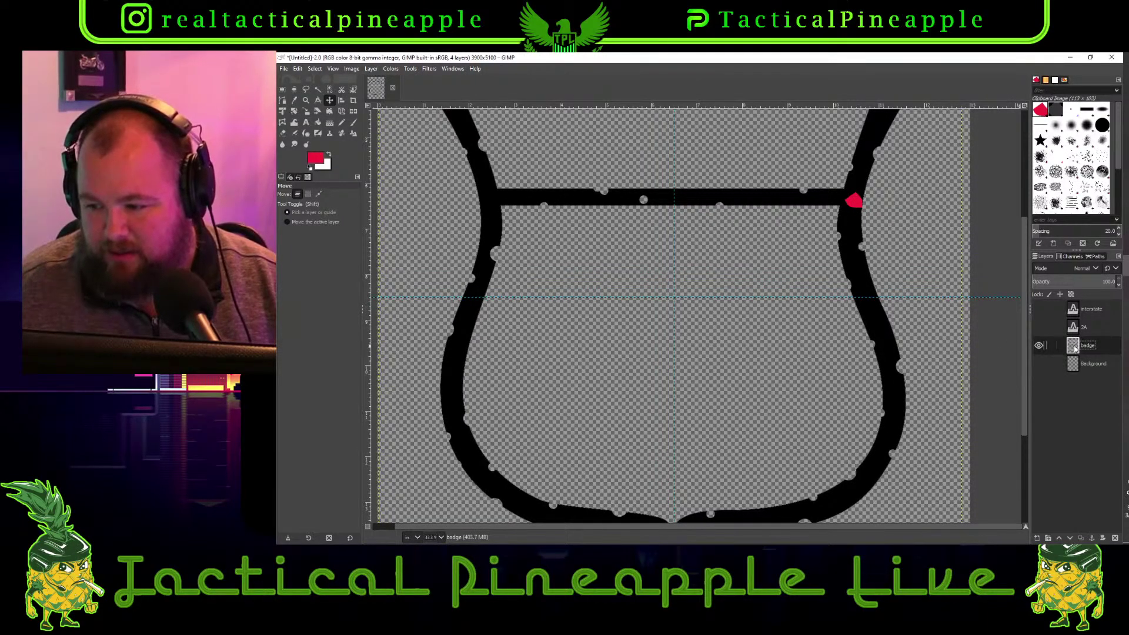
{"action": "key", "text": "ctrl+z"}
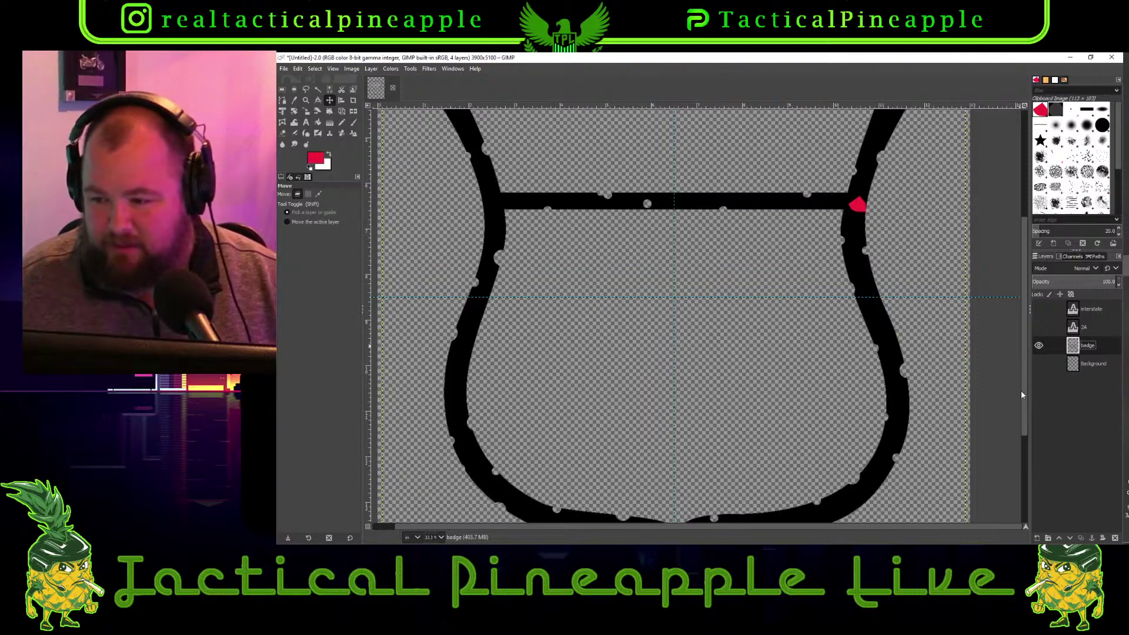
Paste another copy of the red shape, place it at the crossbar's left end on the shield's outer edge, and anchor it to the badge layer
{"action": "key", "text": "ctrl+v"}
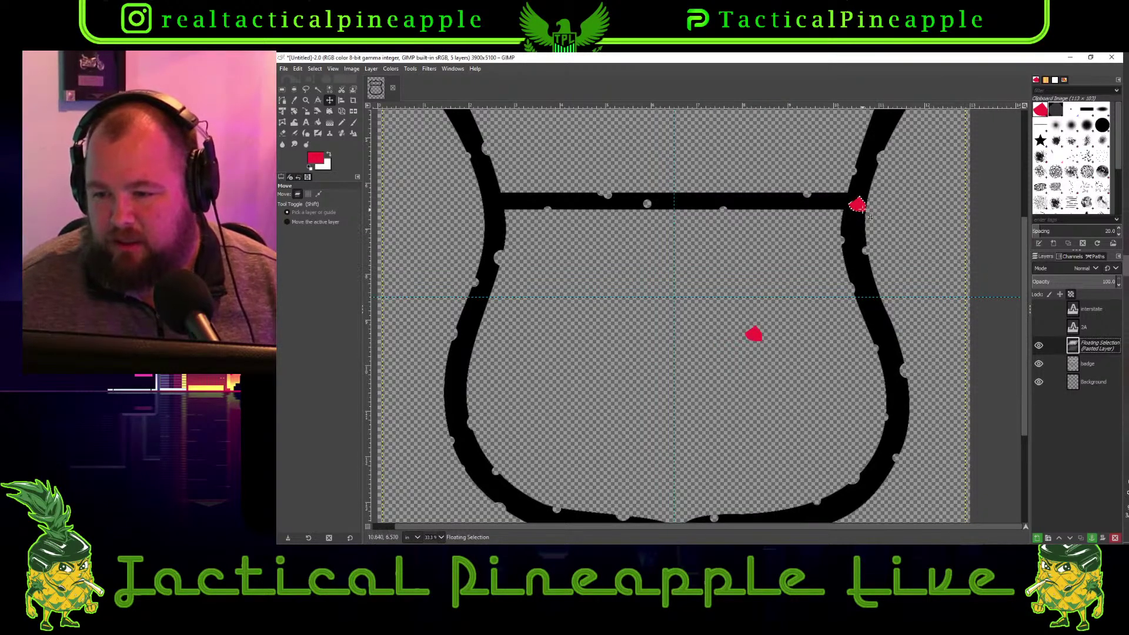
{"action": "left_click_drag", "start_coordinate": [869, 211], "coordinate": [871, 277]}
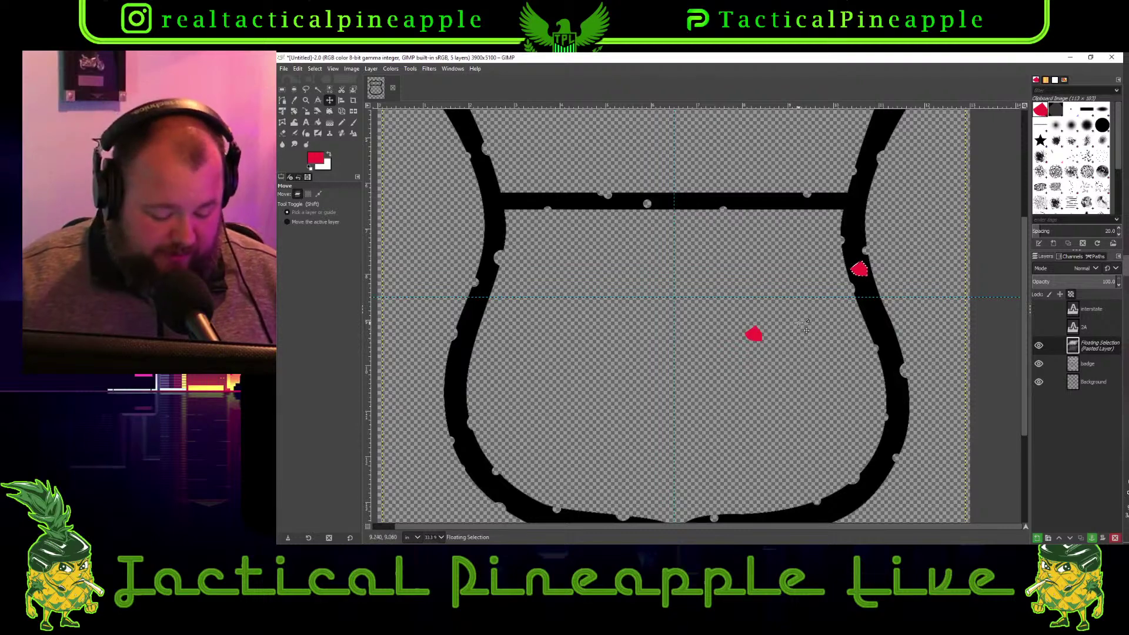
{"action": "key", "text": "ctrl+z"}
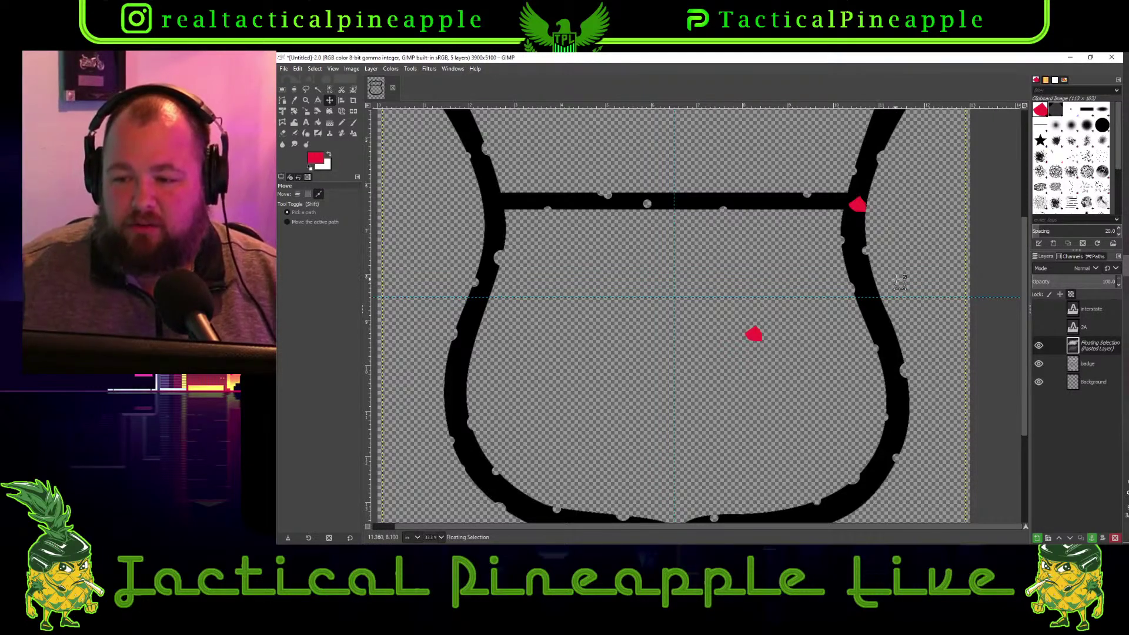
{"action": "key", "text": "m"}
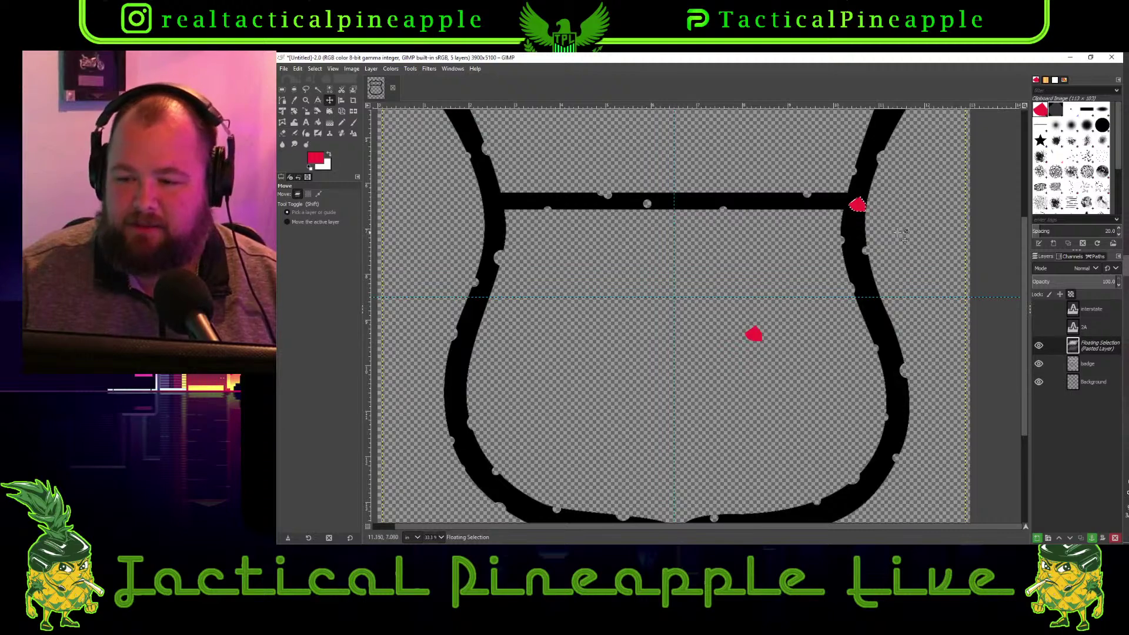
{"action": "left_click_drag", "start_coordinate": [856, 208], "coordinate": [482, 213]}
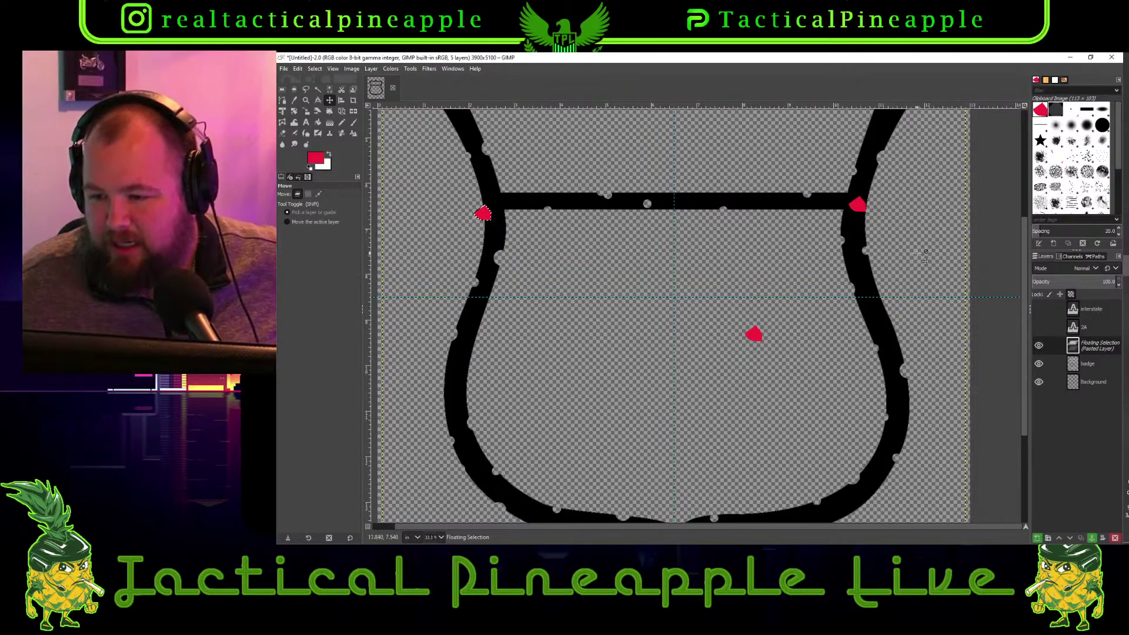
{"action": "key", "text": "ctrl+h"}
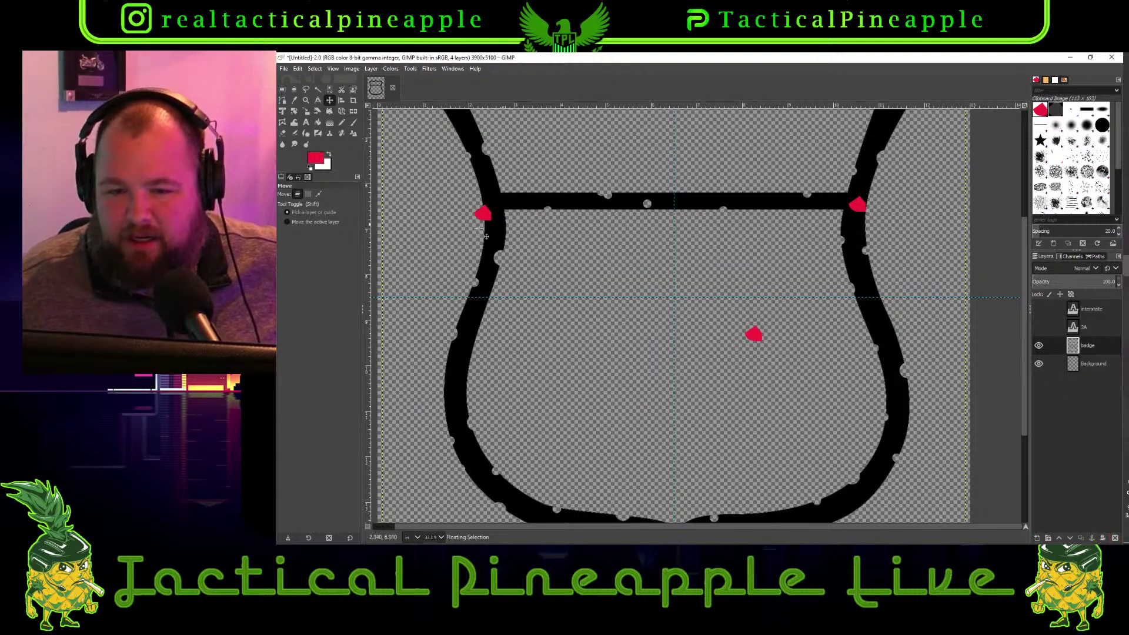
{"action": "left_click_drag", "start_coordinate": [478, 219], "coordinate": [484, 213]}
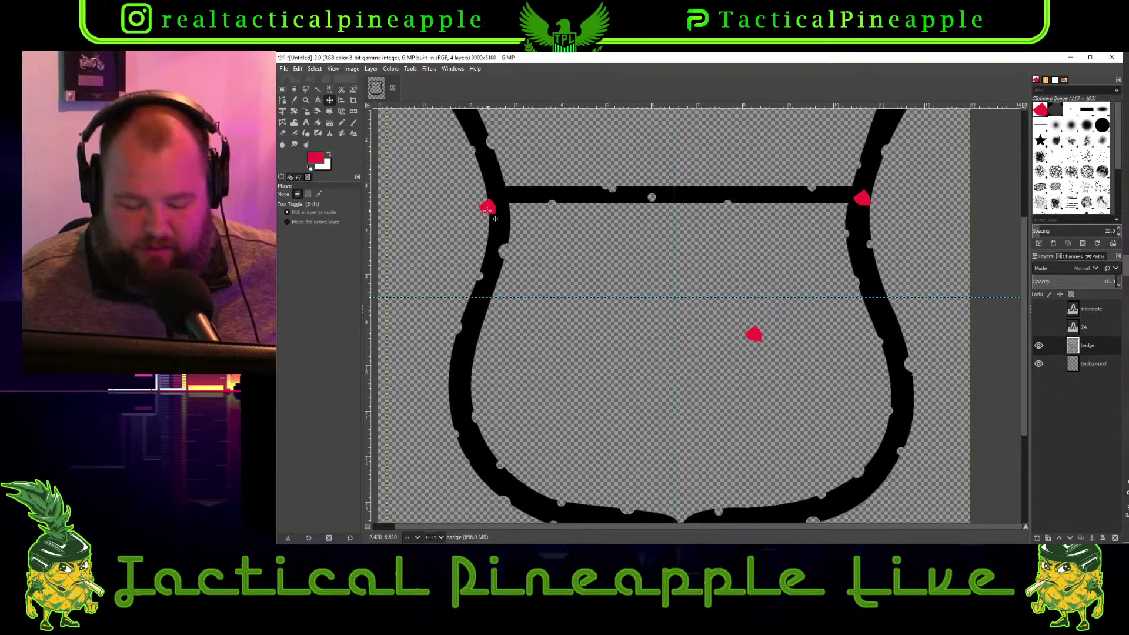
{"action": "key", "text": "ctrl+z"}
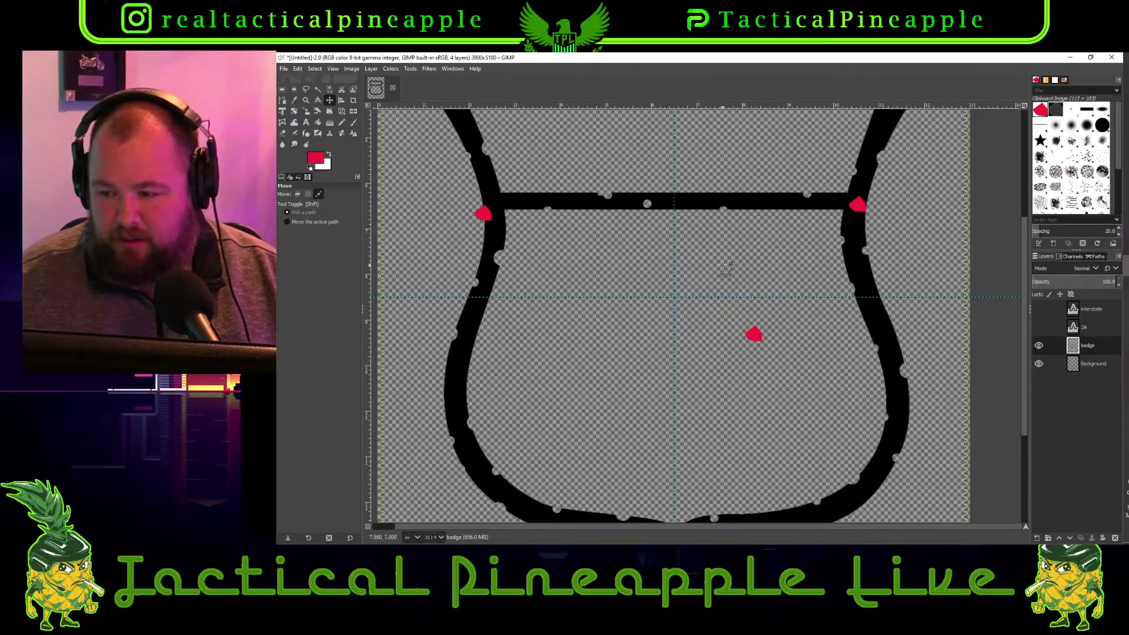
Paste another copy of the red shape and place it on the shield's left side, on the inner edge below the crossbar
{"action": "key", "text": "ctrl+v"}
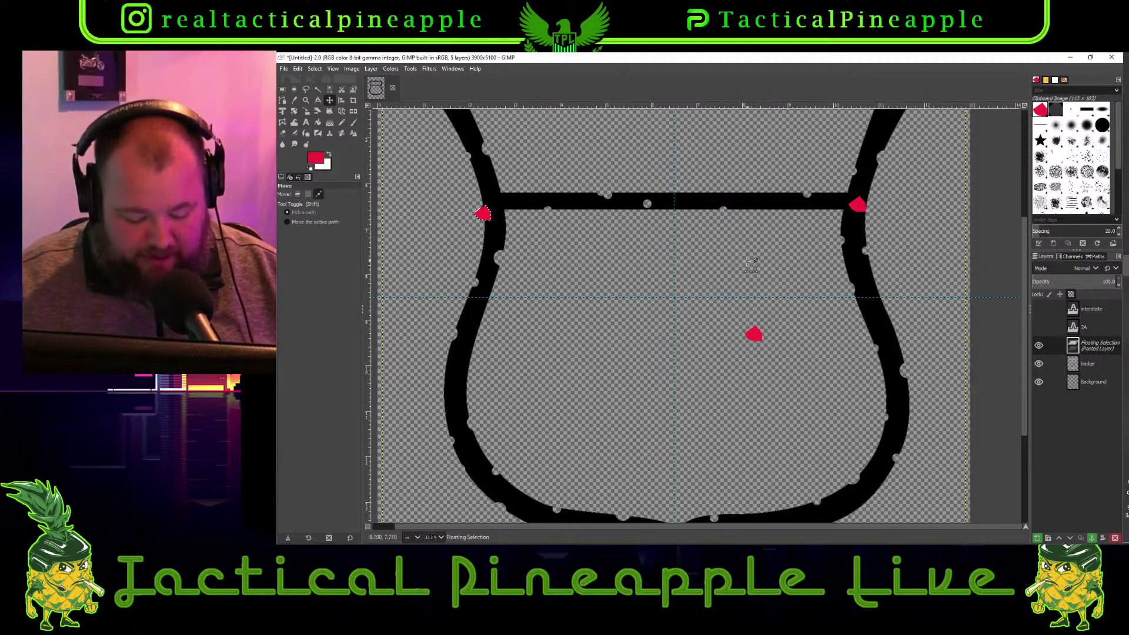
{"action": "key", "text": "m"}
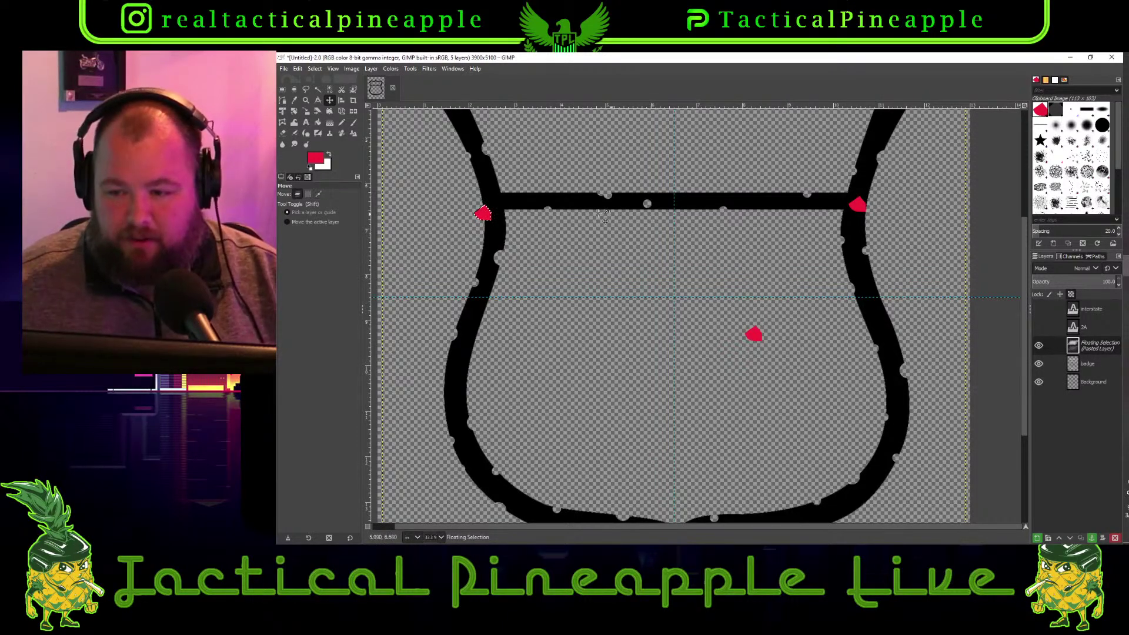
{"action": "left_click_drag", "start_coordinate": [495, 217], "coordinate": [490, 334]}
{"action": "key", "text": "m"}
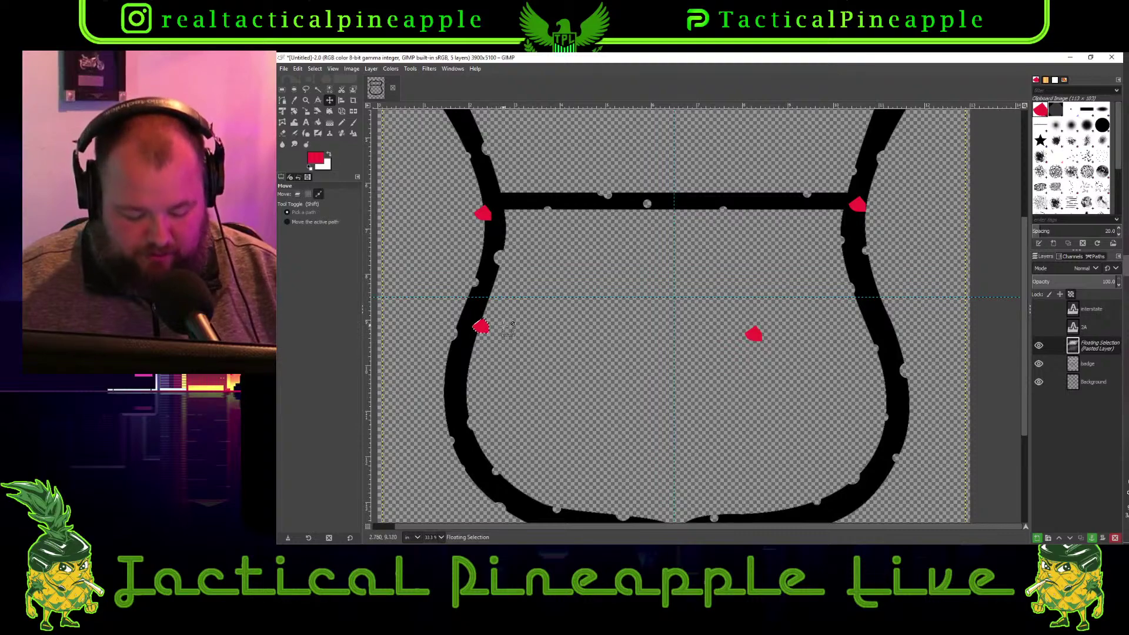
Place more red shape copies on the crossbar's left part, the left dip of the shield's top edge, and its upper right corner
{"action": "key", "text": "m"}
{"action": "key", "text": "ctrl+v"}
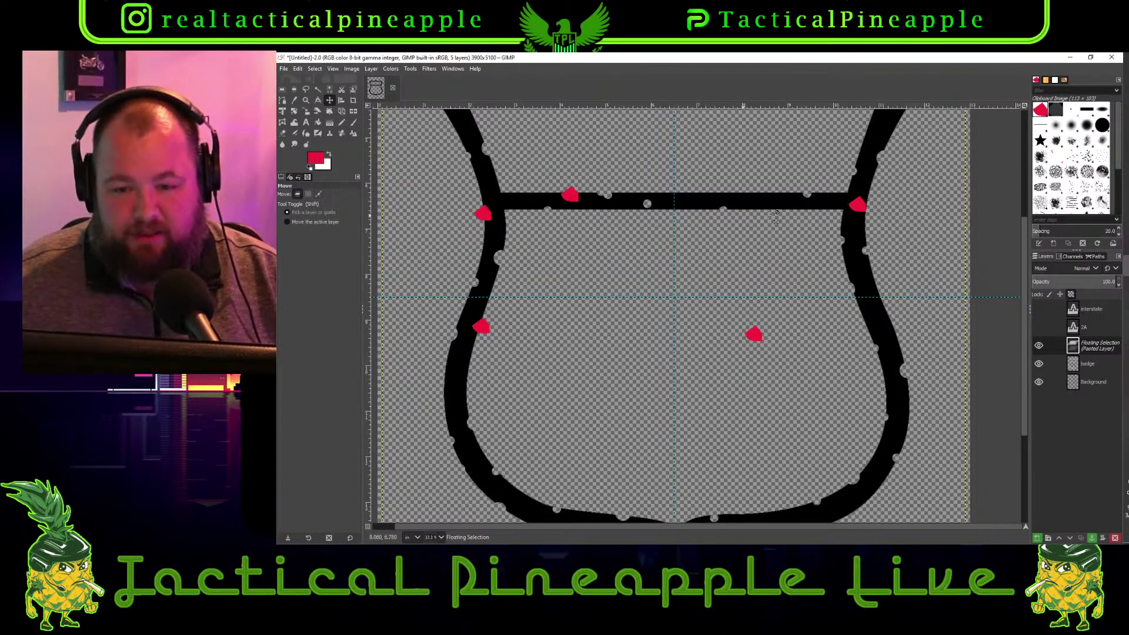
{"action": "scroll", "coordinate": [809, 218], "scroll_direction": "up", "scroll_amount": 5}
{"action": "scroll", "coordinate": [808, 217], "scroll_direction": "down", "scroll_amount": 3}
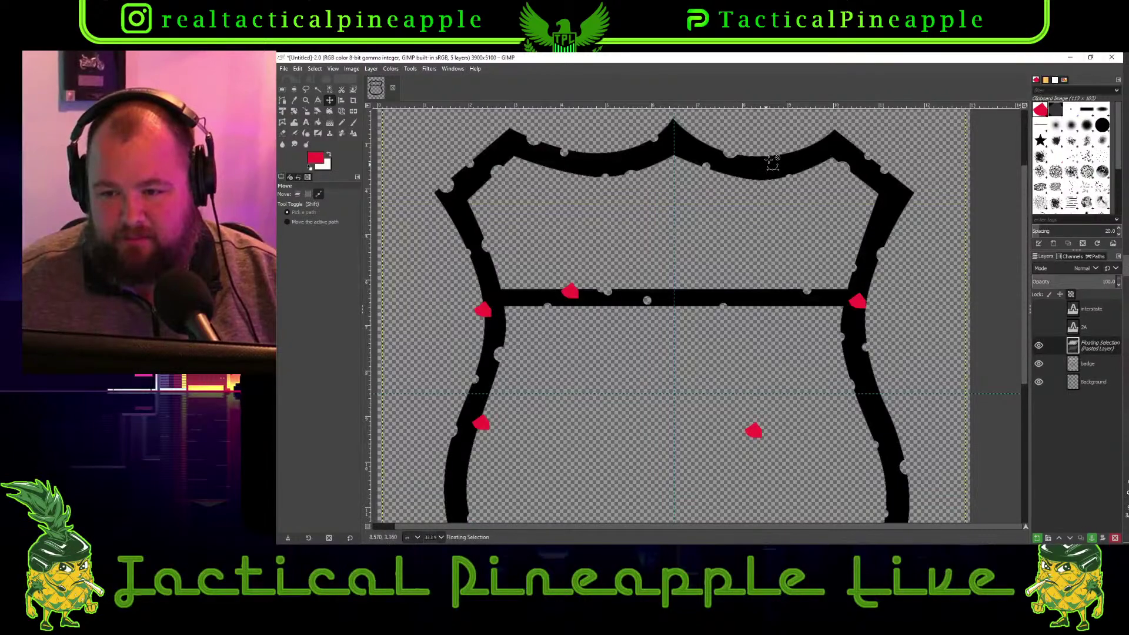
{"action": "left_click_drag", "start_coordinate": [582, 303], "coordinate": [942, 211]}
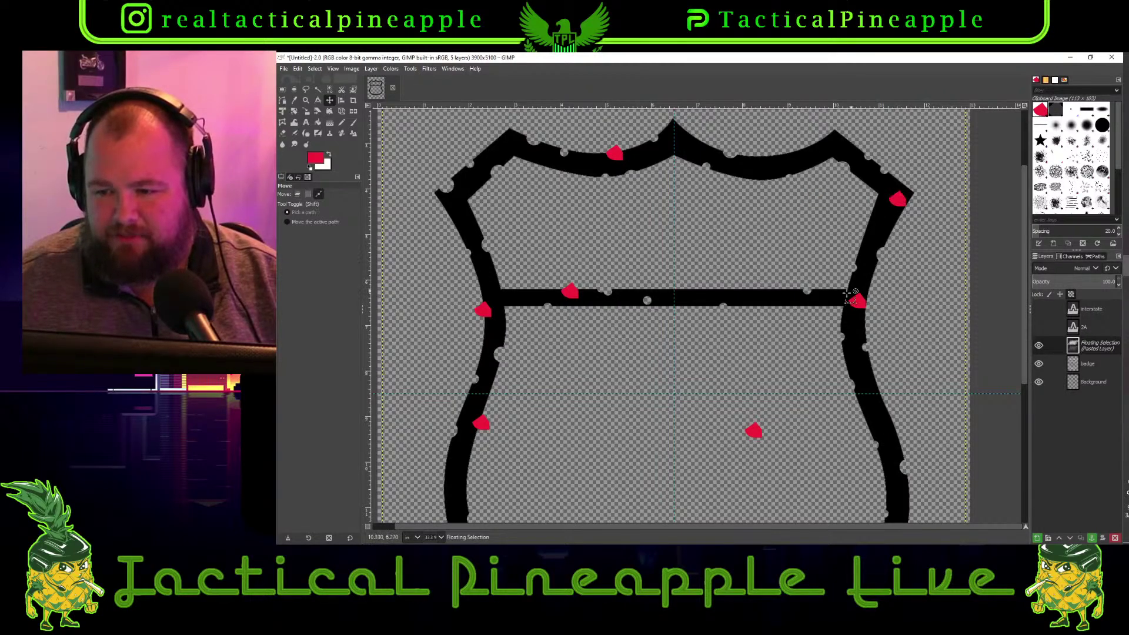
Place another copy of the red shape on the right dip of the shield's top edge
{"action": "scroll", "coordinate": [876, 287], "scroll_direction": "up", "scroll_amount": 3}
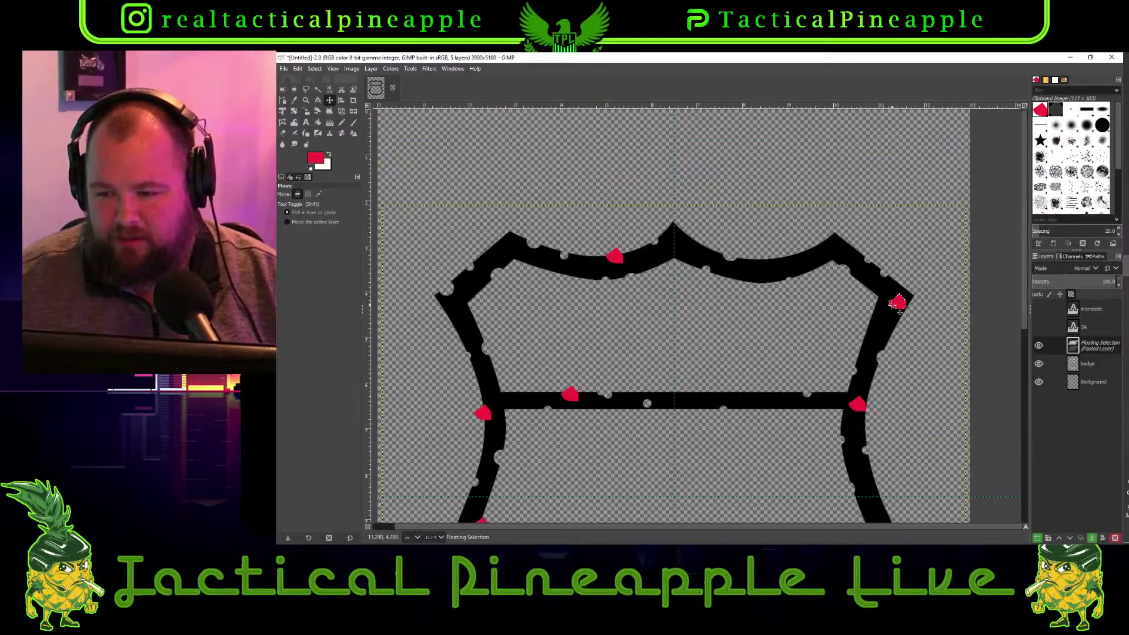
{"action": "left_click_drag", "start_coordinate": [896, 302], "coordinate": [791, 268]}
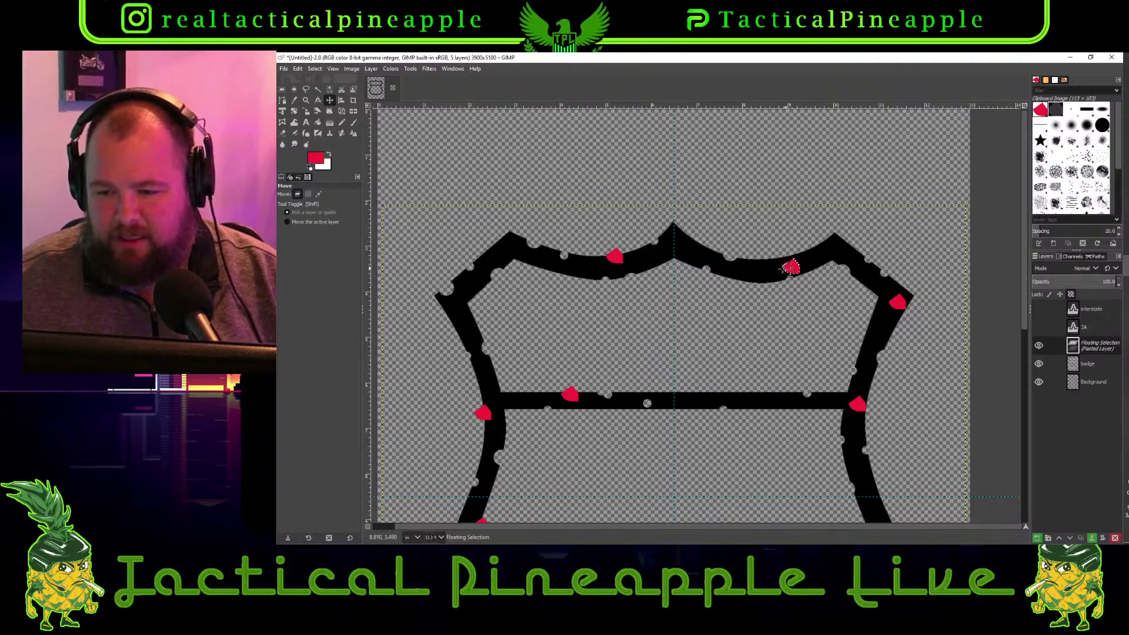
{"action": "scroll", "coordinate": [826, 218], "scroll_direction": "down", "scroll_amount": 10}
{"action": "scroll", "coordinate": [826, 218], "scroll_direction": "up", "scroll_amount": 3}
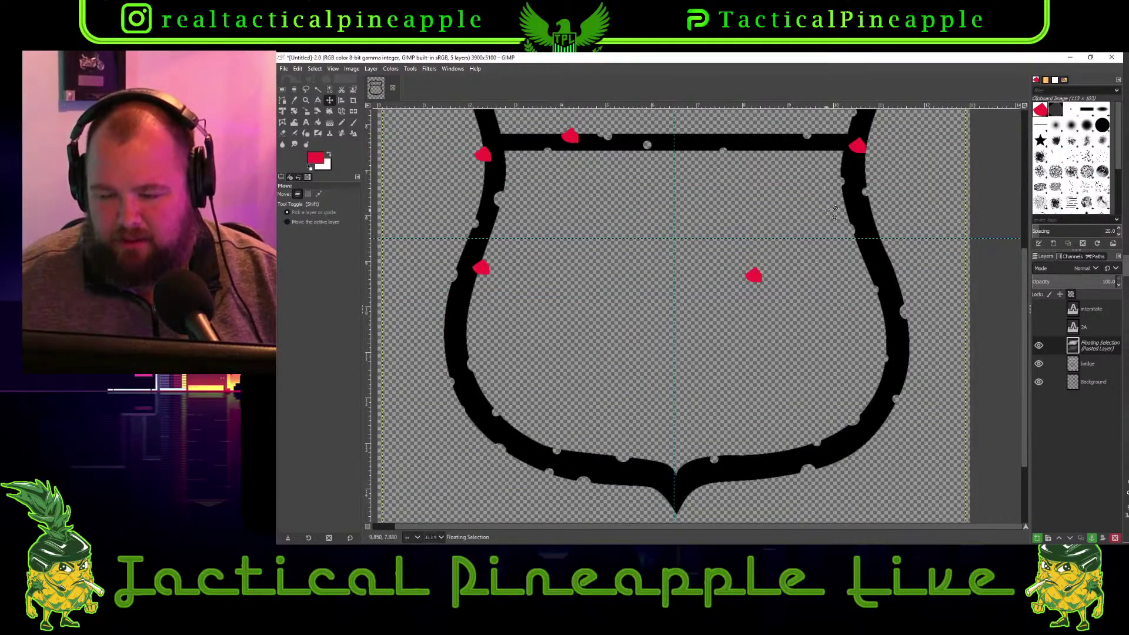
{"action": "scroll", "coordinate": [829, 212], "scroll_direction": "up", "scroll_amount": 7}
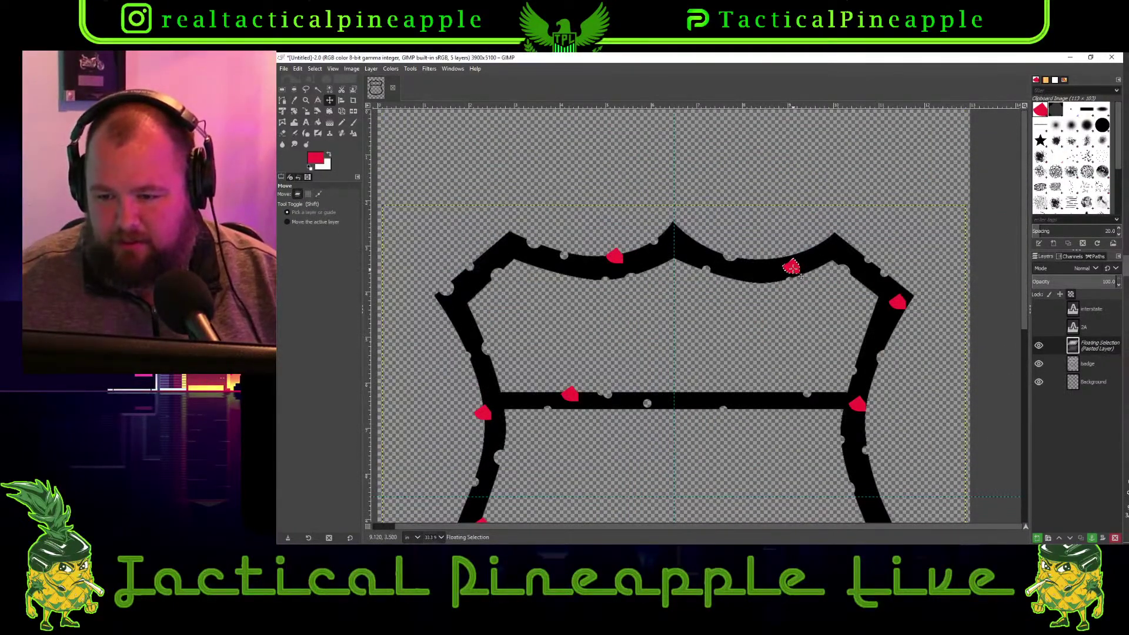
Place a copy of the red shape on the outer edge of the shield's right side, below the crossbar
{"action": "left_click_drag", "start_coordinate": [801, 277], "coordinate": [893, 527]}
{"action": "scroll", "coordinate": [893, 517], "scroll_direction": "down", "scroll_amount": 10}
{"action": "scroll", "coordinate": [879, 359], "scroll_direction": "up", "scroll_amount": 3}
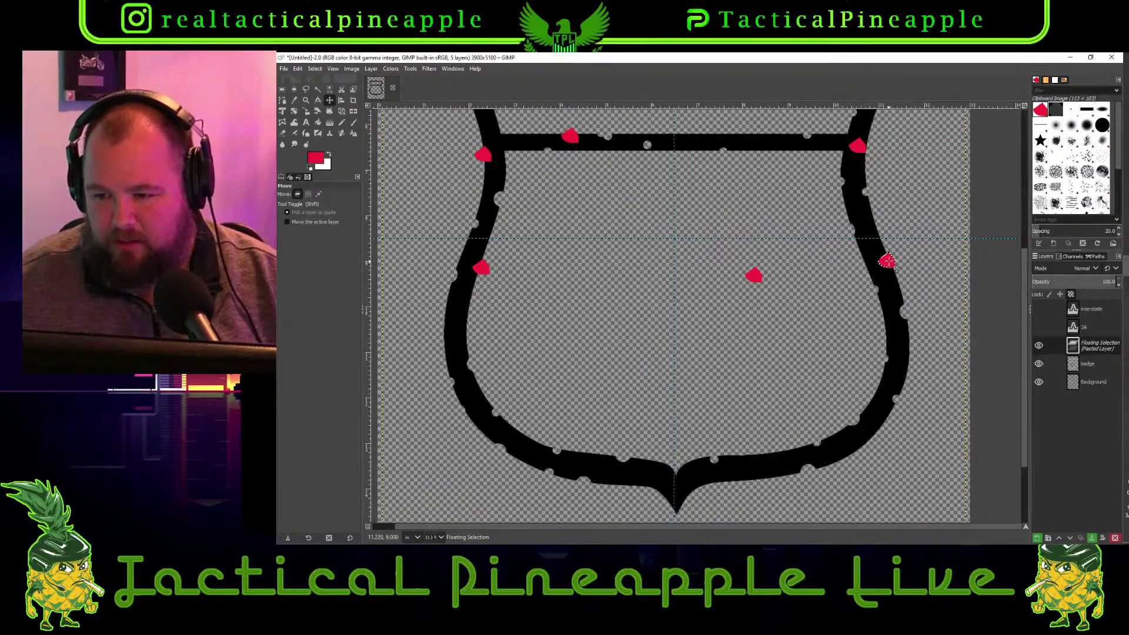
{"action": "left_click_drag", "start_coordinate": [887, 261], "coordinate": [888, 269]}
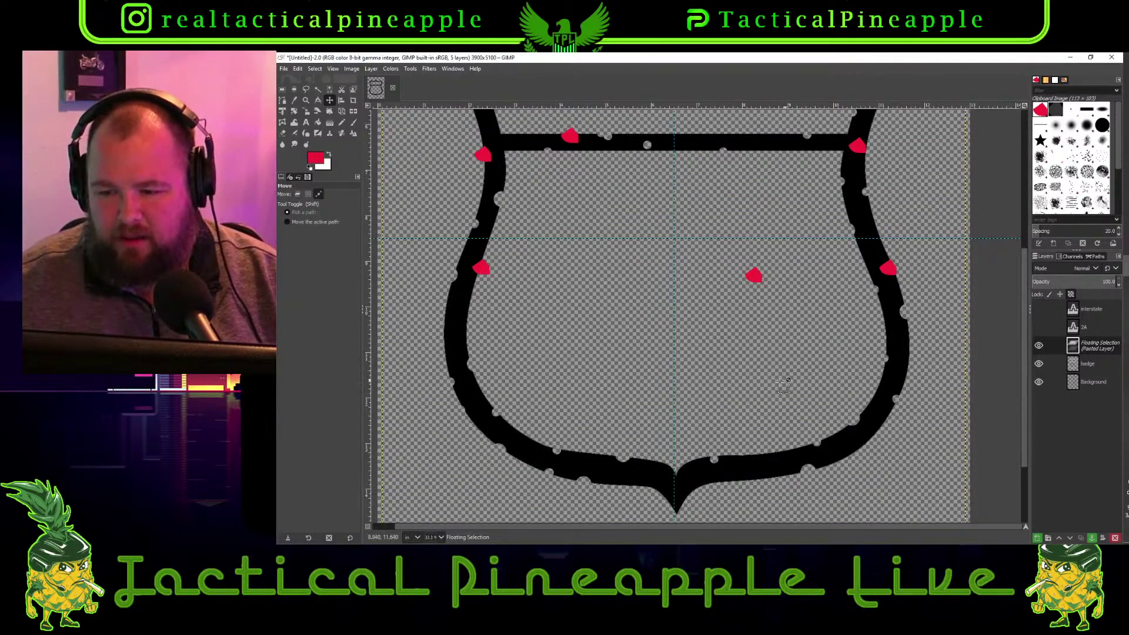
Place two more red shape copies along the outer edge of the shield's lower right curve
{"action": "scroll", "coordinate": [887, 270], "scroll_direction": "up", "scroll_amount": 6}
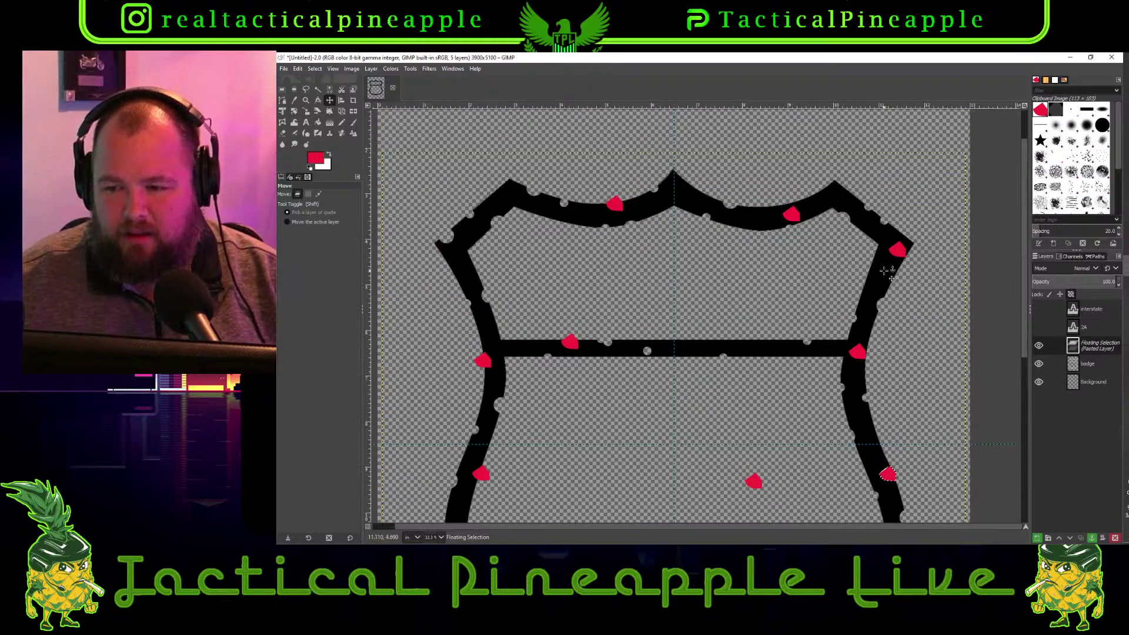
{"action": "scroll", "coordinate": [886, 276], "scroll_direction": "down", "scroll_amount": 3}
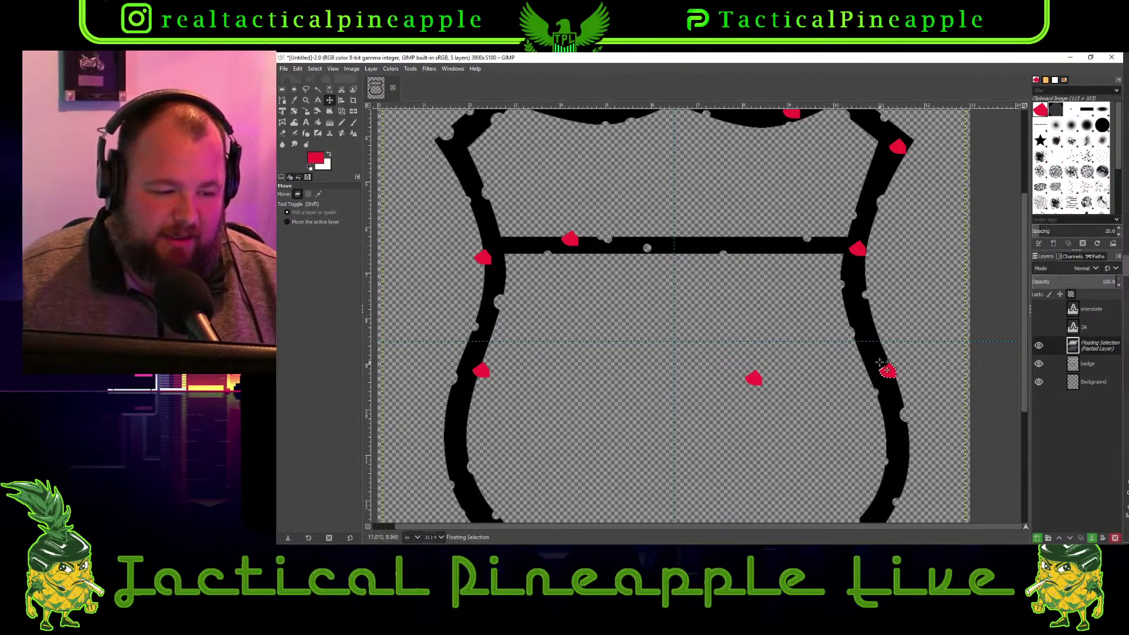
{"action": "scroll", "coordinate": [759, 359], "scroll_direction": "down", "scroll_amount": 5}
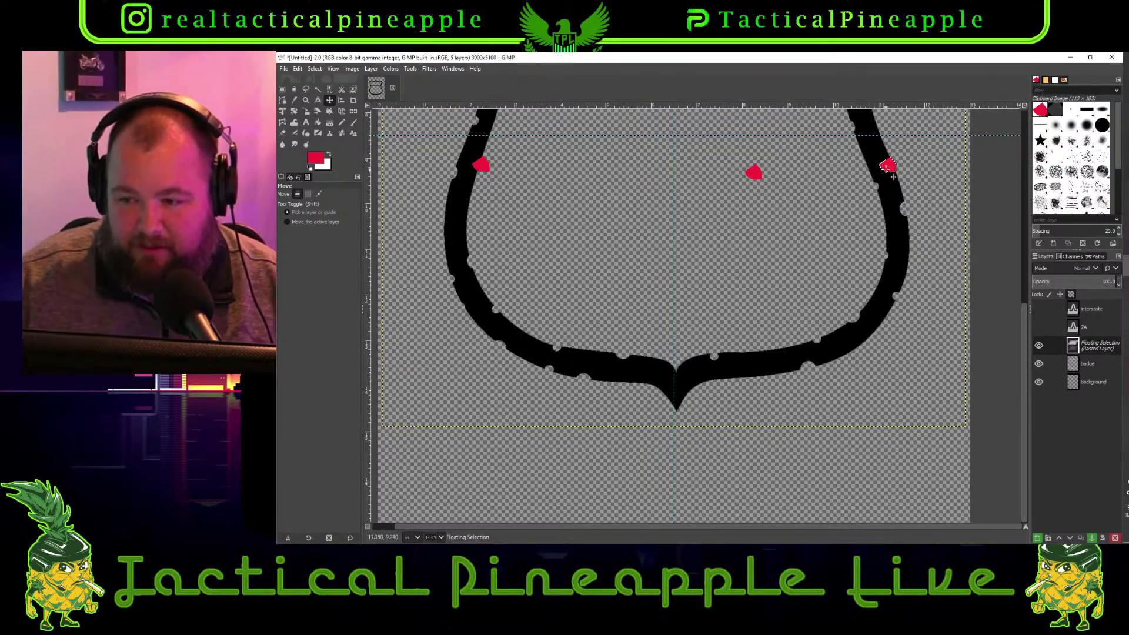
{"action": "left_click", "coordinate": [887, 166]}
{"action": "left_click_drag", "start_coordinate": [888, 166], "coordinate": [903, 277]}
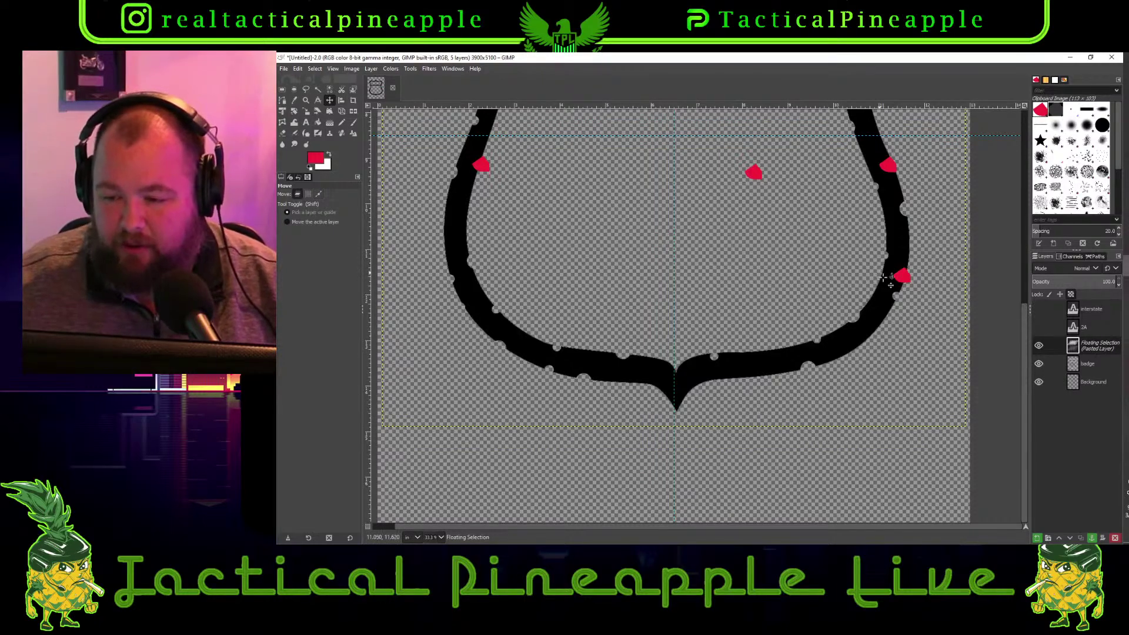
{"action": "left_click_drag", "start_coordinate": [909, 286], "coordinate": [859, 357]}
{"action": "key", "text": "ctrl"}
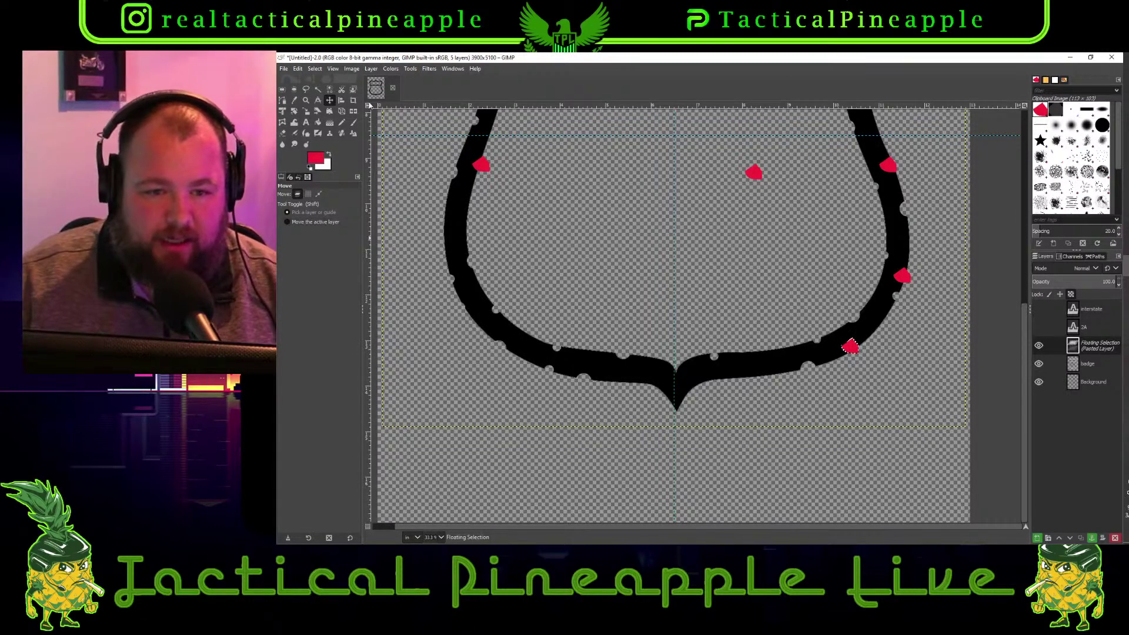
Rotate the floating red shape by 128.17 degrees and move it onto the inner edge of the lower right curve
{"action": "left_click", "coordinate": [295, 114]}
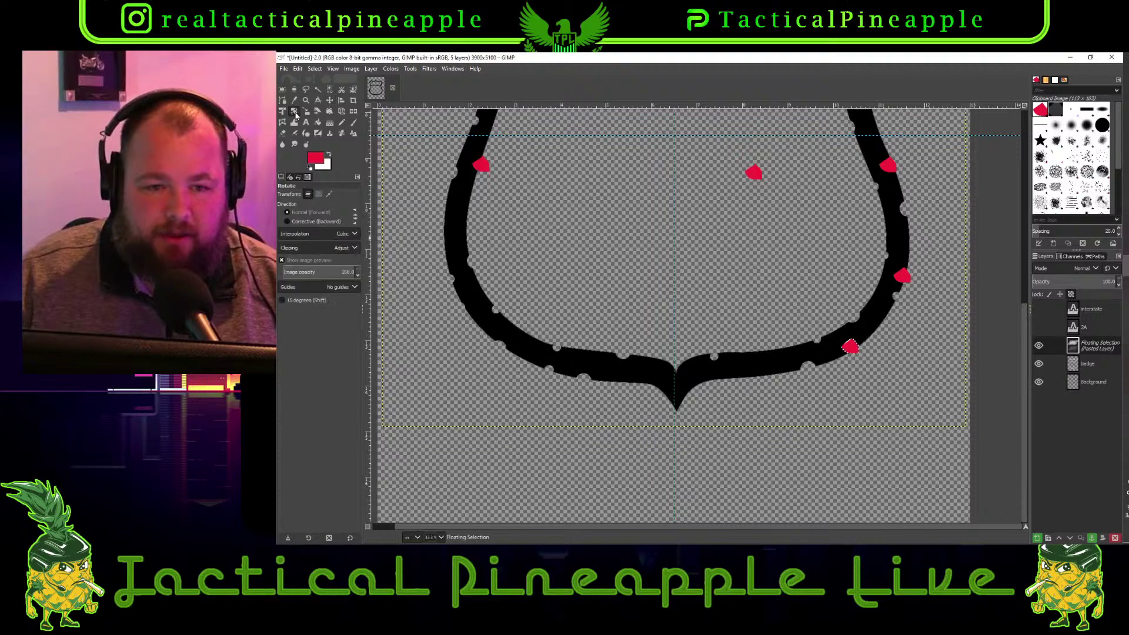
{"action": "left_click", "coordinate": [859, 356]}
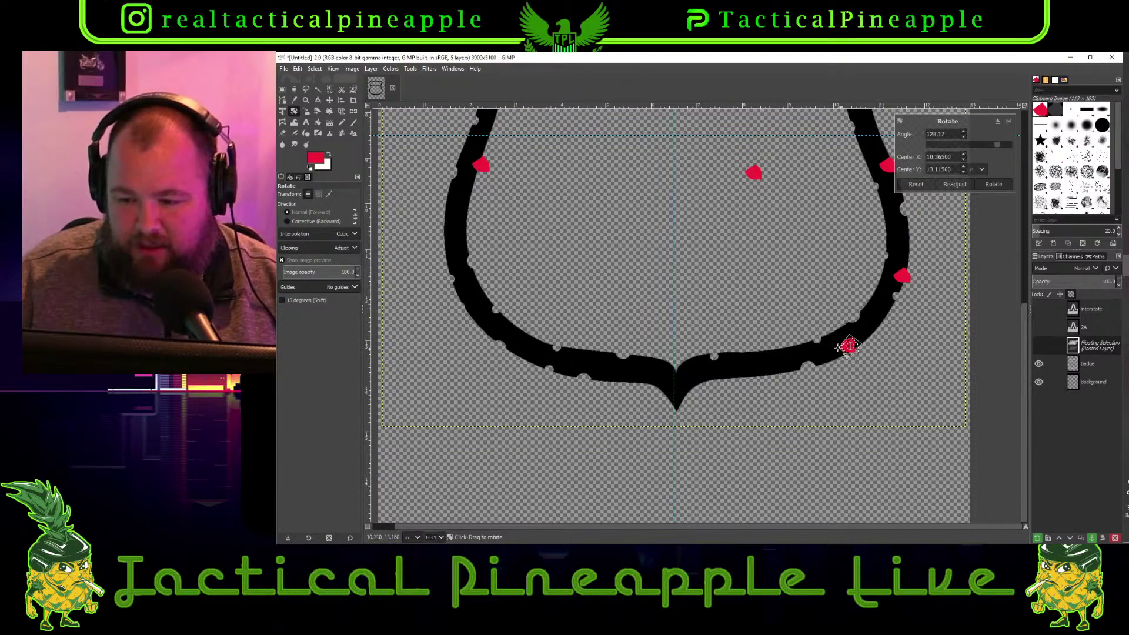
{"action": "left_click", "coordinate": [993, 185]}
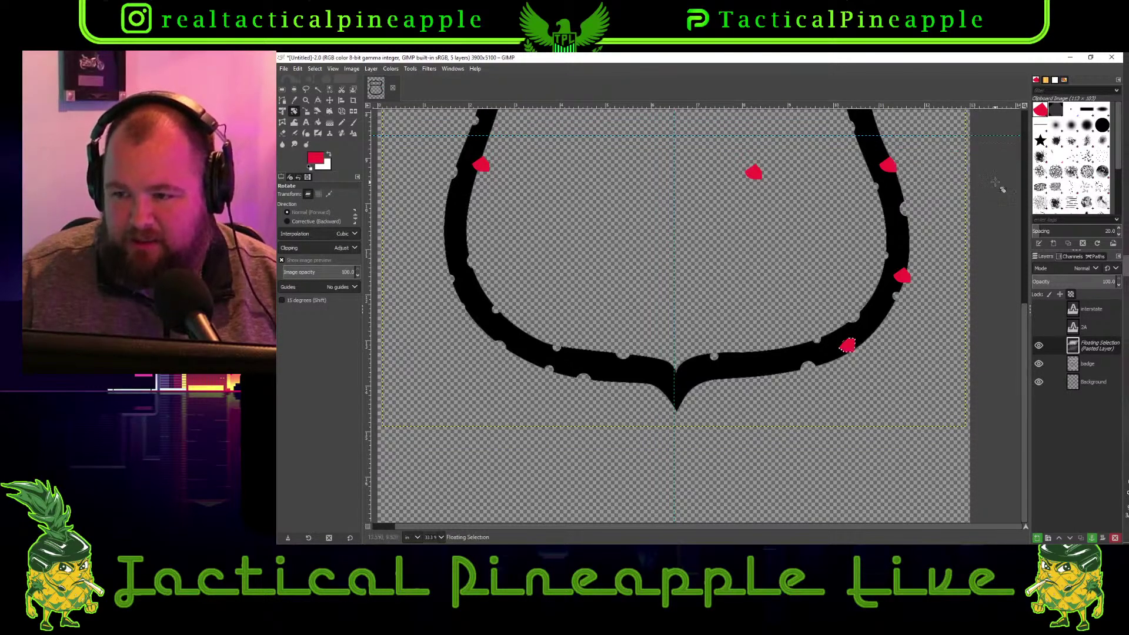
{"action": "left_click", "coordinate": [330, 101]}
{"action": "left_click_drag", "start_coordinate": [854, 354], "coordinate": [849, 343]}
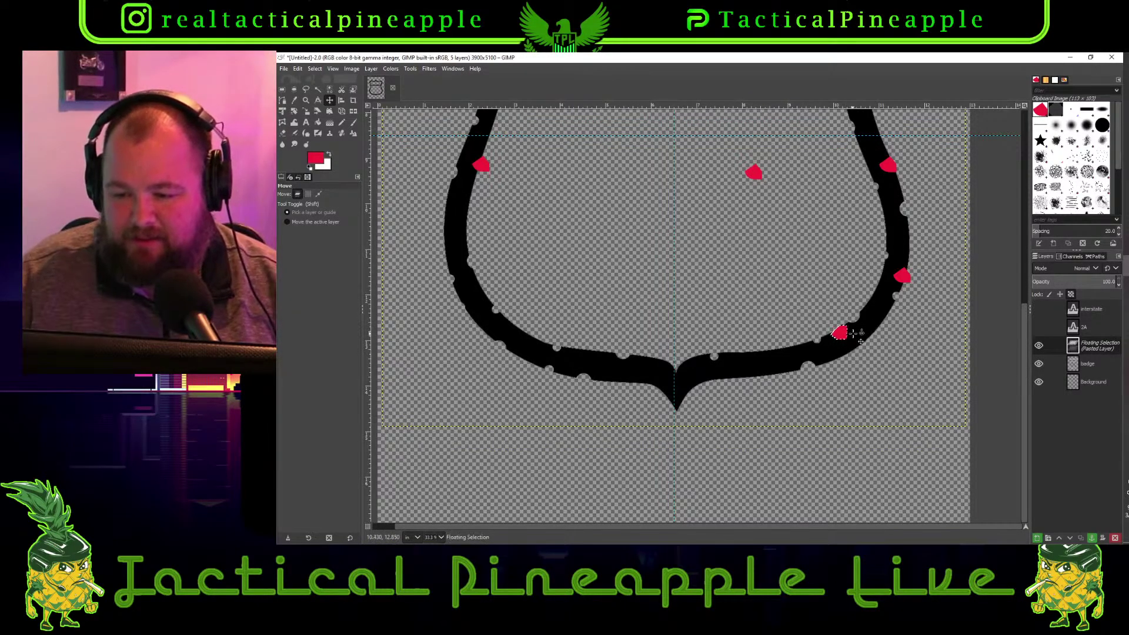
Place a copy of the red shape on the shield's lower edge, just right of the bottom point
{"action": "key", "text": "shift+p"}
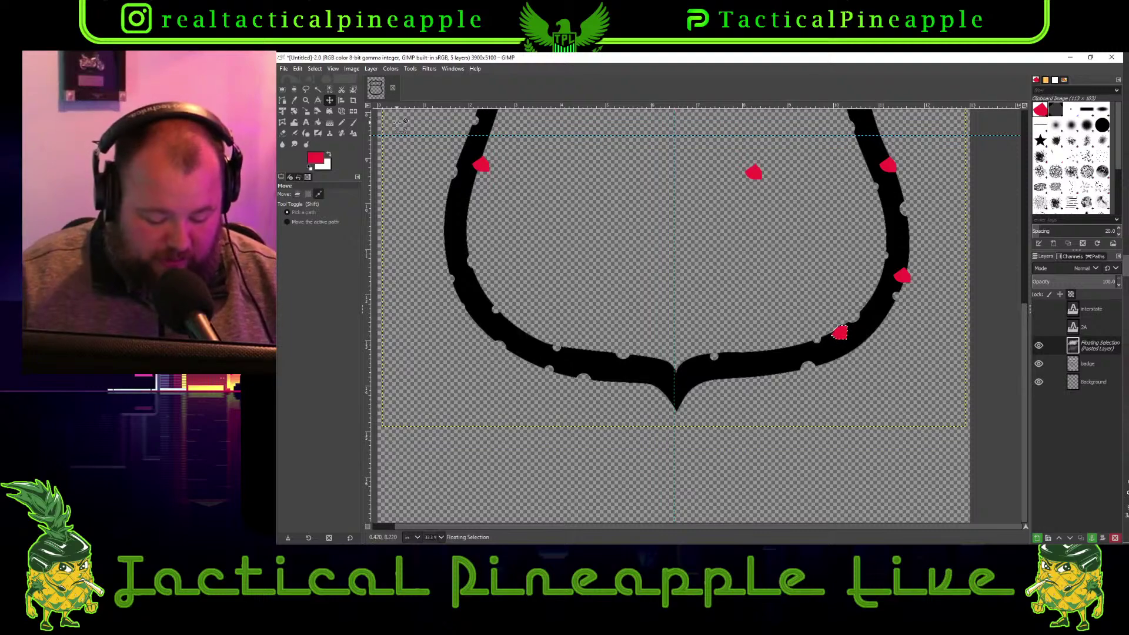
{"action": "left_click", "coordinate": [297, 194]}
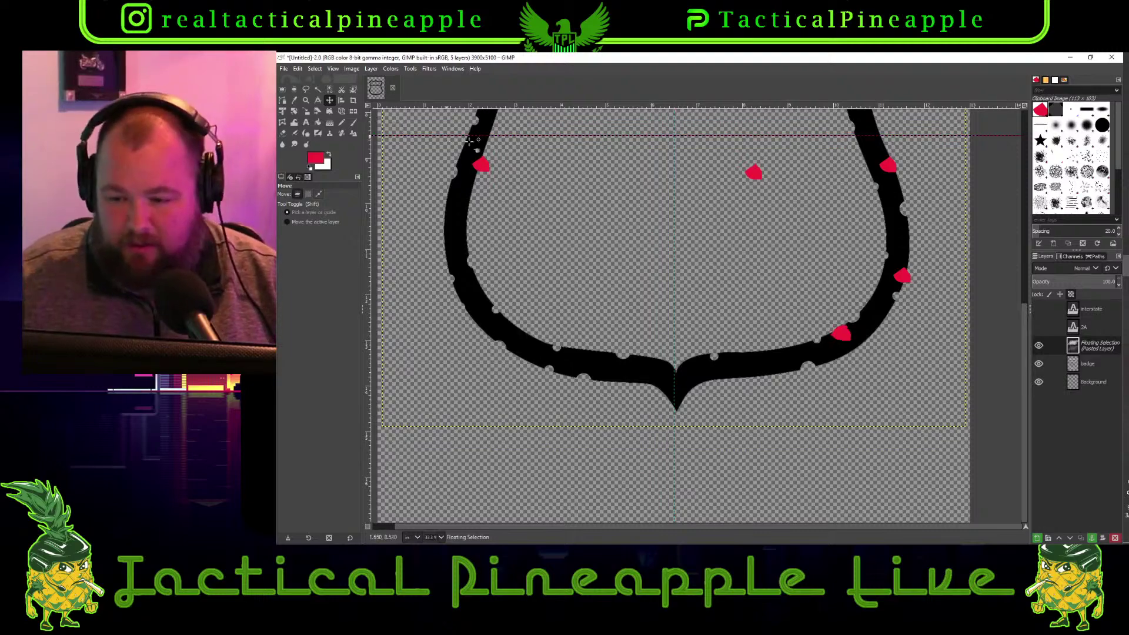
{"action": "left_click", "coordinate": [848, 342]}
{"action": "left_click_drag", "start_coordinate": [847, 343], "coordinate": [705, 387]}
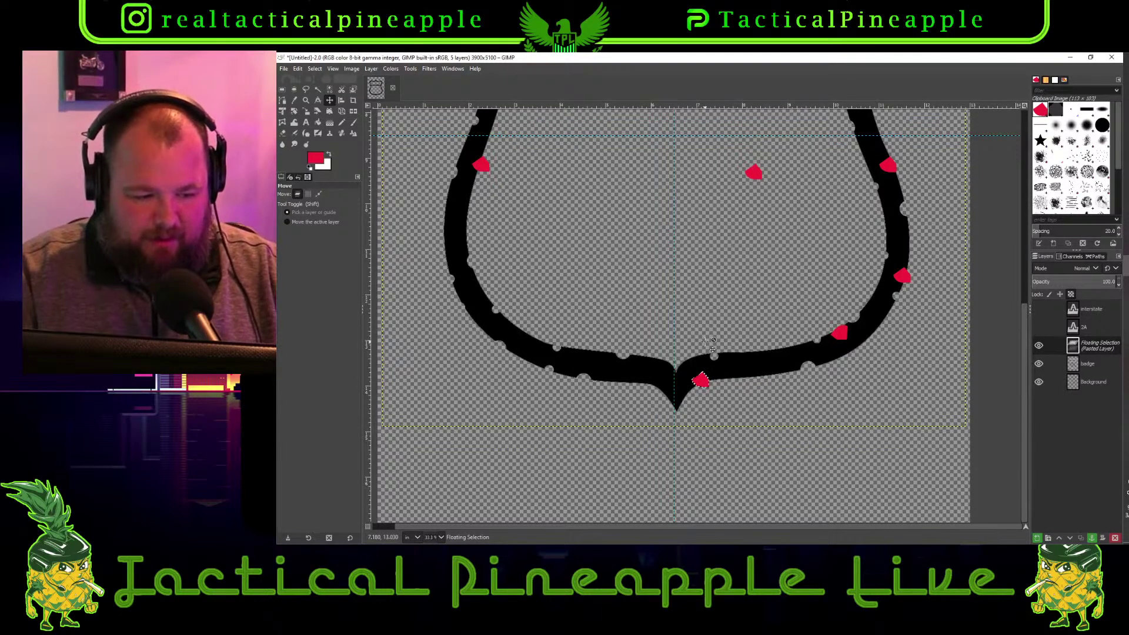
{"action": "right_click", "coordinate": [781, 387]}
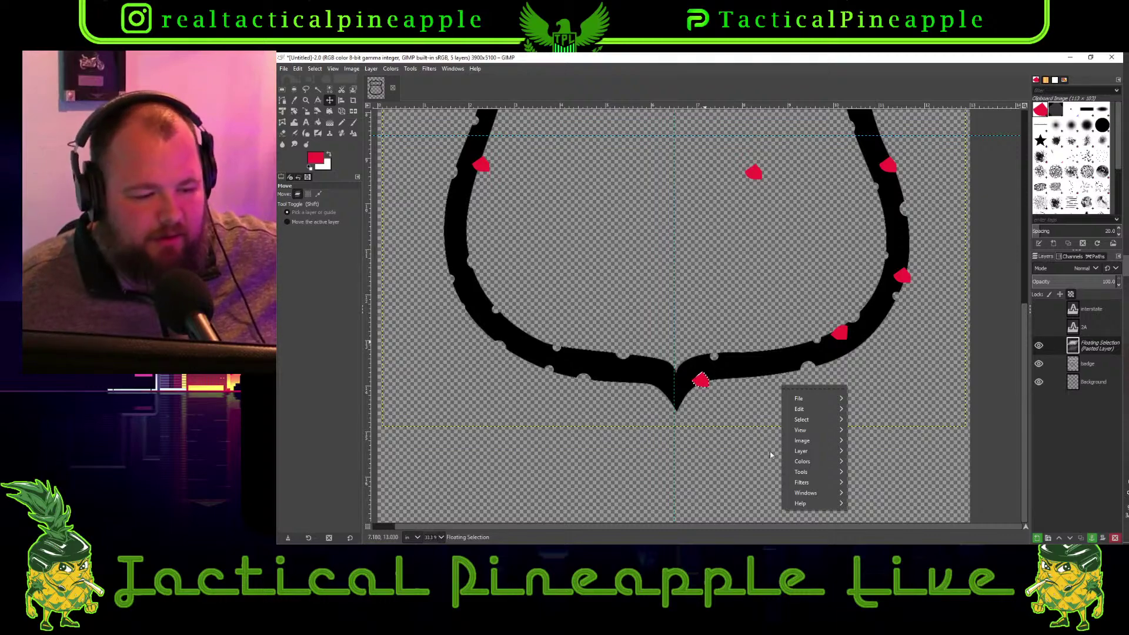
{"action": "left_click", "coordinate": [740, 398]}
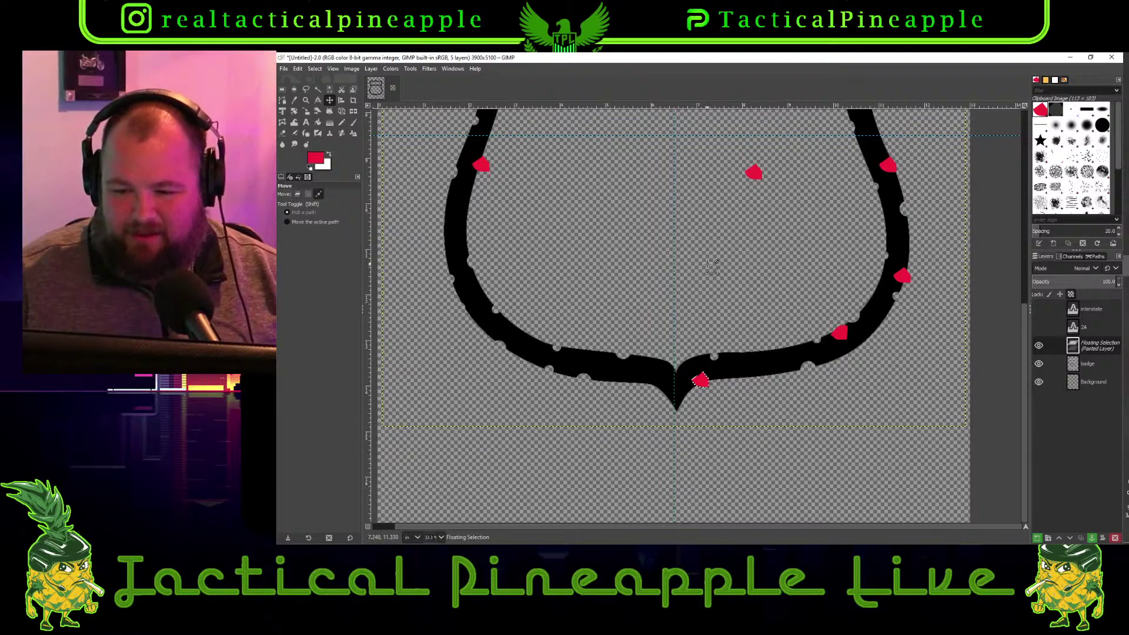
Place red shape copies on the inner edge left of the bottom point and on the outer edge of the lower left curve
{"action": "scroll", "coordinate": [778, 268], "scroll_direction": "down", "scroll_amount": 3}
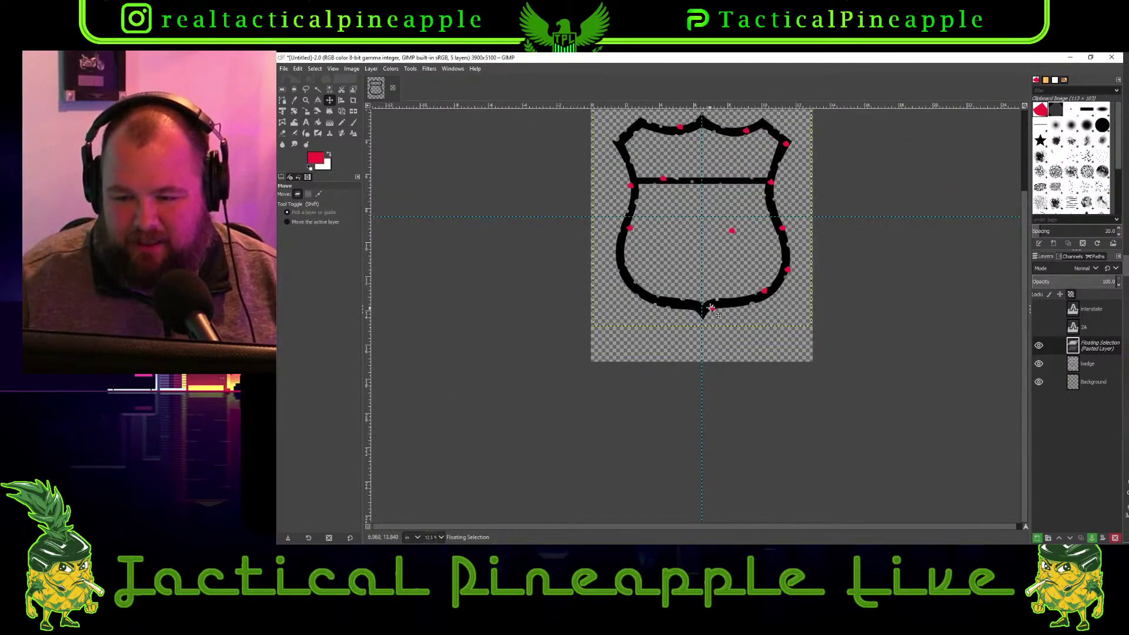
{"action": "key", "text": "alt"}
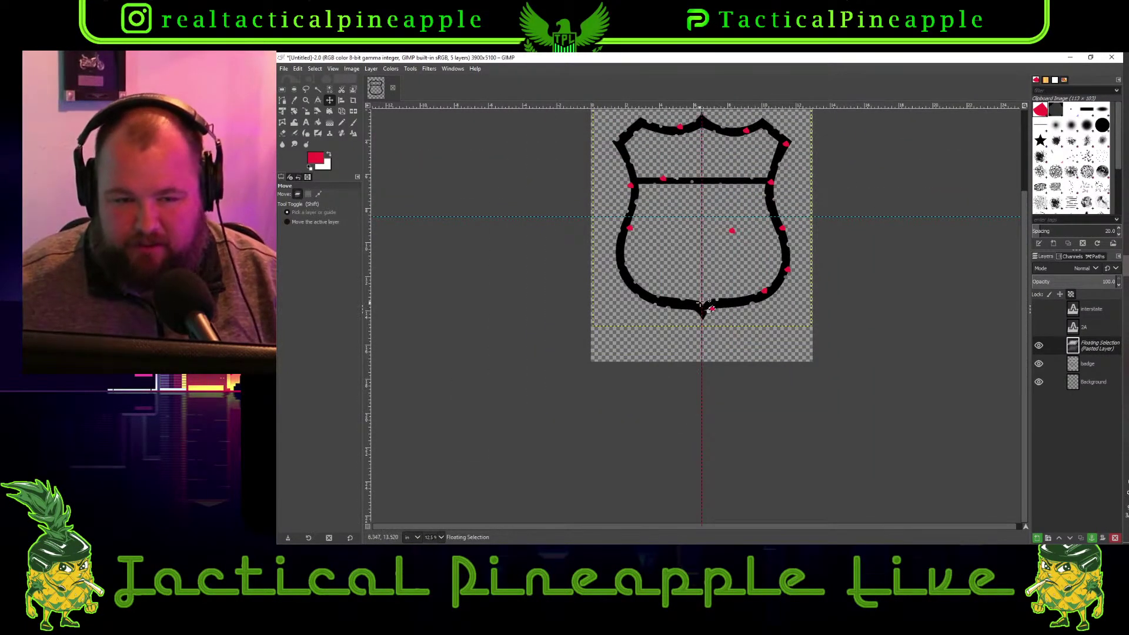
{"action": "left_click_drag", "start_coordinate": [712, 309], "coordinate": [679, 304]}
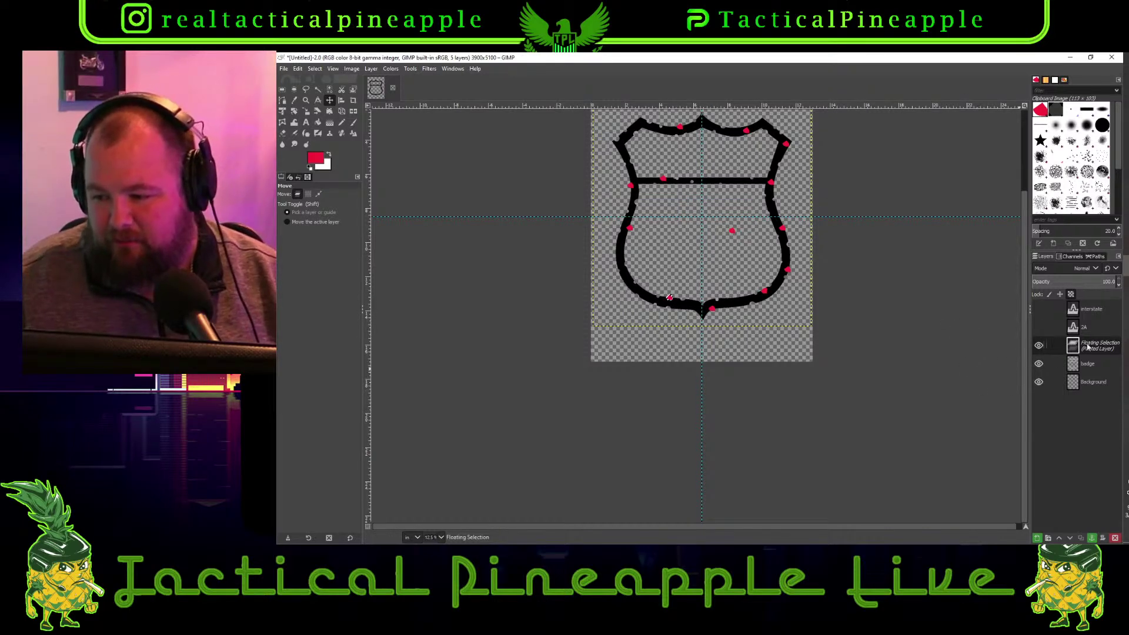
{"action": "key", "text": "alt"}
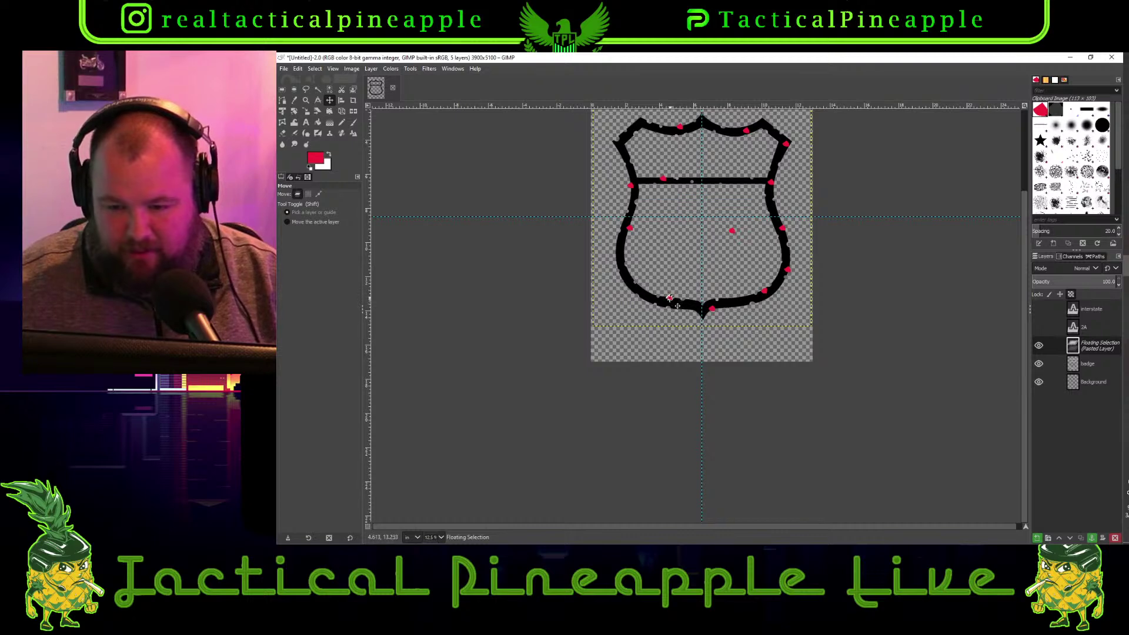
{"action": "left_click_drag", "start_coordinate": [670, 299], "coordinate": [624, 280]}
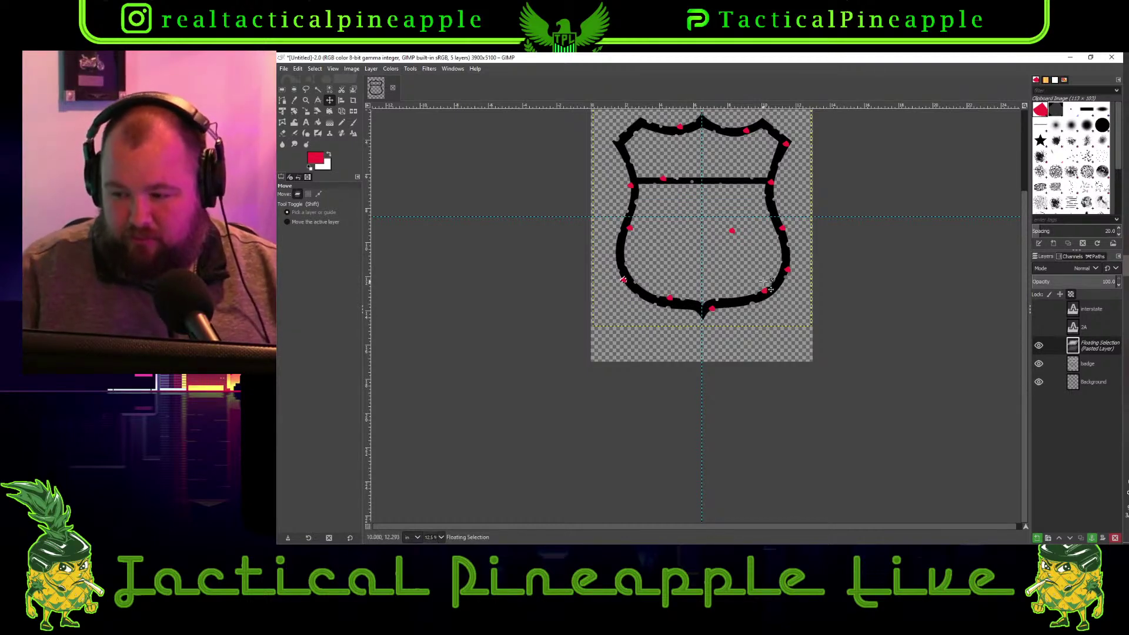
Anchor the floating red shape to the badge layer and hide the Background layer, keeping the badge visible
{"action": "right_click", "coordinate": [1082, 346]}
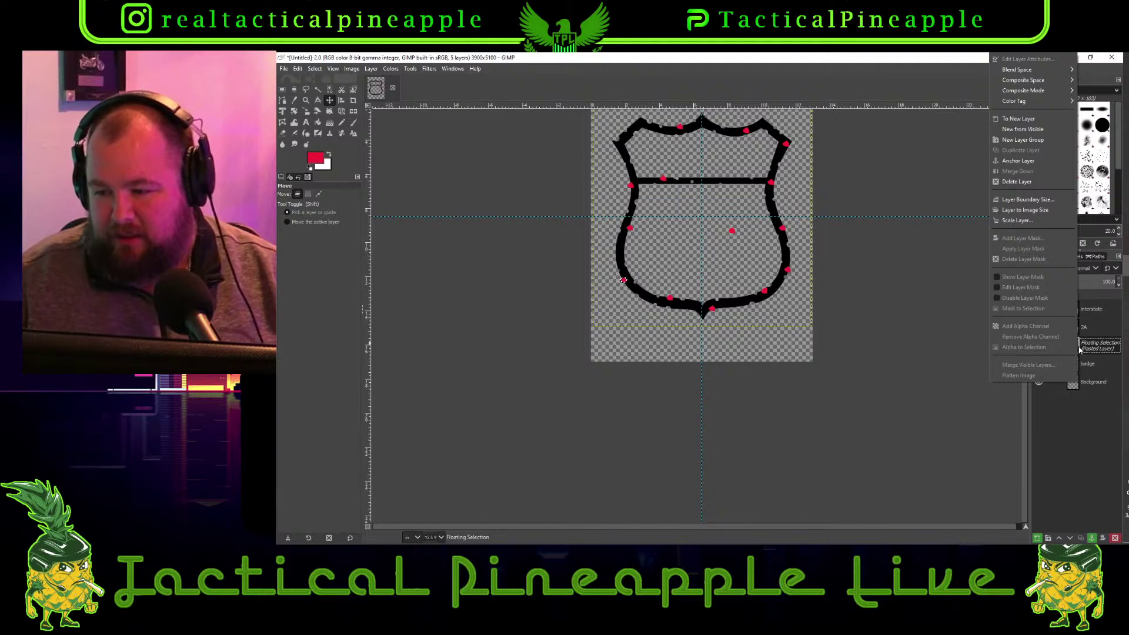
{"action": "left_click", "coordinate": [1020, 161]}
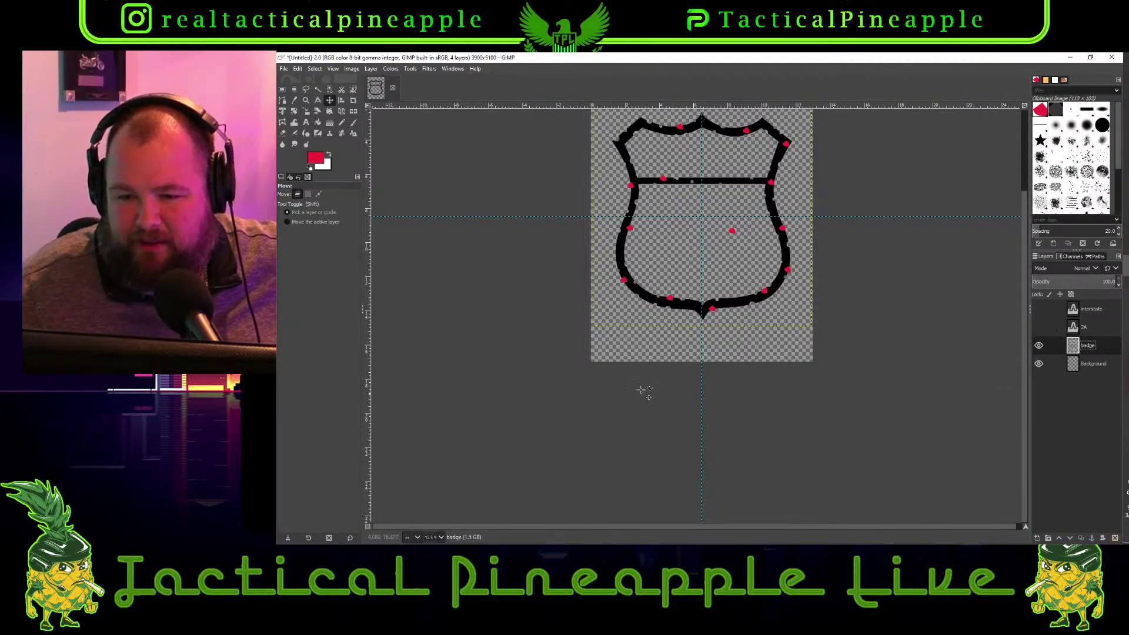
{"action": "left_click", "coordinate": [1039, 347]}
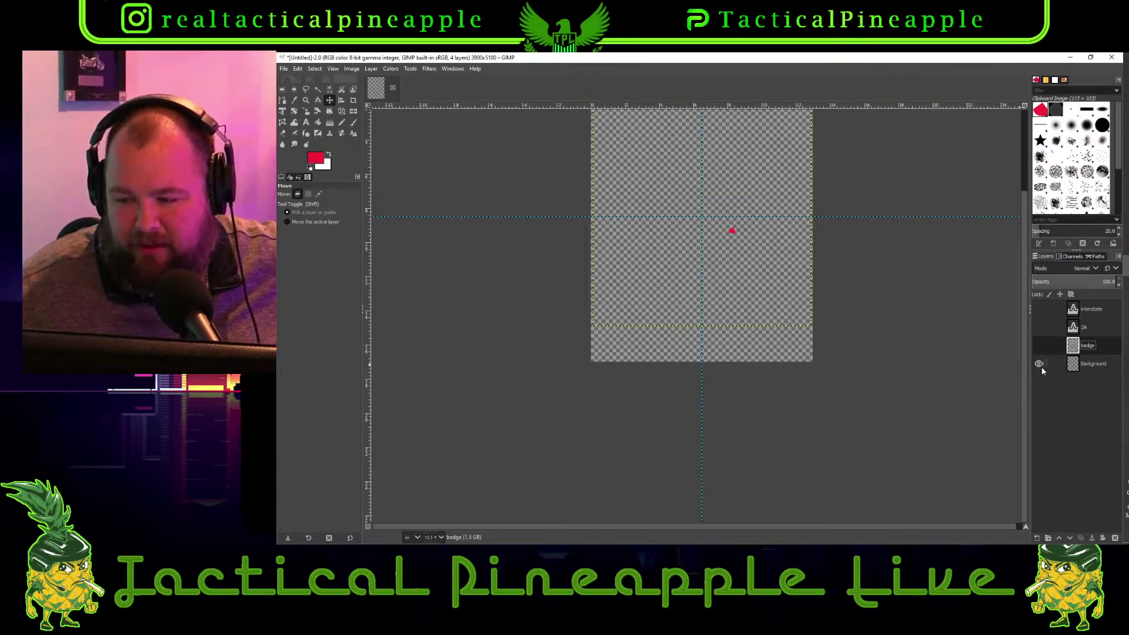
{"action": "left_click", "coordinate": [1038, 346]}
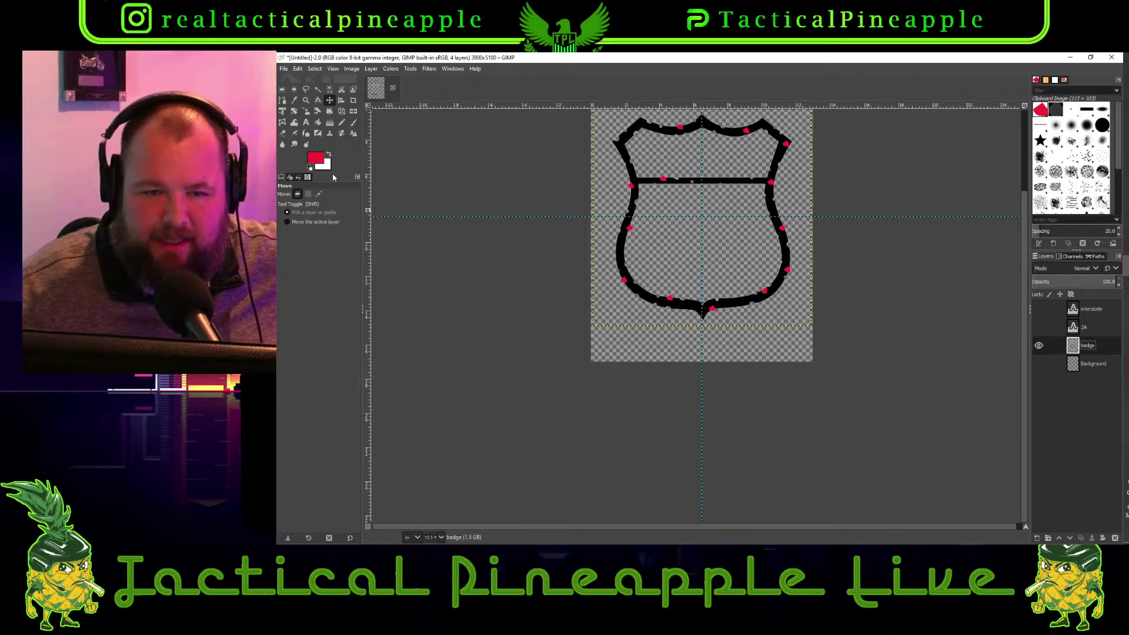
Select all the red shapes on the badge layer by color, delete them to leave transparent notches, and clear the selection
{"action": "left_click", "coordinate": [330, 89]}
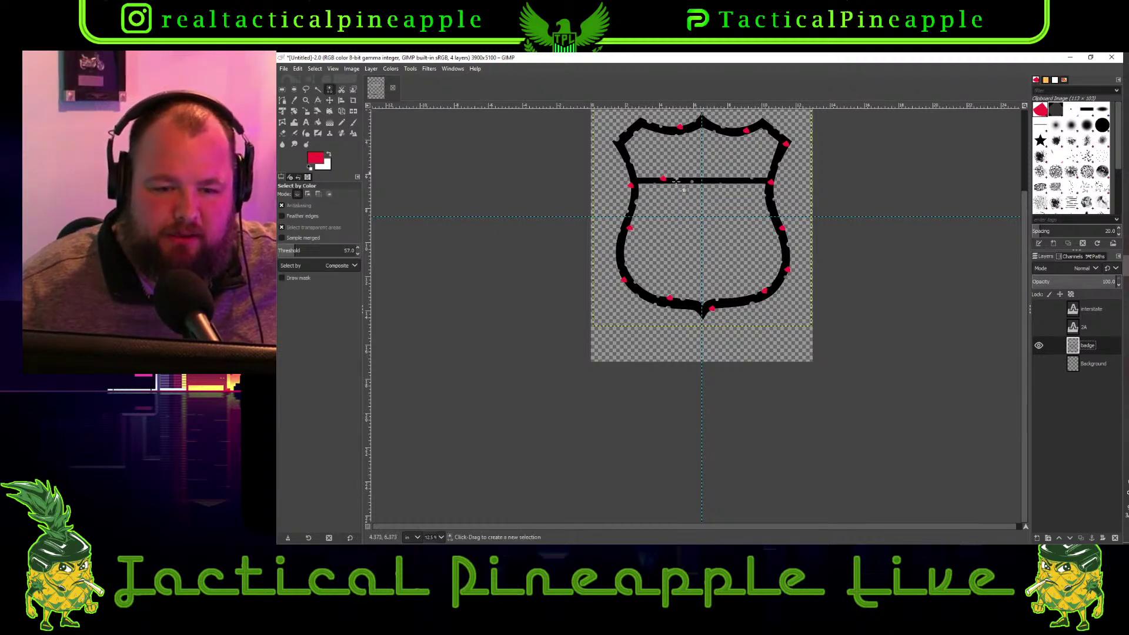
{"action": "scroll", "coordinate": [681, 127], "scroll_direction": "up", "scroll_amount": 3}
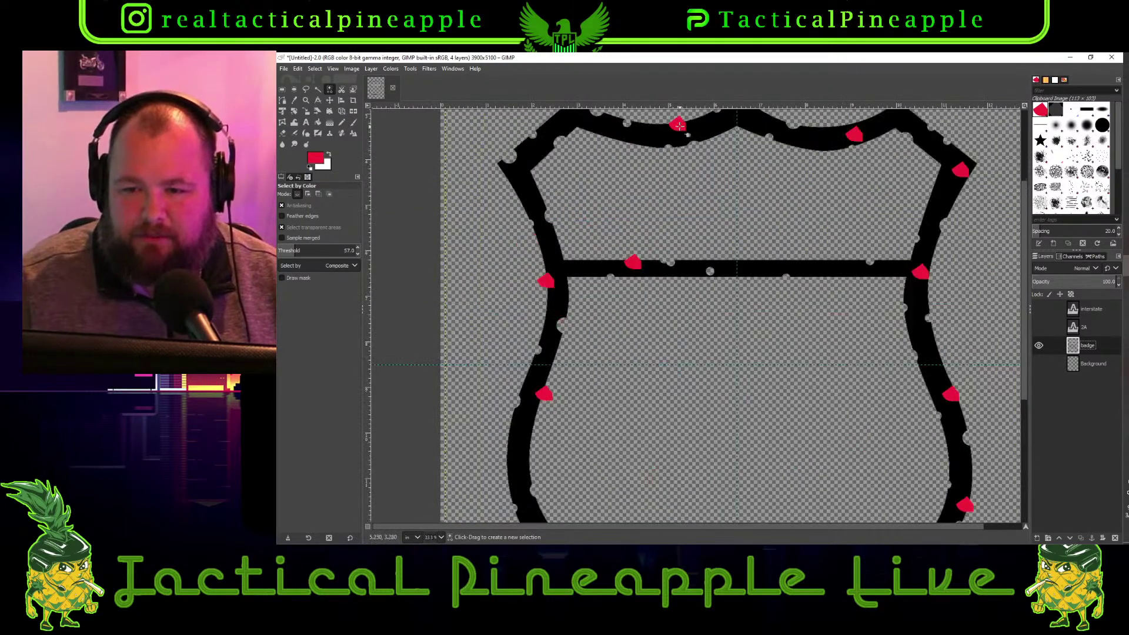
{"action": "left_click", "coordinate": [679, 125]}
{"action": "scroll", "coordinate": [706, 141], "scroll_direction": "down", "scroll_amount": 8}
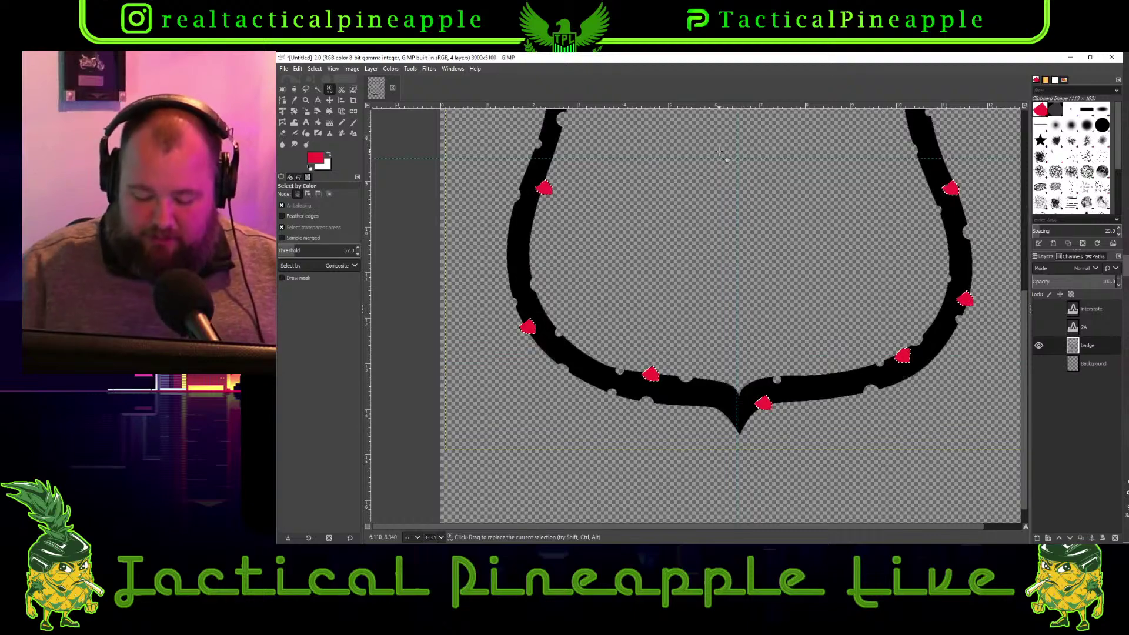
{"action": "key", "text": "Delete"}
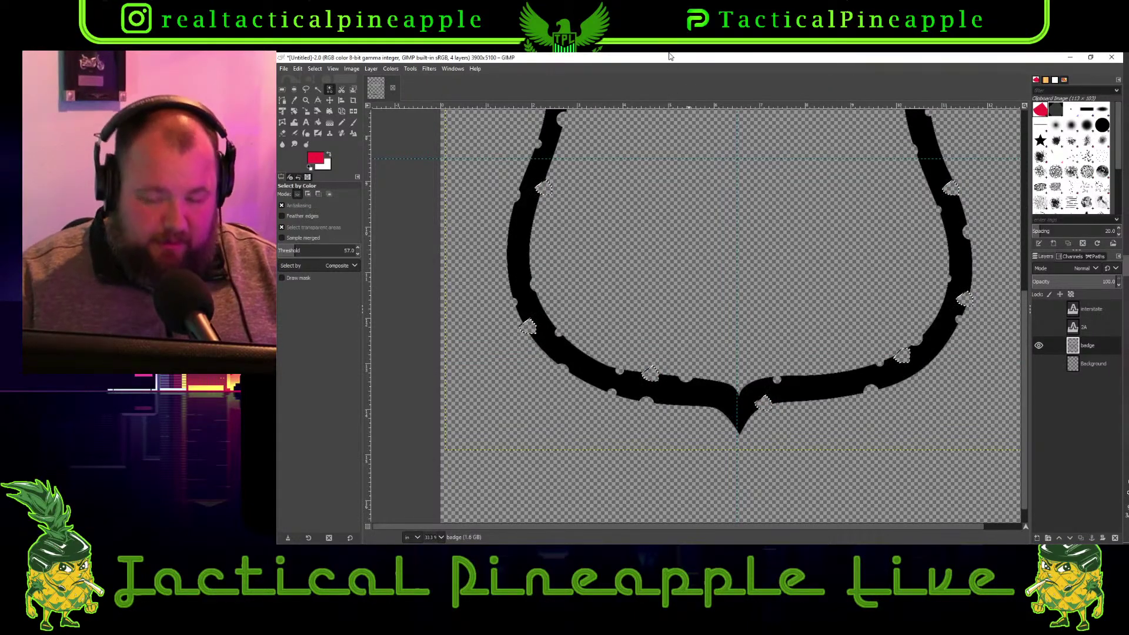
{"action": "left_click", "coordinate": [315, 69]}
{"action": "left_click", "coordinate": [330, 93]}
{"action": "scroll", "coordinate": [664, 238], "scroll_direction": "down", "scroll_amount": 2}
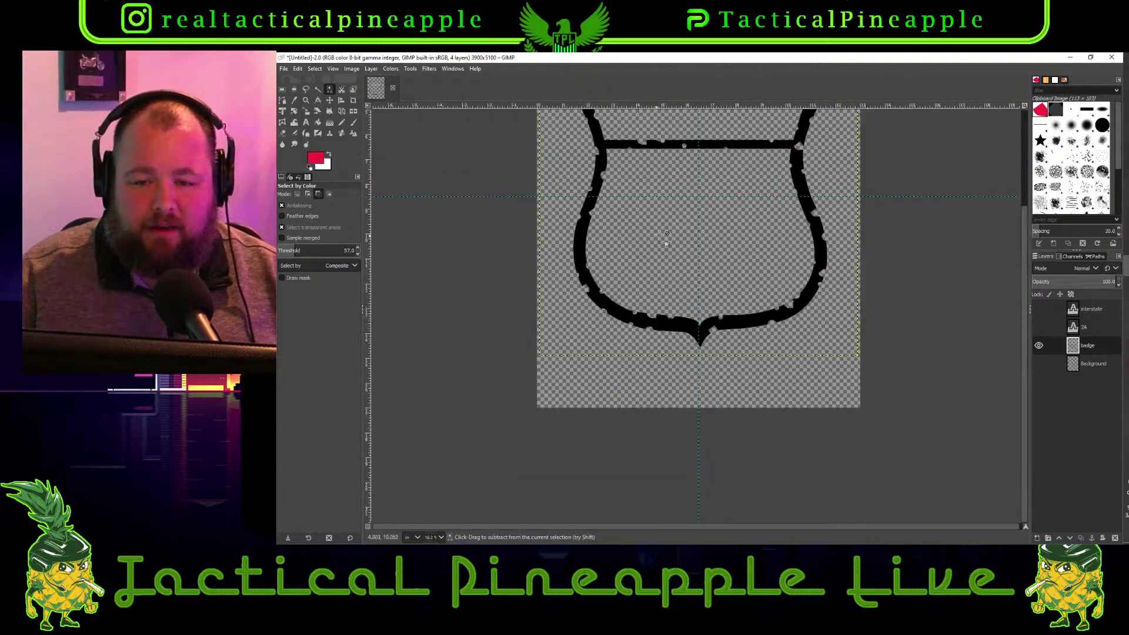
{"action": "scroll", "coordinate": [659, 236], "scroll_direction": "down", "scroll_amount": 1}
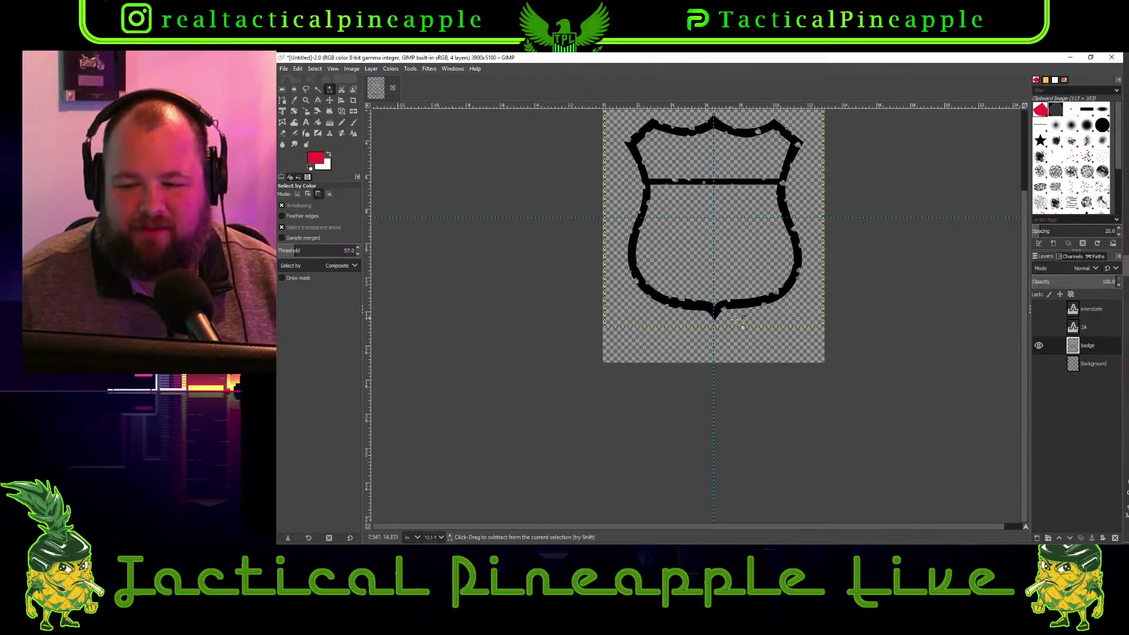
Outline a small bullet-shaped area in the badge border just left of the bottom point with Free Select, delete it and deselect
{"action": "scroll", "coordinate": [710, 296], "scroll_direction": "up", "scroll_amount": 5, "text": "ctrl"}
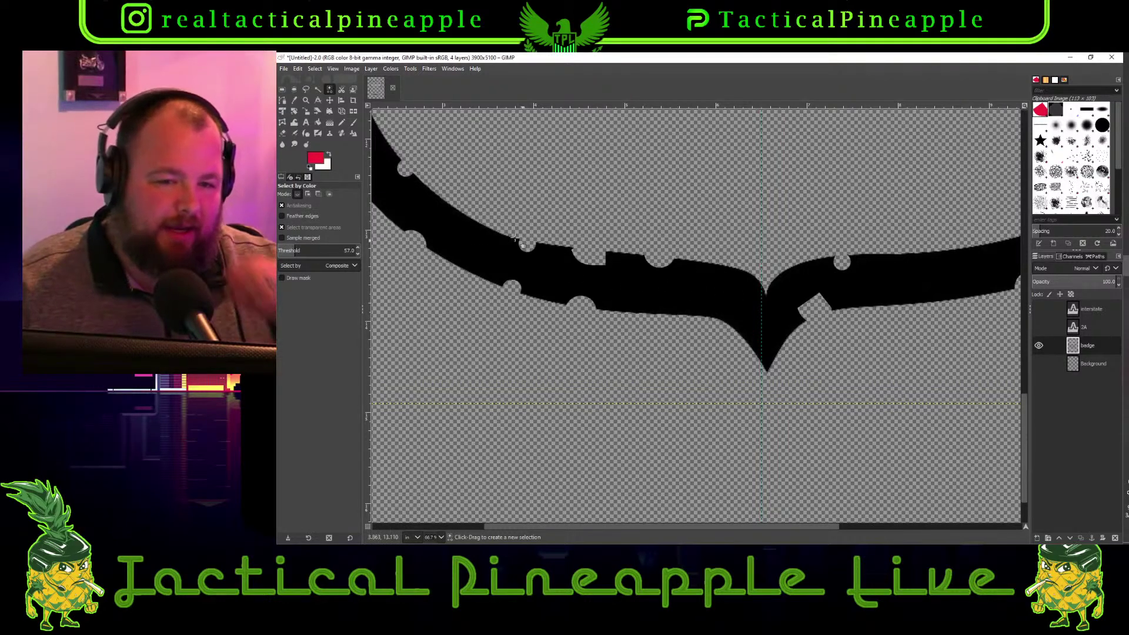
{"action": "left_click", "coordinate": [306, 90]}
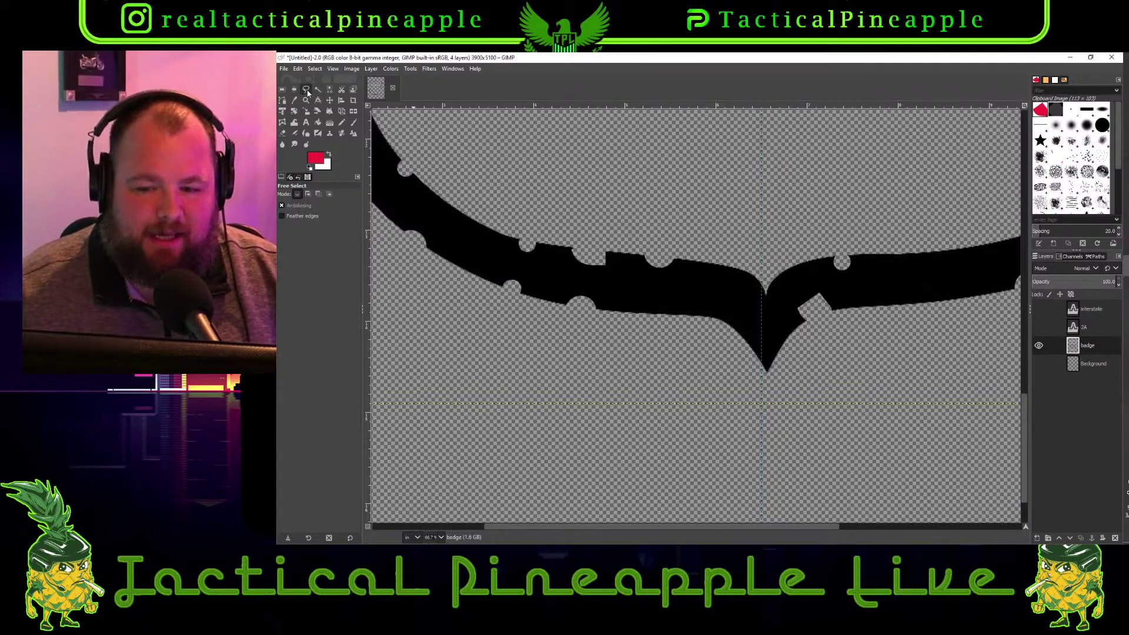
{"action": "left_click", "coordinate": [695, 276]}
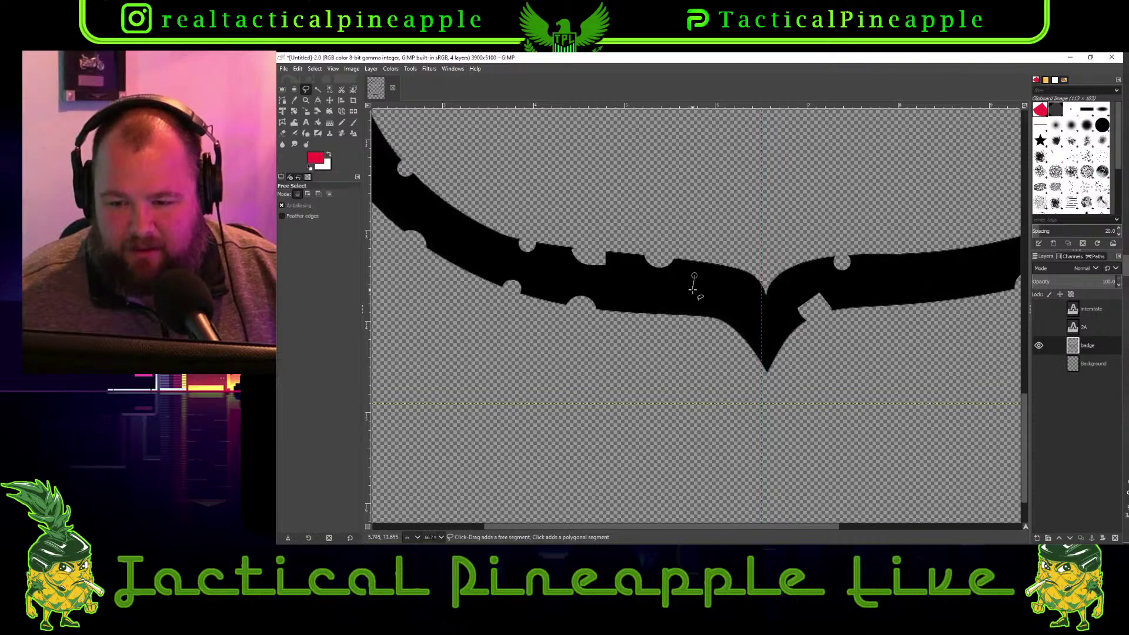
{"action": "left_click", "coordinate": [693, 288]}
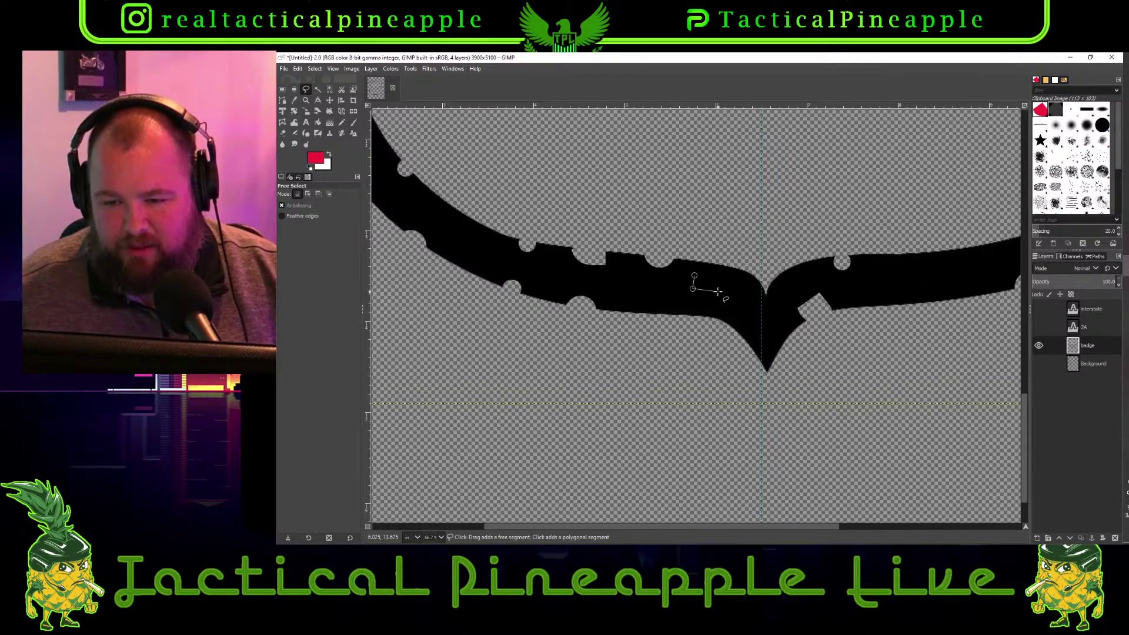
{"action": "left_click", "coordinate": [718, 292]}
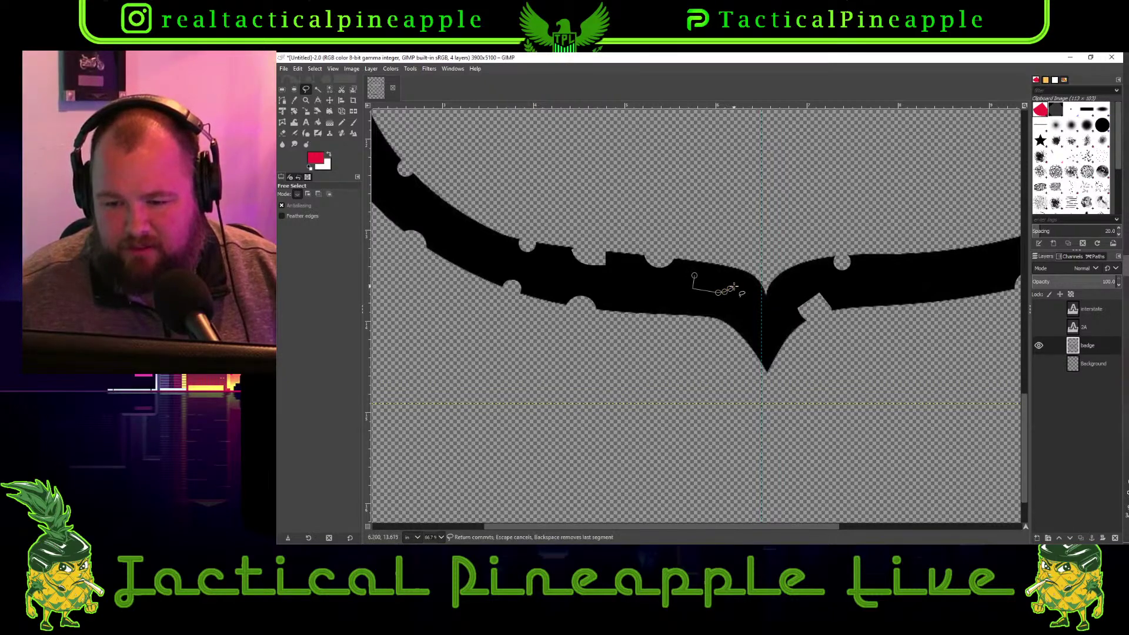
{"action": "left_click", "coordinate": [731, 287]}
{"action": "left_click", "coordinate": [727, 281]}
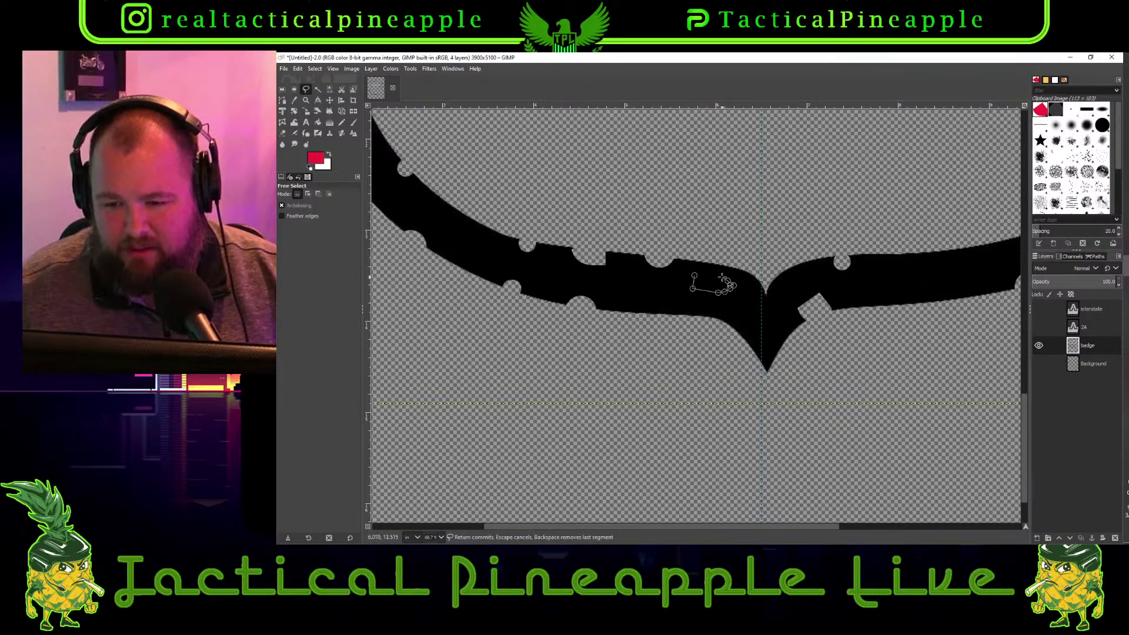
{"action": "left_click", "coordinate": [716, 275]}
{"action": "left_click", "coordinate": [694, 275]}
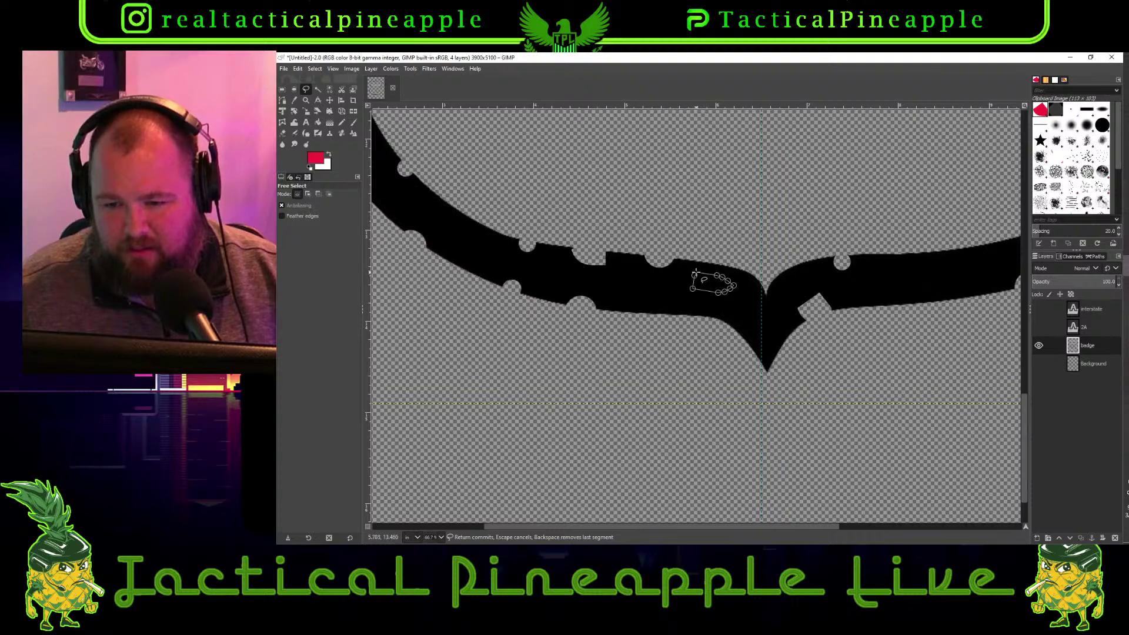
{"action": "left_click", "coordinate": [694, 274]}
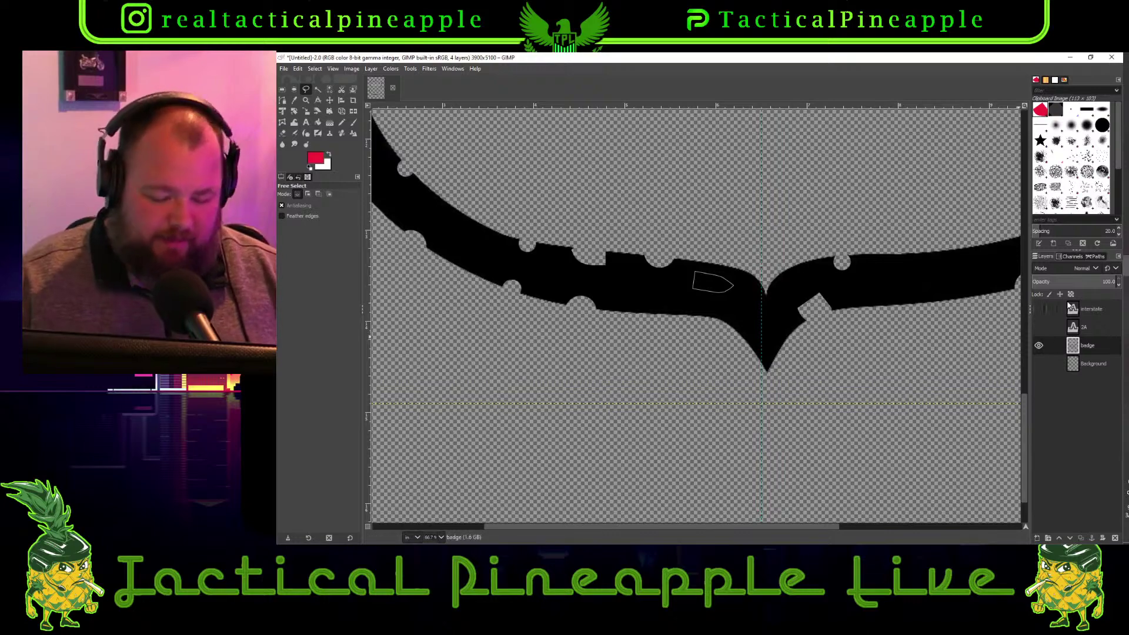
{"action": "key", "text": "Return"}
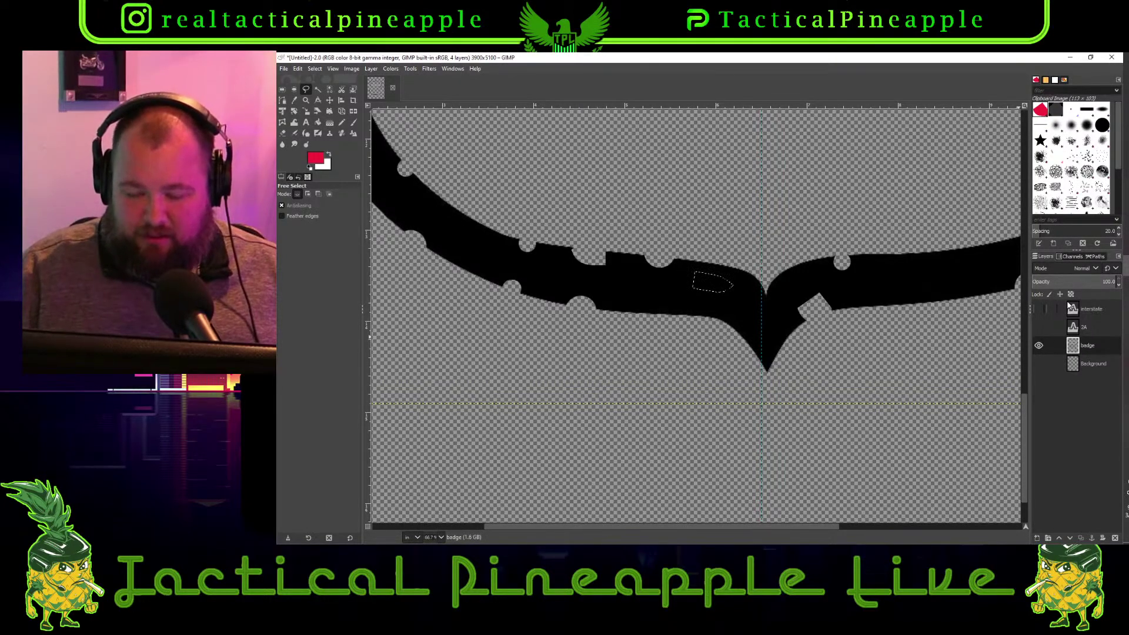
{"action": "key", "text": "Delete"}
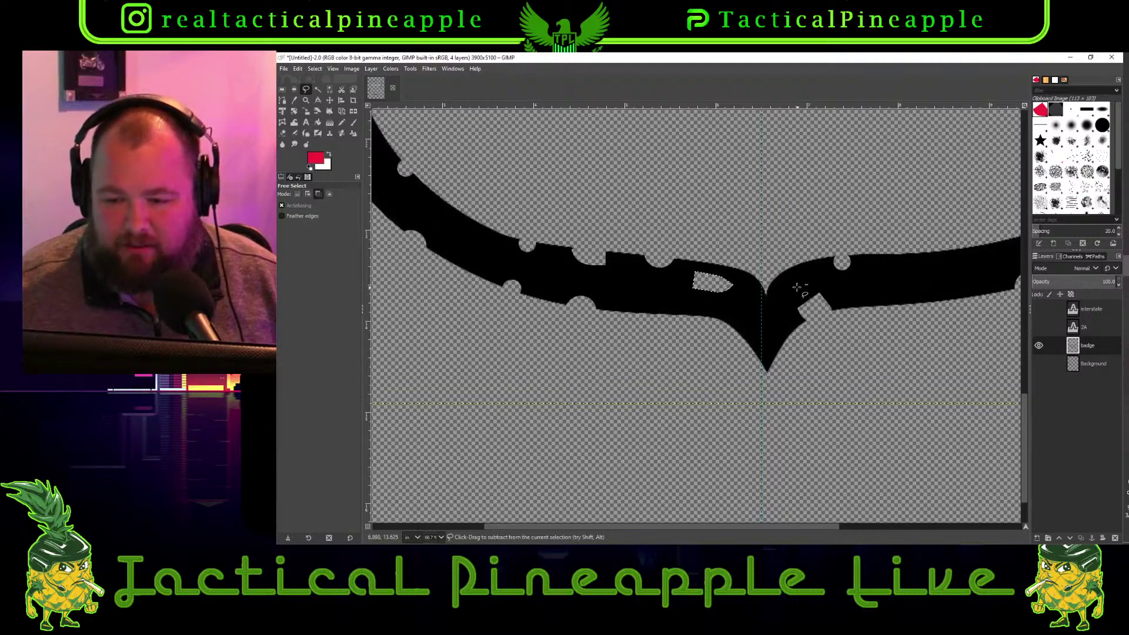
{"action": "scroll", "coordinate": [799, 284], "scroll_direction": "down", "scroll_amount": 1}
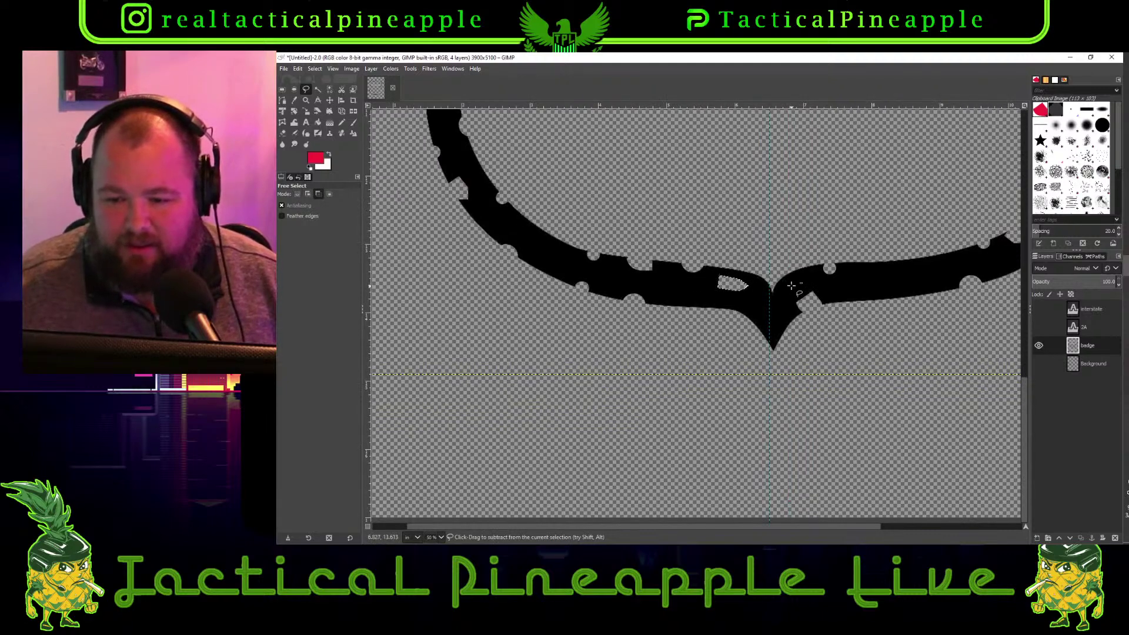
{"action": "left_click", "coordinate": [313, 68]}
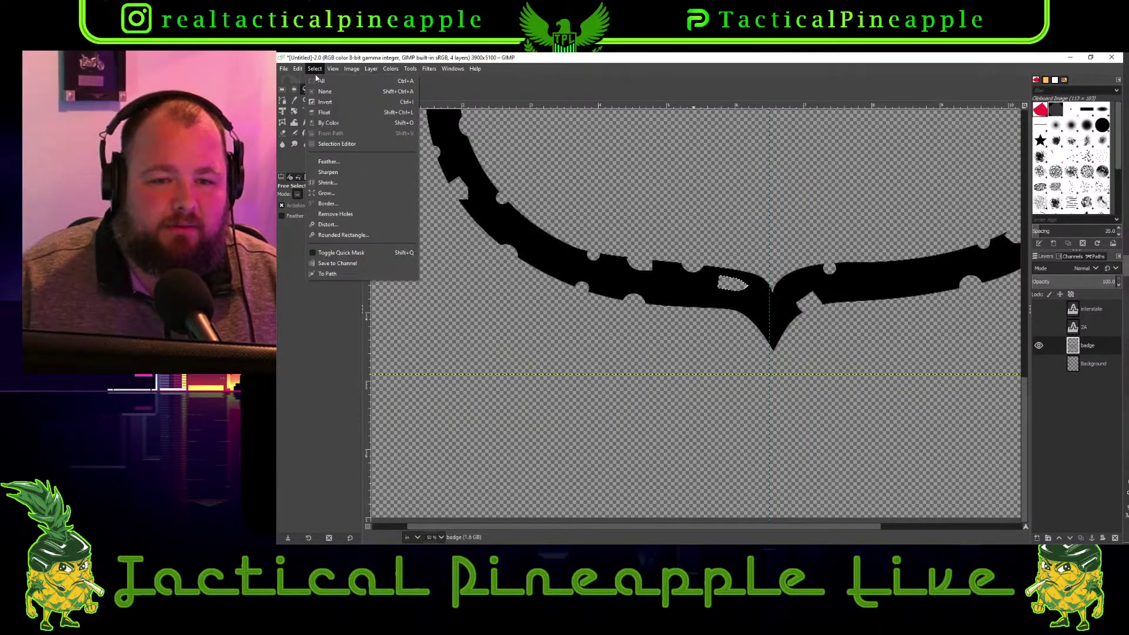
{"action": "key", "text": "Escape"}
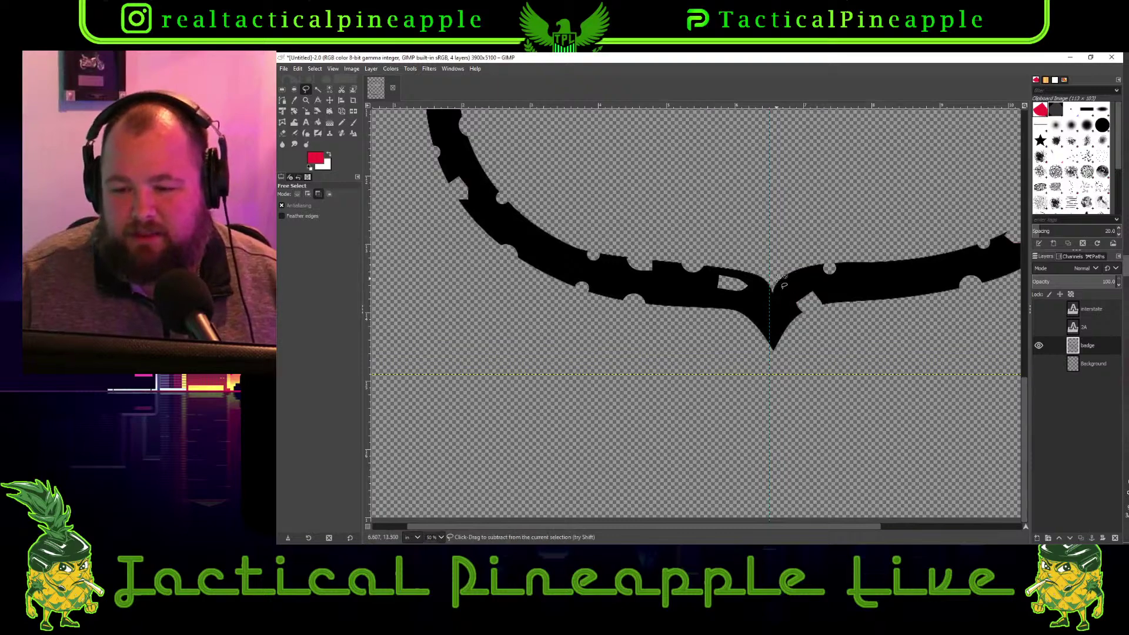
Activate the Eraser, try the 2. Block 01 brush at an enlarged size, and switch to the 2. Block 03 brush
{"action": "scroll", "coordinate": [783, 284], "scroll_direction": "down", "scroll_amount": 4}
{"action": "scroll", "coordinate": [807, 160], "scroll_direction": "up", "scroll_amount": 4}
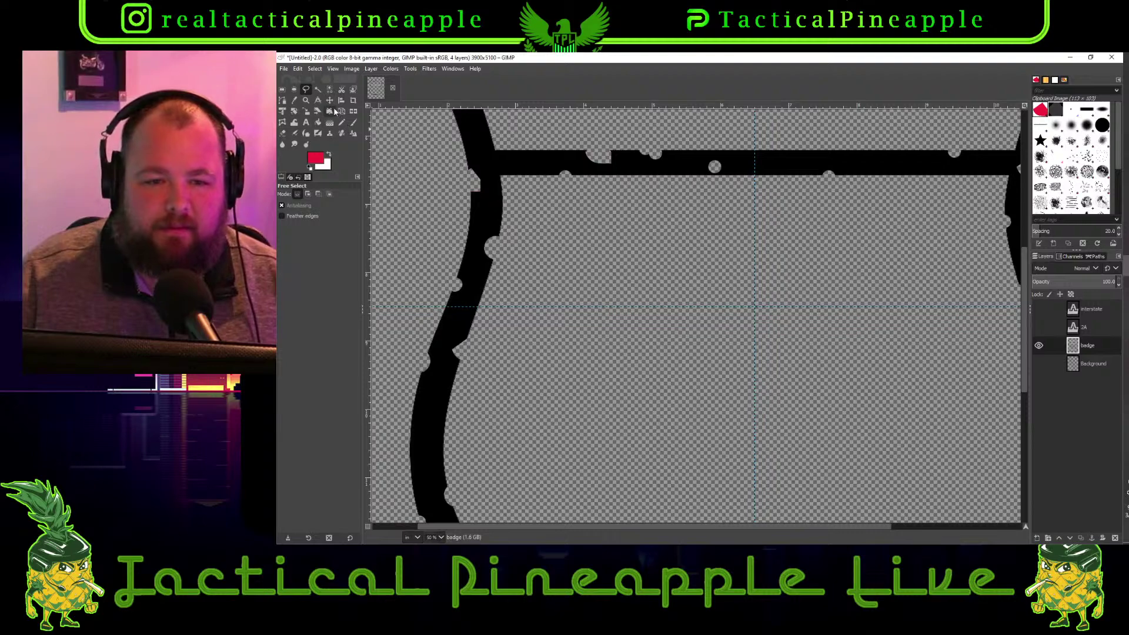
{"action": "left_click", "coordinate": [1087, 111]}
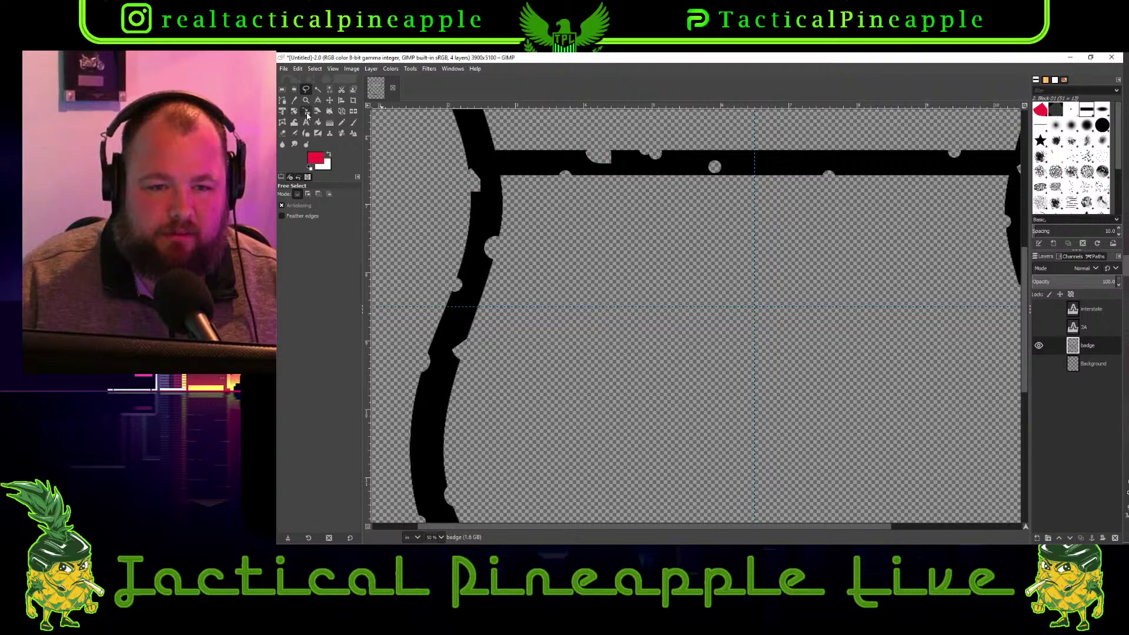
{"action": "left_click", "coordinate": [353, 123]}
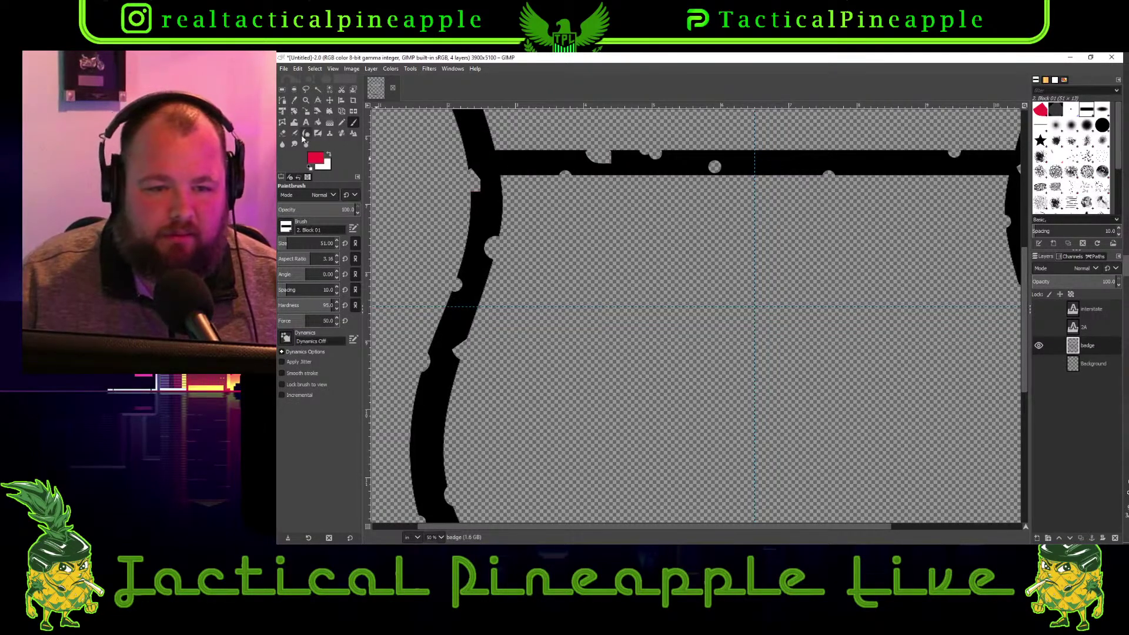
{"action": "left_click", "coordinate": [283, 133]}
{"action": "scroll", "coordinate": [831, 159], "scroll_direction": "up", "scroll_amount": 3}
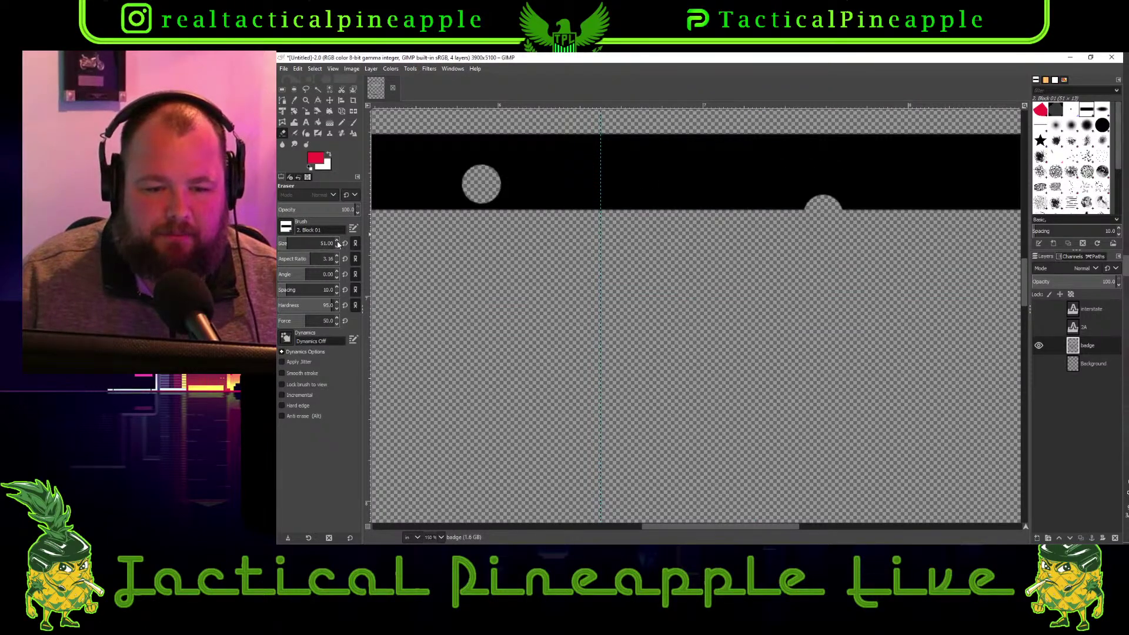
{"action": "scroll", "coordinate": [337, 243], "scroll_direction": "up", "scroll_amount": 9}
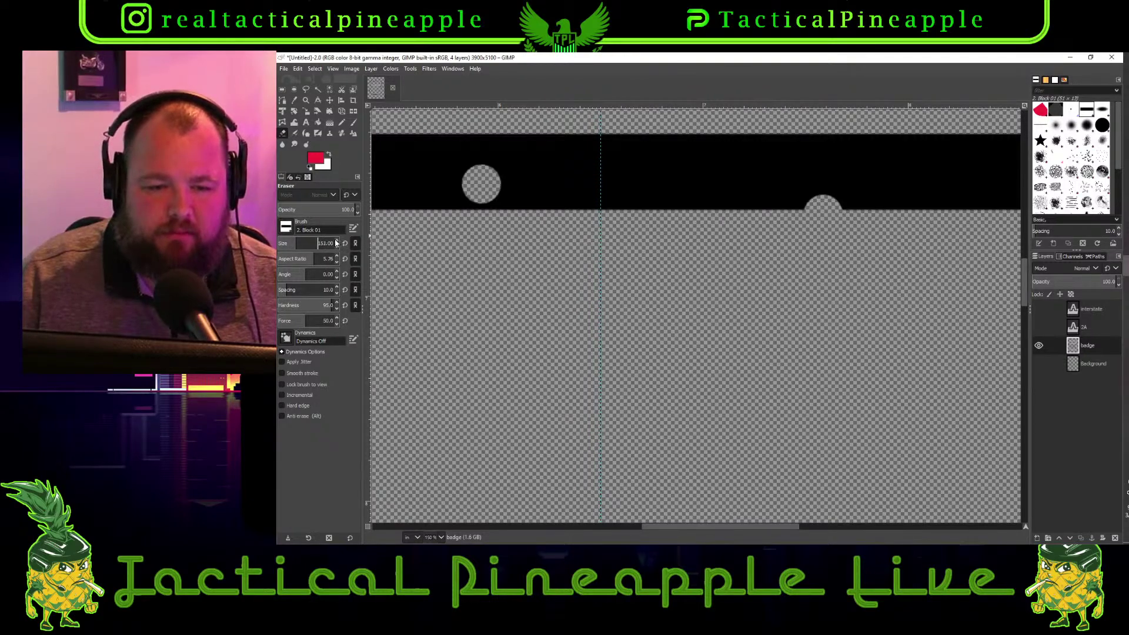
{"action": "left_click_drag", "start_coordinate": [297, 244], "coordinate": [321, 244]}
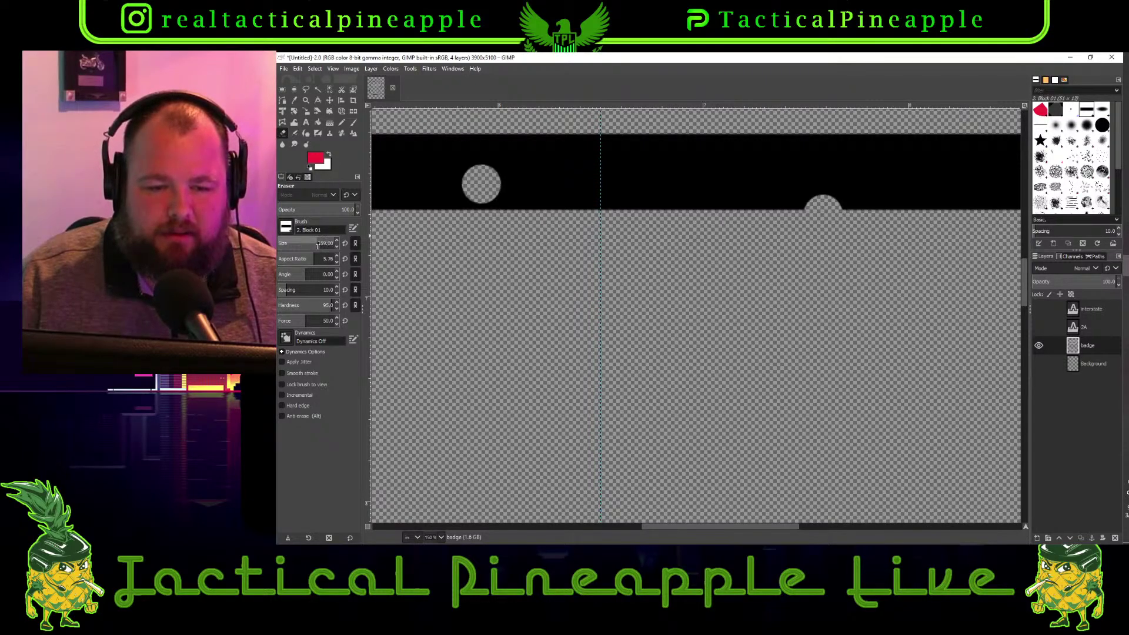
{"action": "scroll", "coordinate": [682, 150], "scroll_direction": "down", "scroll_amount": 3, "text": "ctrl"}
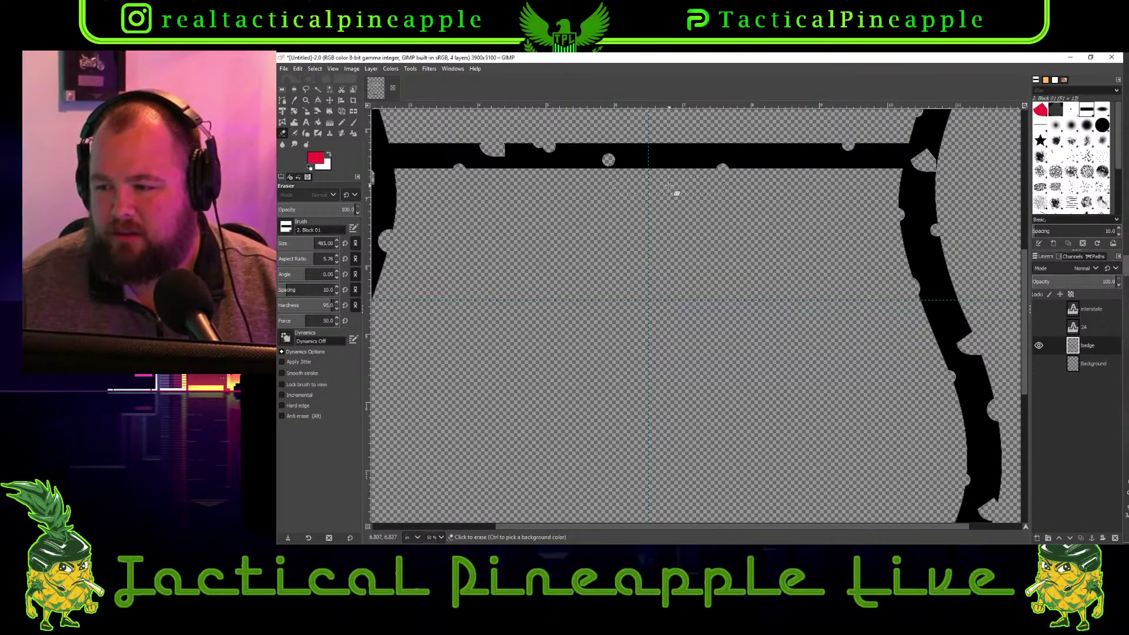
{"action": "left_click", "coordinate": [1040, 125]}
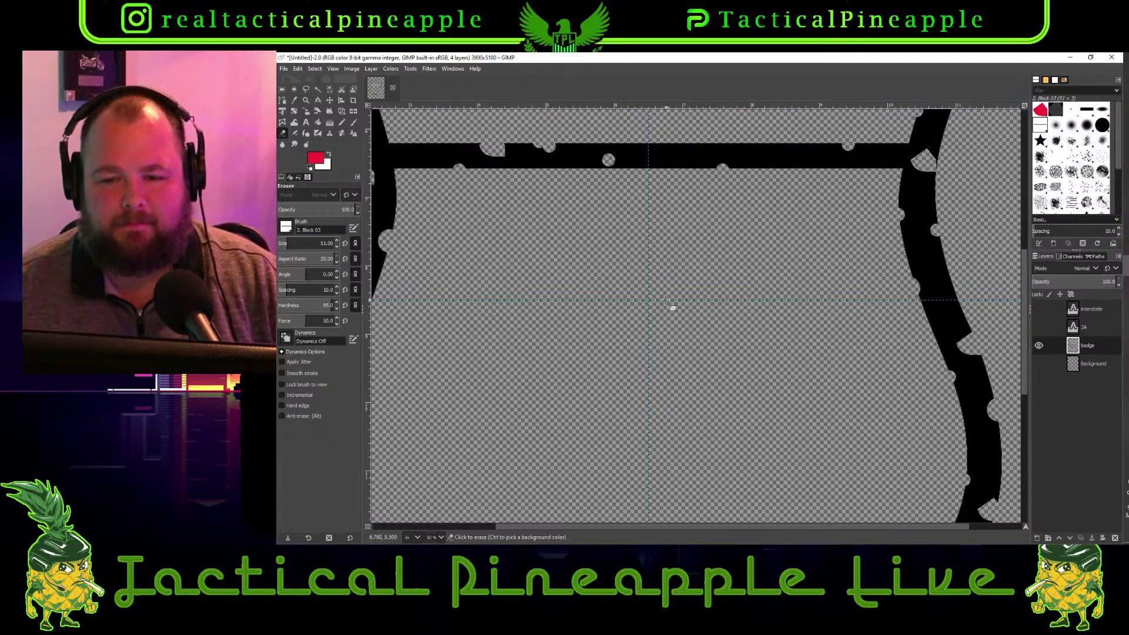
Examine the cutouts near the badge's bottom point, browse the remaining brushes, and check the wear across the whole shield
{"action": "scroll", "coordinate": [665, 300], "scroll_direction": "down", "scroll_amount": 10}
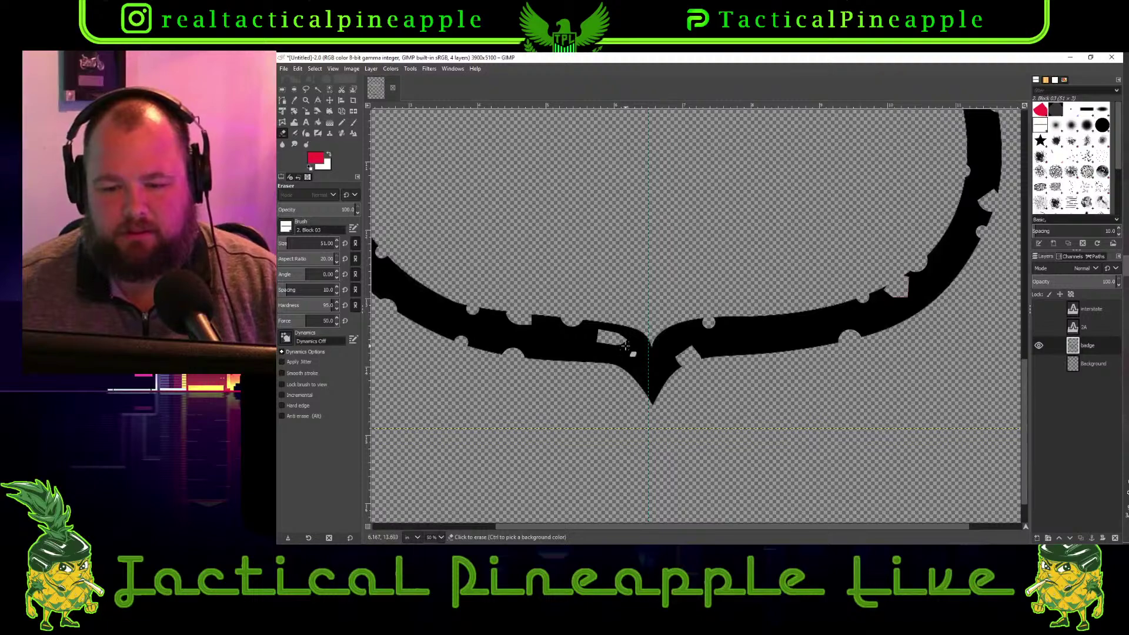
{"action": "scroll", "coordinate": [621, 340], "scroll_direction": "up", "scroll_amount": 3}
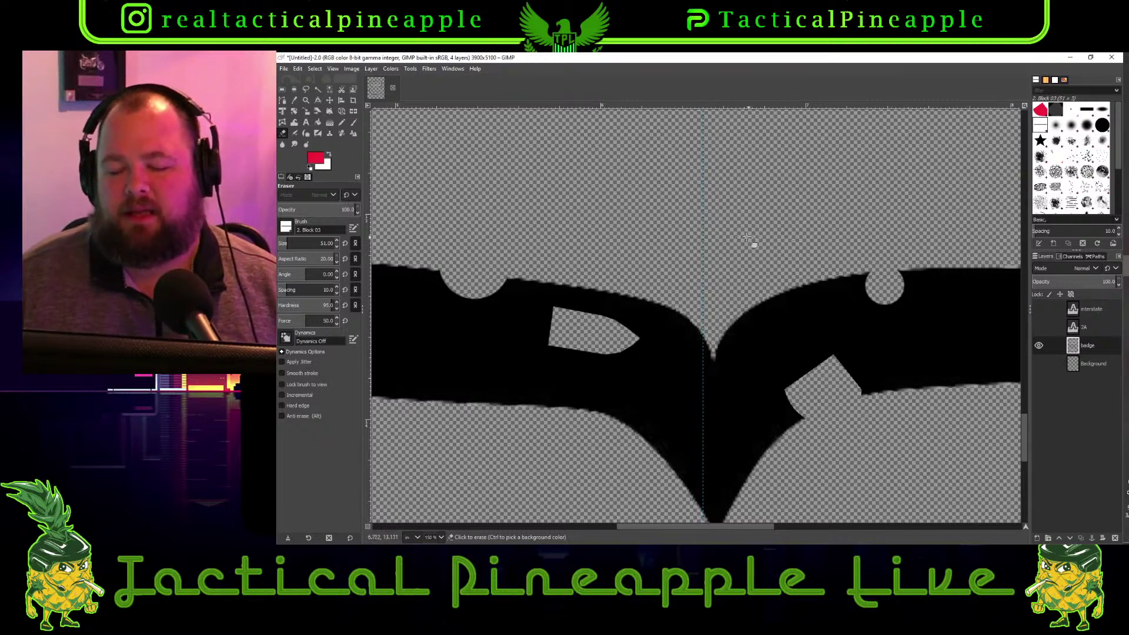
{"action": "key", "text": "minus"}
{"action": "key", "text": "minus"}
{"action": "key", "text": "minus"}
{"action": "key", "text": "minus"}
{"action": "scroll", "coordinate": [724, 233], "scroll_direction": "up", "scroll_amount": 2}
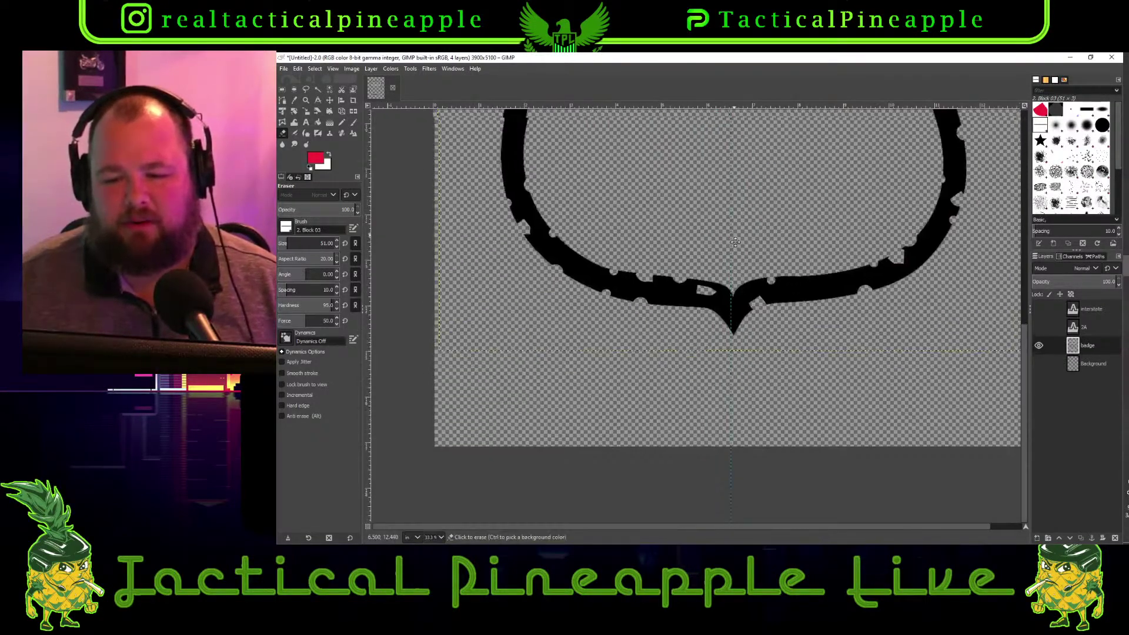
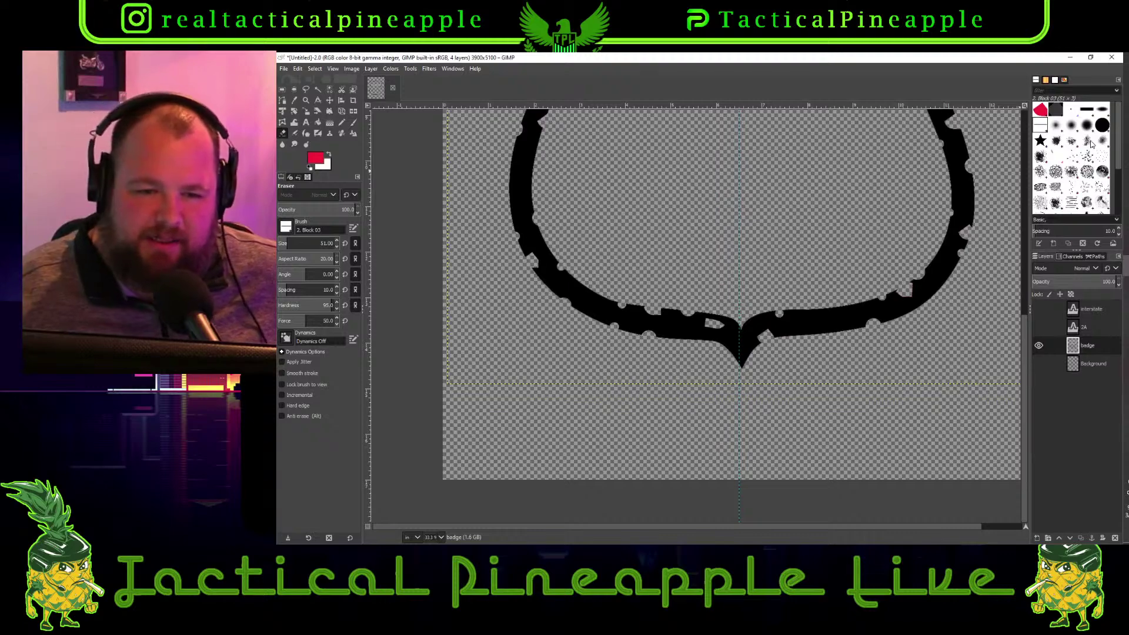
{"action": "scroll", "coordinate": [1096, 150], "scroll_direction": "down", "scroll_amount": 3}
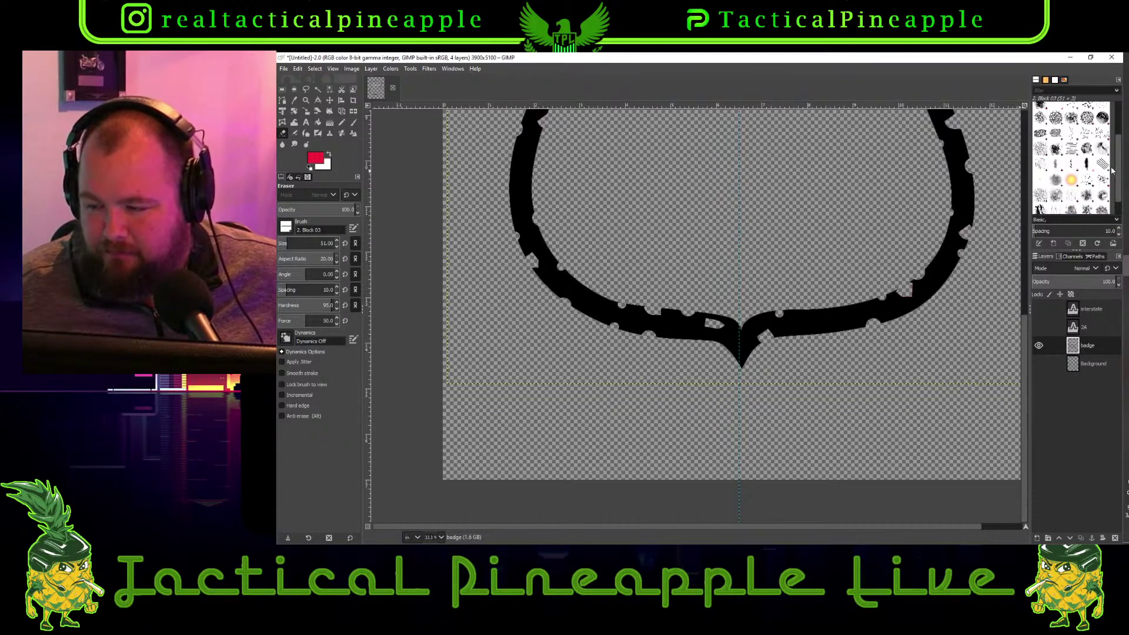
{"action": "scroll", "coordinate": [1074, 170], "scroll_direction": "down", "scroll_amount": 2}
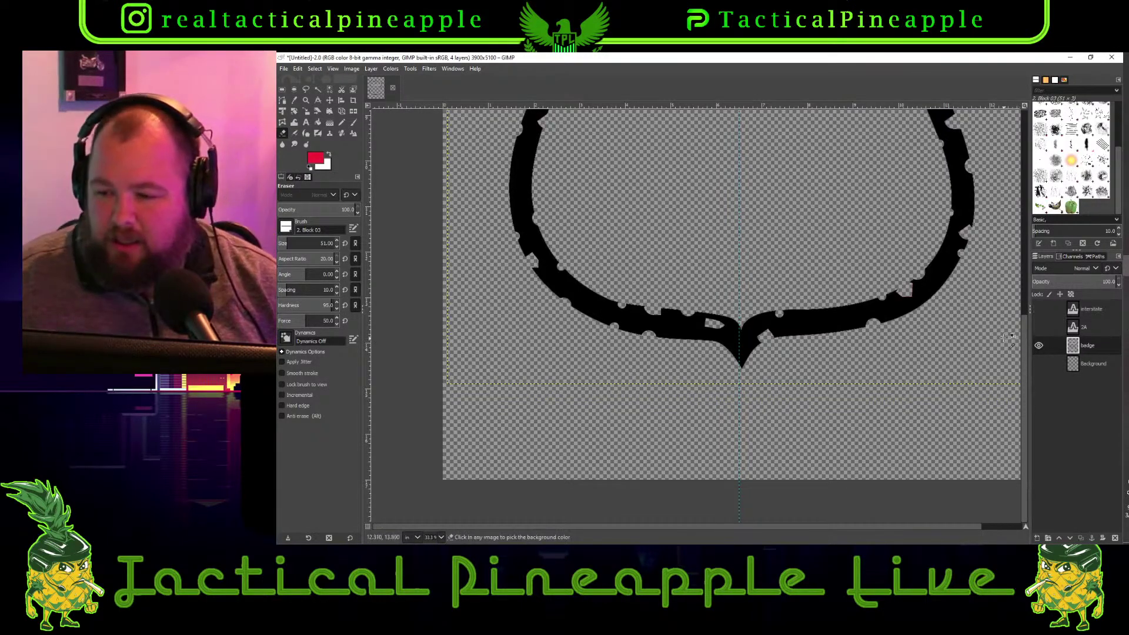
{"action": "scroll", "coordinate": [1016, 329], "scroll_direction": "down", "scroll_amount": 2}
{"action": "scroll", "coordinate": [1015, 329], "scroll_direction": "down", "scroll_amount": 2}
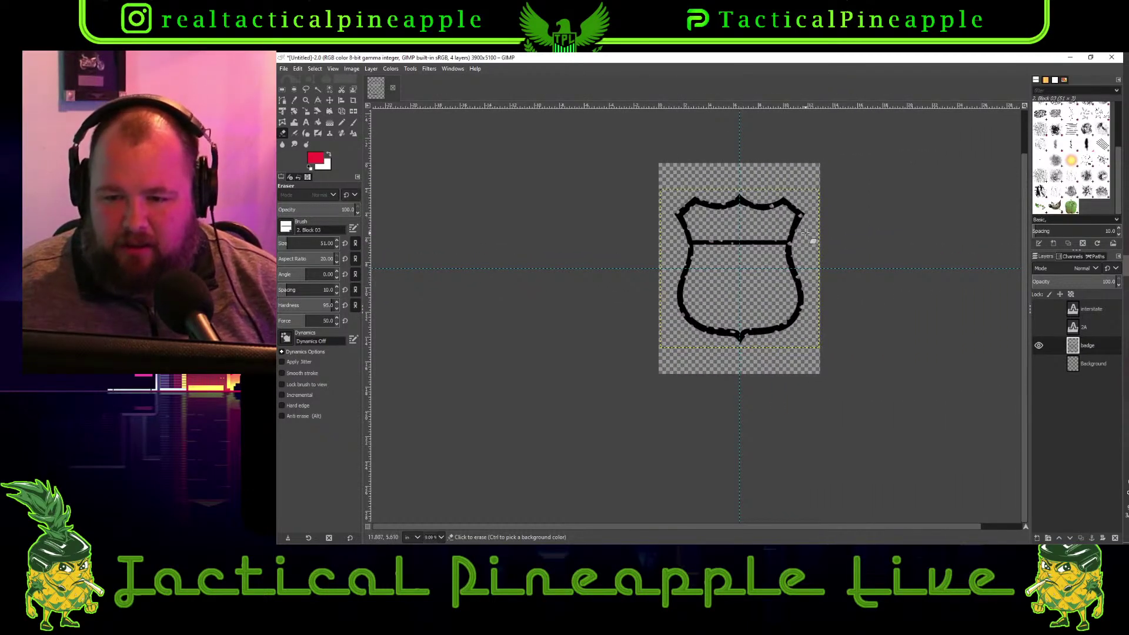
{"action": "scroll", "coordinate": [802, 234], "scroll_direction": "down", "scroll_amount": 2}
{"action": "scroll", "coordinate": [802, 234], "scroll_direction": "up", "scroll_amount": 3}
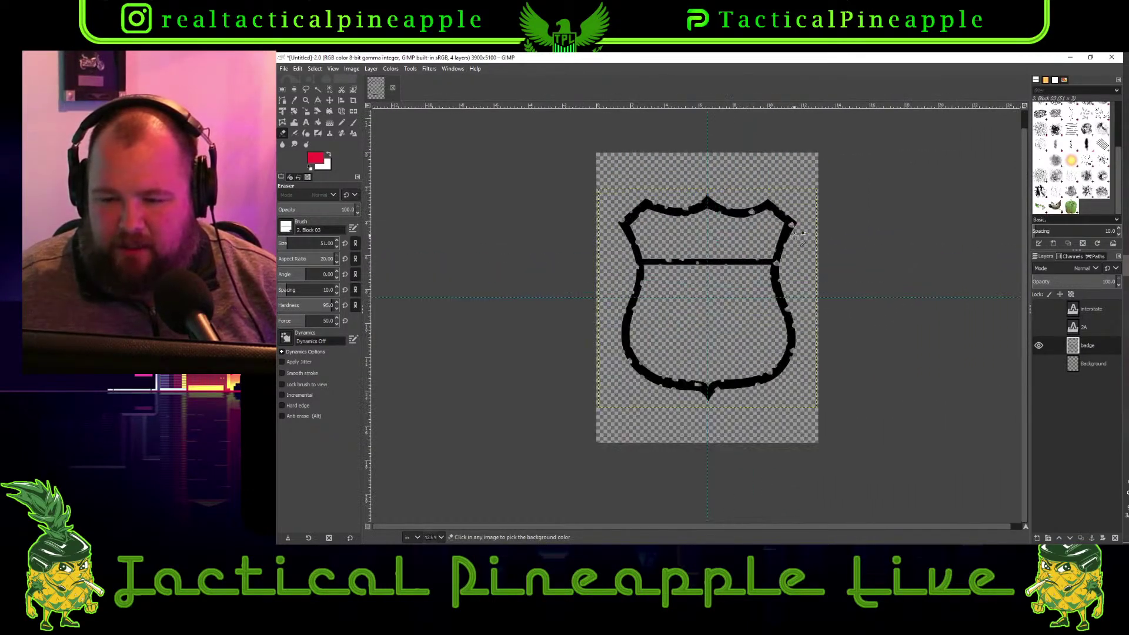
Show the 2A and interstate text layers again together with the badge outline
{"action": "left_click", "coordinate": [1042, 326]}
{"action": "left_click", "coordinate": [1038, 308]}
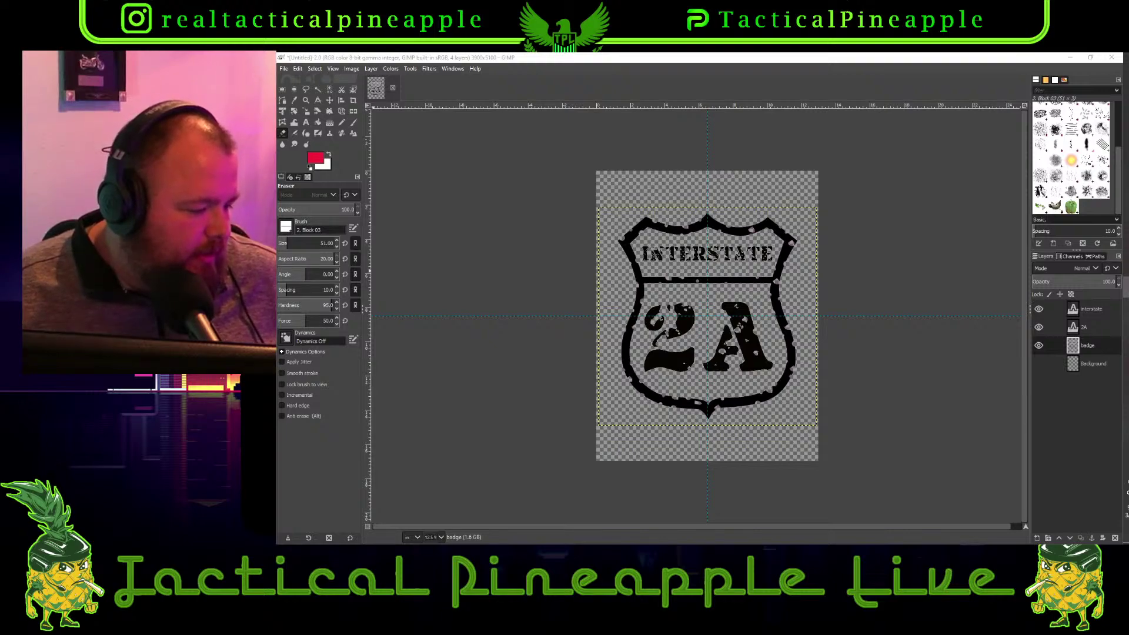
{"action": "key", "text": "super+d"}
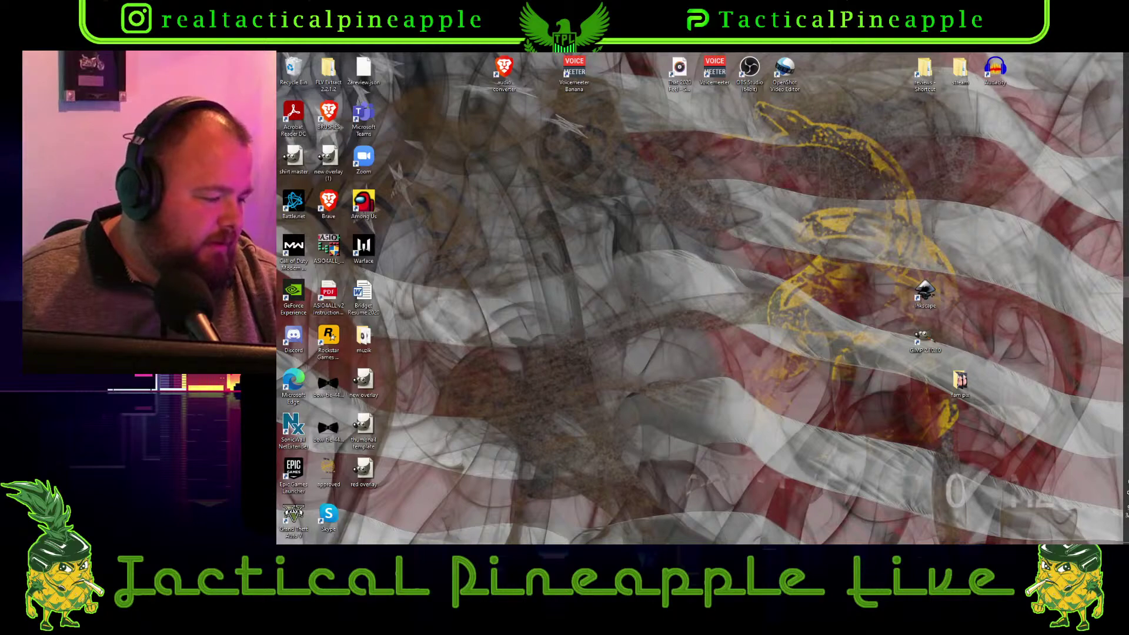
{"action": "key", "text": "super+d"}
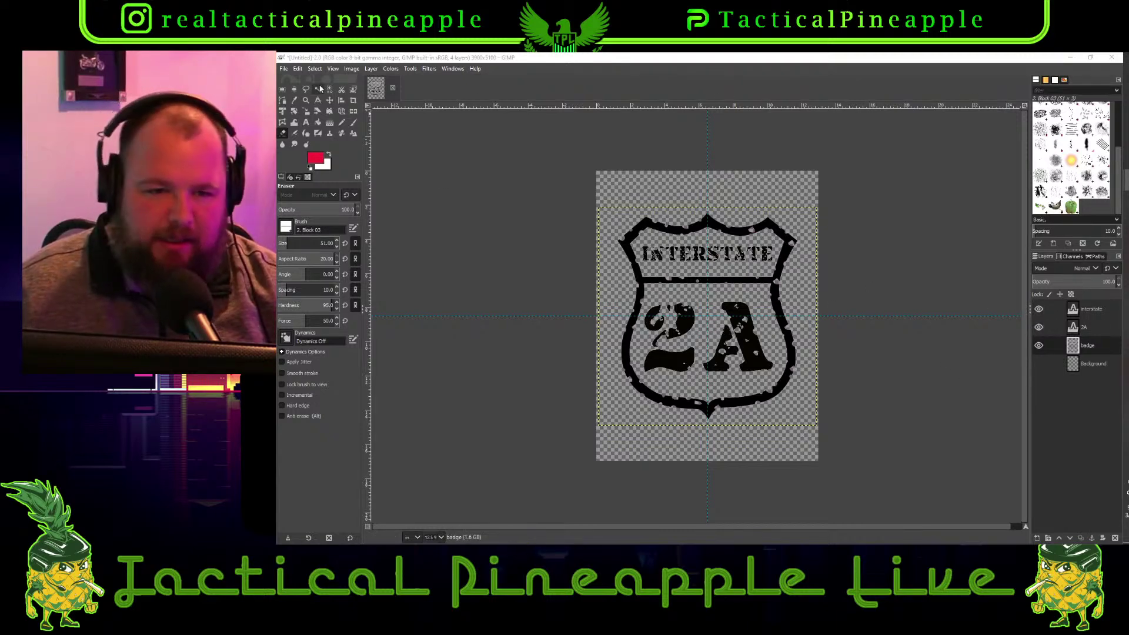
{"action": "left_click", "coordinate": [284, 69]}
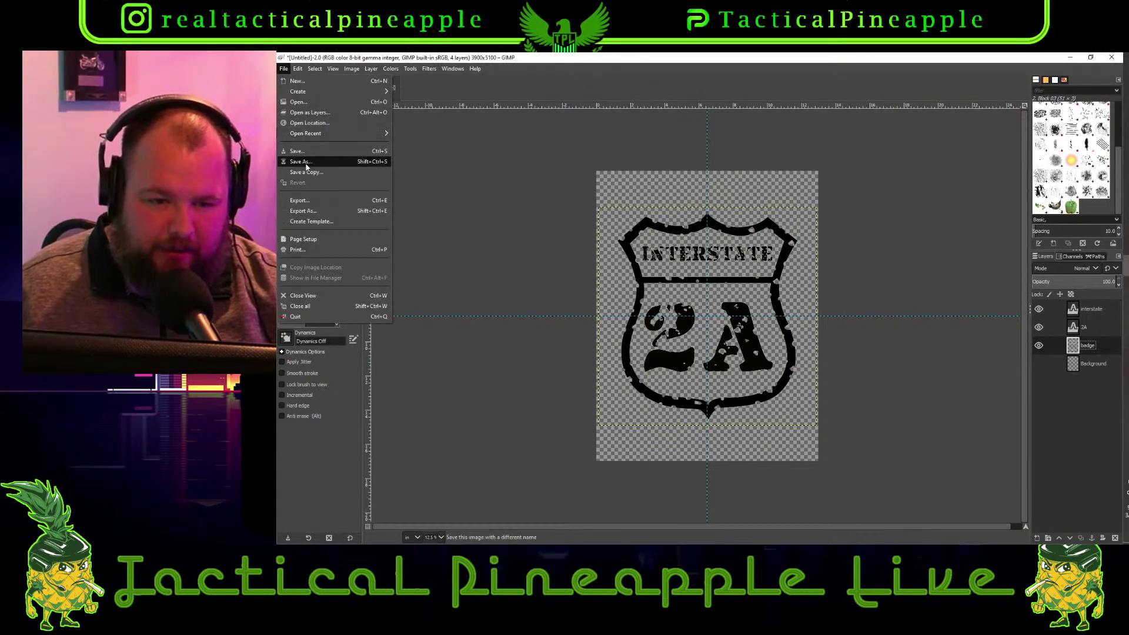
{"action": "left_click", "coordinate": [325, 83]}
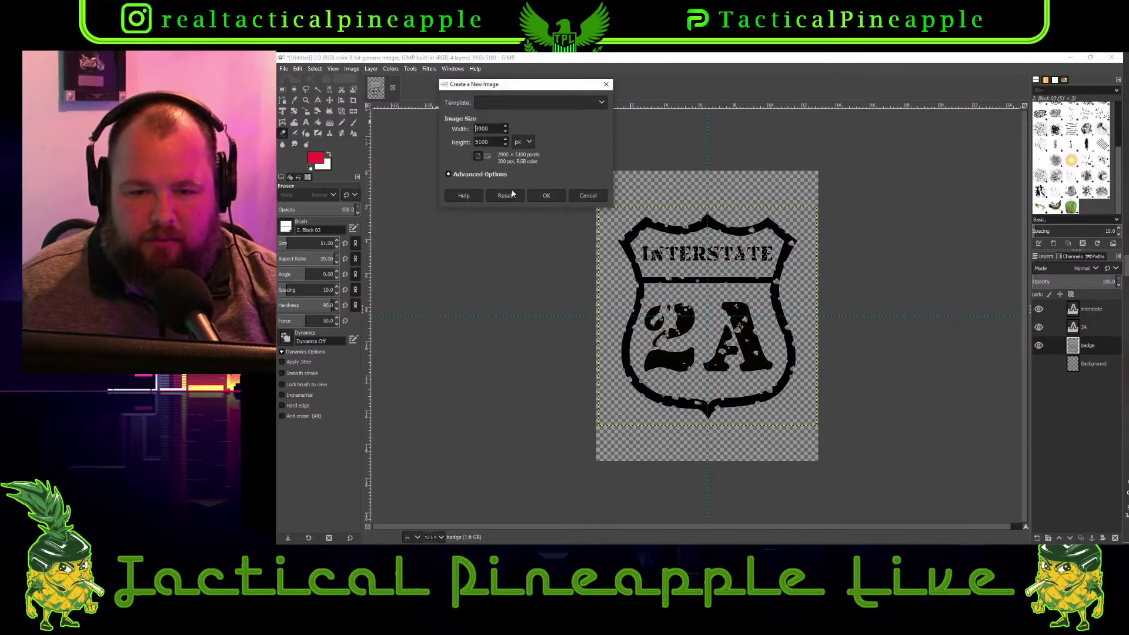
{"action": "left_click", "coordinate": [552, 199]}
{"action": "left_click", "coordinate": [549, 191]}
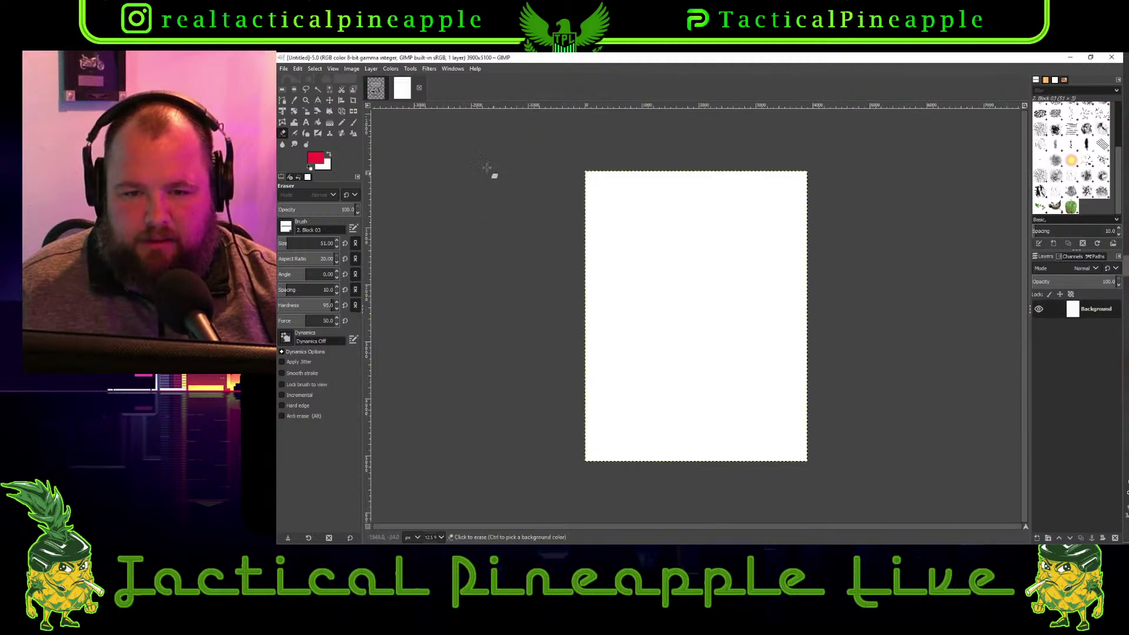
{"action": "left_click", "coordinate": [418, 87]}
Create a 3900 × 5100 px image filled with transparency and copy the complete shield artwork into it as a single layer
{"action": "left_click", "coordinate": [283, 69]}
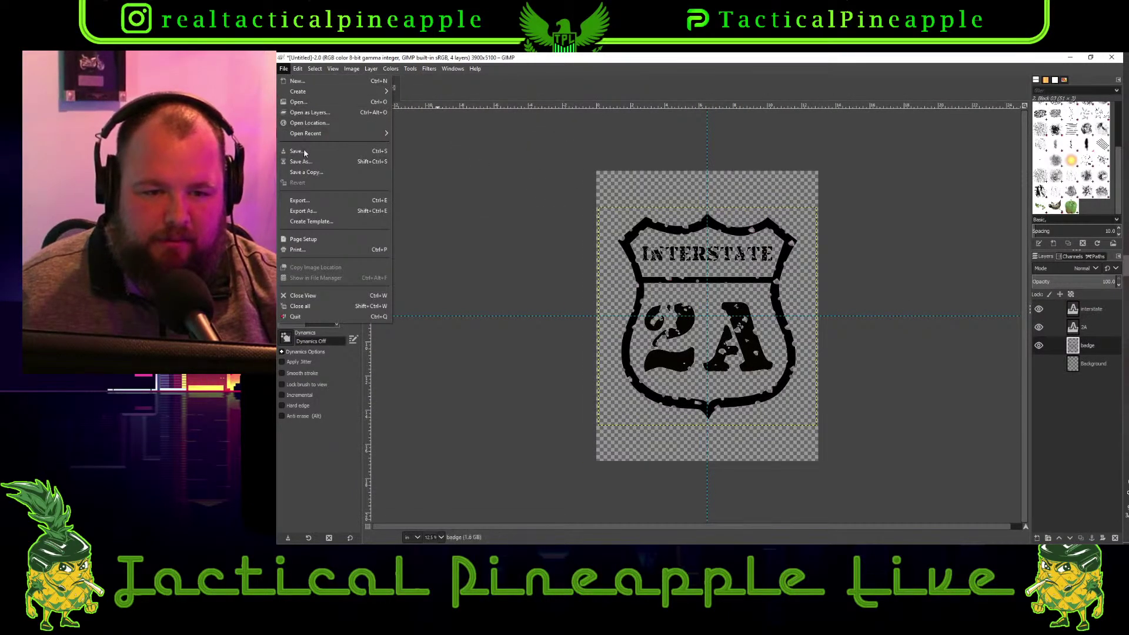
{"action": "left_click", "coordinate": [312, 82]}
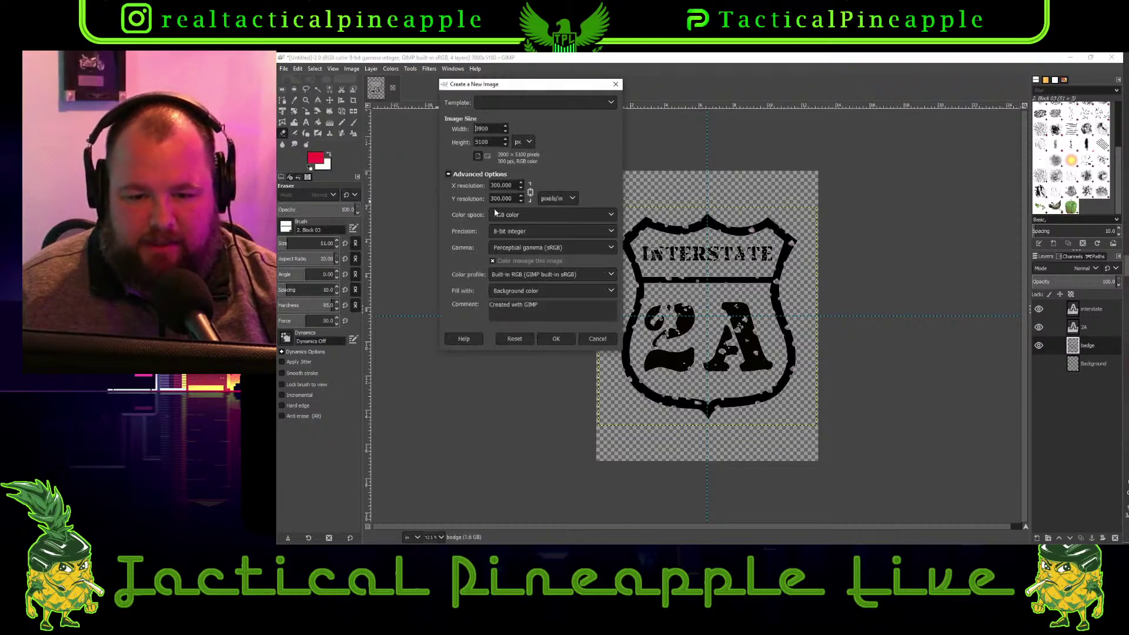
{"action": "left_click", "coordinate": [581, 291]}
{"action": "left_click", "coordinate": [520, 336]}
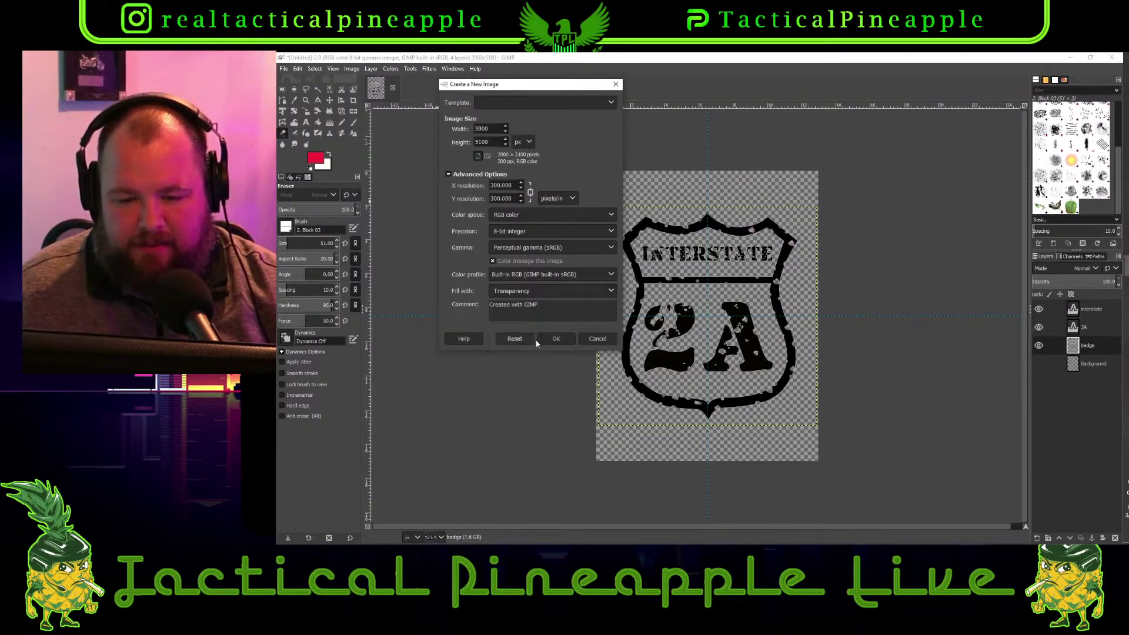
{"action": "left_click", "coordinate": [555, 339]}
{"action": "left_click", "coordinate": [553, 262]}
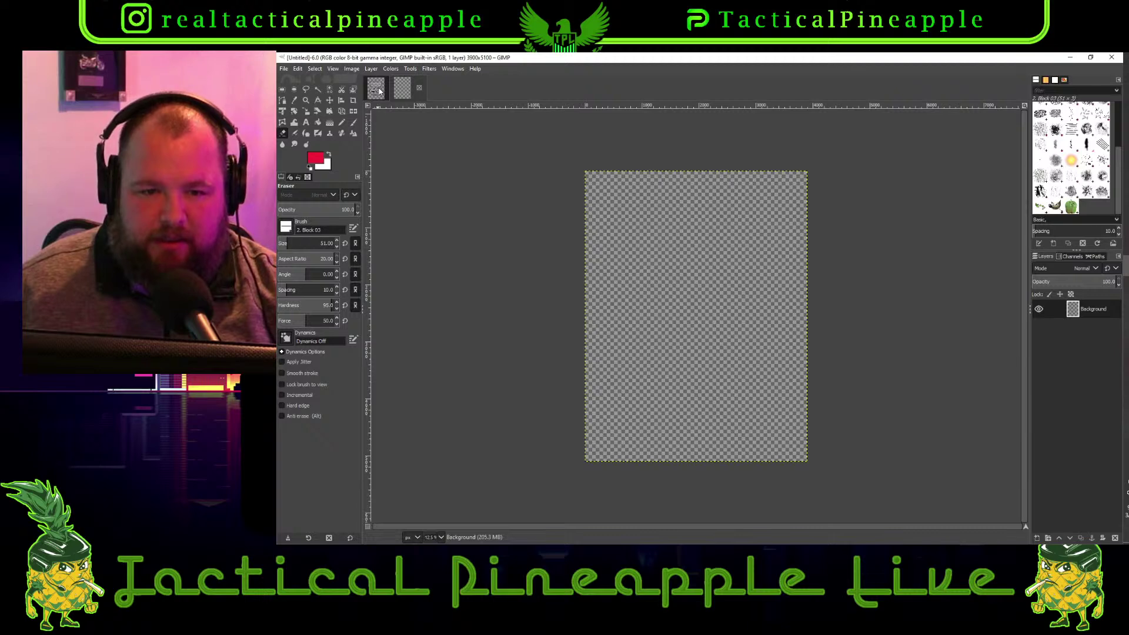
{"action": "left_click", "coordinate": [377, 90]}
{"action": "left_click", "coordinate": [413, 89]}
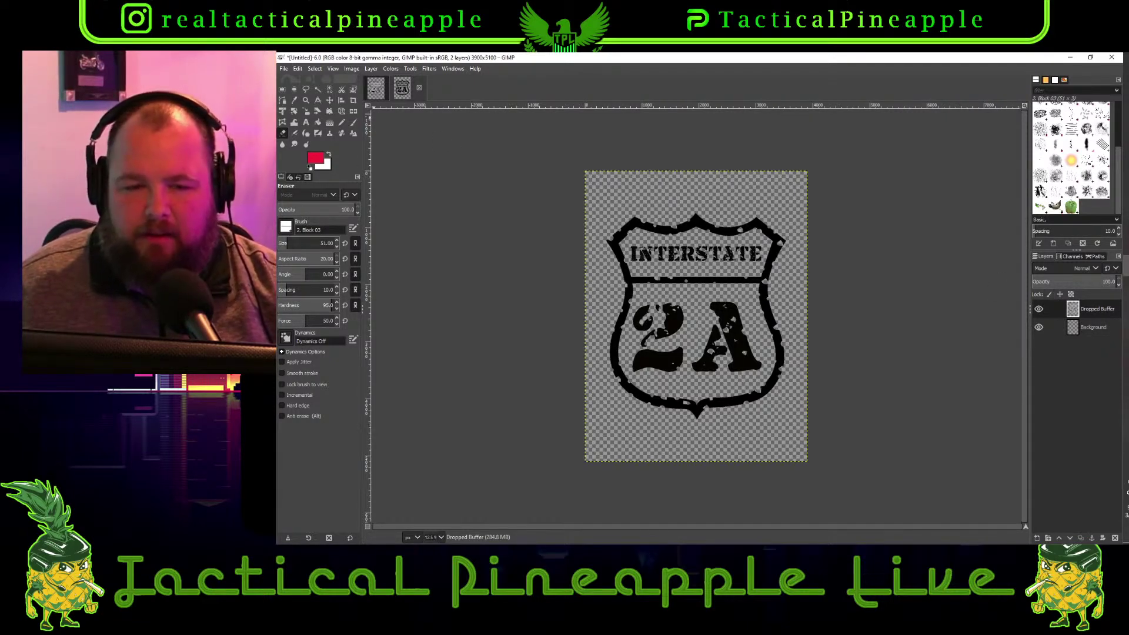
In the original image, merge the interstate layer down into 2A and the combined lettering down into the badge layer
{"action": "left_click", "coordinate": [376, 89]}
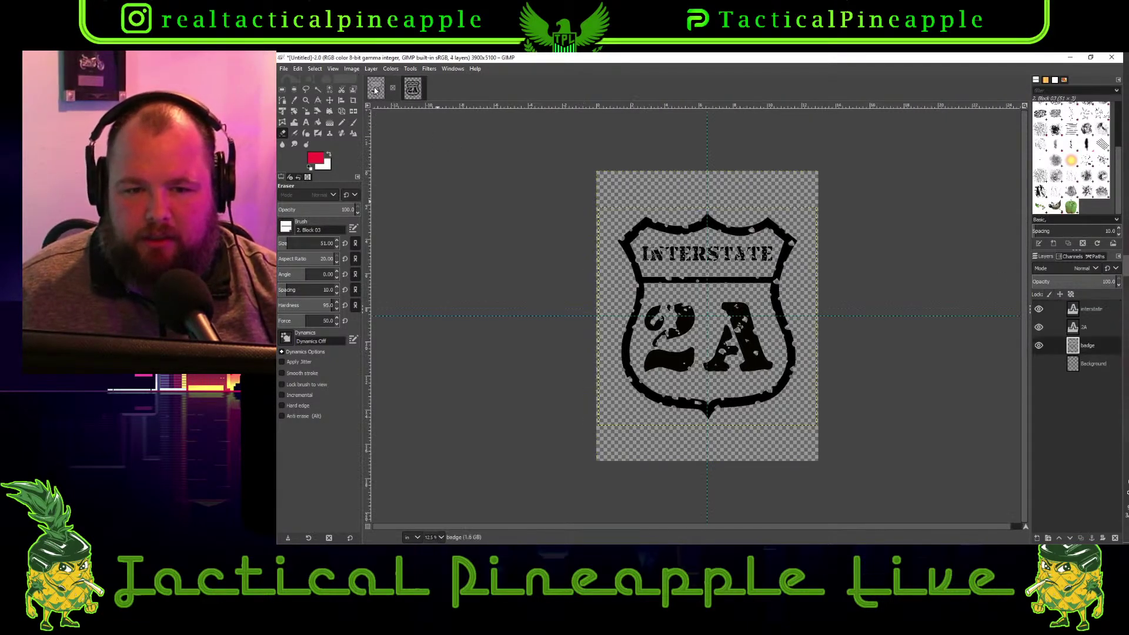
{"action": "left_click", "coordinate": [1094, 311]}
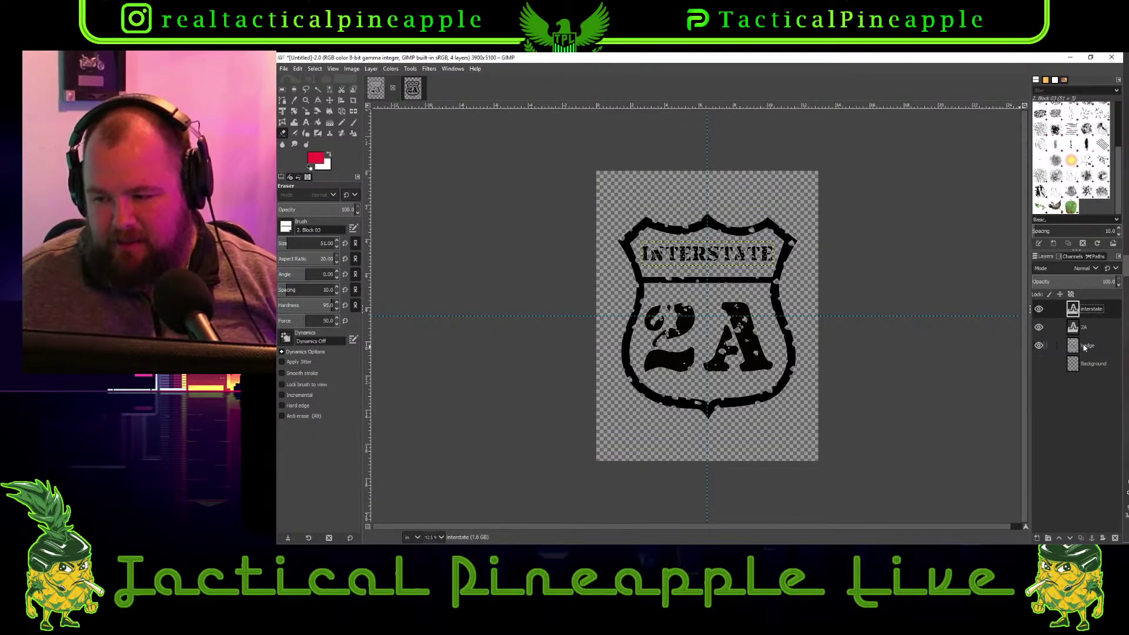
{"action": "right_click", "coordinate": [1085, 313]}
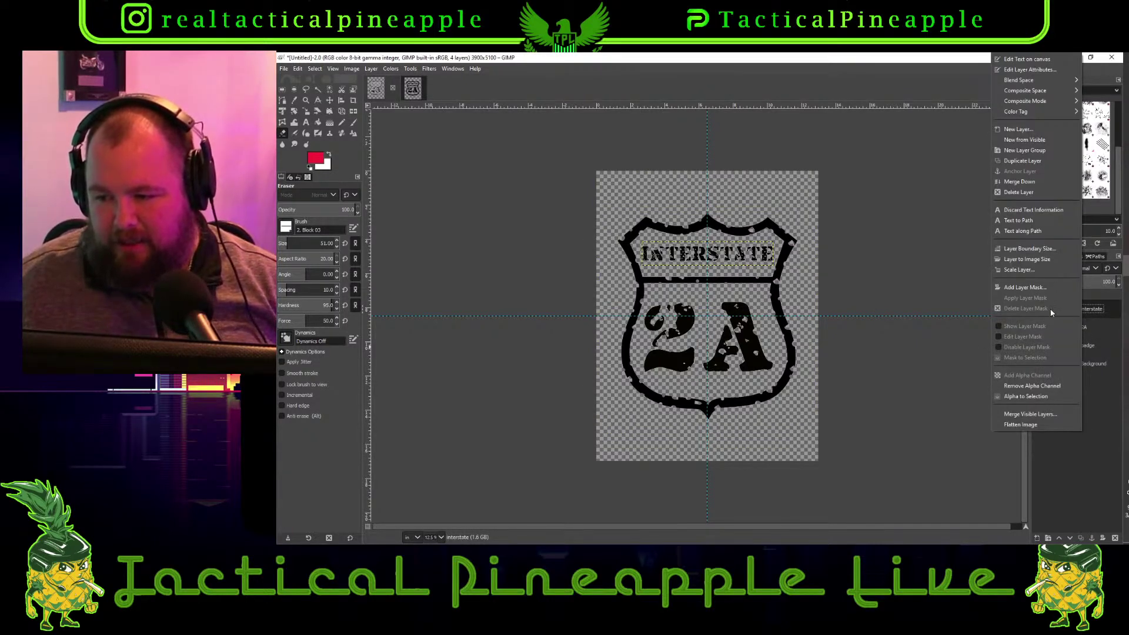
{"action": "left_click", "coordinate": [1022, 193]}
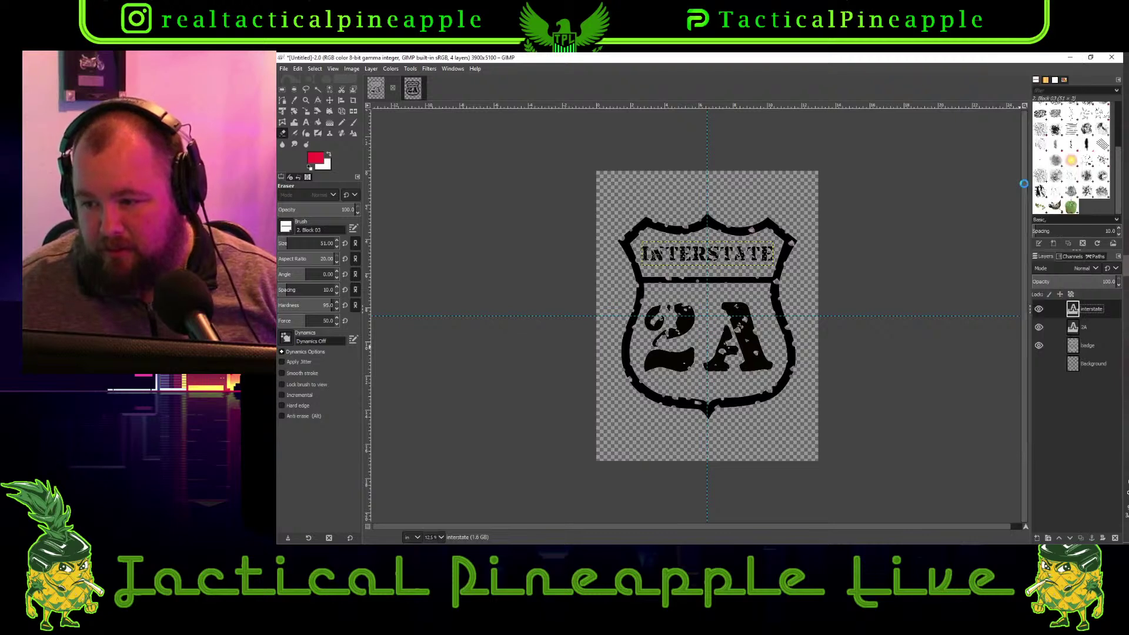
{"action": "right_click", "coordinate": [1077, 309]}
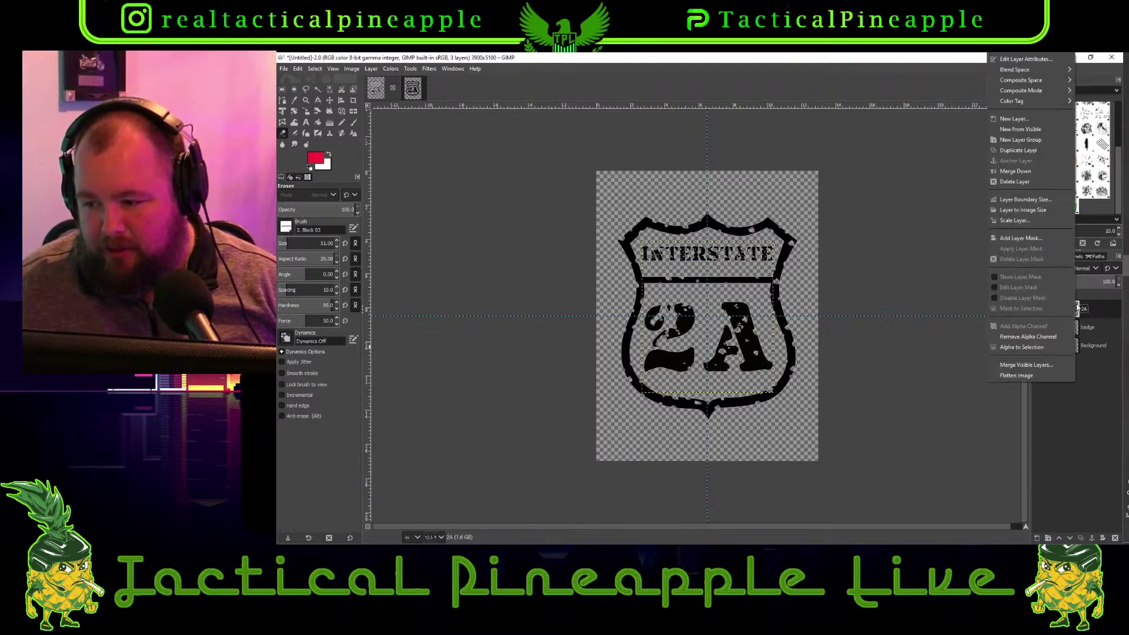
{"action": "left_click", "coordinate": [1020, 172]}
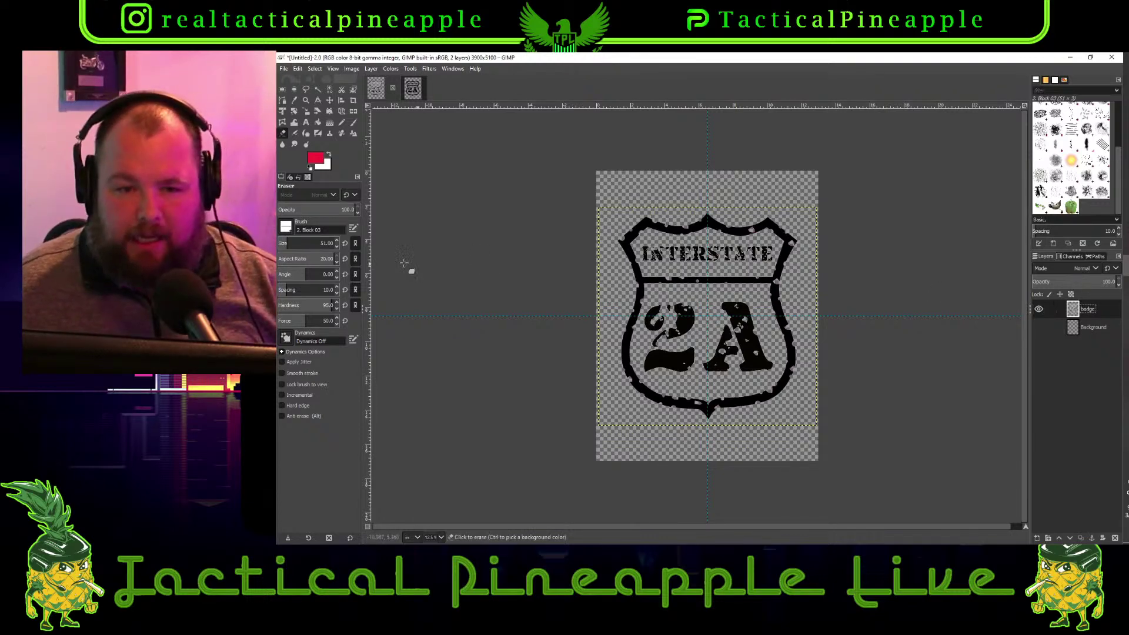
Try the Text tool on the merged 2A lettering, and undo the layer merges in the original image
{"action": "left_click", "coordinate": [306, 122]}
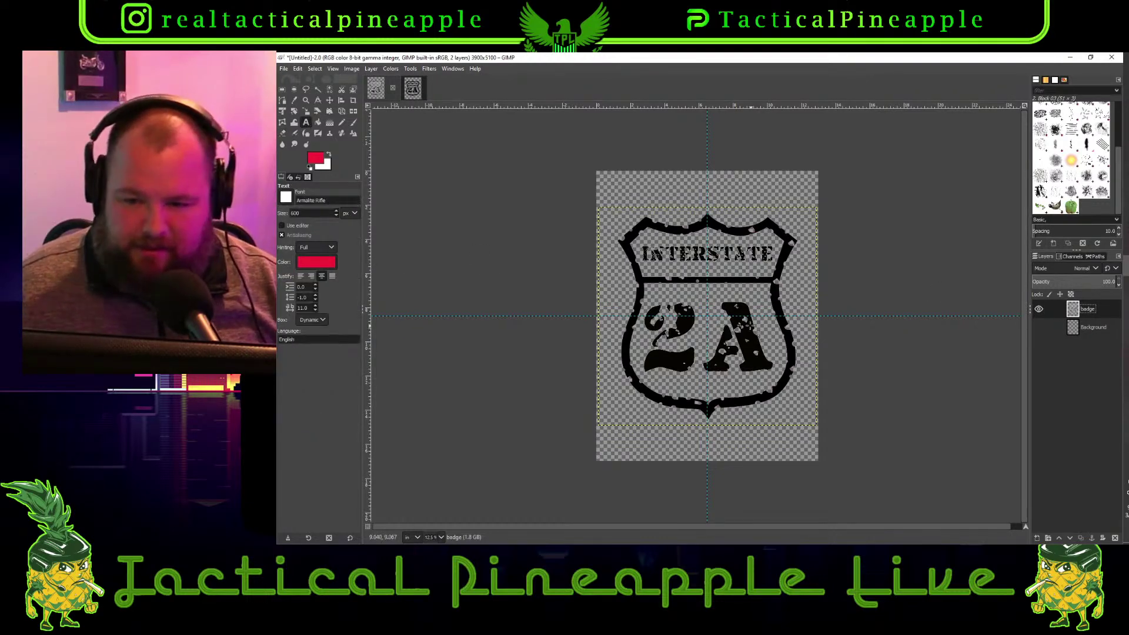
{"action": "left_click", "coordinate": [687, 325]}
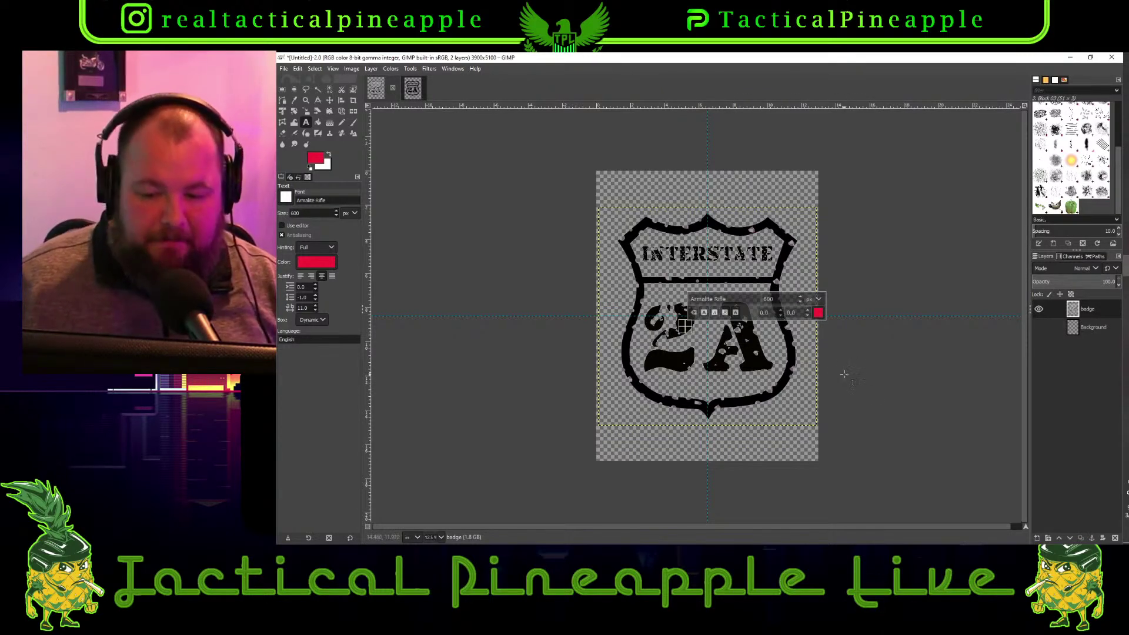
{"action": "left_click", "coordinate": [411, 87]}
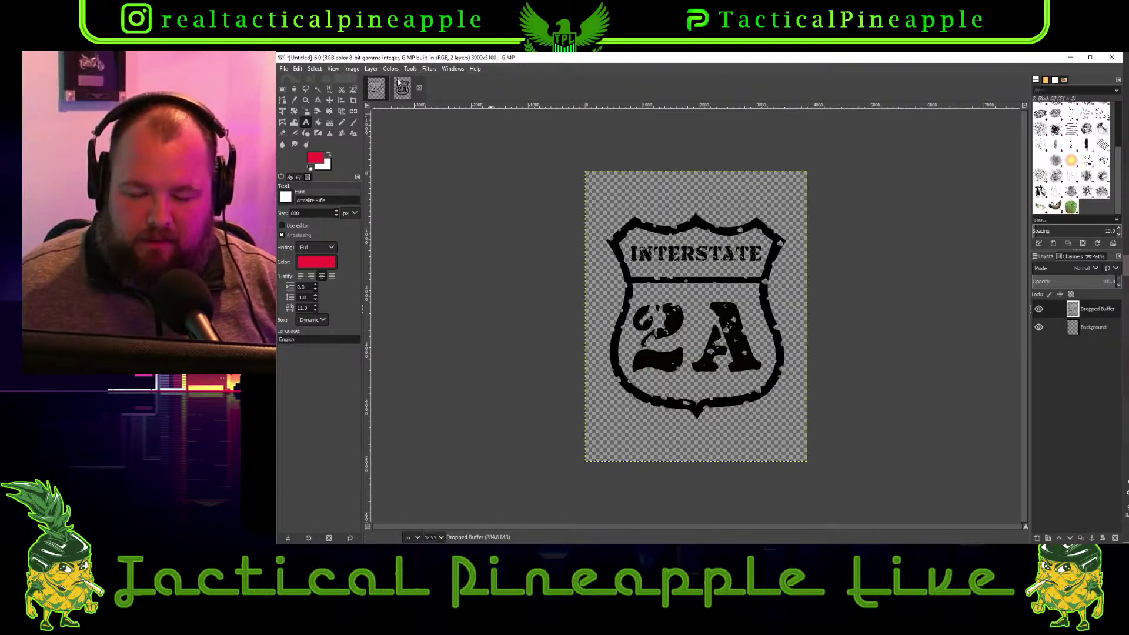
{"action": "left_click_drag", "start_coordinate": [408, 99], "coordinate": [743, 218]}
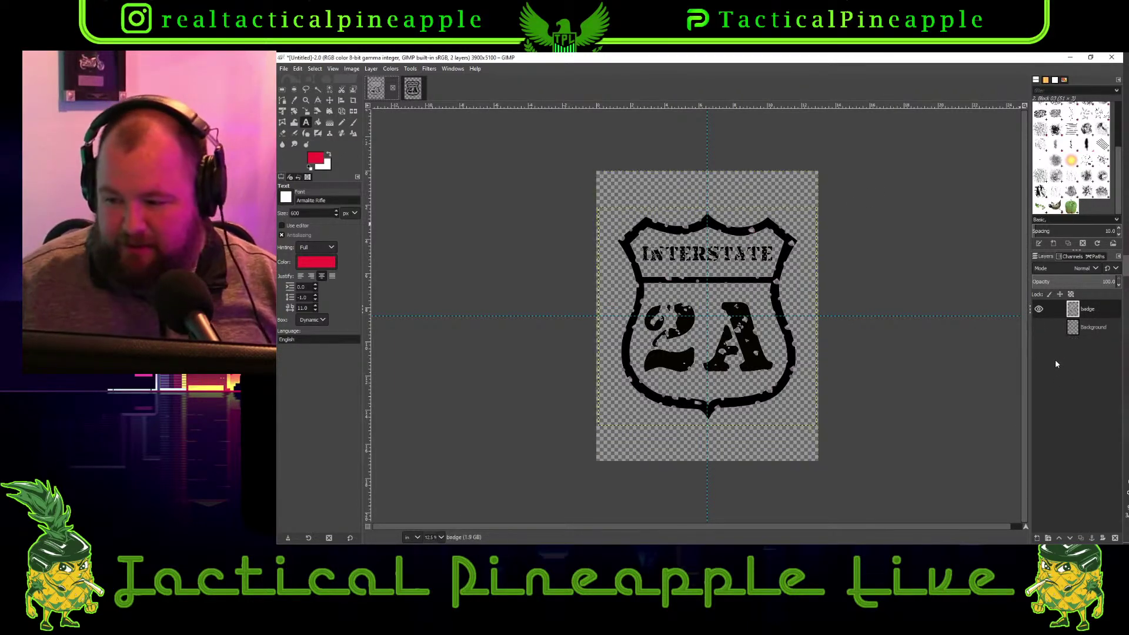
{"action": "key", "text": "ctrl+z"}
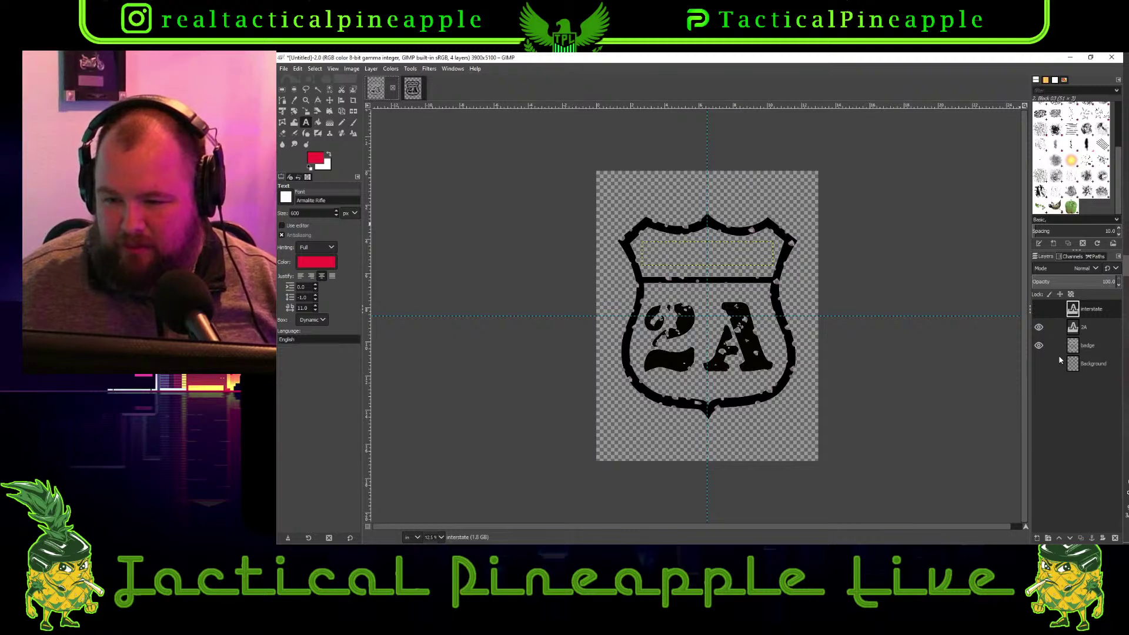
Show the interstate layer and drop a merged copy of the whole image onto the canvas as a new layer
{"action": "left_click", "coordinate": [1041, 311]}
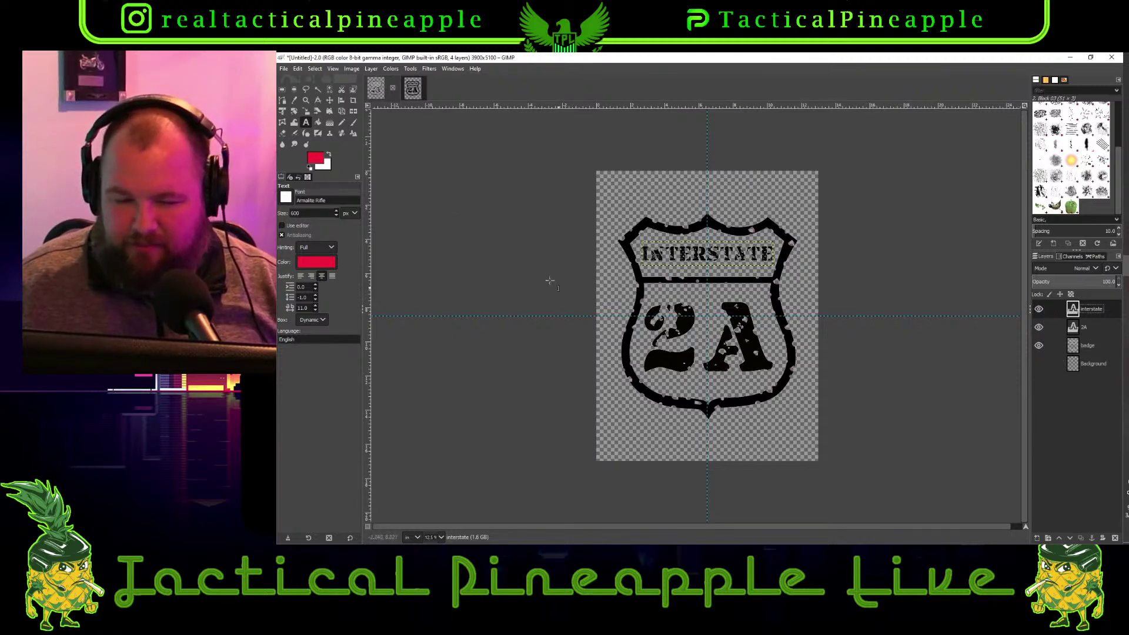
{"action": "left_click", "coordinate": [414, 93]}
{"action": "left_click", "coordinate": [376, 88]}
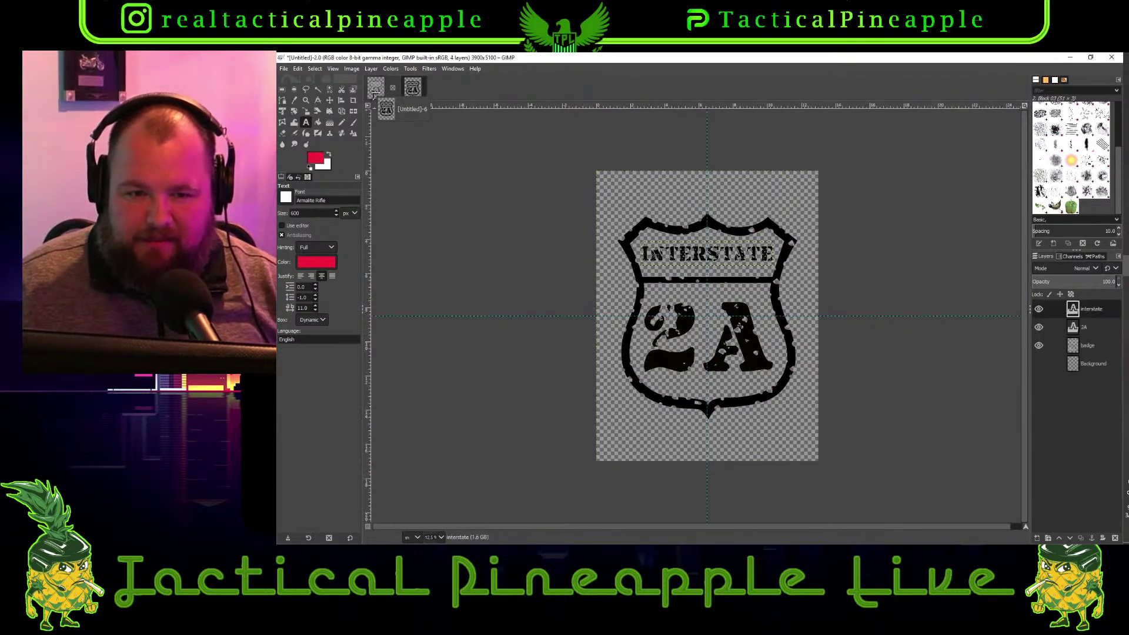
{"action": "left_click_drag", "start_coordinate": [666, 229], "coordinate": [695, 231]}
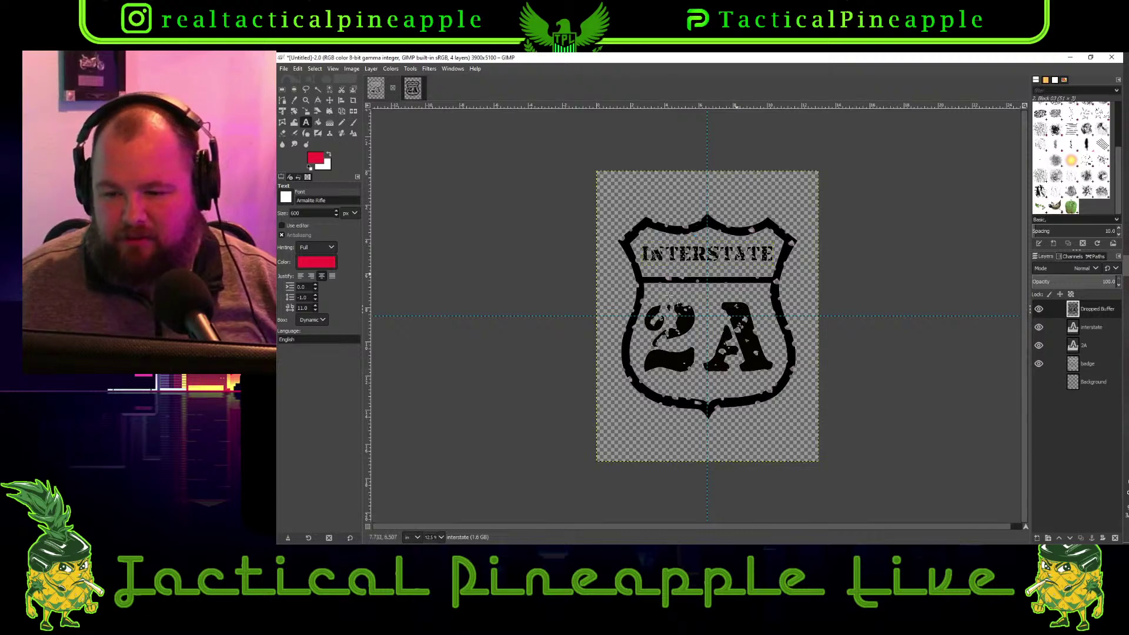
Hide the separate interstate, 2A and badge layers and move the merged badge artwork straight down on the canvas
{"action": "left_click_drag", "start_coordinate": [1038, 326], "coordinate": [1038, 363]}
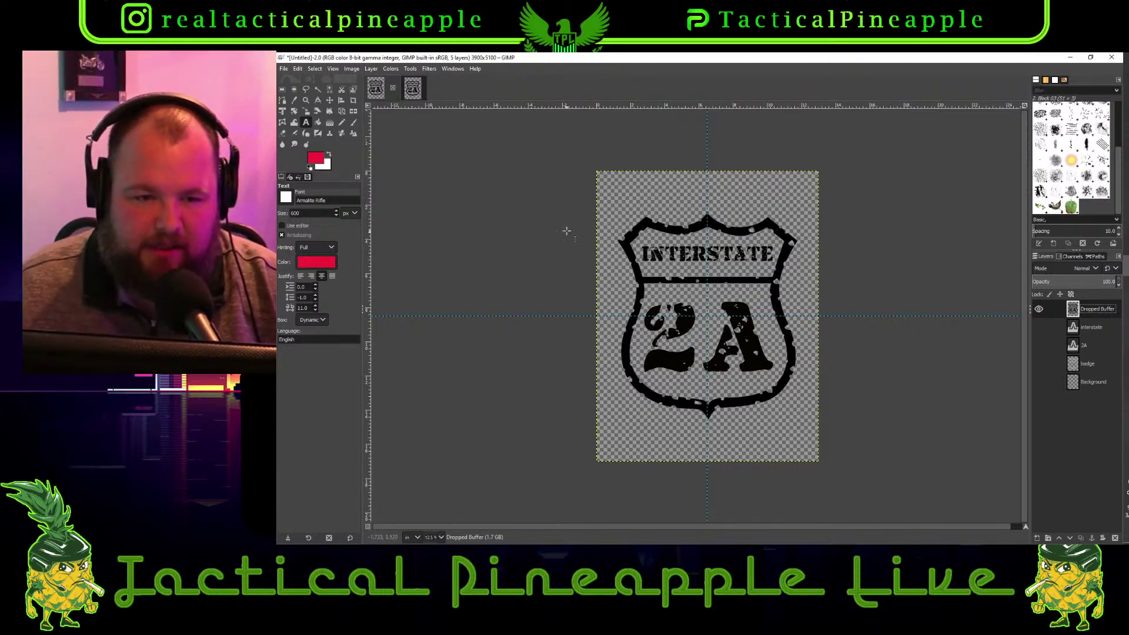
{"action": "left_click", "coordinate": [329, 100]}
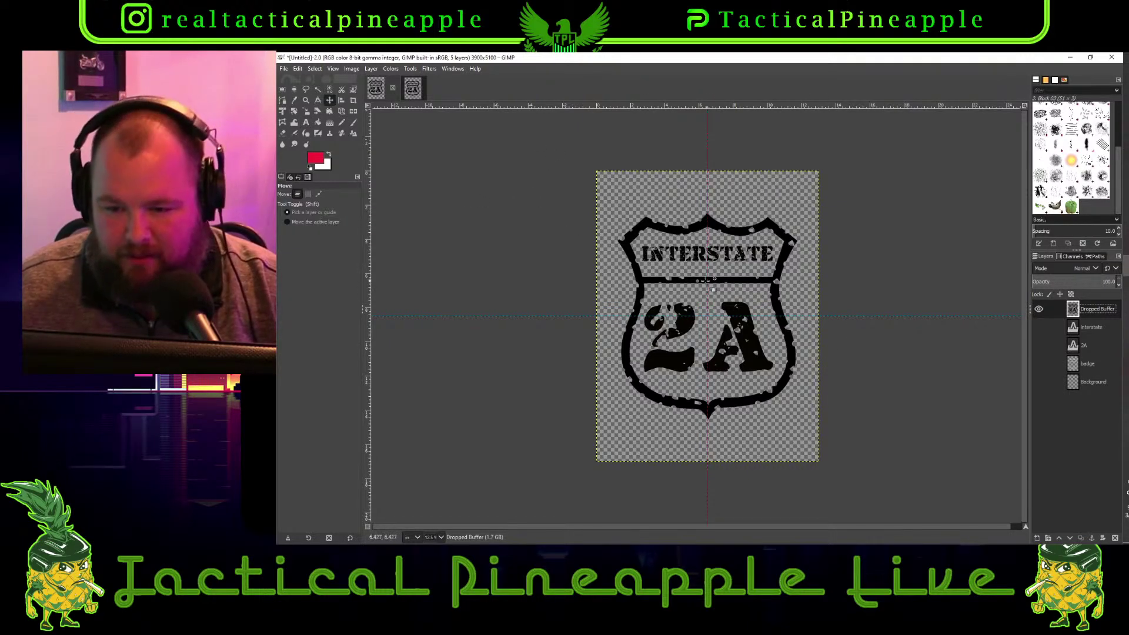
{"action": "left_click_drag", "start_coordinate": [691, 281], "coordinate": [694, 305]}
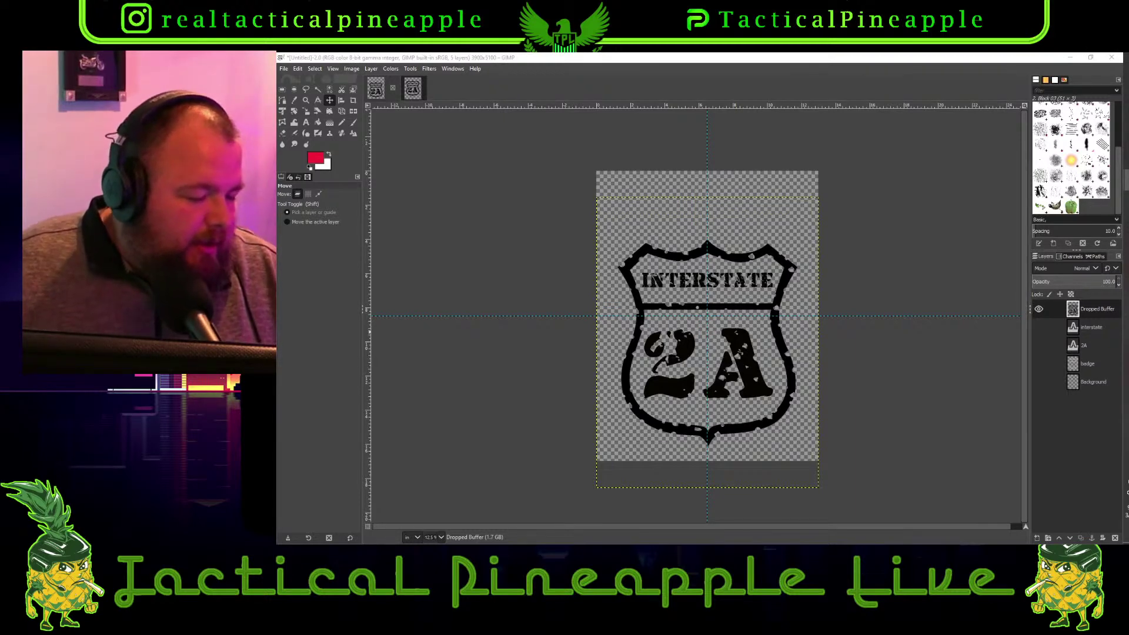
{"action": "key", "text": "alt+Tab"}
{"action": "key", "text": "alt+Tab"}
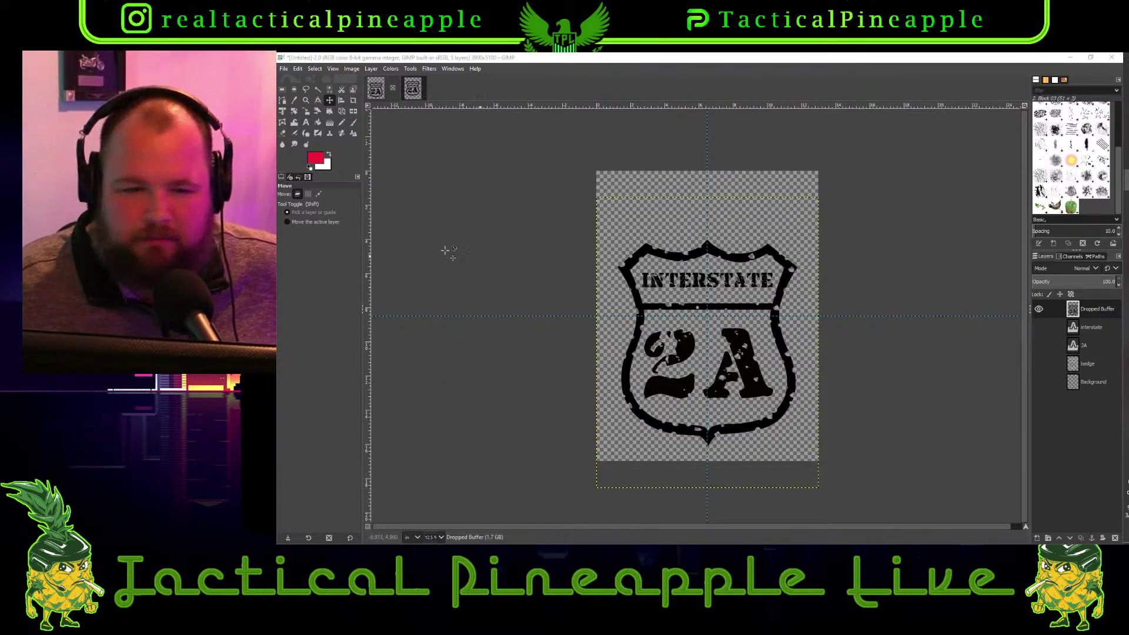
Add the black text "exit" in Armalite Rifle at 1776 px over the upper part of the badge
{"action": "key", "text": "t"}
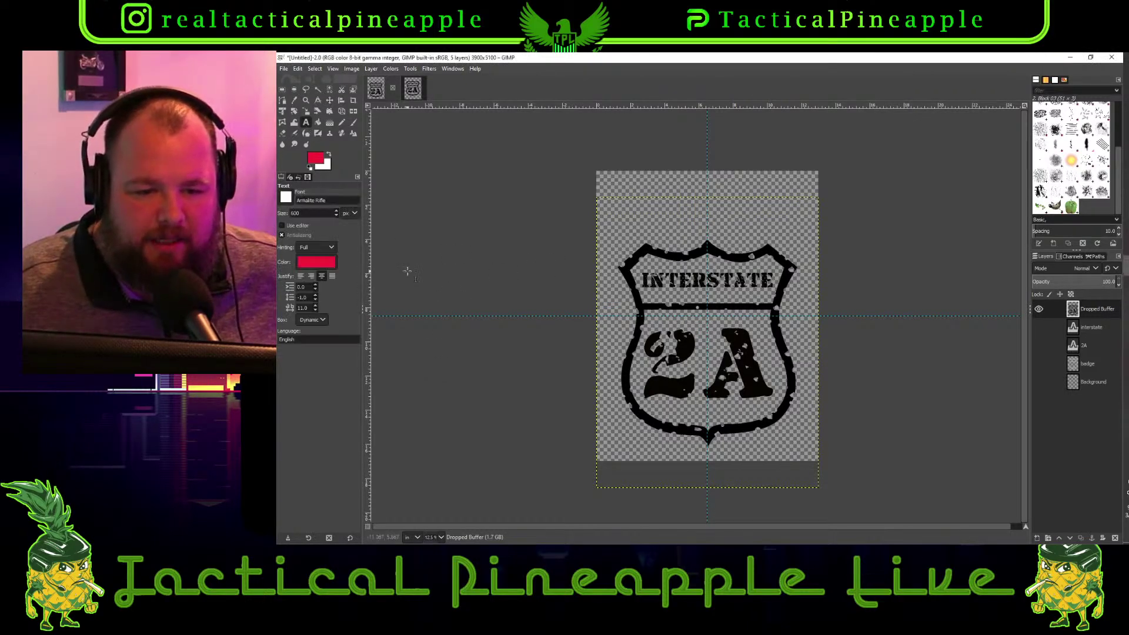
{"action": "left_click", "coordinate": [310, 169]}
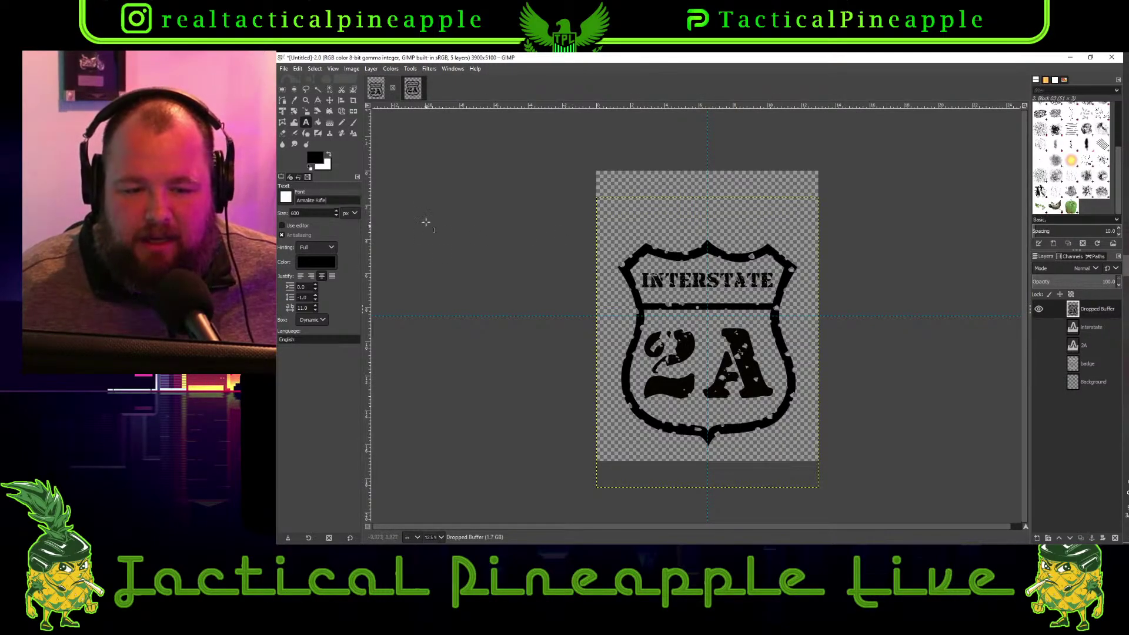
{"action": "left_click", "coordinate": [286, 195]}
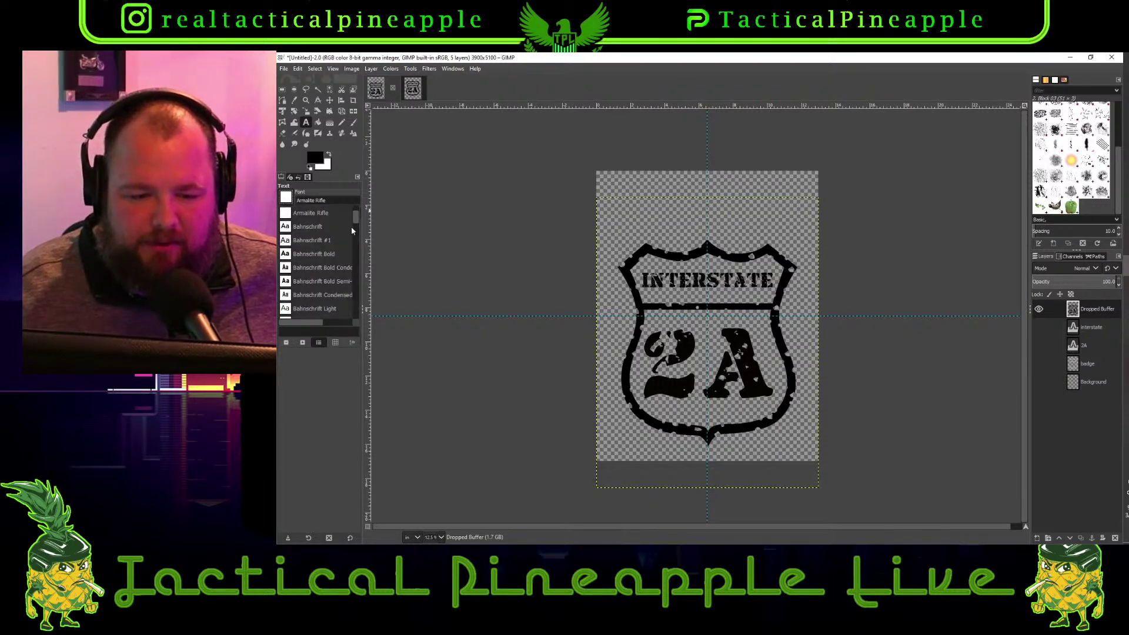
{"action": "left_click", "coordinate": [297, 214]}
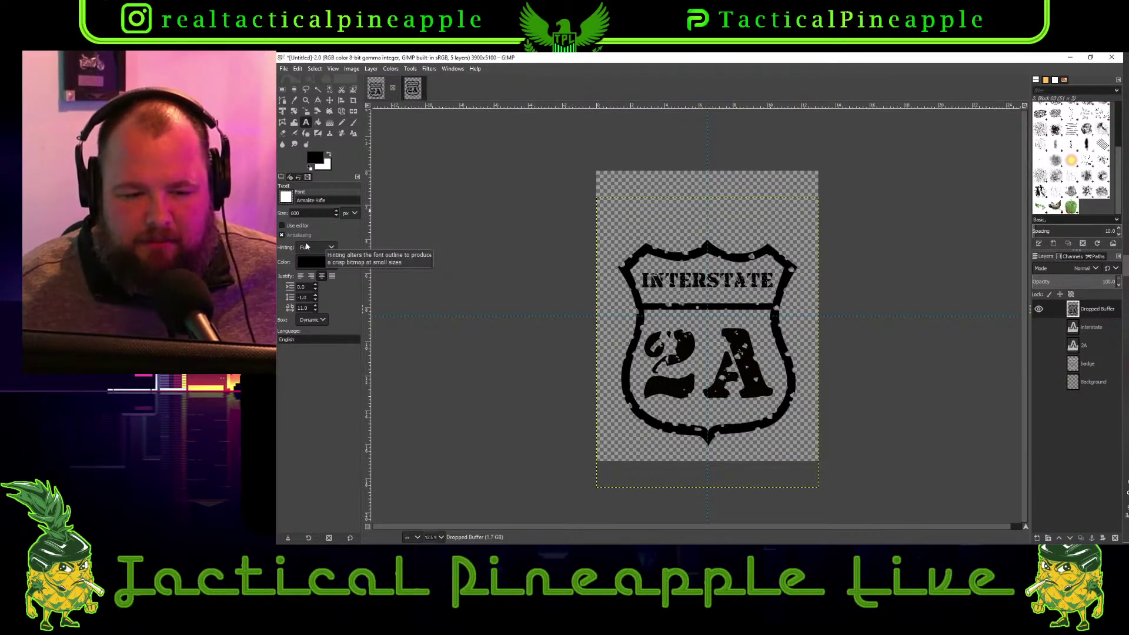
{"action": "left_click", "coordinate": [339, 213]}
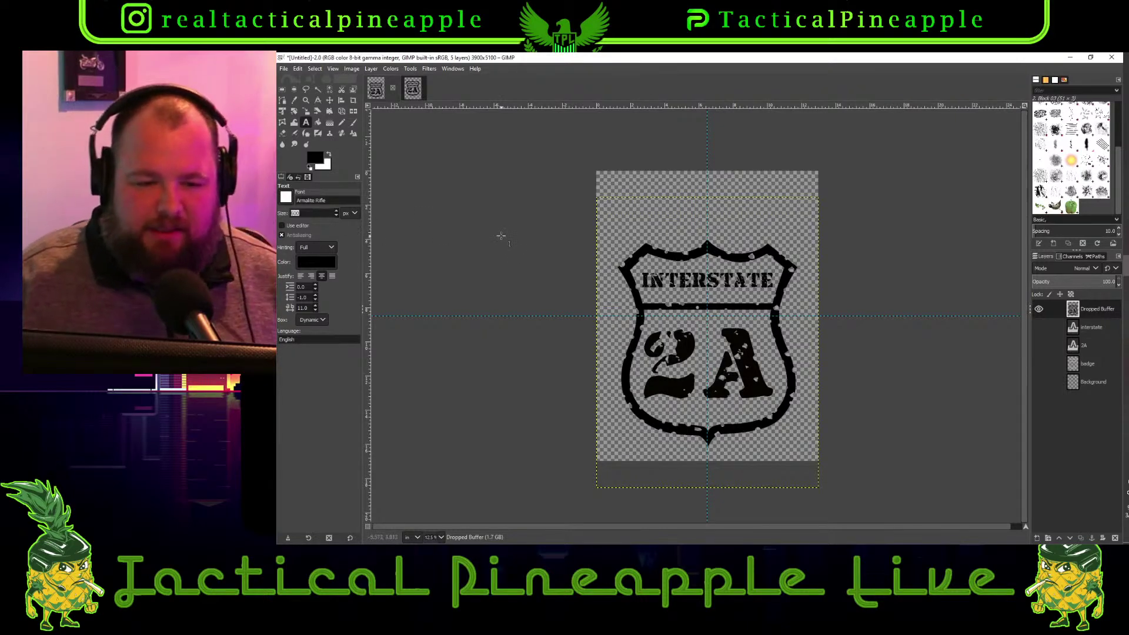
{"action": "type", "text": "177"}
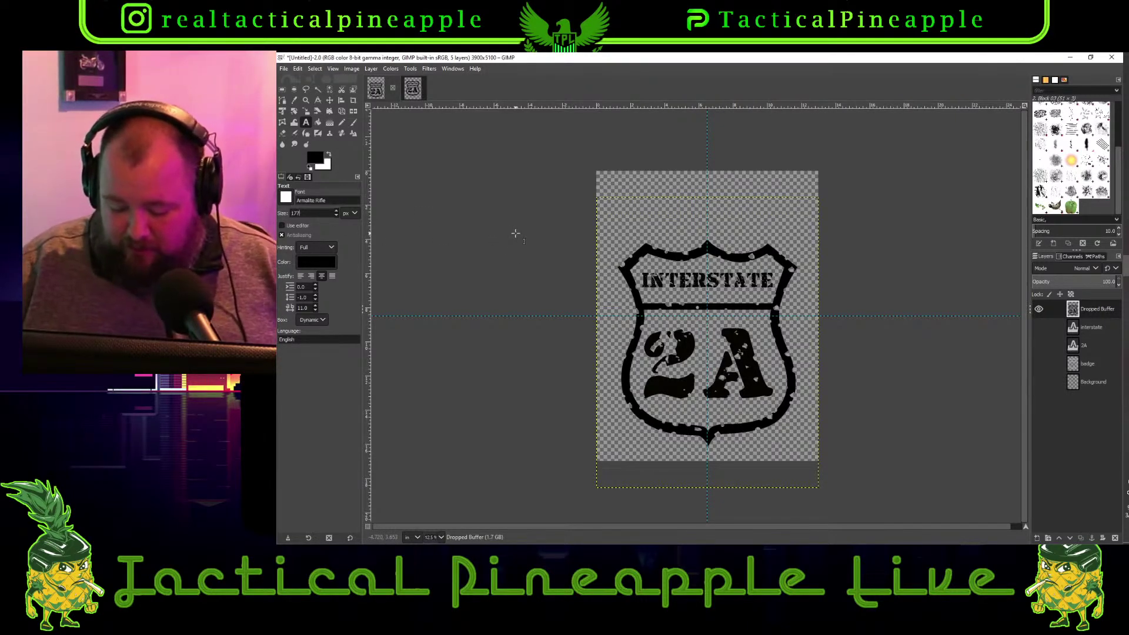
{"action": "type", "text": "6"}
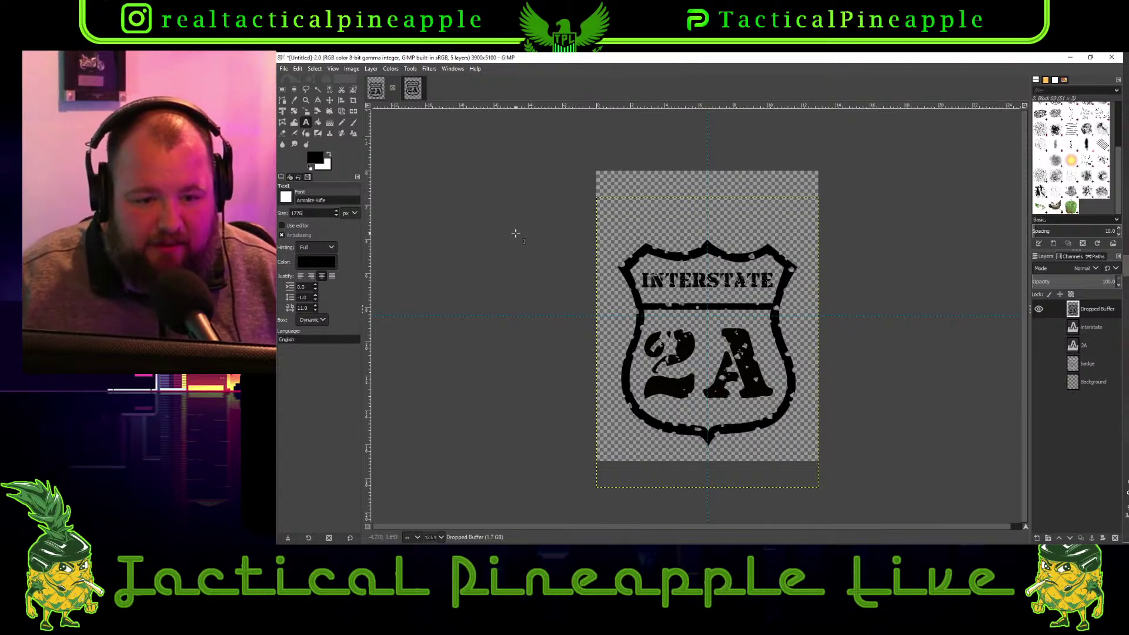
{"action": "left_click", "coordinate": [632, 201]}
{"action": "type", "text": "E"}
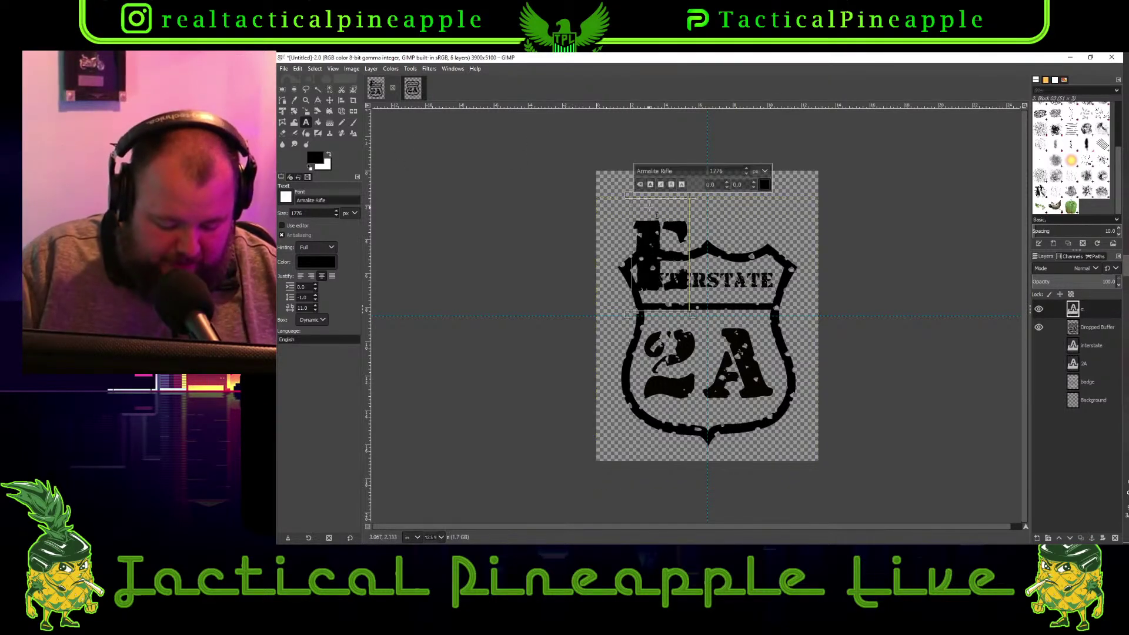
{"action": "type", "text": "xit"}
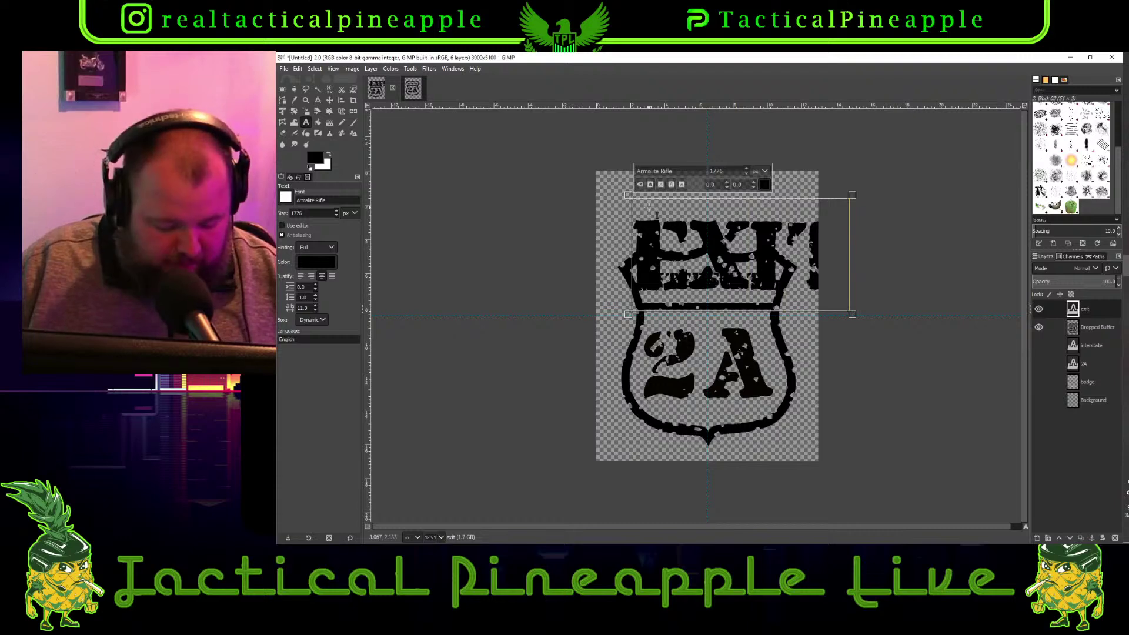
Make the whole exit text bold and move it to the upper-left corner of the canvas
{"action": "key", "text": "ctrl+a"}
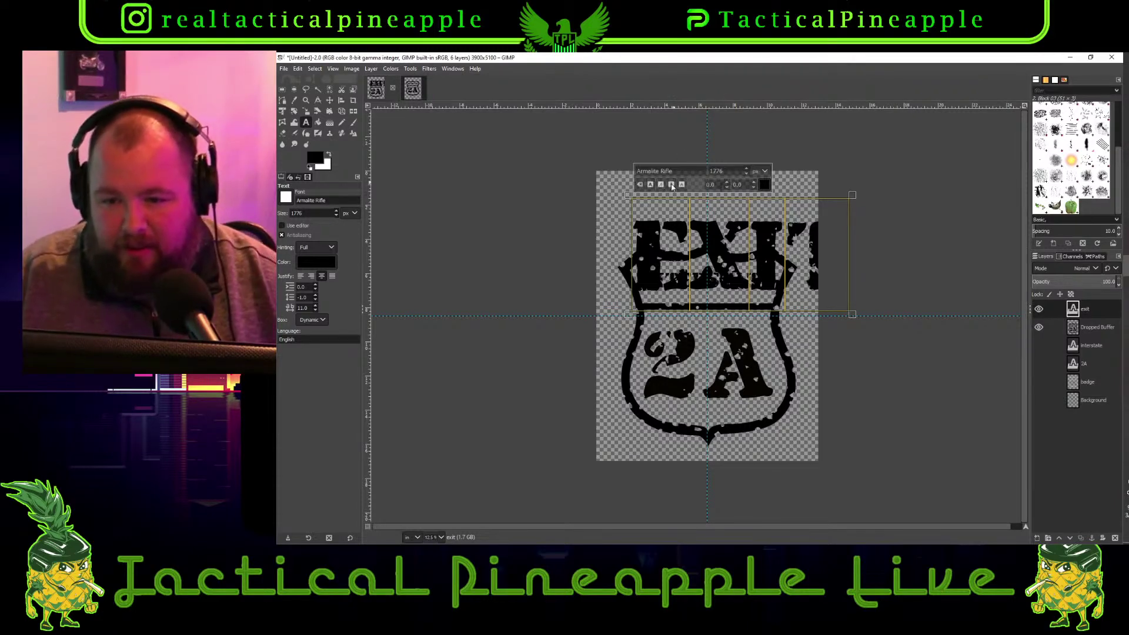
{"action": "left_click", "coordinate": [651, 184]}
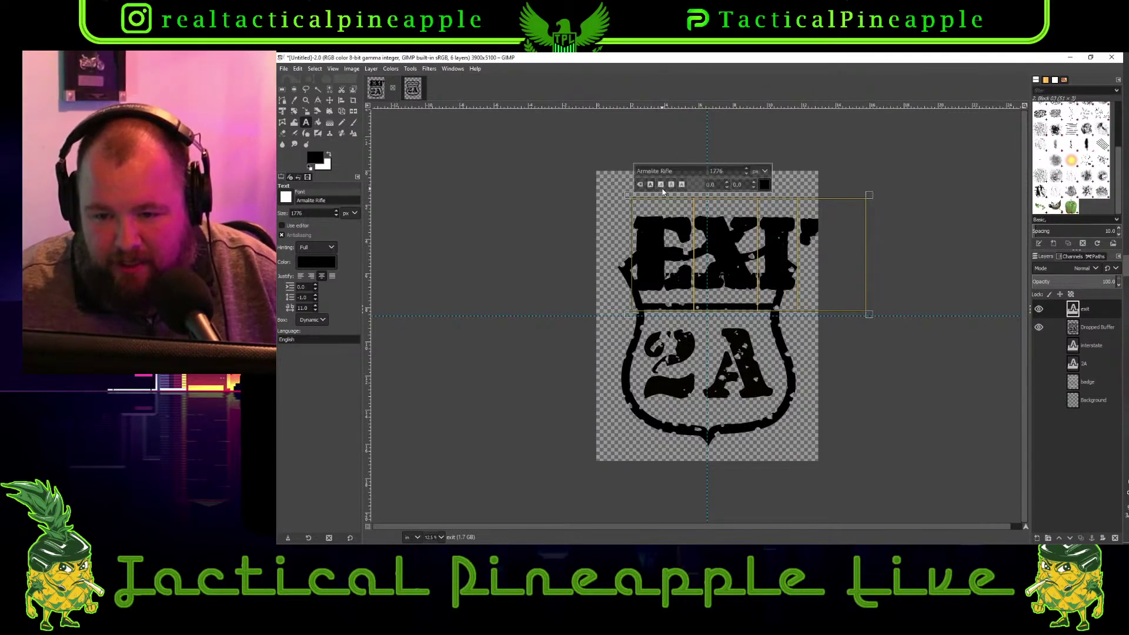
{"action": "left_click", "coordinate": [329, 100]}
{"action": "left_click_drag", "start_coordinate": [659, 233], "coordinate": [618, 190]}
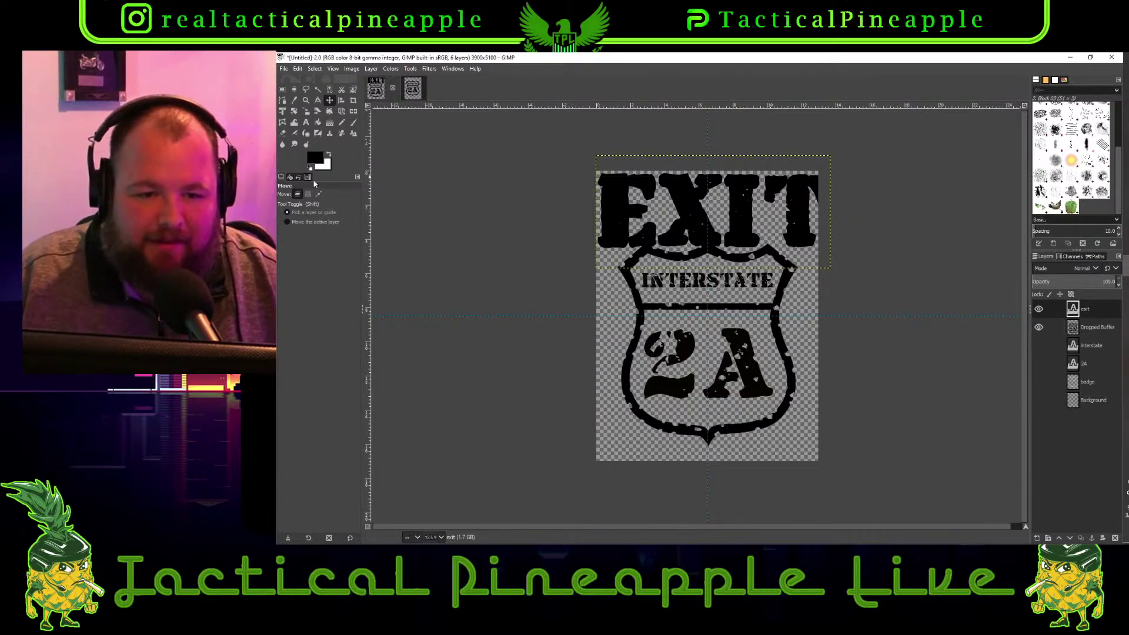
Try the exit text without bold and with italic, underline and strikethrough, and restore the bold style
{"action": "left_click", "coordinate": [305, 122]}
{"action": "left_click", "coordinate": [663, 213]}
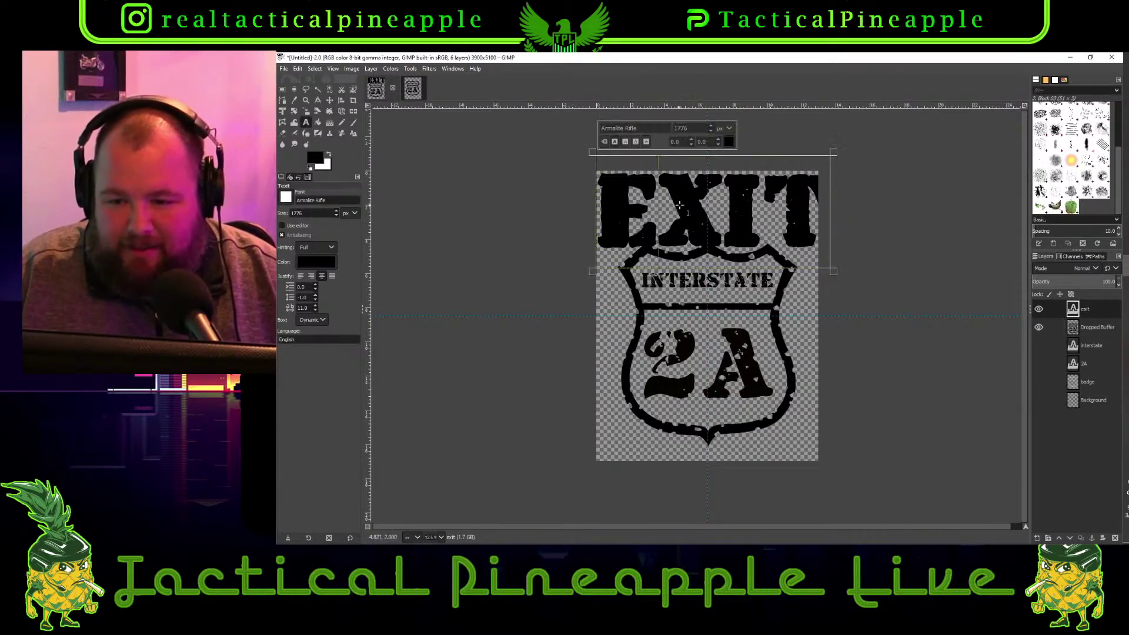
{"action": "left_click", "coordinate": [615, 142]}
{"action": "left_click", "coordinate": [625, 142]}
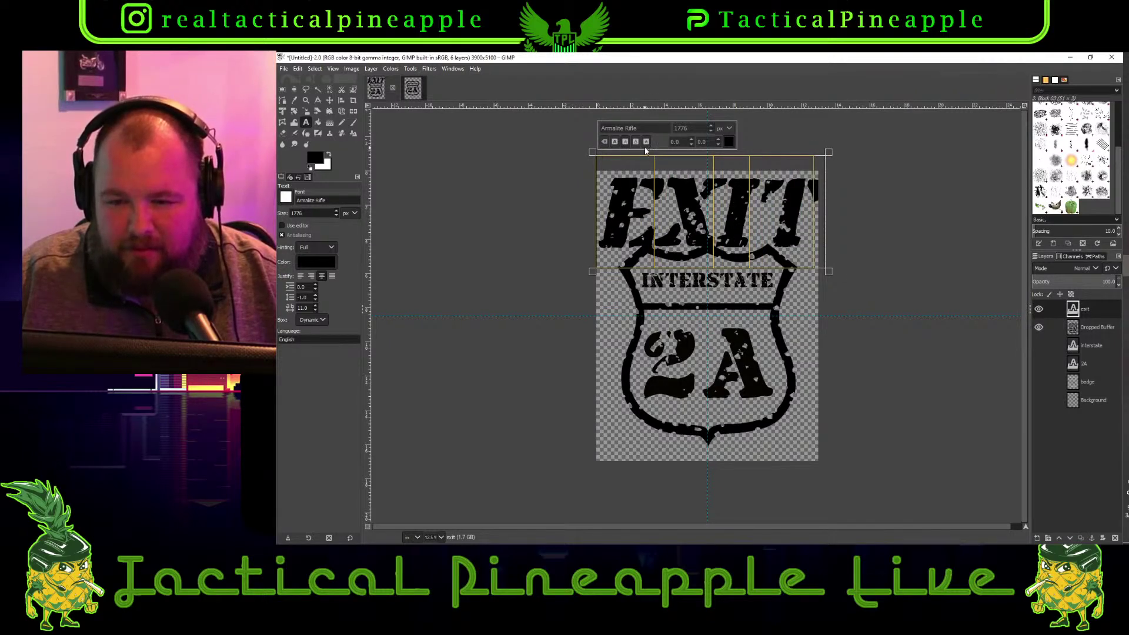
{"action": "left_click", "coordinate": [627, 143]}
{"action": "left_click", "coordinate": [635, 142]}
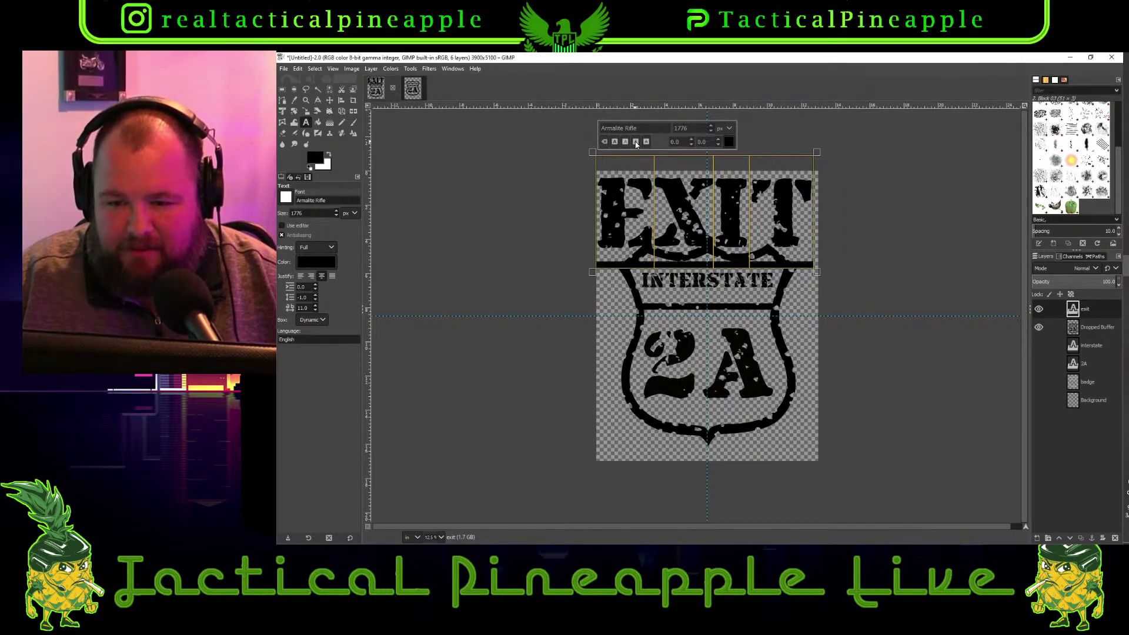
{"action": "left_click", "coordinate": [635, 142]}
{"action": "left_click", "coordinate": [646, 143]}
{"action": "left_click", "coordinate": [646, 142]}
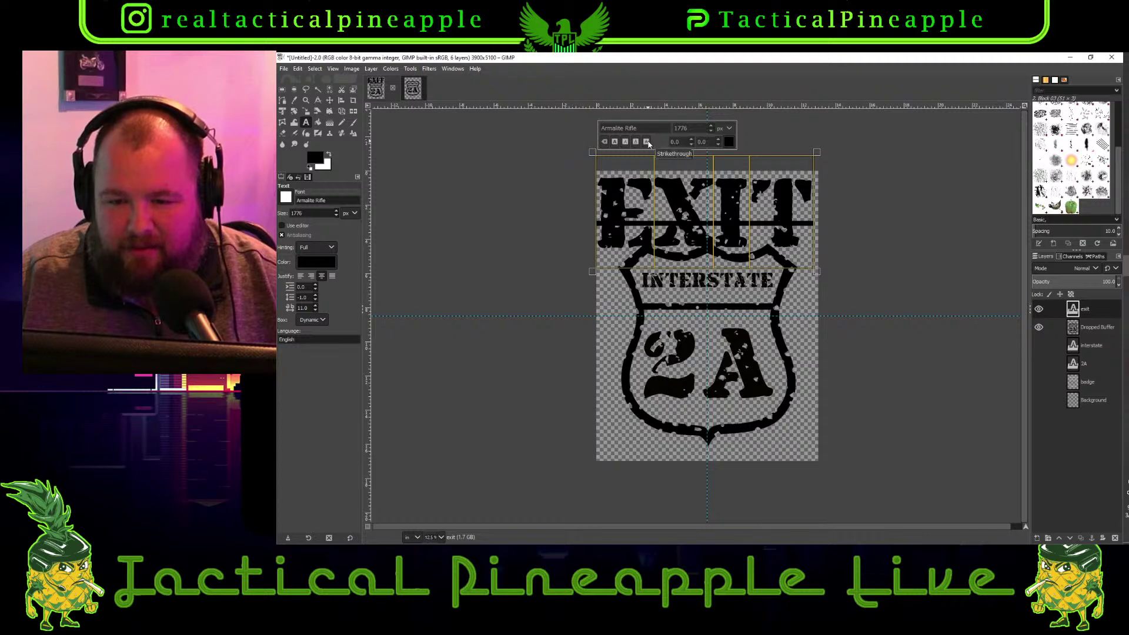
{"action": "left_click", "coordinate": [614, 142]}
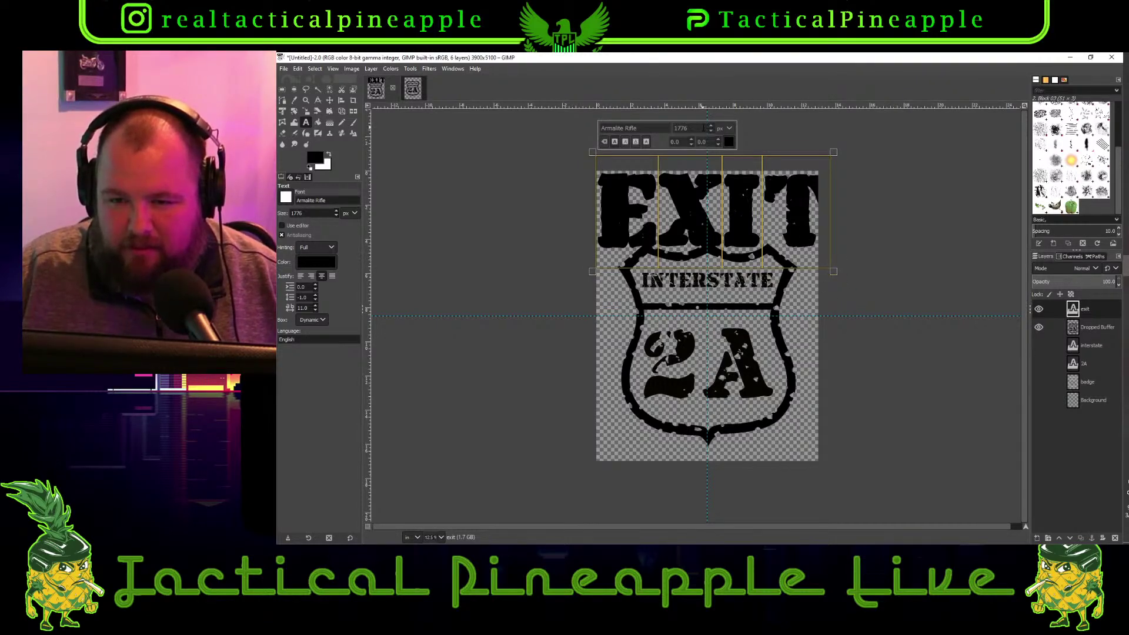
Remove the bold style from the exit text and set its size to 1300 px
{"action": "double_click", "coordinate": [680, 127]}
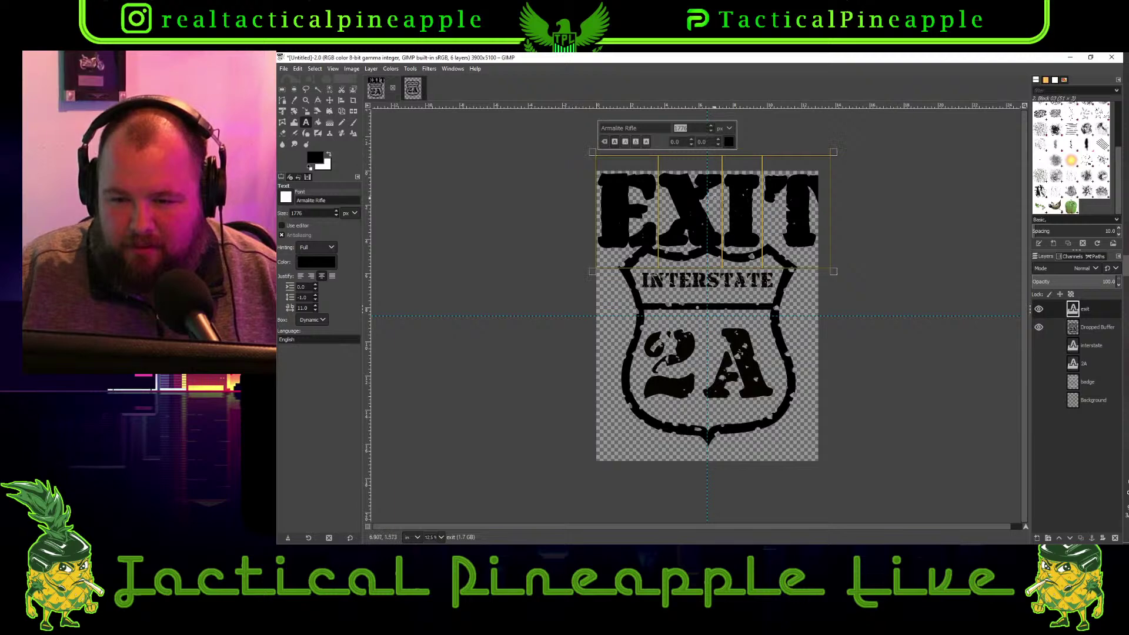
{"action": "left_click", "coordinate": [615, 142]}
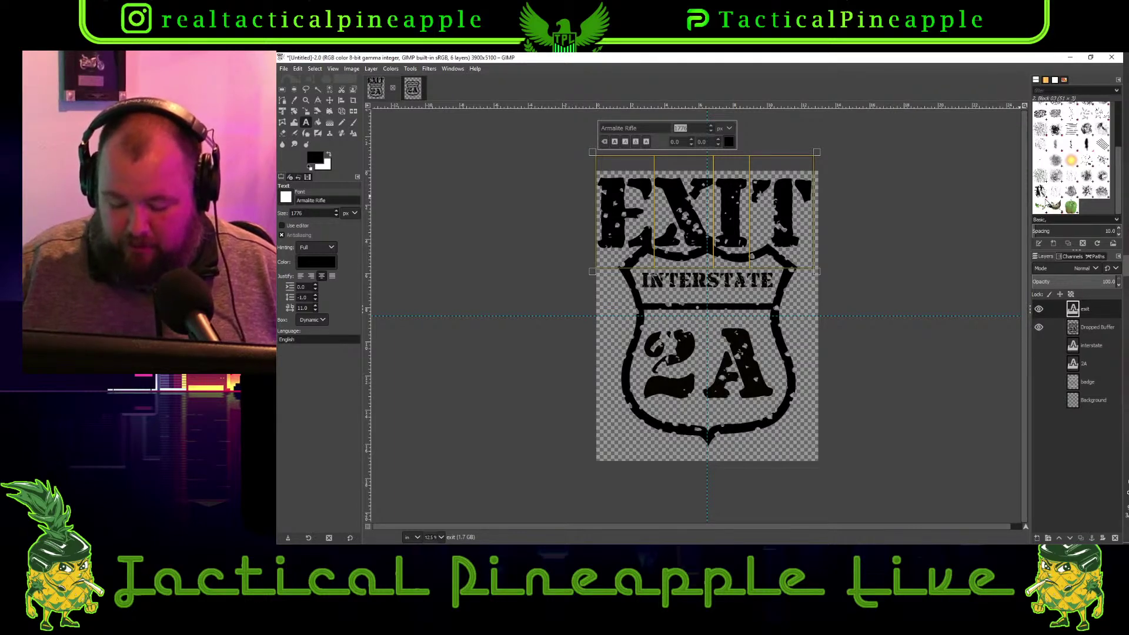
{"action": "type", "text": "13"}
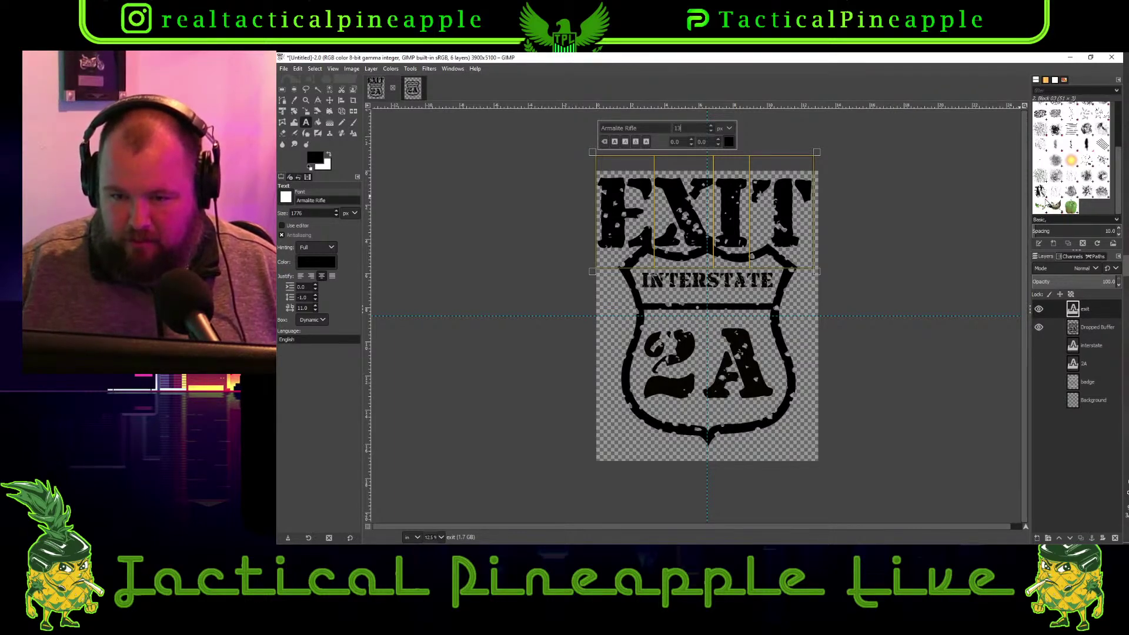
{"action": "type", "text": "00"}
{"action": "key", "text": "Return"}
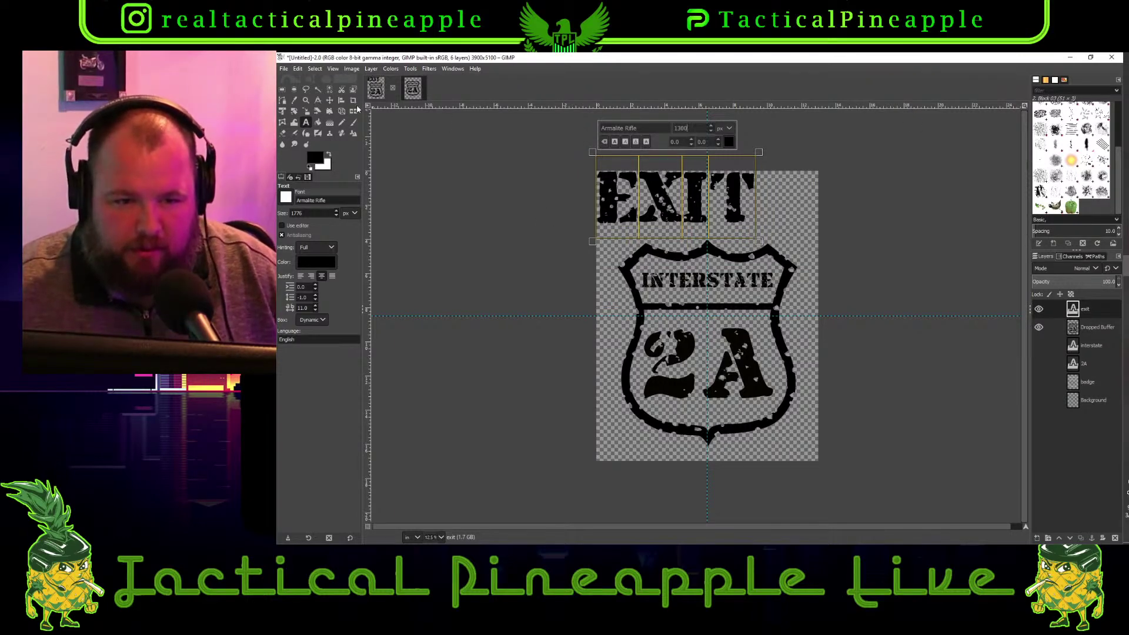
Increase the letter spacing of the exit text to 227.0
{"action": "left_click", "coordinate": [315, 305]}
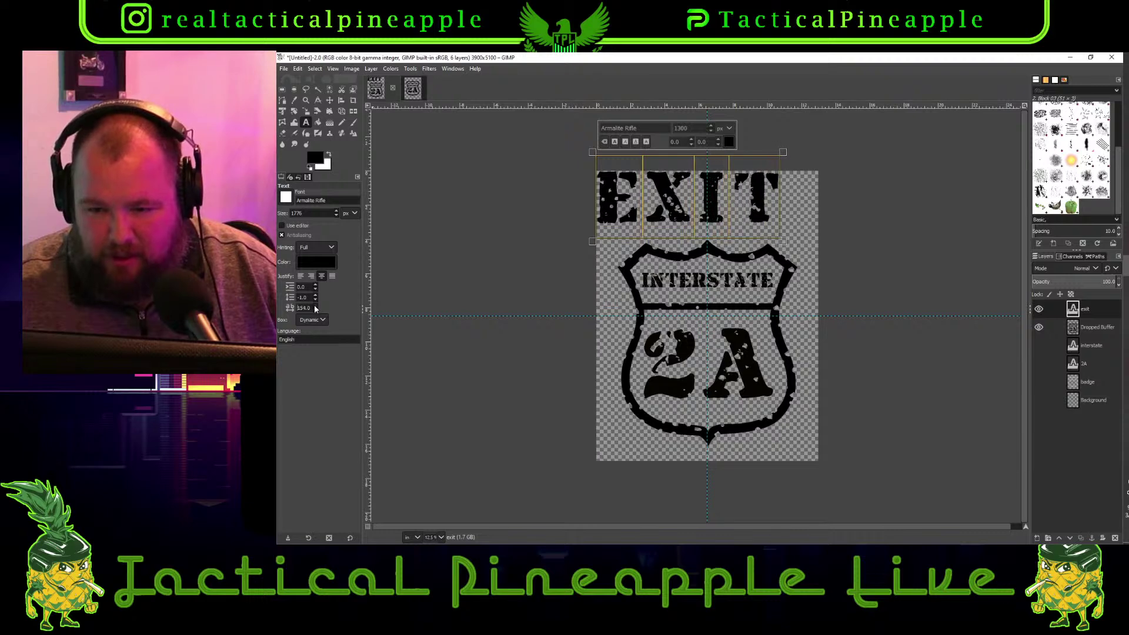
{"action": "left_click", "coordinate": [315, 306]}
{"action": "left_click", "coordinate": [315, 305]}
{"action": "left_click", "coordinate": [316, 306]}
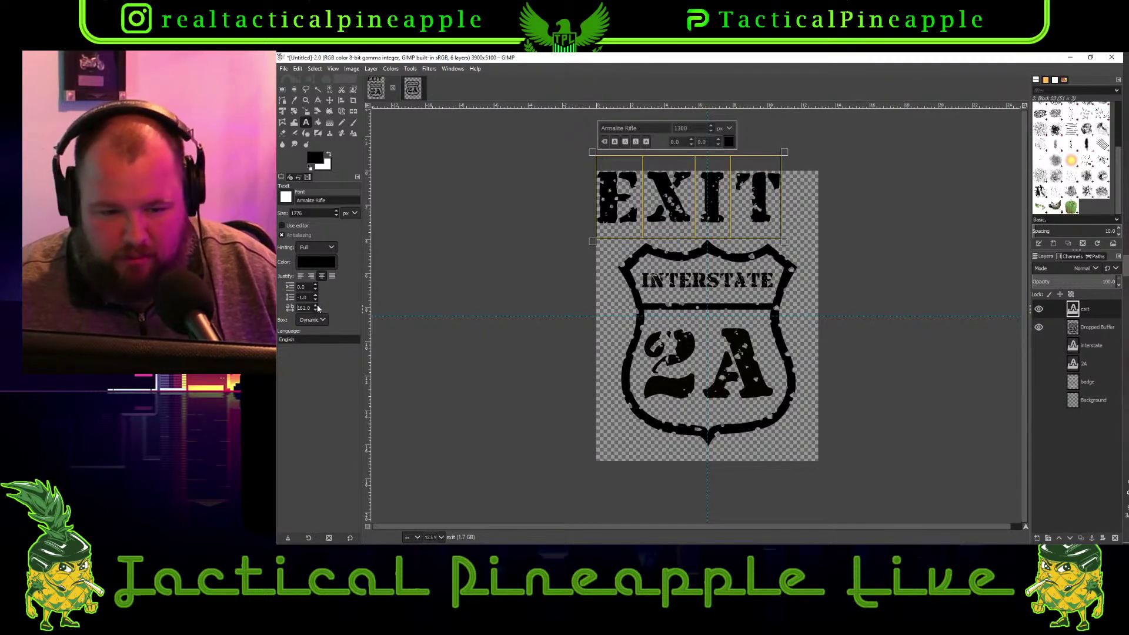
{"action": "left_click", "coordinate": [315, 306]}
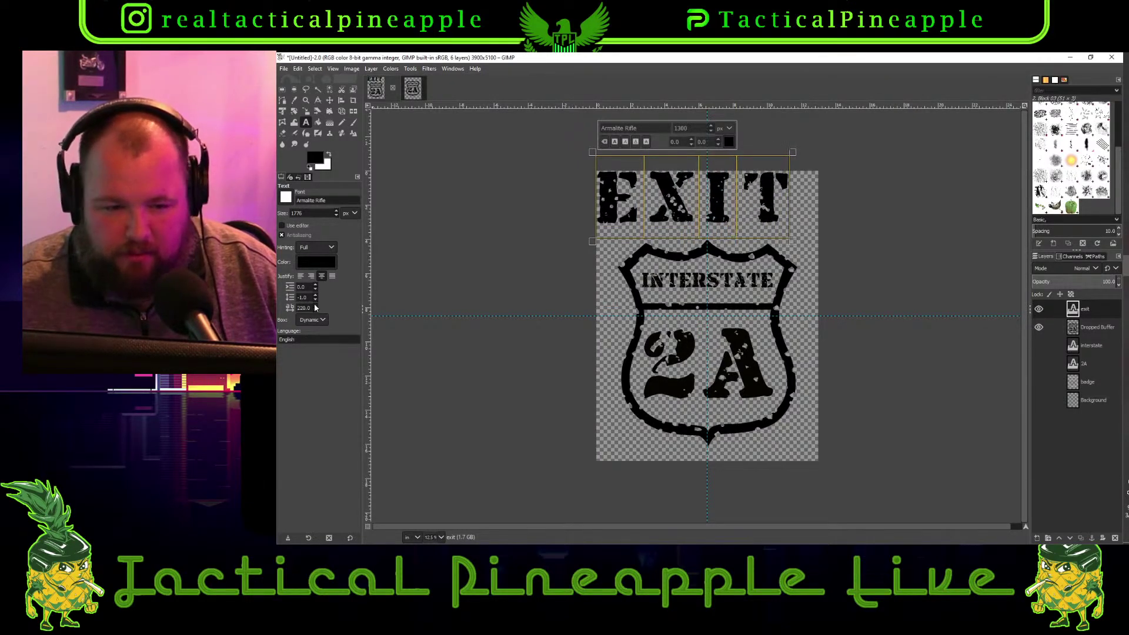
{"action": "left_click", "coordinate": [315, 306]}
{"action": "left_click", "coordinate": [316, 306]}
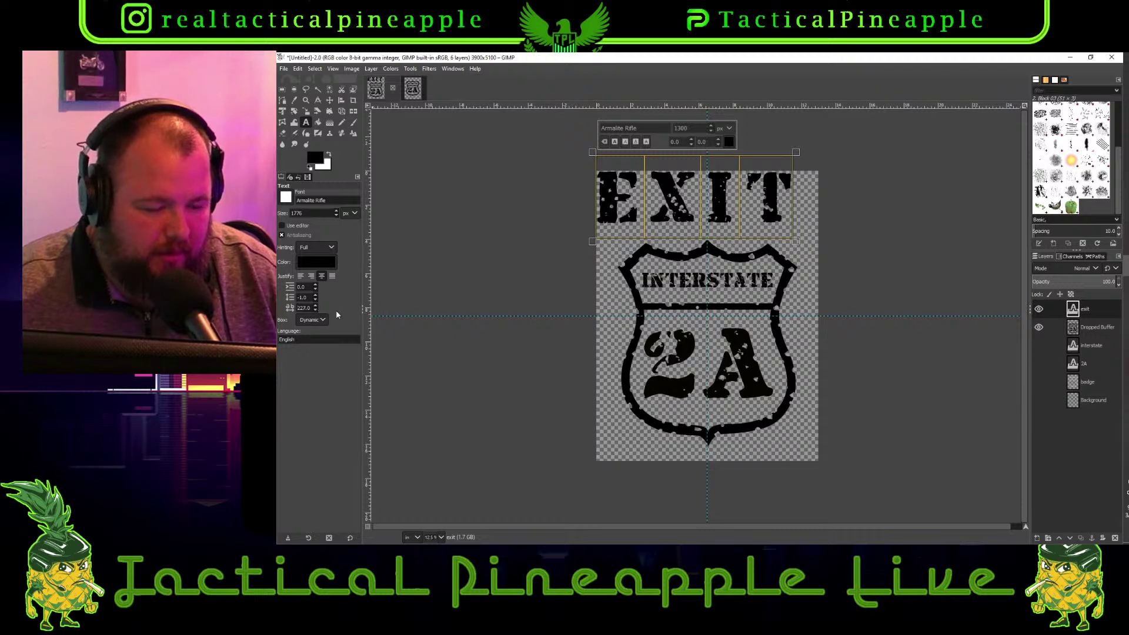
{"action": "left_click", "coordinate": [321, 276]}
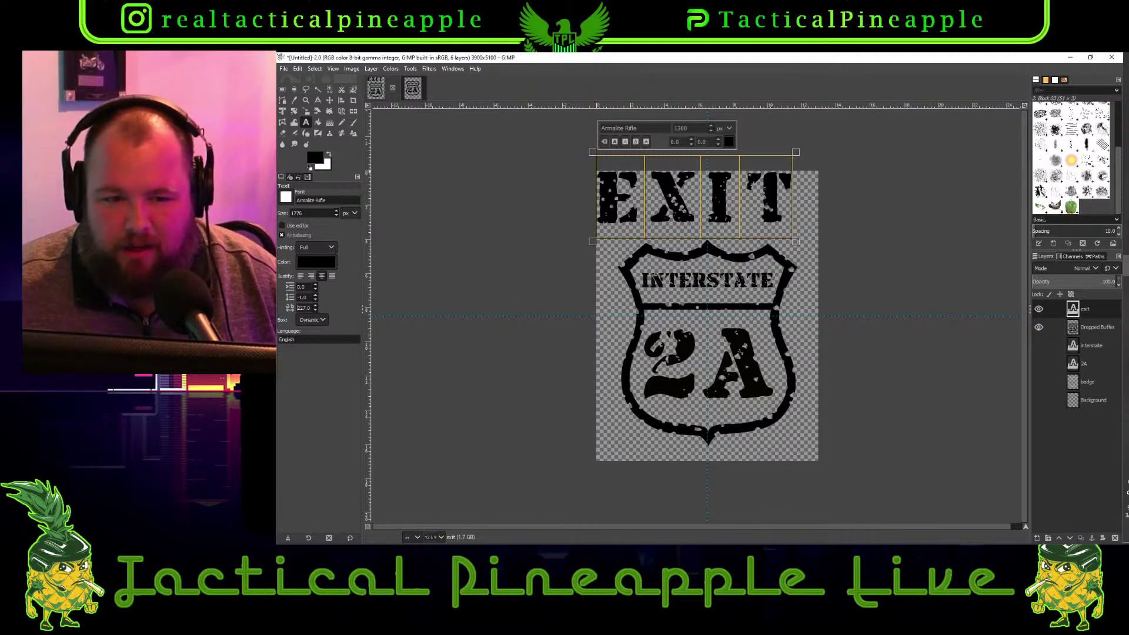
Move the exit text so it is centered on the vertical guide above the badge
{"action": "left_click", "coordinate": [329, 100]}
{"action": "left_click_drag", "start_coordinate": [667, 195], "coordinate": [683, 192]}
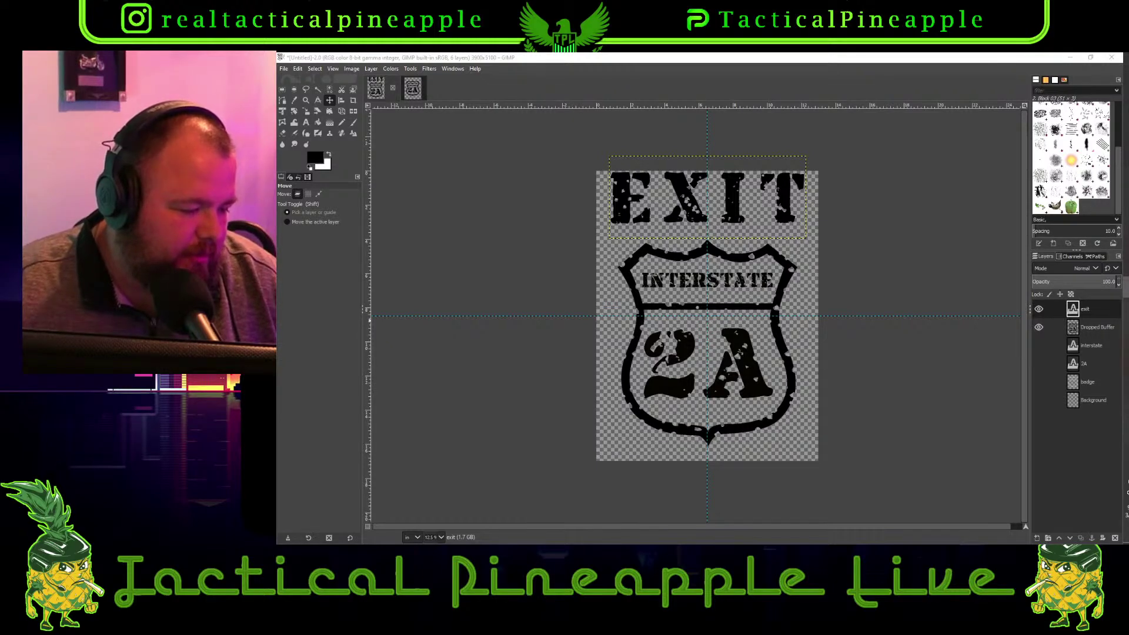
{"action": "key", "text": "super+d"}
{"action": "key", "text": "super+d"}
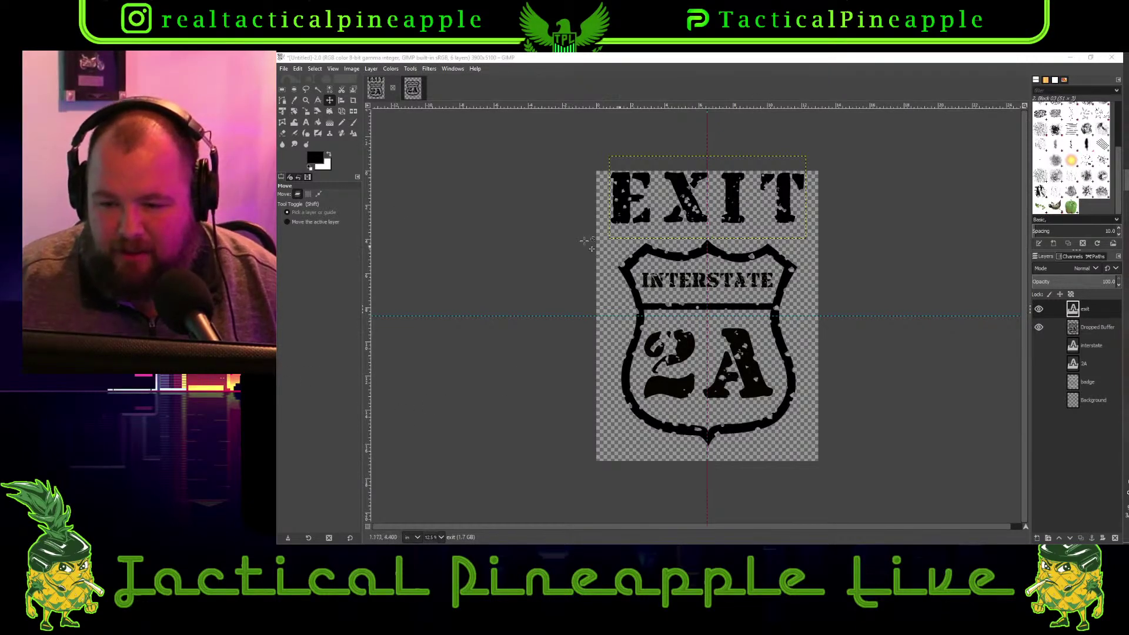
Move the Interstate 2A badge up so its peak sits closer beneath the exit text
{"action": "left_click", "coordinate": [328, 101]}
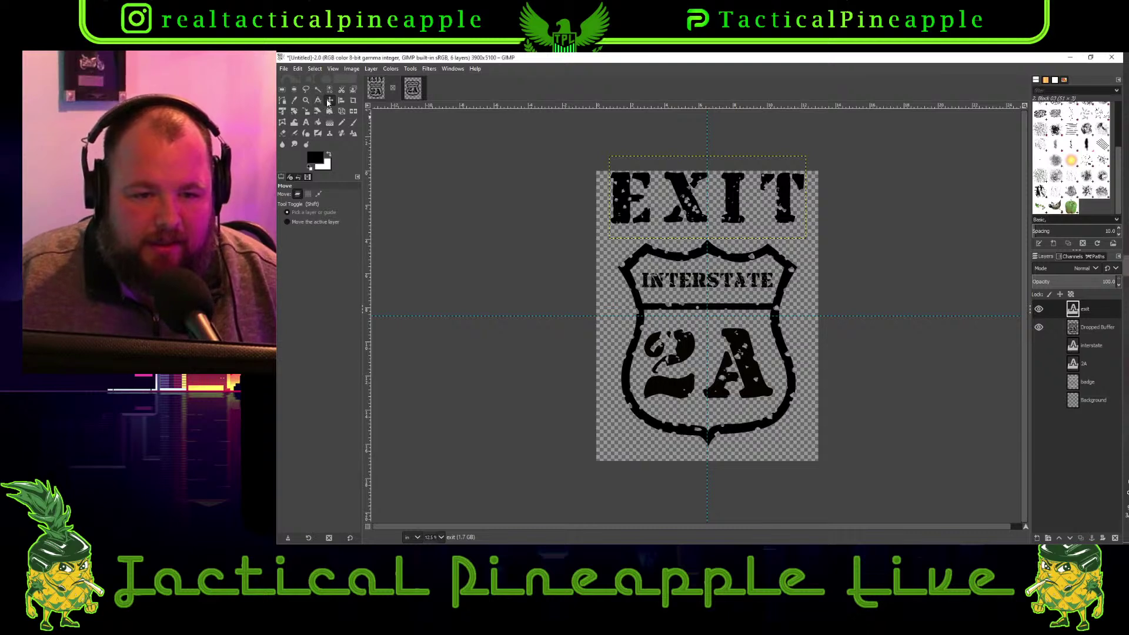
{"action": "left_click", "coordinate": [777, 329]}
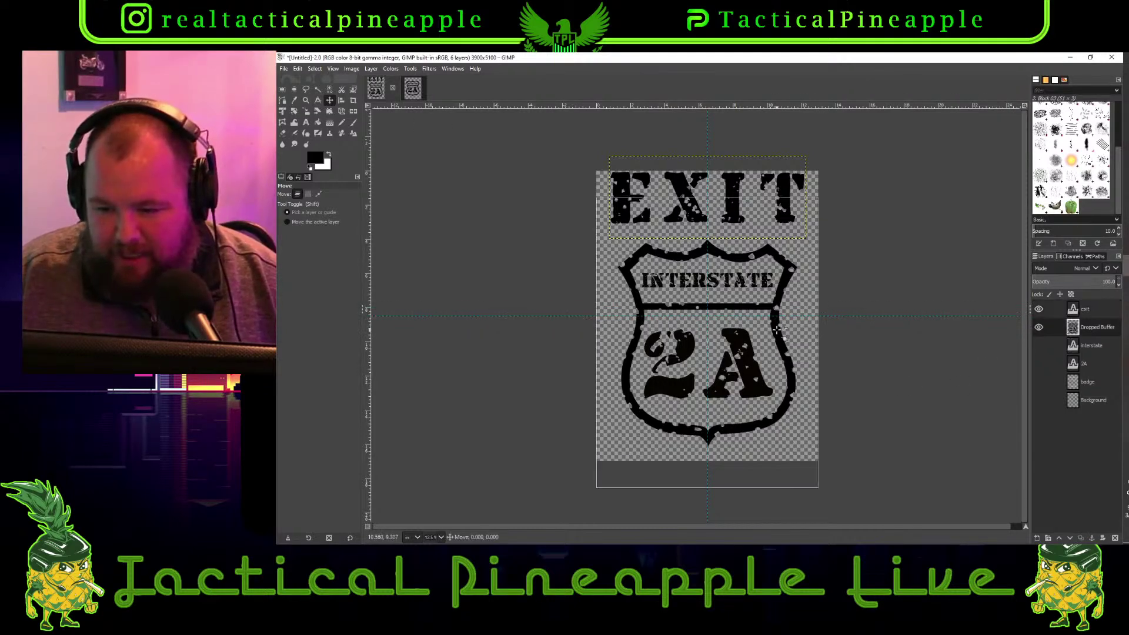
{"action": "left_click_drag", "start_coordinate": [778, 329], "coordinate": [778, 315]}
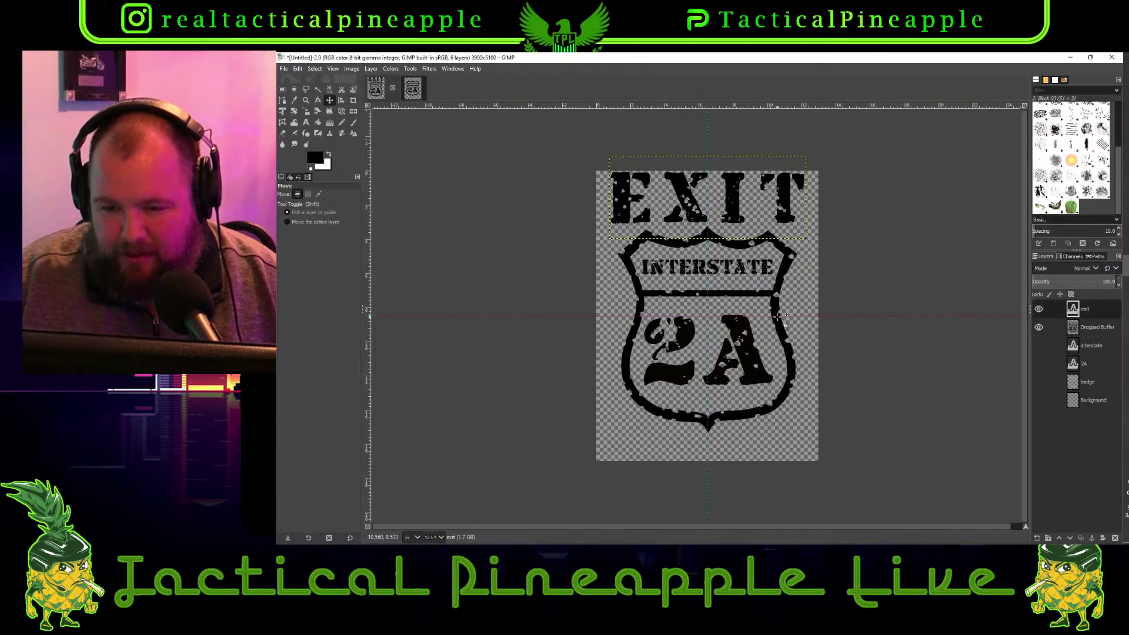
Scale the exit text without keeping its aspect ratio to about 11.543 in wide and 3.397 in high
{"action": "left_click", "coordinate": [306, 112]}
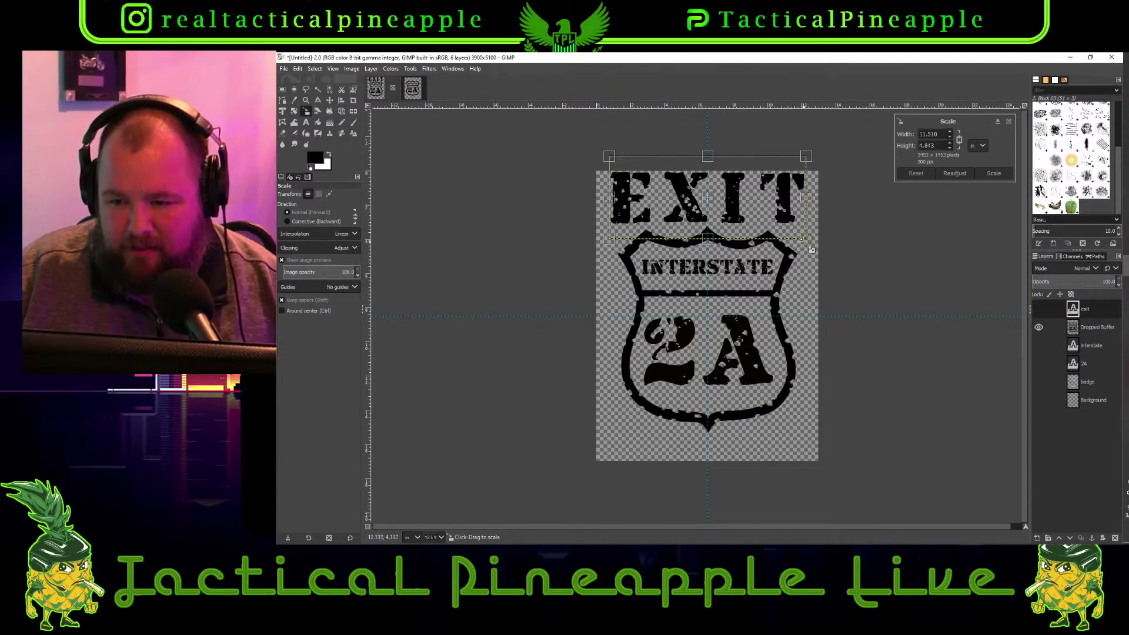
{"action": "mouse_move", "coordinate": [787, 218]}
{"action": "left_mouse_down"}
{"action": "mouse_move", "coordinate": [765, 207]}
{"action": "mouse_move", "coordinate": [770, 222]}
{"action": "left_mouse_up"}
{"action": "key", "text": "ctrl"}
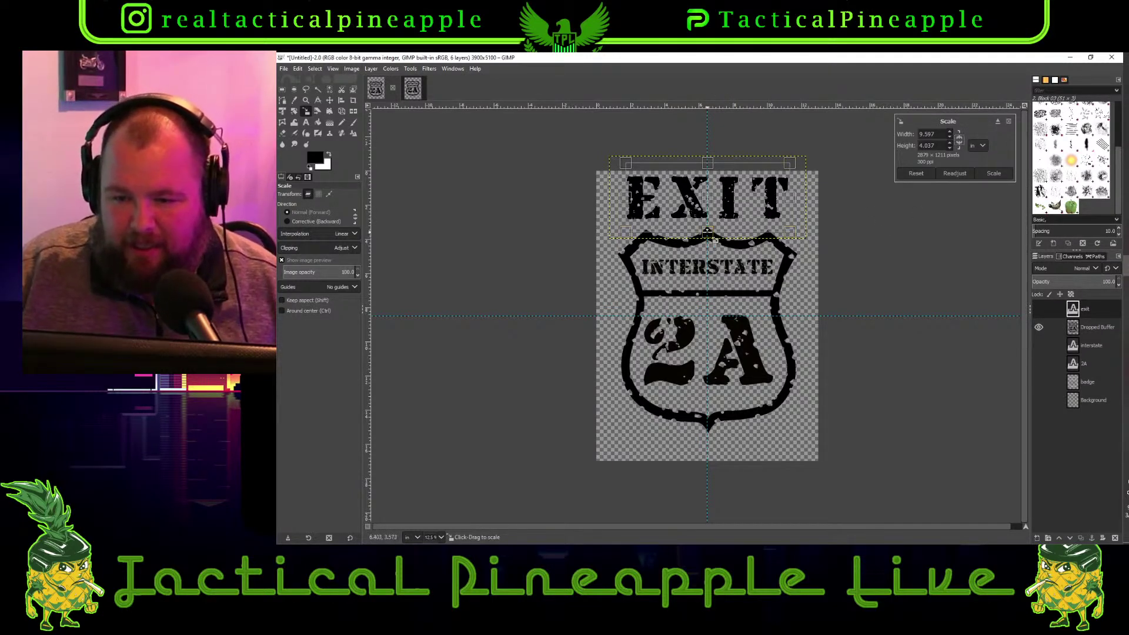
{"action": "left_click_drag", "start_coordinate": [710, 237], "coordinate": [715, 227]}
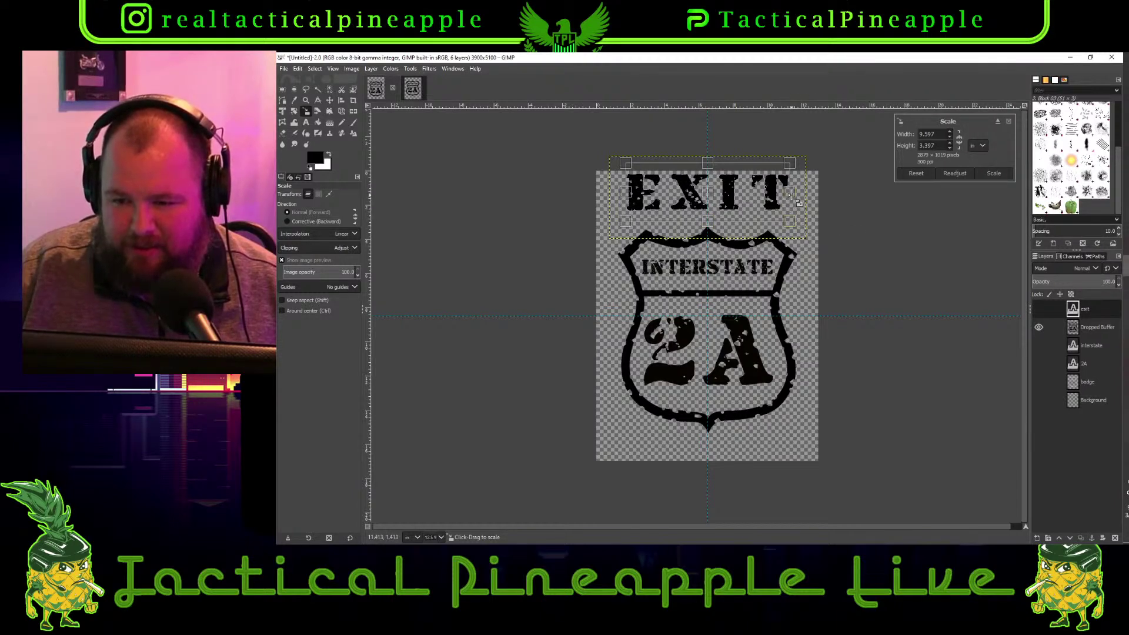
{"action": "left_click_drag", "start_coordinate": [791, 196], "coordinate": [832, 204]}
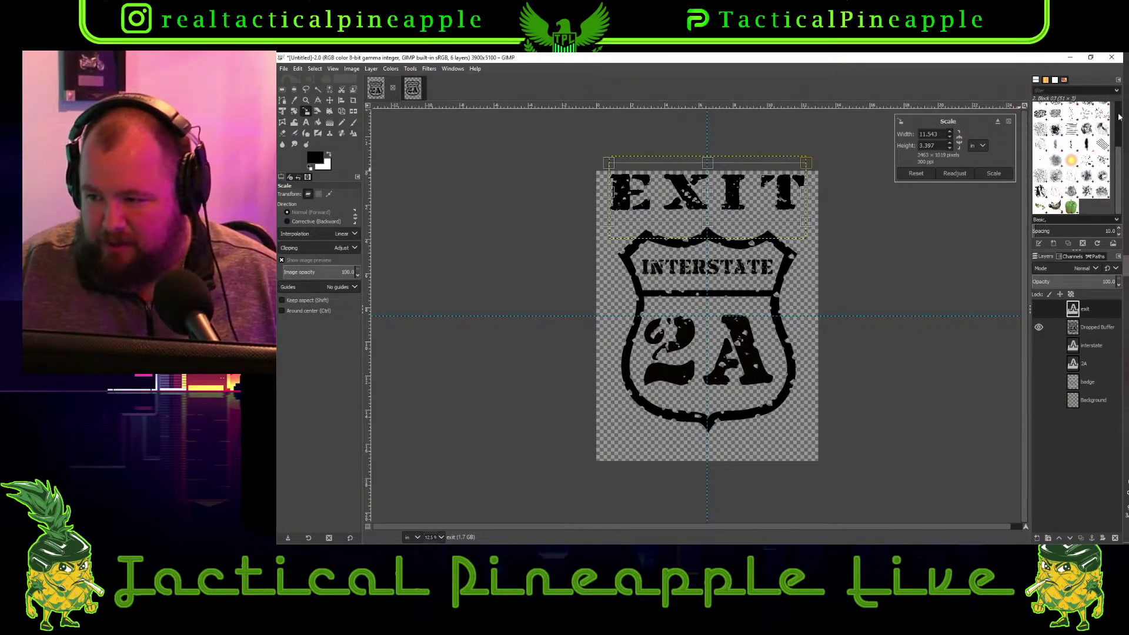
Capture the exit text's scale dimensions with Snipping Tool and move the snip window off the canvas
{"action": "key", "text": "super+s"}
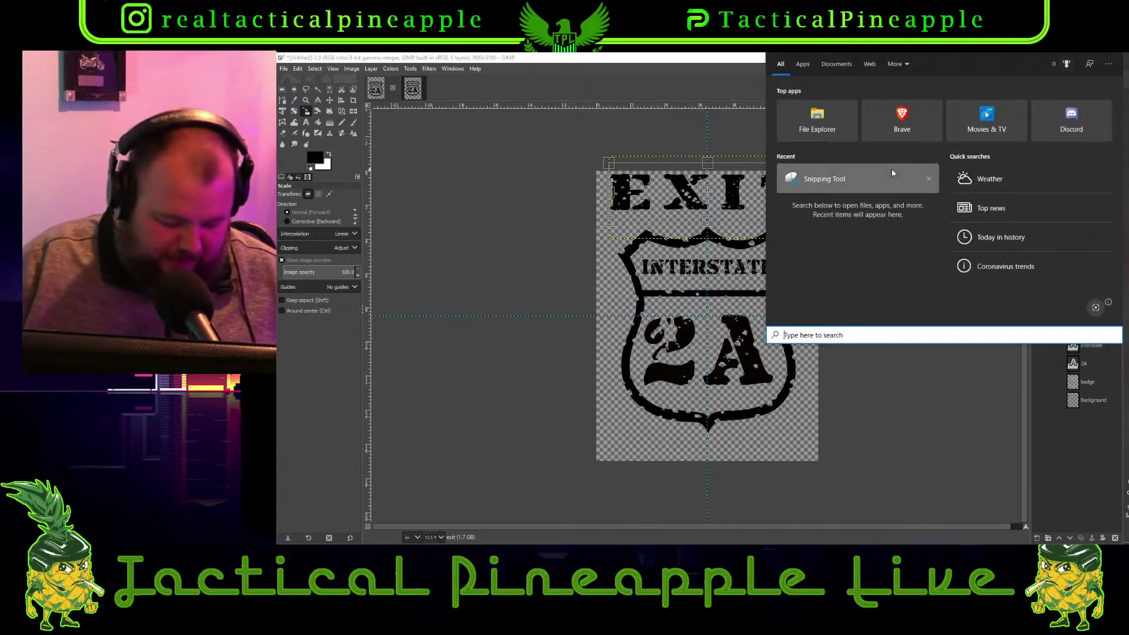
{"action": "type", "text": "snip"}
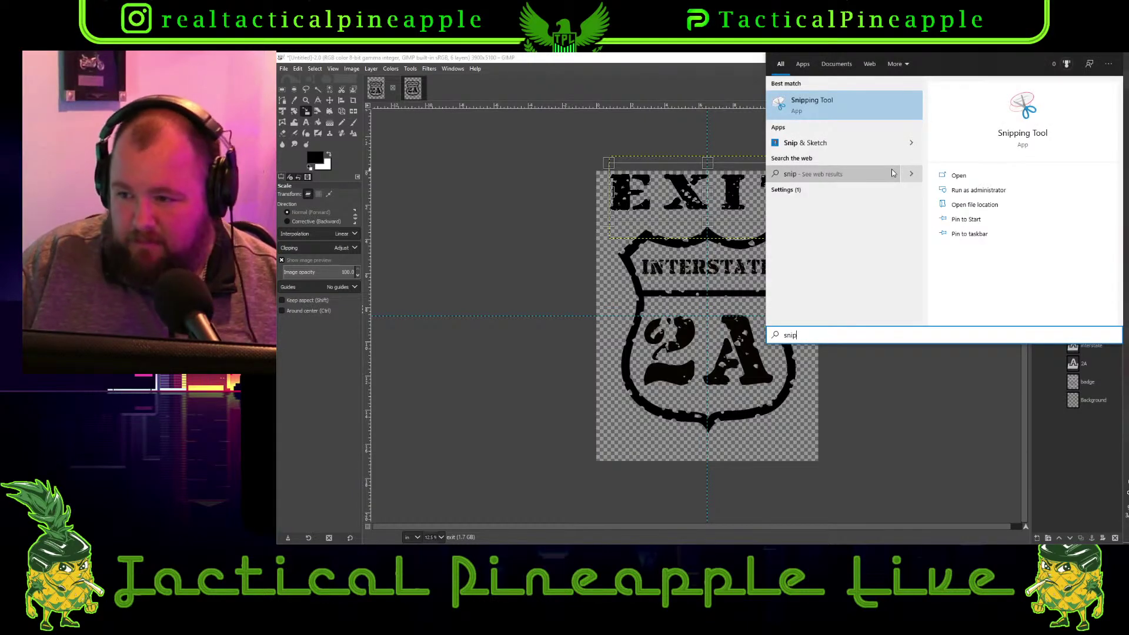
{"action": "key", "text": "Return"}
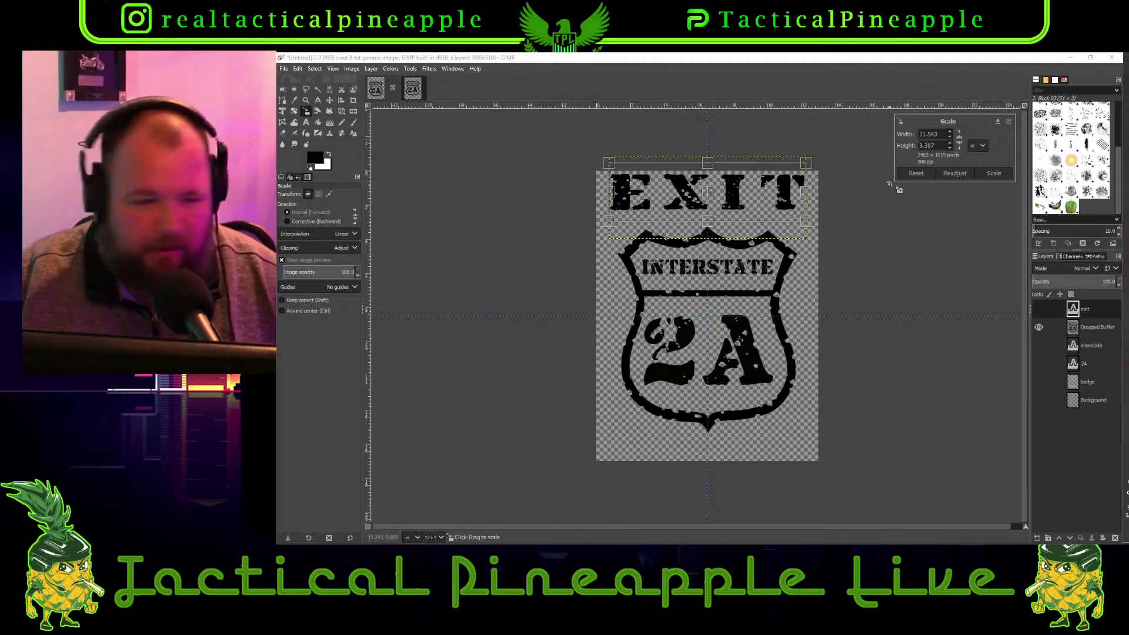
{"action": "key", "text": "super"}
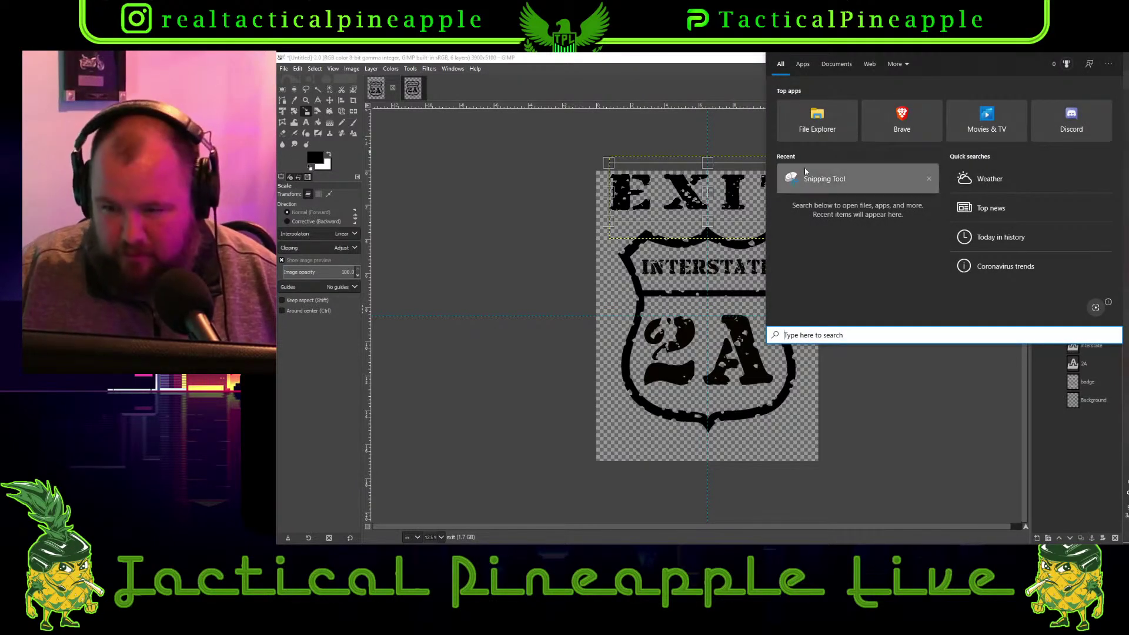
{"action": "left_click", "coordinate": [823, 179]}
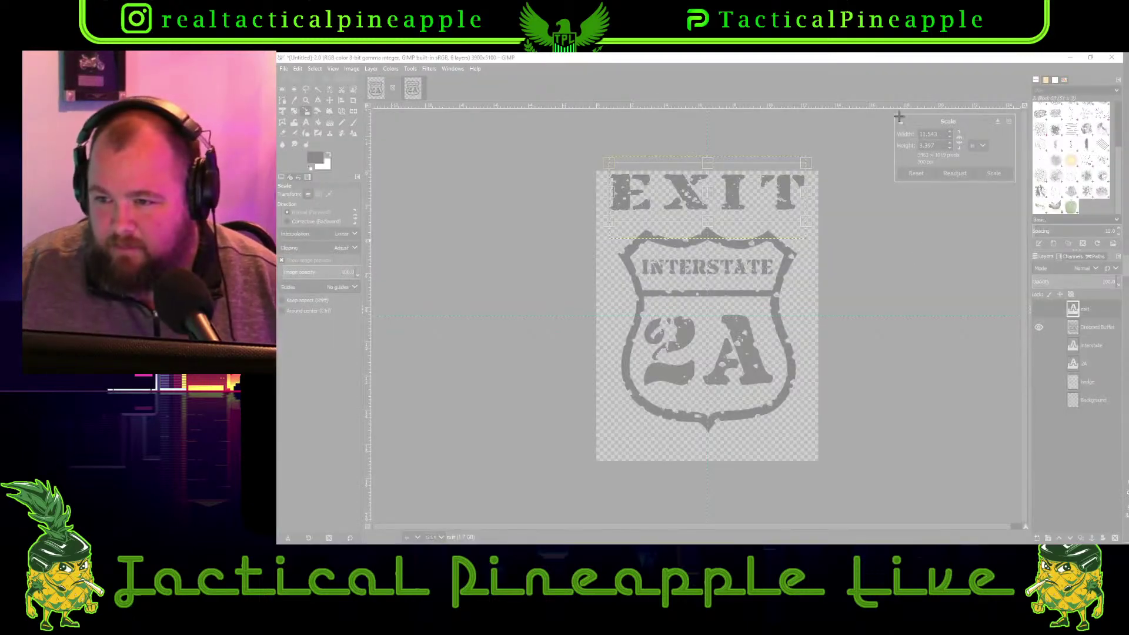
{"action": "left_click_drag", "start_coordinate": [892, 112], "coordinate": [1029, 192]}
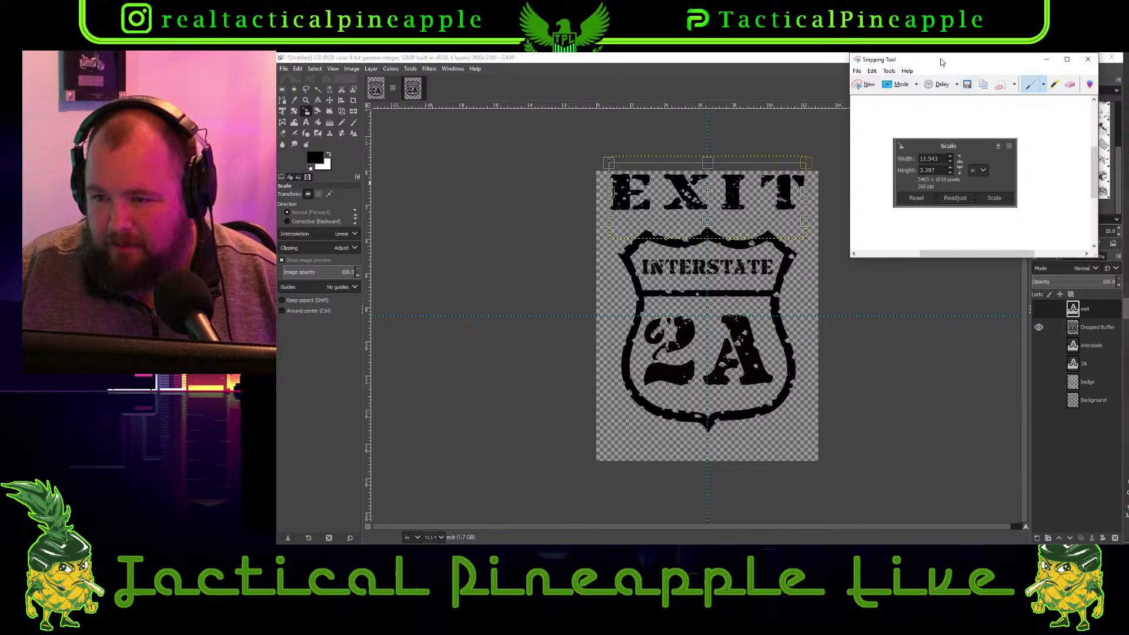
{"action": "left_click_drag", "start_coordinate": [940, 62], "coordinate": [668, 125]}
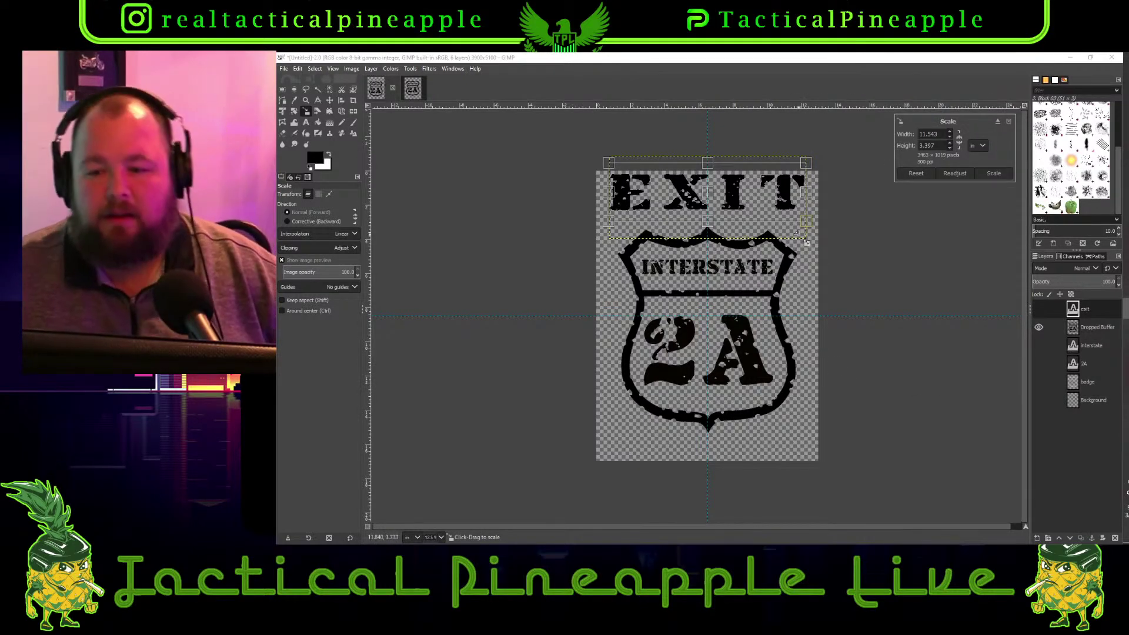
Apply the scaling to the exit text and move the badge slightly higher beneath it
{"action": "left_click", "coordinate": [992, 173]}
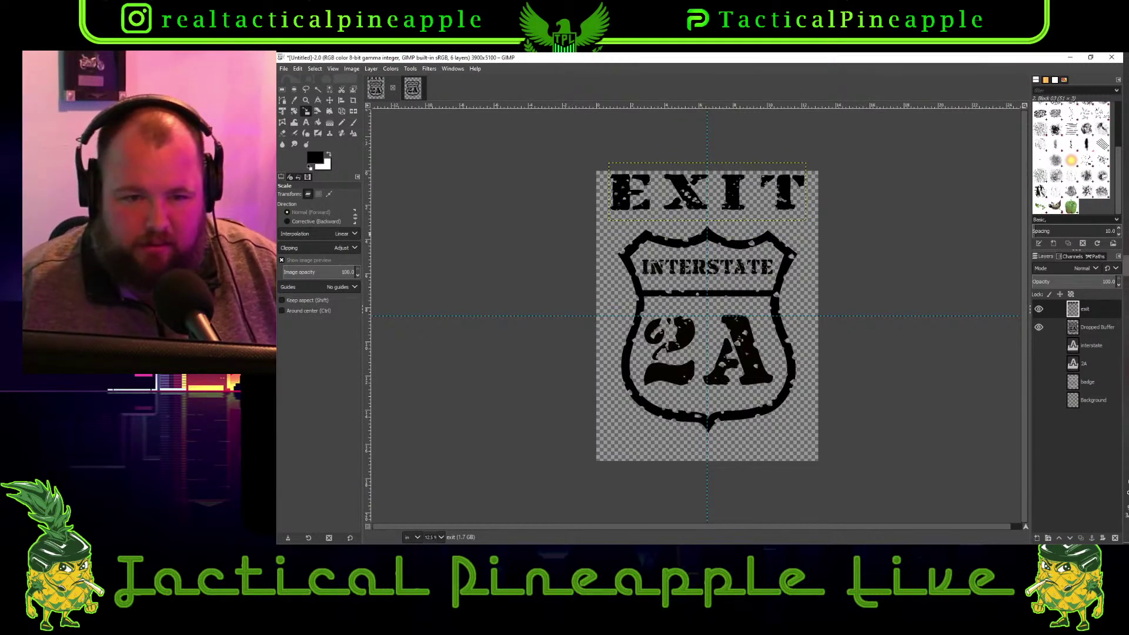
{"action": "left_click", "coordinate": [329, 100]}
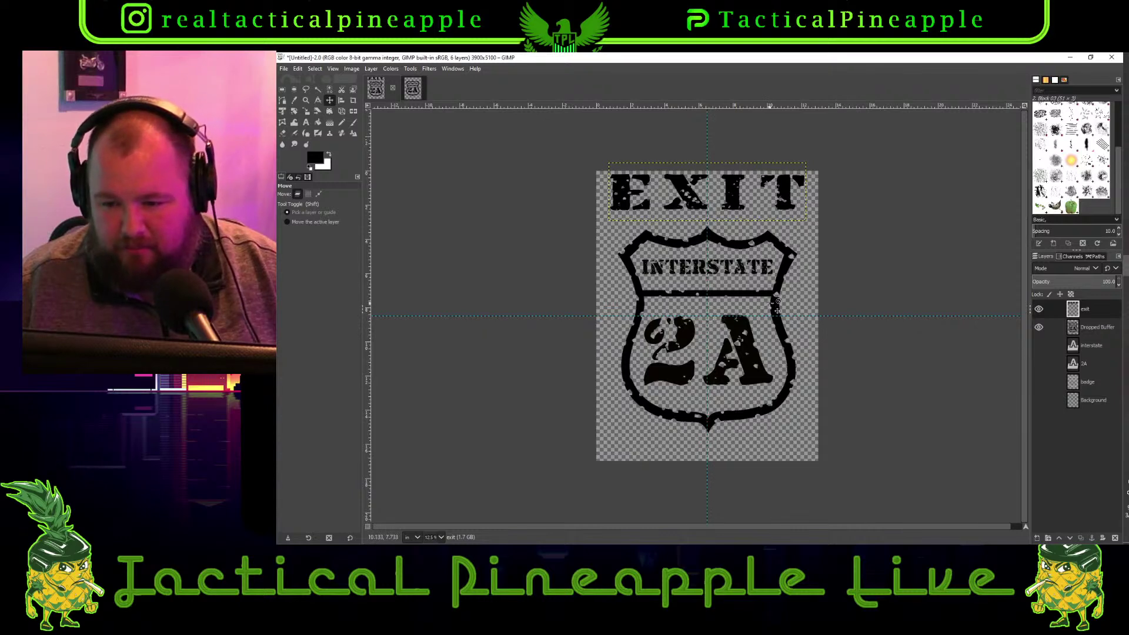
{"action": "left_click_drag", "start_coordinate": [777, 298], "coordinate": [783, 272]}
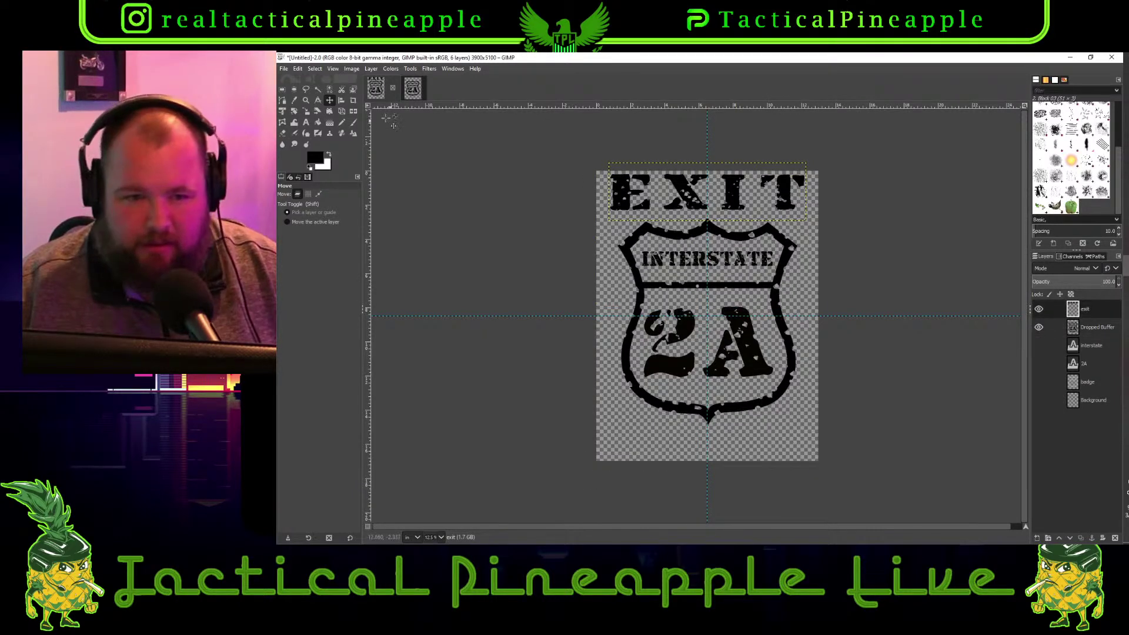
Add the text "only" in the Armalite Rifle font and move it over the lower end of the badge
{"action": "left_click", "coordinate": [305, 123]}
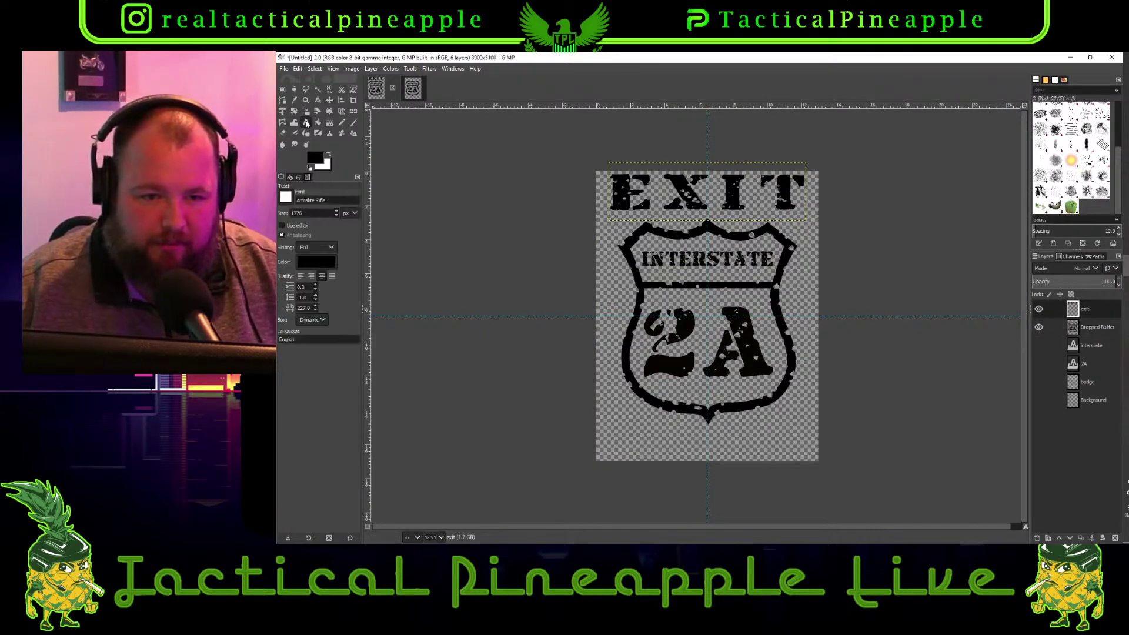
{"action": "left_click", "coordinate": [618, 422]}
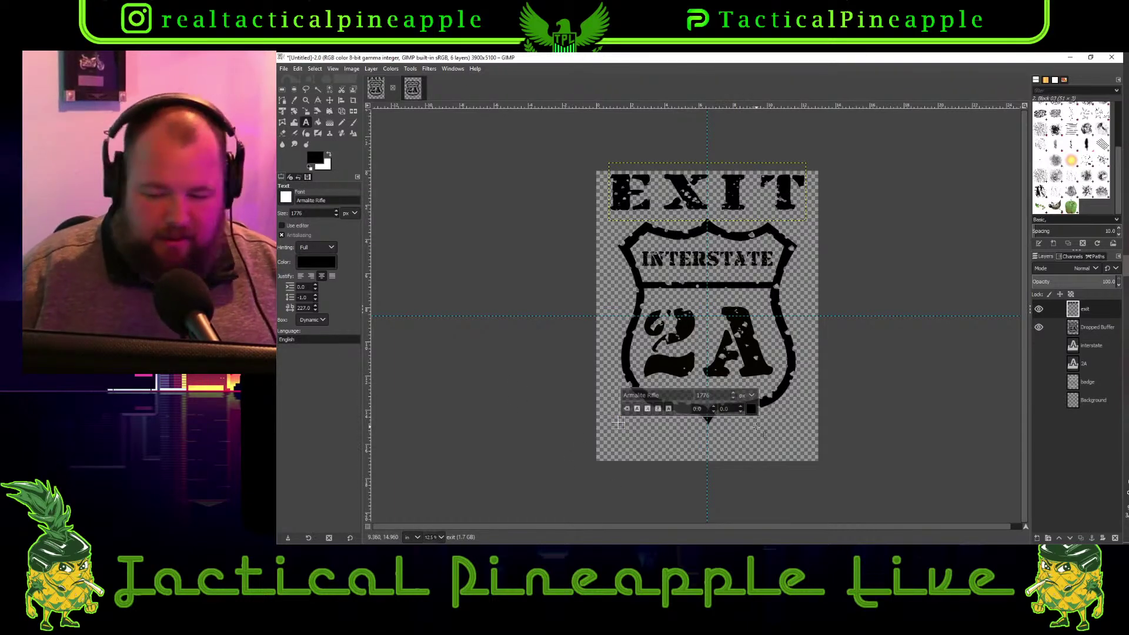
{"action": "type", "text": "only"}
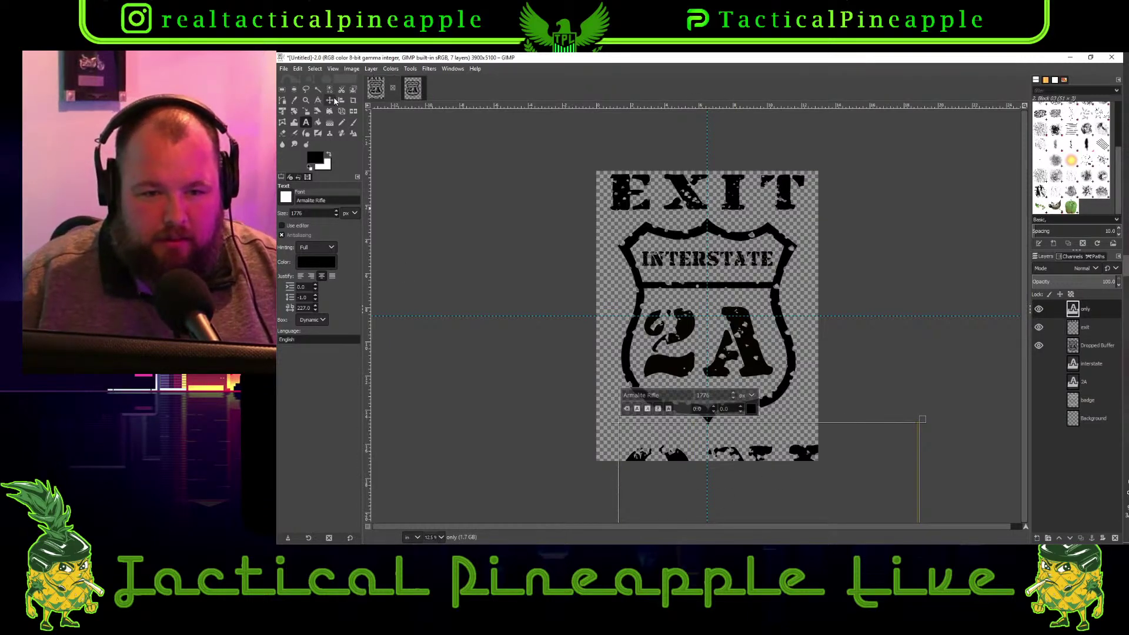
{"action": "type", "text": "m"}
{"action": "left_click_drag", "start_coordinate": [675, 465], "coordinate": [654, 411]}
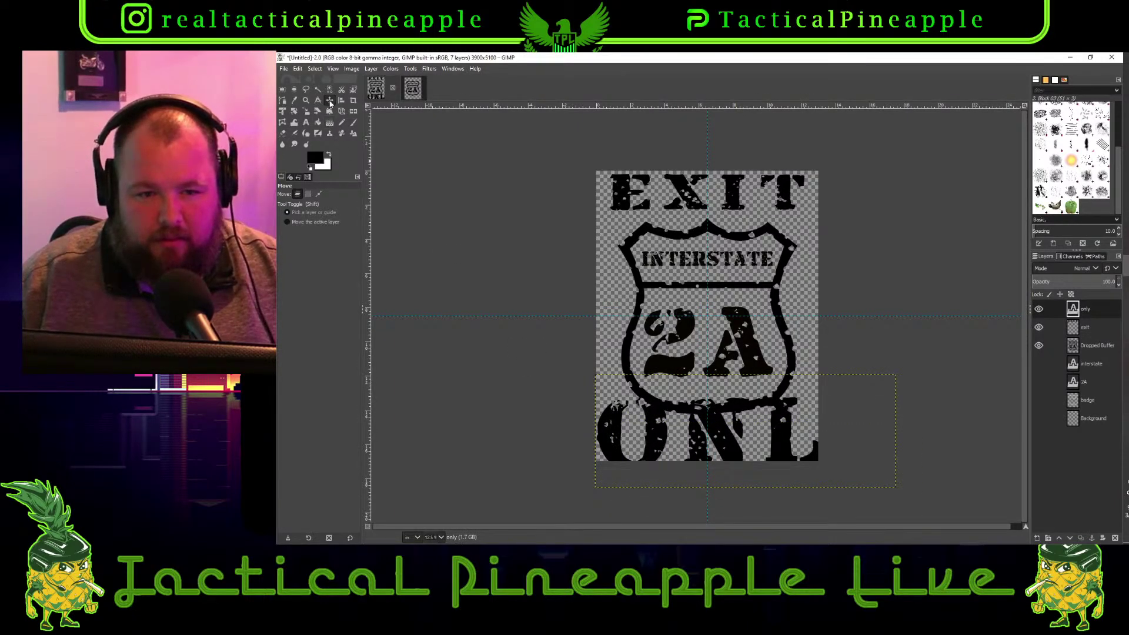
Scale the only text down to about 12.183 in wide and 3.657 in high with width and height unlinked
{"action": "left_click", "coordinate": [306, 111]}
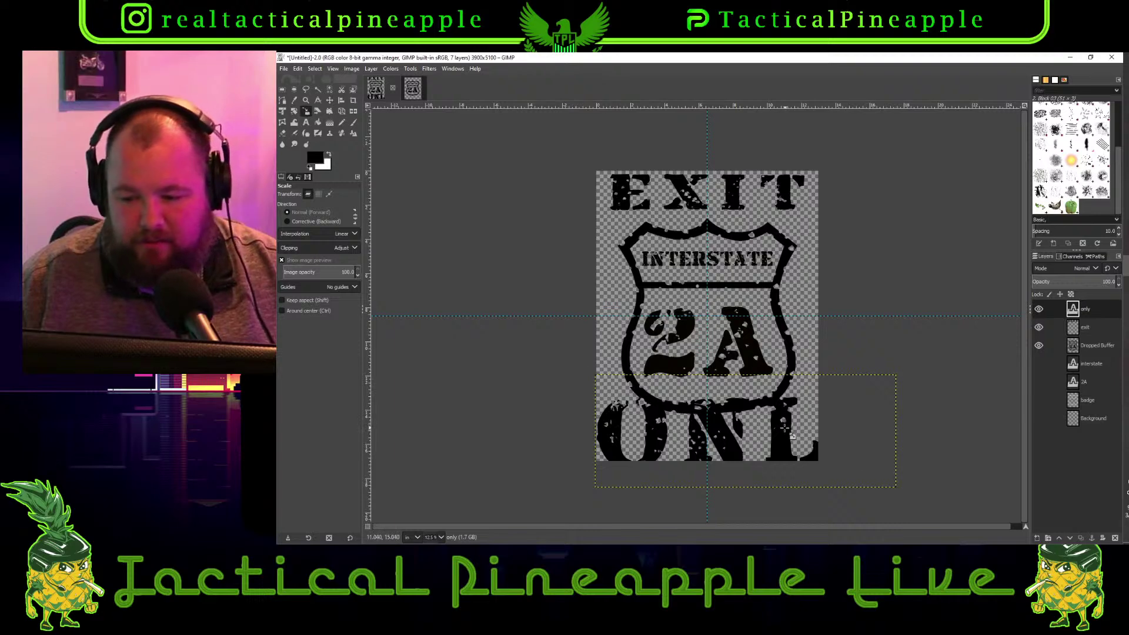
{"action": "left_click", "coordinate": [889, 494]}
{"action": "left_click_drag", "start_coordinate": [902, 496], "coordinate": [827, 456]}
{"action": "left_click_drag", "start_coordinate": [705, 409], "coordinate": [714, 431]}
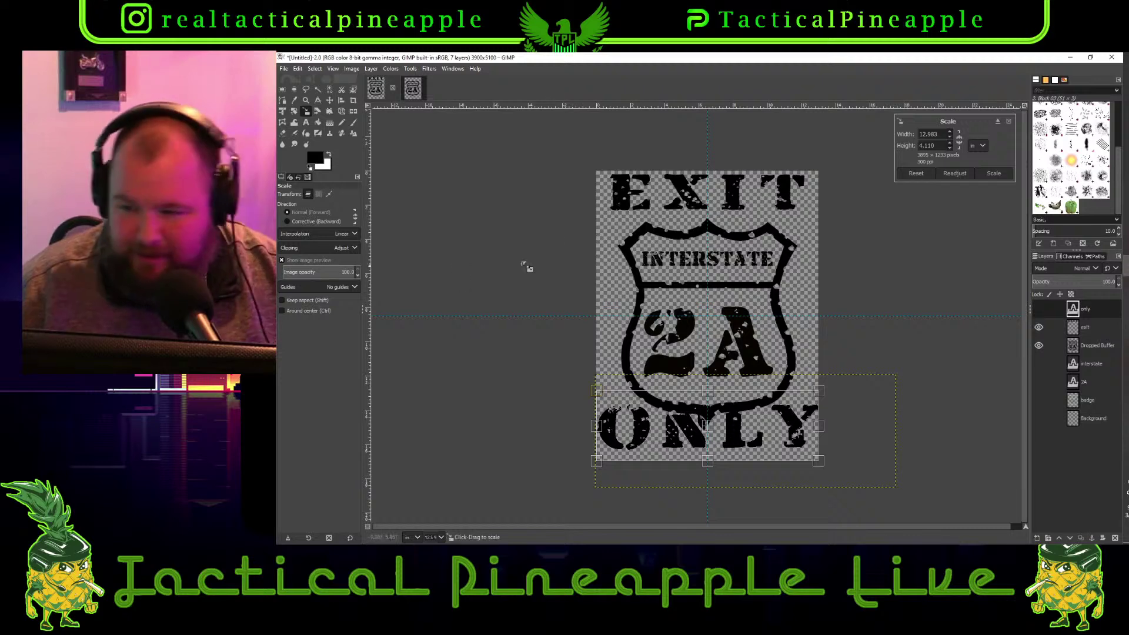
{"action": "left_click", "coordinate": [960, 143]}
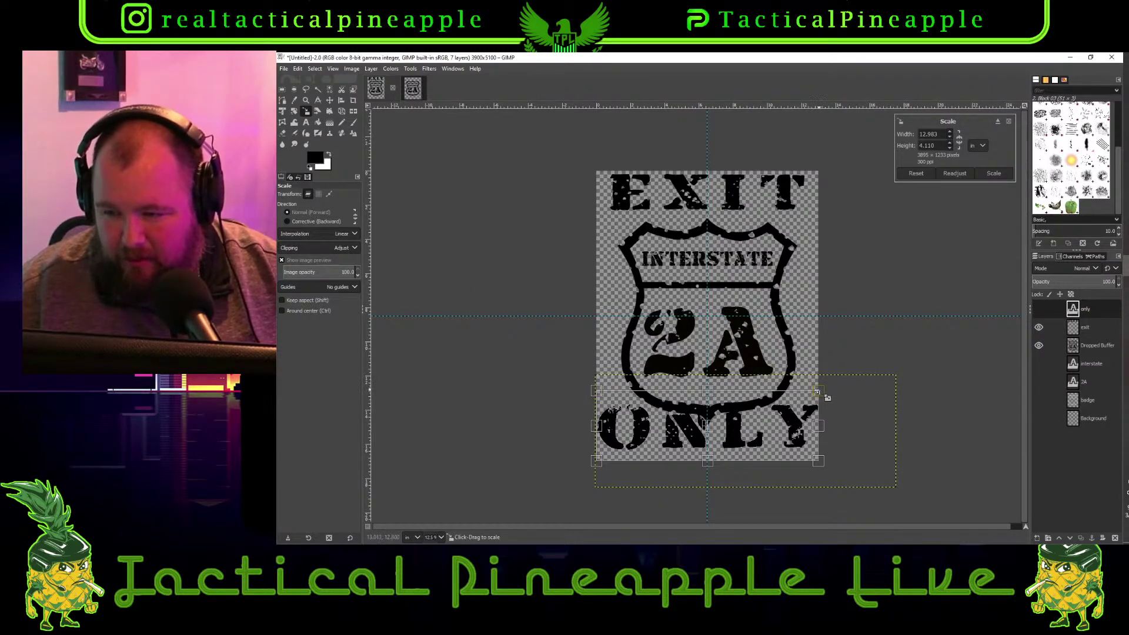
{"action": "mouse_move", "coordinate": [826, 396]}
{"action": "left_mouse_down"}
{"action": "mouse_move", "coordinate": [827, 409]}
{"action": "mouse_move", "coordinate": [812, 405]}
{"action": "left_mouse_up"}
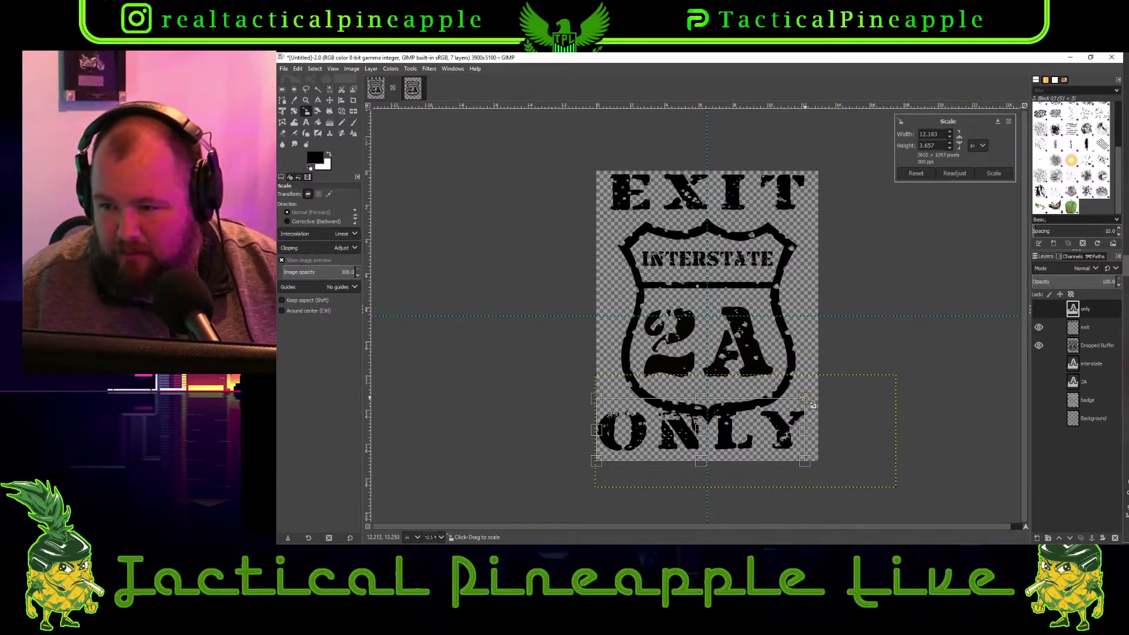
Switch the scale units to pixels and set the only text's width to 3416 px
{"action": "left_click", "coordinate": [980, 146]}
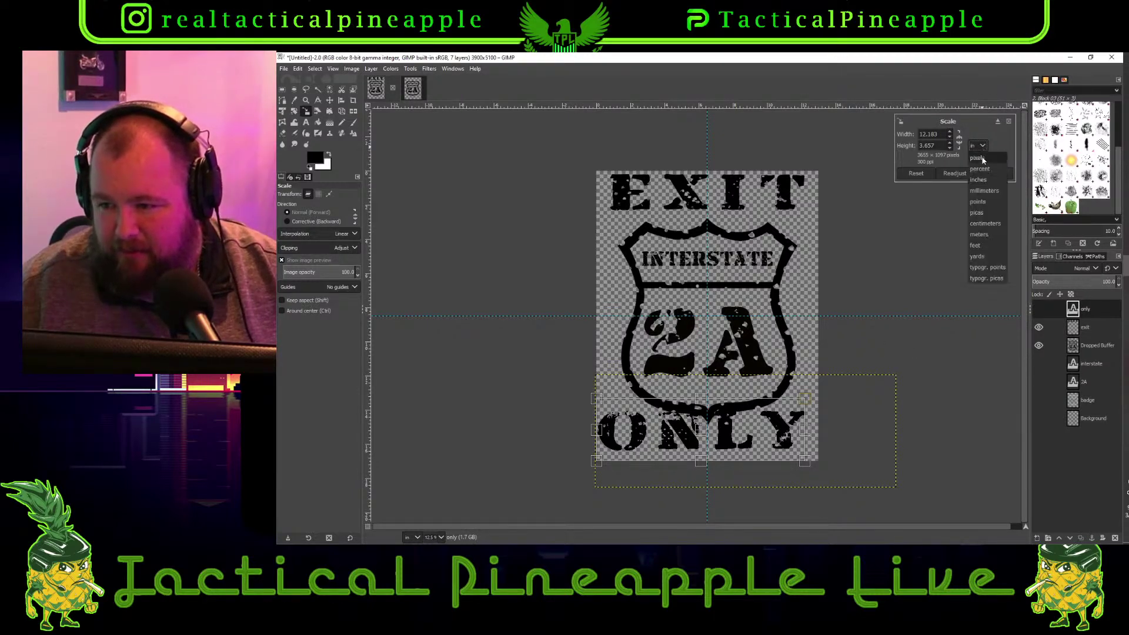
{"action": "left_click", "coordinate": [983, 159]}
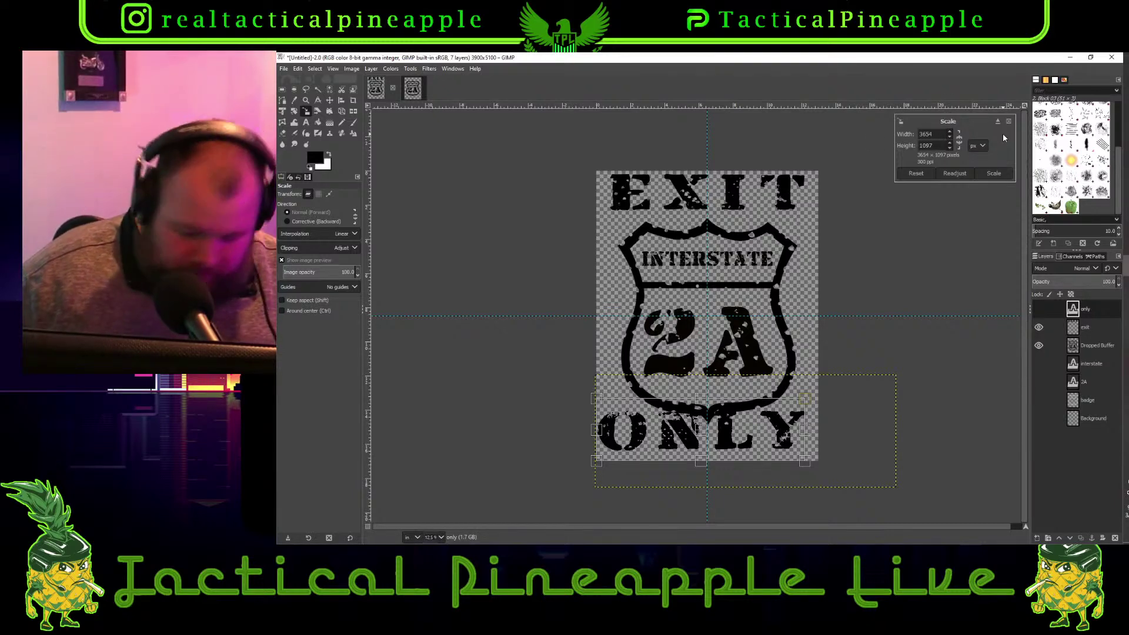
{"action": "type", "text": "3463"}
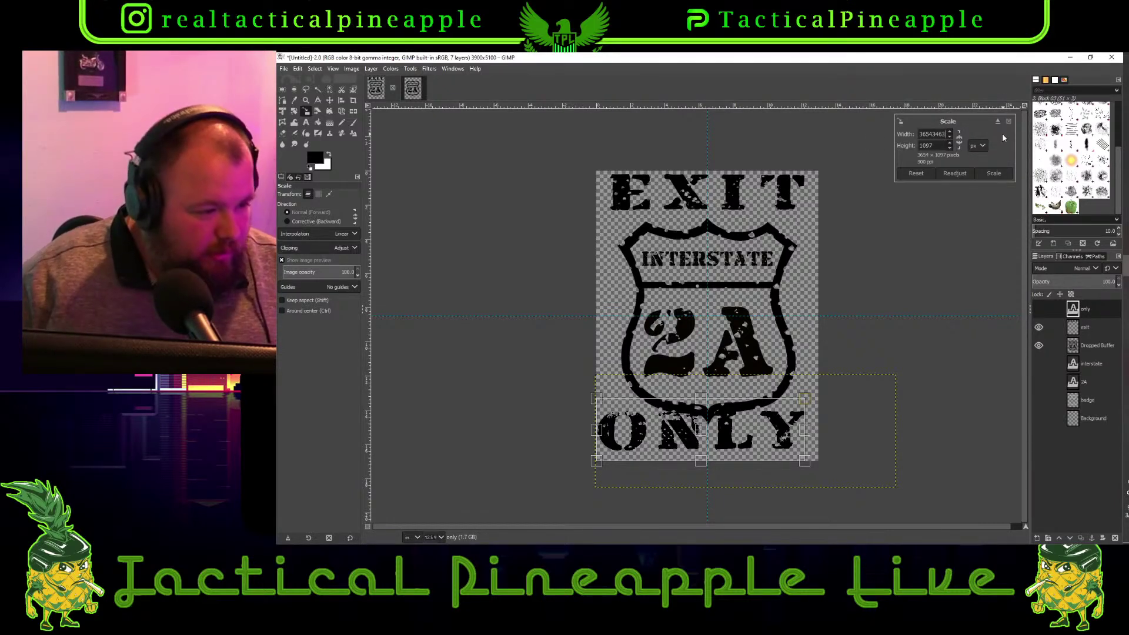
{"action": "key", "text": "Tab"}
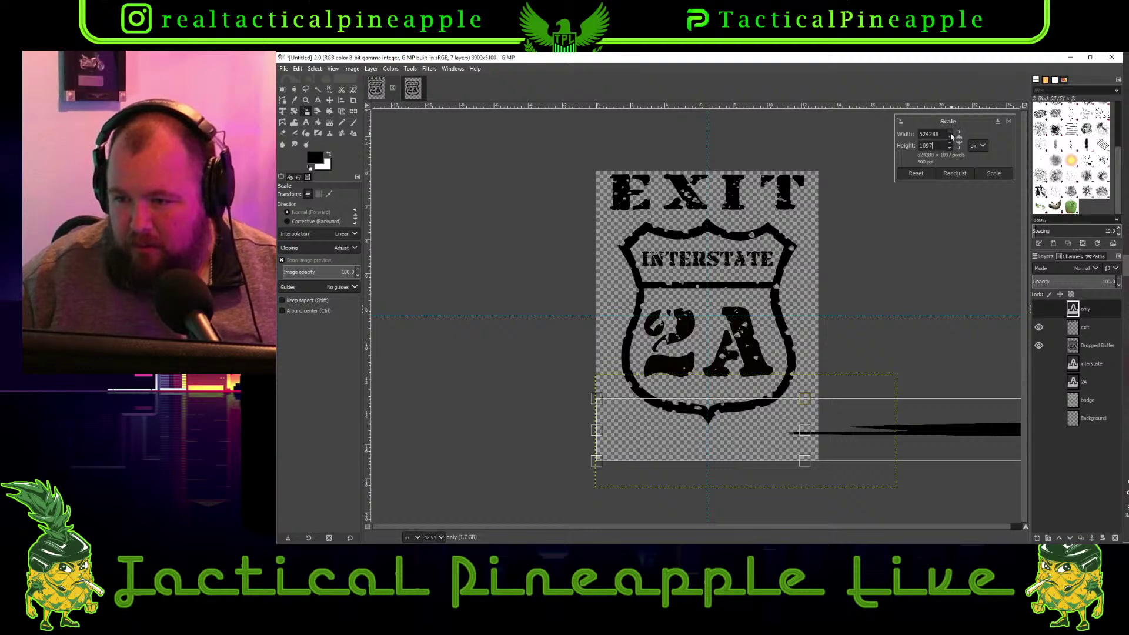
{"action": "key", "text": "shift+Tab"}
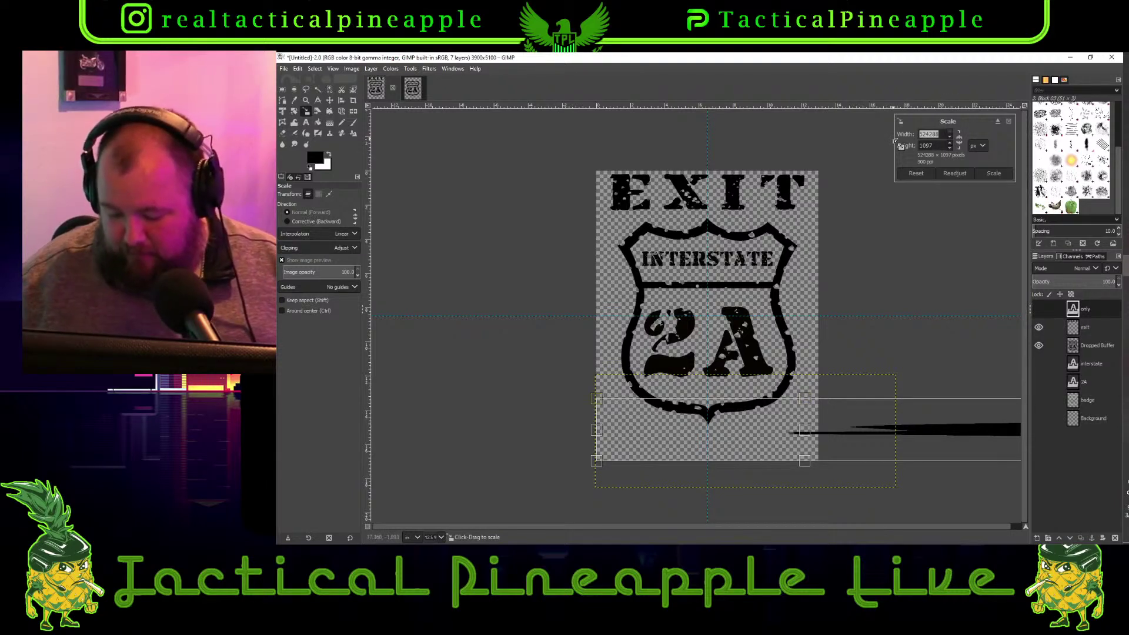
{"action": "type", "text": "3416"}
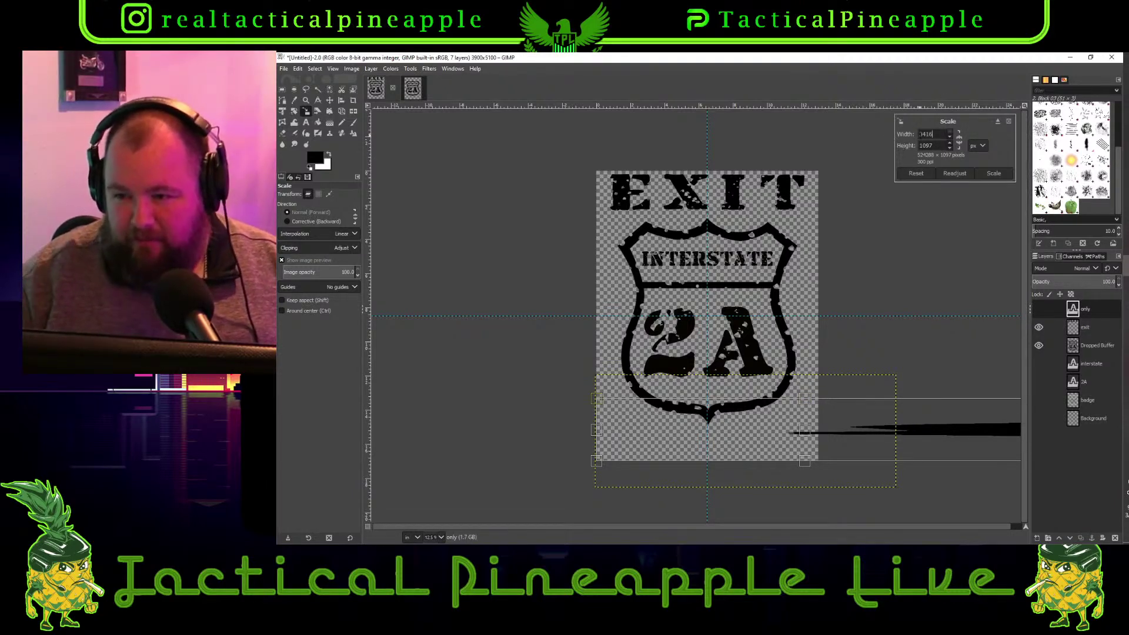
Scale the only text to a height of 1019 px and center it on the vertical guide below the badge
{"action": "left_click", "coordinate": [937, 145]}
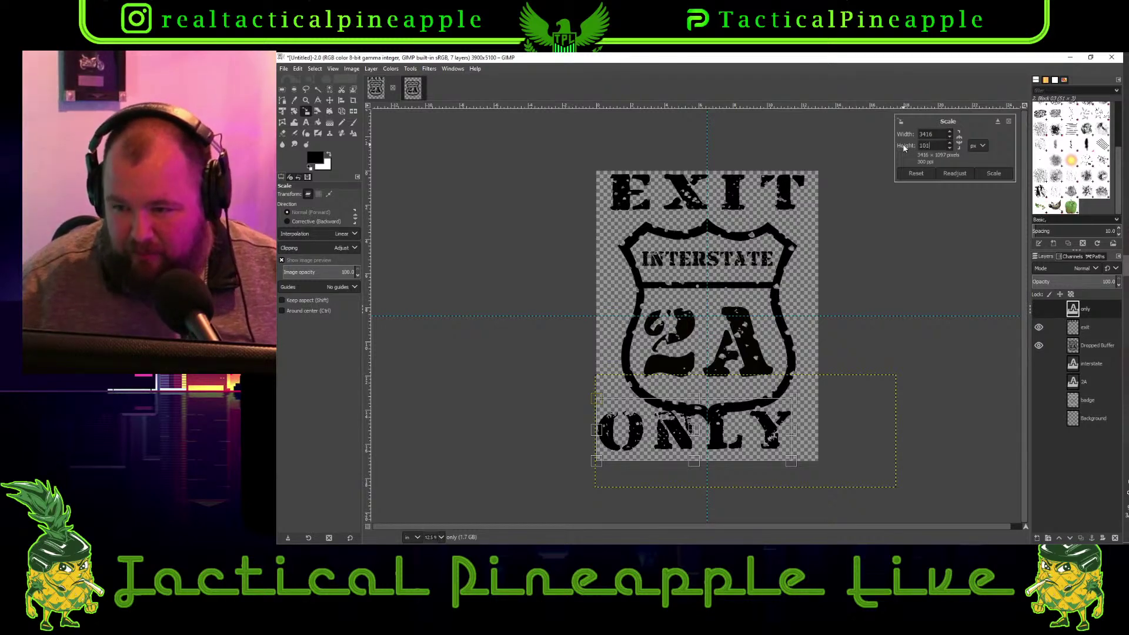
{"action": "type", "text": "9"}
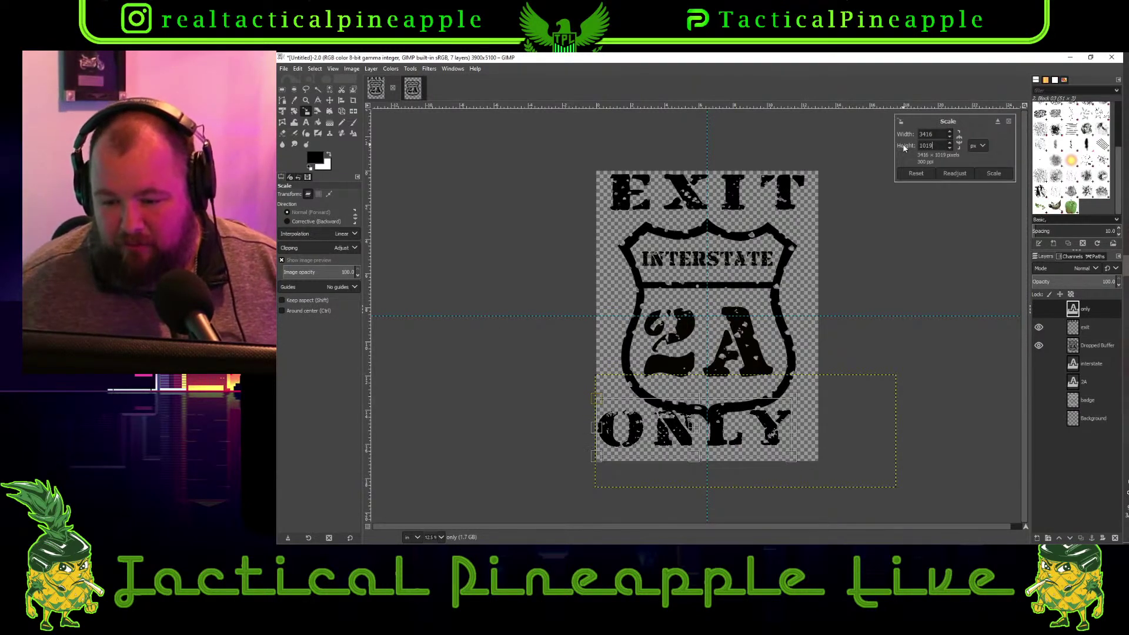
{"action": "left_click", "coordinate": [994, 173]}
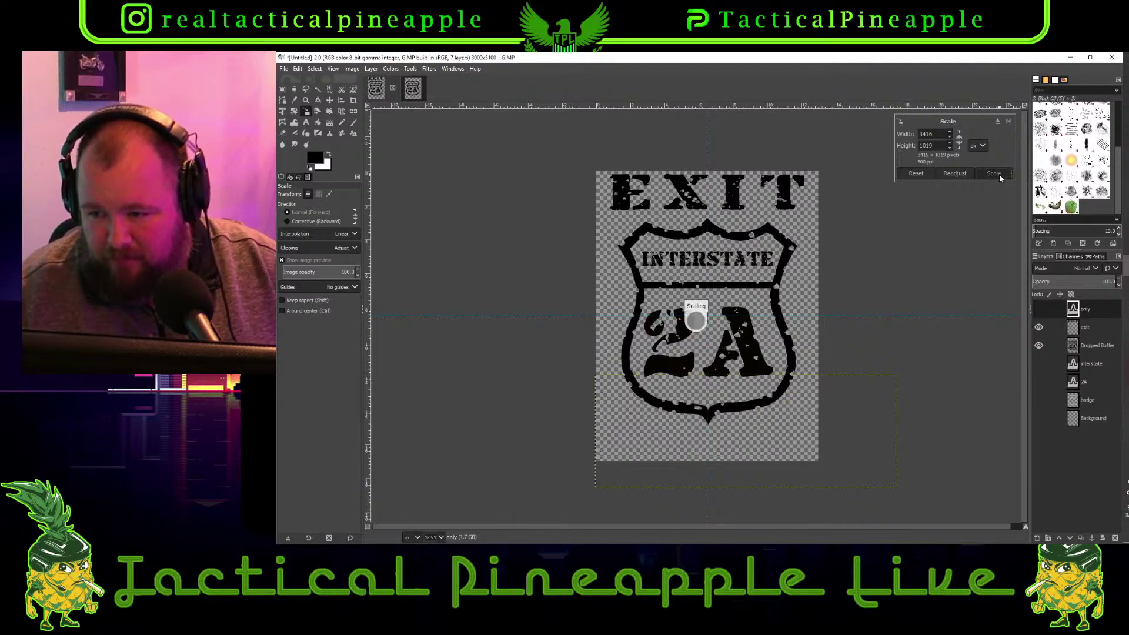
{"action": "left_click", "coordinate": [329, 100]}
{"action": "left_click_drag", "start_coordinate": [688, 435], "coordinate": [695, 443]}
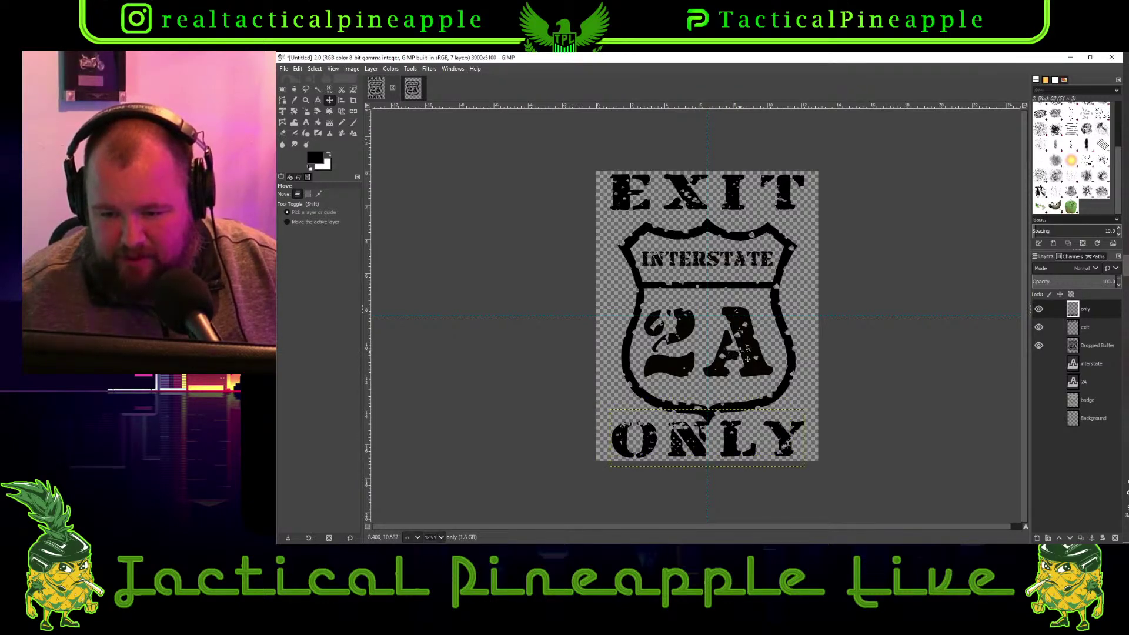
Move the badge artwork slightly up between the EXIT and ONLY texts and check the spacing at both badge tips
{"action": "left_click_drag", "start_coordinate": [745, 353], "coordinate": [744, 343]}
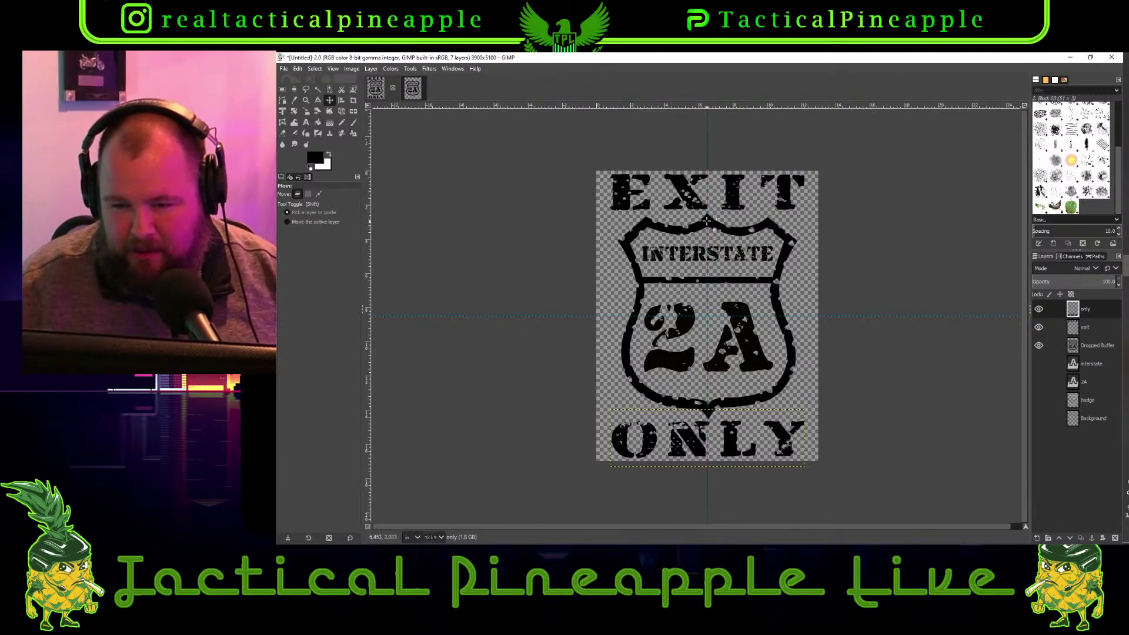
{"action": "scroll", "coordinate": [709, 218], "scroll_direction": "up", "scroll_amount": 3}
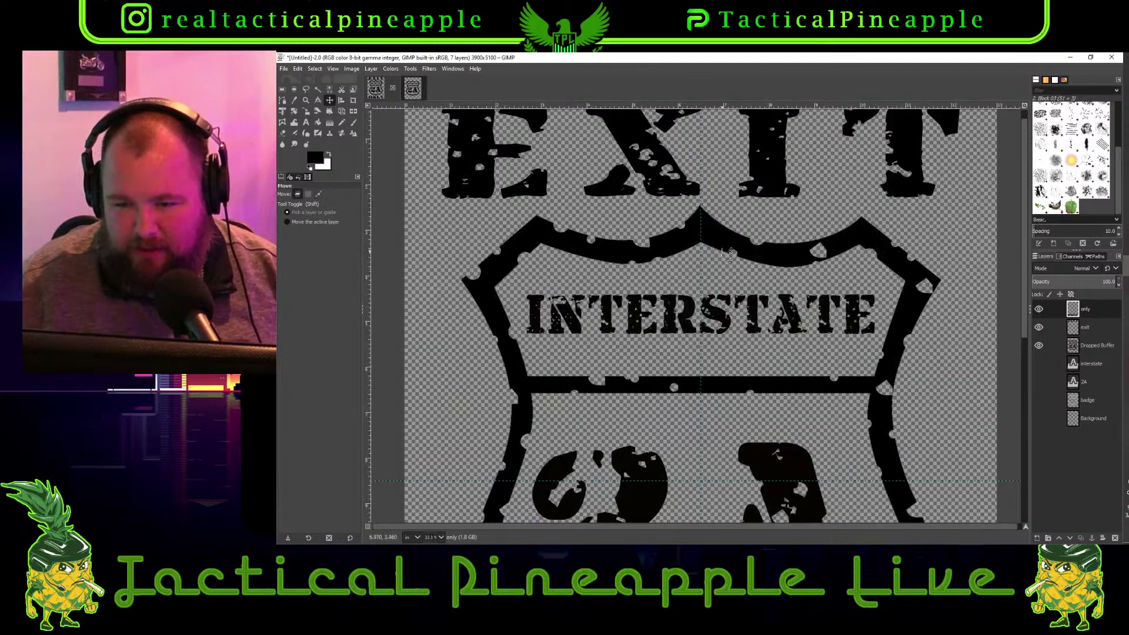
{"action": "scroll", "coordinate": [723, 252], "scroll_direction": "down", "scroll_amount": 3}
{"action": "scroll", "coordinate": [709, 290], "scroll_direction": "down", "scroll_amount": 3}
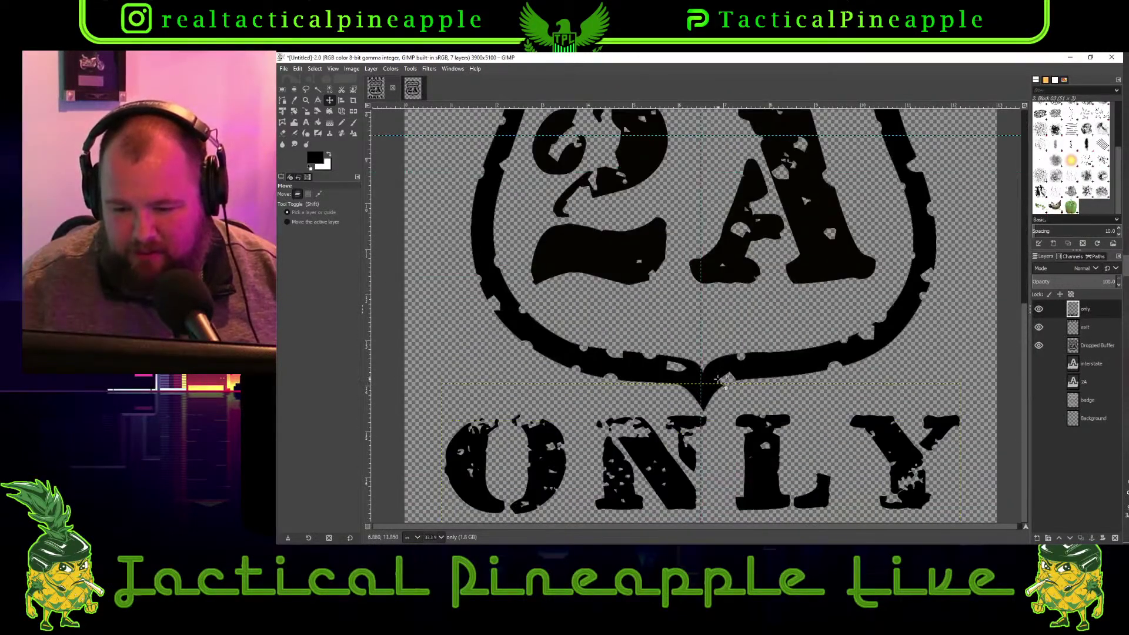
{"action": "scroll", "coordinate": [718, 380], "scroll_direction": "up", "scroll_amount": 5}
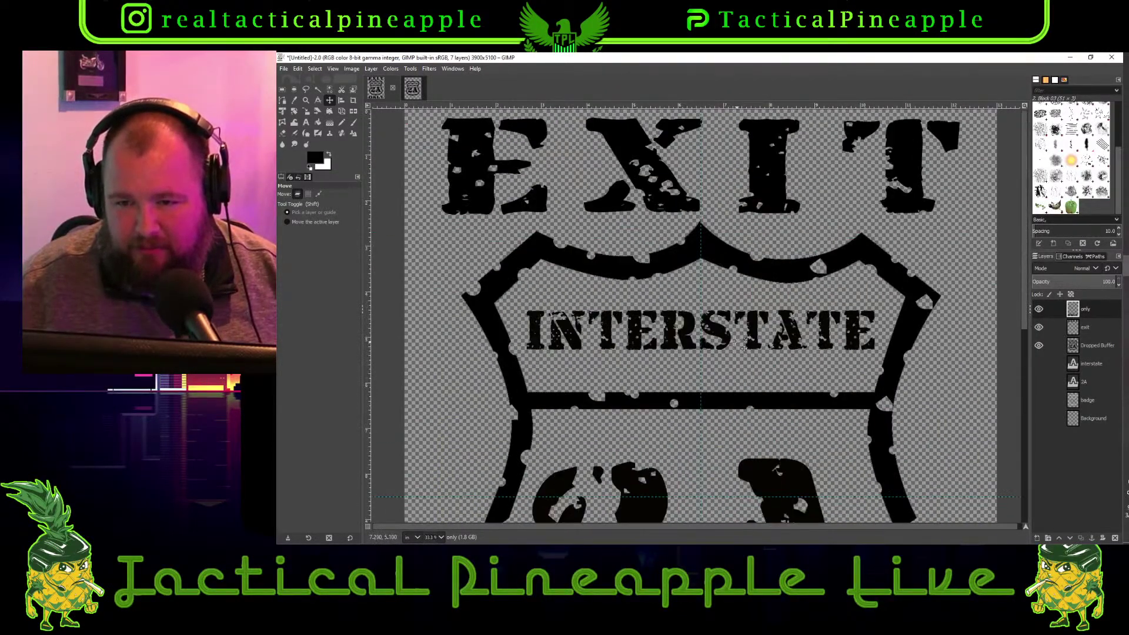
{"action": "scroll", "coordinate": [752, 179], "scroll_direction": "down", "scroll_amount": 2}
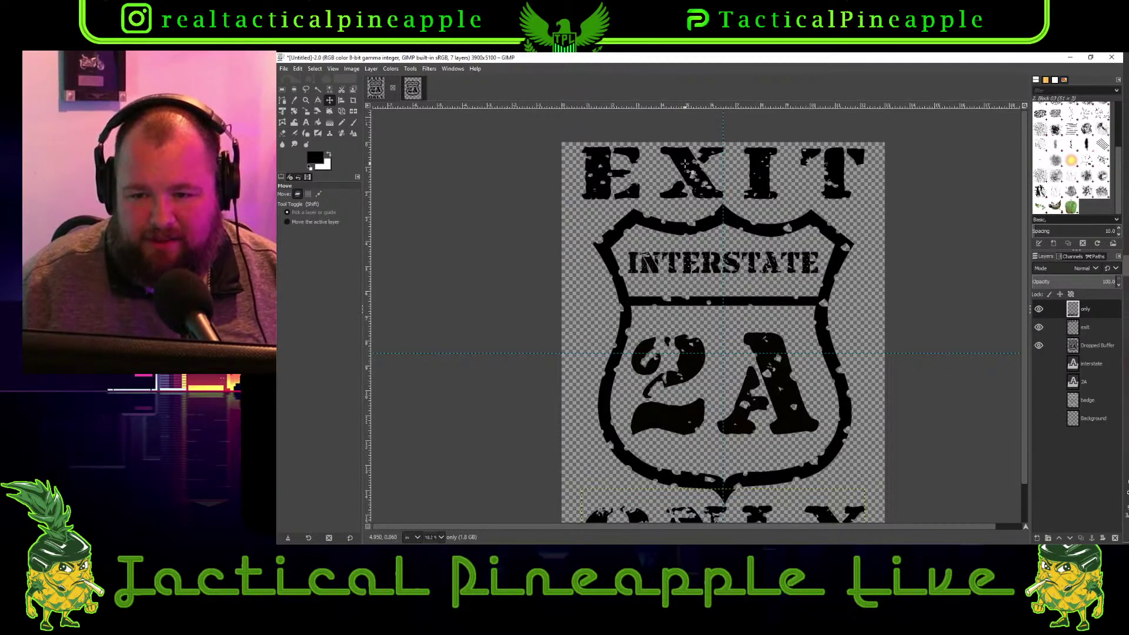
Move the EXIT text slightly up and the ONLY text slightly down, away from the badge
{"action": "left_click_drag", "start_coordinate": [689, 166], "coordinate": [686, 163]}
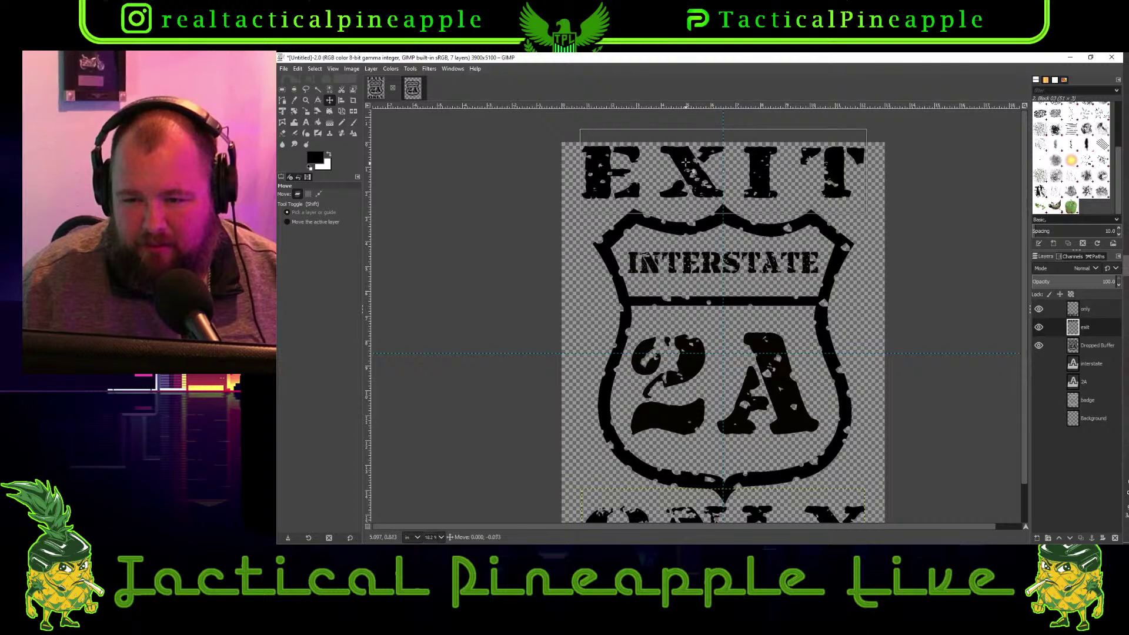
{"action": "key", "text": "Page_Up"}
{"action": "scroll", "coordinate": [722, 213], "scroll_direction": "down", "scroll_amount": 1}
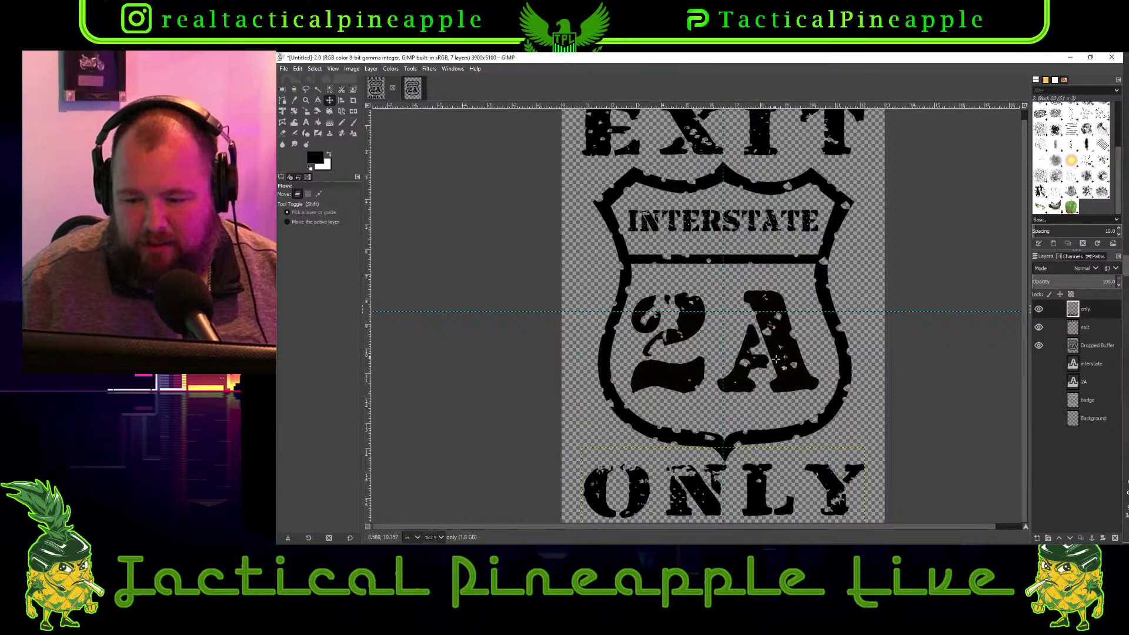
{"action": "left_click_drag", "start_coordinate": [693, 488], "coordinate": [694, 496]}
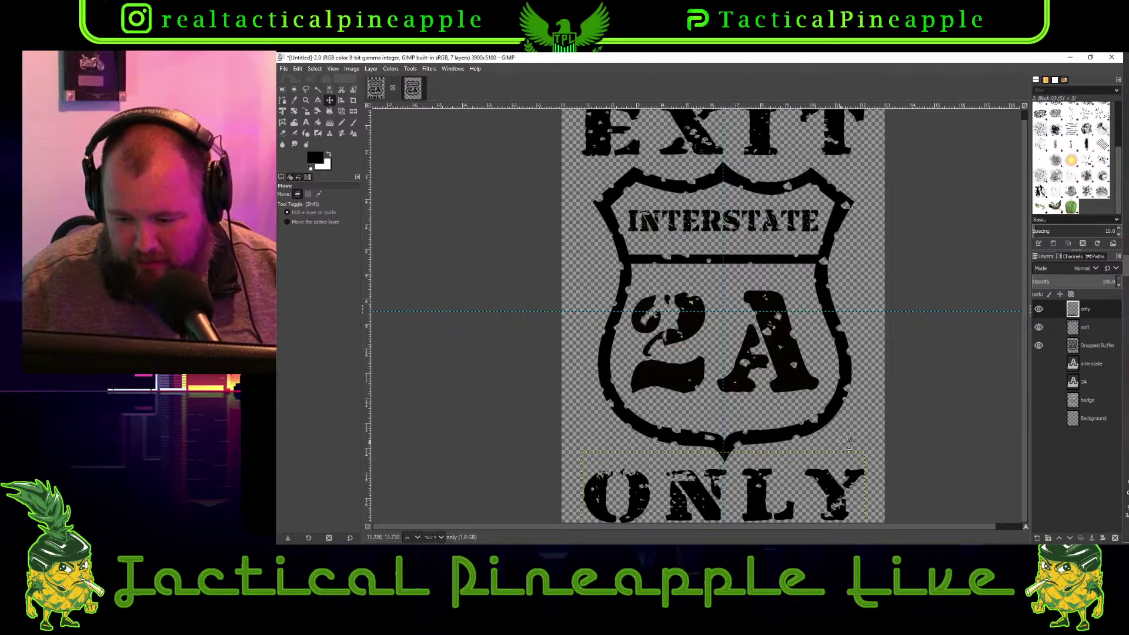
Move the ONLY text slightly back up and shift the badge artwork up to even out the gaps
{"action": "left_click_drag", "start_coordinate": [846, 441], "coordinate": [786, 483]}
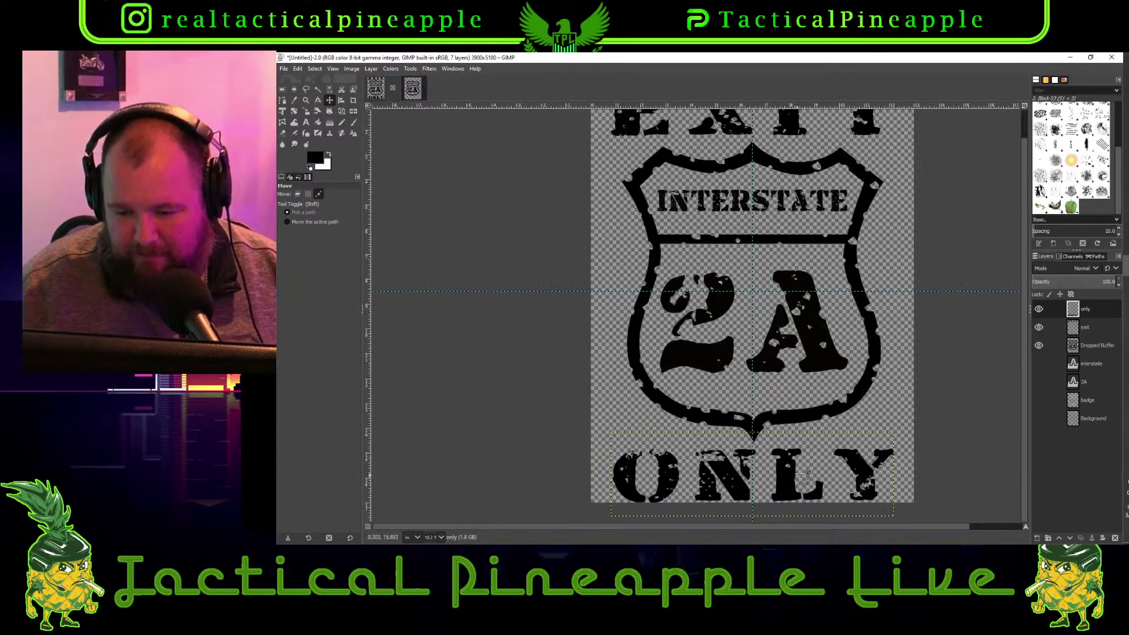
{"action": "key", "text": "m"}
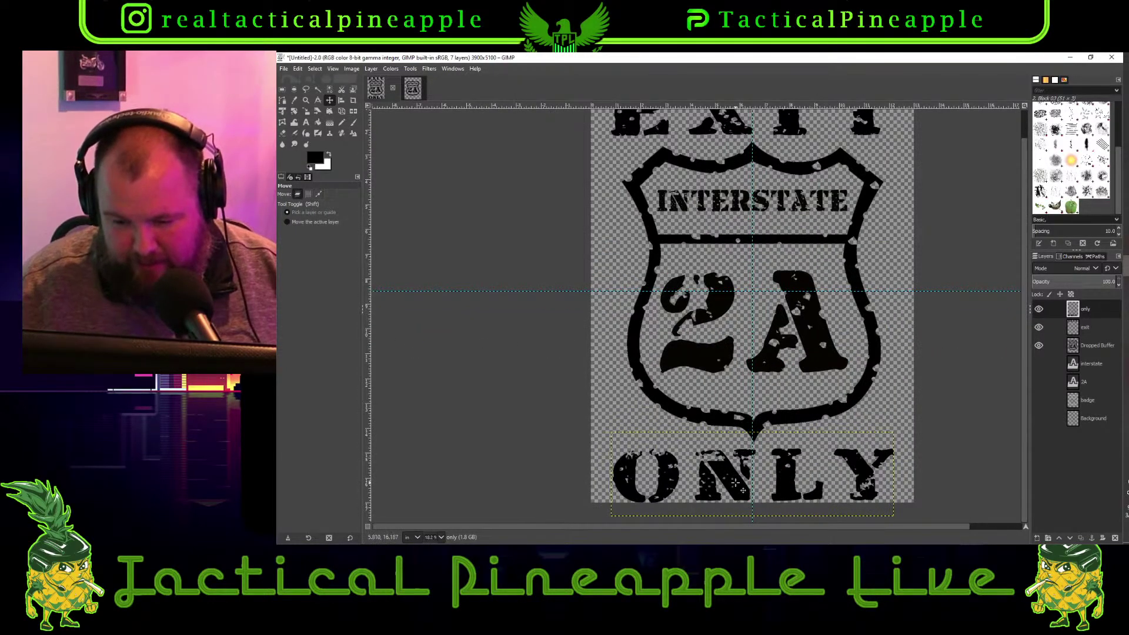
{"action": "key", "text": "m"}
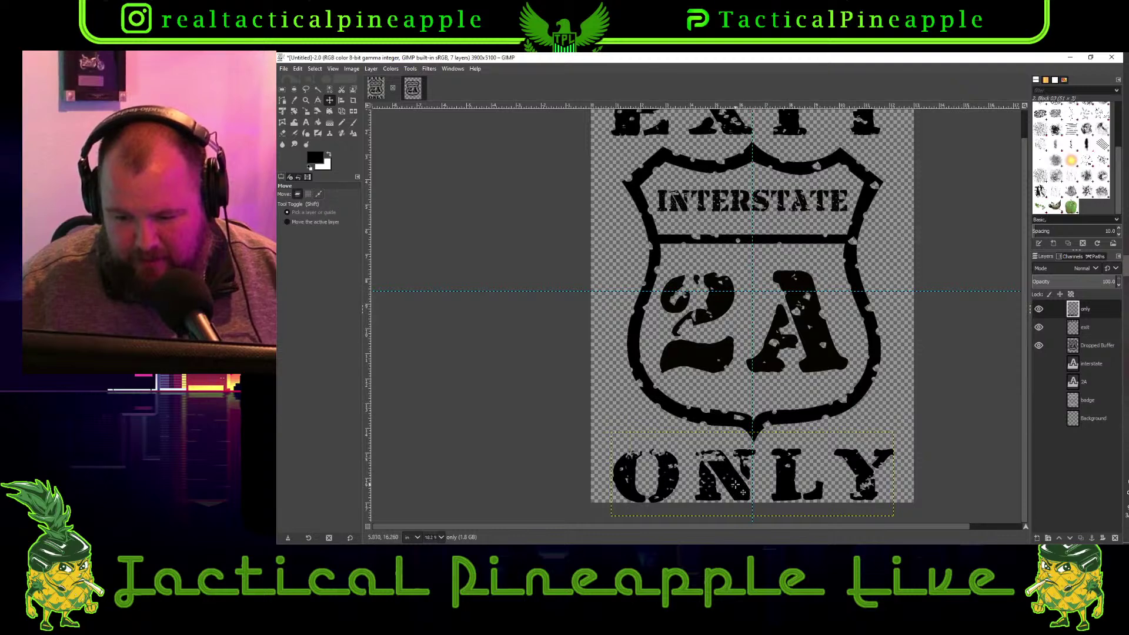
{"action": "key", "text": "m"}
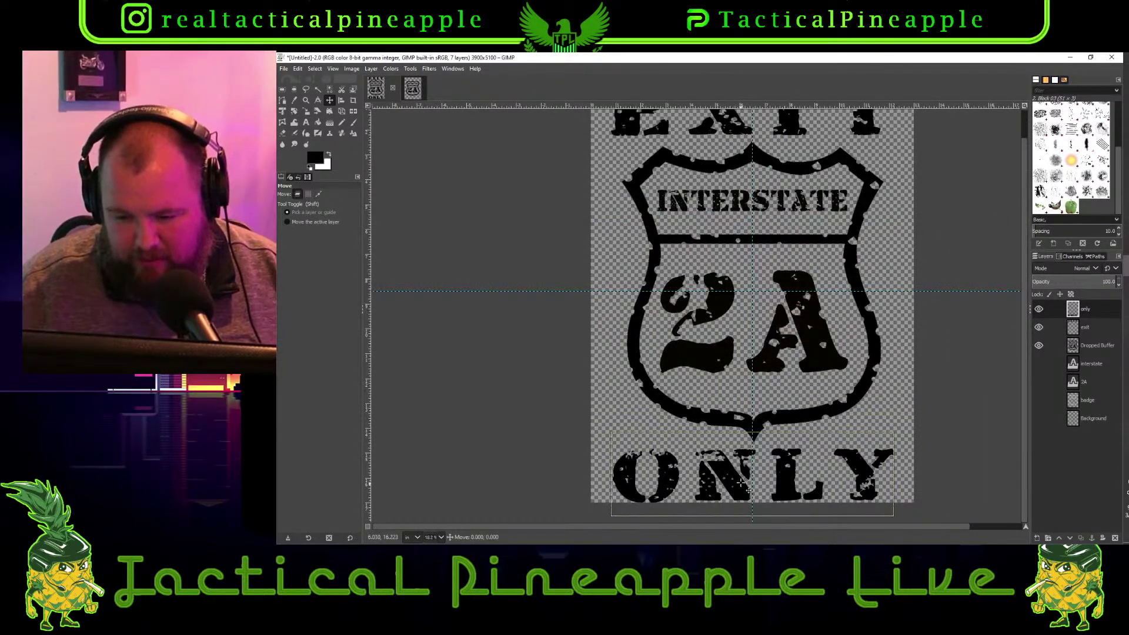
{"action": "left_click_drag", "start_coordinate": [736, 483], "coordinate": [740, 479]}
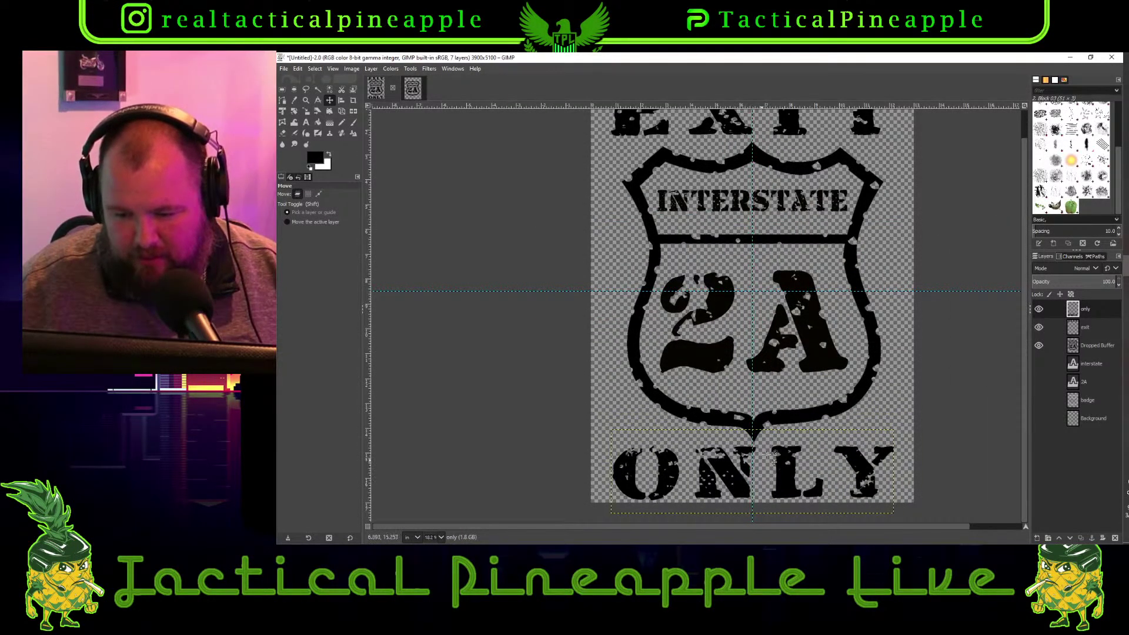
{"action": "left_click", "coordinate": [813, 348]}
{"action": "left_click_drag", "start_coordinate": [813, 347], "coordinate": [810, 343]}
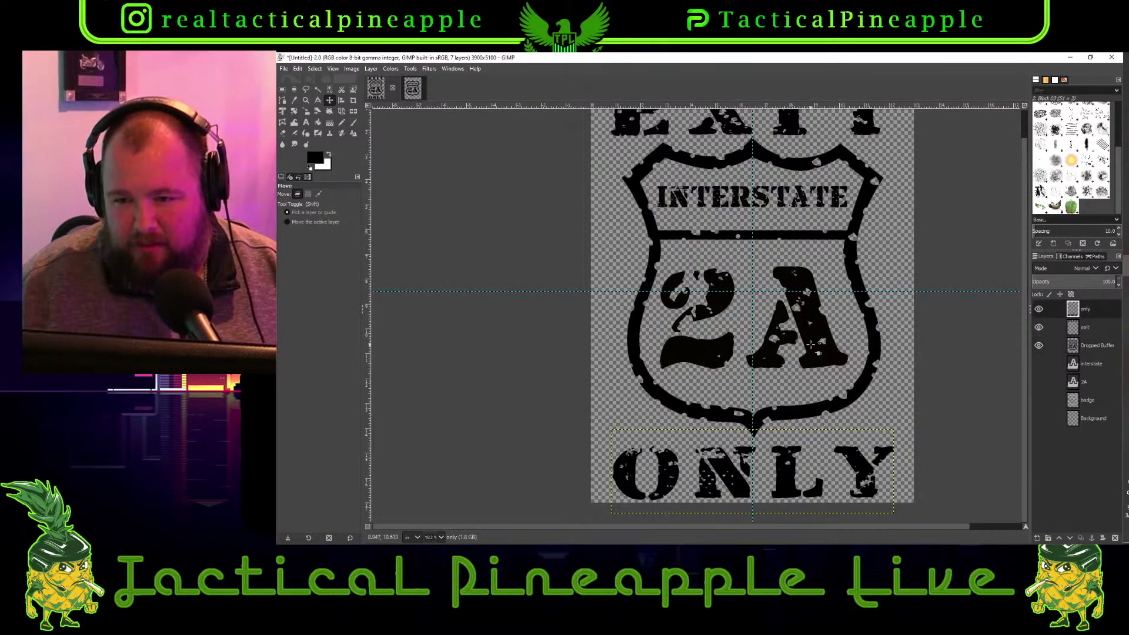
{"action": "scroll", "coordinate": [806, 350], "scroll_direction": "down", "scroll_amount": 3}
{"action": "scroll", "coordinate": [798, 357], "scroll_direction": "up", "scroll_amount": 2}
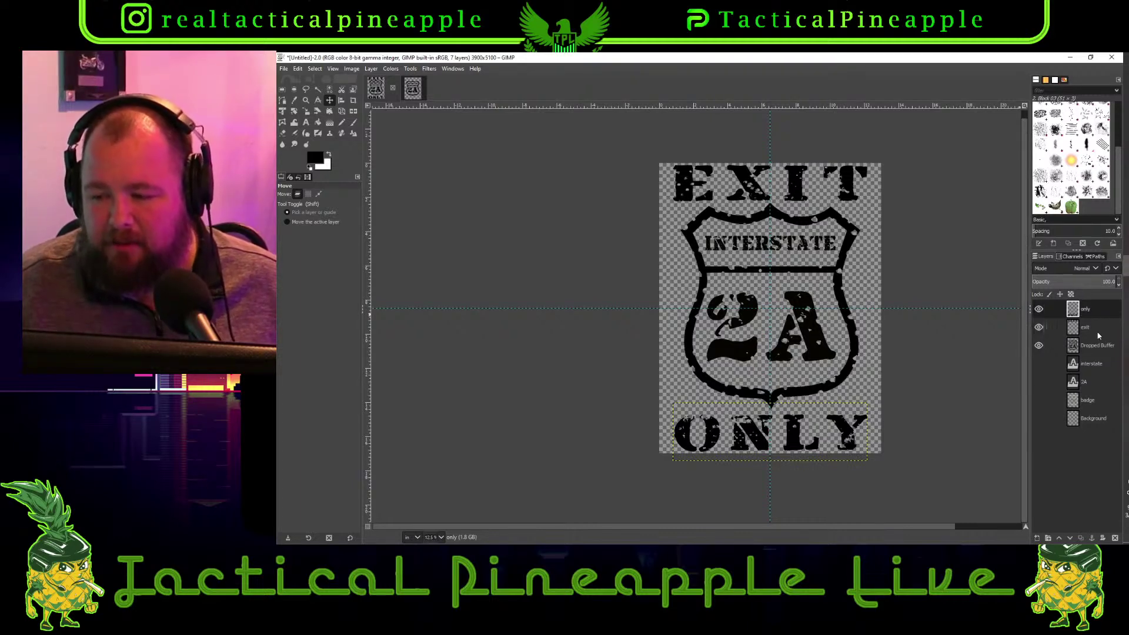
Merge the only and exit text layers down into the Dropped Buffer badge layer
{"action": "right_click", "coordinate": [1086, 315]}
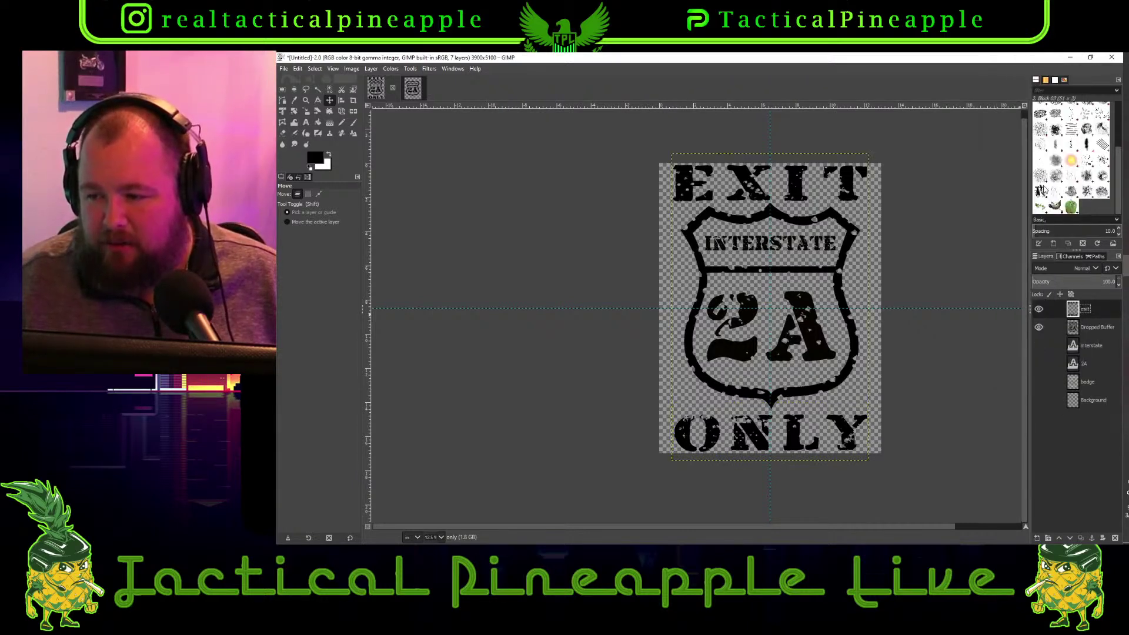
{"action": "left_click", "coordinate": [1039, 172]}
{"action": "right_click", "coordinate": [1088, 309]}
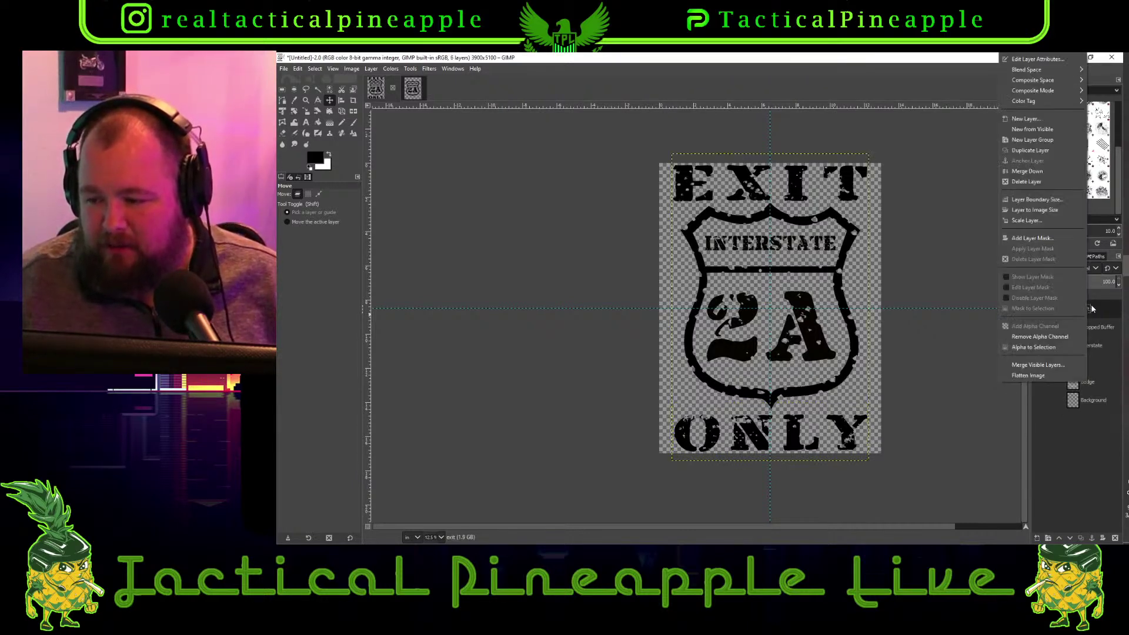
{"action": "left_click", "coordinate": [1045, 172]}
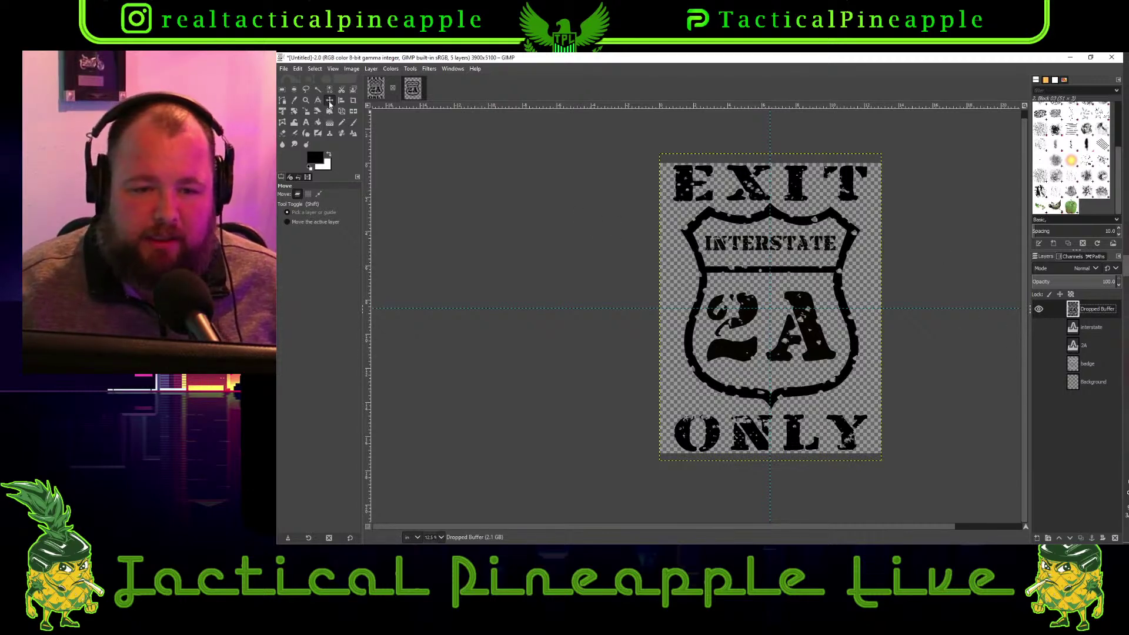
Set the foreground color to red ff0000 and the background color to black
{"action": "left_click", "coordinate": [315, 157]}
{"action": "left_click_drag", "start_coordinate": [331, 158], "coordinate": [349, 132]}
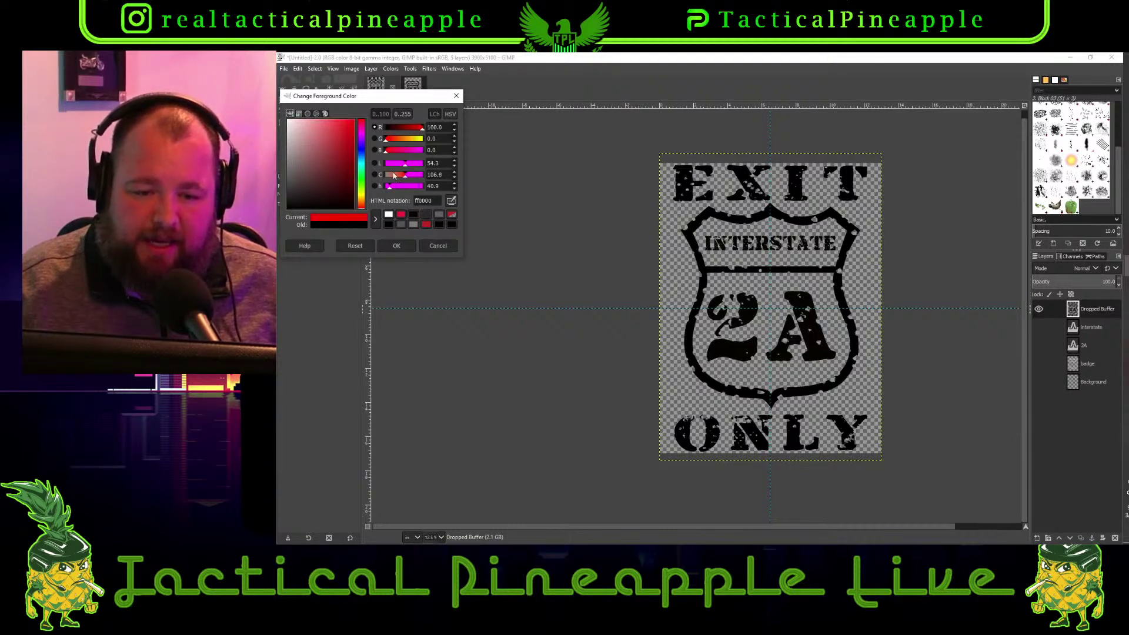
{"action": "left_click", "coordinate": [400, 245]}
{"action": "left_click", "coordinate": [327, 170]}
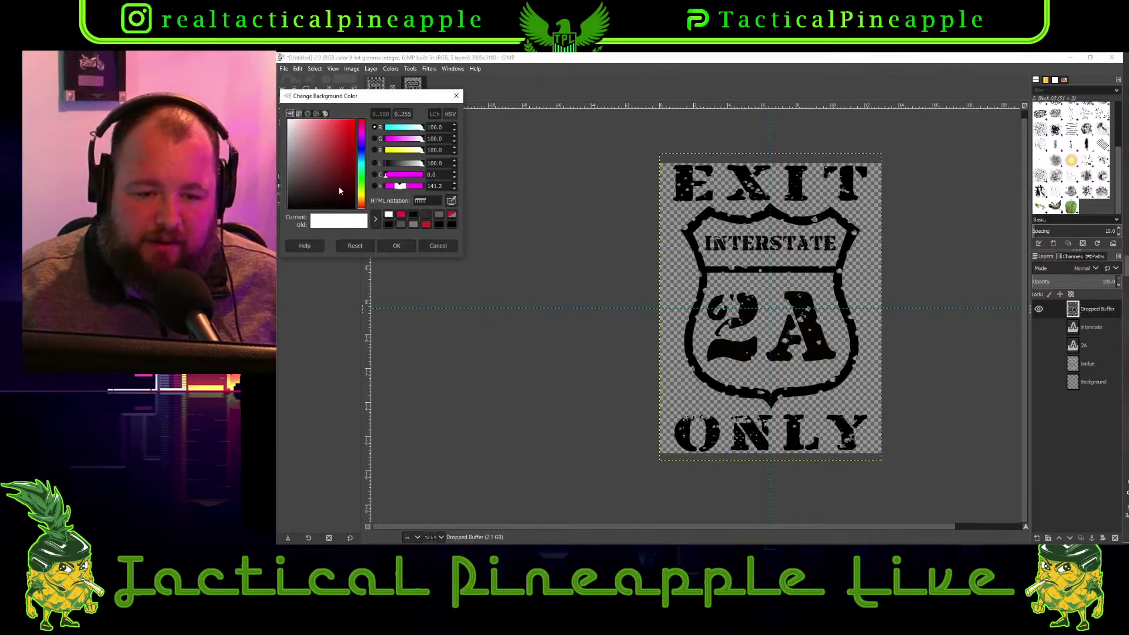
{"action": "left_click_drag", "start_coordinate": [339, 185], "coordinate": [292, 218]}
{"action": "left_click", "coordinate": [397, 246]}
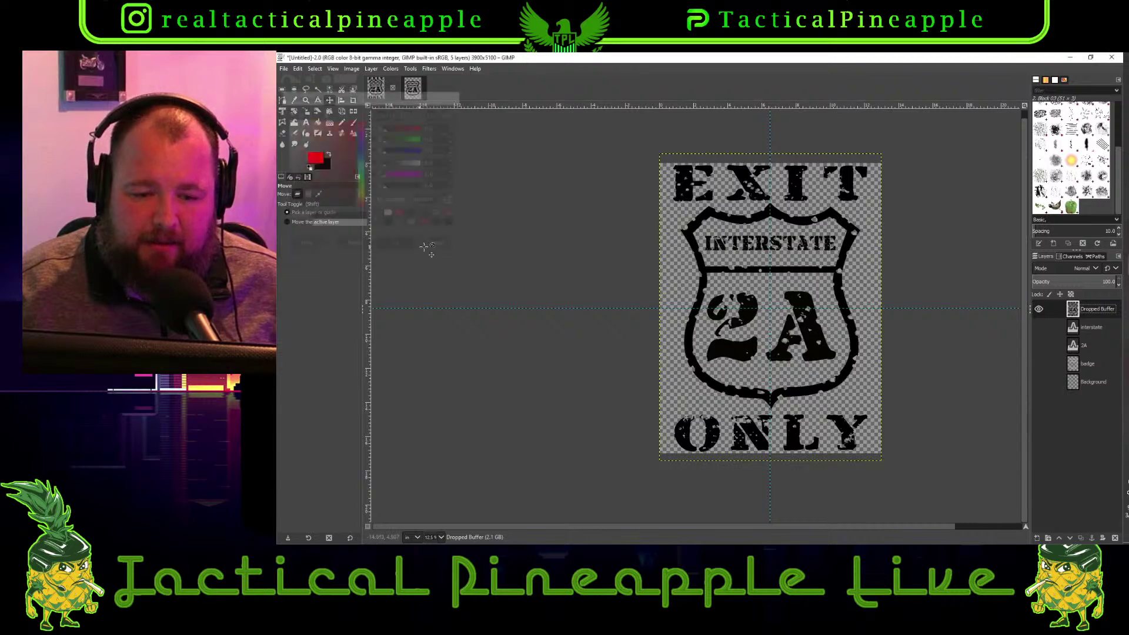
Select all the black artwork by color and draw a radial foreground-to-background HSV gradient outward from the badge's middle
{"action": "left_click", "coordinate": [329, 121]}
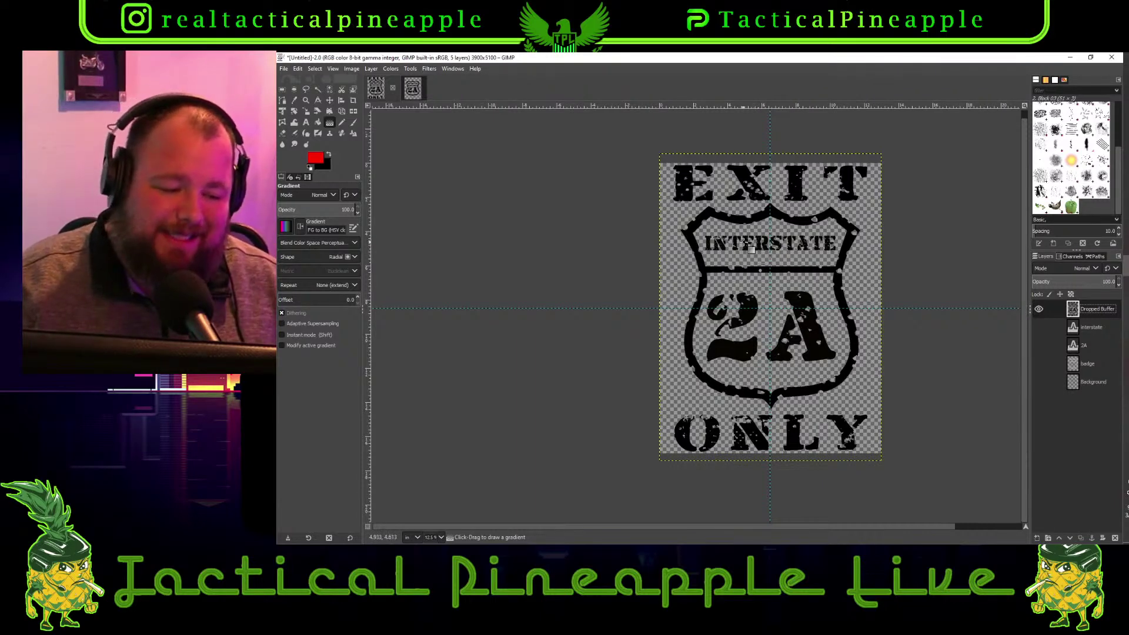
{"action": "left_click", "coordinate": [774, 272]}
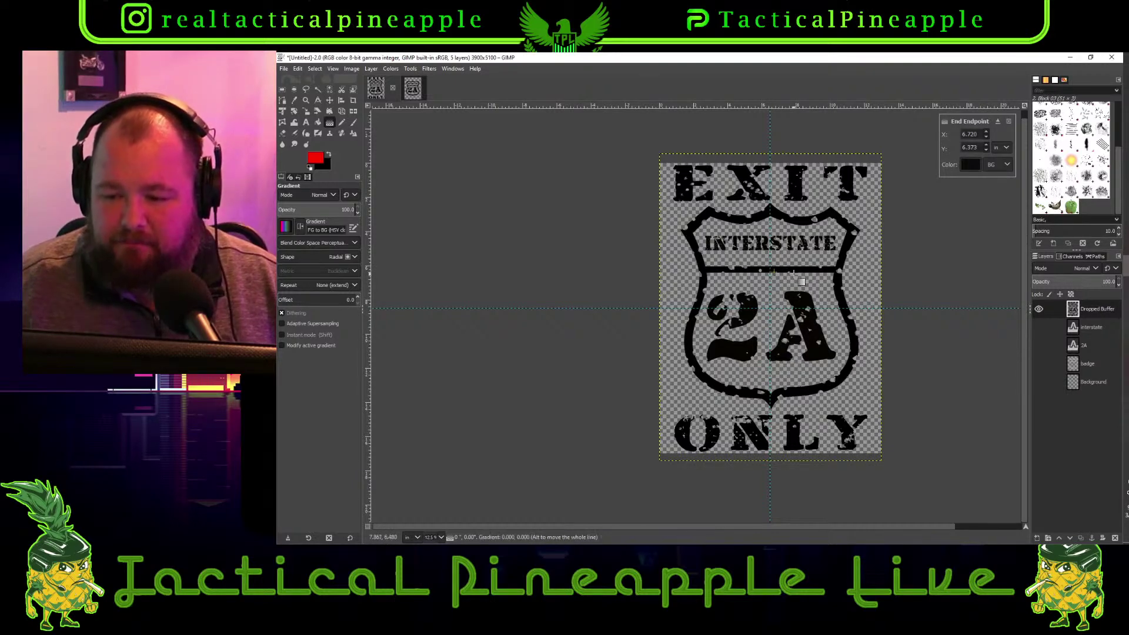
{"action": "left_click", "coordinate": [330, 90]}
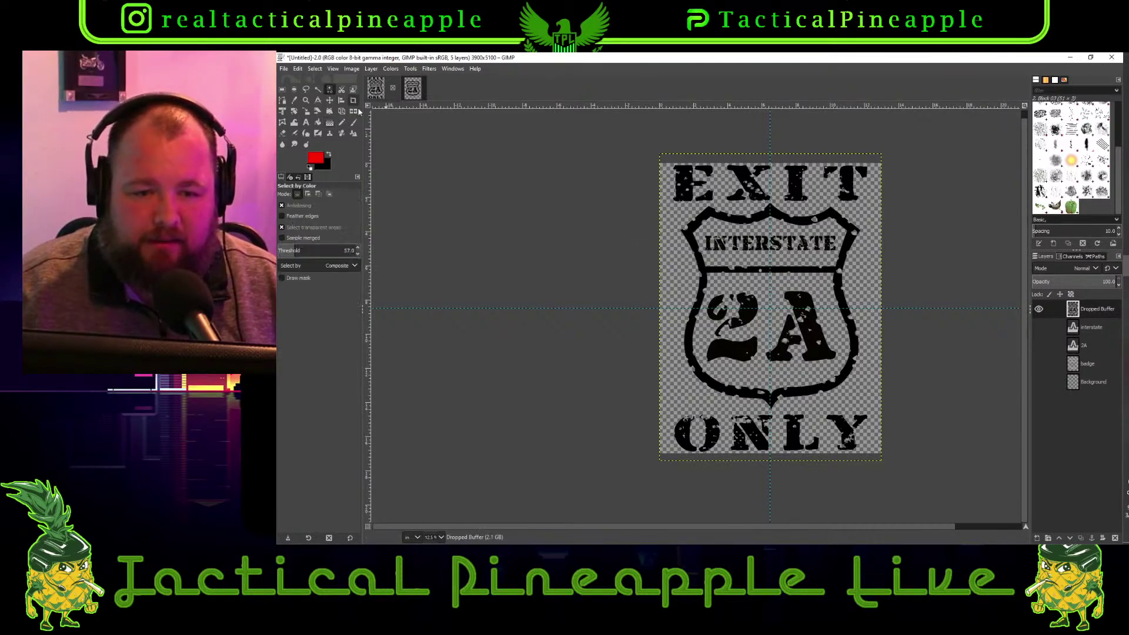
{"action": "left_click", "coordinate": [783, 266]}
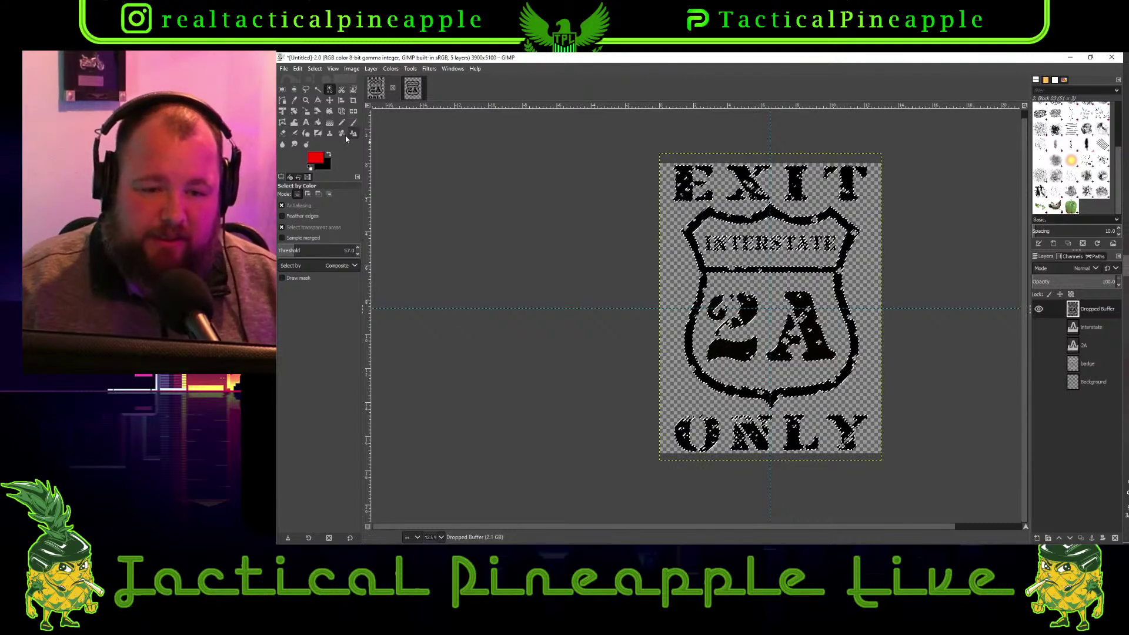
{"action": "left_click", "coordinate": [328, 123]}
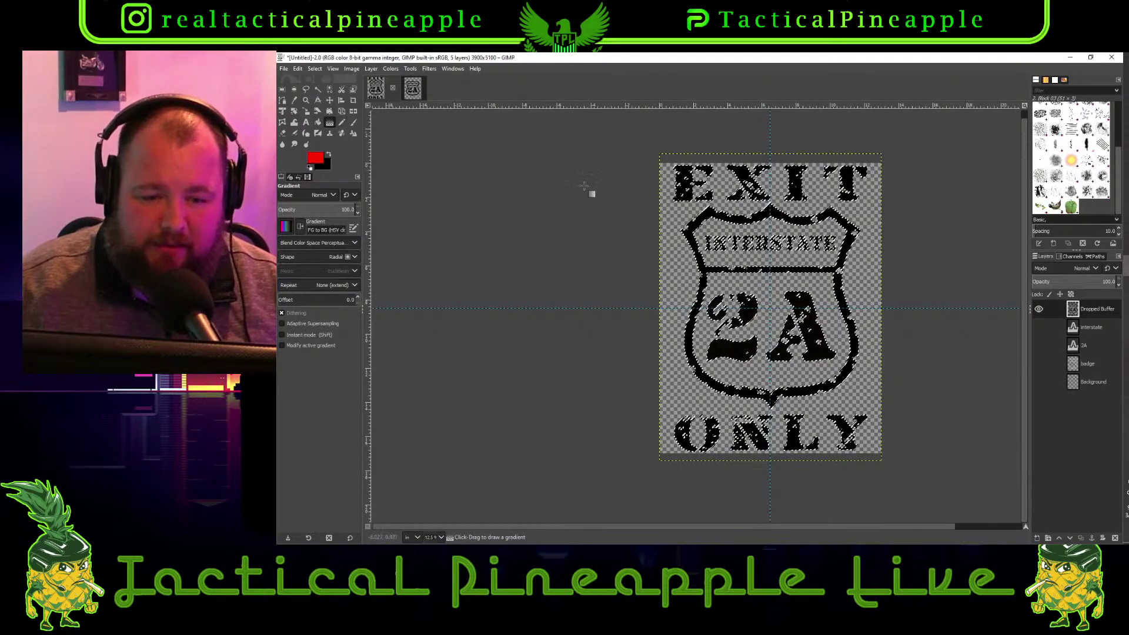
{"action": "left_click_drag", "start_coordinate": [770, 276], "coordinate": [1009, 94]}
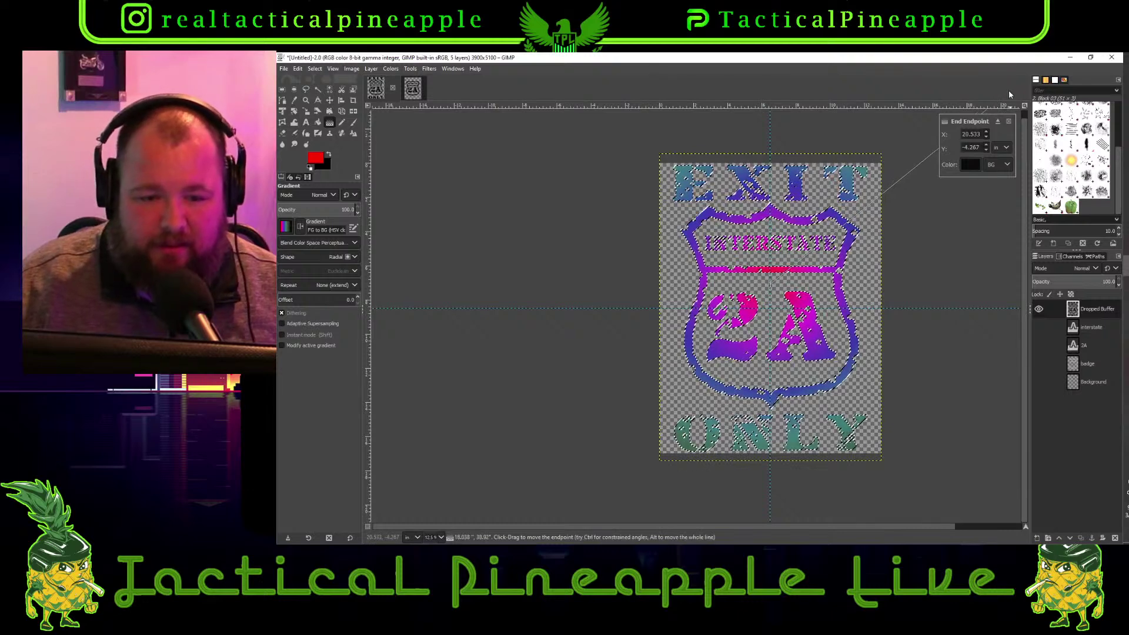
Try the FG to BG hard-edge and RGB gradients on the selected artwork, and undo back to the unmerged layers
{"action": "left_click", "coordinate": [286, 228]}
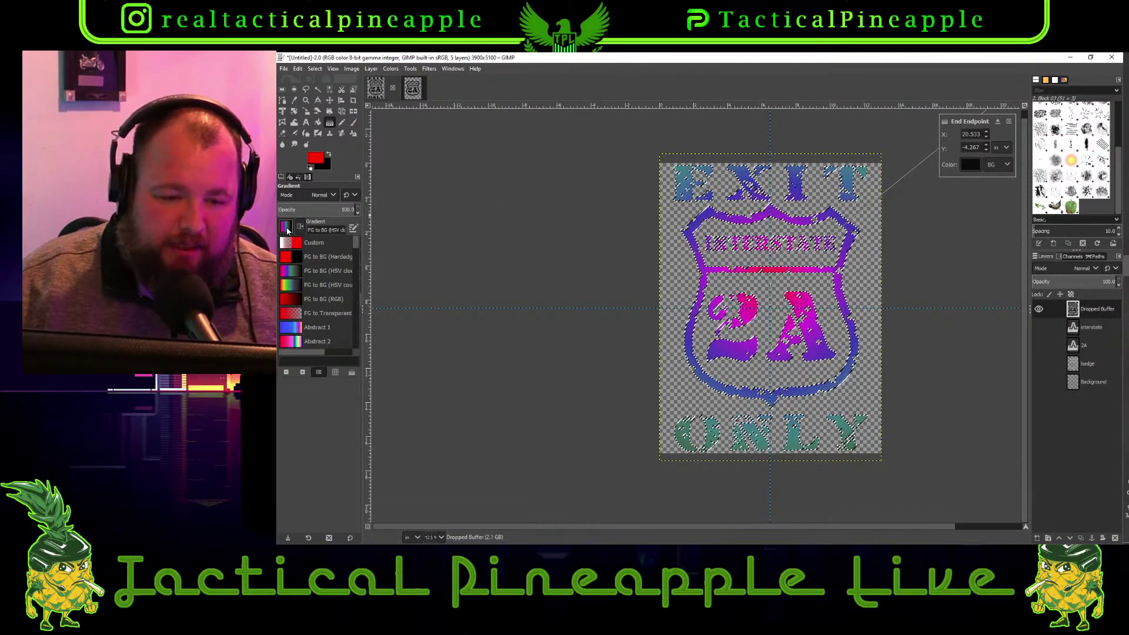
{"action": "left_click", "coordinate": [295, 257]}
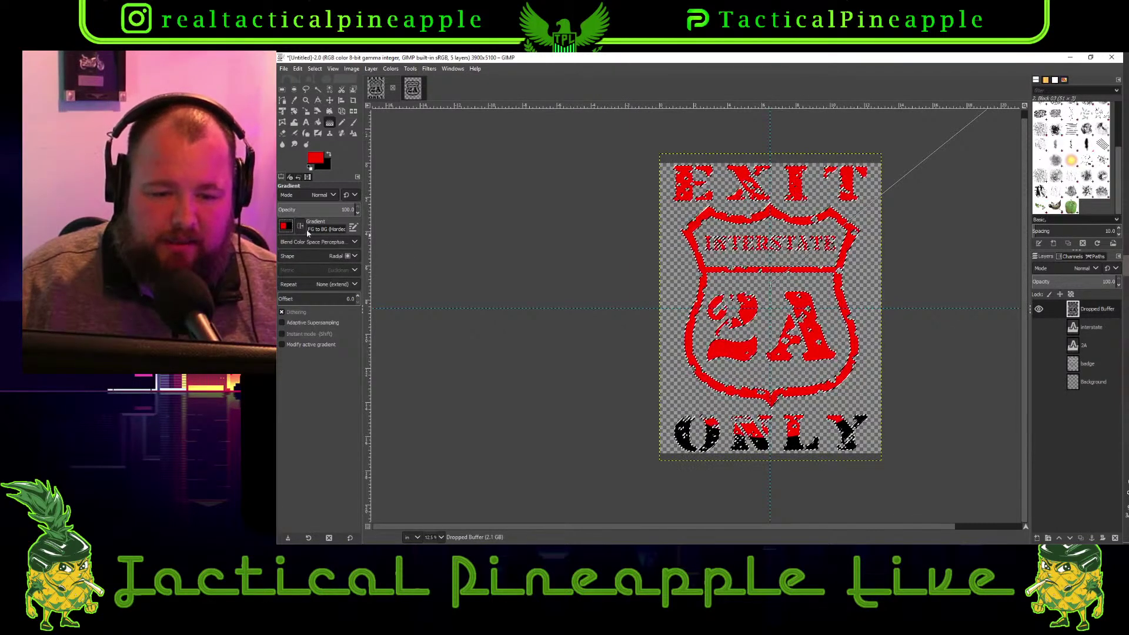
{"action": "left_click", "coordinate": [287, 228]}
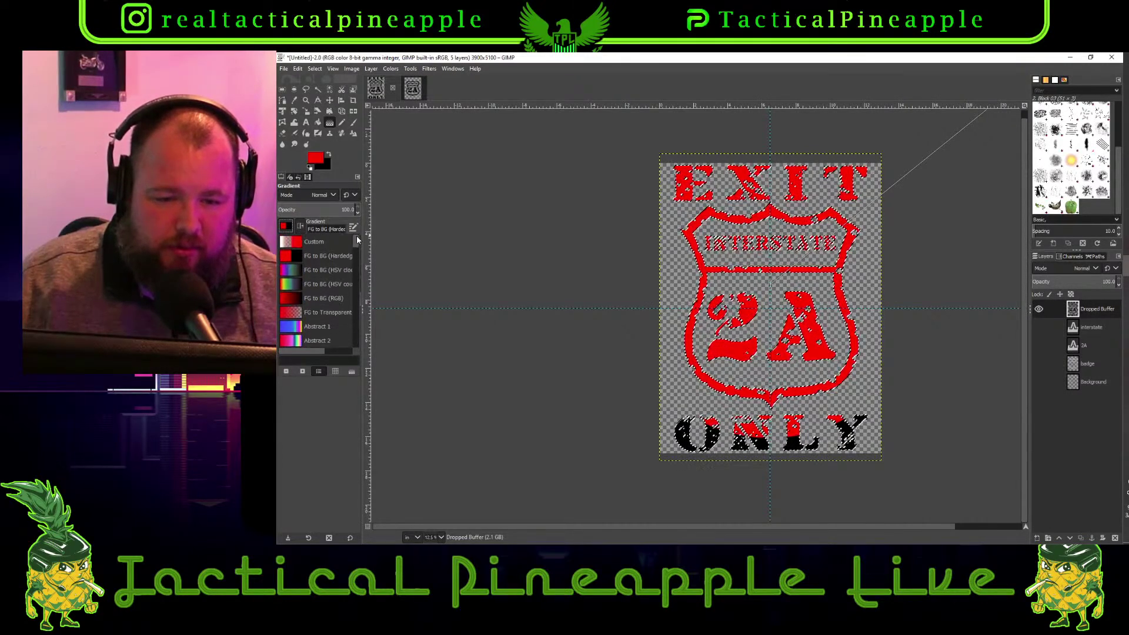
{"action": "left_click", "coordinate": [320, 298]}
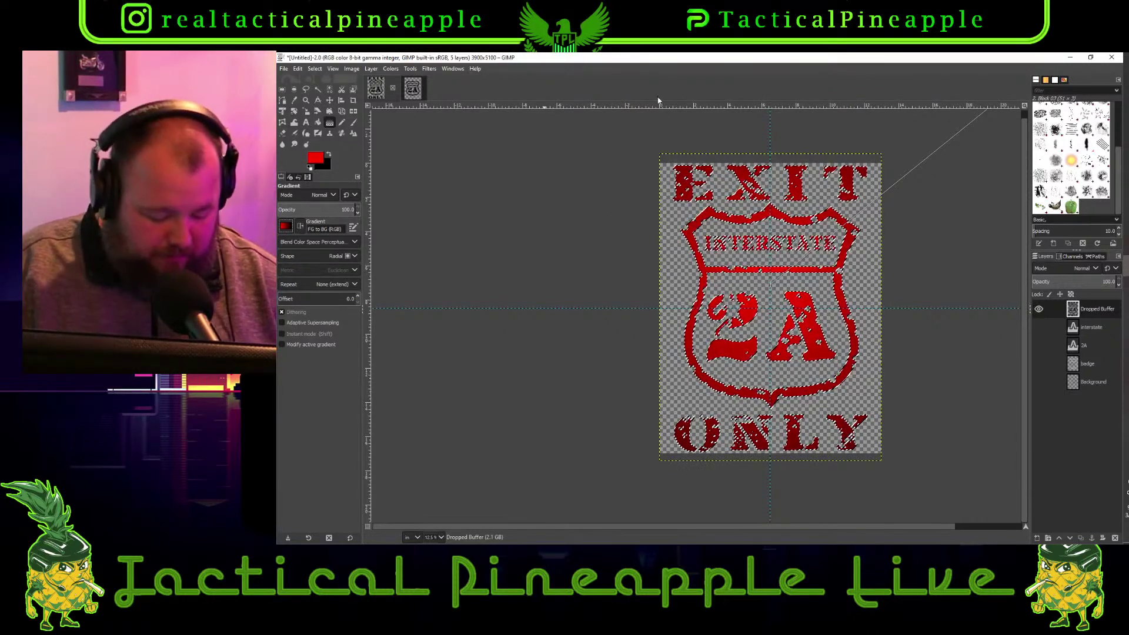
{"action": "key", "text": "Escape"}
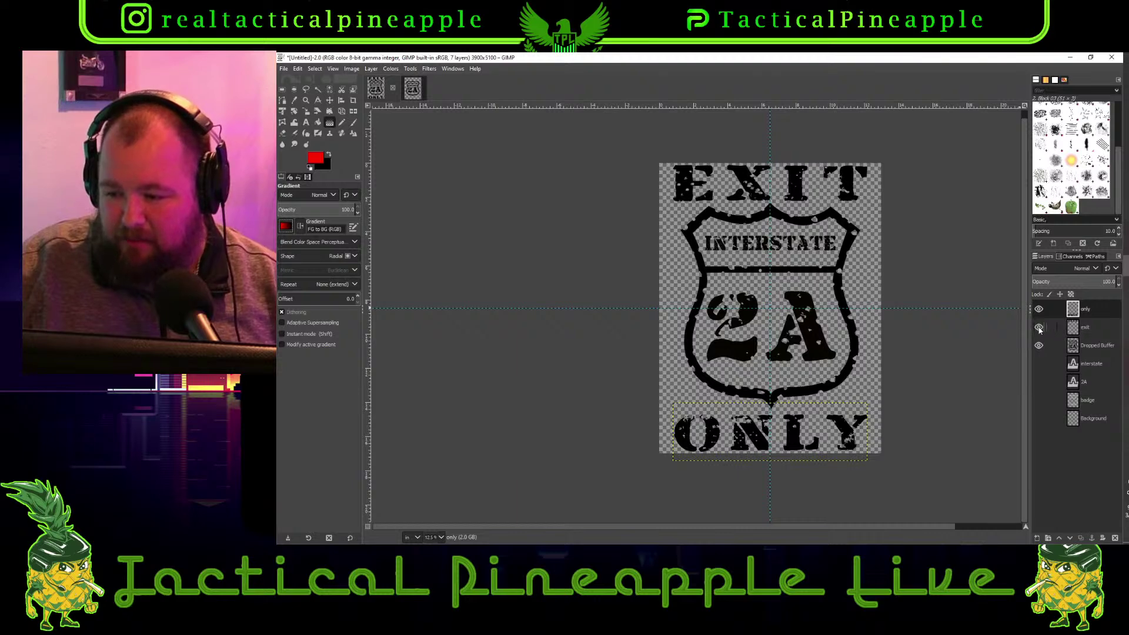
Hide the exit and Dropped Buffer layers so that just the only text layer stays visible
{"action": "left_click", "coordinate": [1039, 328]}
{"action": "left_click", "coordinate": [1038, 347]}
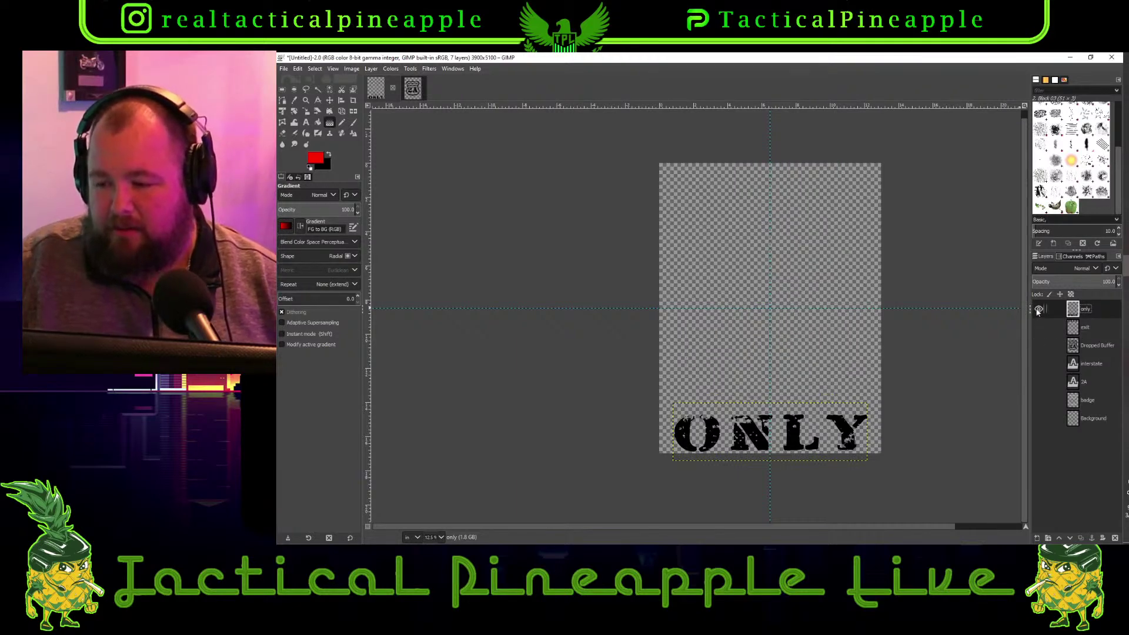
{"action": "left_click", "coordinate": [1038, 362]}
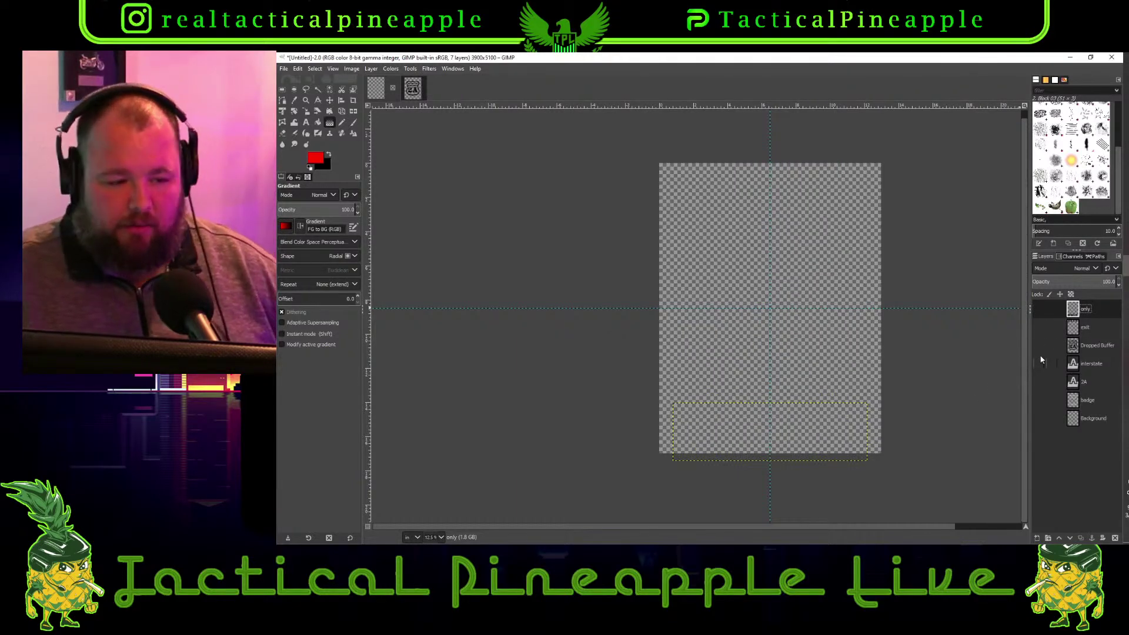
{"action": "left_click", "coordinate": [1038, 308]}
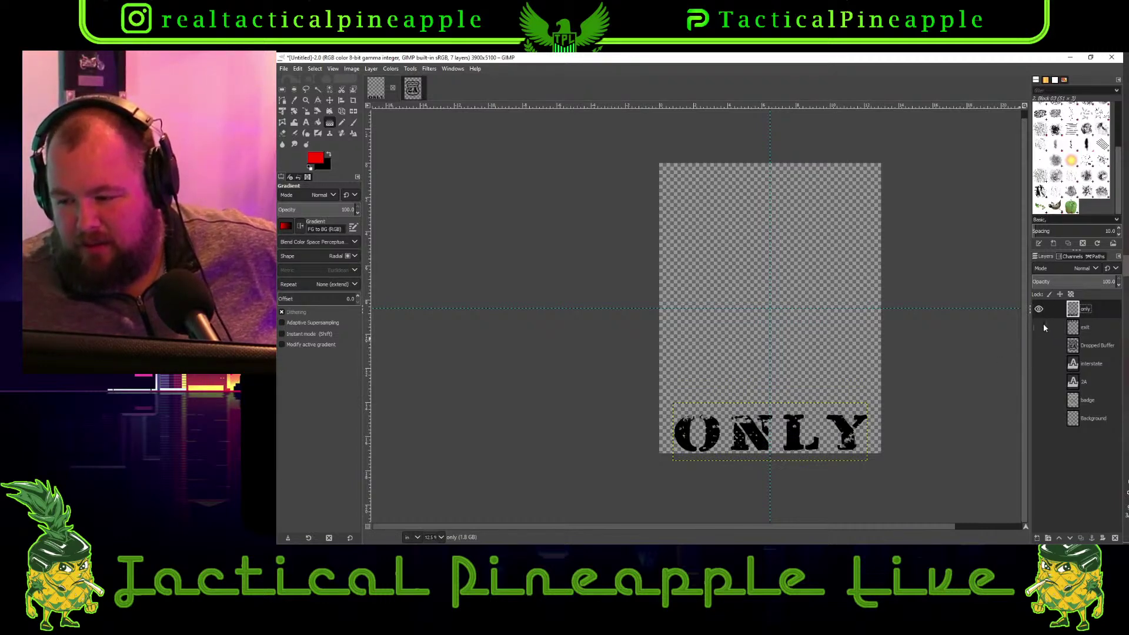
Show the exit, interstate, 2A and badge layers, and compare the design with the Dropped Buffer layer visible and hidden
{"action": "left_click", "coordinate": [1039, 327]}
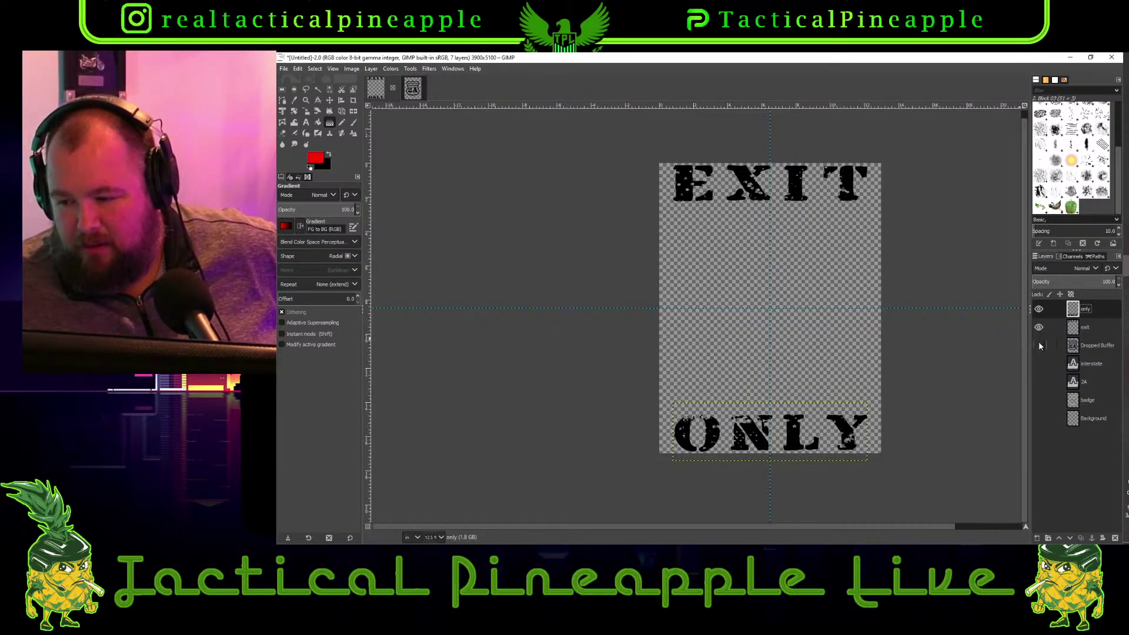
{"action": "left_click", "coordinate": [1039, 345]}
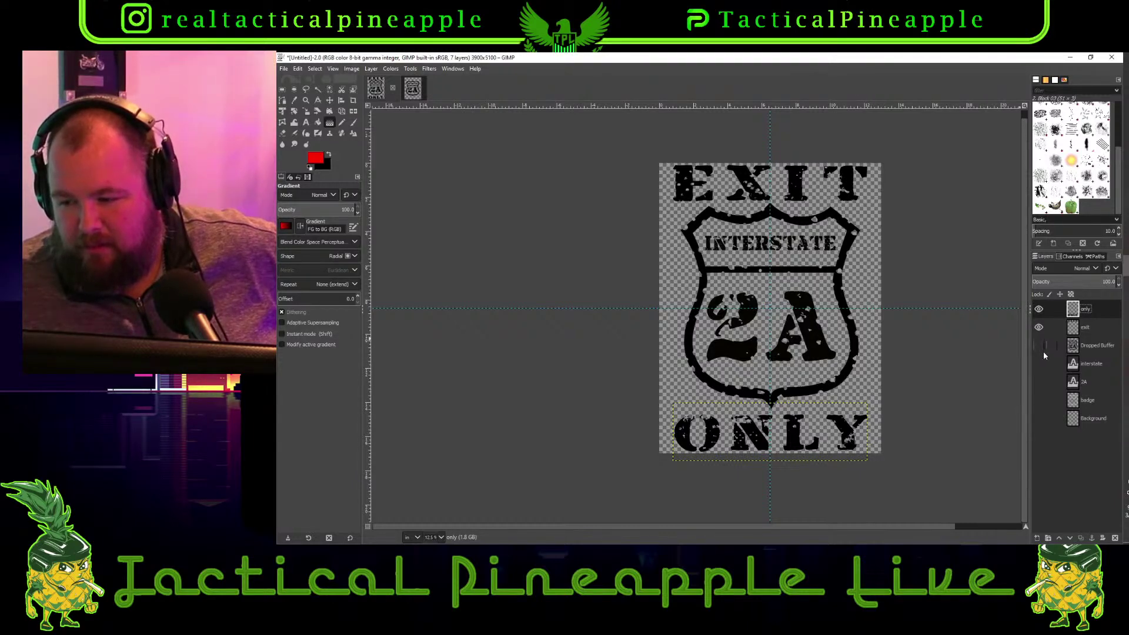
{"action": "left_click", "coordinate": [1039, 345]}
{"action": "left_click", "coordinate": [1039, 363]}
{"action": "left_click", "coordinate": [1038, 382]}
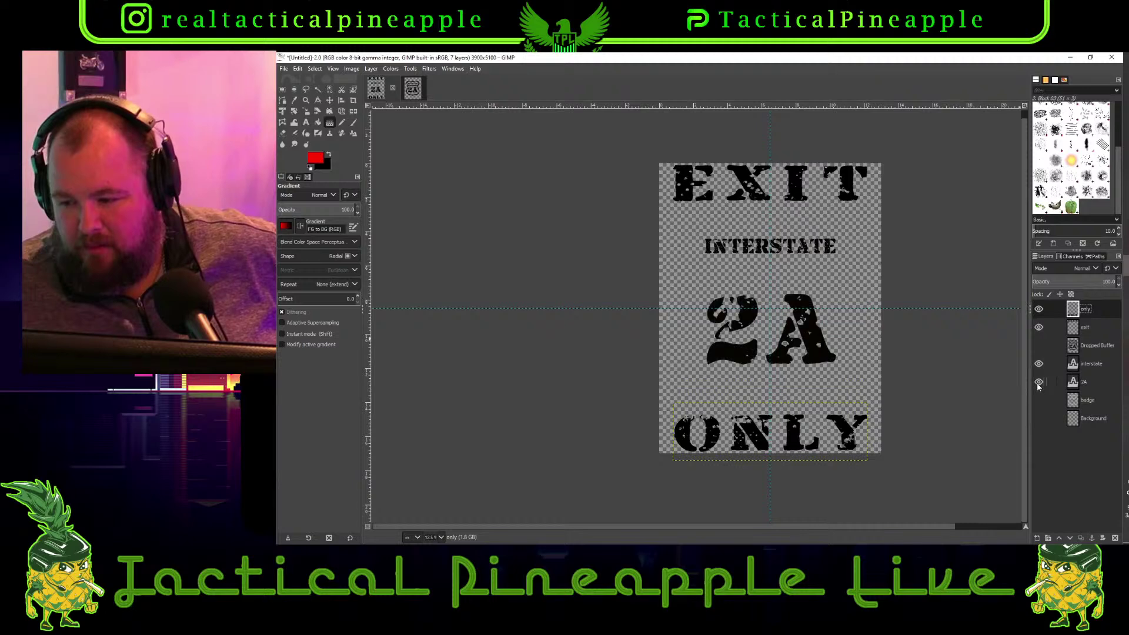
{"action": "left_click", "coordinate": [1038, 401]}
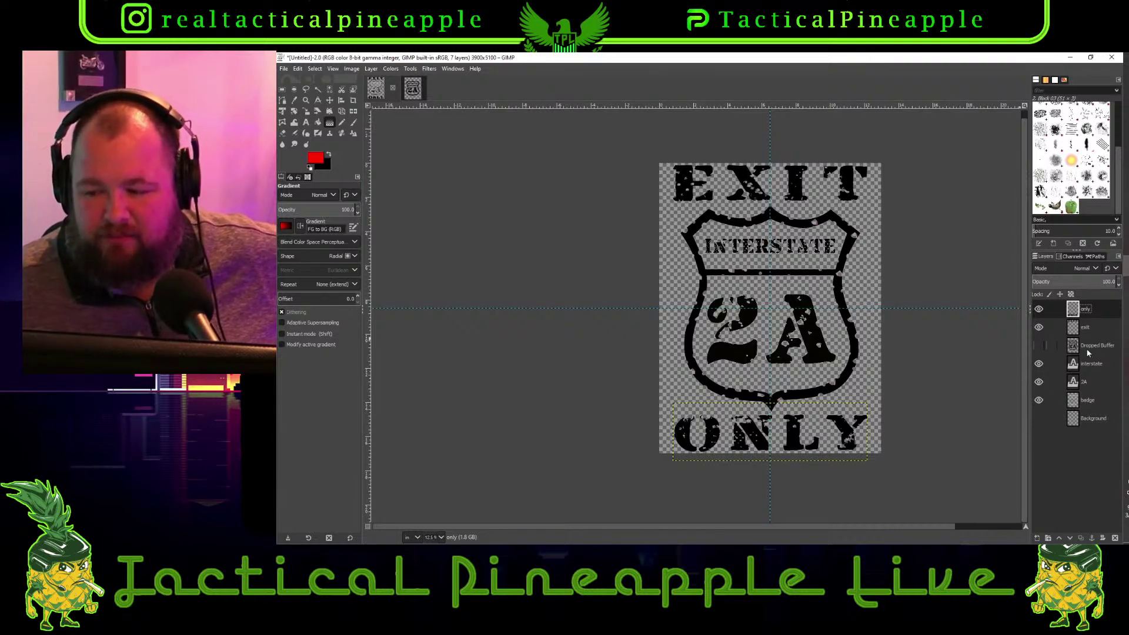
{"action": "left_click", "coordinate": [1039, 345]}
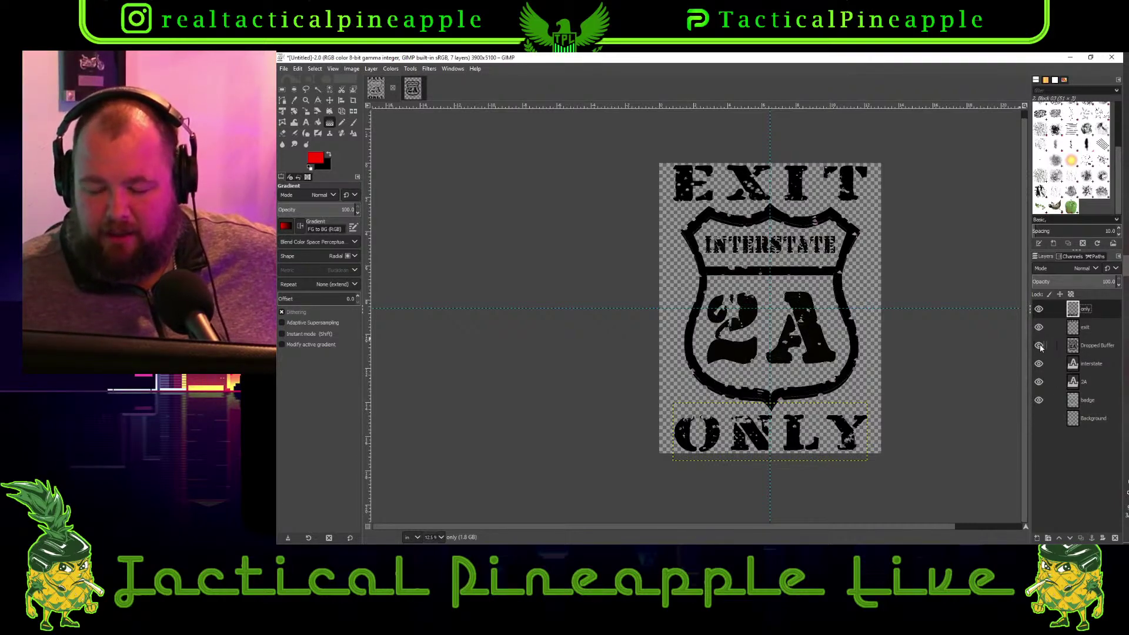
{"action": "left_click", "coordinate": [1038, 345]}
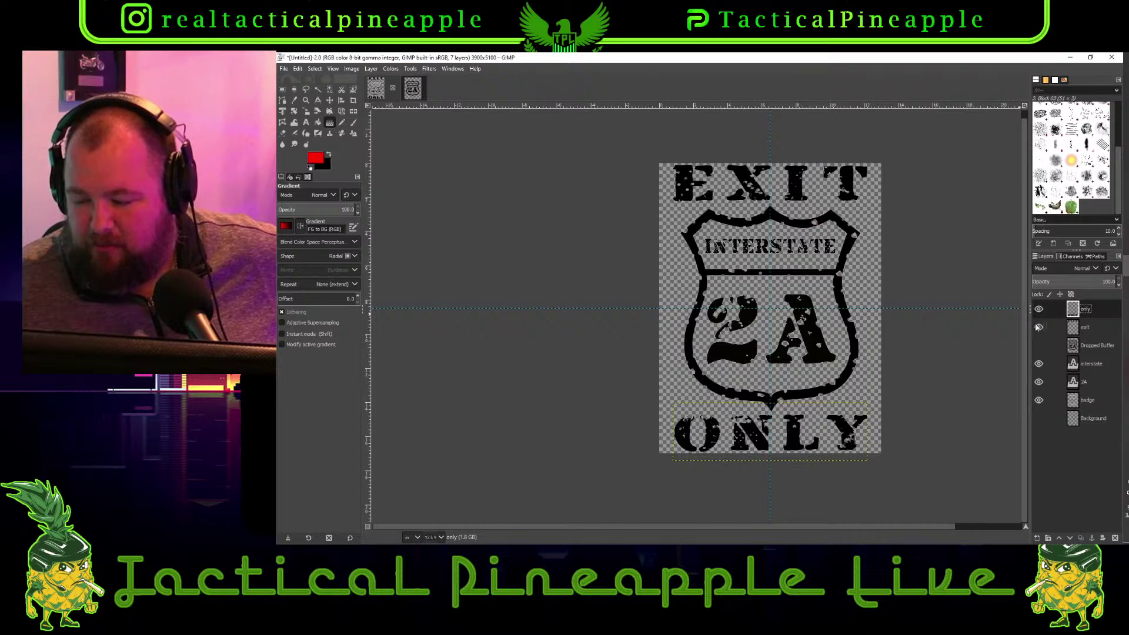
Hide the interstate, 2A and badge layers so that just the EXIT and ONLY lettering stays visible
{"action": "left_click", "coordinate": [1034, 365]}
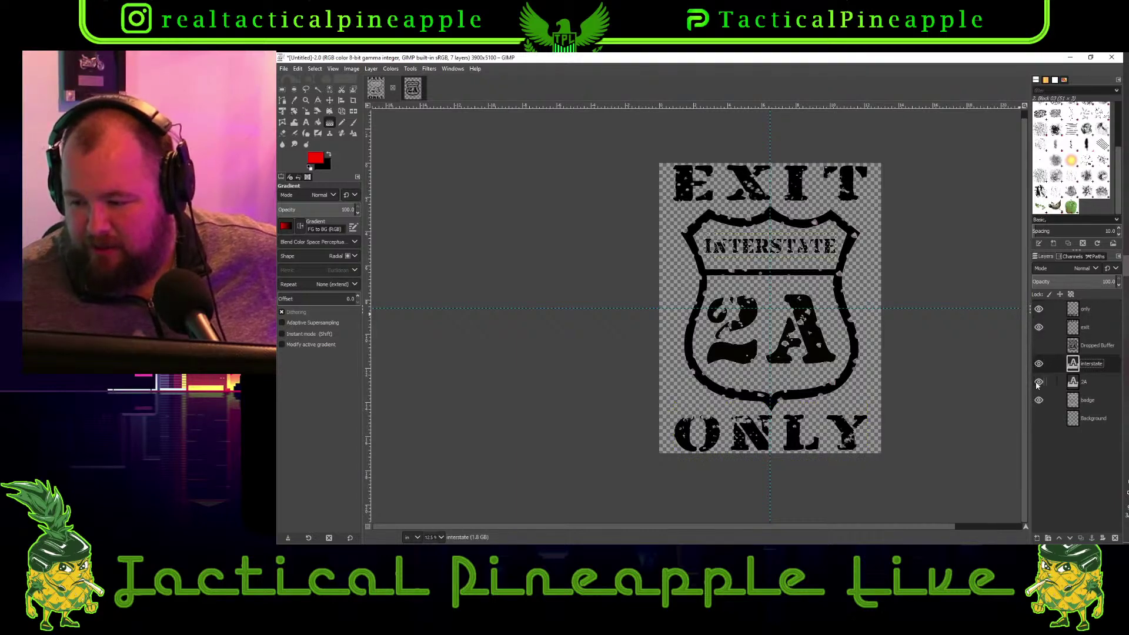
{"action": "left_click", "coordinate": [1039, 364]}
{"action": "left_click", "coordinate": [1038, 382]}
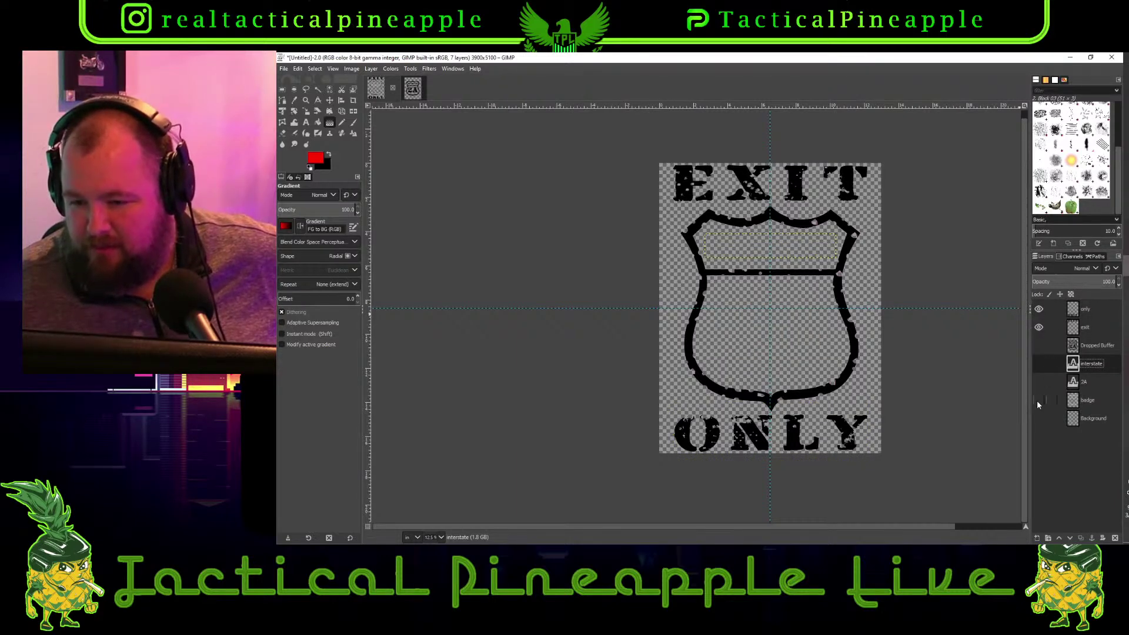
{"action": "left_click", "coordinate": [1039, 400]}
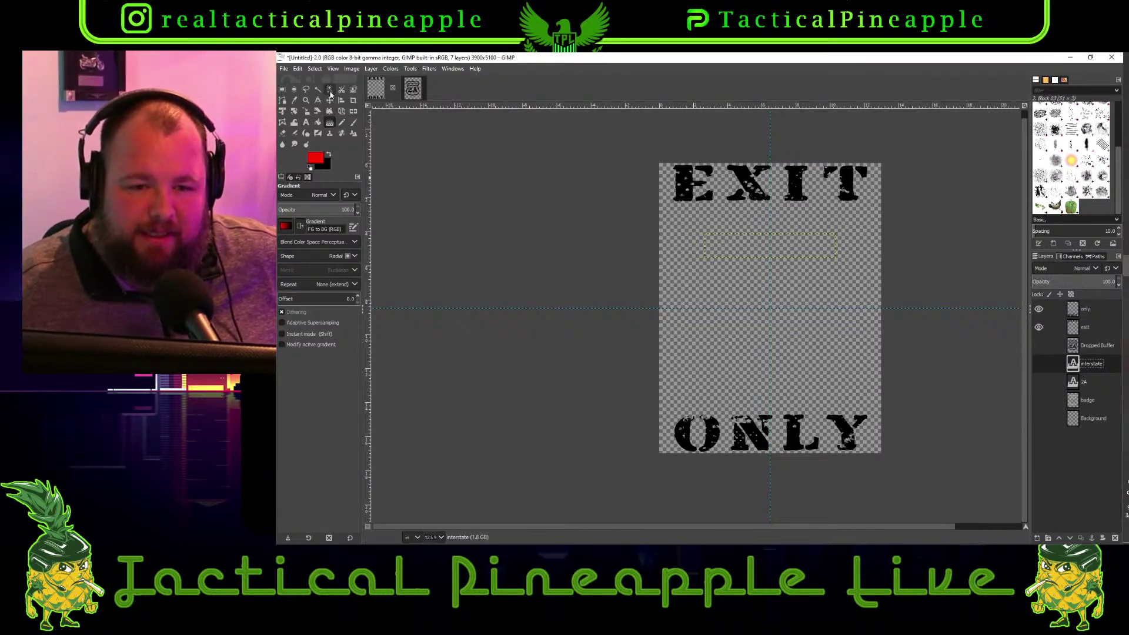
Merge the only text layer down into the exit layer
{"action": "left_click", "coordinate": [329, 89]}
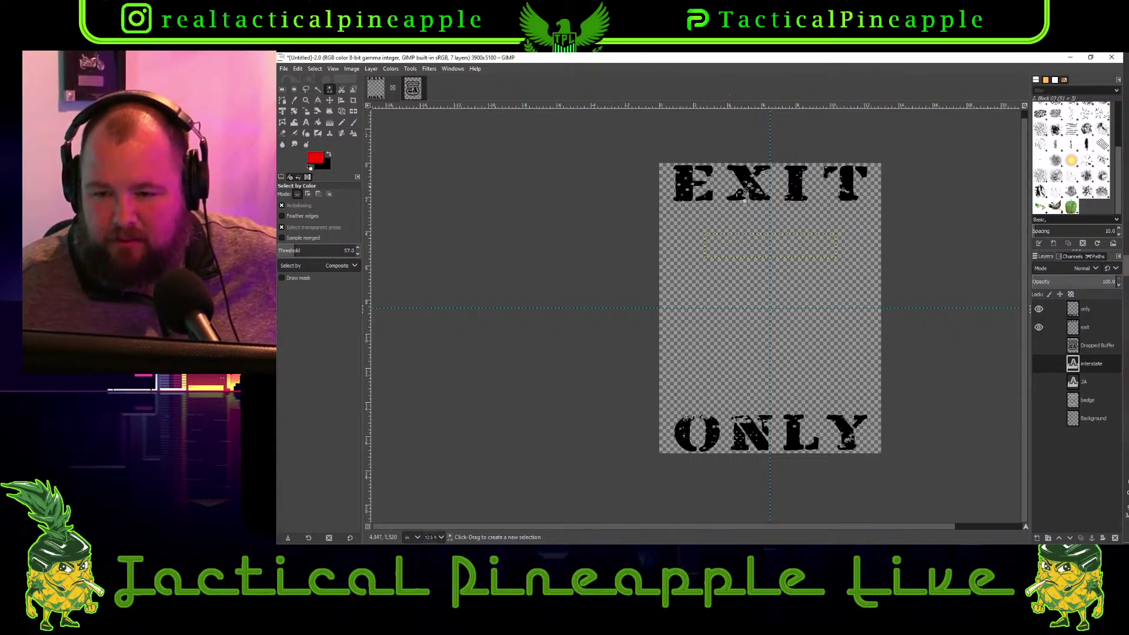
{"action": "left_click", "coordinate": [1087, 419]}
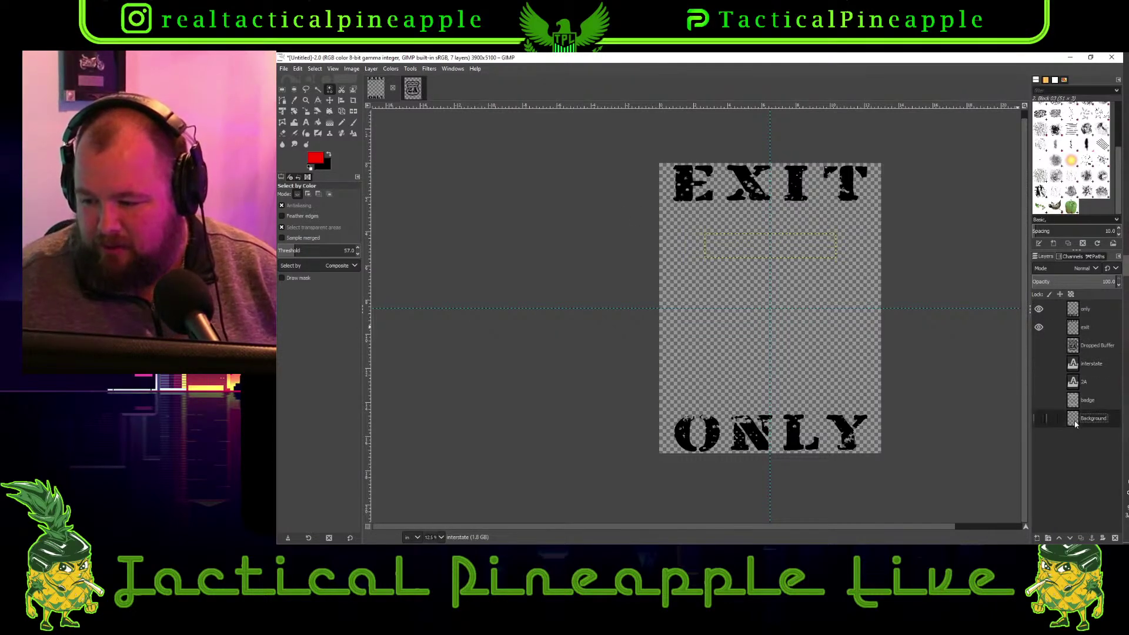
{"action": "left_click", "coordinate": [1075, 314]}
{"action": "right_click", "coordinate": [1071, 315]}
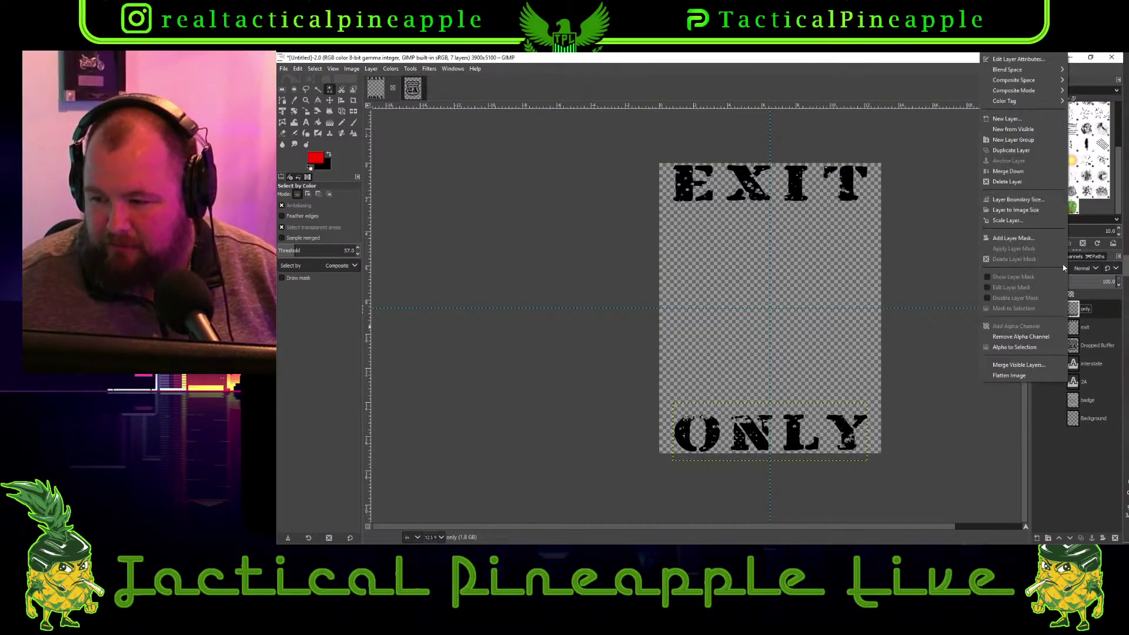
{"action": "left_click", "coordinate": [1025, 171]}
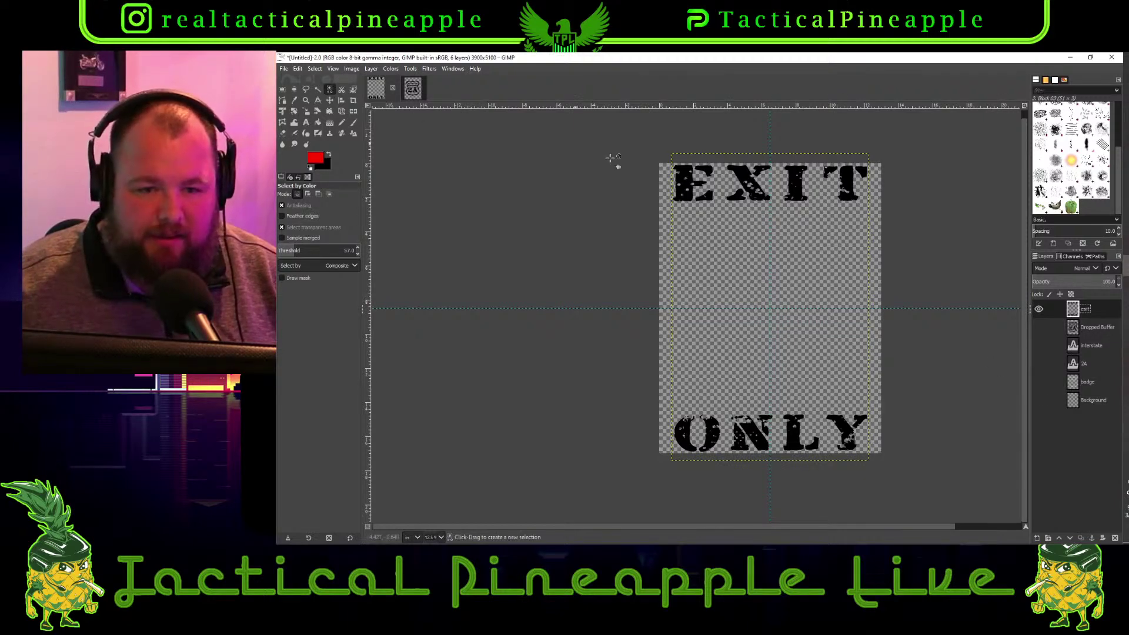
Select the merged black EXIT and ONLY lettering by color, and make the Background layer active and visible
{"action": "left_click", "coordinate": [682, 170]}
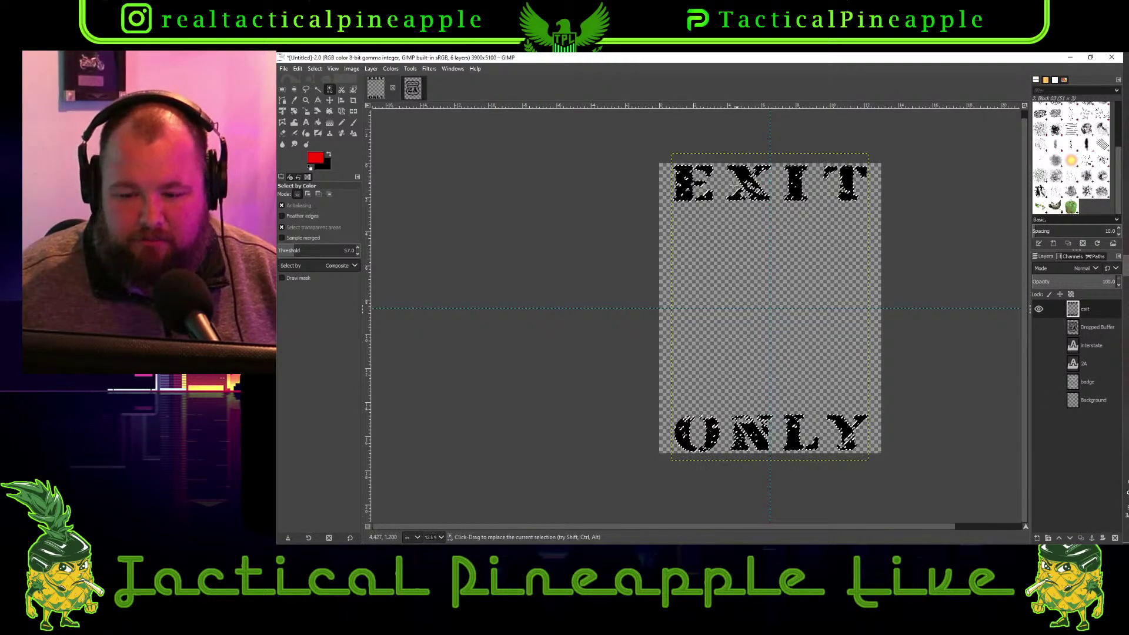
{"action": "left_click", "coordinate": [1079, 402]}
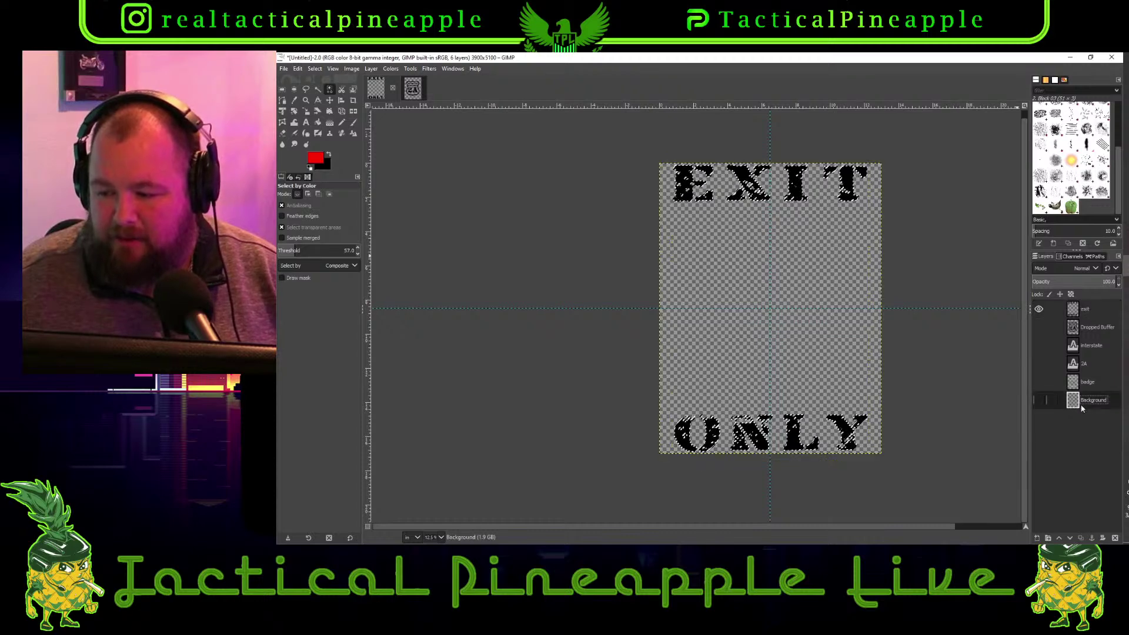
{"action": "left_click", "coordinate": [1038, 400]}
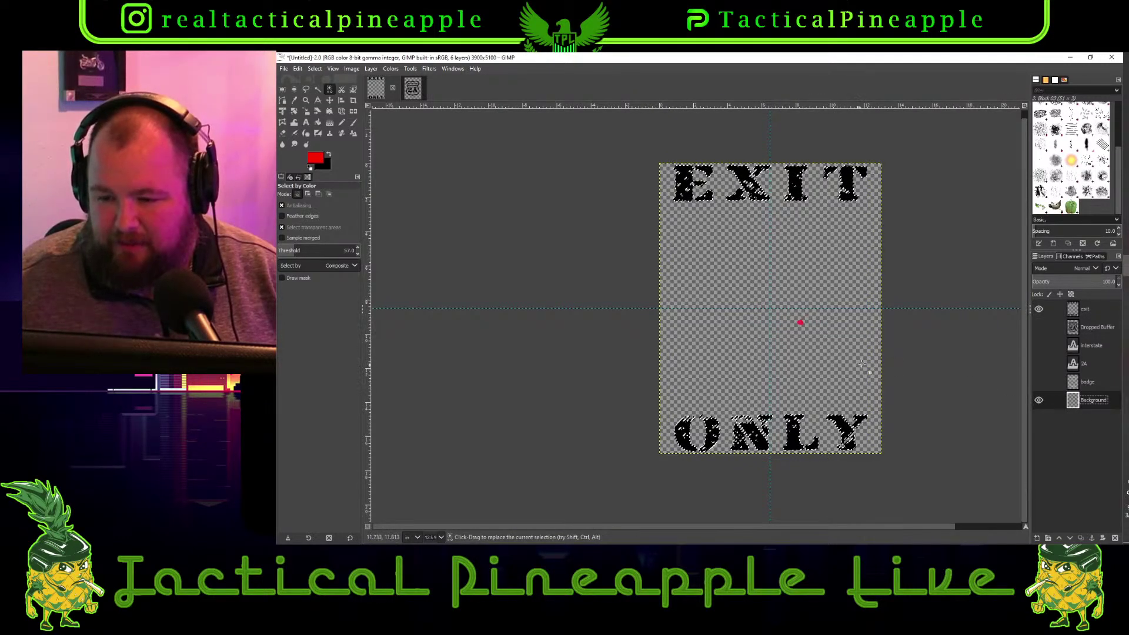
Clear the selection, delete the stray red mark near the middle of the Background layer using a rectangular selection, and hide that layer
{"action": "left_click", "coordinate": [315, 68]}
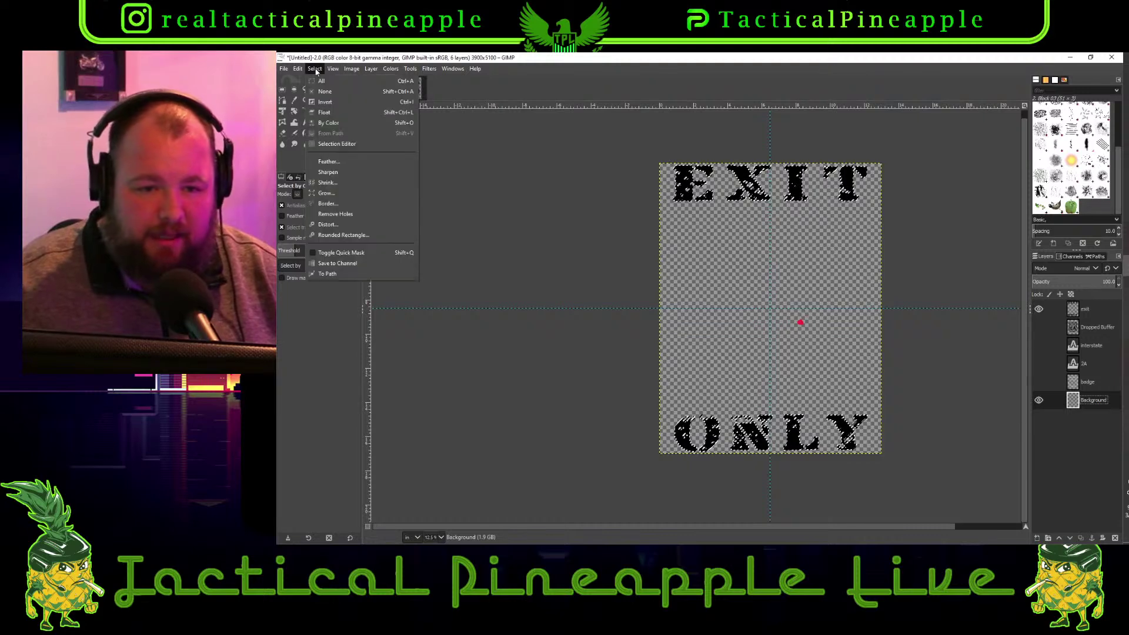
{"action": "left_click", "coordinate": [324, 92]}
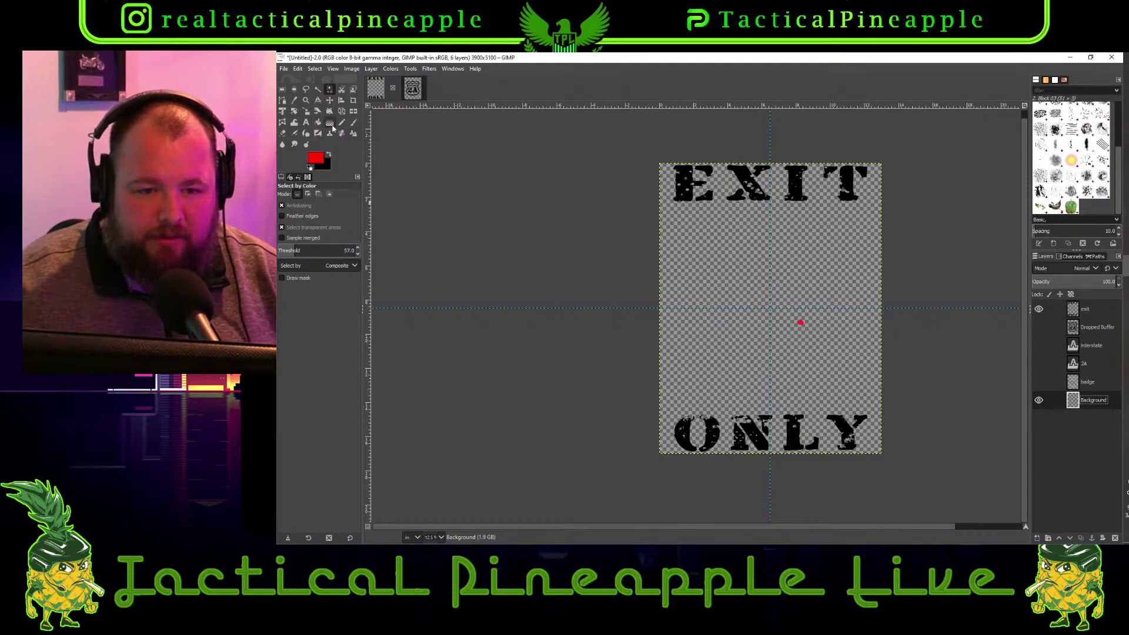
{"action": "left_click", "coordinate": [283, 133]}
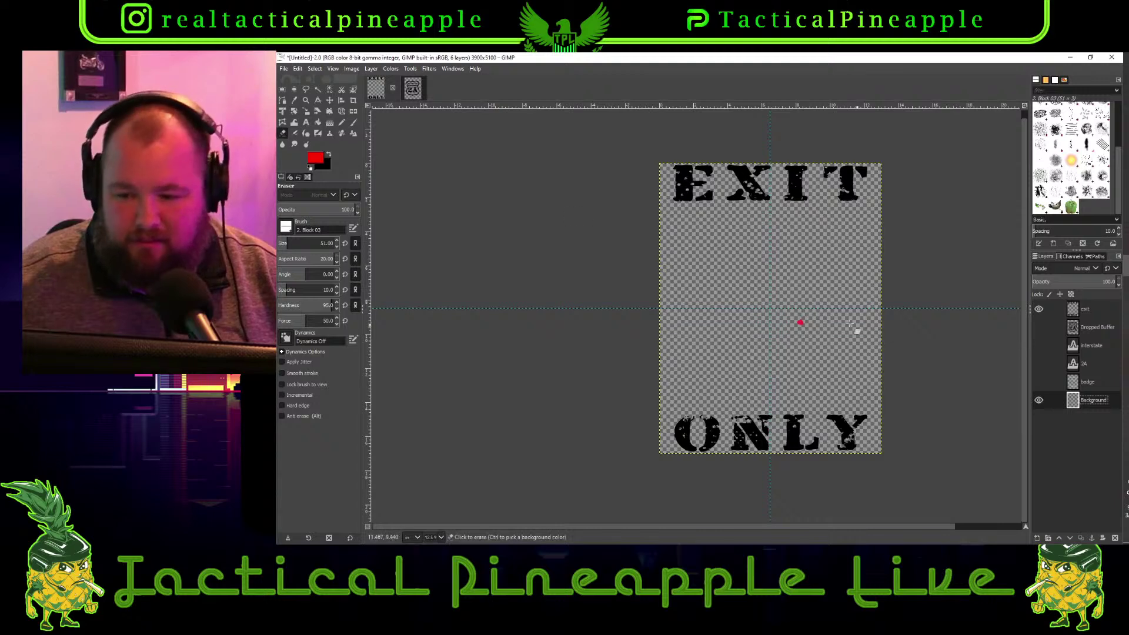
{"action": "scroll", "coordinate": [805, 329], "scroll_direction": "up", "scroll_amount": 5}
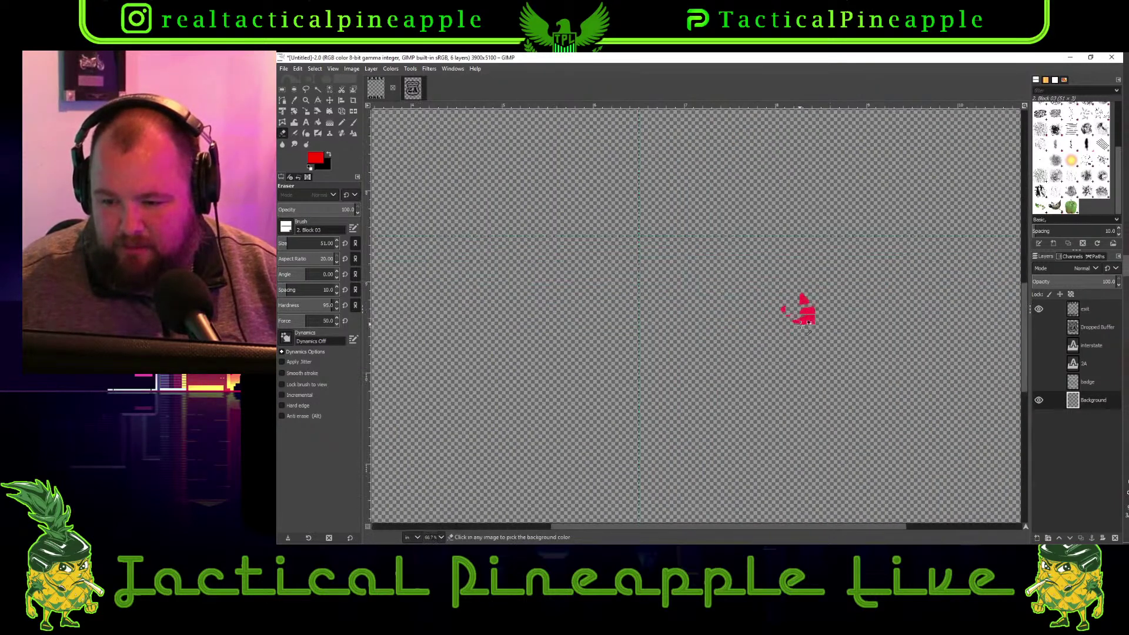
{"action": "left_click", "coordinate": [282, 89]}
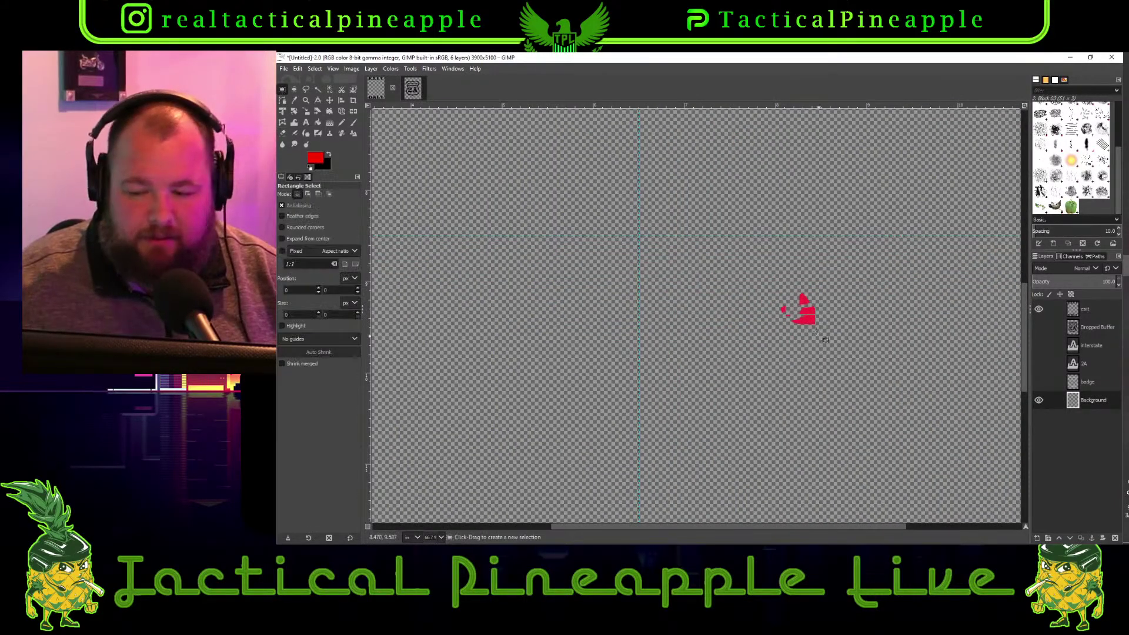
{"action": "left_click_drag", "start_coordinate": [739, 261], "coordinate": [860, 380]}
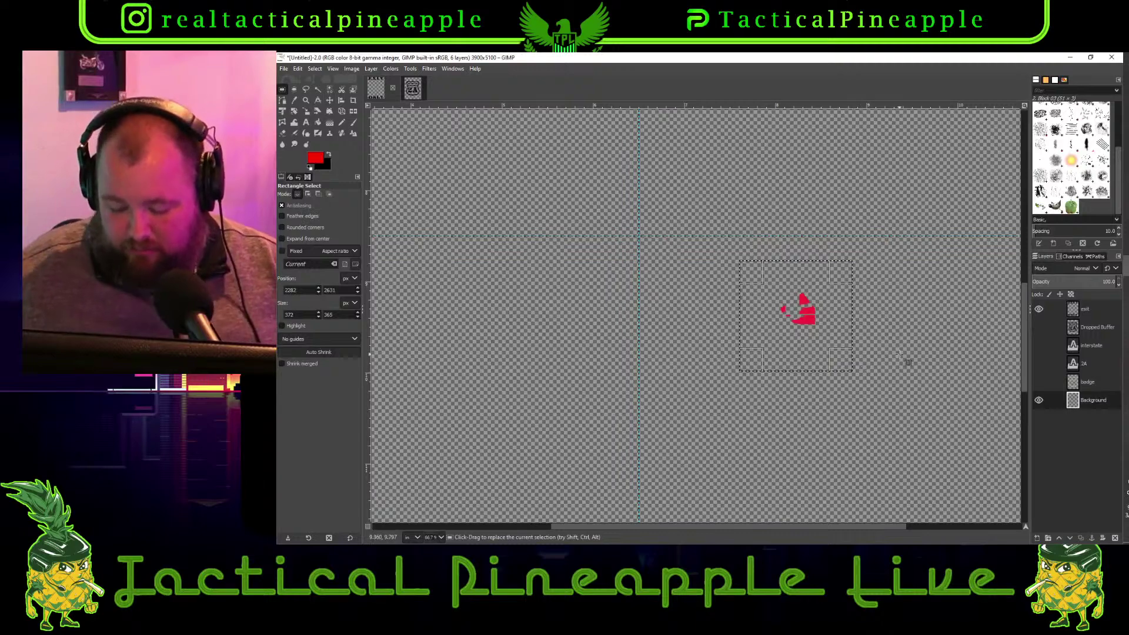
{"action": "key", "text": "Delete"}
{"action": "scroll", "coordinate": [905, 359], "scroll_direction": "down", "scroll_amount": 5}
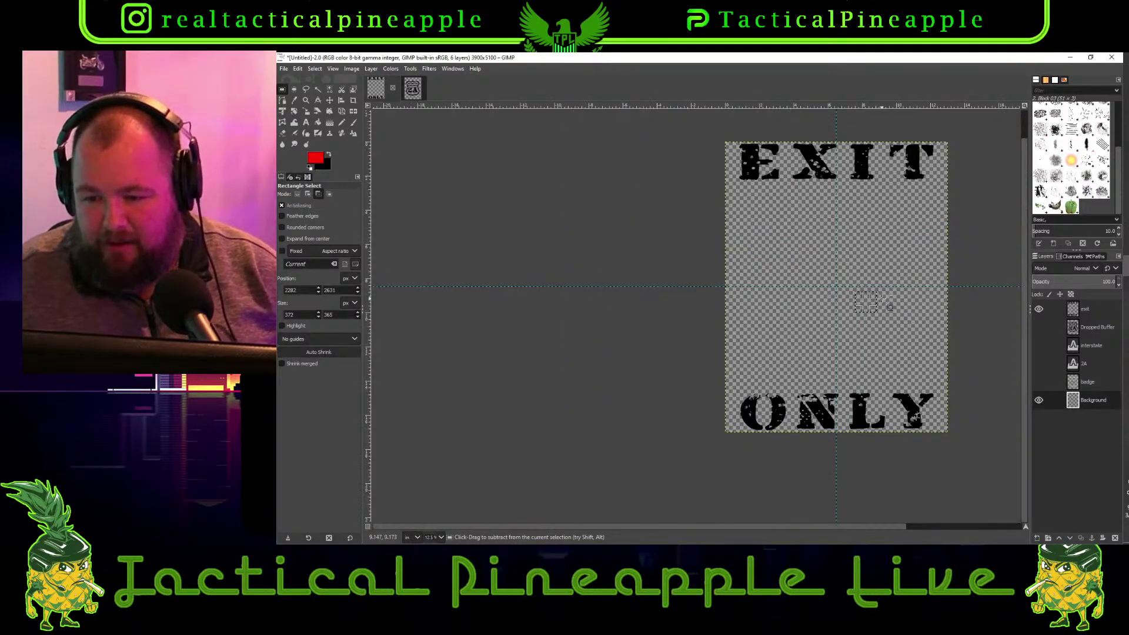
{"action": "left_click", "coordinate": [1038, 400]}
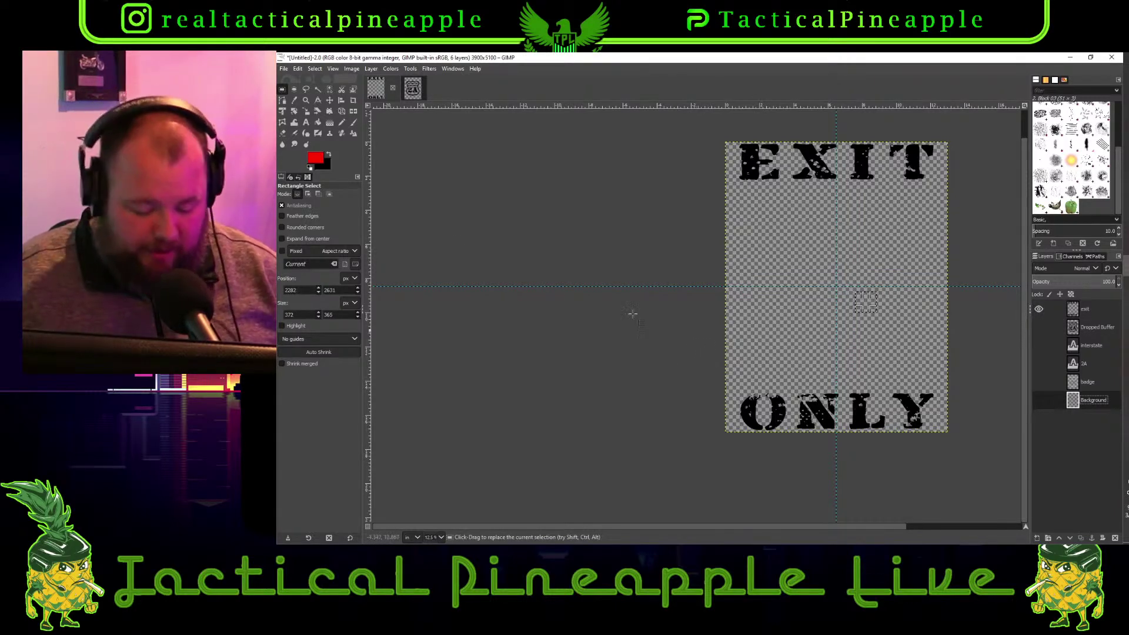
Select the EXIT and ONLY lettering by color on the exit layer and fill that selection with red on the Background layer
{"action": "left_click", "coordinate": [329, 88]}
{"action": "left_click", "coordinate": [1087, 309]}
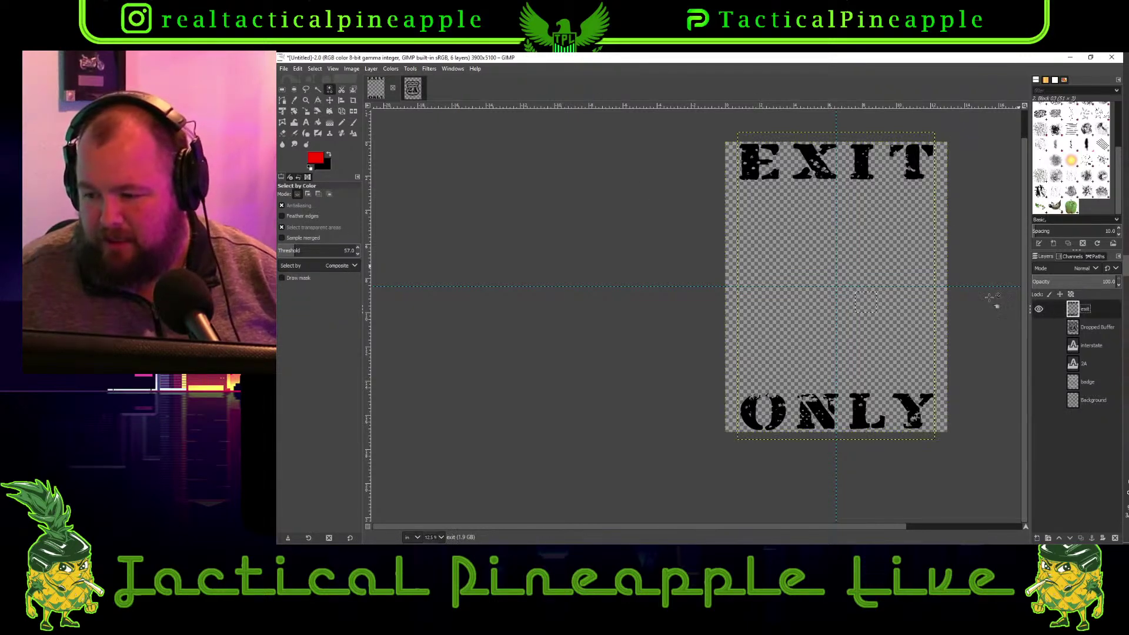
{"action": "left_click", "coordinate": [752, 151]}
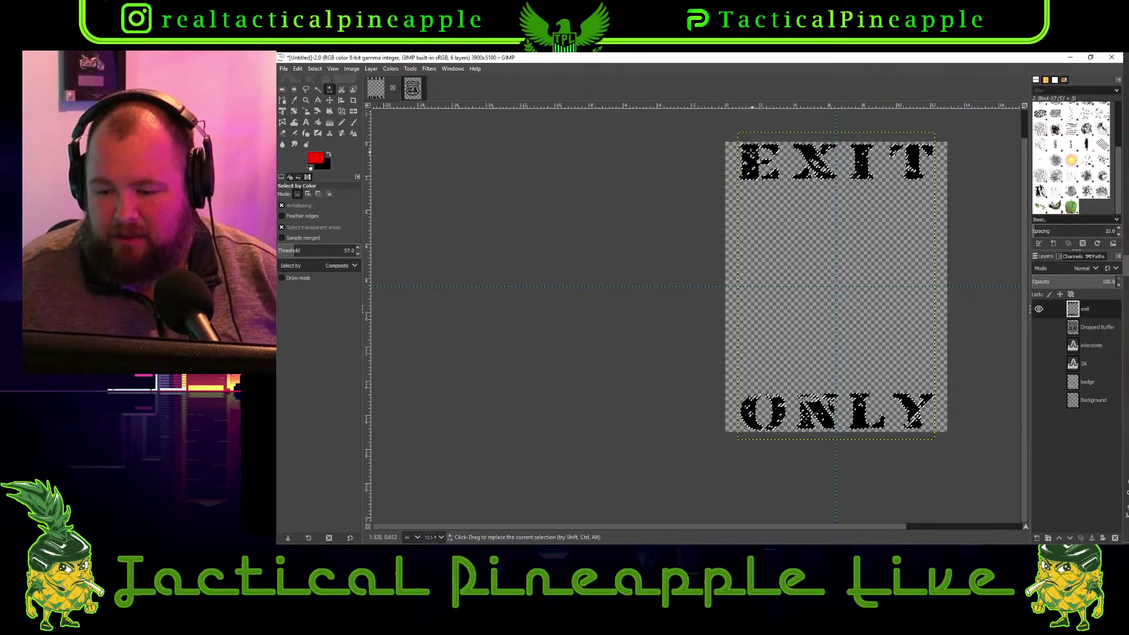
{"action": "left_click", "coordinate": [1073, 403]}
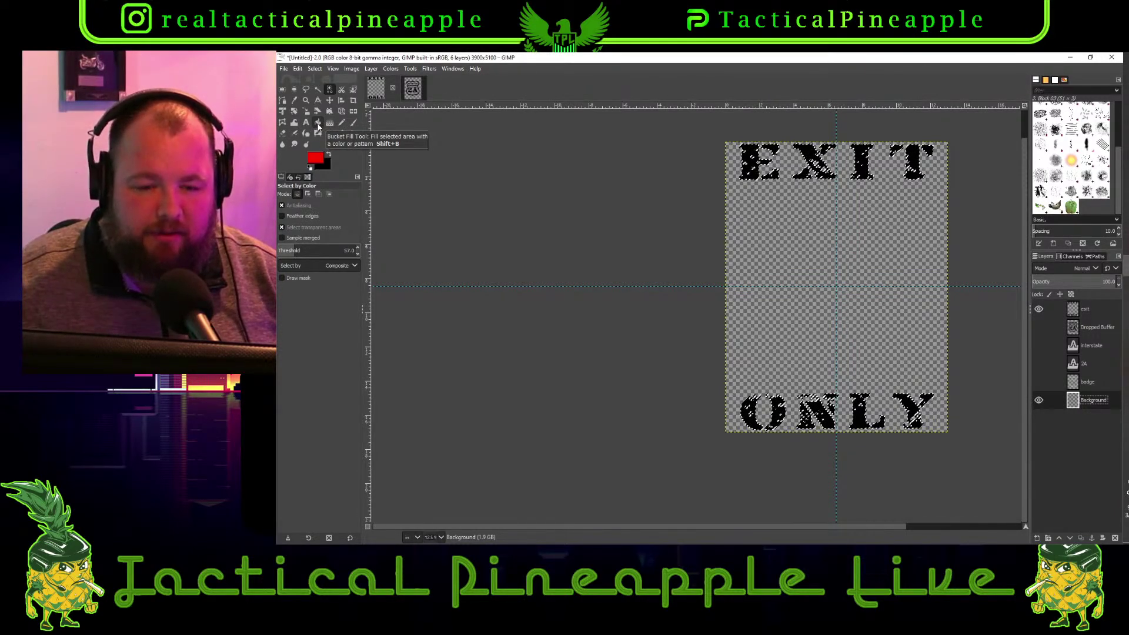
{"action": "left_click", "coordinate": [318, 123]}
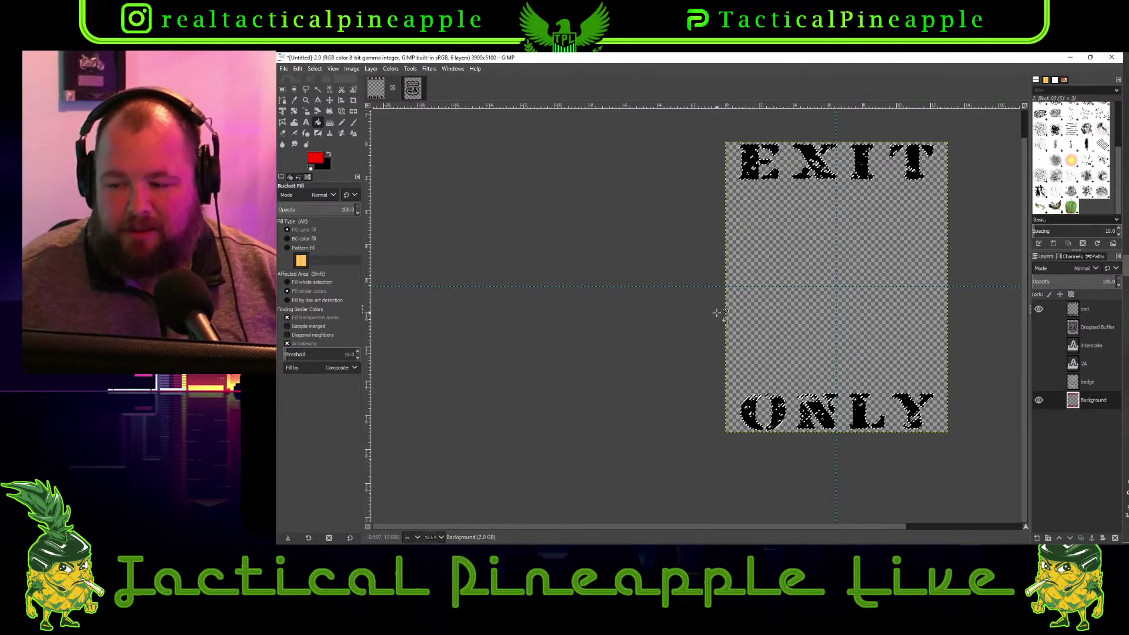
Hide the exit and Background layers, show the interstate and 2A layers, and clear the selection
{"action": "left_click", "coordinate": [1038, 309]}
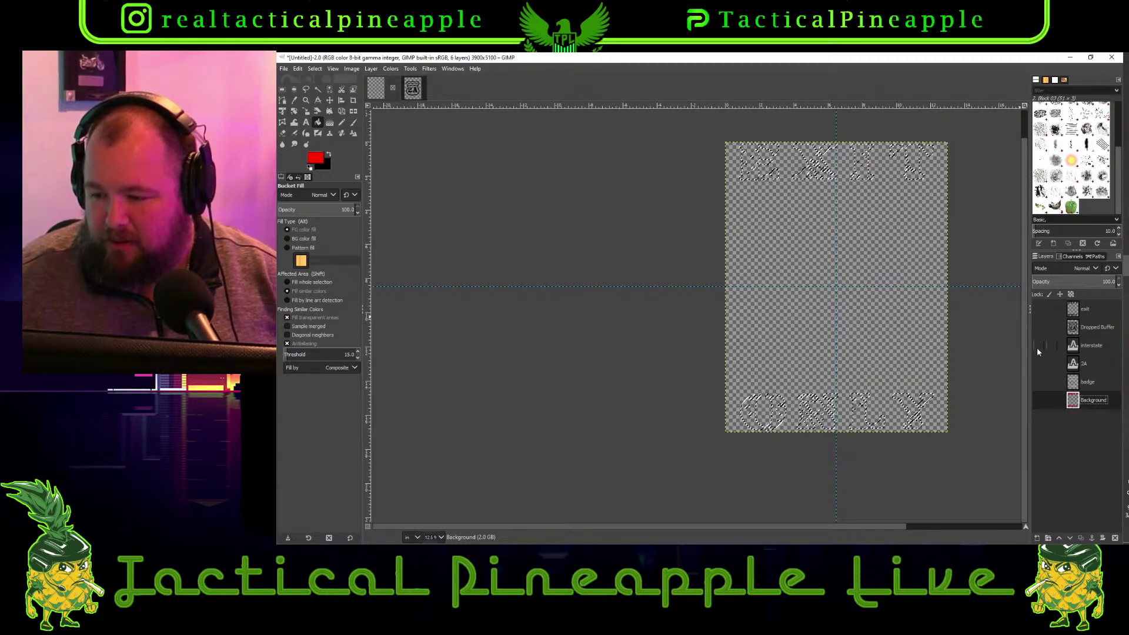
{"action": "left_click", "coordinate": [1038, 345]}
{"action": "left_click", "coordinate": [1038, 363]}
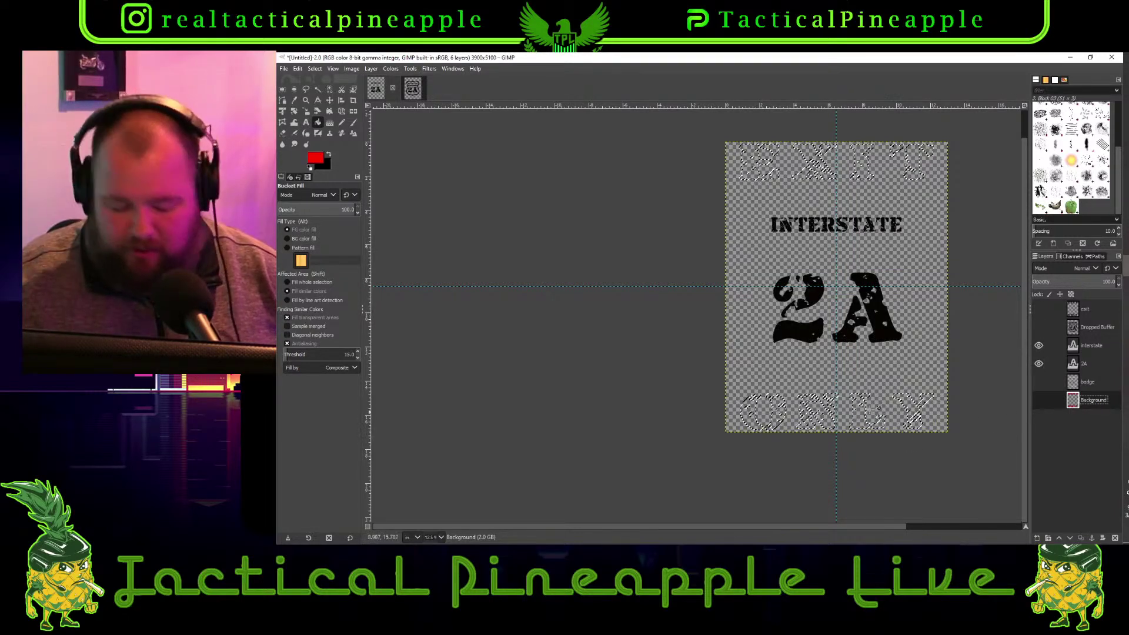
{"action": "left_click", "coordinate": [314, 68]}
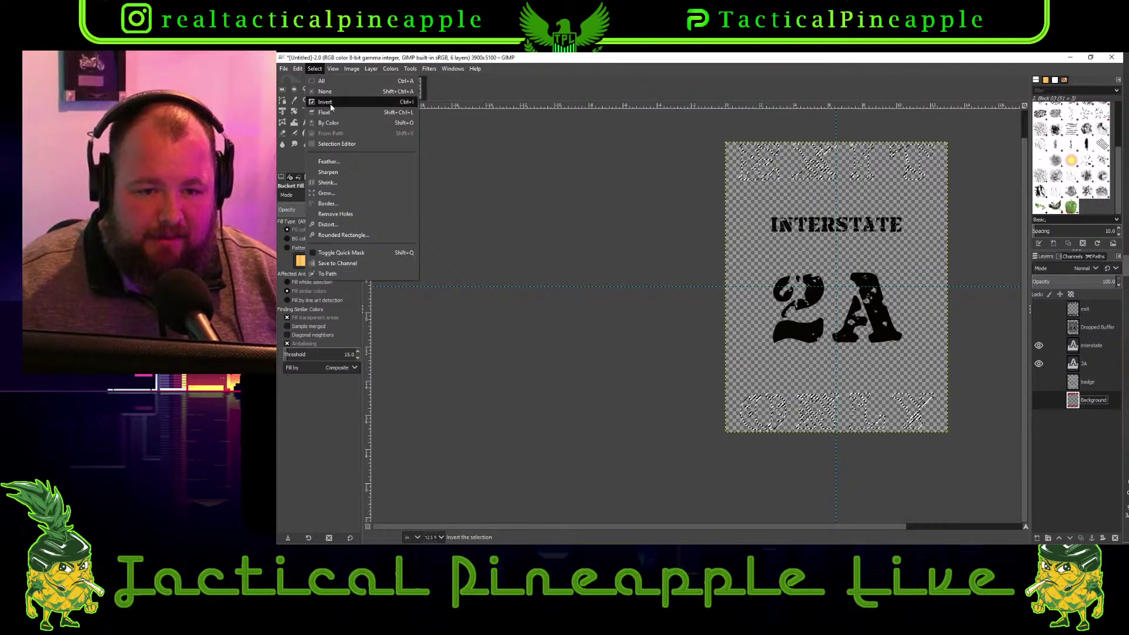
{"action": "left_click", "coordinate": [340, 101]}
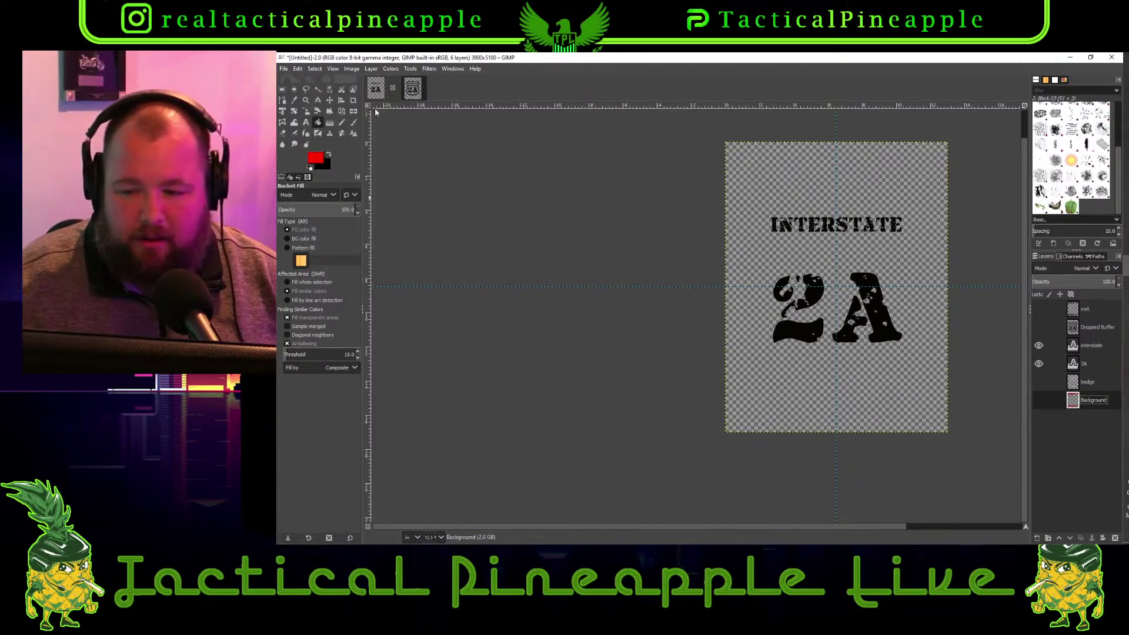
Set the foreground color to blue 1700ff
{"action": "left_click", "coordinate": [316, 157]}
{"action": "left_click", "coordinate": [362, 150]}
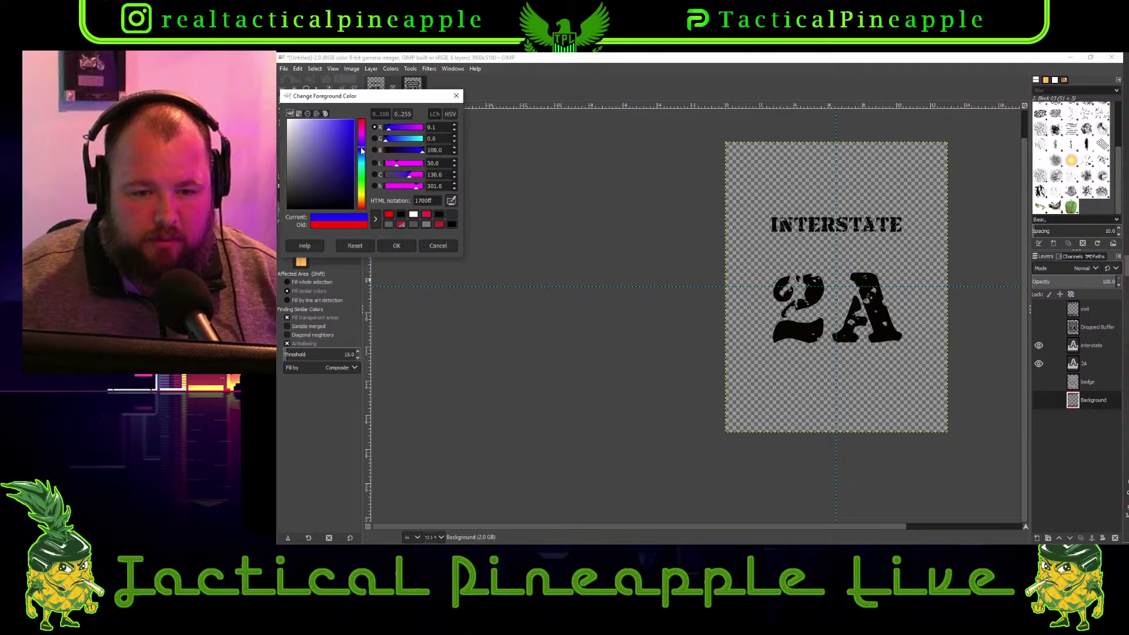
{"action": "left_click", "coordinate": [397, 247]}
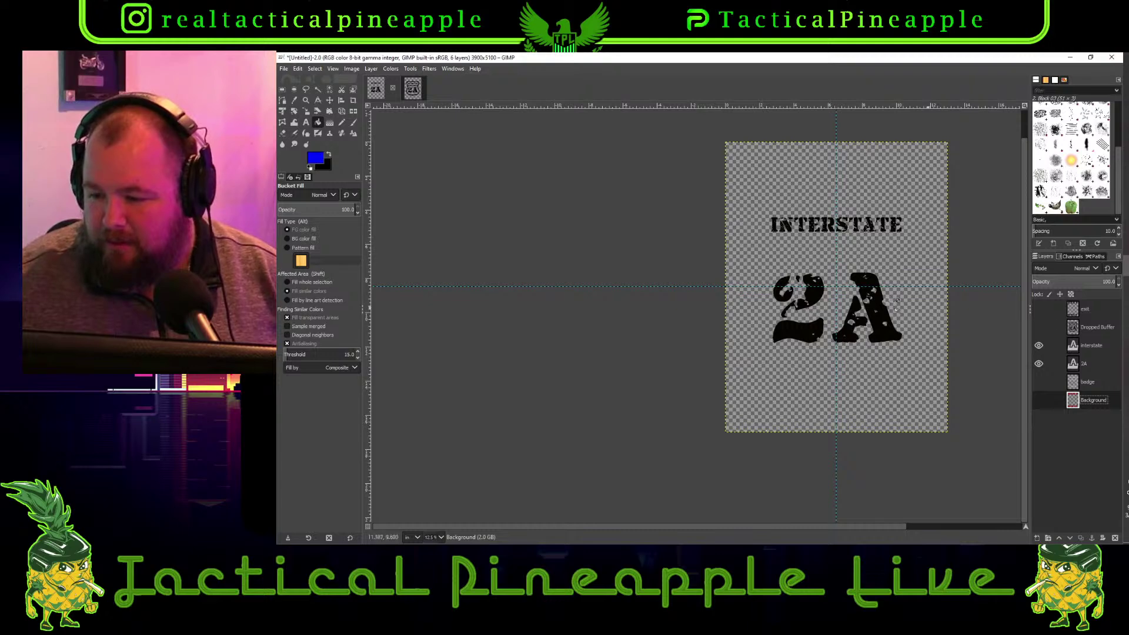
Merge the interstate layer down into the 2A layer and select the combined black lettering by color
{"action": "right_click", "coordinate": [1087, 347]}
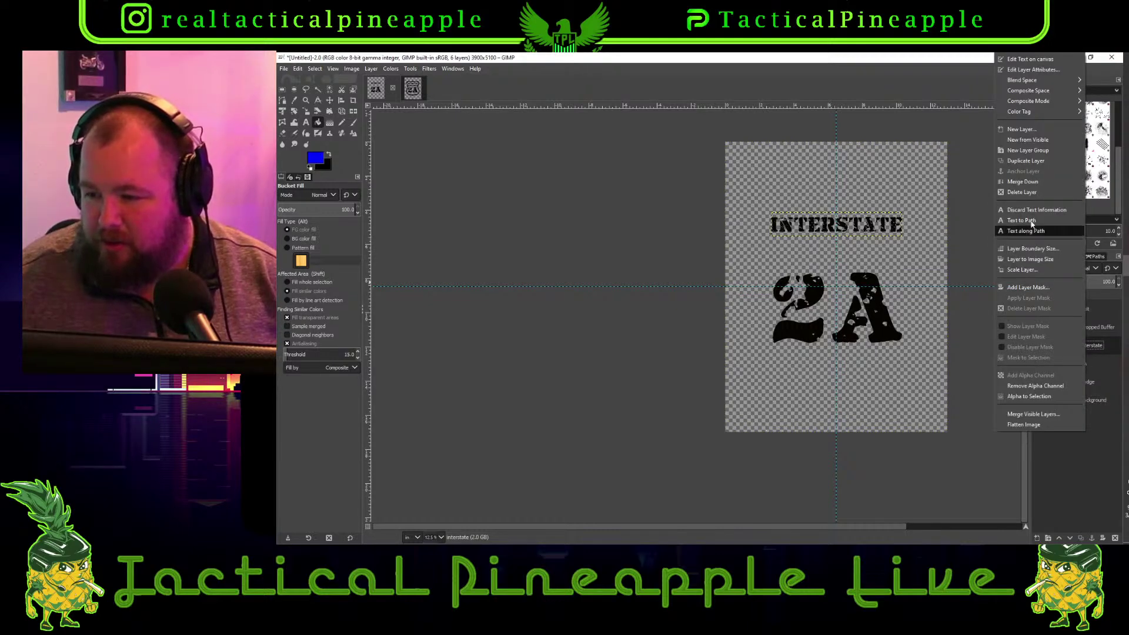
{"action": "left_click", "coordinate": [1023, 193]}
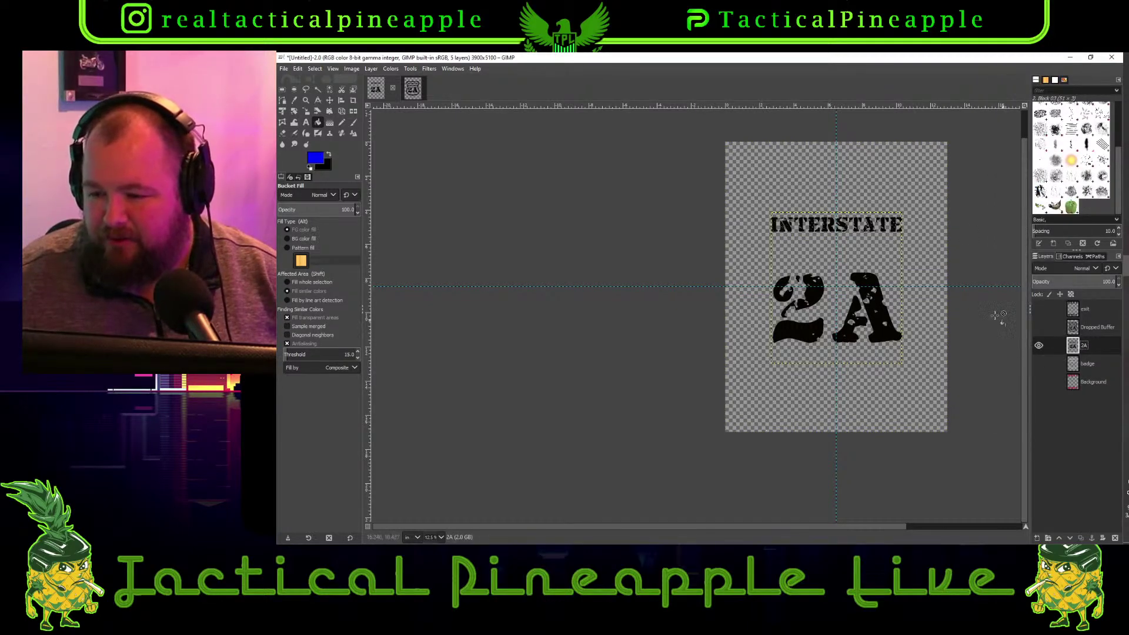
{"action": "left_click", "coordinate": [329, 91]}
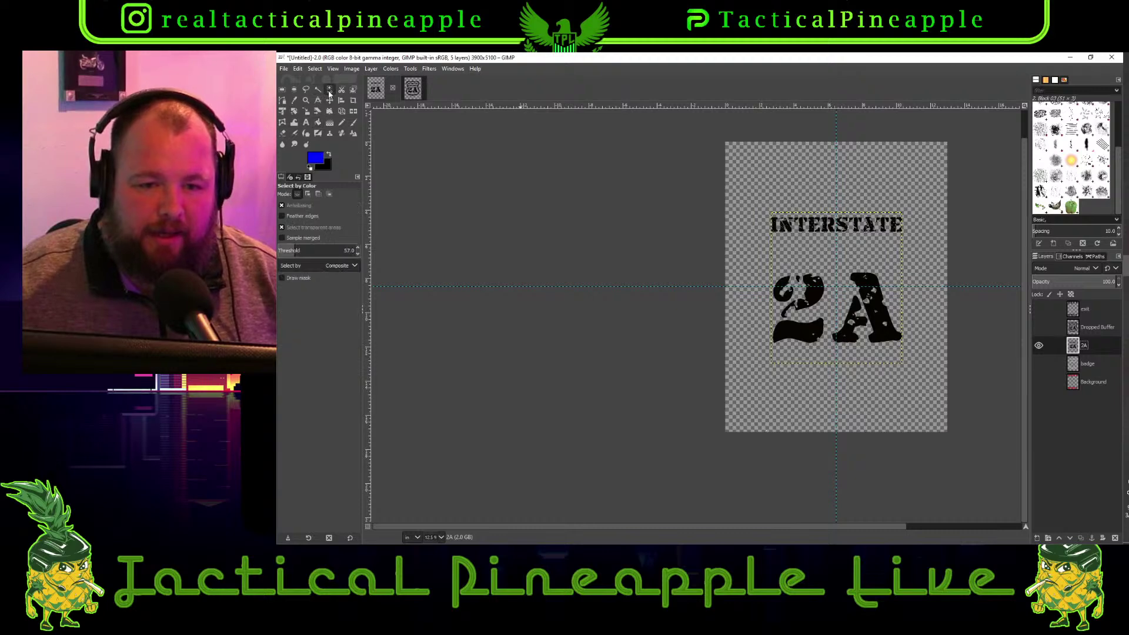
{"action": "left_click", "coordinate": [812, 295]}
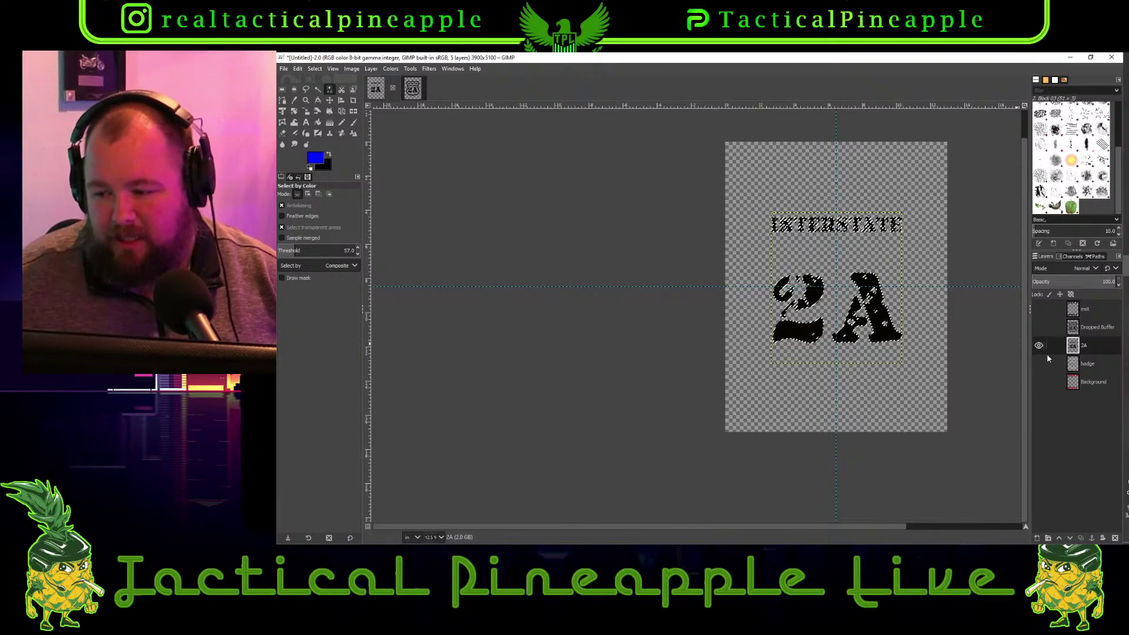
Fill the selected INTERSTATE and 2A lettering with blue on the Background layer and hide the 2A layer
{"action": "left_click", "coordinate": [1038, 384]}
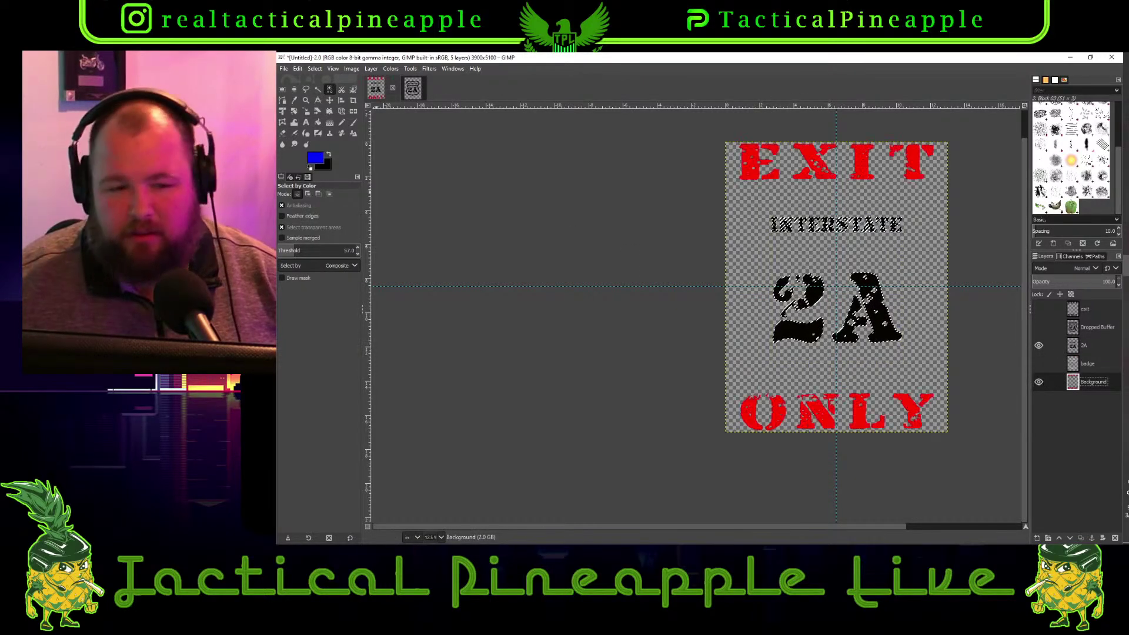
{"action": "left_click", "coordinate": [318, 122]}
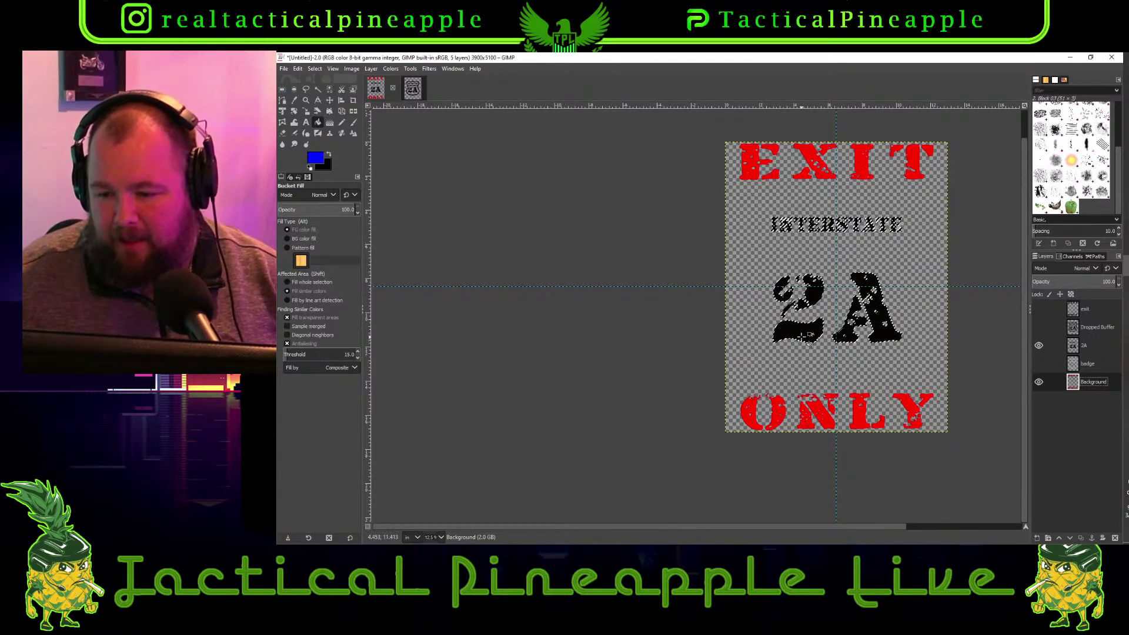
{"action": "left_click", "coordinate": [1038, 345]}
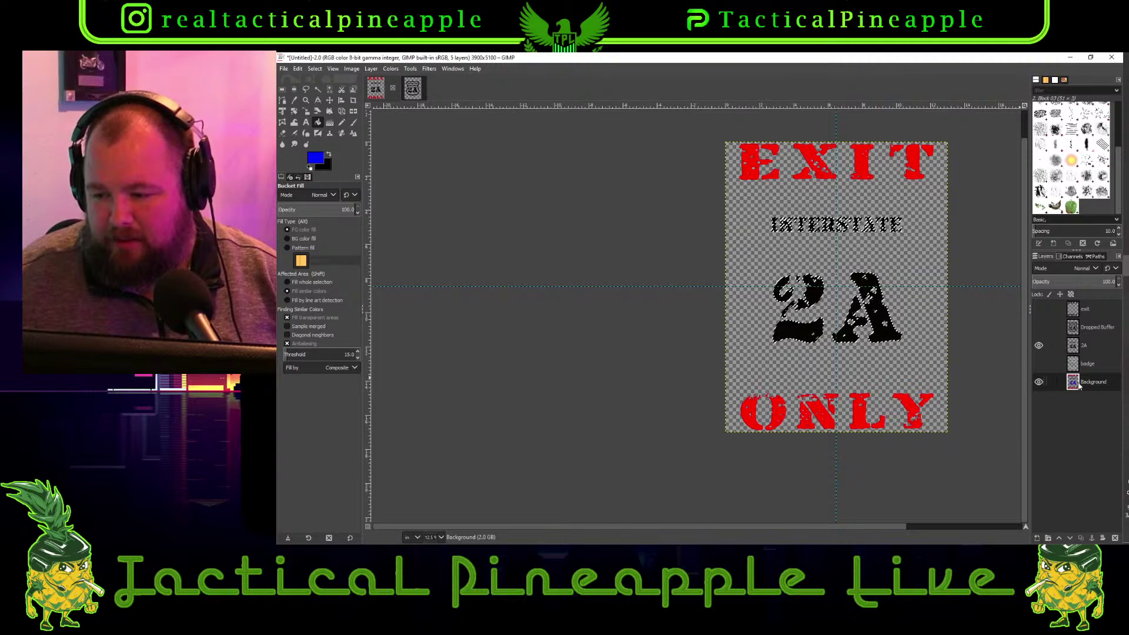
{"action": "left_click", "coordinate": [713, 283]}
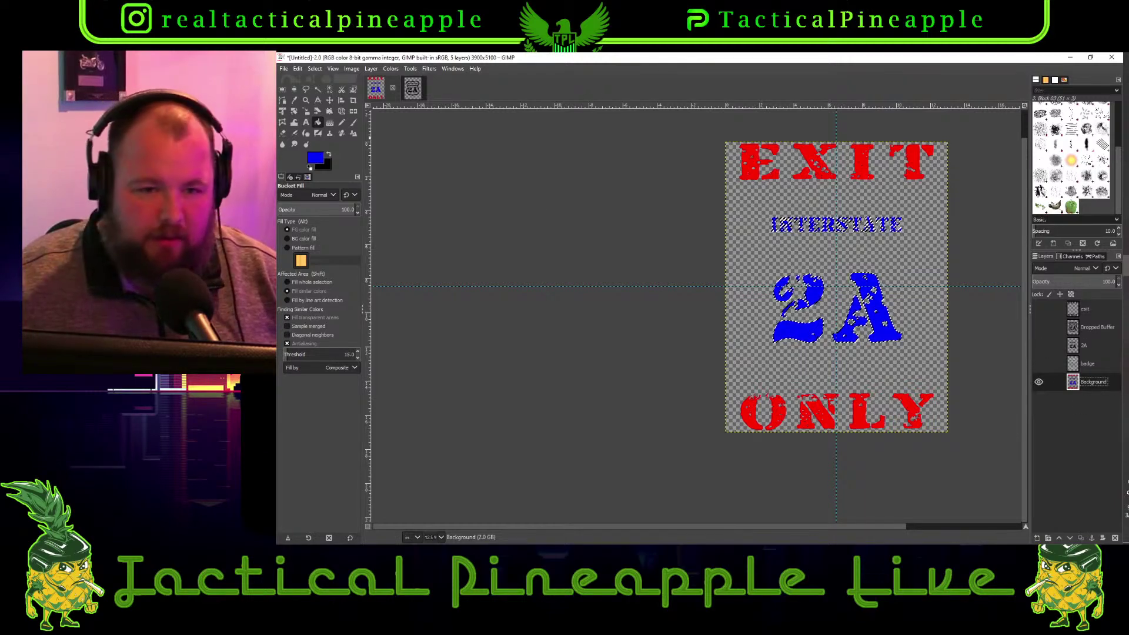
Clear the selection and show the badge layer in place of the Background layer
{"action": "left_click", "coordinate": [314, 68]}
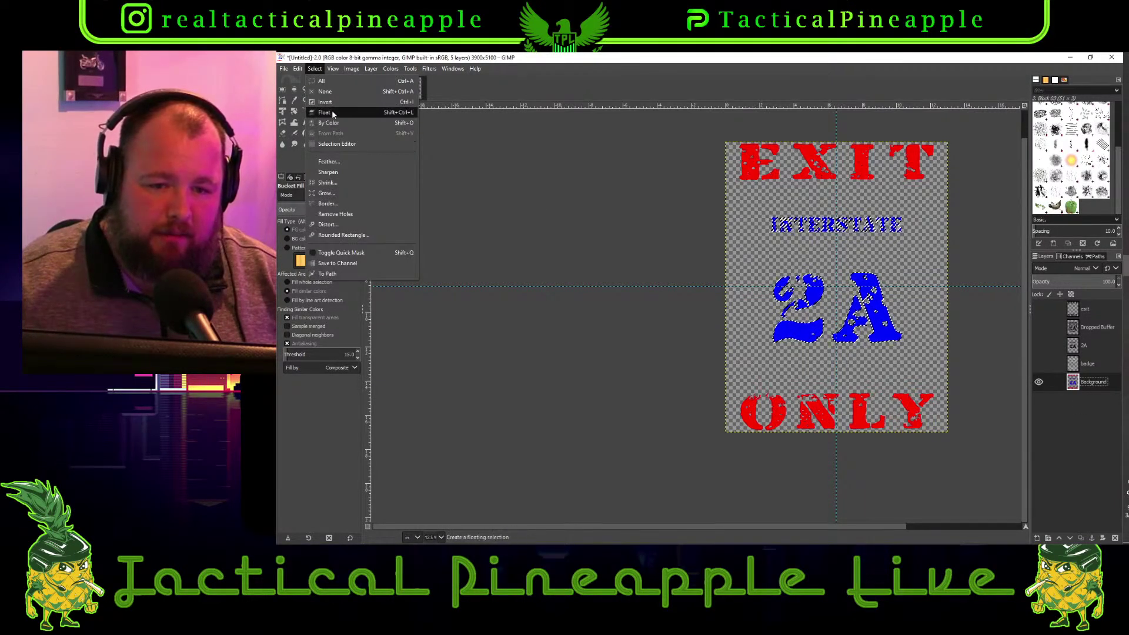
{"action": "left_click", "coordinate": [325, 91]}
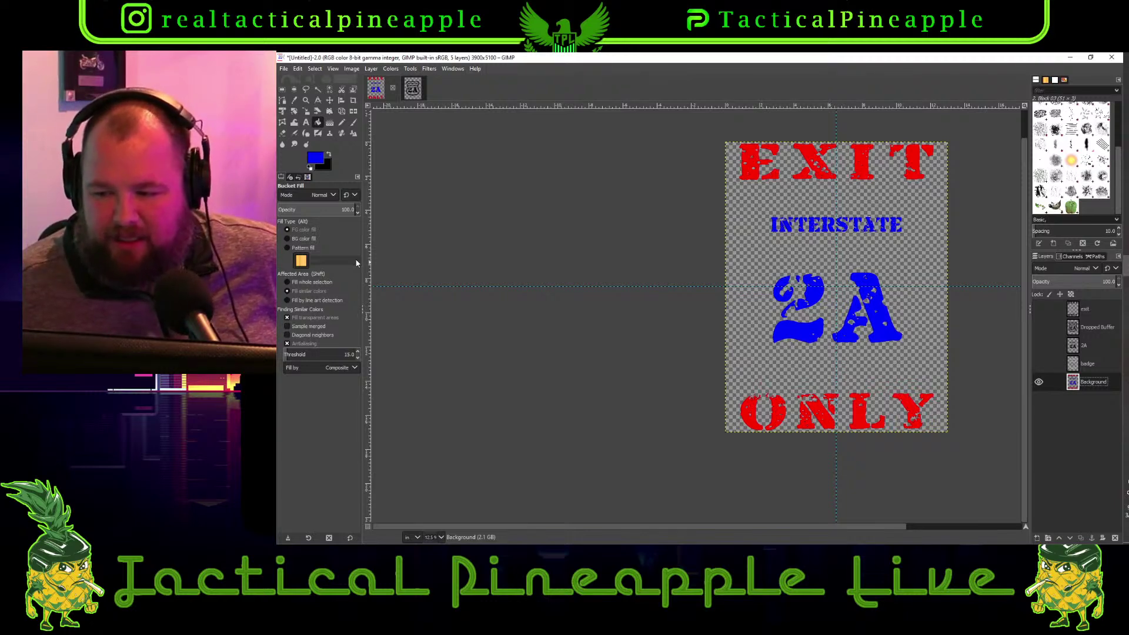
{"action": "left_click", "coordinate": [1039, 364]}
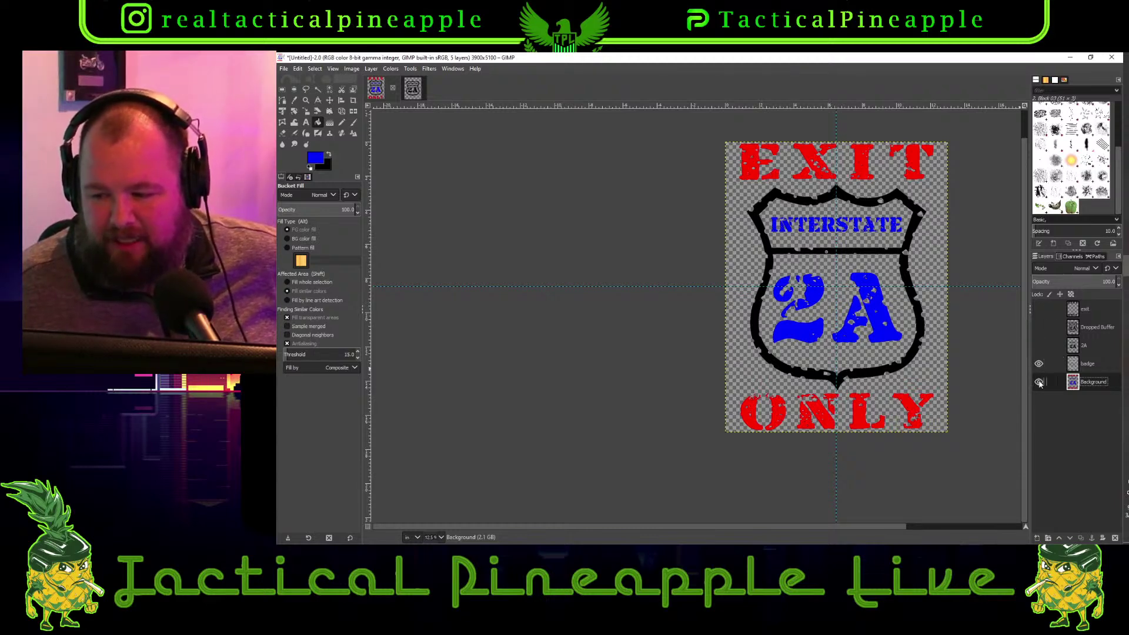
{"action": "left_click", "coordinate": [1038, 382]}
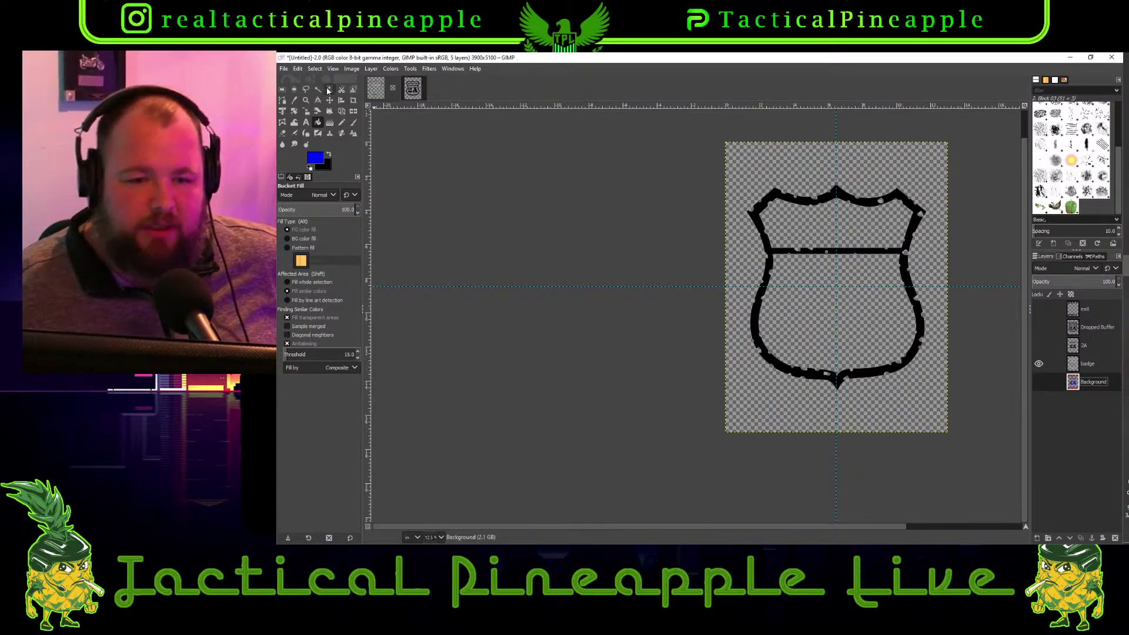
Set the foreground color to white and select the black shield outline by color on the badge layer
{"action": "left_click", "coordinate": [309, 167]}
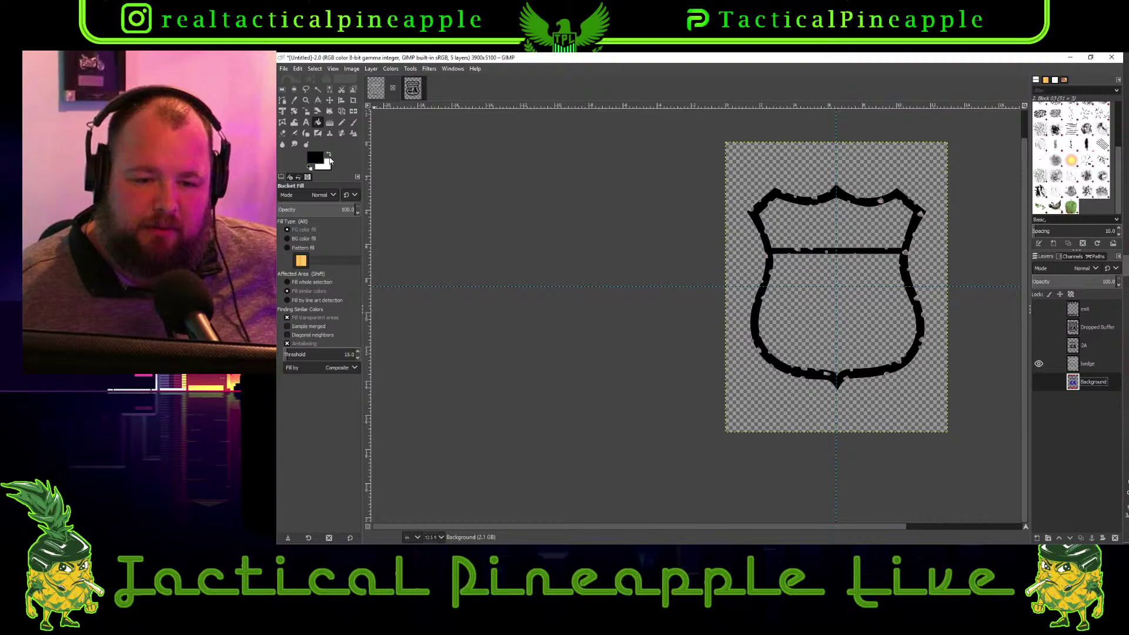
{"action": "left_click", "coordinate": [328, 155]}
{"action": "left_click", "coordinate": [330, 89]}
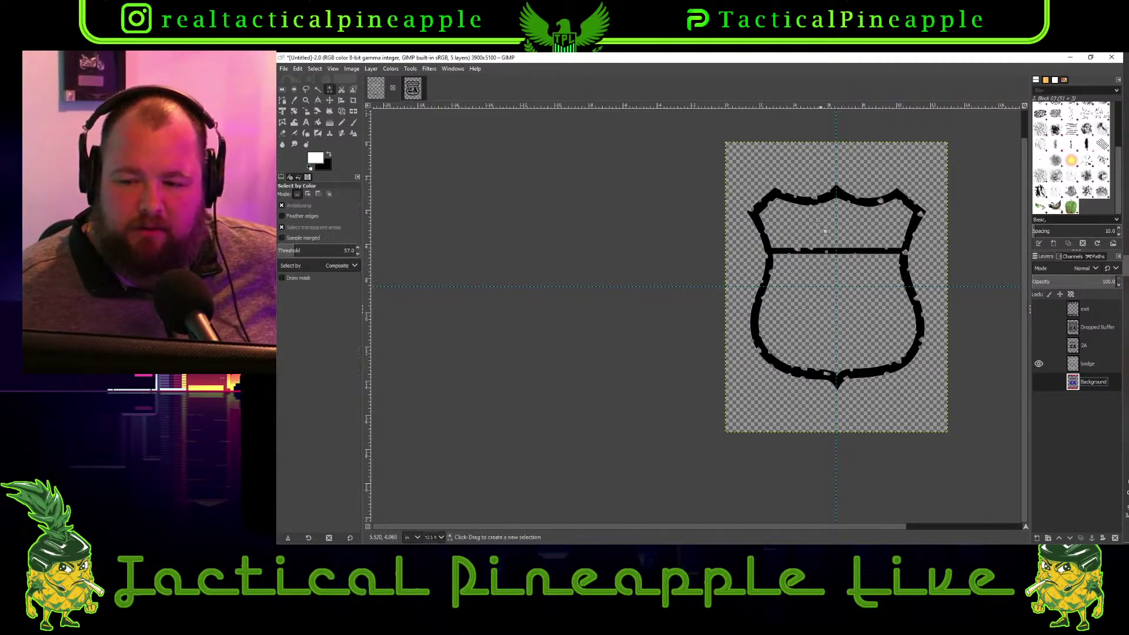
{"action": "left_click", "coordinate": [780, 196]}
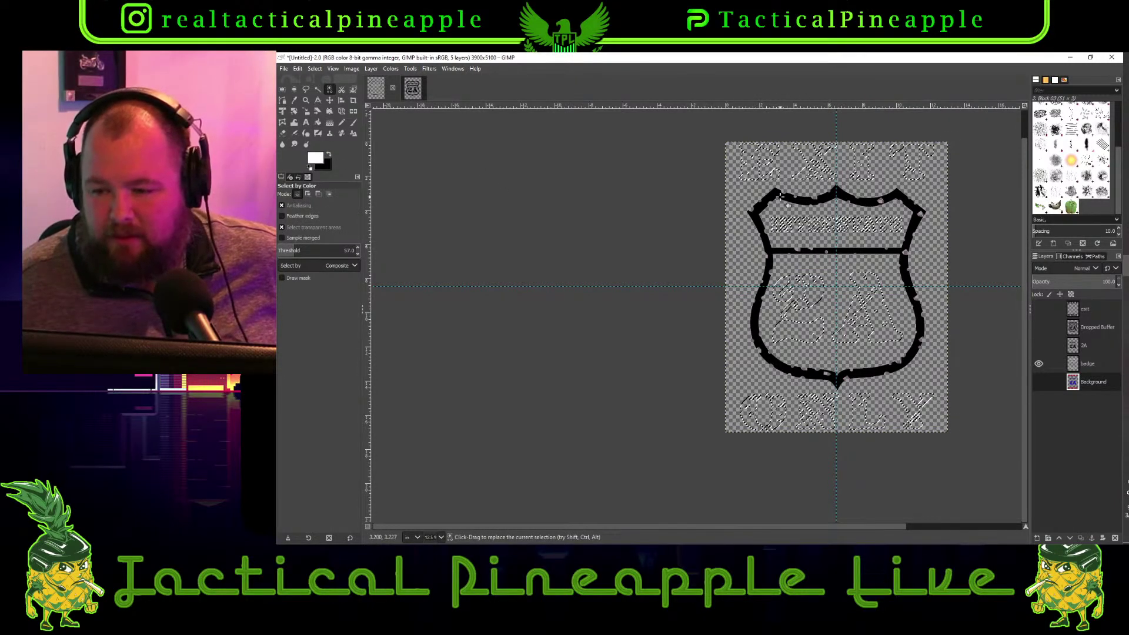
{"action": "middle_click", "coordinate": [820, 202], "text": "alt"}
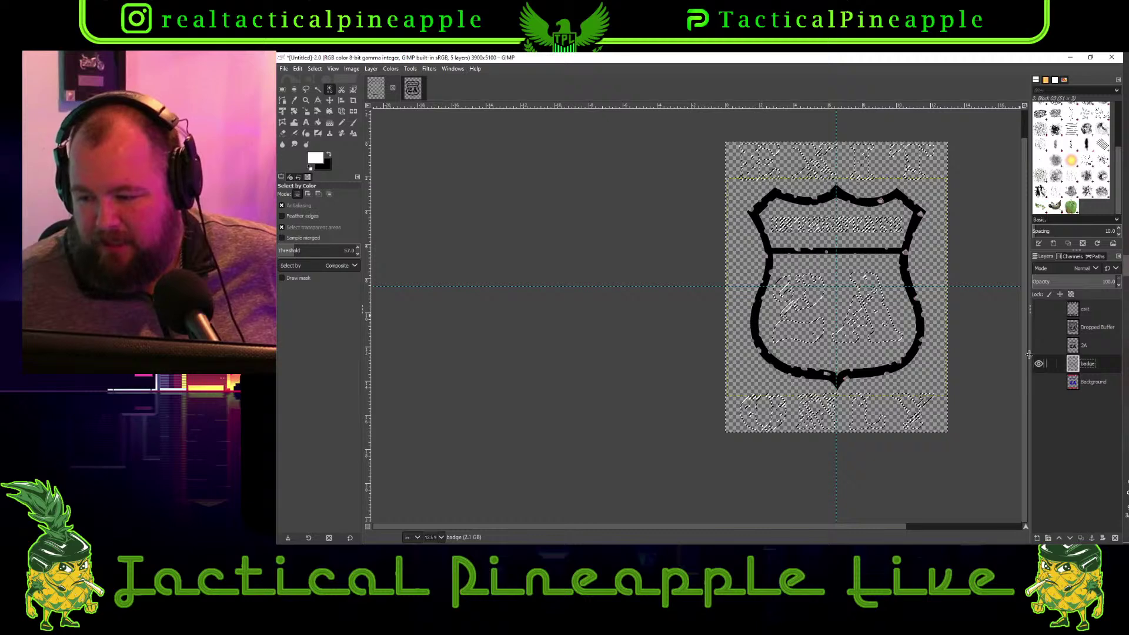
{"action": "left_click", "coordinate": [820, 203]}
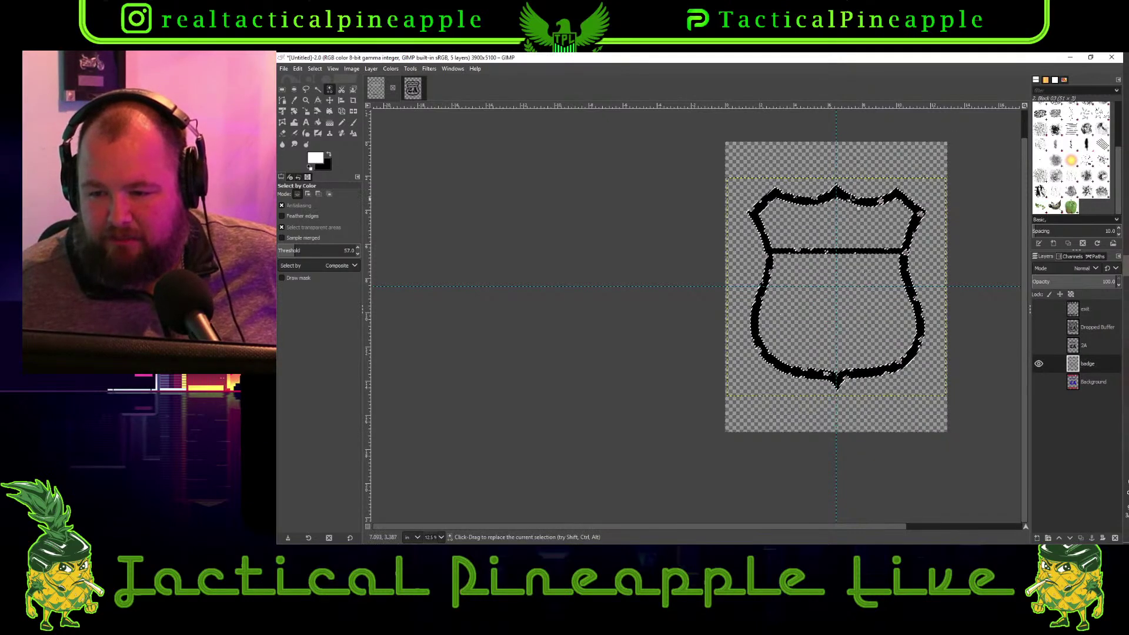
Show the Background layer, fill the selected shield outline with white on it, and hide the badge layer
{"action": "left_click", "coordinate": [1075, 383]}
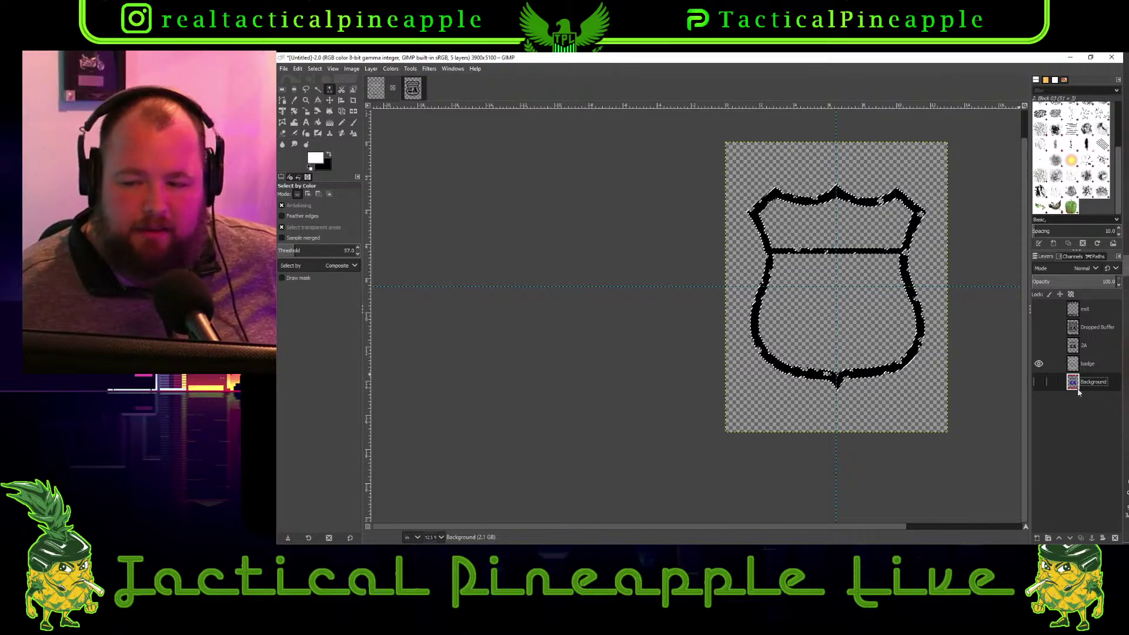
{"action": "left_click", "coordinate": [1039, 382]}
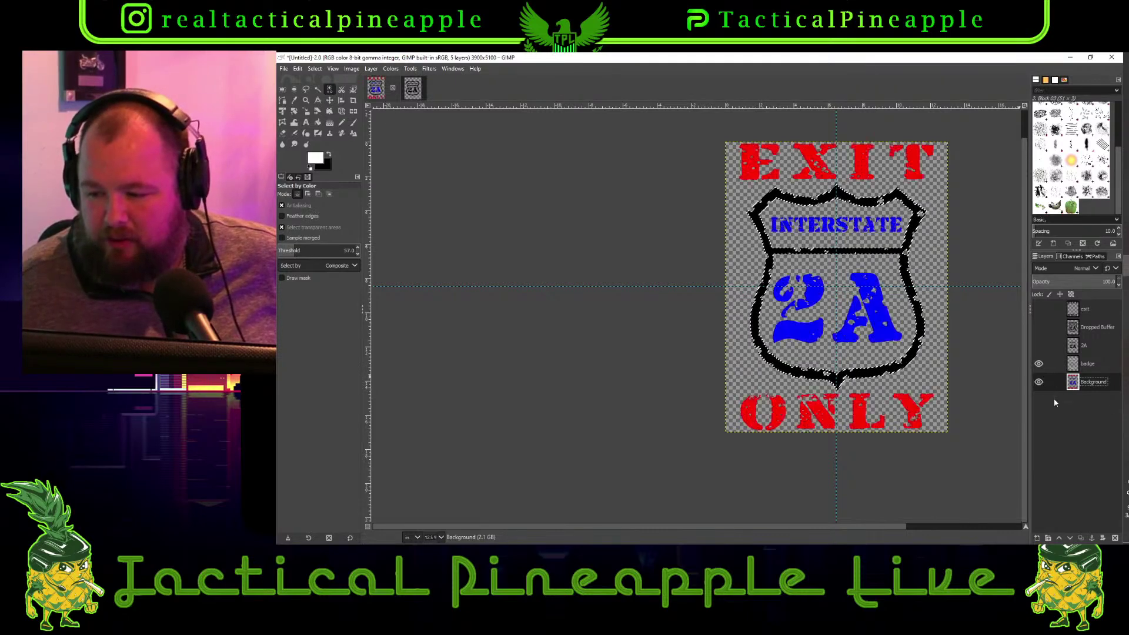
{"action": "left_click", "coordinate": [318, 123]}
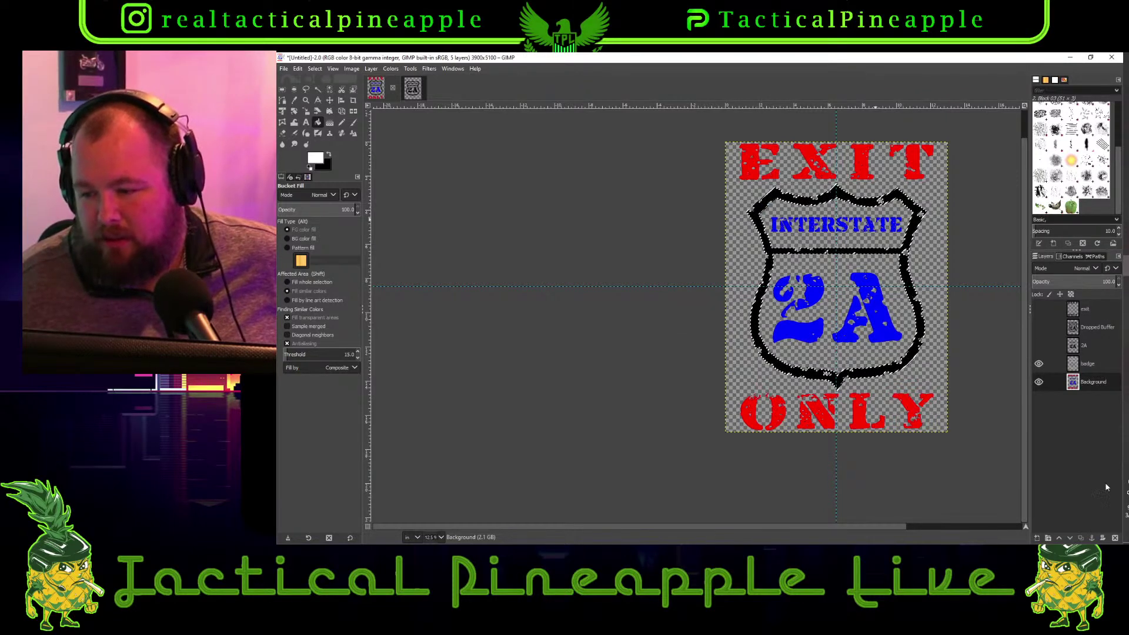
{"action": "left_click", "coordinate": [1039, 363]}
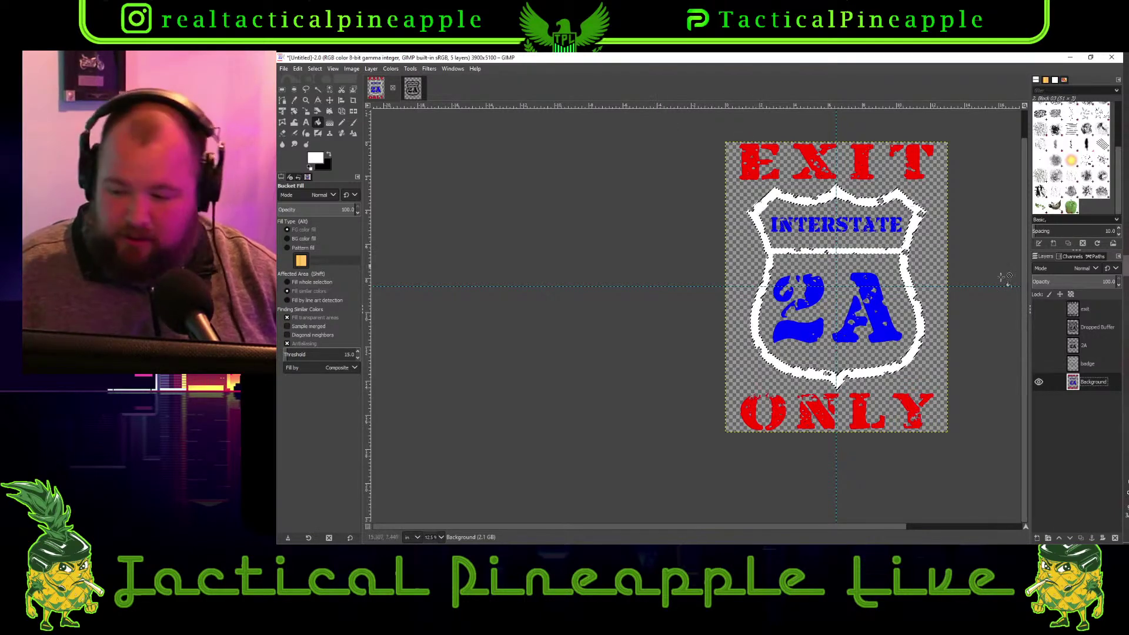
Add a new layer filled with the black background color, place it beneath the Background layer, and clear the selection
{"action": "right_click", "coordinate": [1088, 426]}
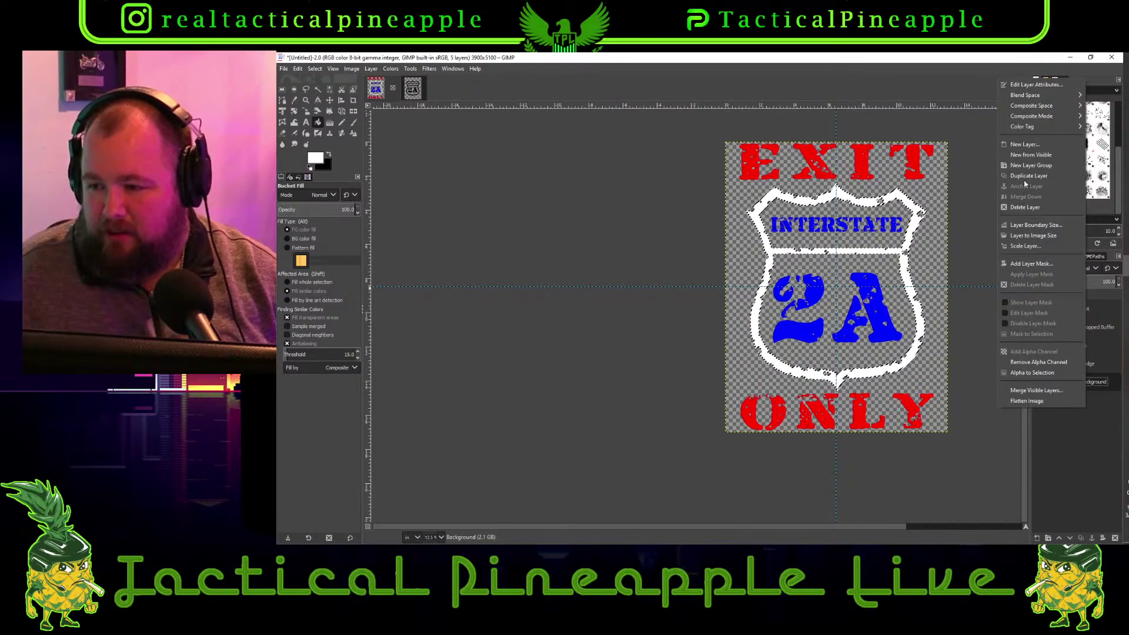
{"action": "left_click", "coordinate": [1029, 145]}
{"action": "left_click", "coordinate": [1003, 263]}
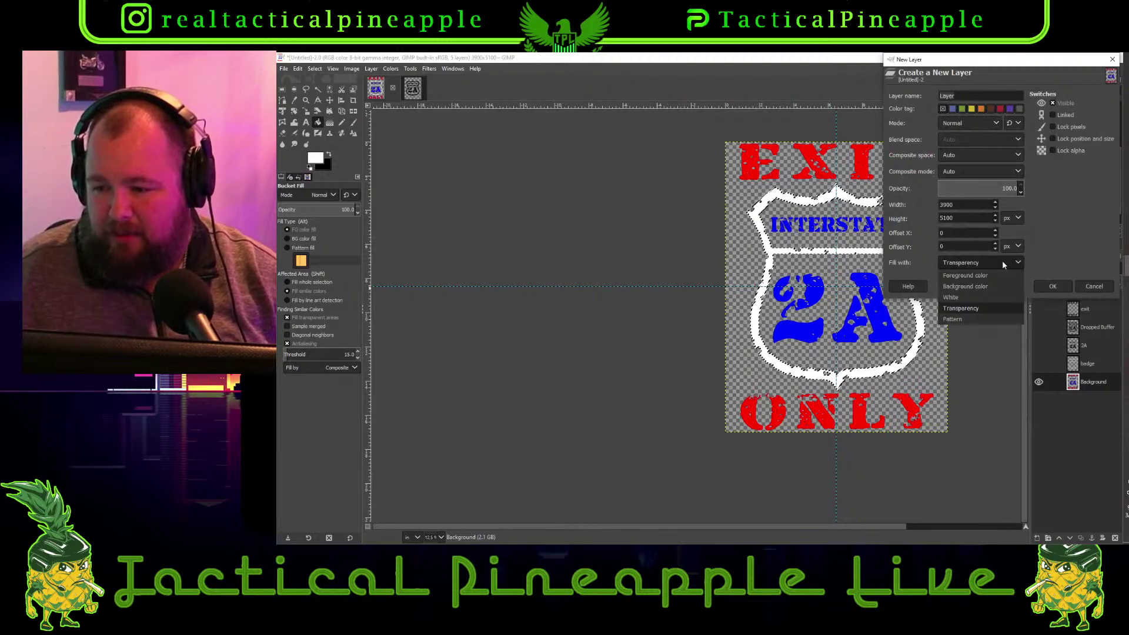
{"action": "left_click", "coordinate": [964, 286]}
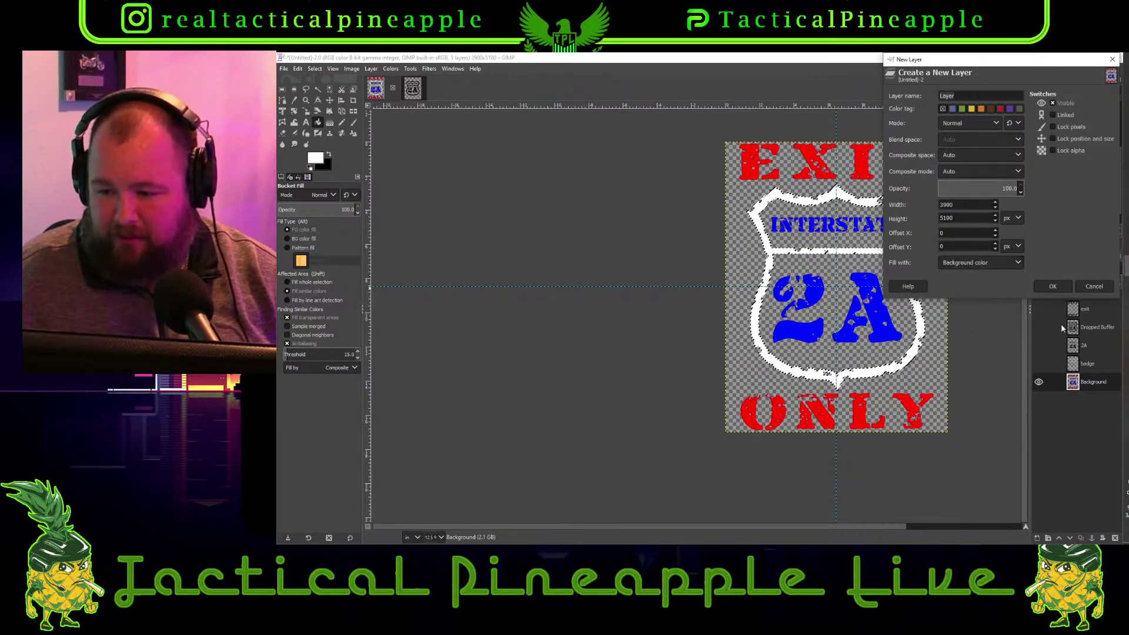
{"action": "left_click", "coordinate": [1052, 286]}
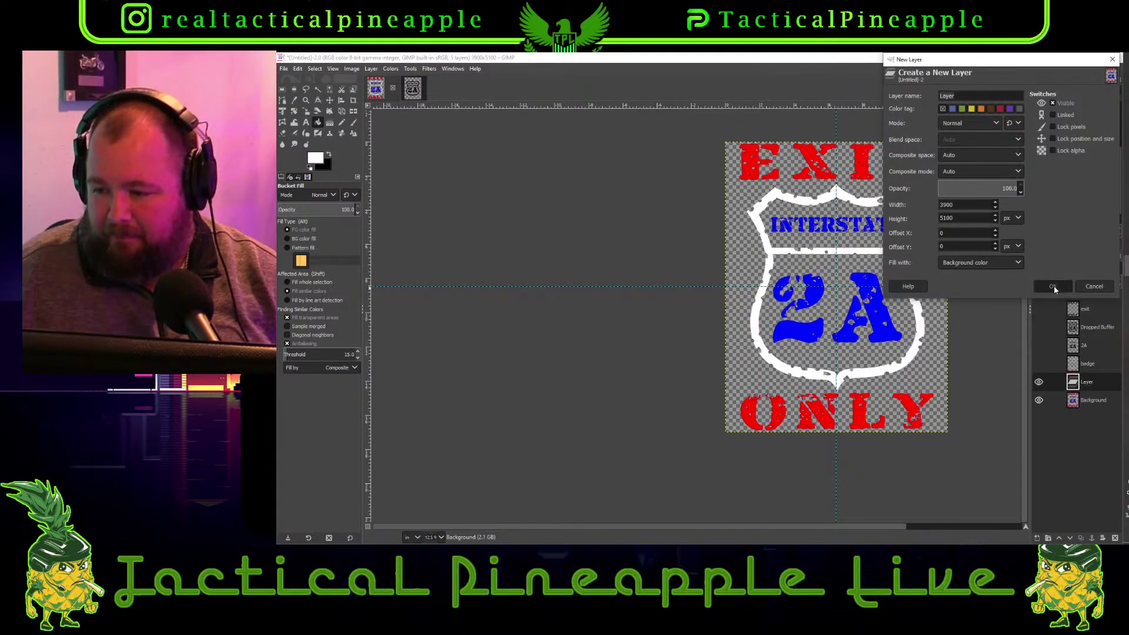
{"action": "left_click_drag", "start_coordinate": [1066, 387], "coordinate": [1084, 409]}
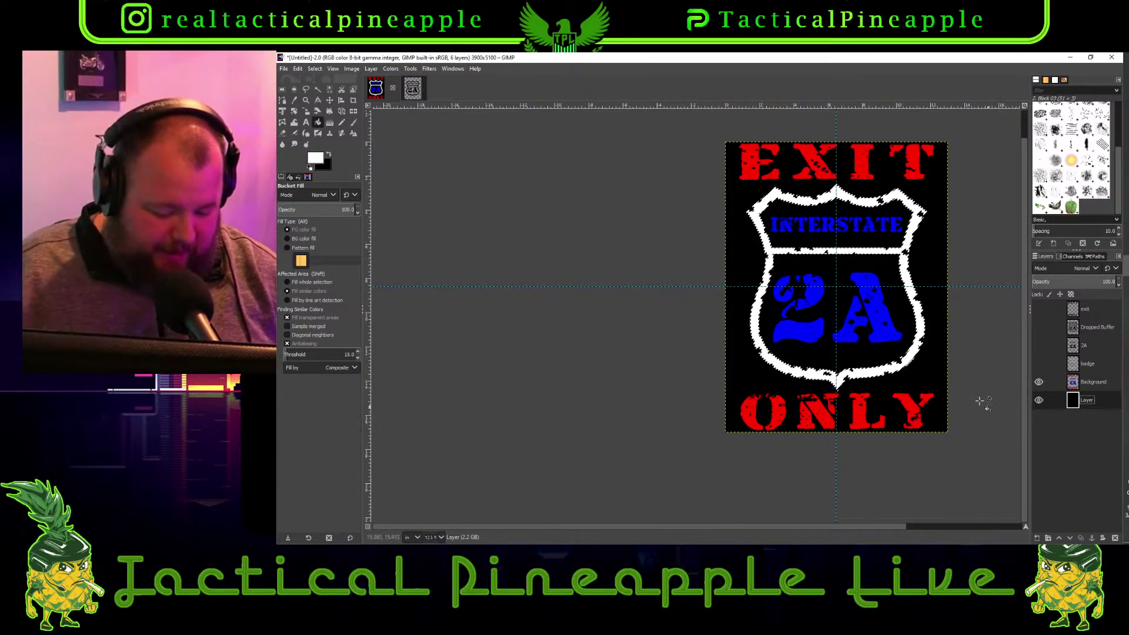
{"action": "left_click", "coordinate": [315, 69]}
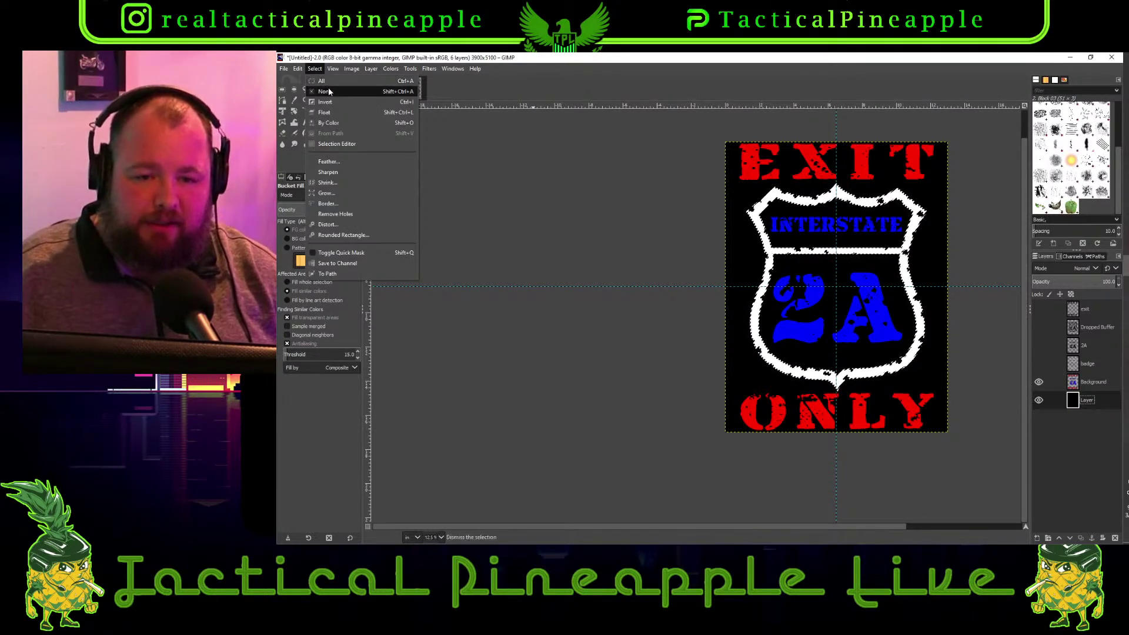
{"action": "left_click", "coordinate": [328, 87]}
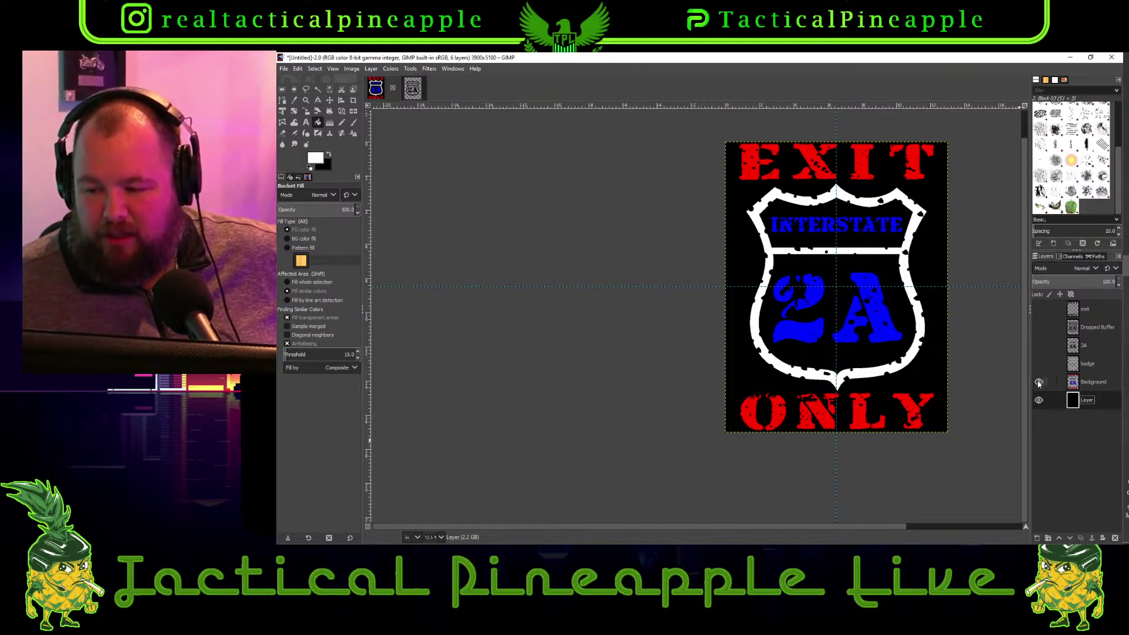
Make the Background layer active and set the foreground color to darker red d30000
{"action": "left_click", "coordinate": [1073, 383]}
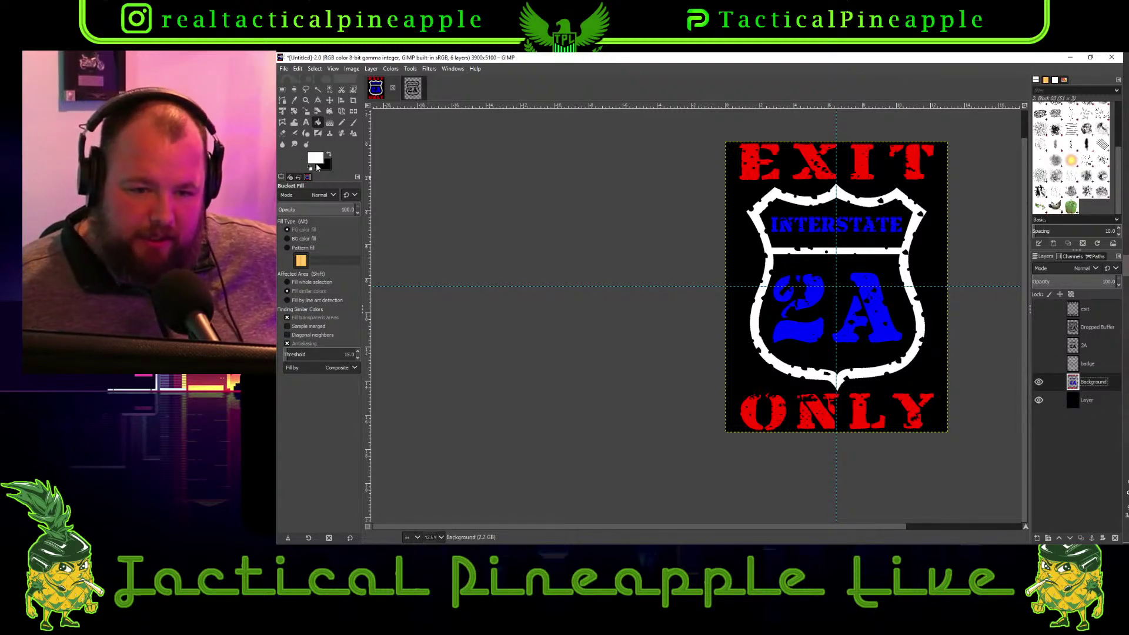
{"action": "left_click", "coordinate": [316, 159]}
{"action": "left_click_drag", "start_coordinate": [347, 141], "coordinate": [361, 147]}
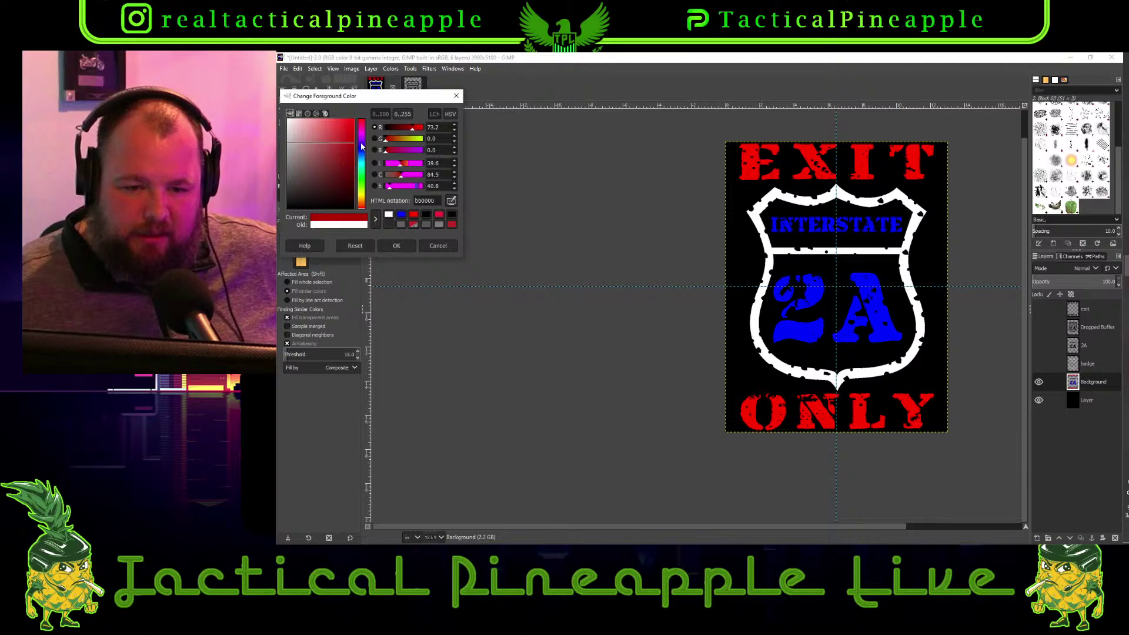
{"action": "left_click", "coordinate": [397, 245]}
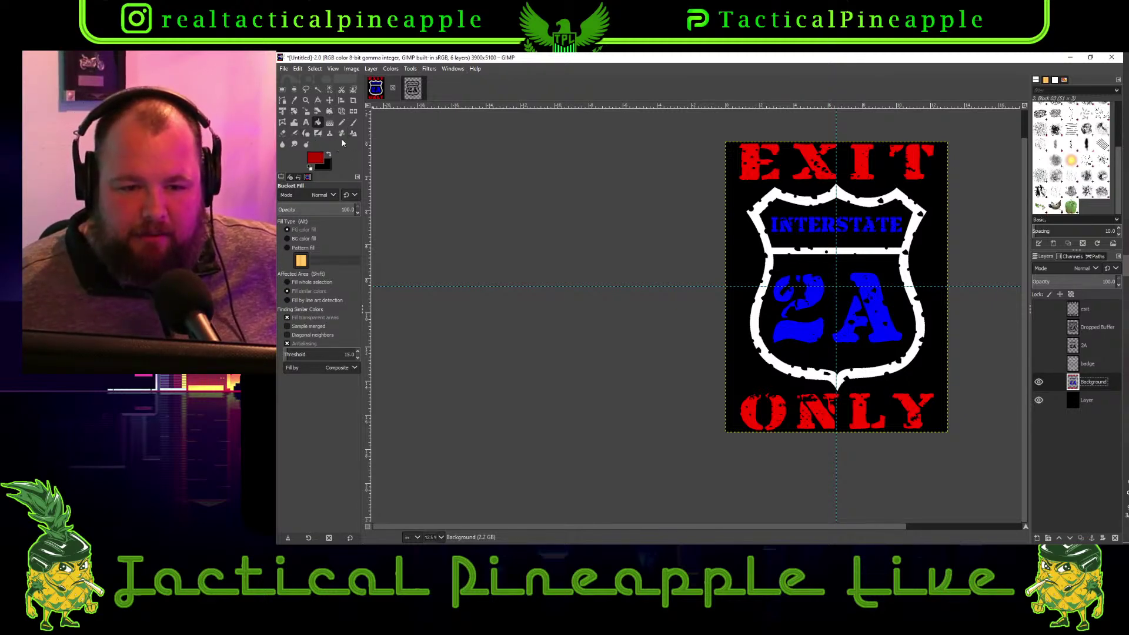
{"action": "left_click", "coordinate": [316, 161]}
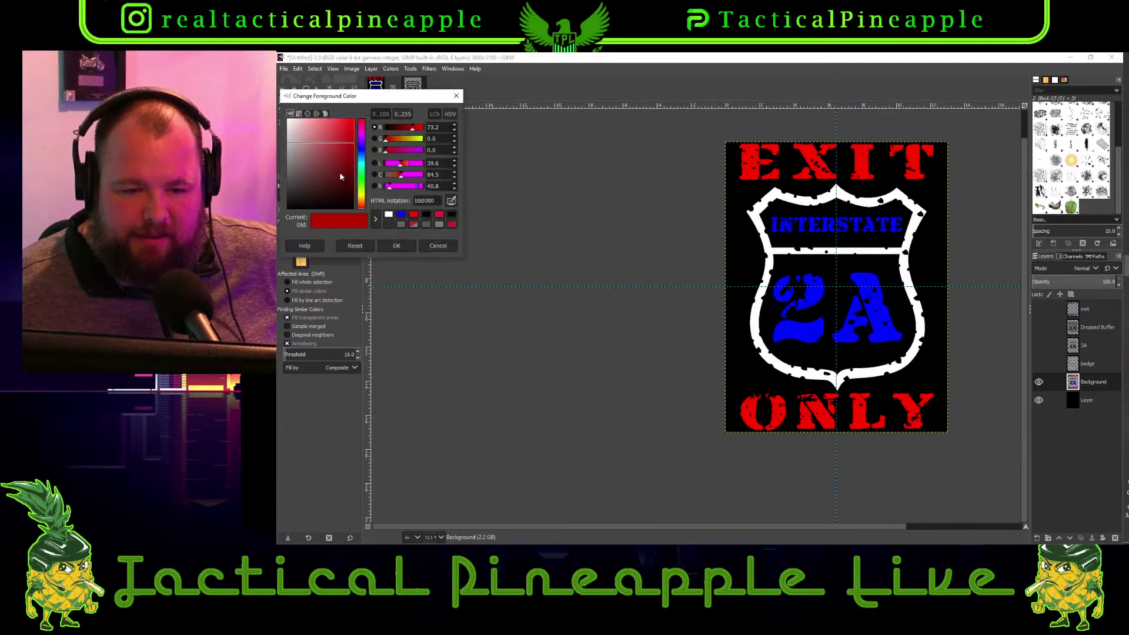
{"action": "mouse_move", "coordinate": [353, 146]}
{"action": "left_mouse_down"}
{"action": "mouse_move", "coordinate": [362, 136]}
{"action": "mouse_move", "coordinate": [361, 147]}
{"action": "left_mouse_up"}
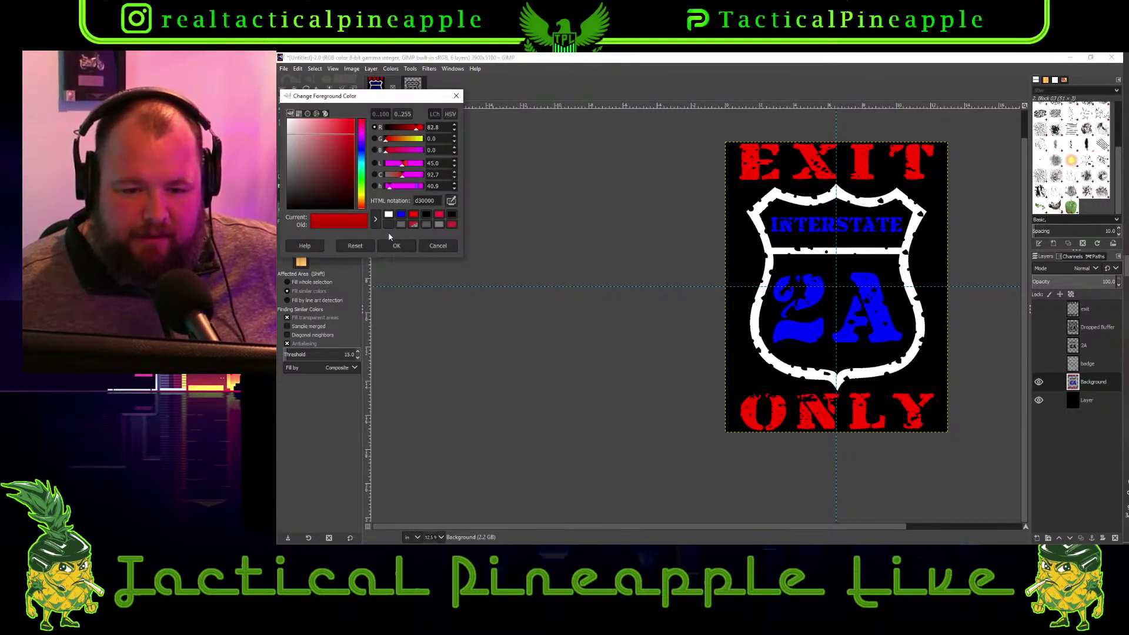
{"action": "left_click", "coordinate": [397, 245]}
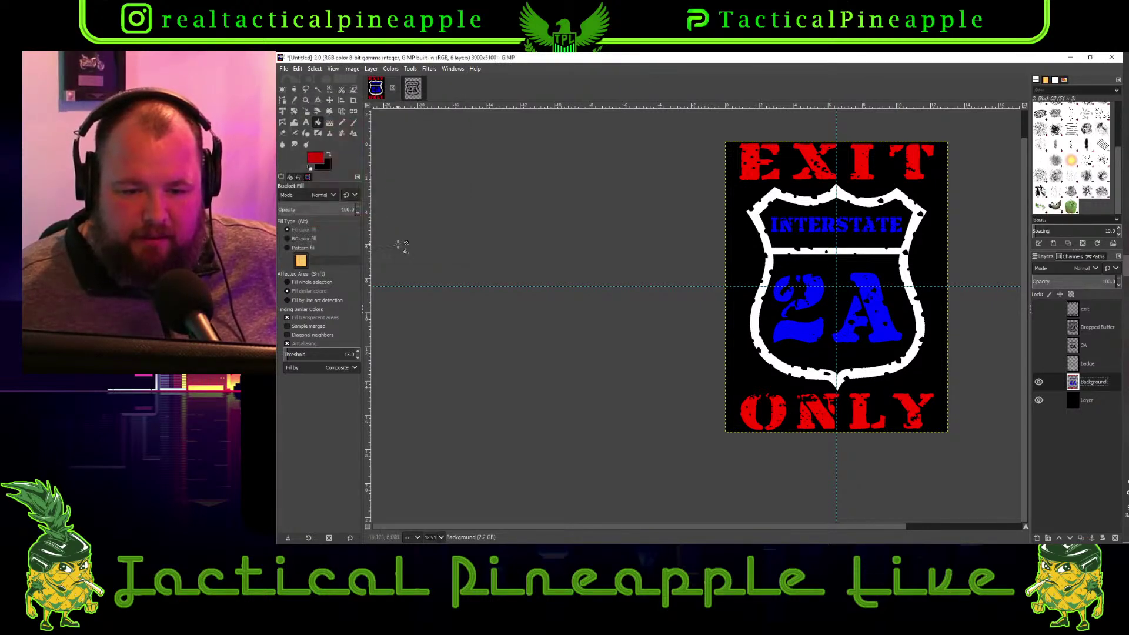
Select the red EXIT and ONLY lettering by color, fill it with the darker red foreground color, and clear the selection
{"action": "left_click", "coordinate": [330, 88]}
{"action": "left_click", "coordinate": [764, 161]}
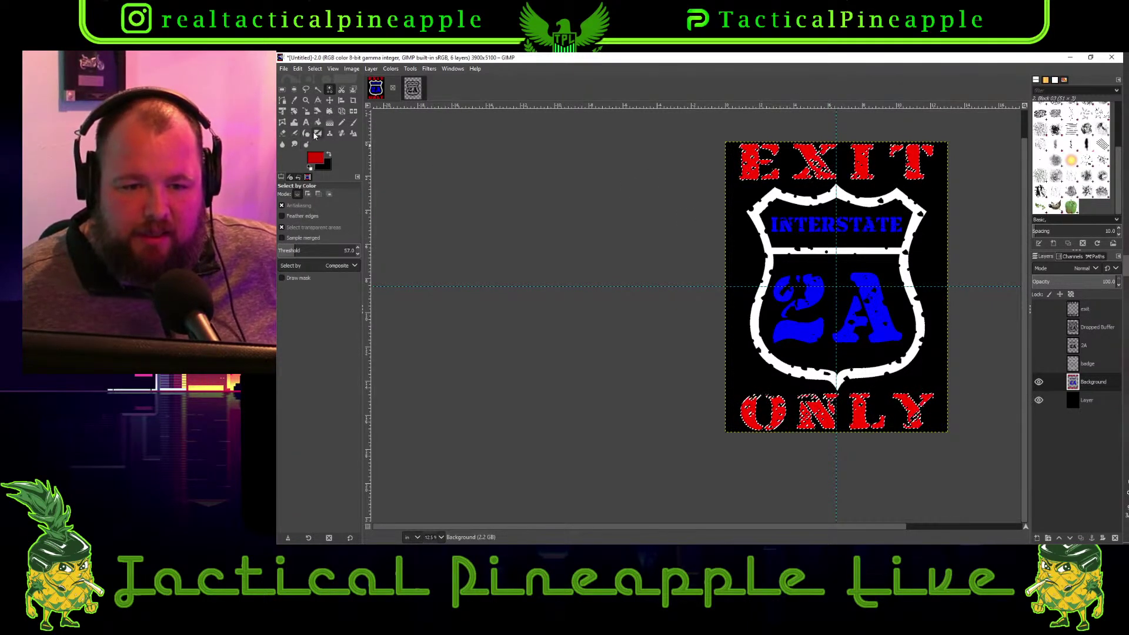
{"action": "left_click", "coordinate": [298, 70]}
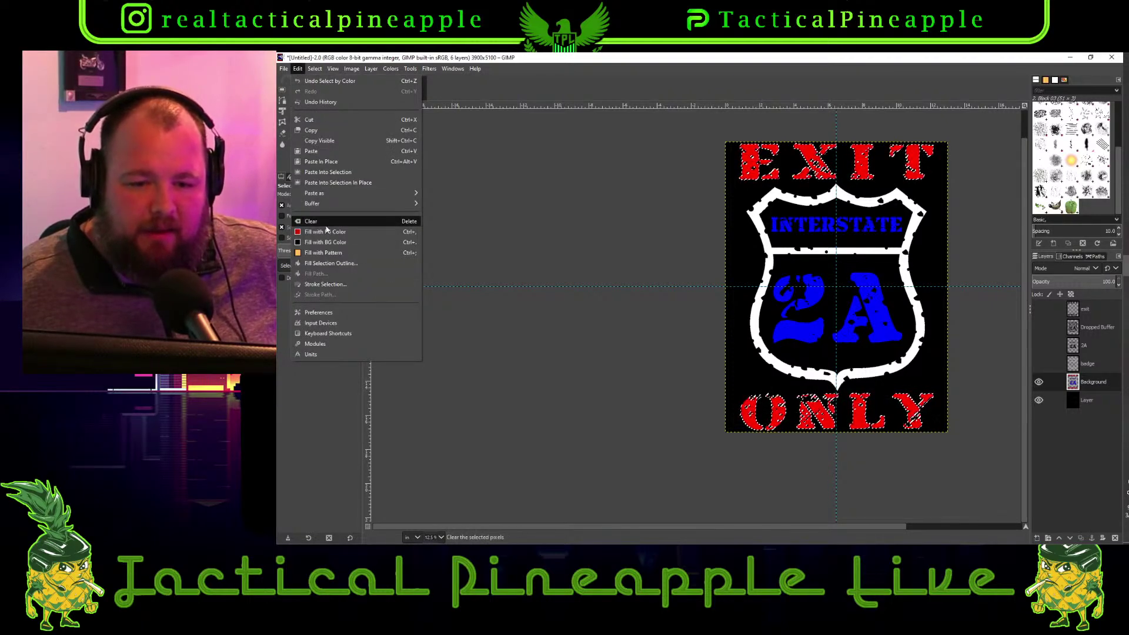
{"action": "left_click", "coordinate": [325, 232]}
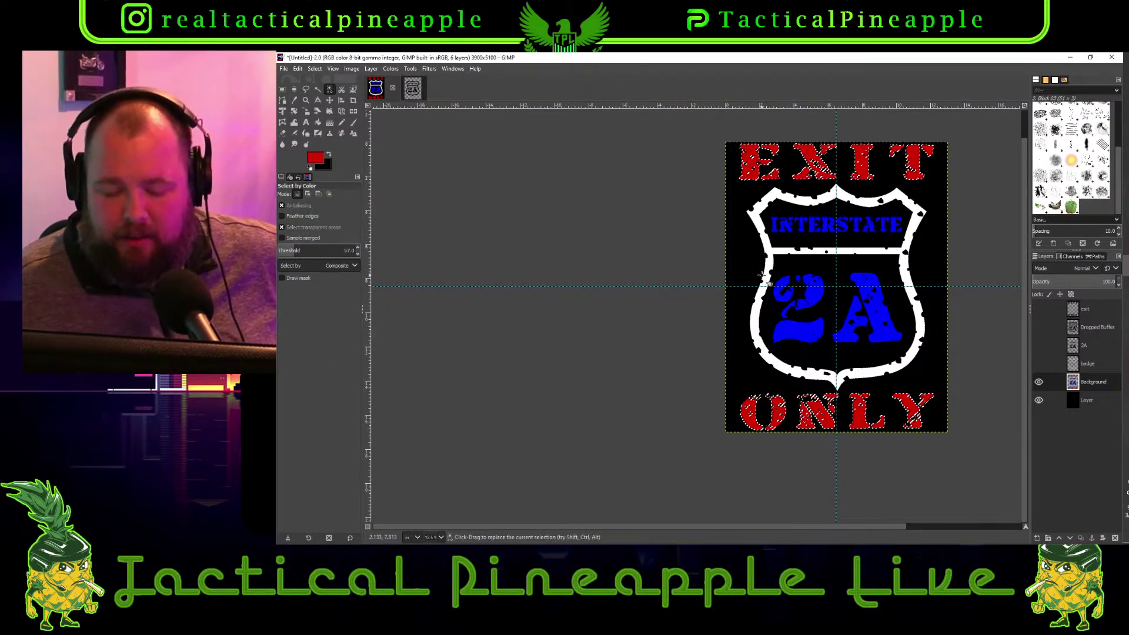
{"action": "left_click", "coordinate": [323, 68]}
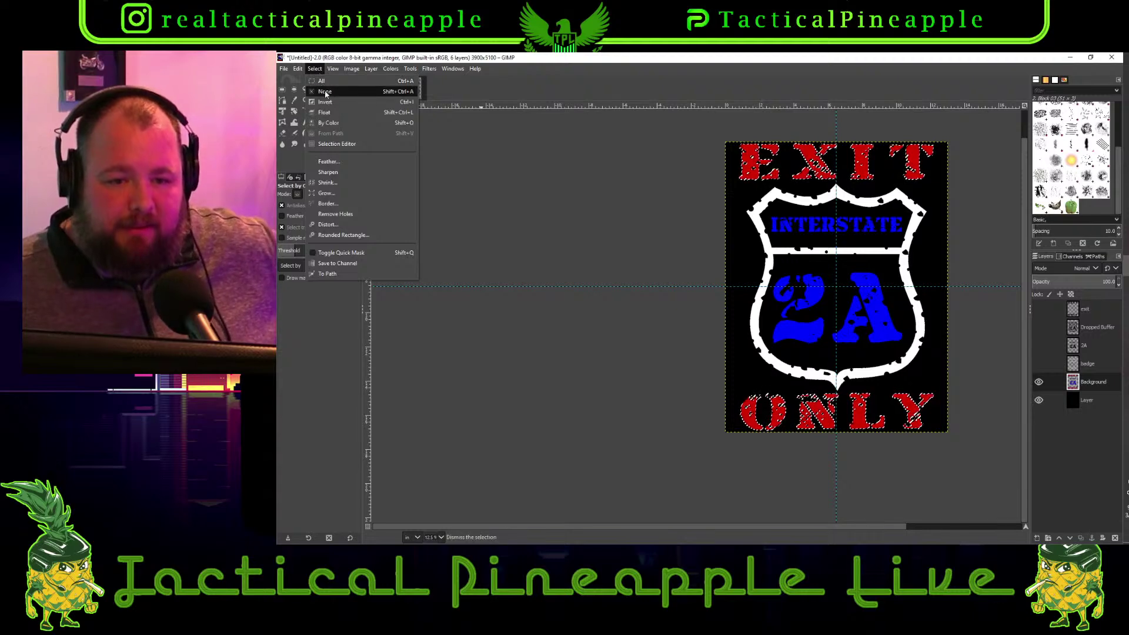
{"action": "left_click", "coordinate": [329, 93]}
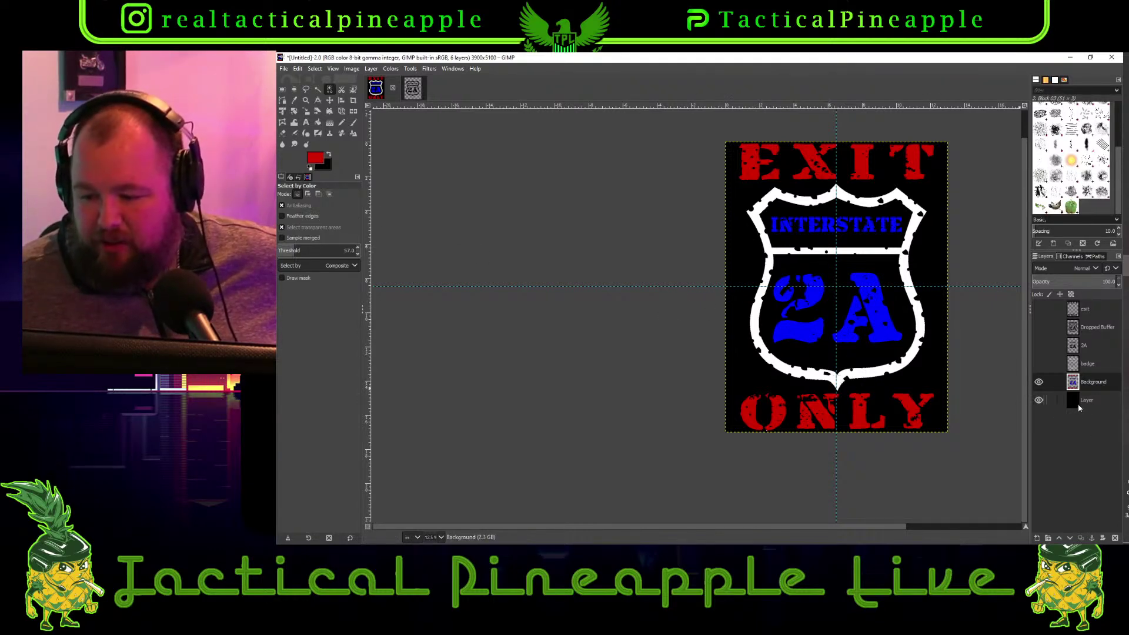
Hide the black layer beneath the artwork and keep the Background layer active
{"action": "left_click", "coordinate": [1038, 400]}
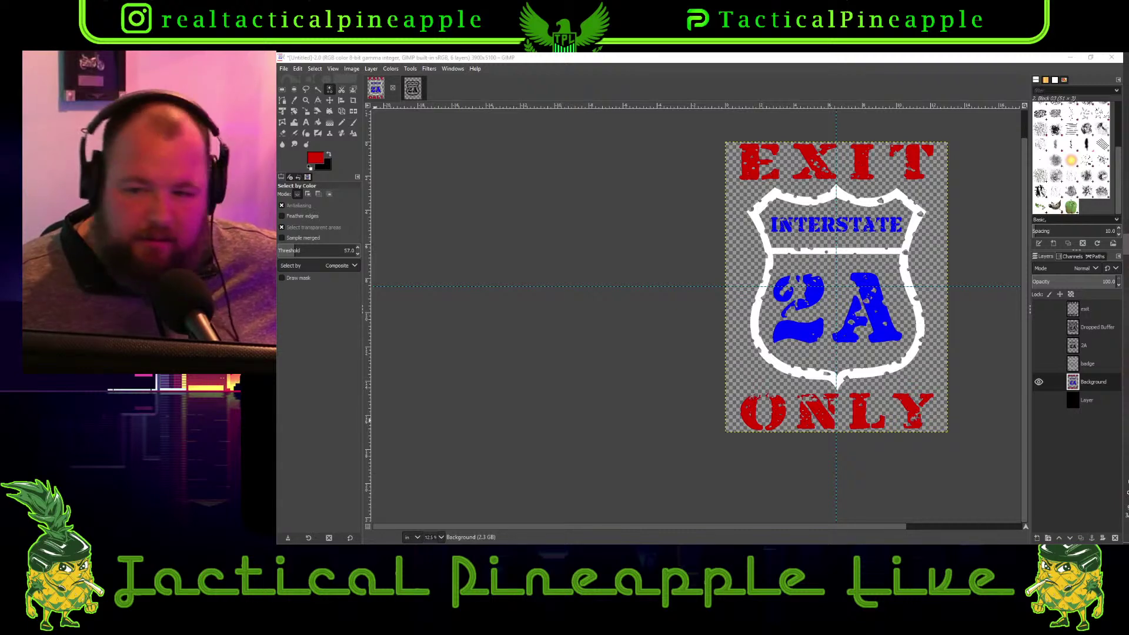
{"action": "mouse_move", "coordinate": [1126, 180]}
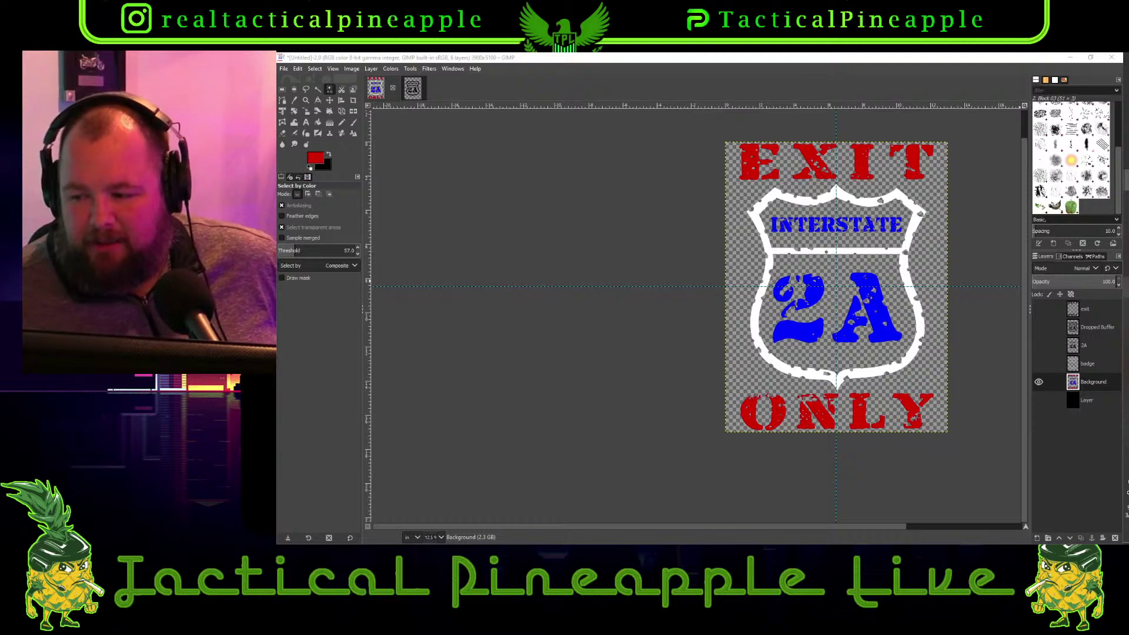
{"action": "left_click", "coordinate": [1093, 381]}
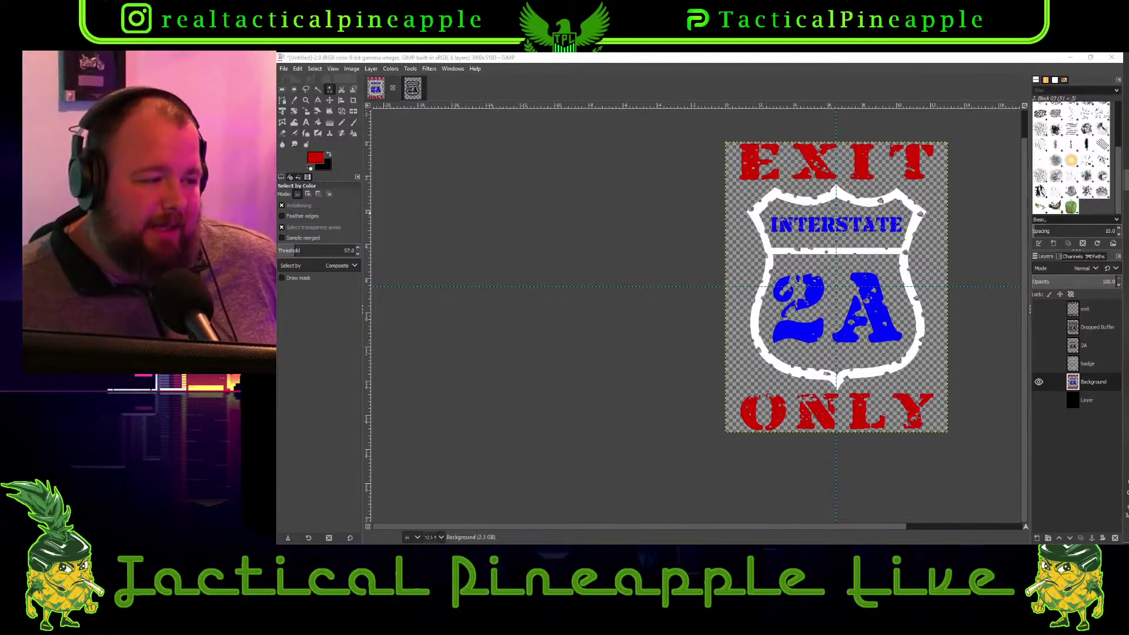
{"action": "mouse_move", "coordinate": [1118, 171]}
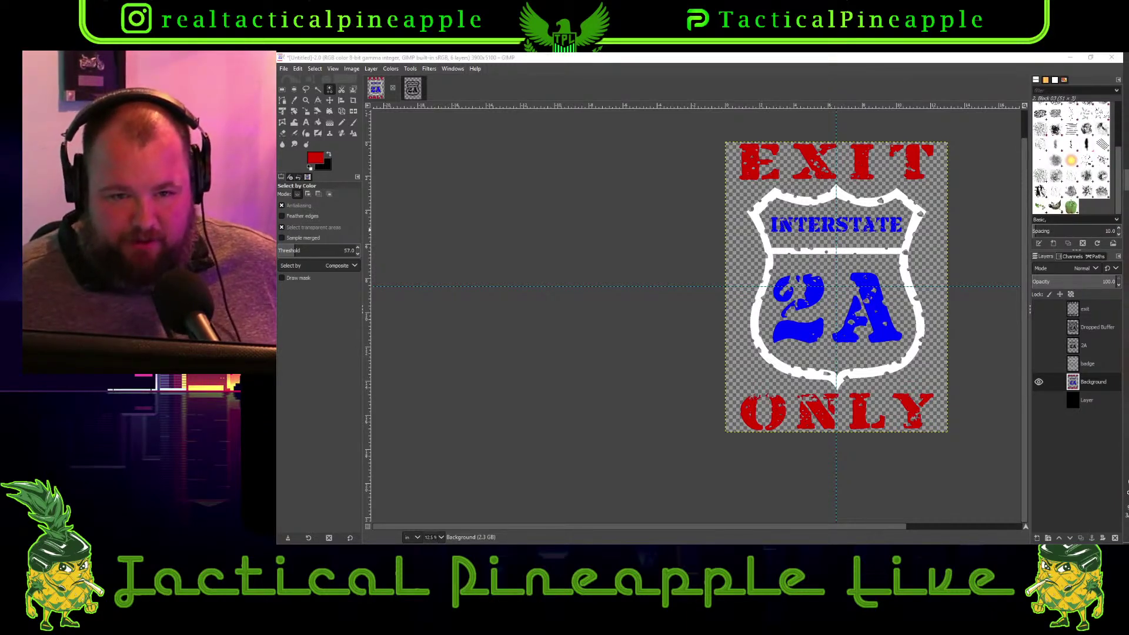
{"action": "left_click", "coordinate": [697, 57]}
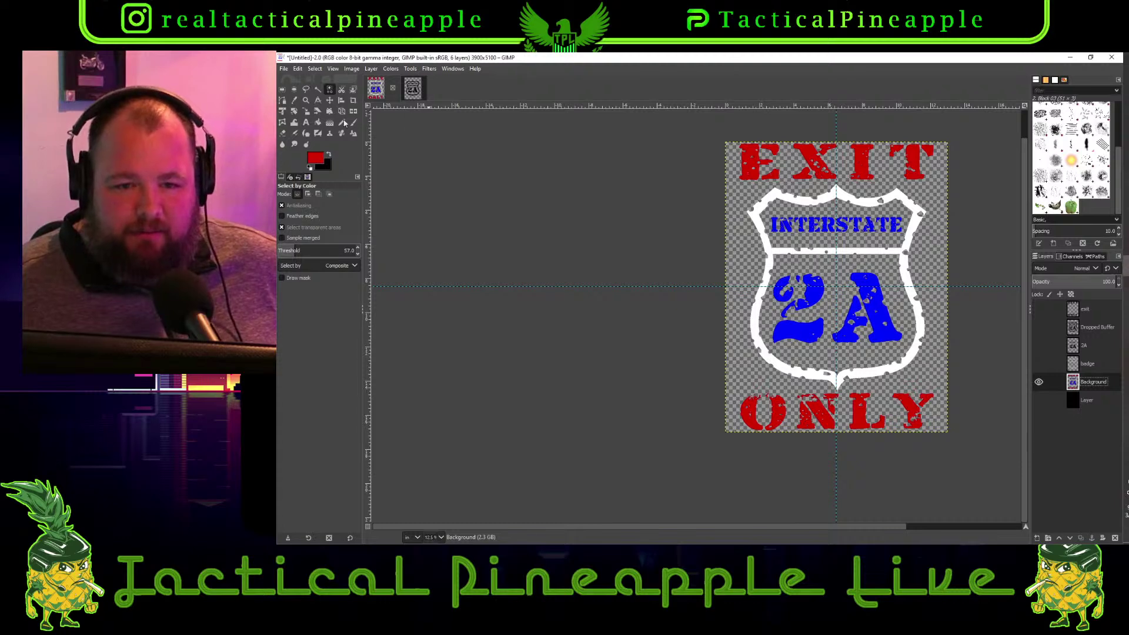
Save the project in the Documents folder as "EXIT 2A - create with me.xcf"
{"action": "left_click", "coordinate": [283, 68]}
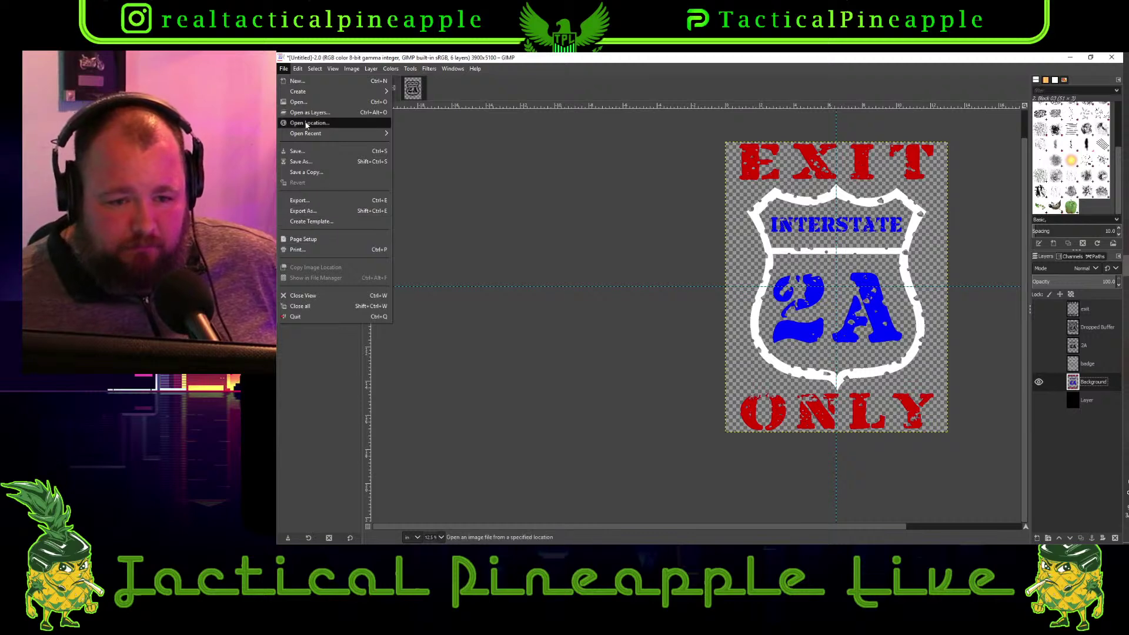
{"action": "left_click", "coordinate": [310, 154]}
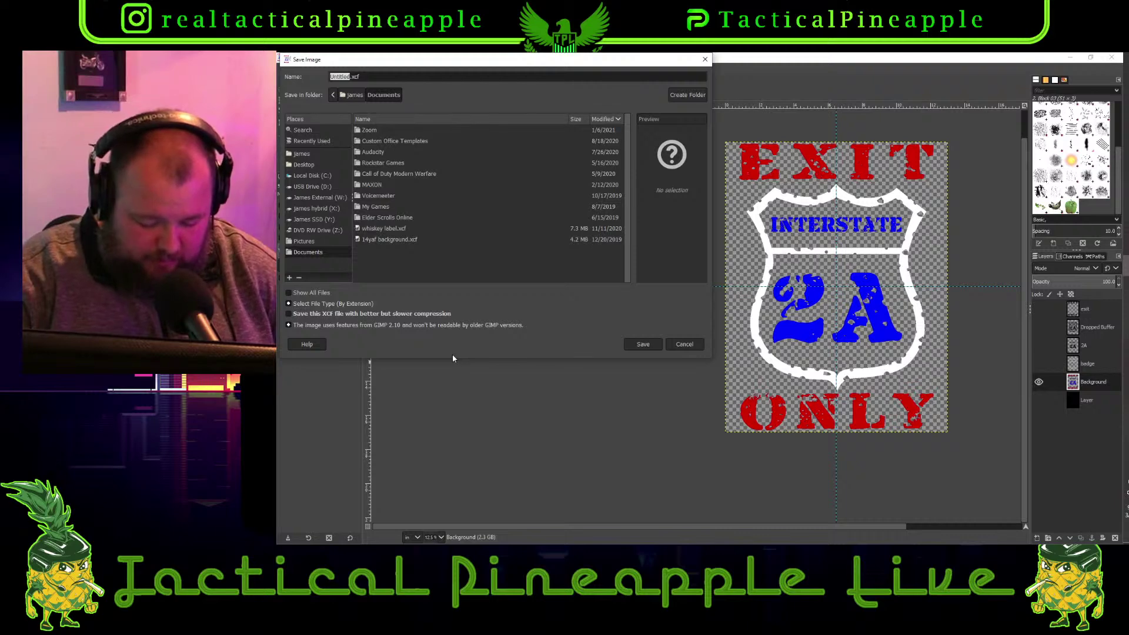
{"action": "type", "text": "E"}
{"action": "type", "text": "XIT @"}
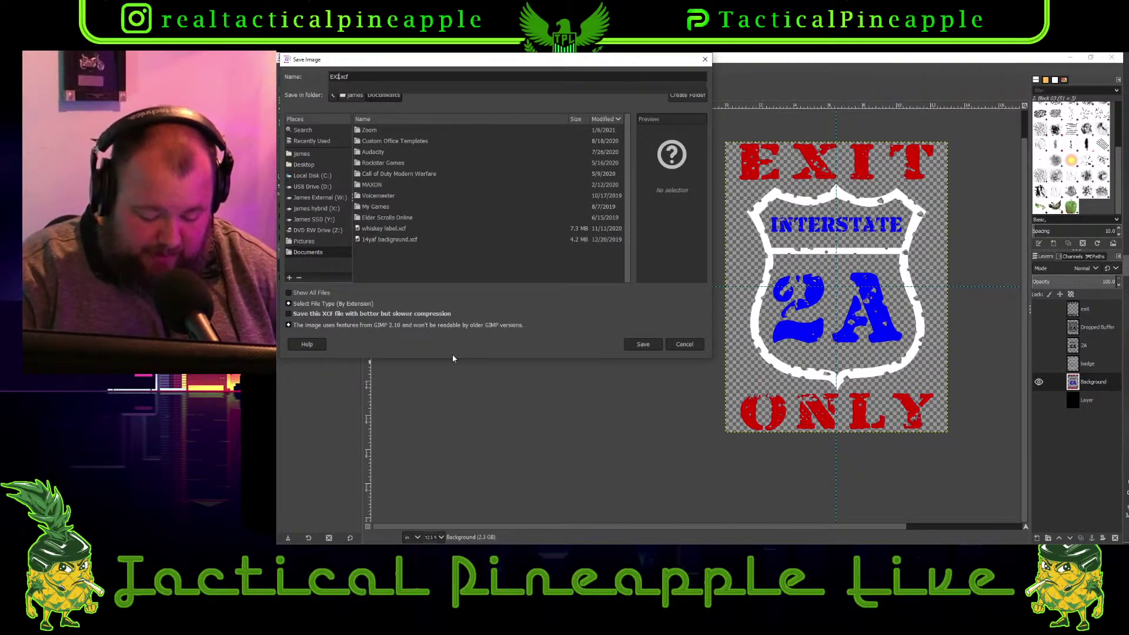
{"action": "key", "text": "BackSpace"}
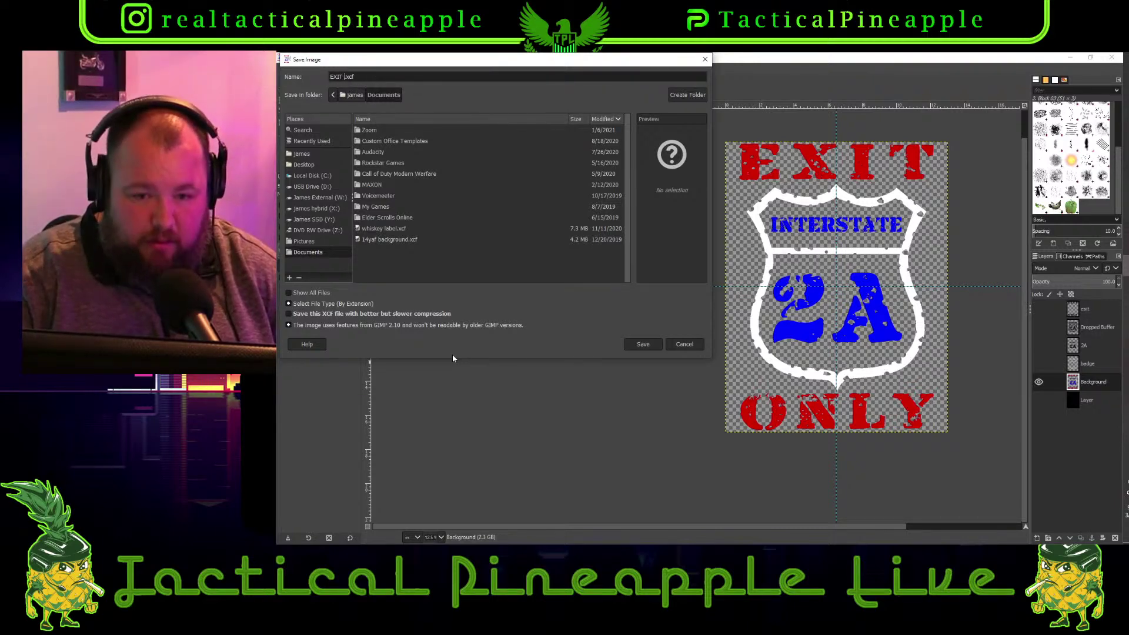
{"action": "type", "text": "2A"}
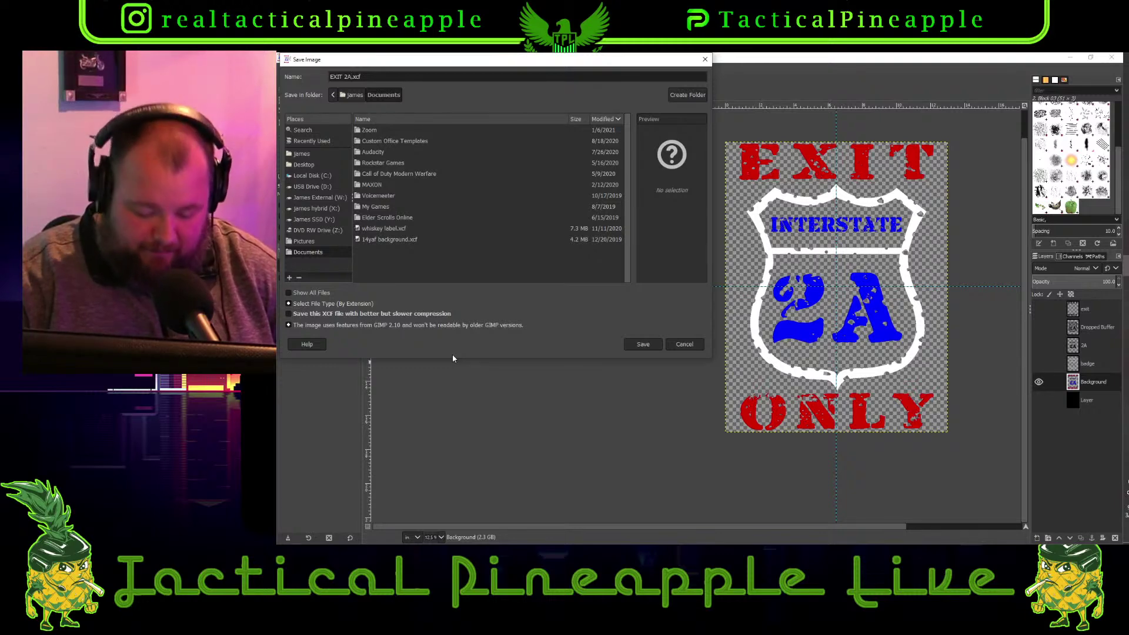
{"action": "type", "text": " - b"}
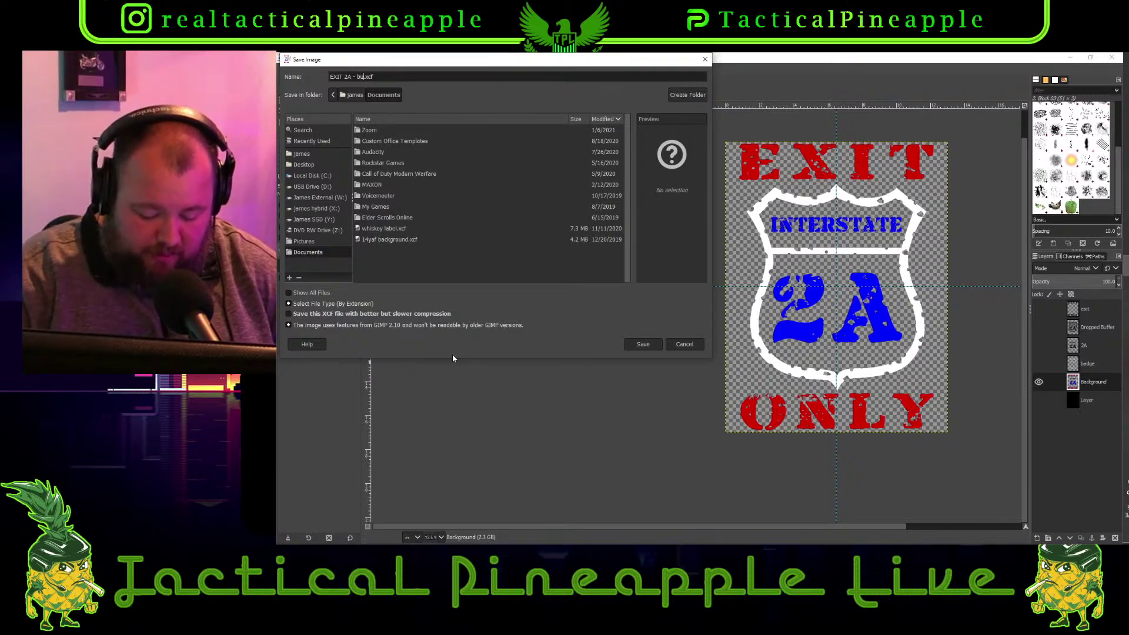
{"action": "key", "text": "BackSpace"}
{"action": "type", "text": "create"}
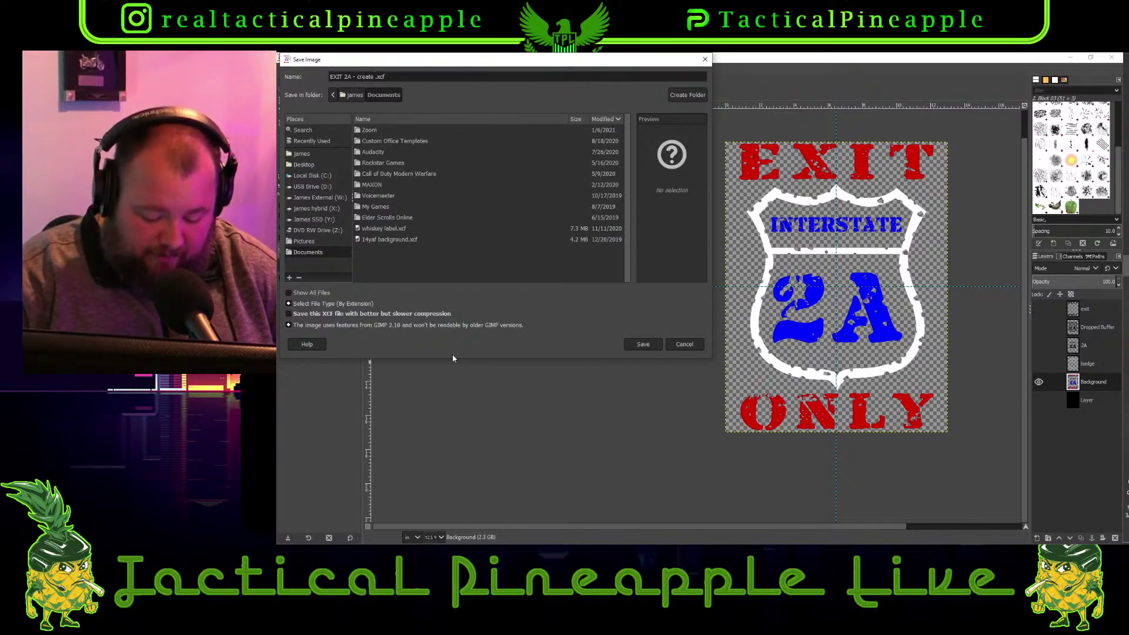
{"action": "type", "text": " with me"}
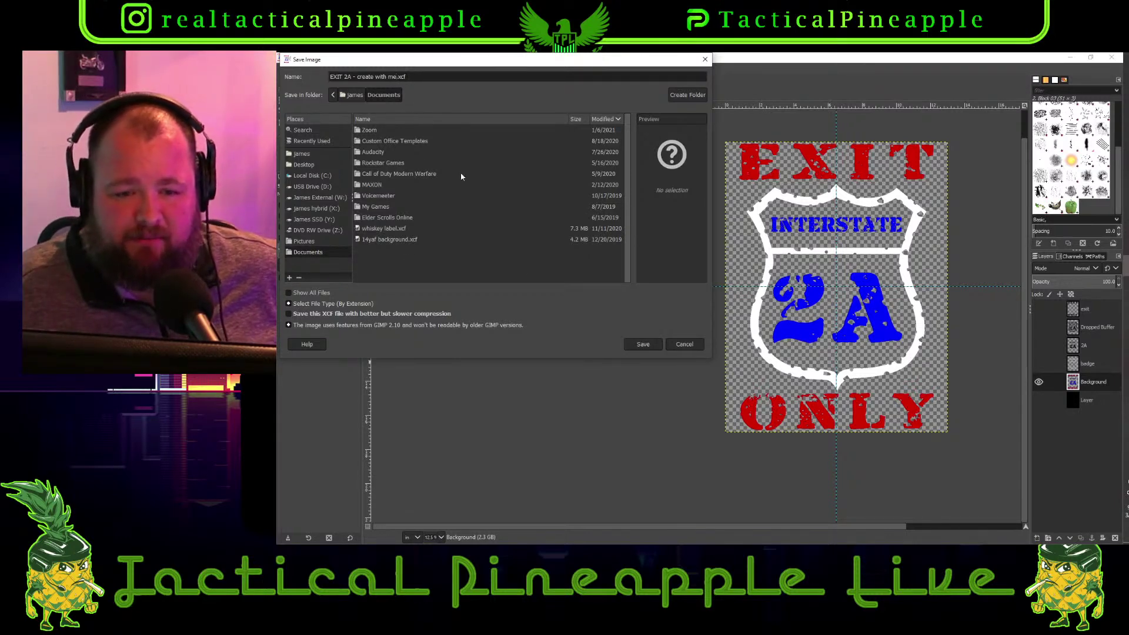
{"action": "left_click", "coordinate": [644, 345]}
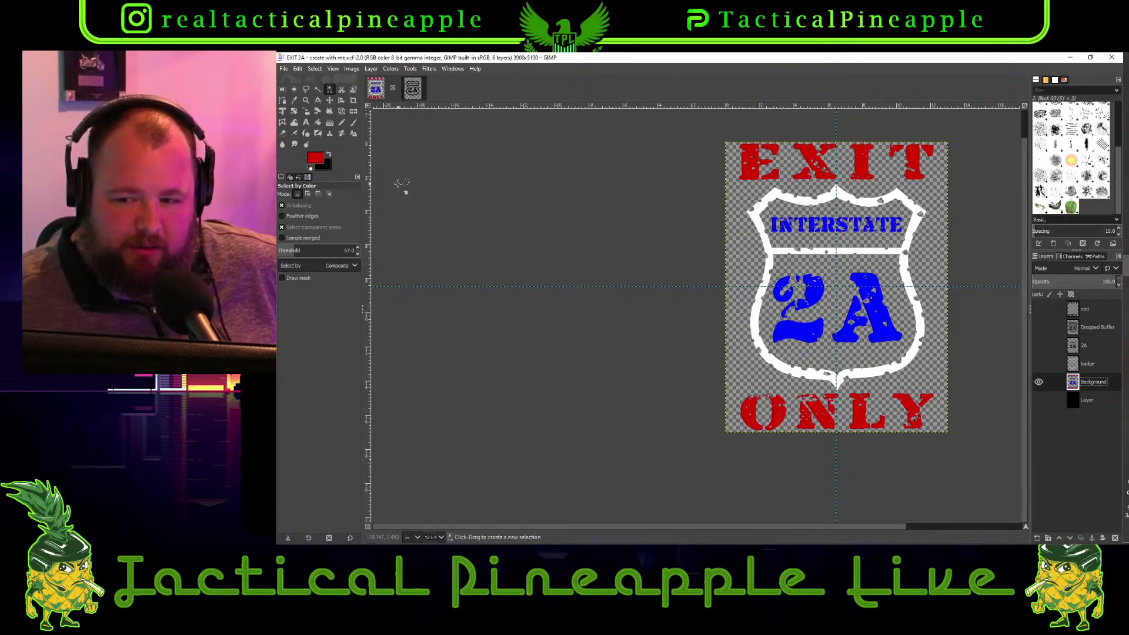
Export the design to the Documents folder as "EXIT 2A - create with me.png" with the offered PNG options
{"action": "left_click", "coordinate": [283, 69]}
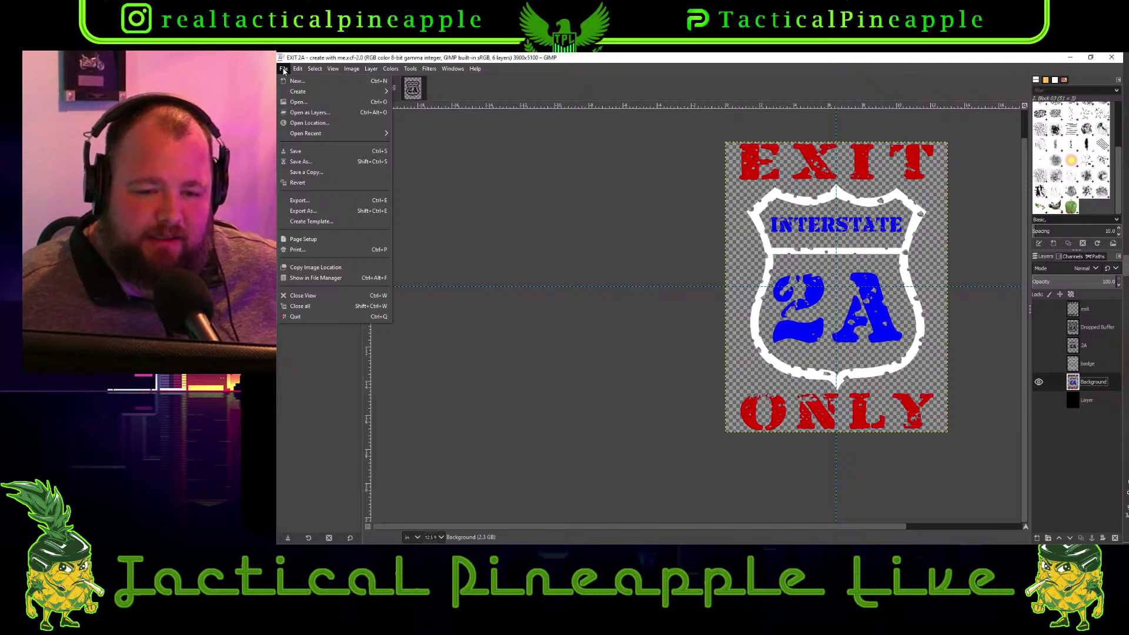
{"action": "left_click", "coordinate": [302, 210]}
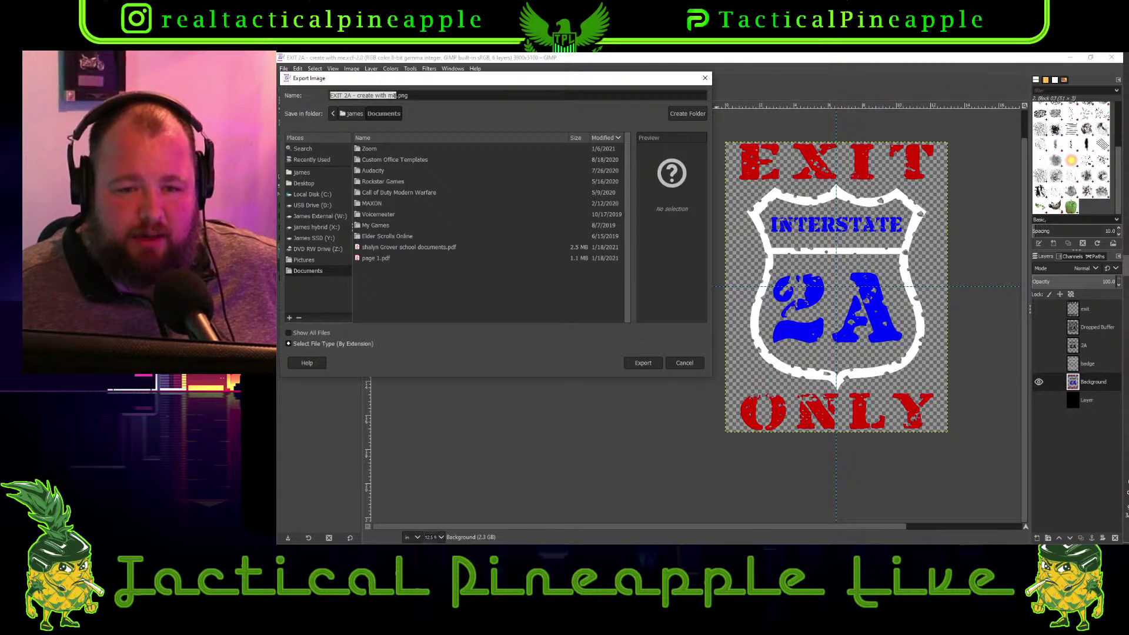
{"action": "left_click", "coordinate": [645, 364]}
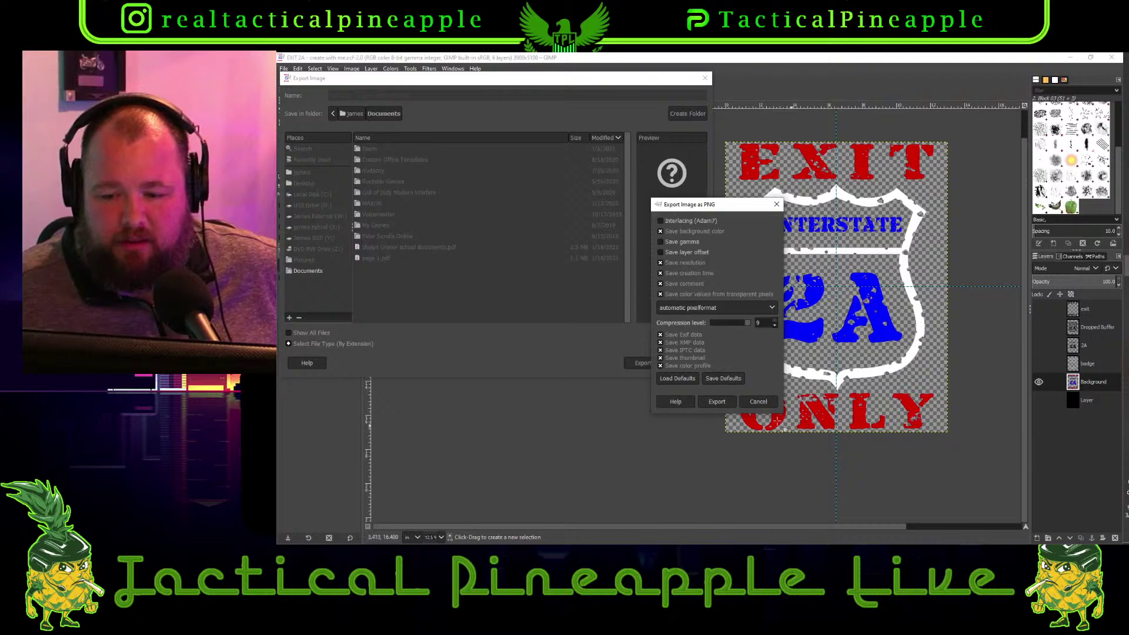
{"action": "left_click", "coordinate": [716, 402]}
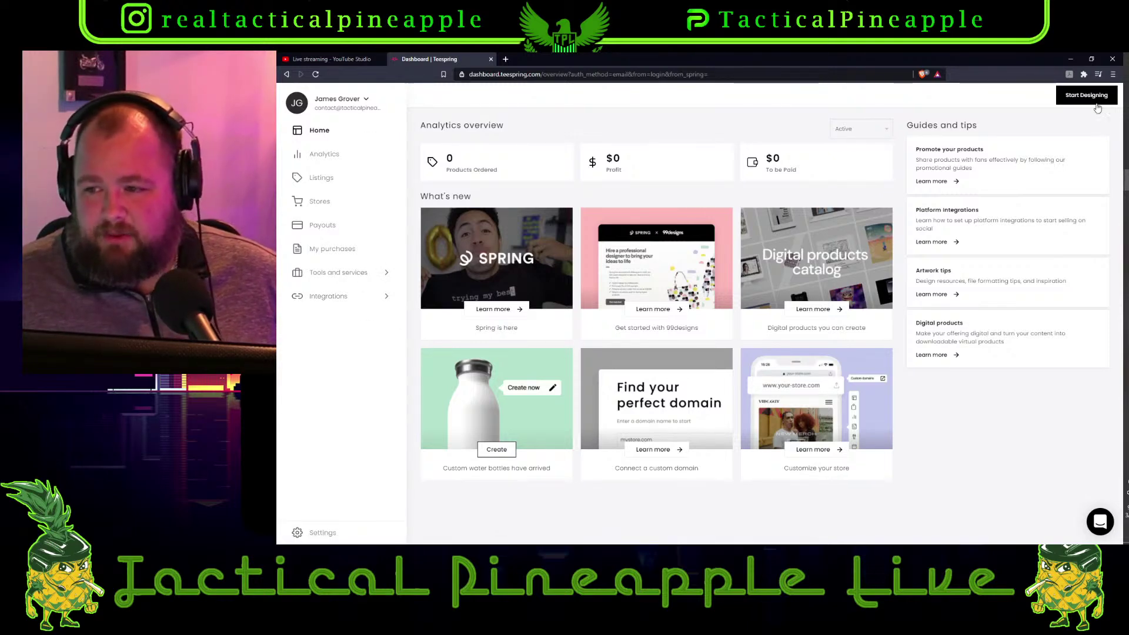
On the Teespring dashboard in the browser, start a new design and open the Unisex / Men's T-Shirts product category
{"action": "left_click", "coordinate": [1090, 98]}
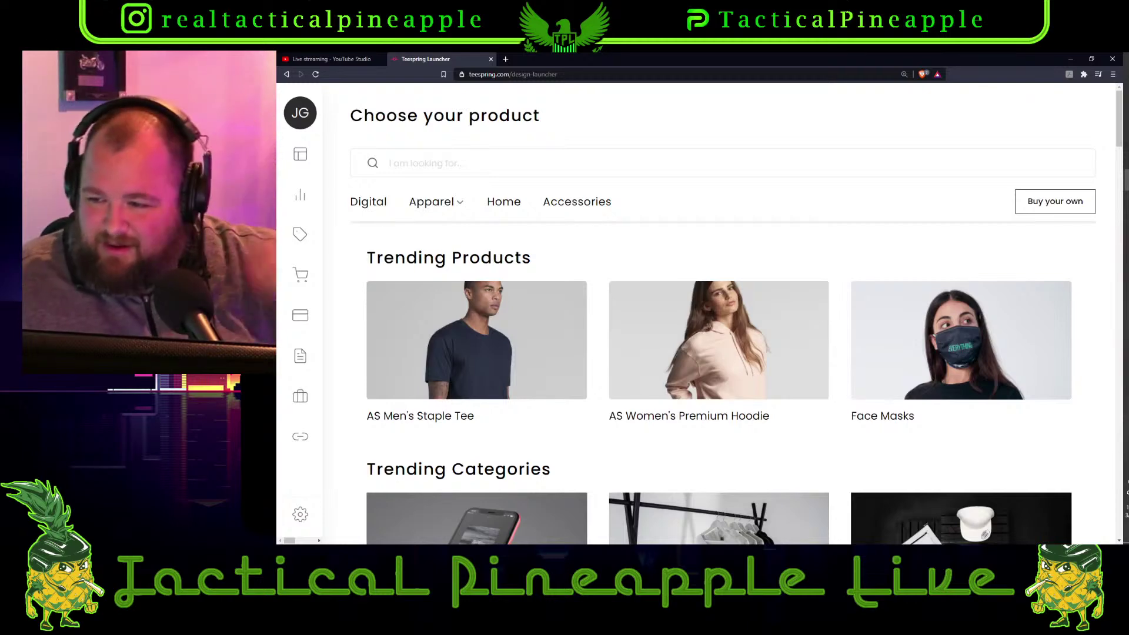
{"action": "mouse_move", "coordinate": [316, 386]}
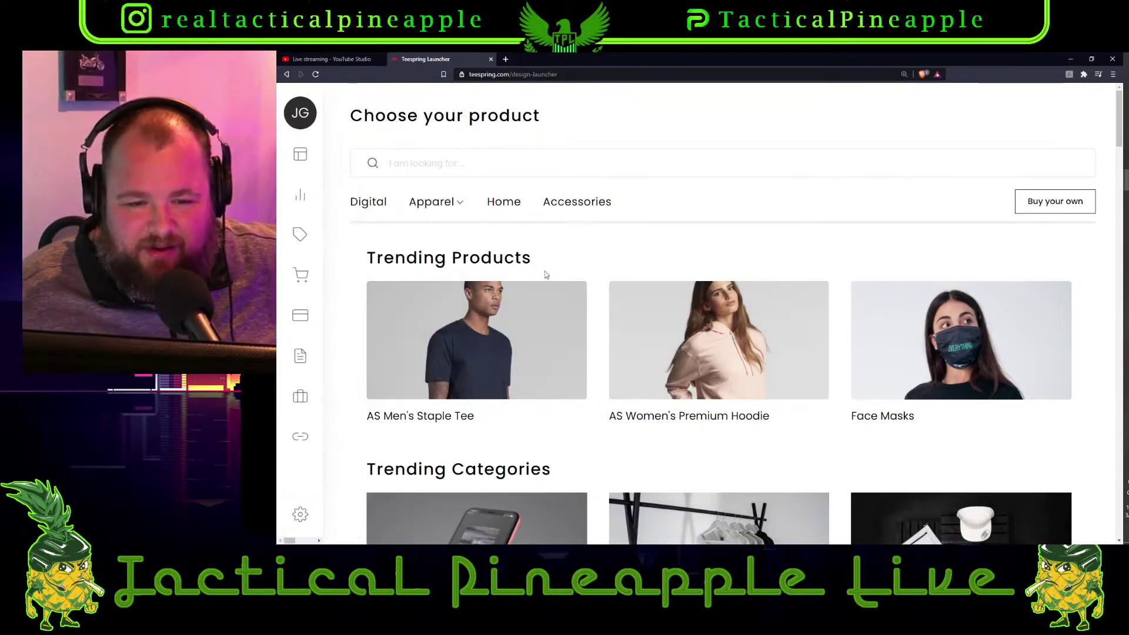
{"action": "scroll", "coordinate": [528, 281], "scroll_direction": "down", "scroll_amount": 1}
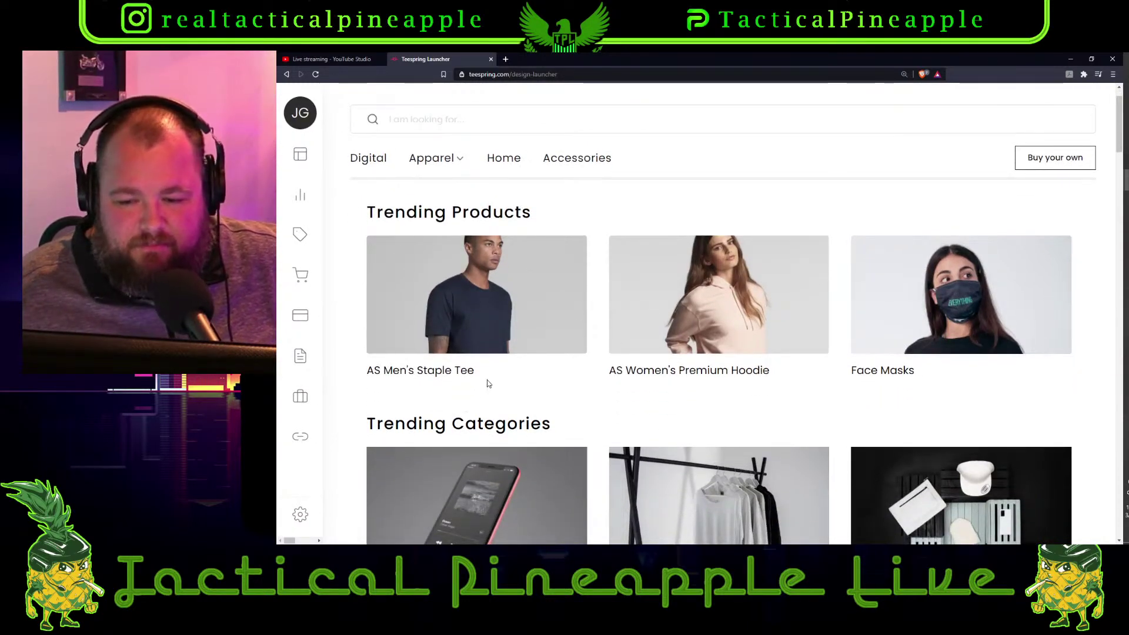
{"action": "scroll", "coordinate": [393, 386], "scroll_direction": "up", "scroll_amount": 1}
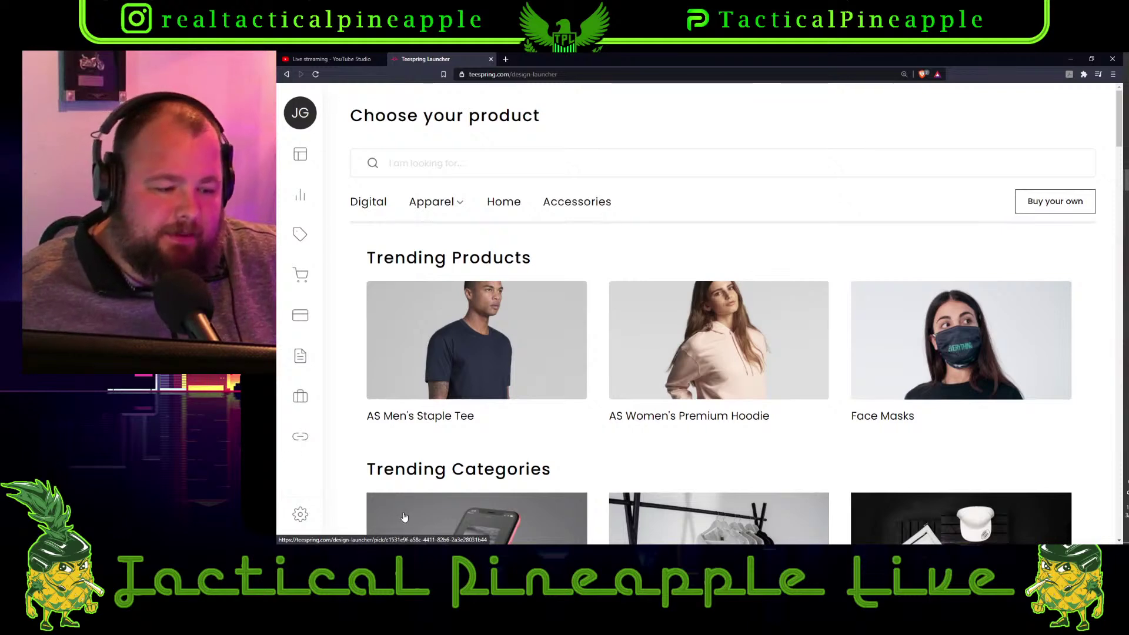
{"action": "scroll", "coordinate": [411, 505], "scroll_direction": "down", "scroll_amount": 4}
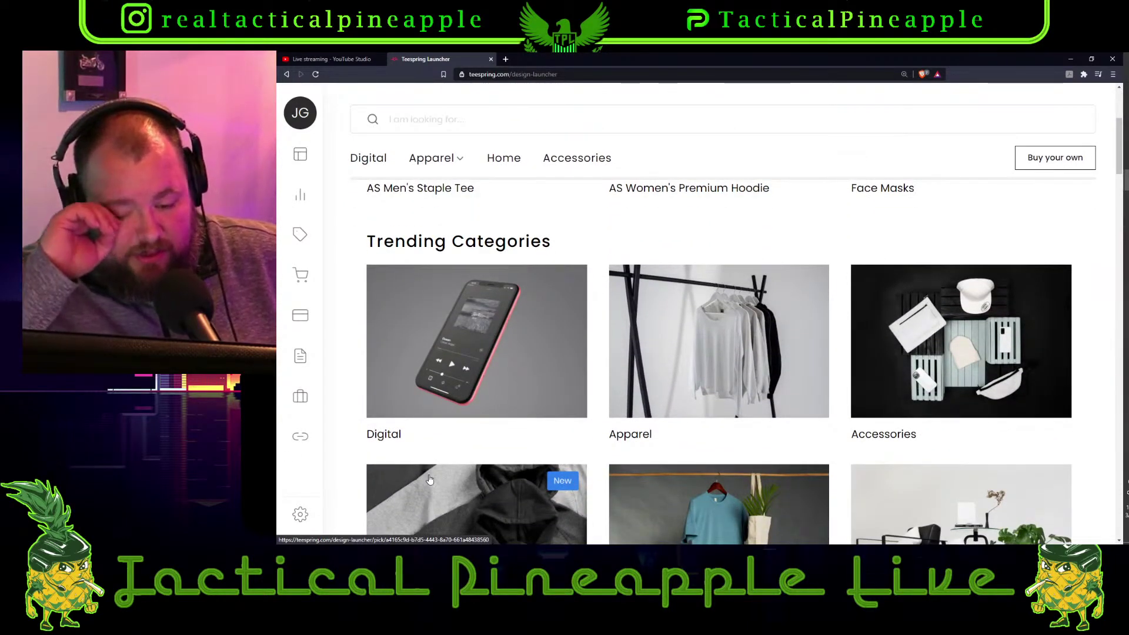
{"action": "scroll", "coordinate": [429, 479], "scroll_direction": "down", "scroll_amount": 5}
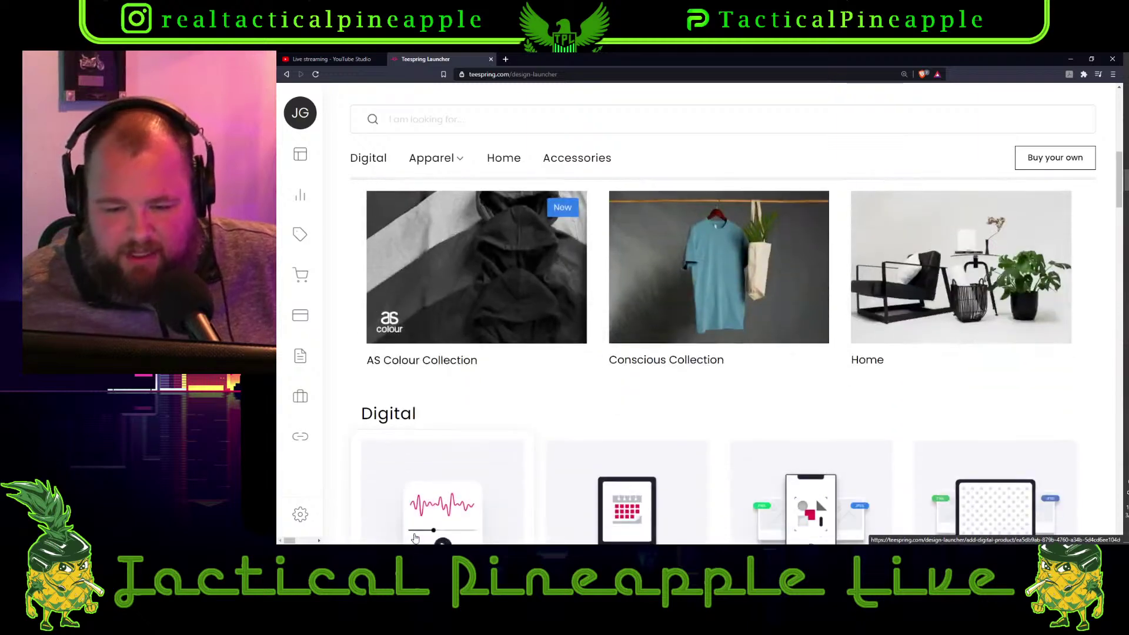
{"action": "scroll", "coordinate": [415, 529], "scroll_direction": "up", "scroll_amount": 3}
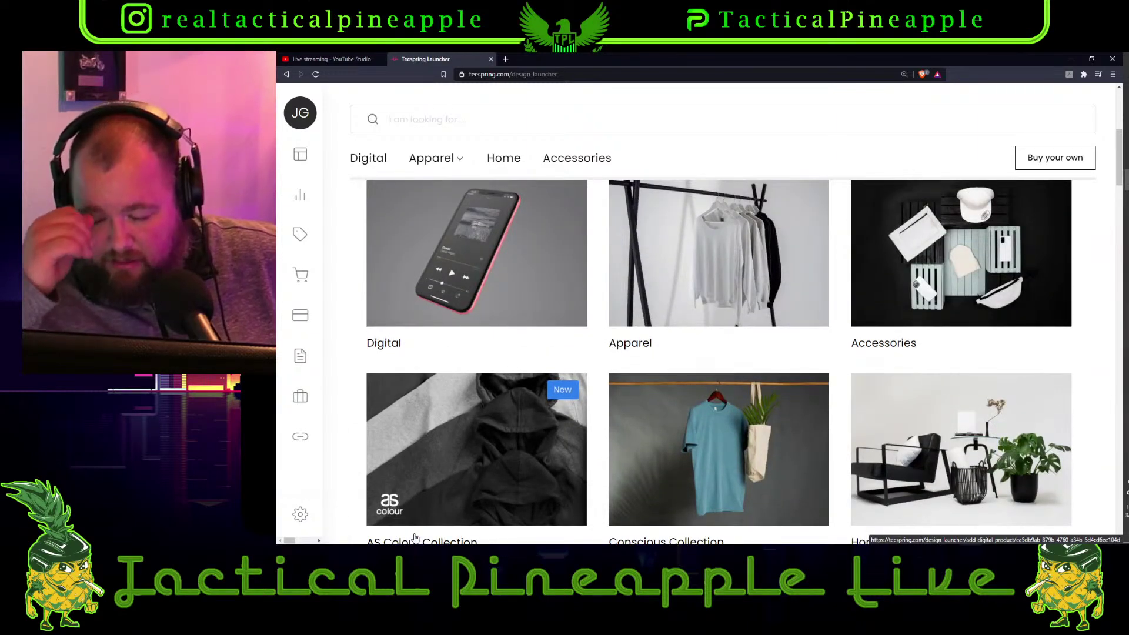
{"action": "scroll", "coordinate": [443, 484], "scroll_direction": "up", "scroll_amount": 2}
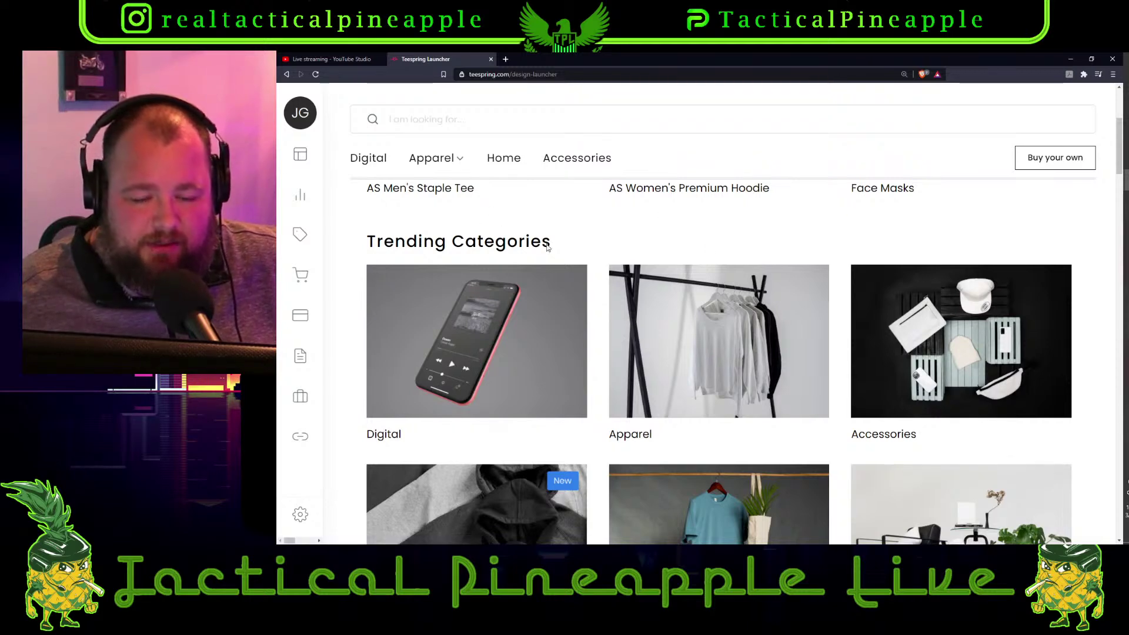
{"action": "scroll", "coordinate": [545, 235], "scroll_direction": "down", "scroll_amount": 1}
{"action": "scroll", "coordinate": [541, 242], "scroll_direction": "up", "scroll_amount": 2}
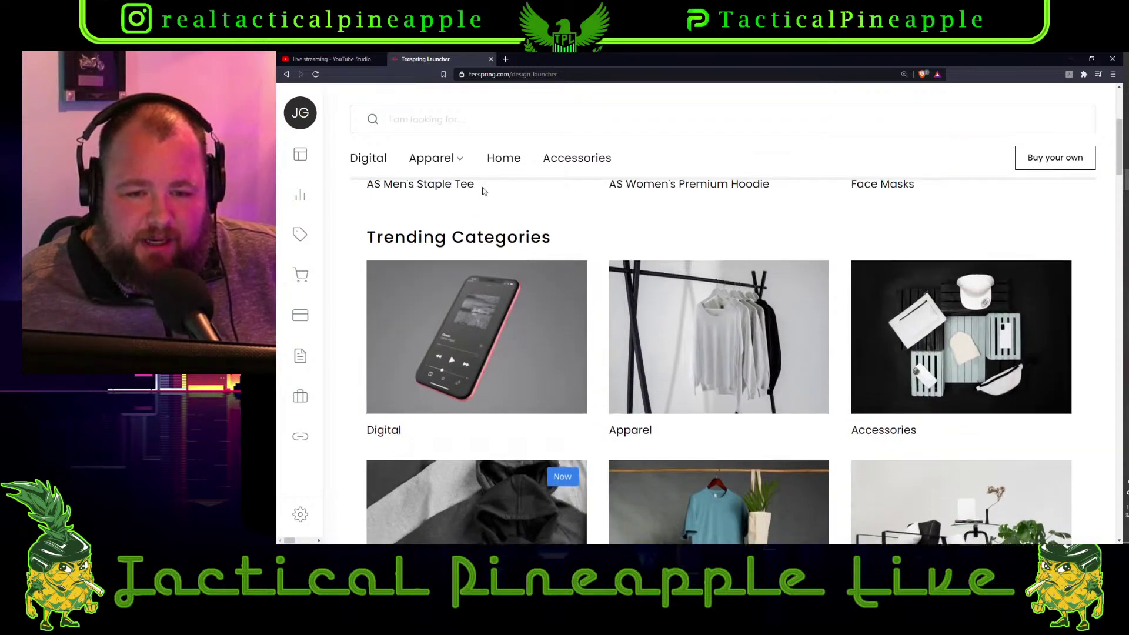
{"action": "mouse_move", "coordinate": [437, 159]}
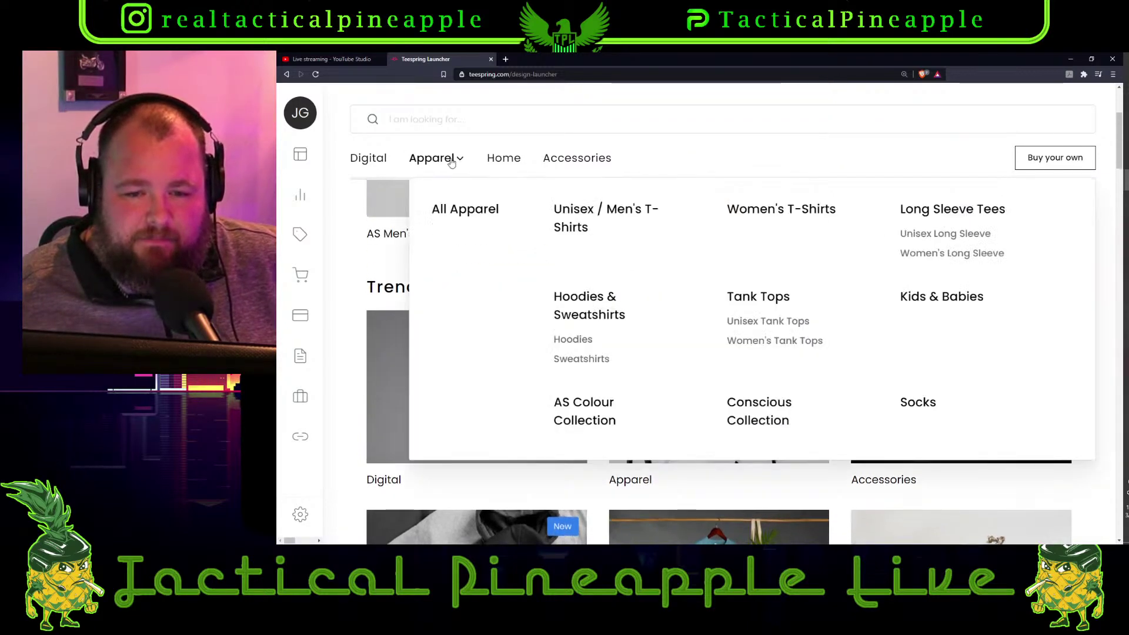
{"action": "left_click", "coordinate": [609, 219]}
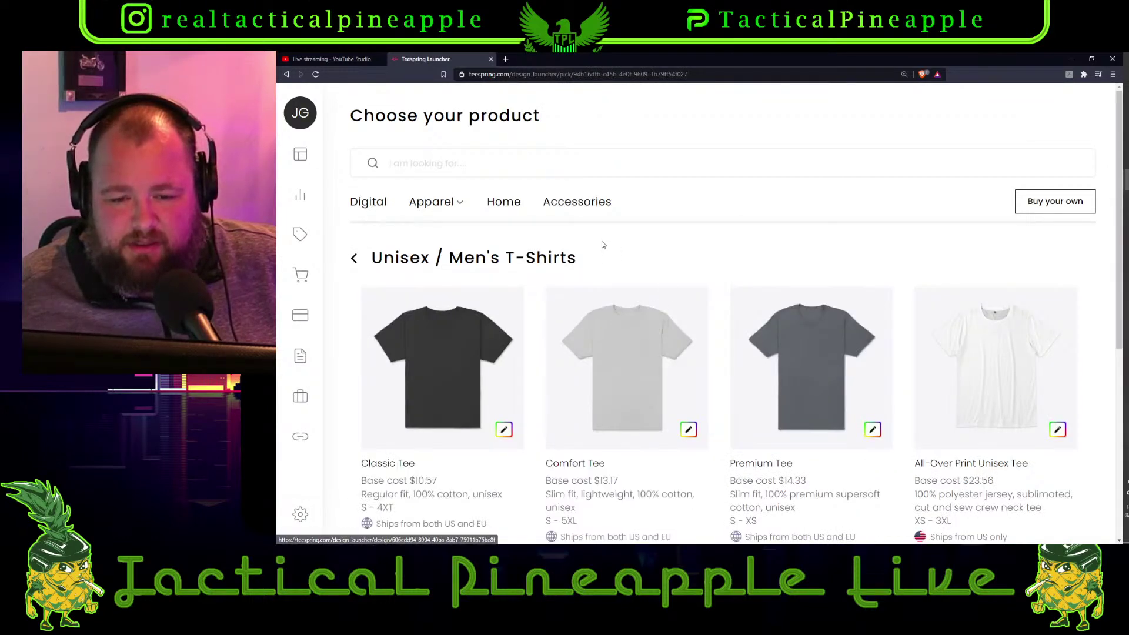
{"action": "scroll", "coordinate": [588, 265], "scroll_direction": "down", "scroll_amount": 1}
{"action": "scroll", "coordinate": [558, 235], "scroll_direction": "up", "scroll_amount": 1}
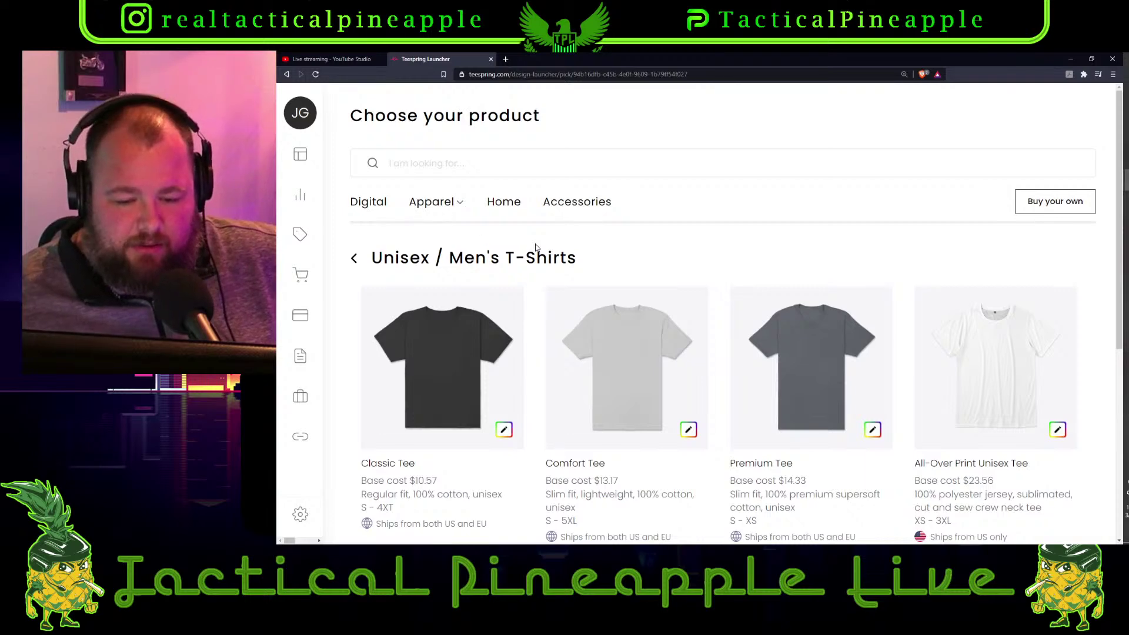
Browse the Unisex / Men's T-Shirts and start designing the Classic Tee
{"action": "scroll", "coordinate": [521, 347], "scroll_direction": "down", "scroll_amount": 1}
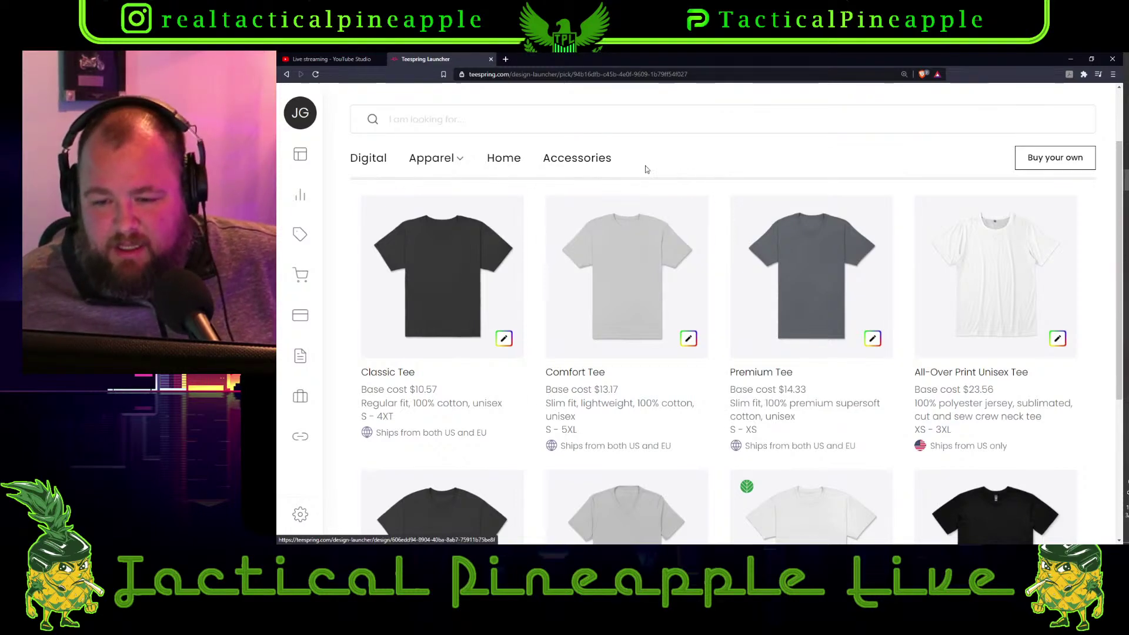
{"action": "scroll", "coordinate": [781, 191], "scroll_direction": "down", "scroll_amount": 3}
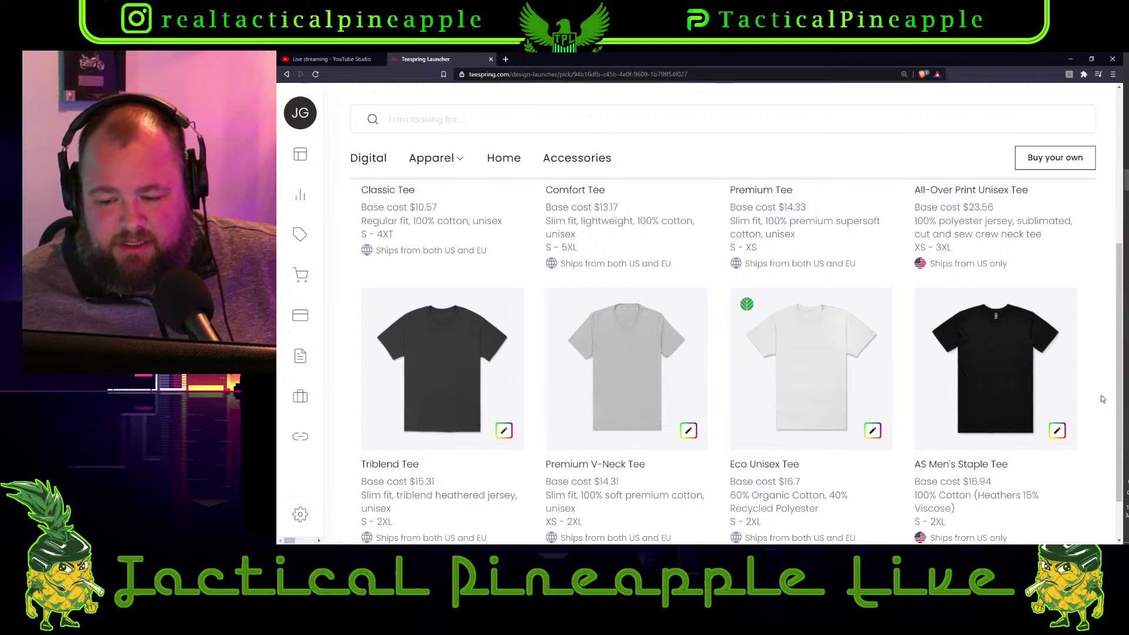
{"action": "scroll", "coordinate": [885, 415], "scroll_direction": "up", "scroll_amount": 2}
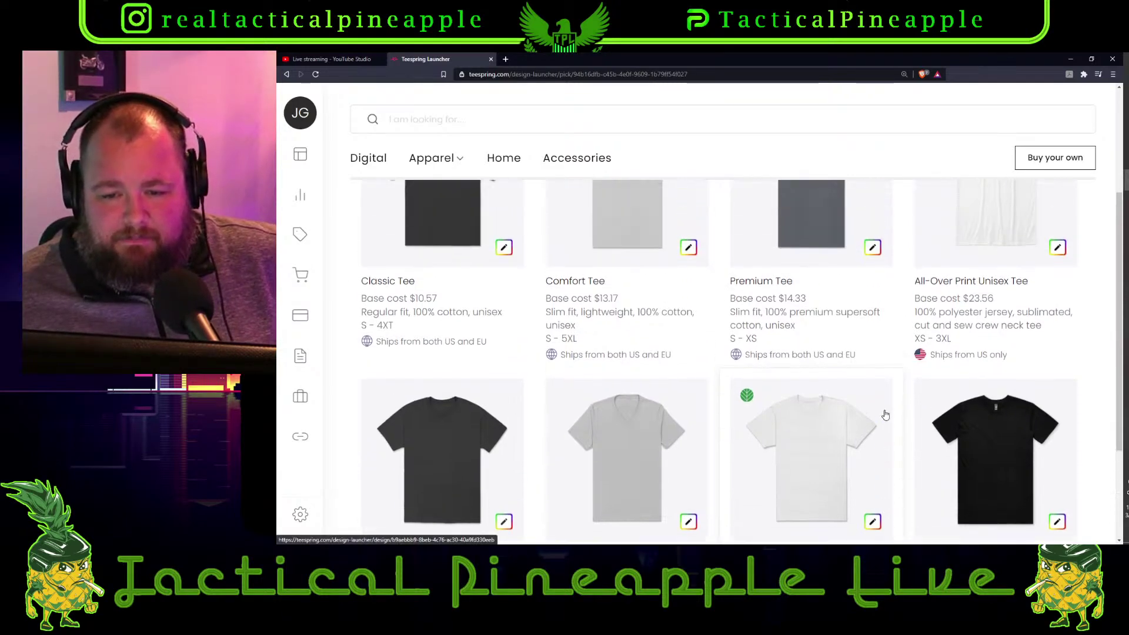
{"action": "scroll", "coordinate": [885, 415], "scroll_direction": "up", "scroll_amount": 2}
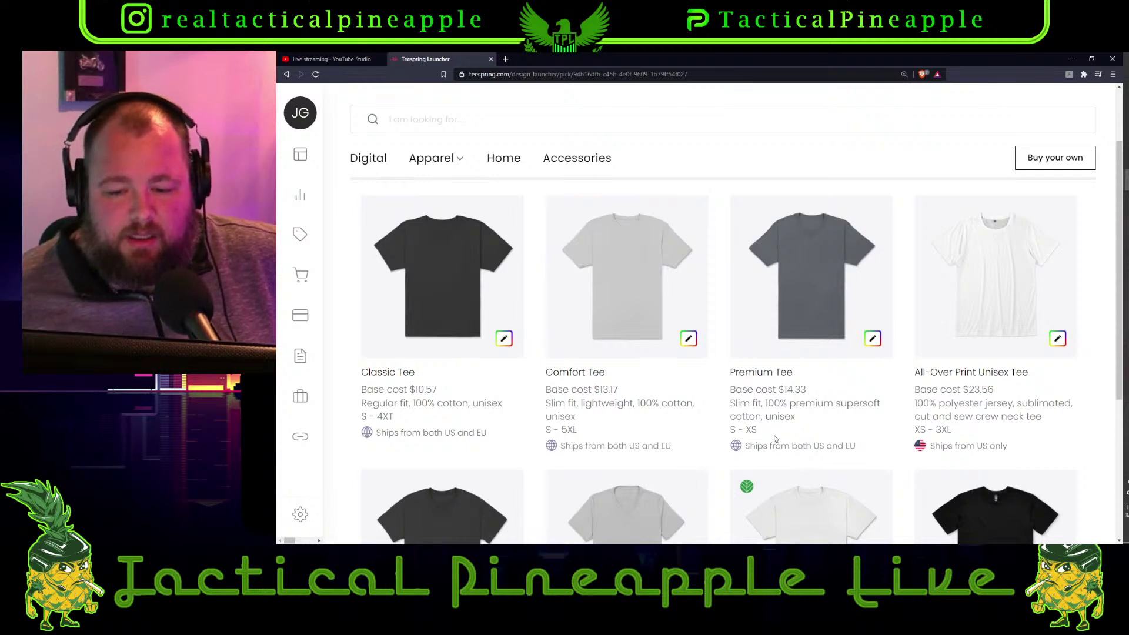
{"action": "mouse_move", "coordinate": [615, 307]}
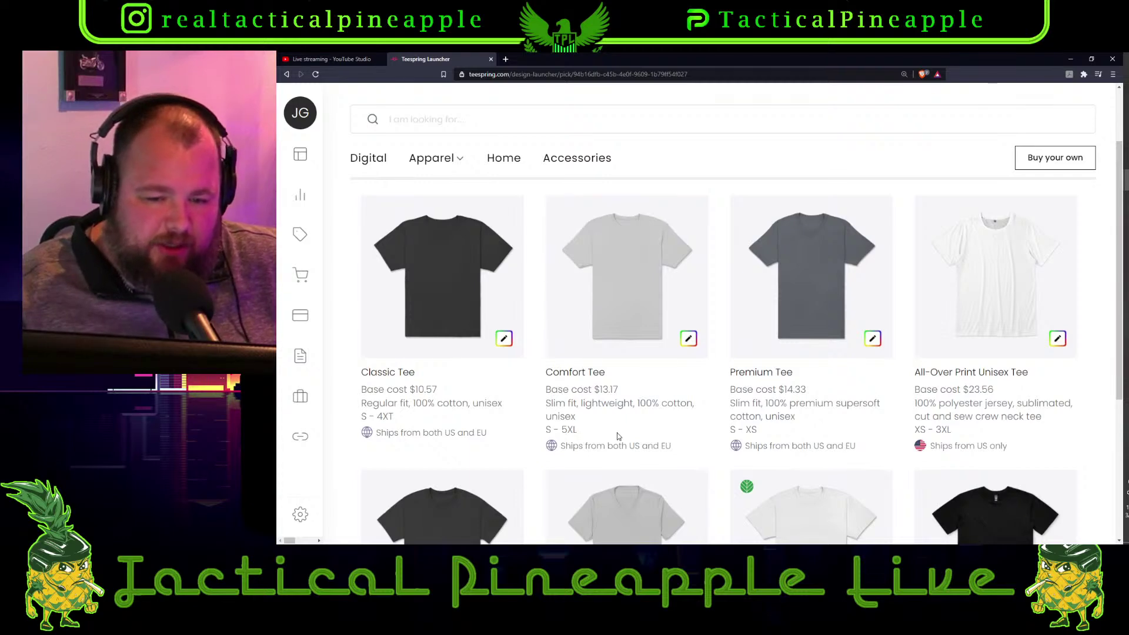
{"action": "mouse_move", "coordinate": [435, 240]}
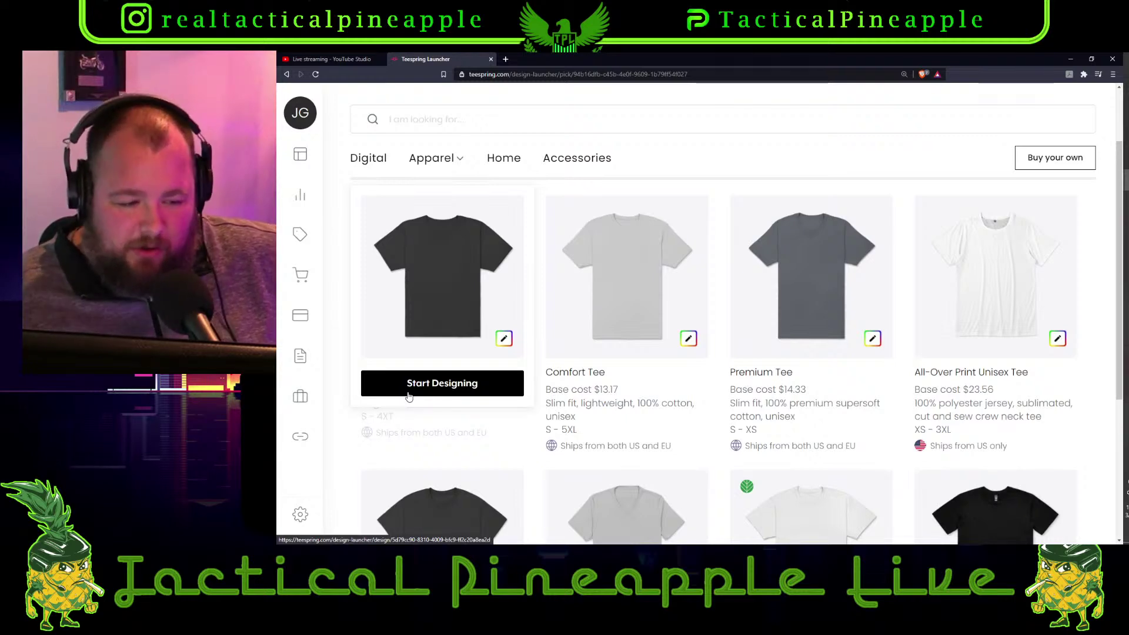
{"action": "left_click", "coordinate": [444, 402]}
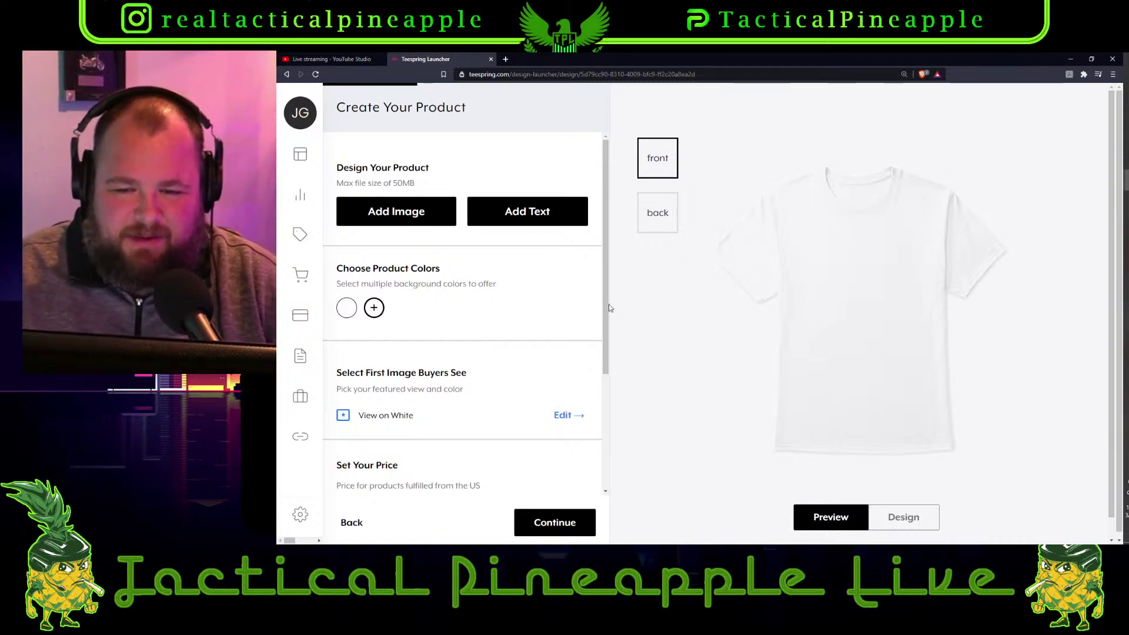
Replace White with Black, Navy, Deep Red, Deep Forest, Purple, Smoke Gray and Lime as the offered shirt colors
{"action": "left_click", "coordinate": [374, 309]}
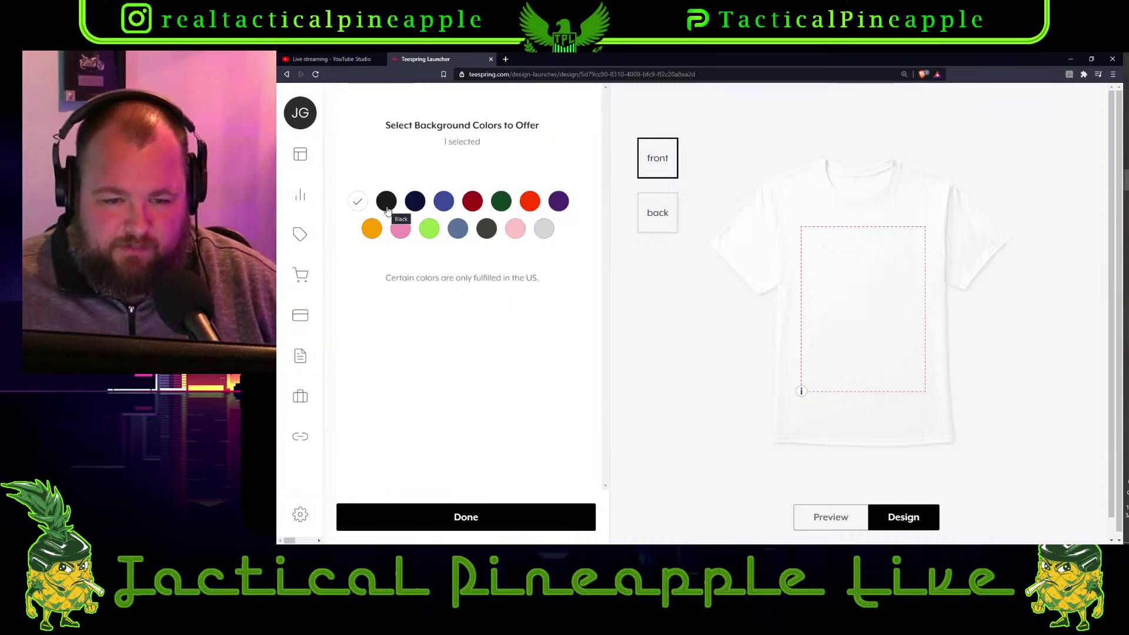
{"action": "left_click", "coordinate": [358, 203]}
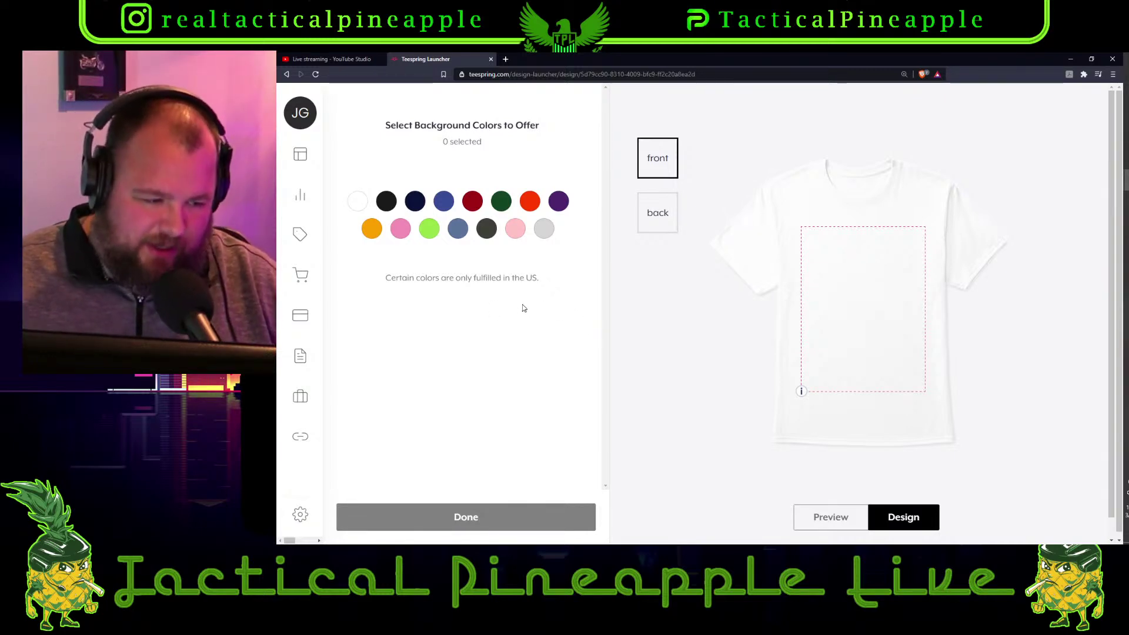
{"action": "left_click", "coordinate": [387, 201]}
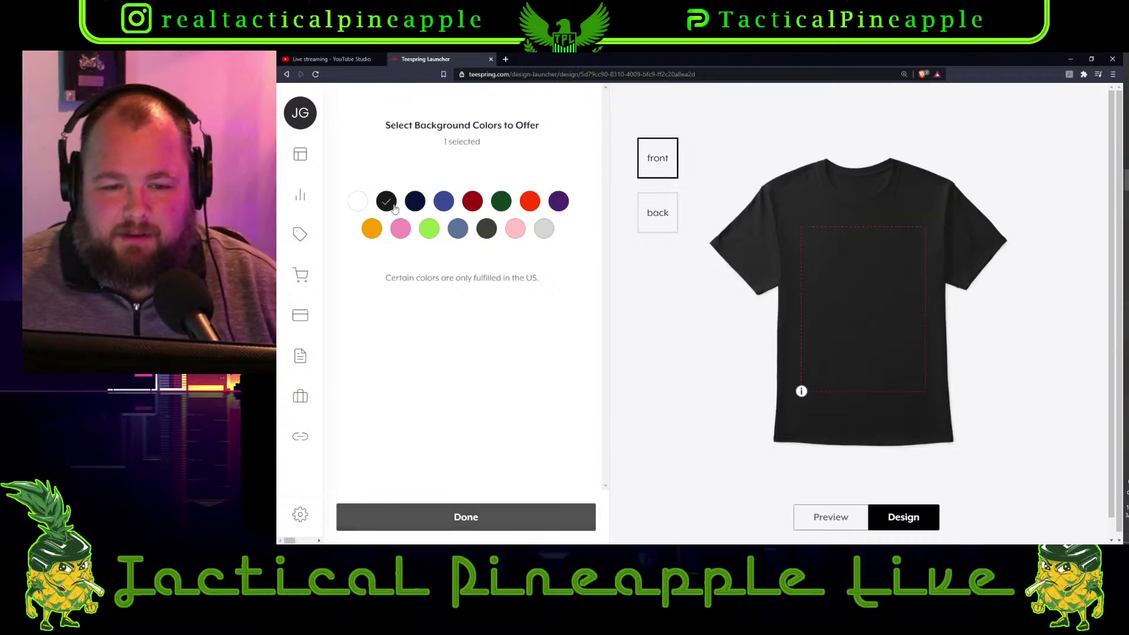
{"action": "left_click", "coordinate": [414, 202]}
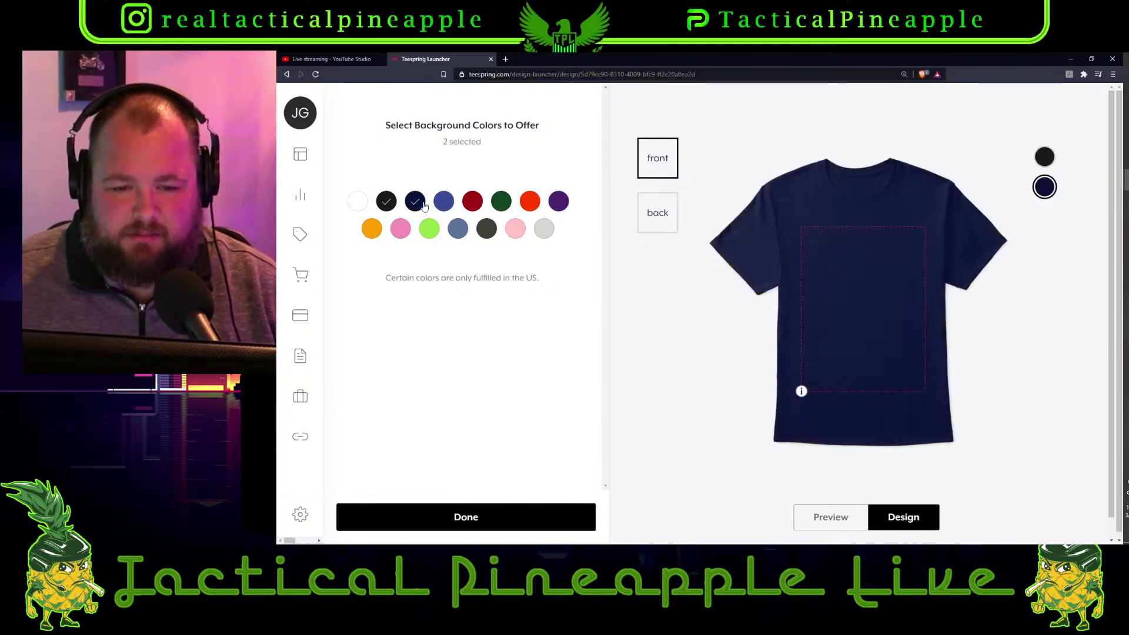
{"action": "left_click", "coordinate": [473, 202]}
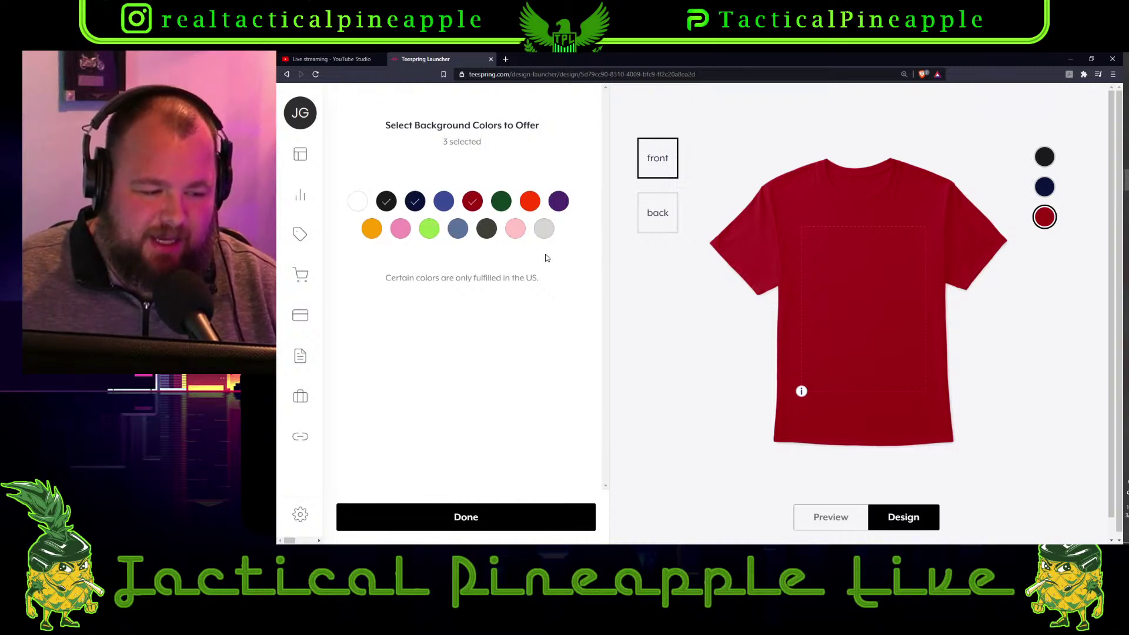
{"action": "left_click", "coordinate": [501, 202]}
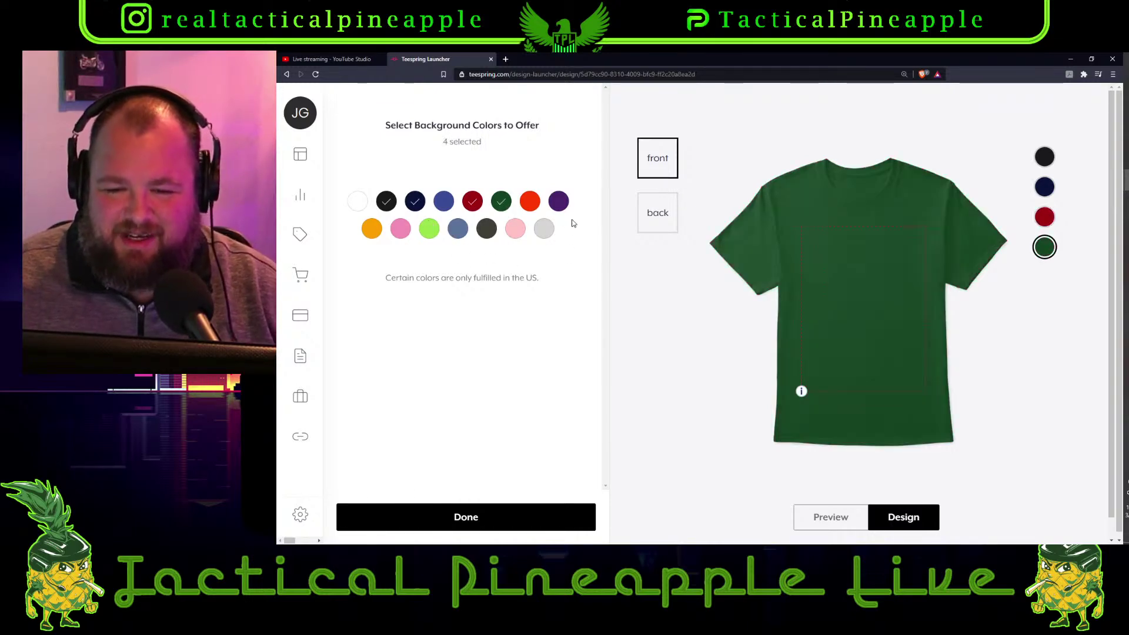
{"action": "left_click", "coordinate": [559, 205]}
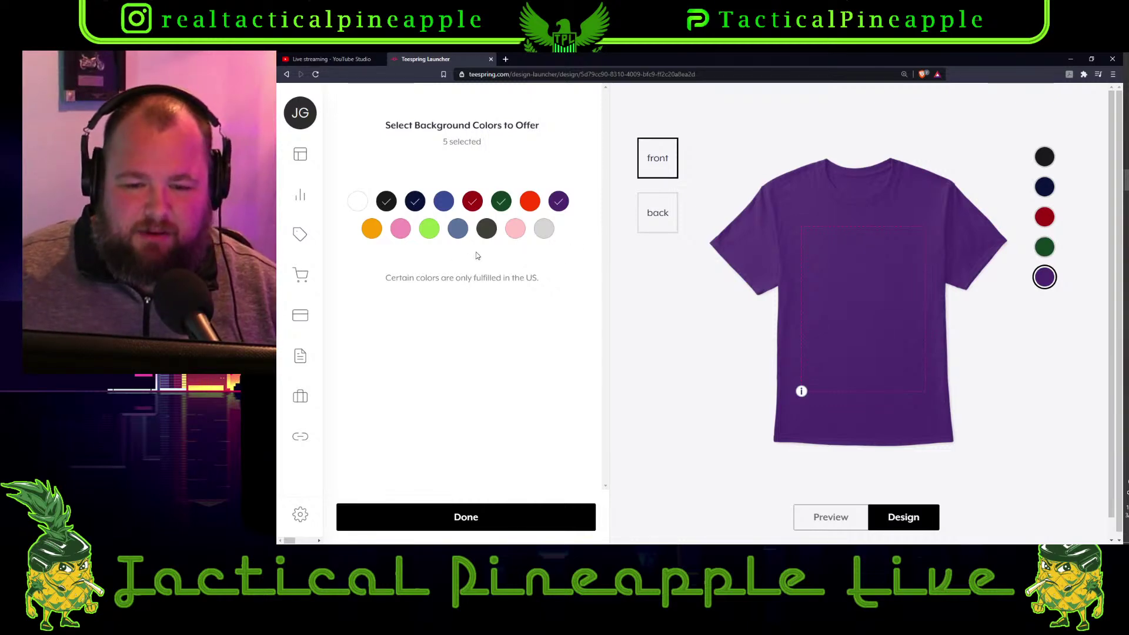
{"action": "left_click", "coordinate": [485, 230]}
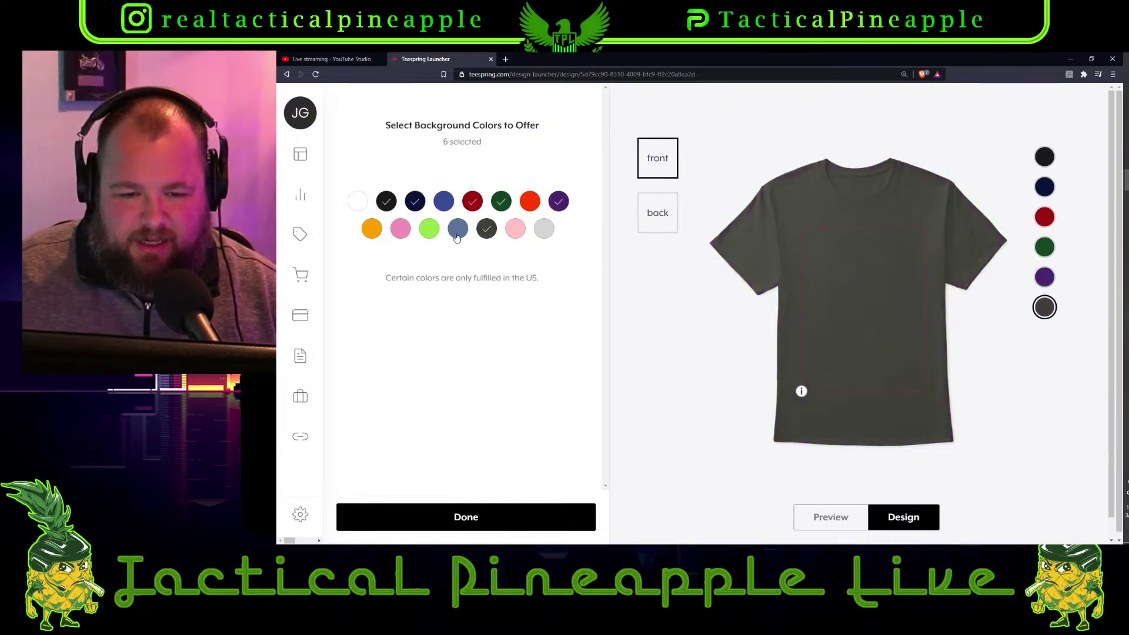
{"action": "left_click", "coordinate": [432, 232]}
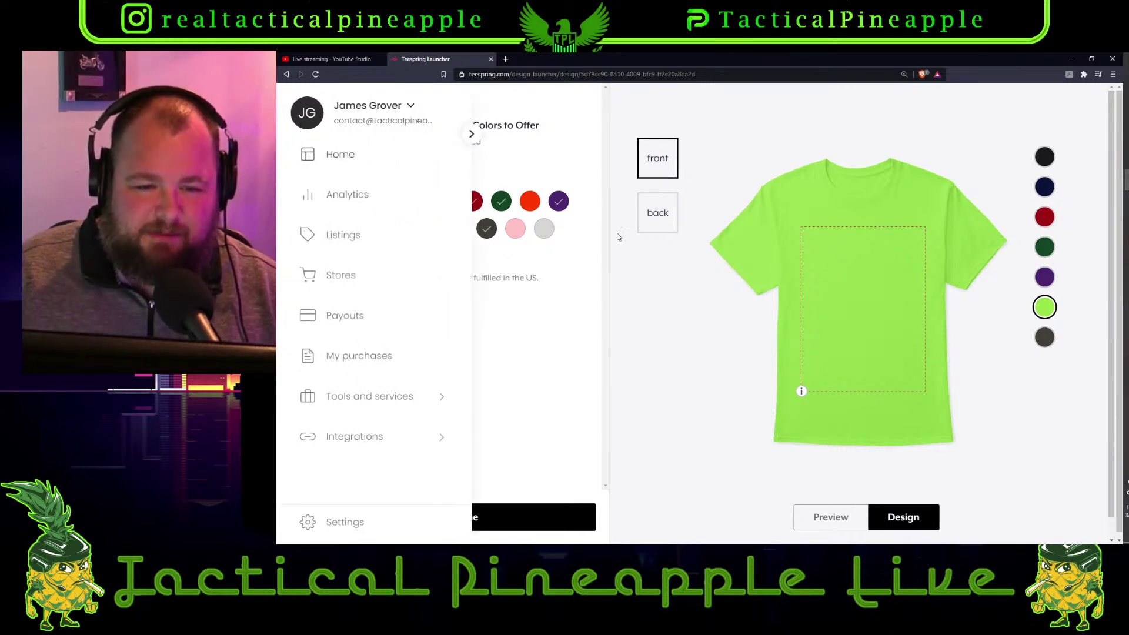
{"action": "left_click", "coordinate": [514, 523]}
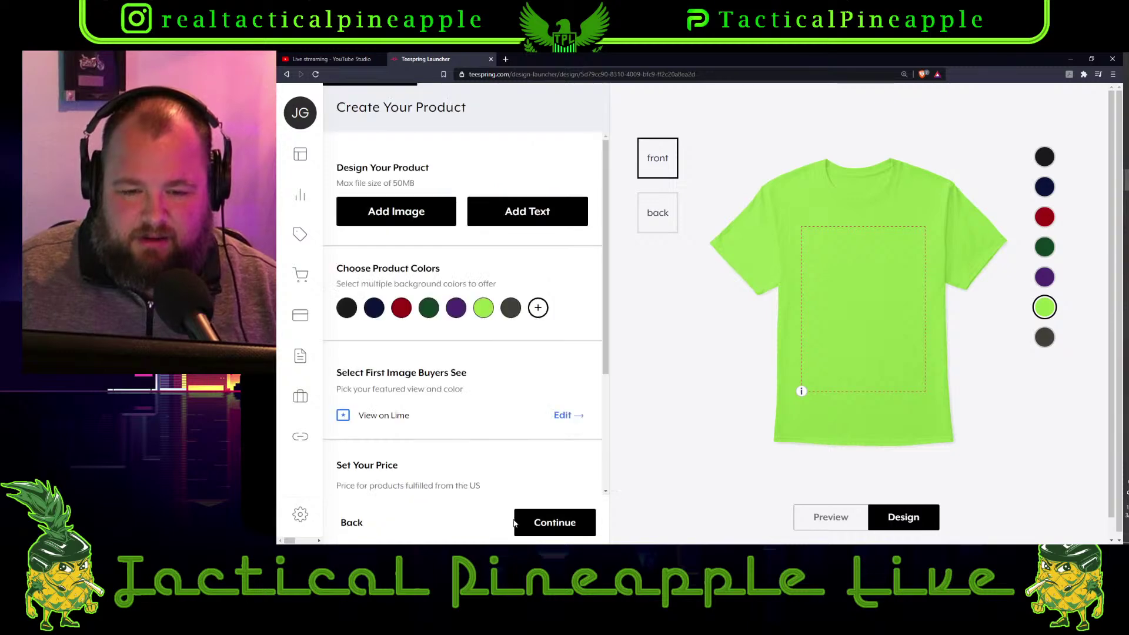
Add the image "EXIT 2A - create with me" from the Documents folder to the front of the shirt
{"action": "left_click", "coordinate": [421, 222]}
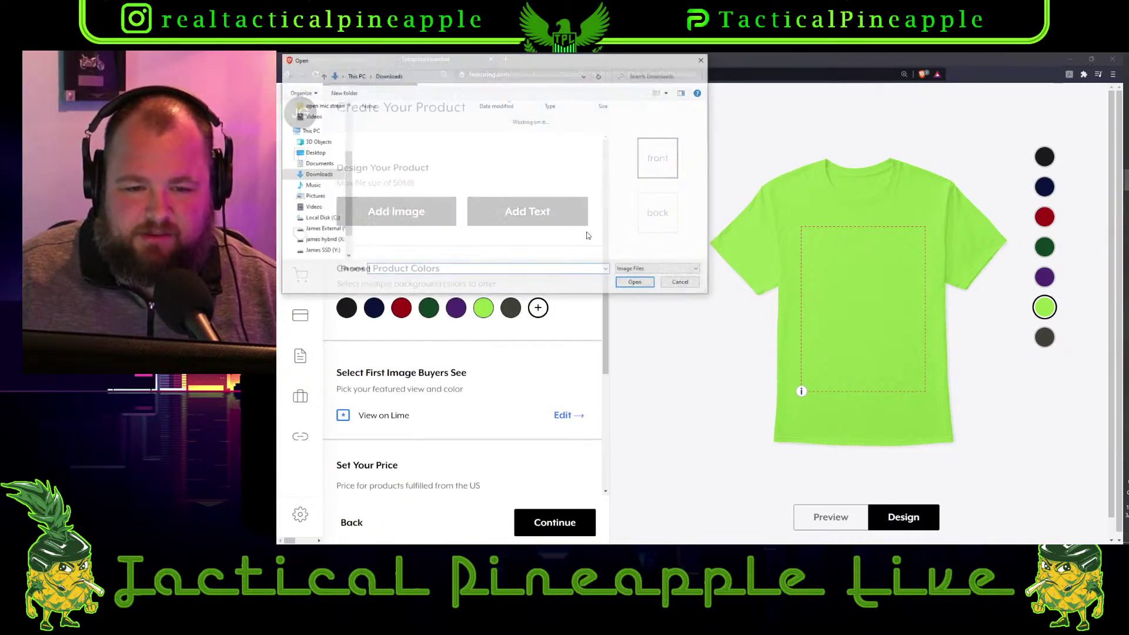
{"action": "left_click", "coordinate": [321, 165]}
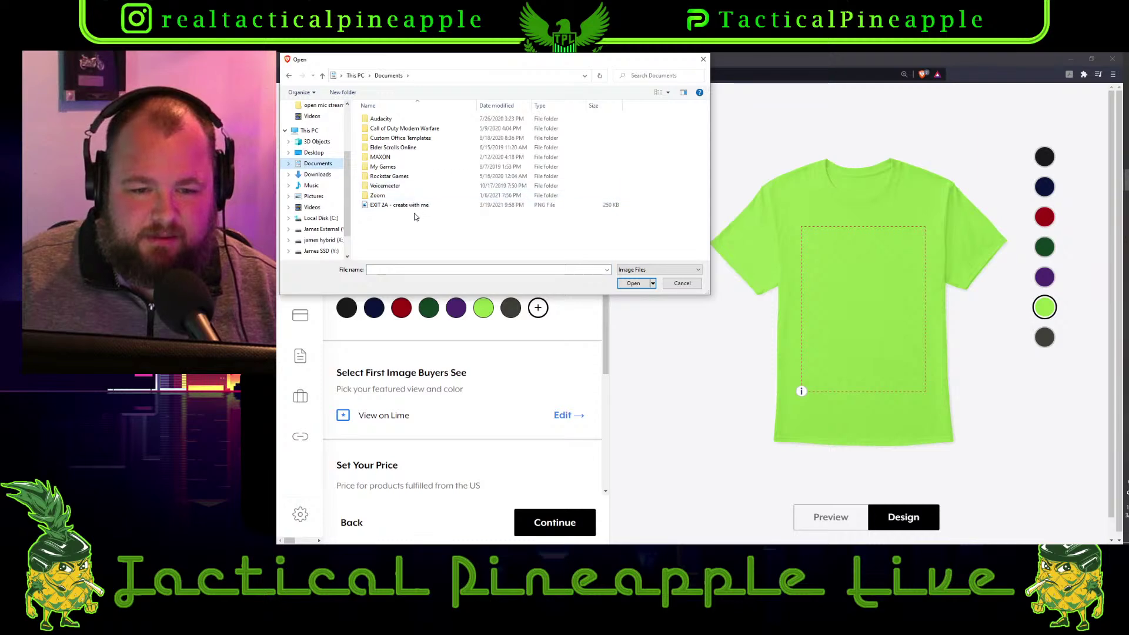
{"action": "left_click", "coordinate": [424, 206]}
{"action": "left_click", "coordinate": [644, 285]}
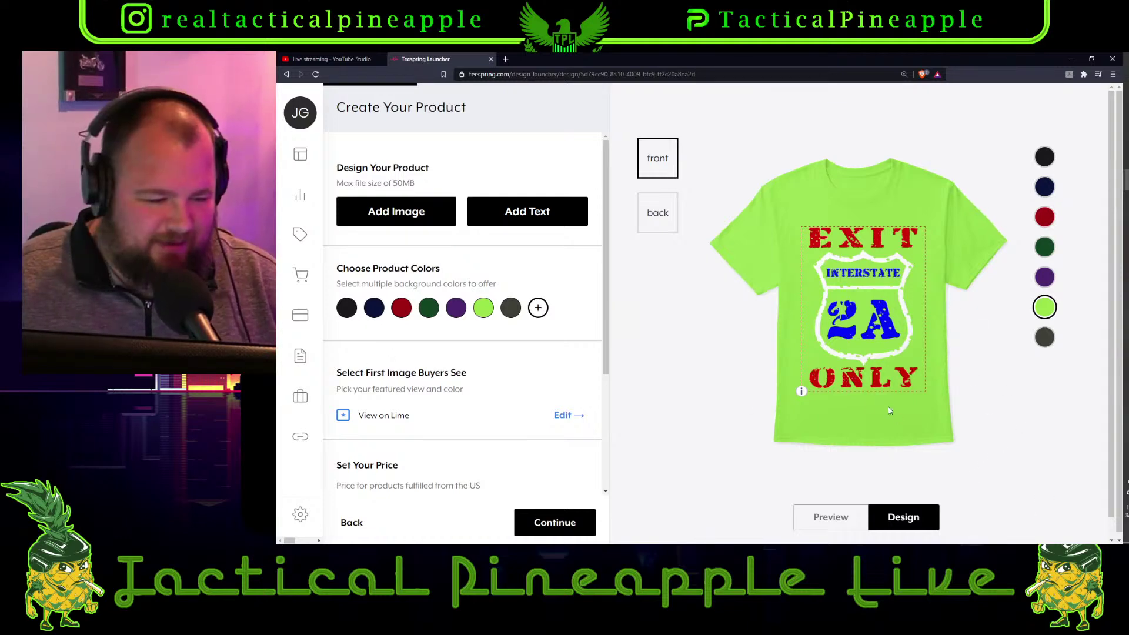
{"action": "mouse_move", "coordinate": [809, 393]}
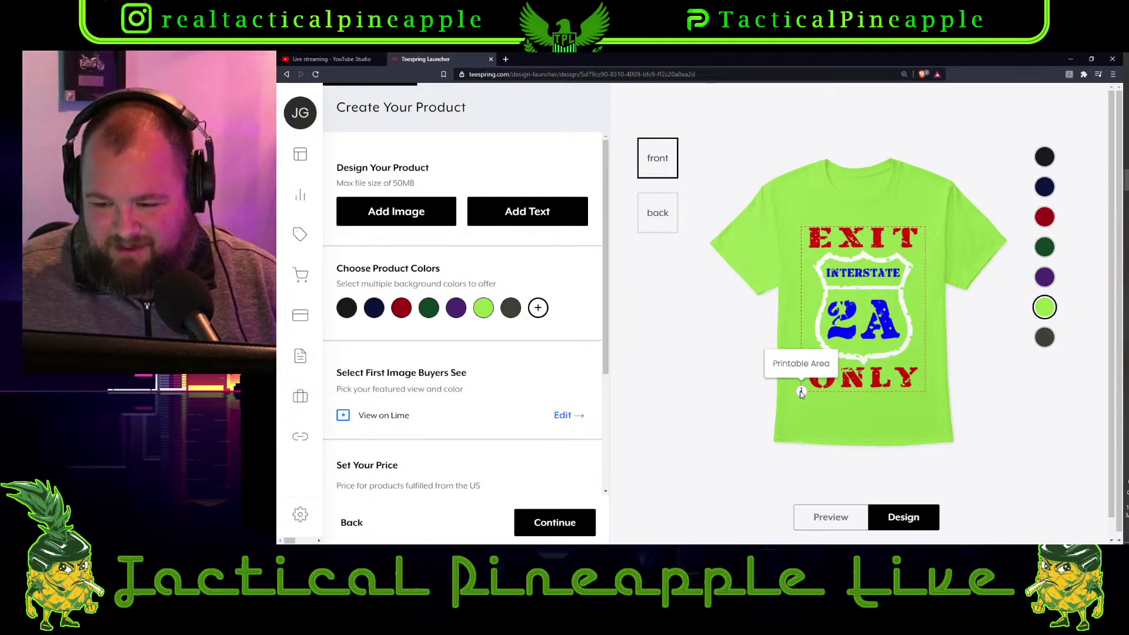
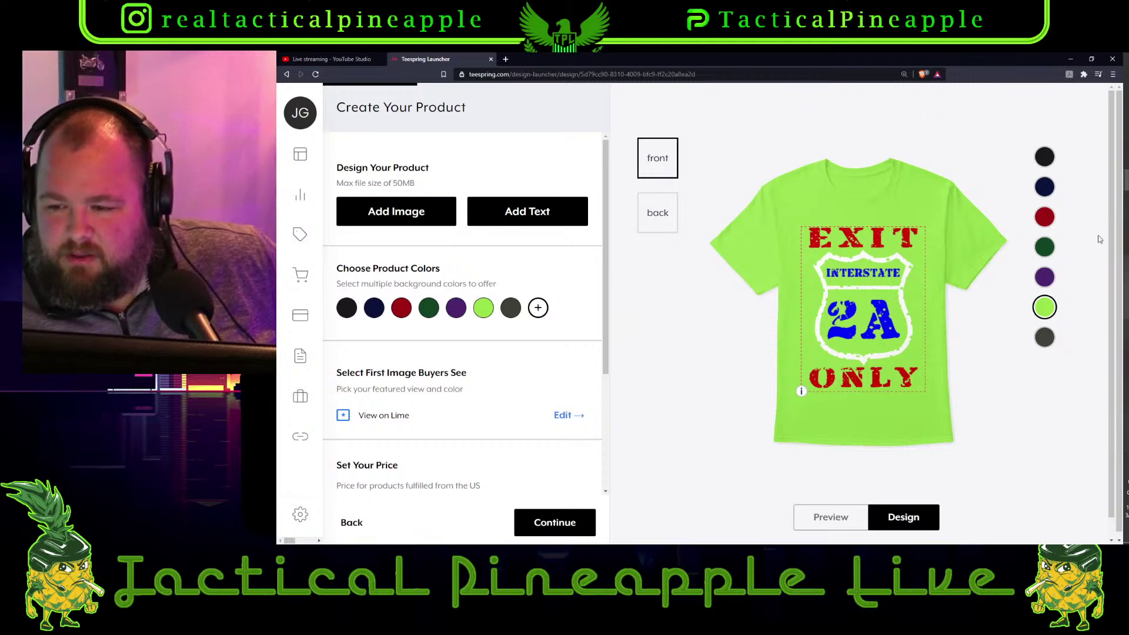
View the design on the Black, Navy, Deep Red, Deep Forest, Purple and Smoke Gray shirts
{"action": "left_click", "coordinate": [1044, 159]}
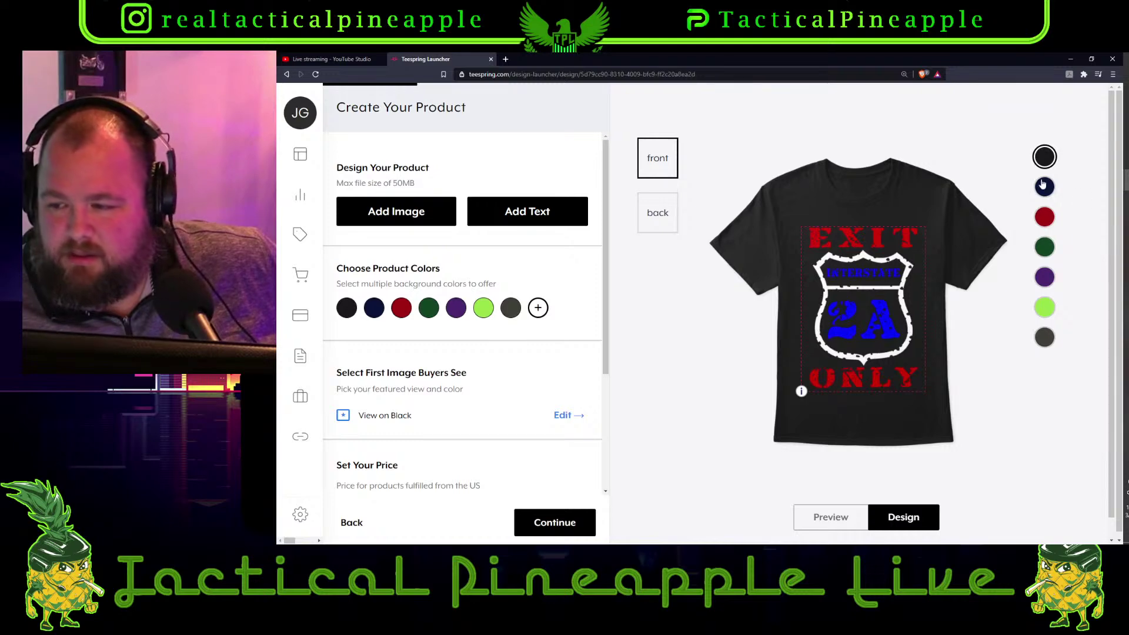
{"action": "left_click", "coordinate": [1043, 186]}
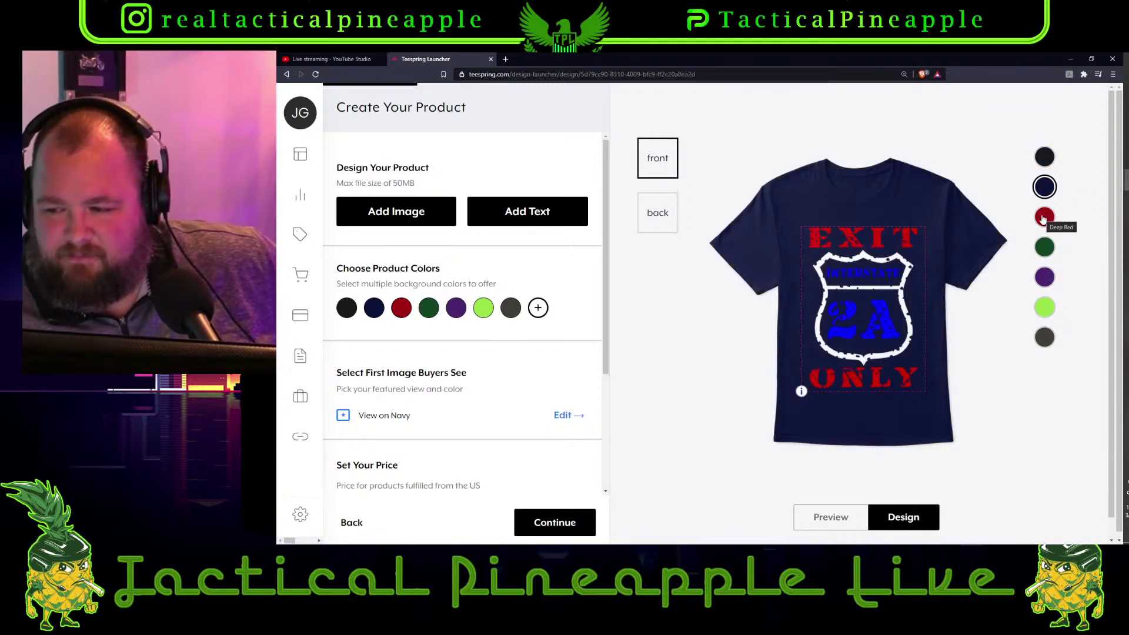
{"action": "left_click", "coordinate": [1043, 217]}
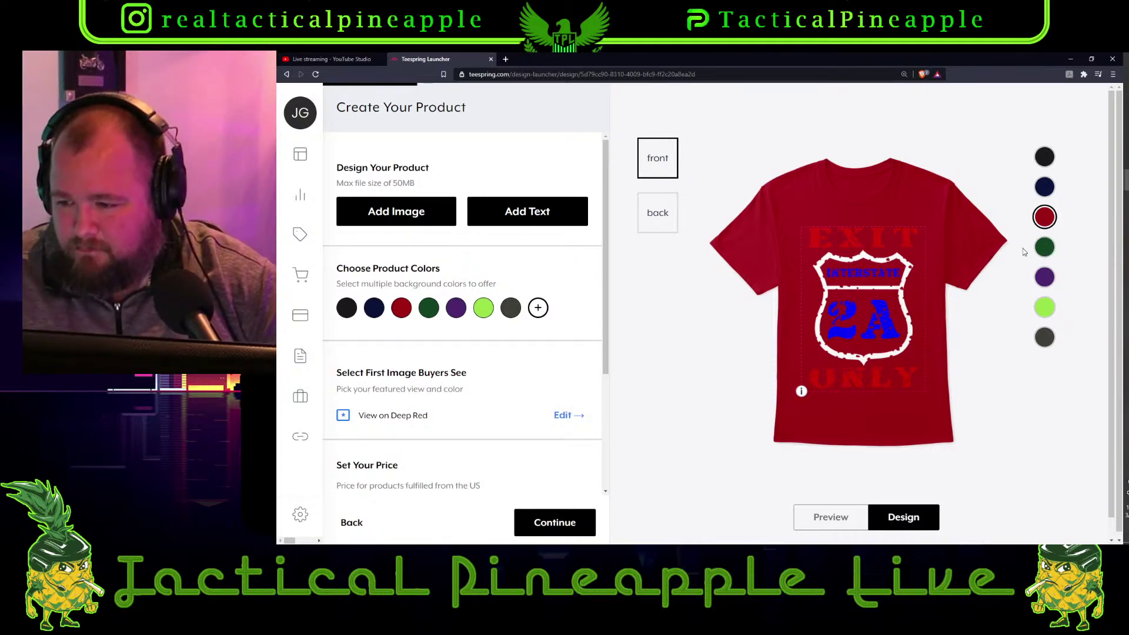
{"action": "left_click", "coordinate": [1046, 250]}
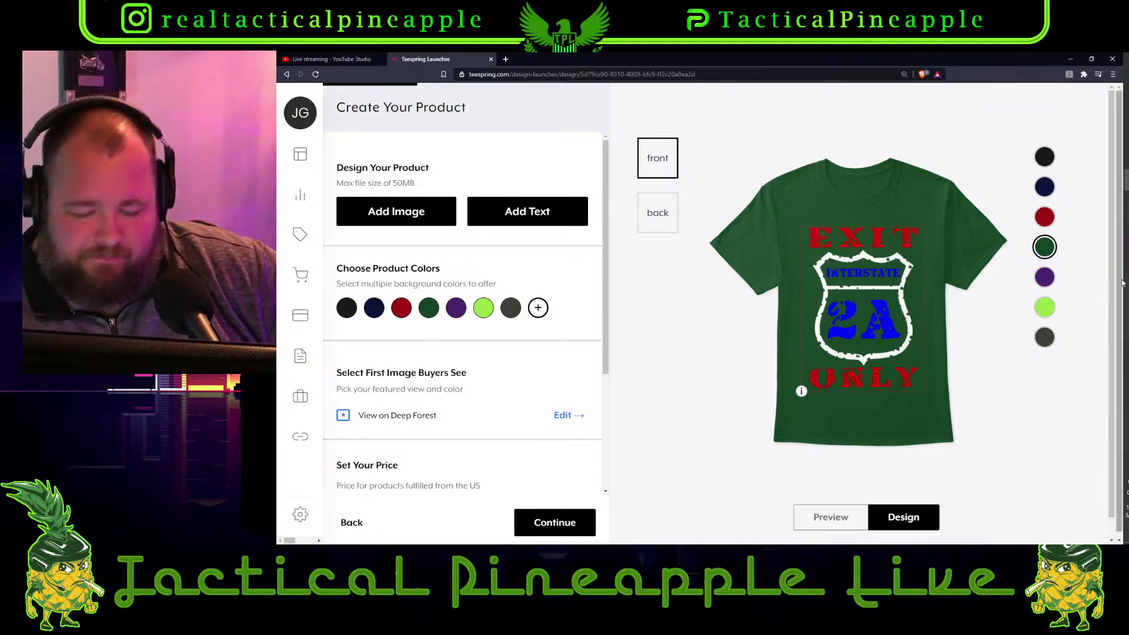
{"action": "left_click", "coordinate": [1047, 281]}
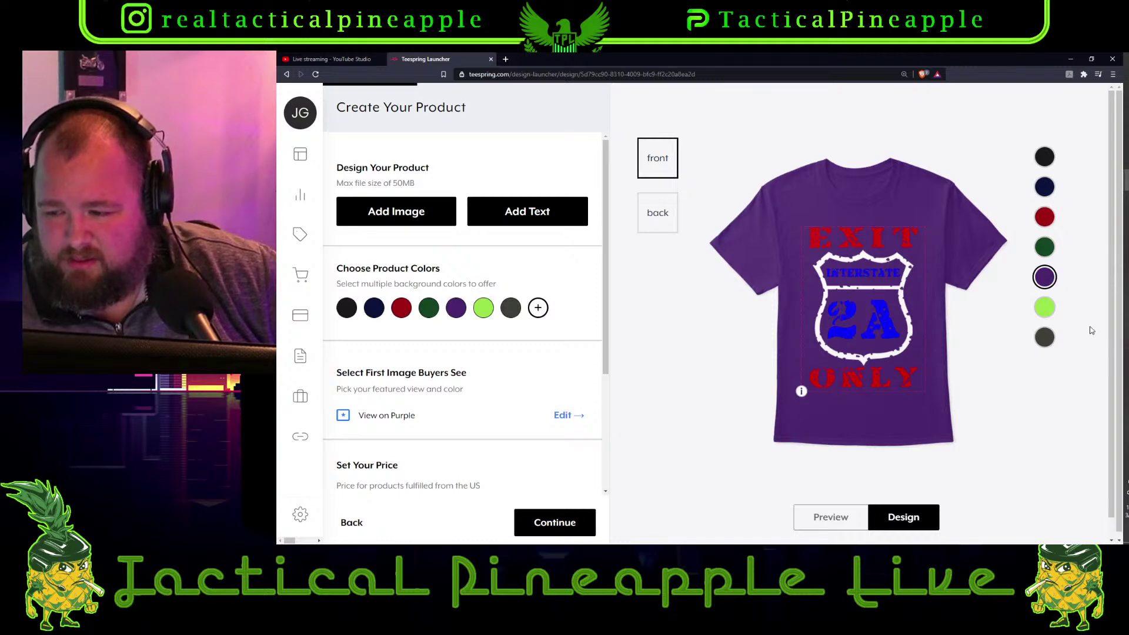
{"action": "left_click", "coordinate": [1045, 340]}
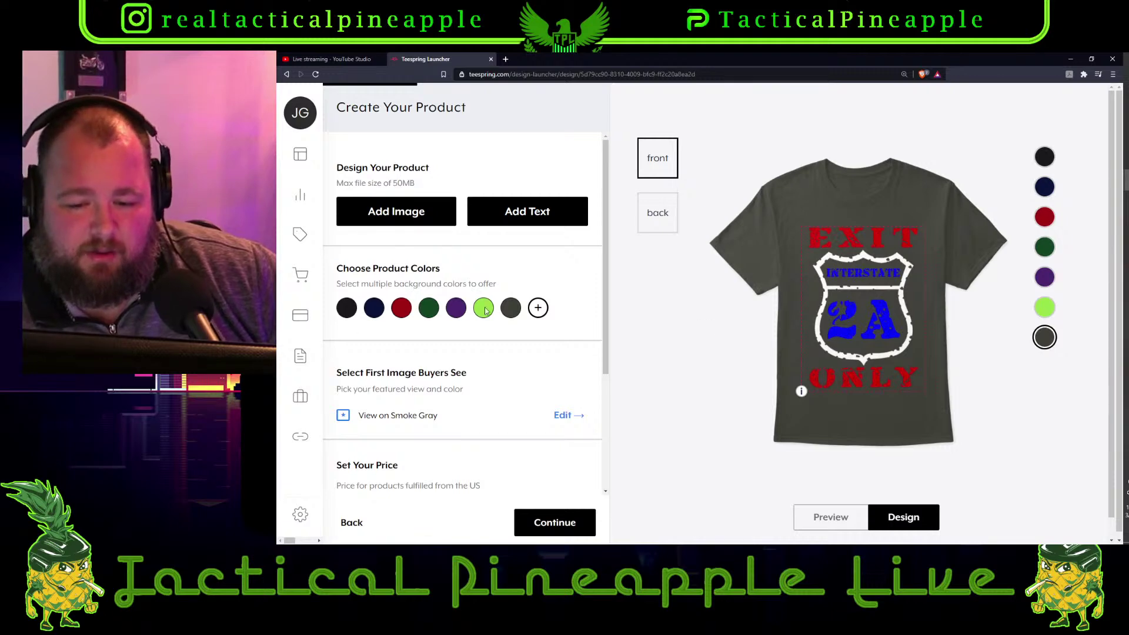
Add the light pink and the darker pink to the offered shirt colors and view the design on Lime
{"action": "left_click", "coordinate": [538, 307]}
{"action": "left_click", "coordinate": [514, 230]}
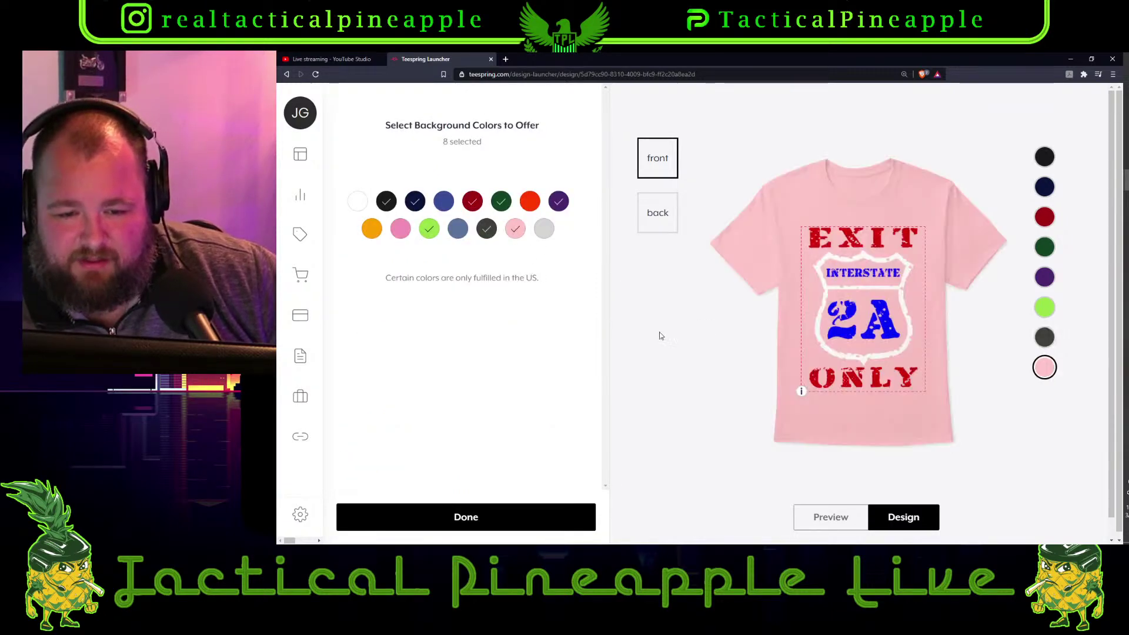
{"action": "mouse_move", "coordinate": [306, 262]}
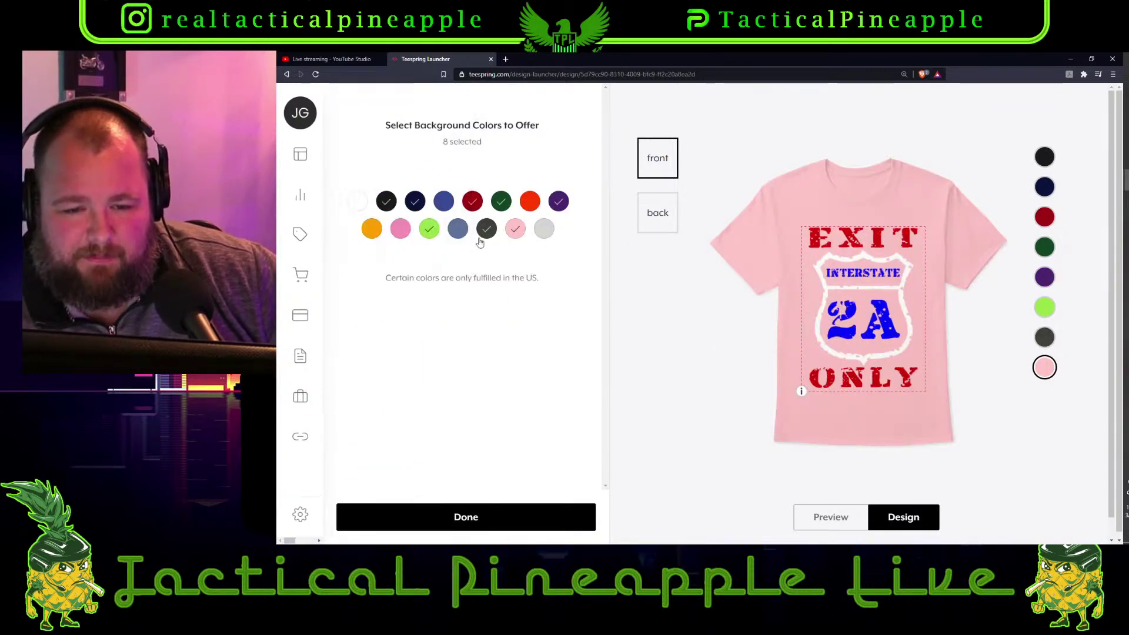
{"action": "left_click", "coordinate": [400, 228]}
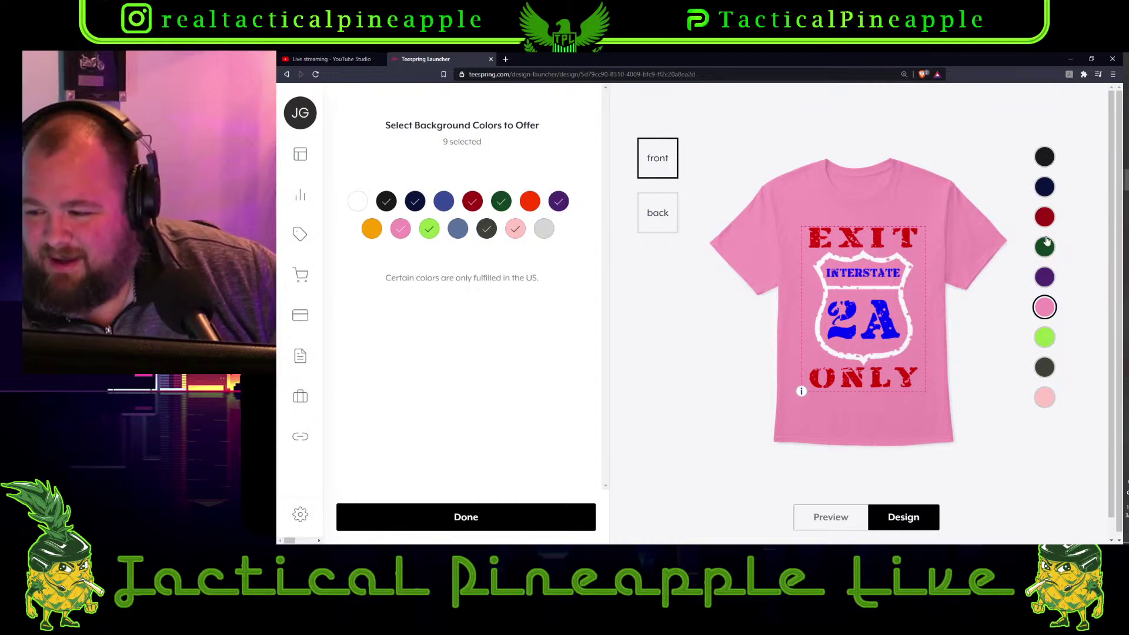
{"action": "left_click", "coordinate": [1041, 339]}
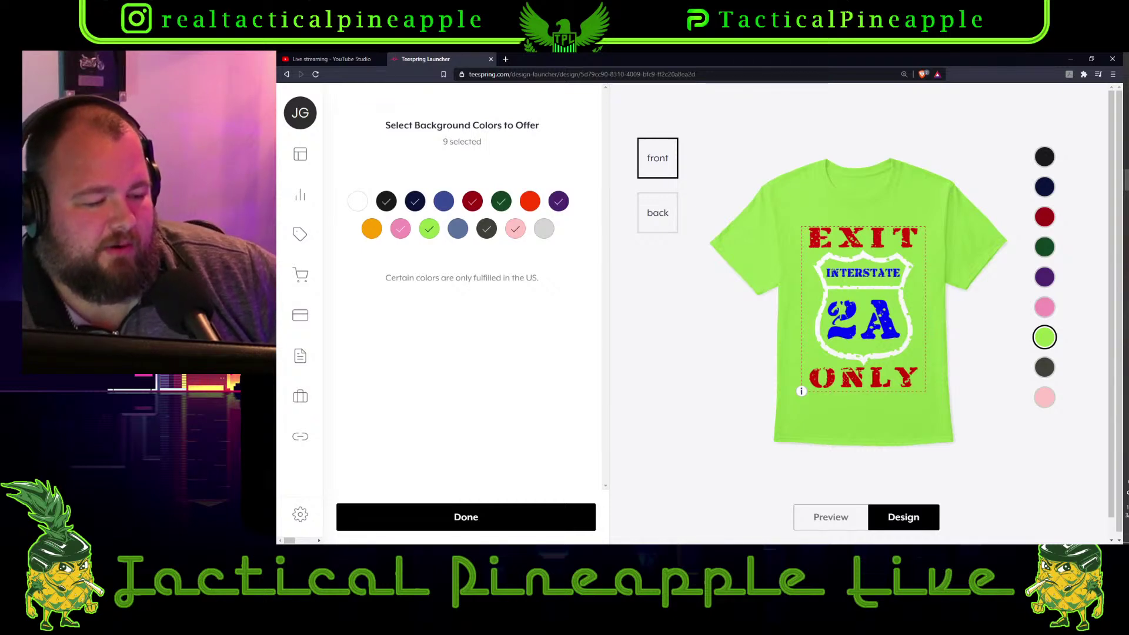
Remove Deep Red from the offered colors, check the design on Deep Forest, and add the bright orange-red shirt color
{"action": "left_click", "coordinate": [472, 202]}
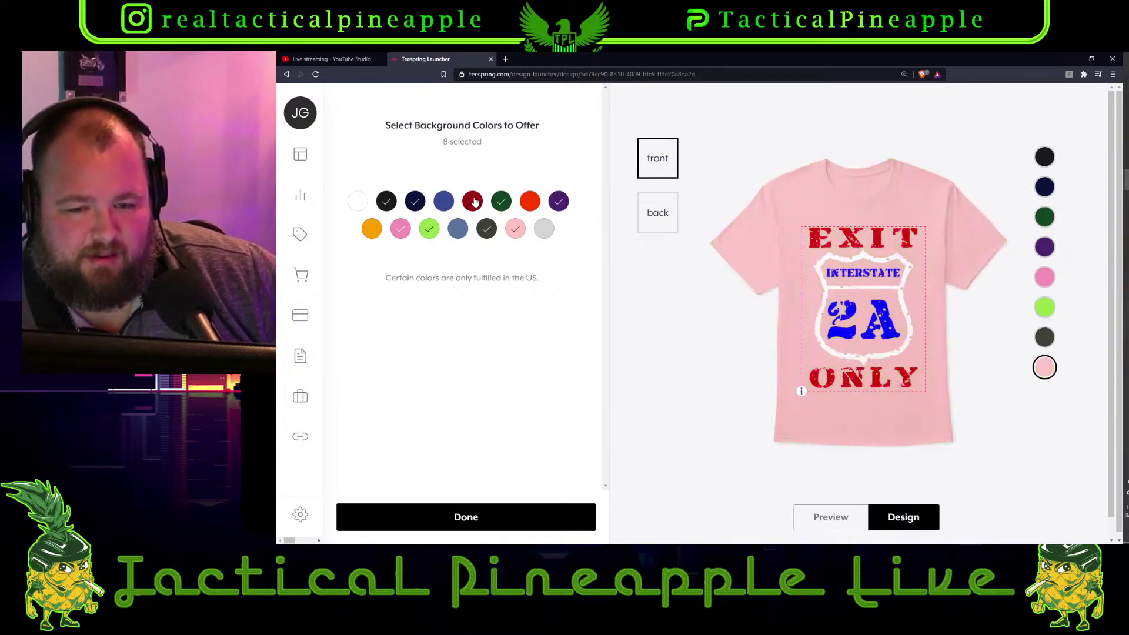
{"action": "left_click", "coordinate": [1046, 218]}
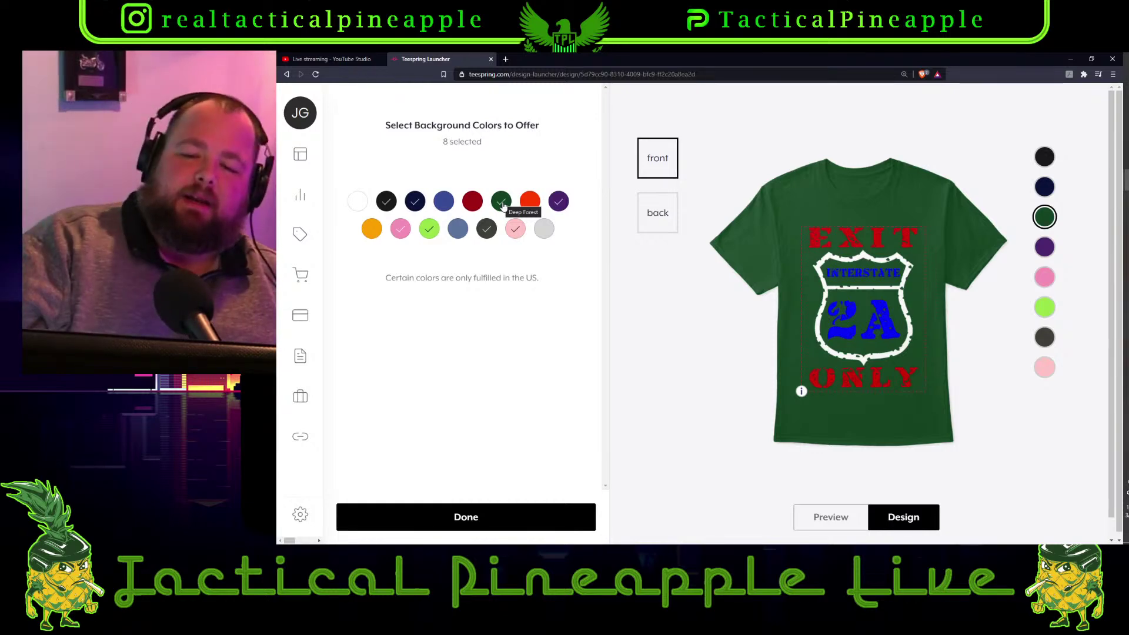
{"action": "left_click", "coordinate": [529, 202]}
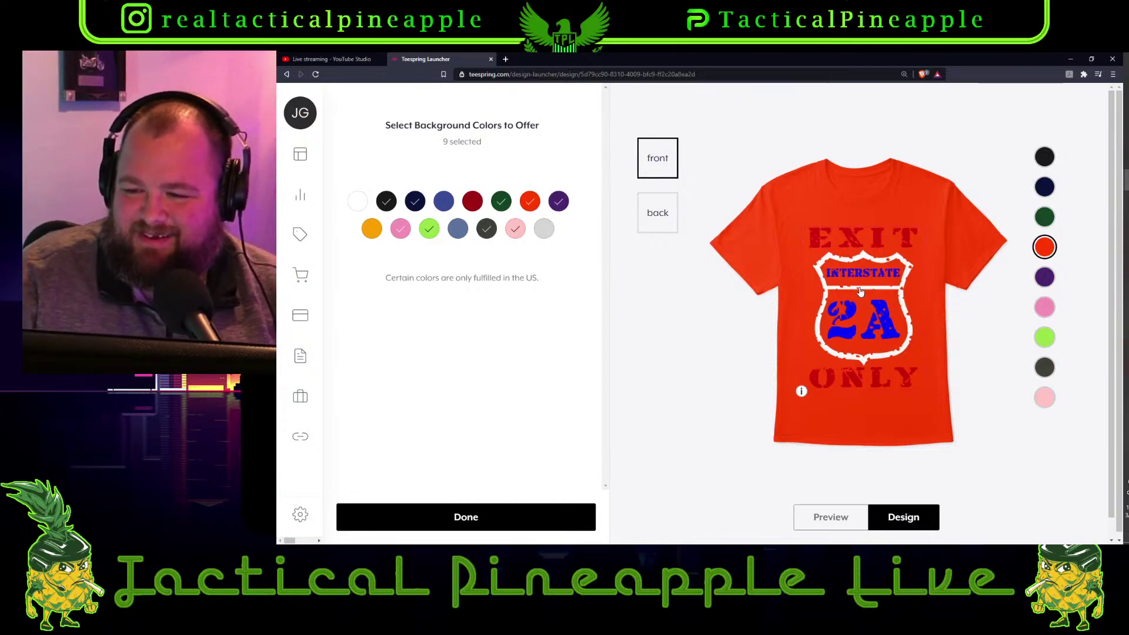
Remove the bright orange-red from the offered shirt colors and try the design on light gray and white without keeping either
{"action": "left_click", "coordinate": [530, 201]}
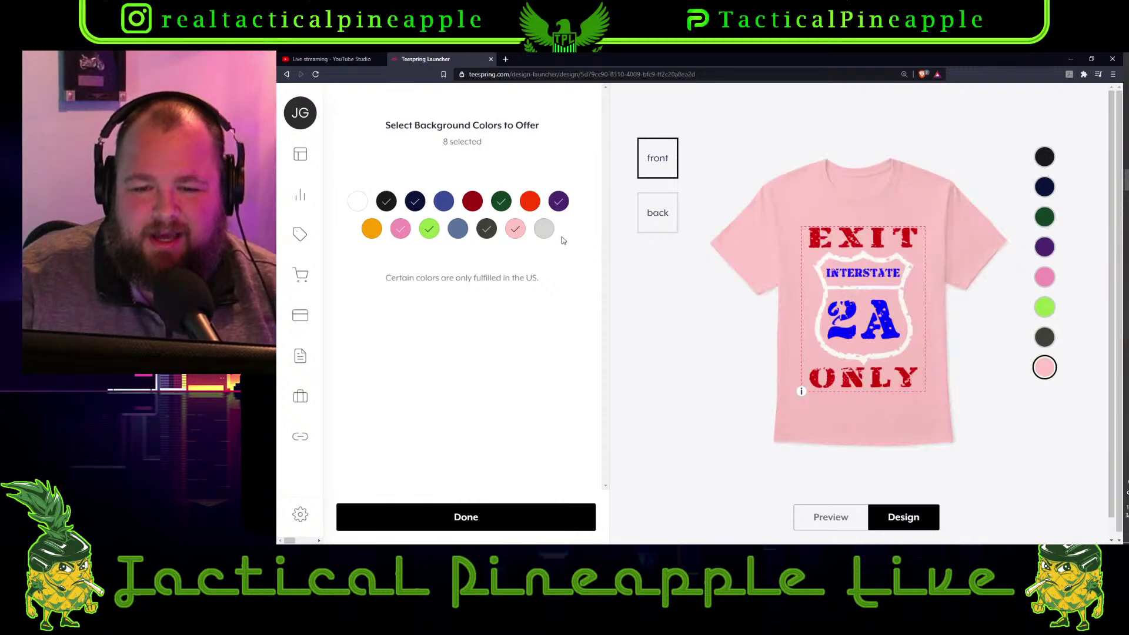
{"action": "left_click", "coordinate": [543, 231]}
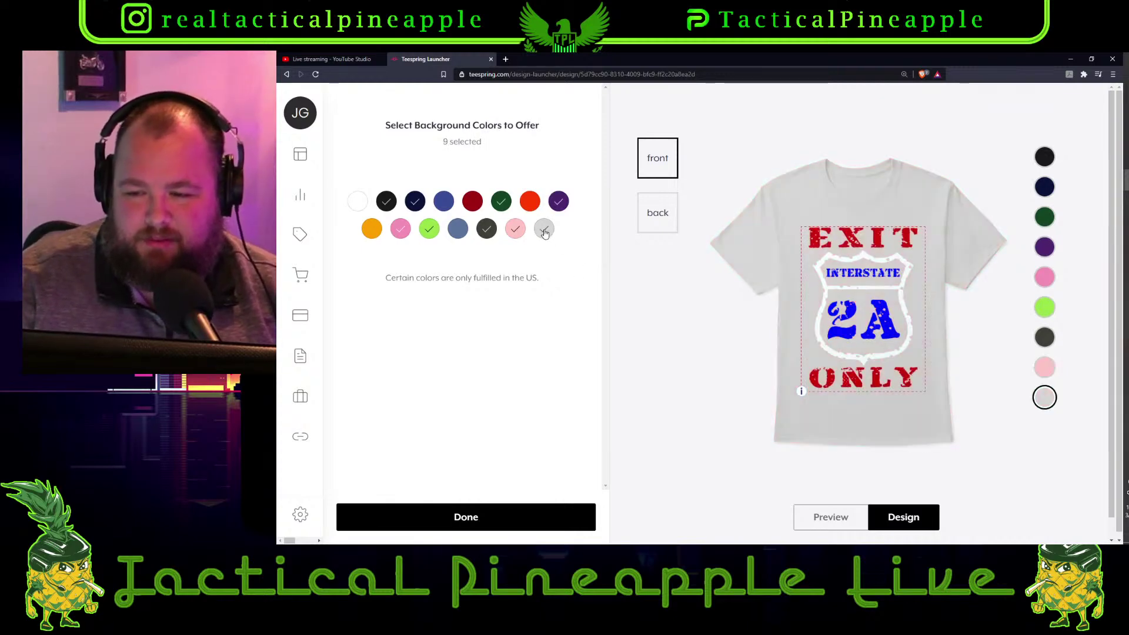
{"action": "left_click", "coordinate": [544, 231]}
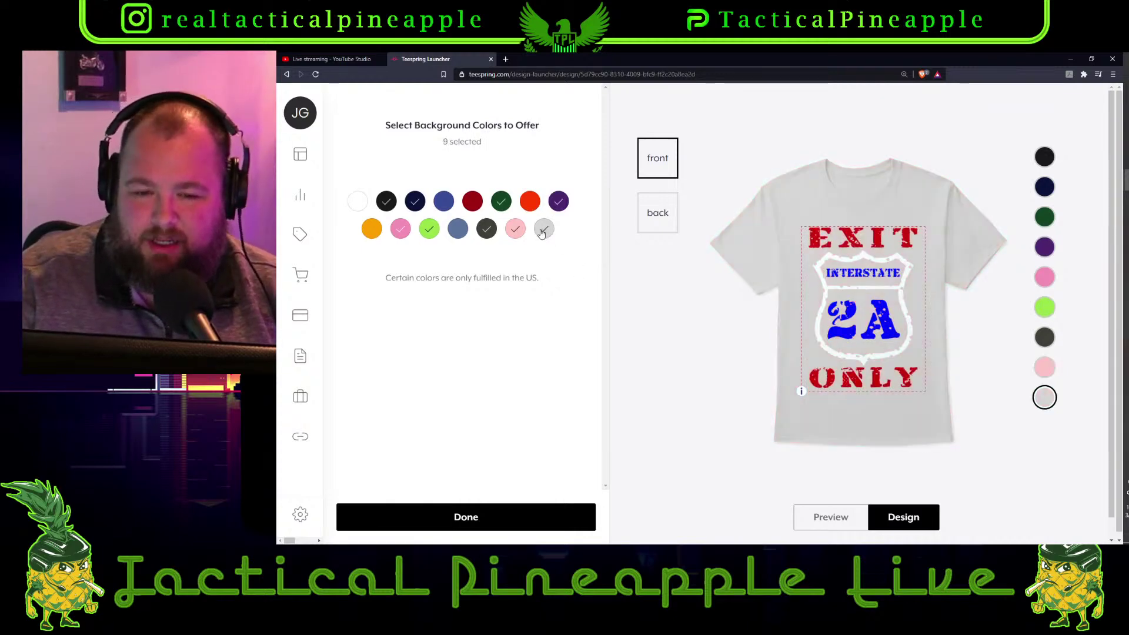
{"action": "left_click", "coordinate": [358, 203]}
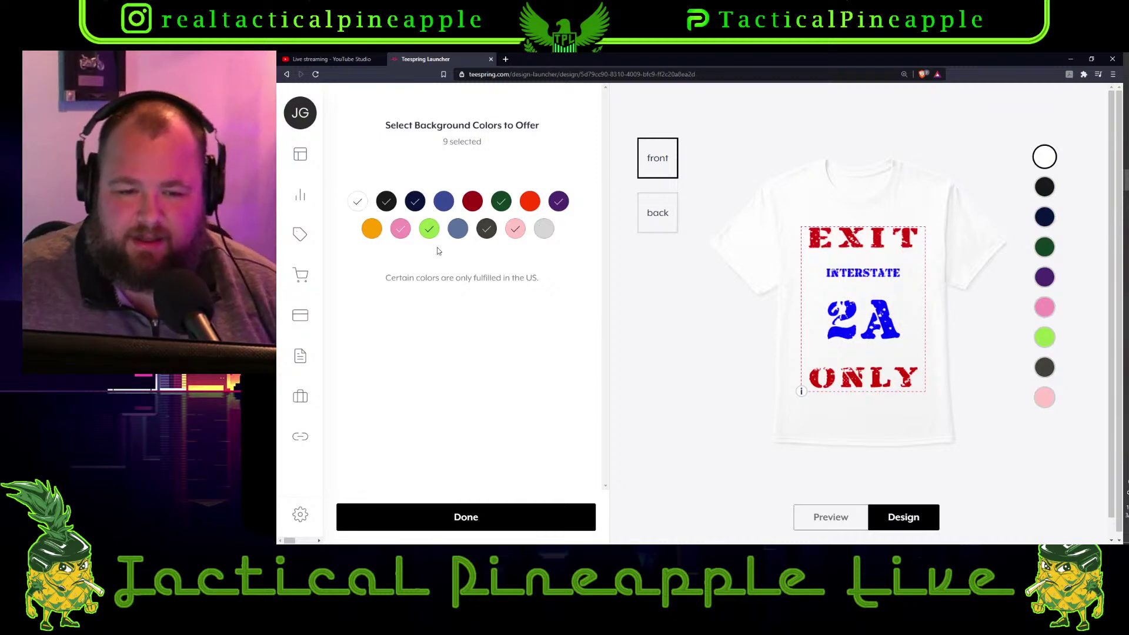
{"action": "left_click", "coordinate": [356, 200]}
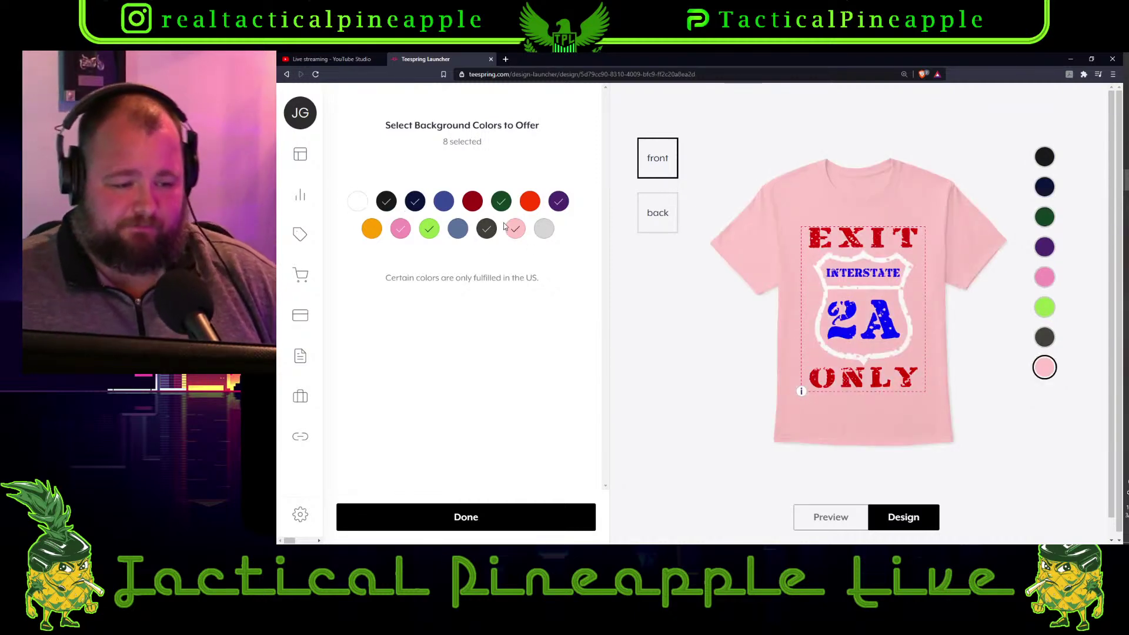
Add Gold to the offered shirt colors, keeping Deep Forest after checking the design on it, and confirm the color selection
{"action": "left_click", "coordinate": [371, 231]}
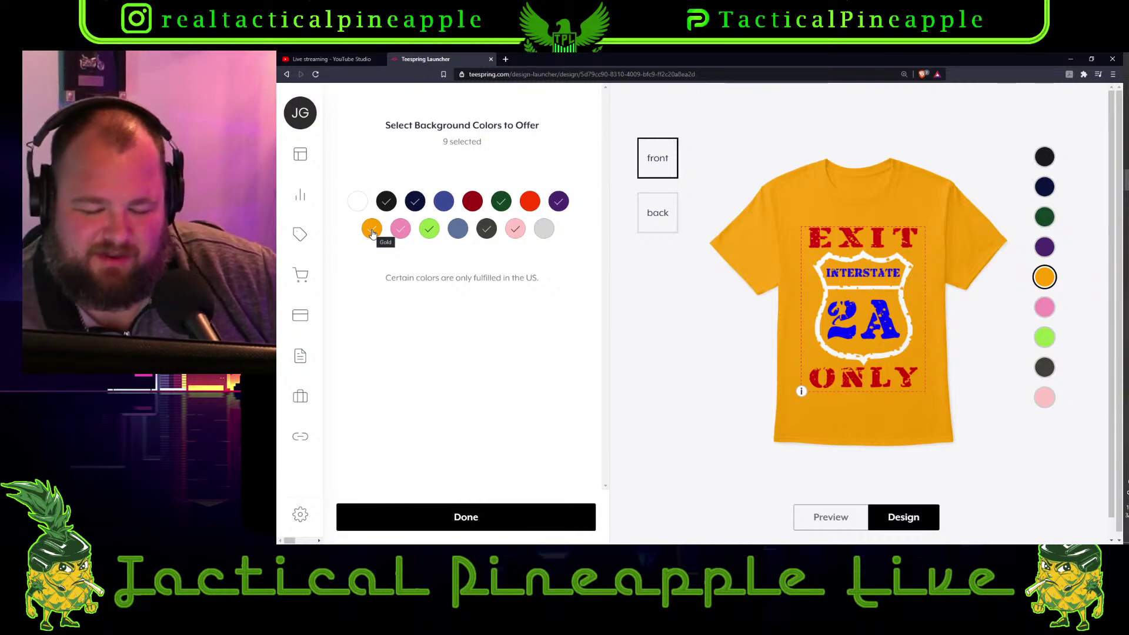
{"action": "mouse_move", "coordinate": [300, 234]}
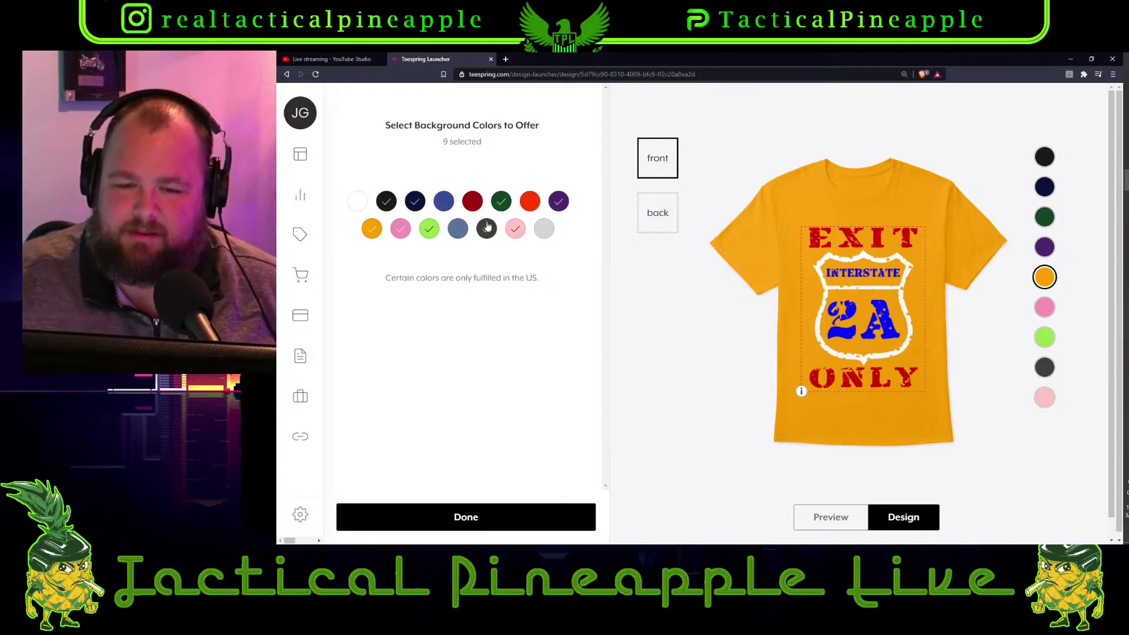
{"action": "left_click", "coordinate": [501, 202]}
{"action": "left_click", "coordinate": [500, 202]}
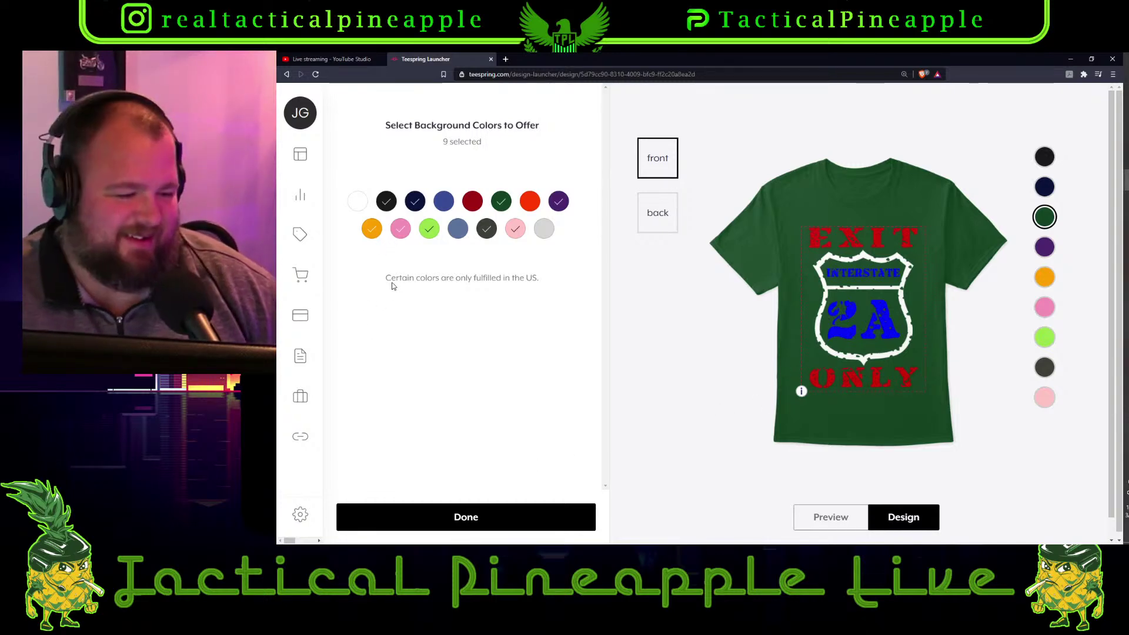
{"action": "mouse_move", "coordinate": [323, 318]}
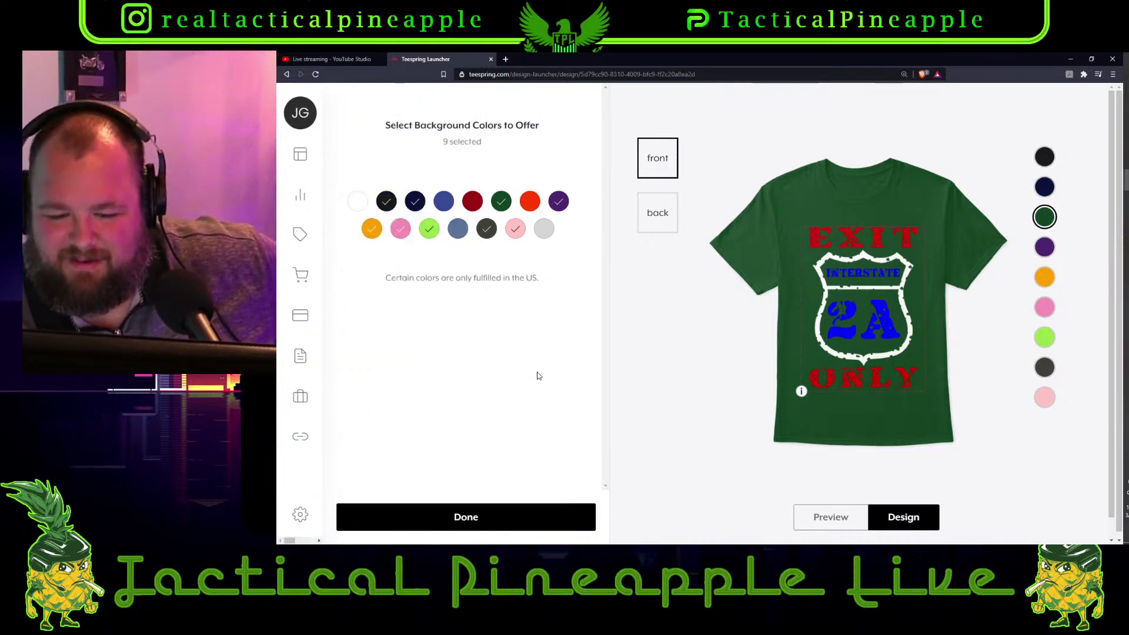
{"action": "left_click", "coordinate": [493, 521]}
Set the first image buyers see to the front view on Smoke Gray
{"action": "scroll", "coordinate": [539, 376], "scroll_direction": "down", "scroll_amount": 2}
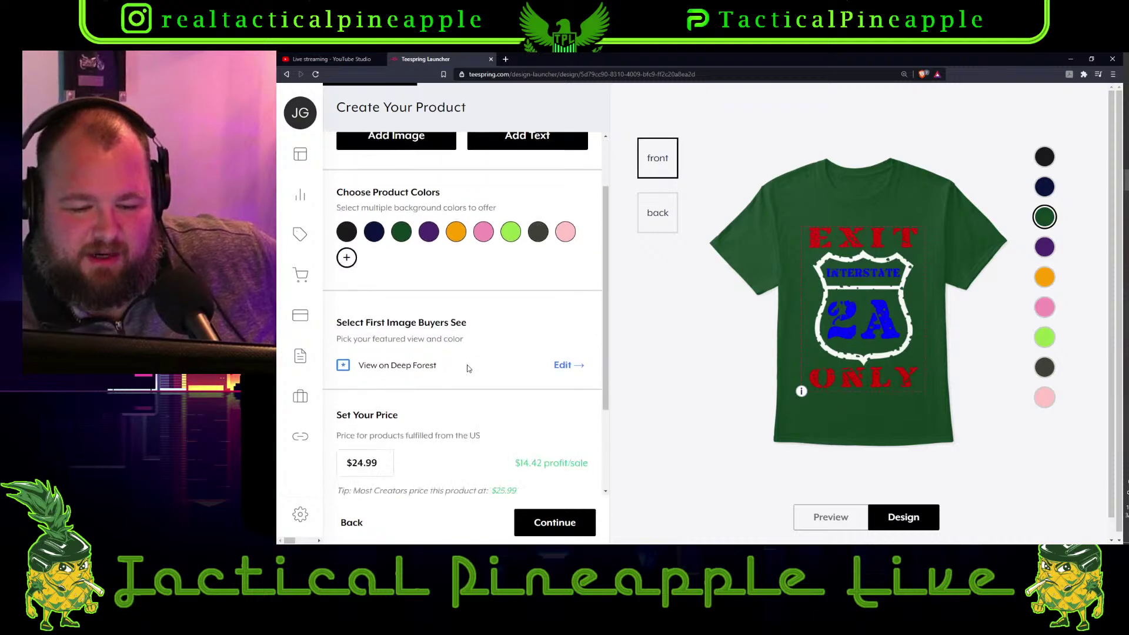
{"action": "mouse_move", "coordinate": [358, 358]}
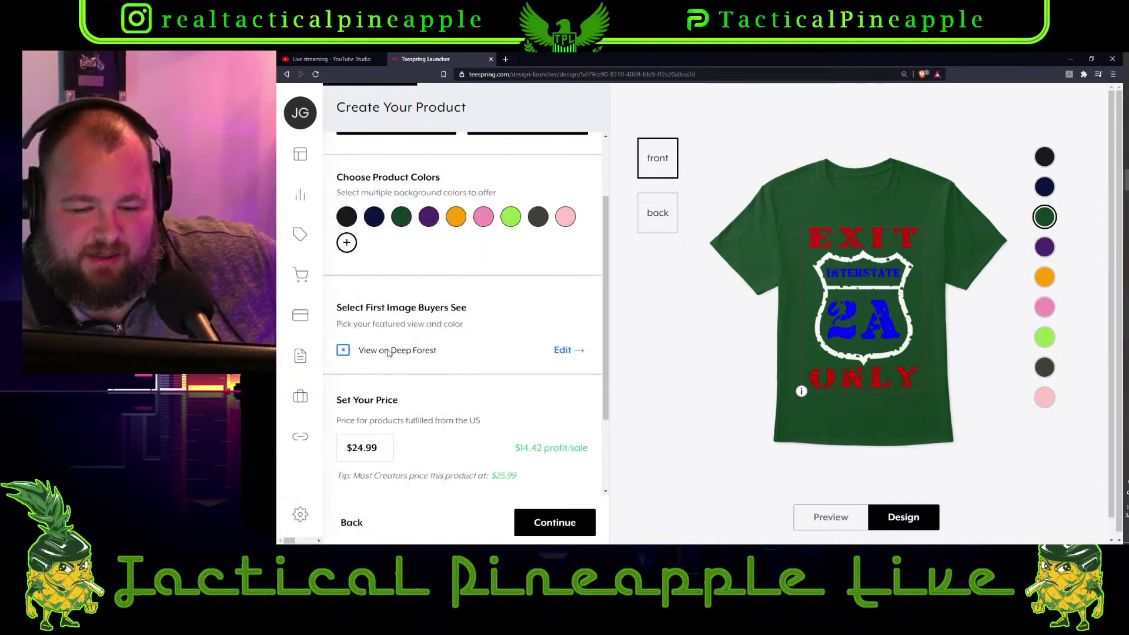
{"action": "left_click", "coordinate": [562, 351]}
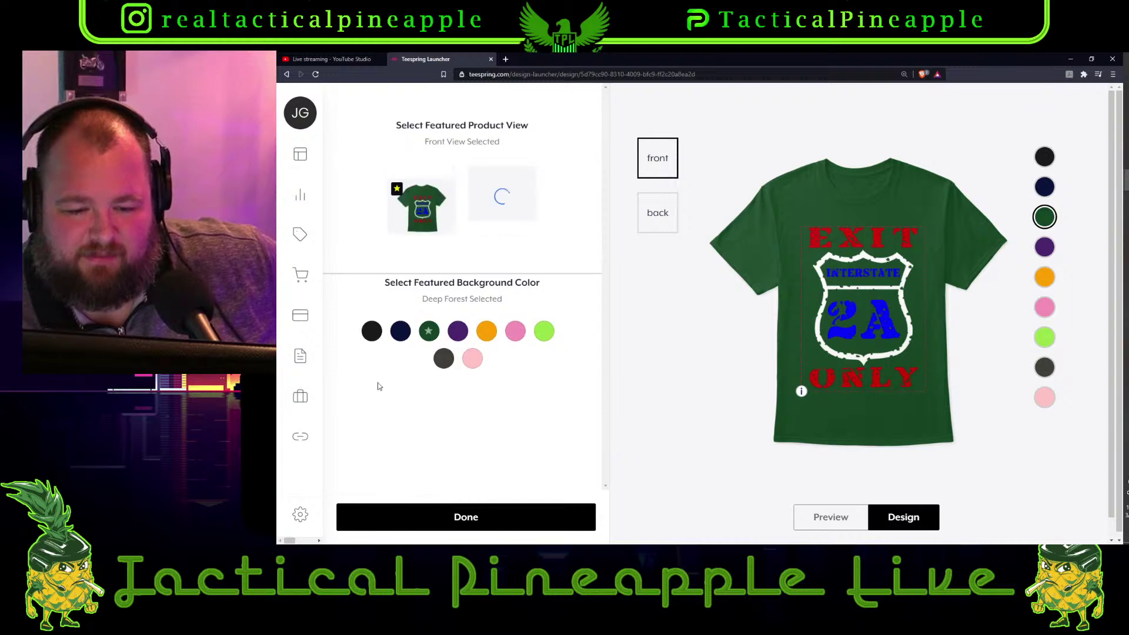
{"action": "left_click", "coordinate": [448, 352]}
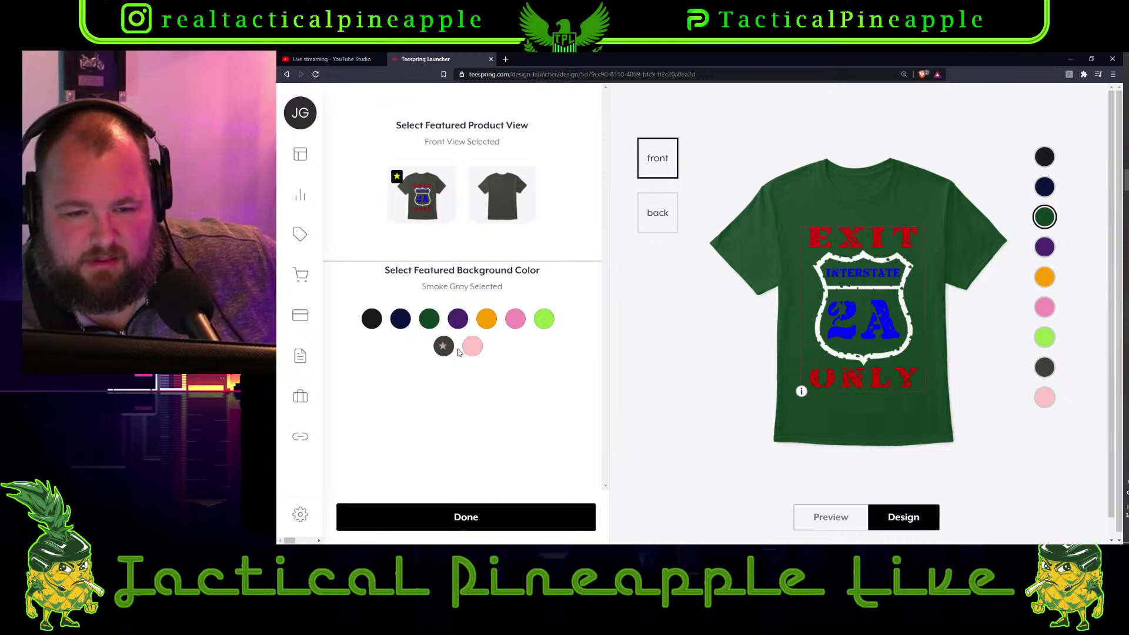
{"action": "left_click", "coordinate": [492, 516]}
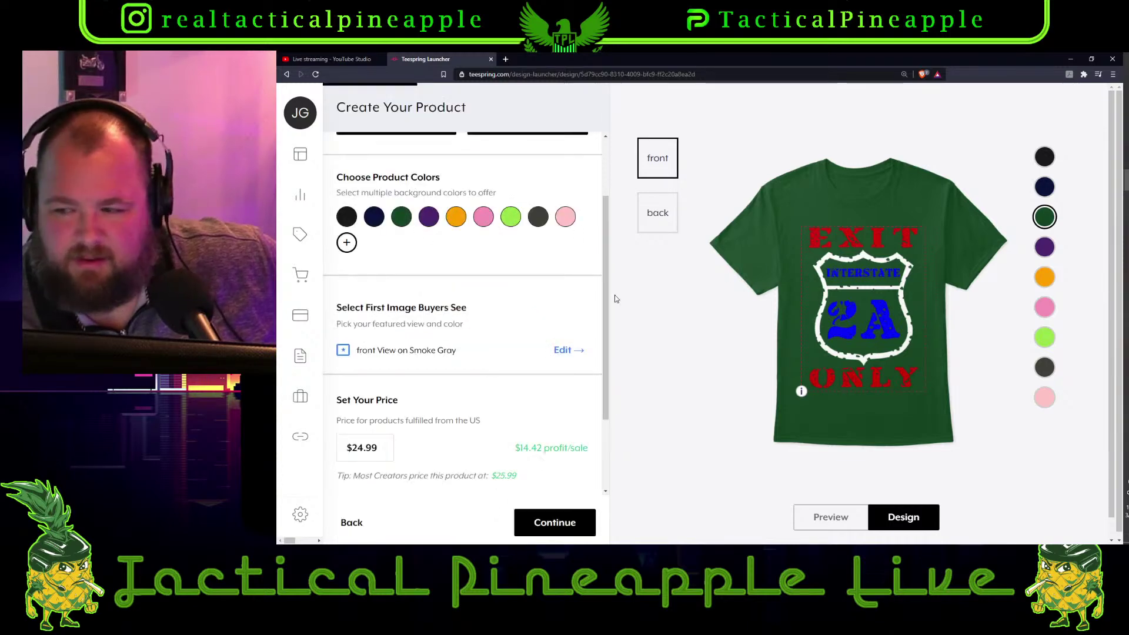
Compare the design on Smoke Gray and Black, and make the front view on Black the first image buyers see
{"action": "left_click", "coordinate": [1051, 376]}
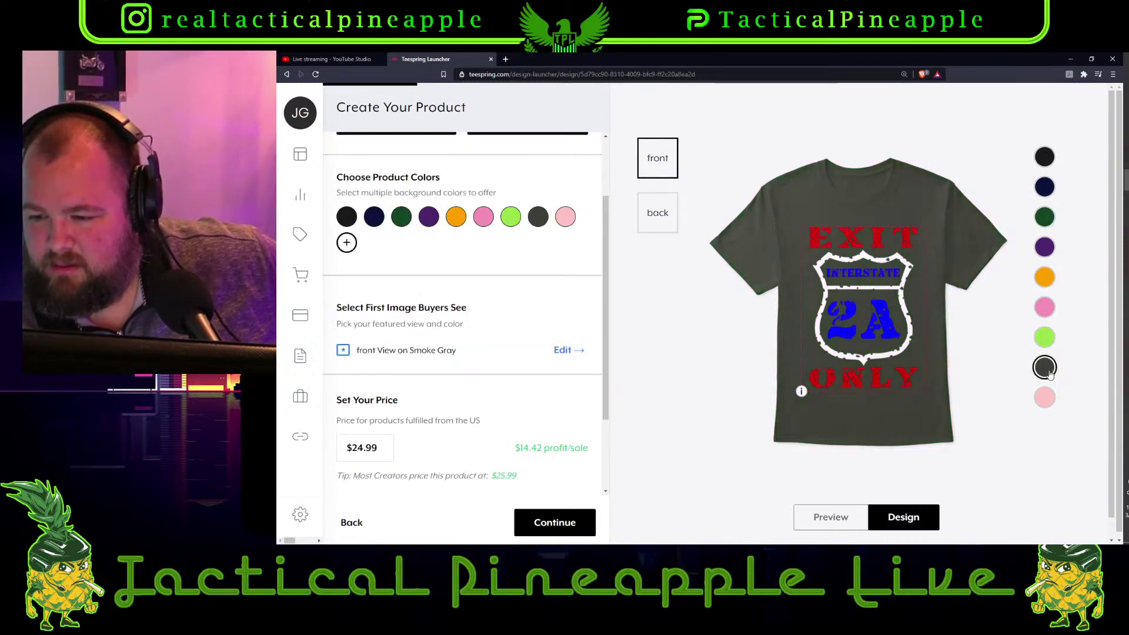
{"action": "left_click", "coordinate": [1043, 158]}
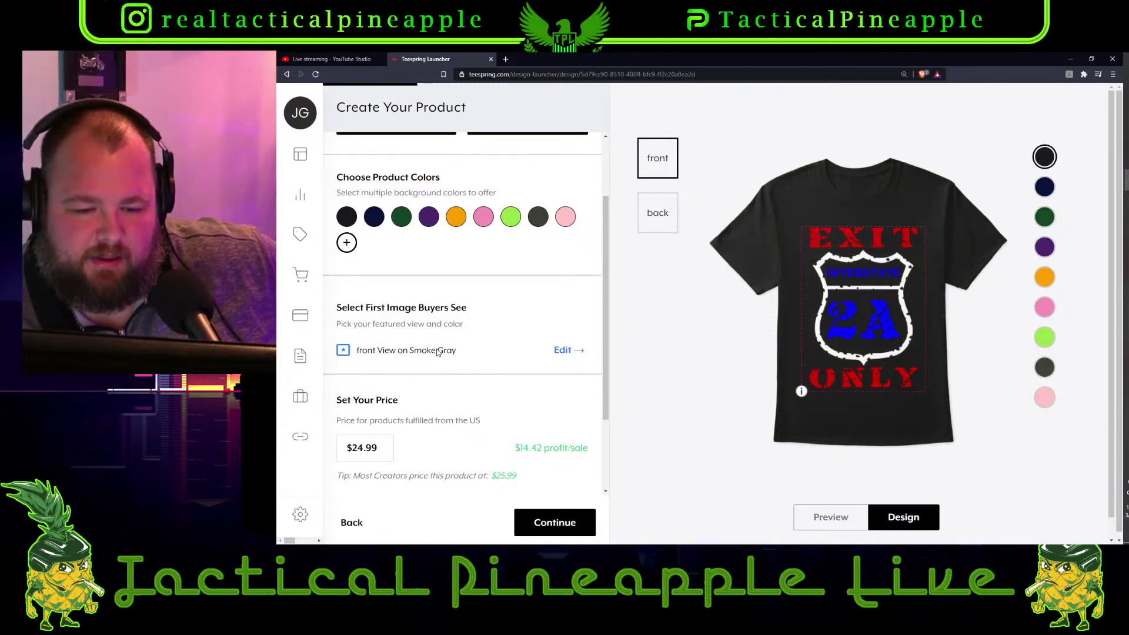
{"action": "left_click", "coordinate": [568, 350]}
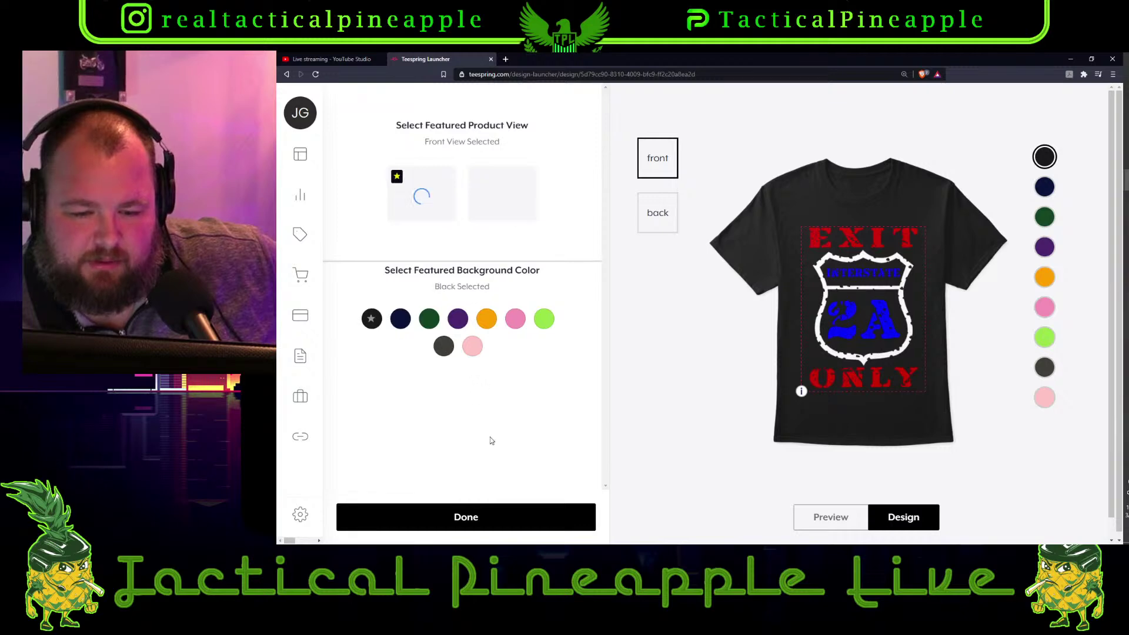
{"action": "left_click", "coordinate": [492, 515]}
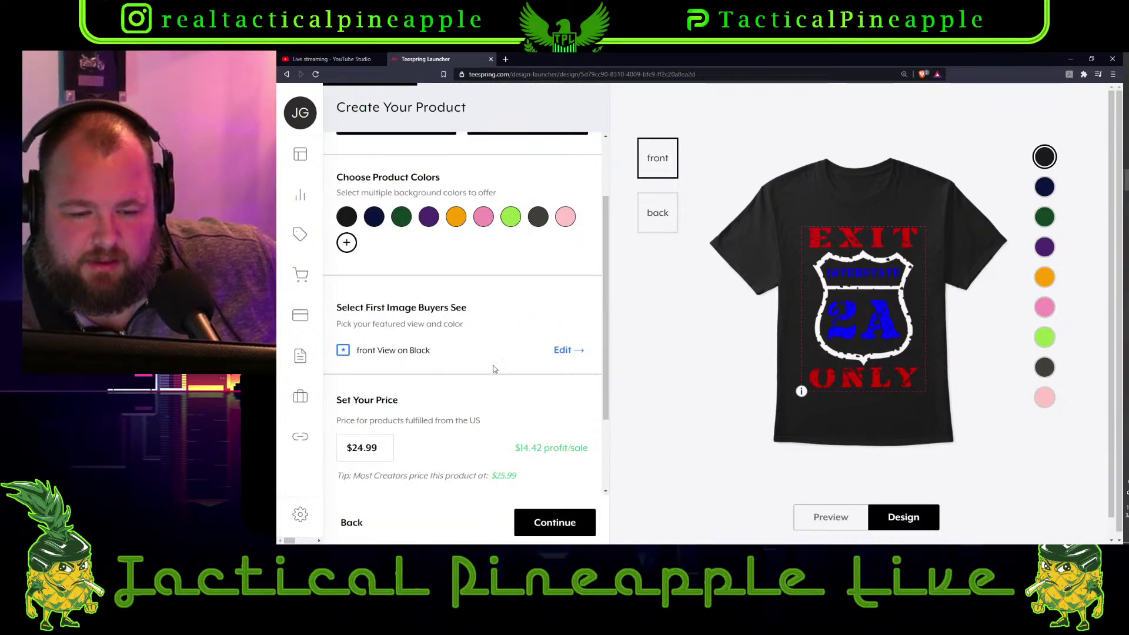
Set the US price of the Classic Tee to $17.76 and continue to adding more products
{"action": "scroll", "coordinate": [447, 360], "scroll_direction": "down", "scroll_amount": 3}
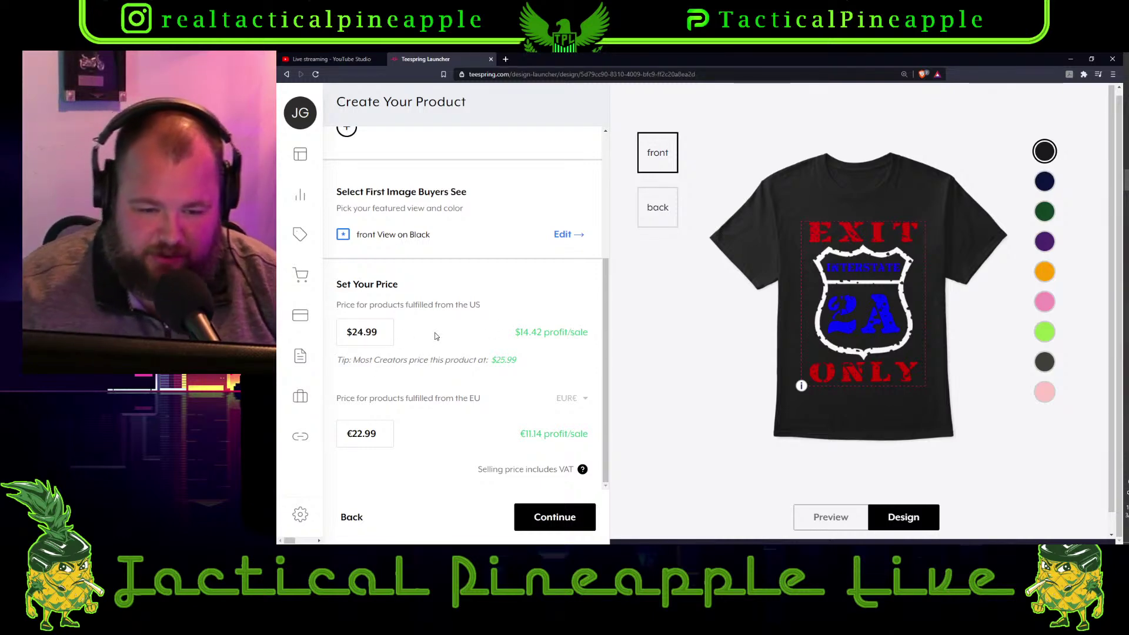
{"action": "left_click_drag", "start_coordinate": [390, 334], "coordinate": [352, 333]}
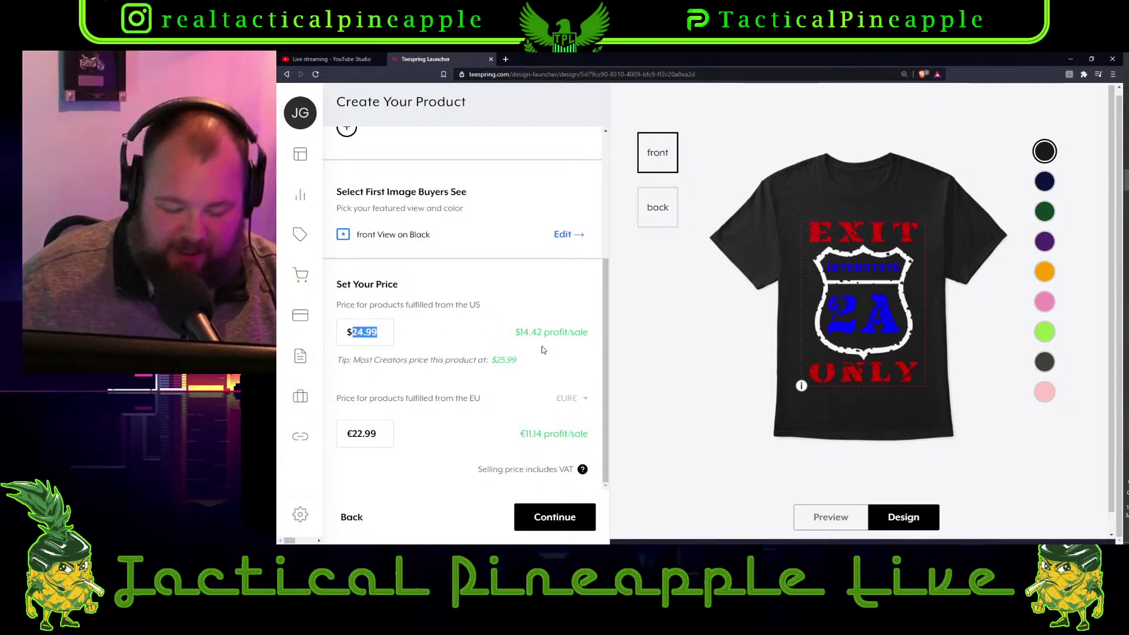
{"action": "type", "text": "17.76"}
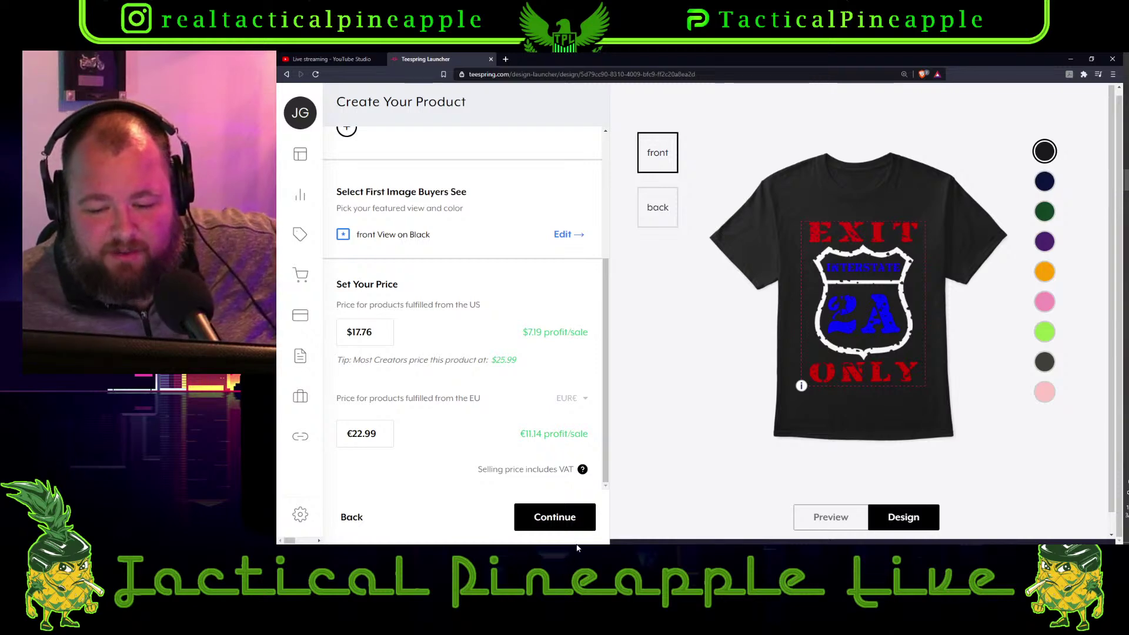
{"action": "left_click", "coordinate": [562, 520]}
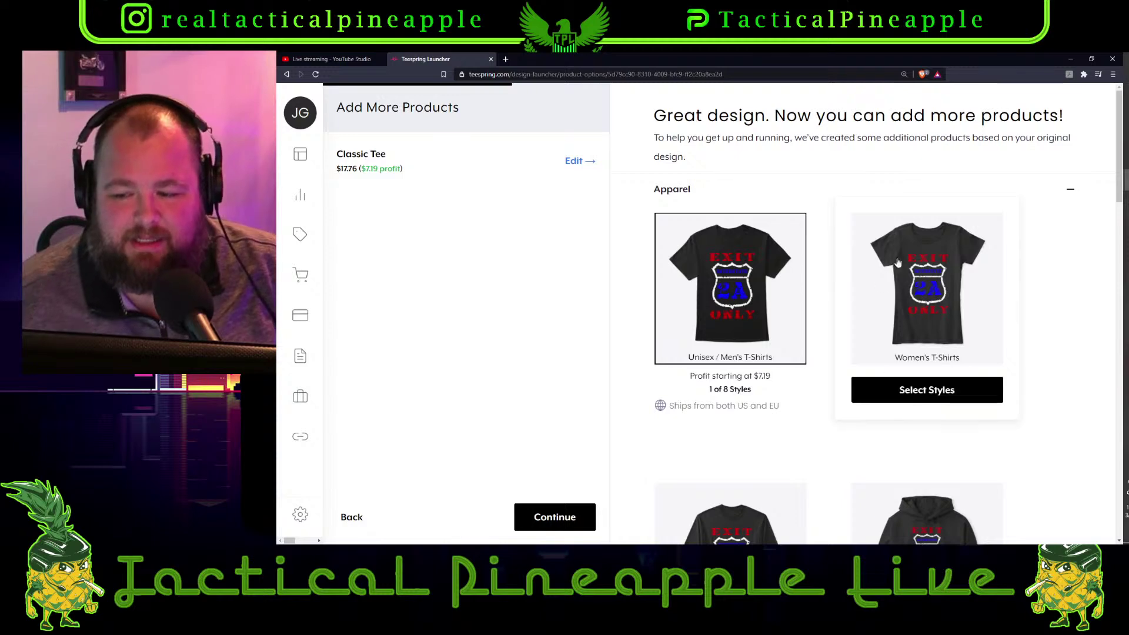
Look through the additional apparel and open the Classic Pullover Hoodie from the Hoodies & Sweatshirts styles for editing
{"action": "scroll", "coordinate": [871, 484], "scroll_direction": "down", "scroll_amount": 3}
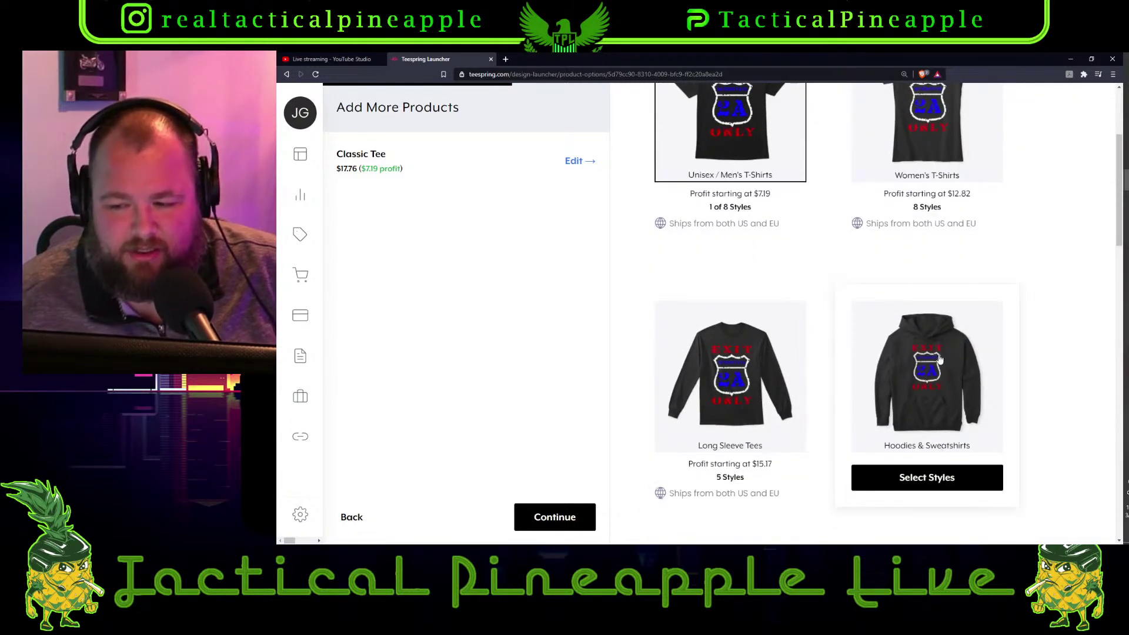
{"action": "scroll", "coordinate": [999, 429], "scroll_direction": "down", "scroll_amount": 2}
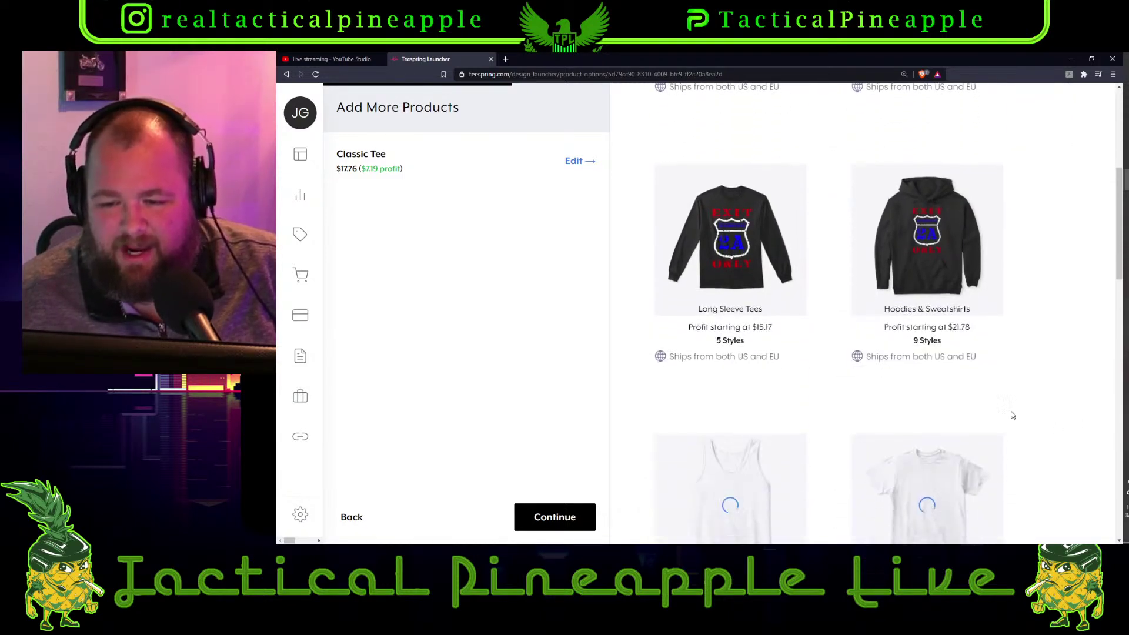
{"action": "left_click", "coordinate": [957, 345]}
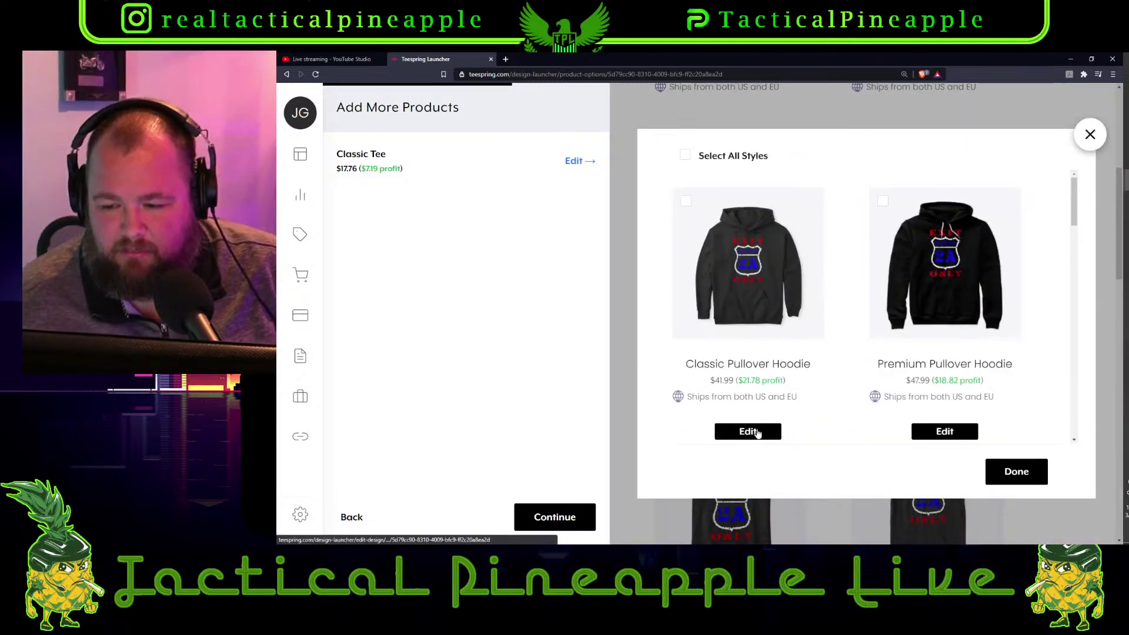
{"action": "left_click", "coordinate": [760, 431]}
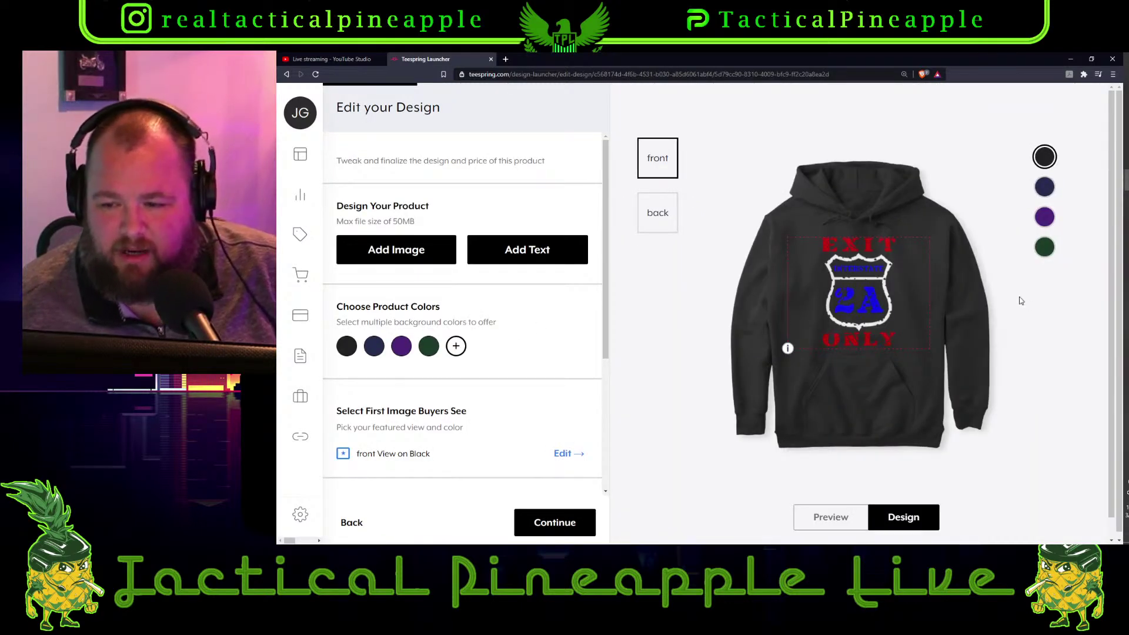
Delete the design from the hoodie's front and add the image "EXIT 2A - create with me" to its back
{"action": "left_click", "coordinate": [879, 301]}
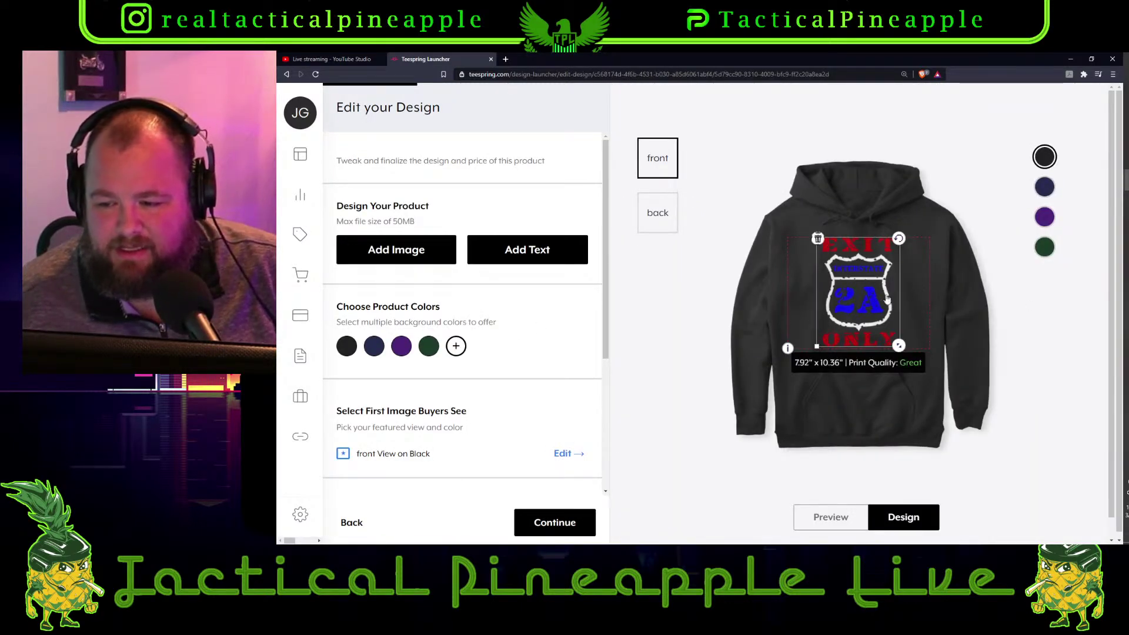
{"action": "left_click", "coordinate": [817, 238]}
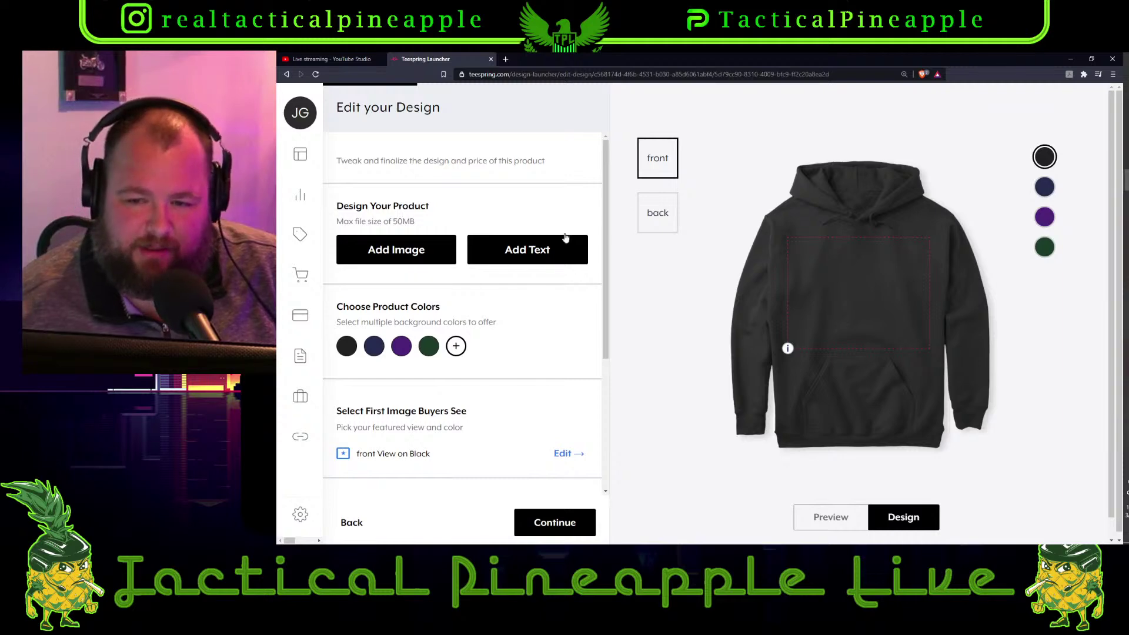
{"action": "left_click", "coordinate": [671, 213]}
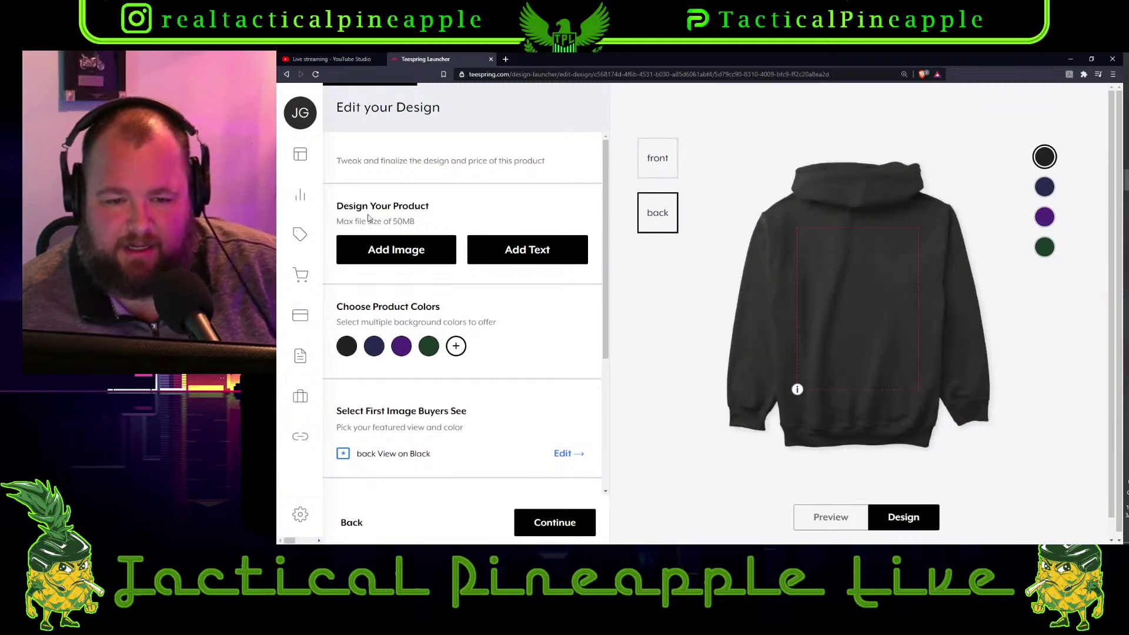
{"action": "left_click", "coordinate": [396, 249]}
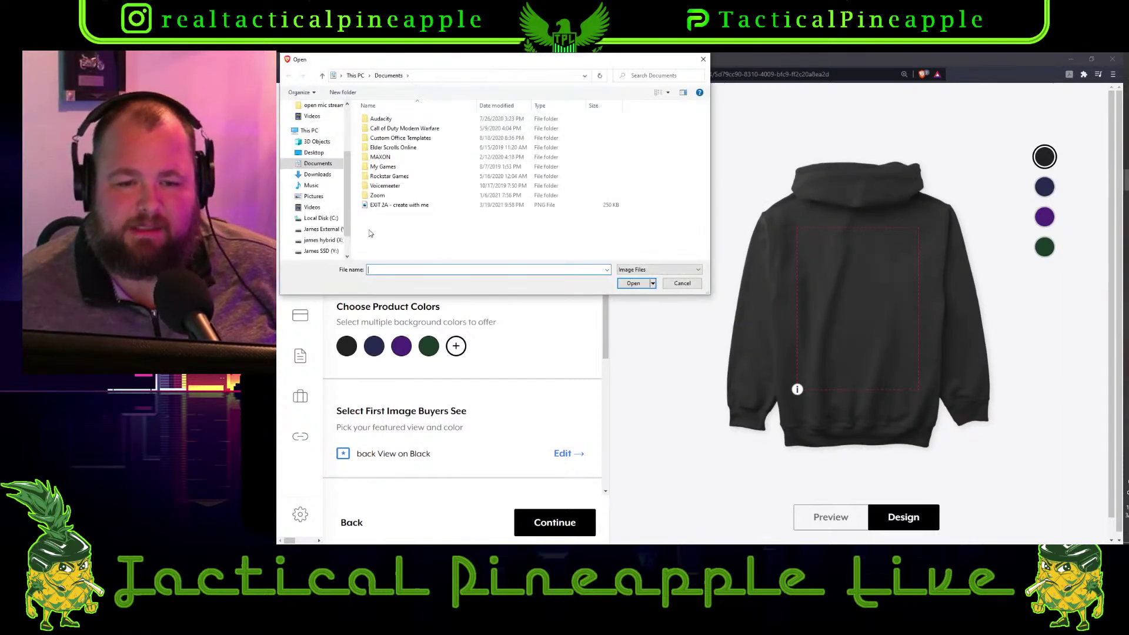
{"action": "left_click", "coordinate": [374, 205]}
{"action": "left_click", "coordinate": [638, 285]}
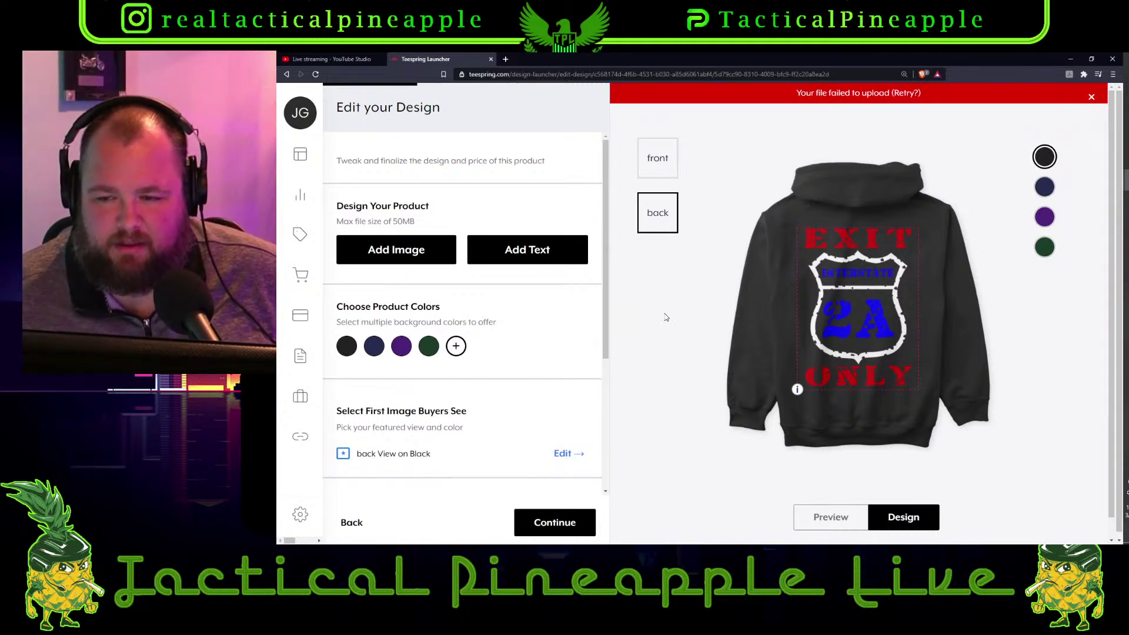
Add the dark gray to the hoodie's offered colors and try the design on the lighter, warmer gray without keeping it
{"action": "left_click", "coordinate": [456, 345]}
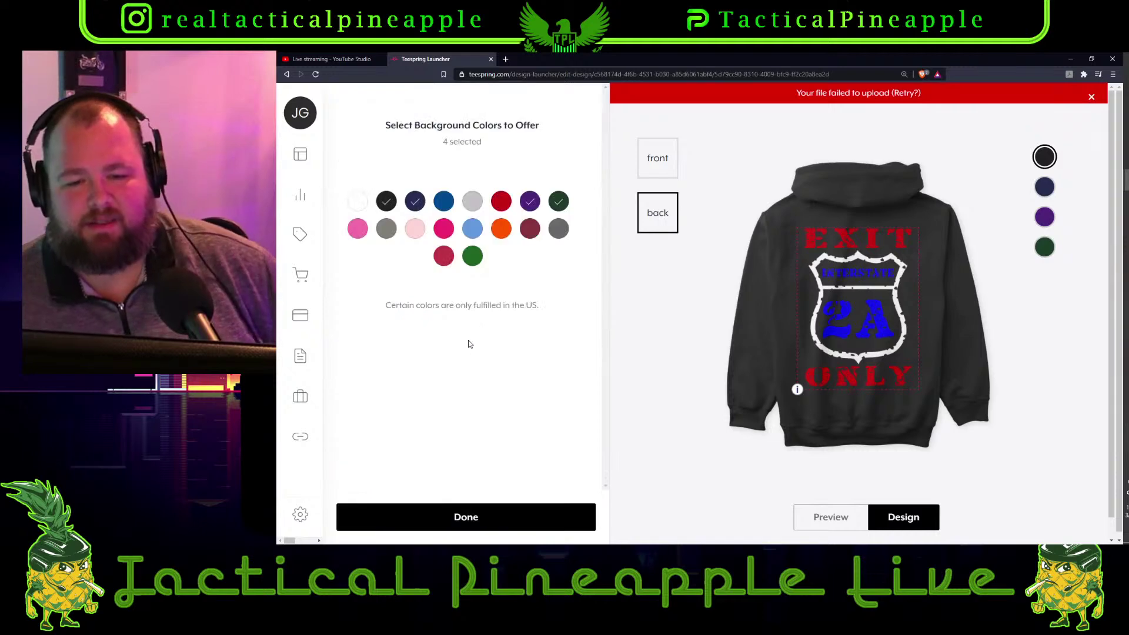
{"action": "left_click", "coordinate": [557, 230]}
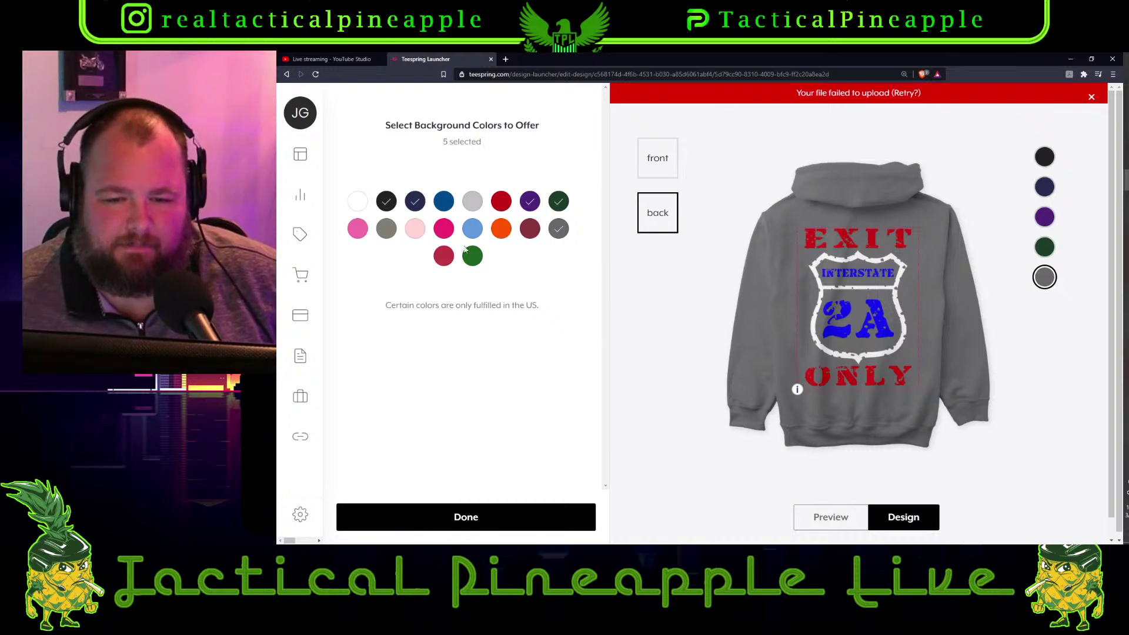
{"action": "left_click", "coordinate": [387, 235]}
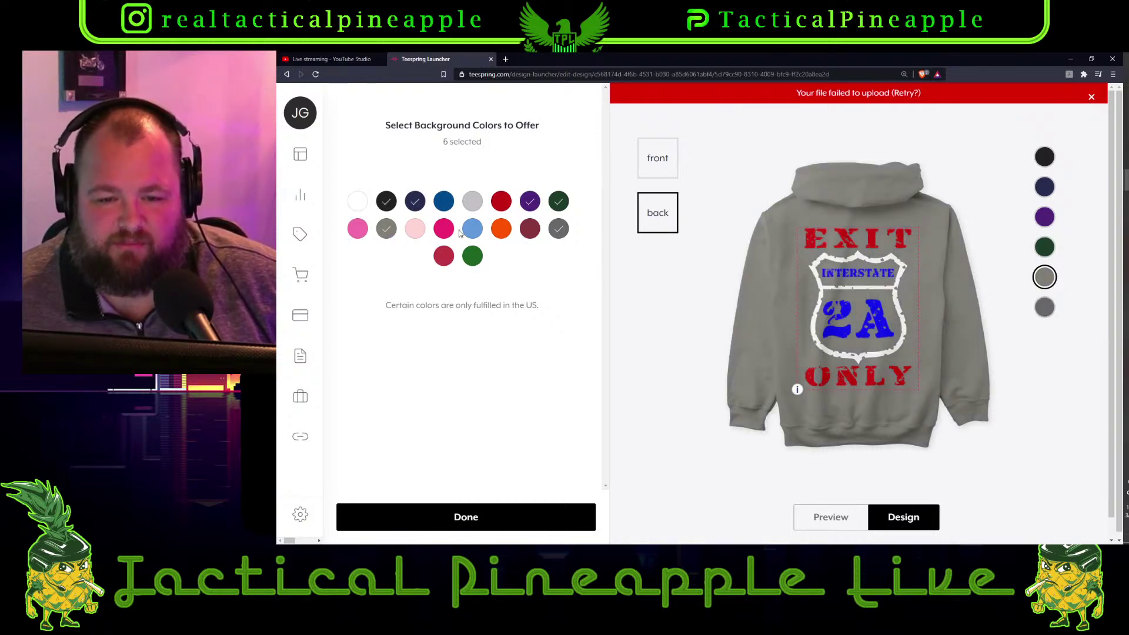
{"action": "left_click", "coordinate": [388, 235]}
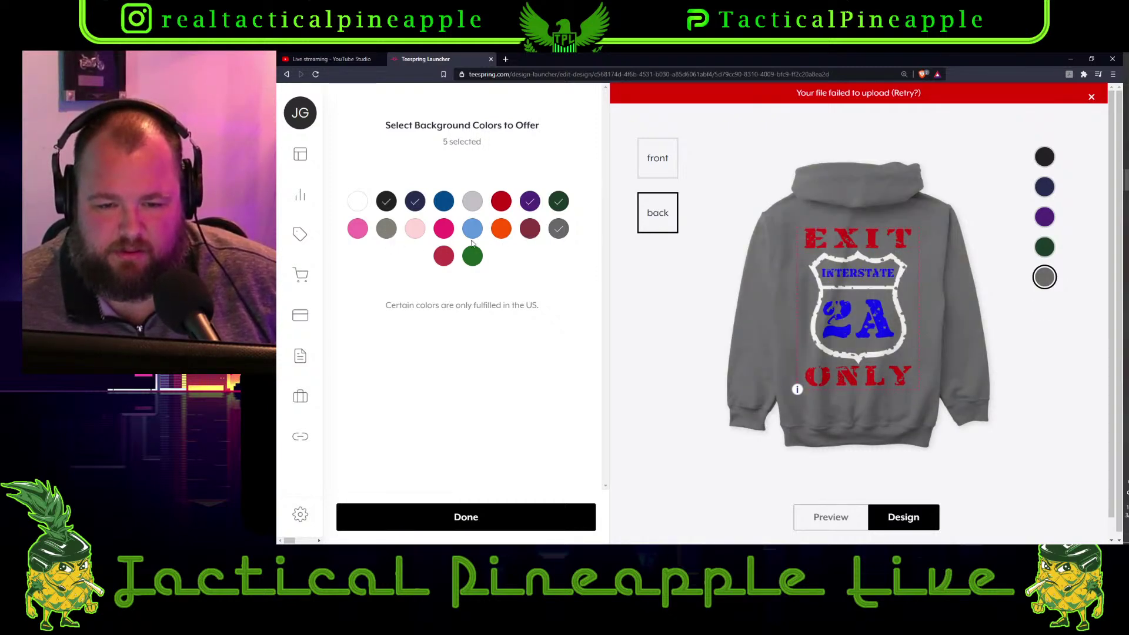
Add the lighter, warmer gray and the hot pink to the hoodie's offered colors, trying the orange without keeping it
{"action": "left_click", "coordinate": [528, 235]}
{"action": "left_click", "coordinate": [530, 232]}
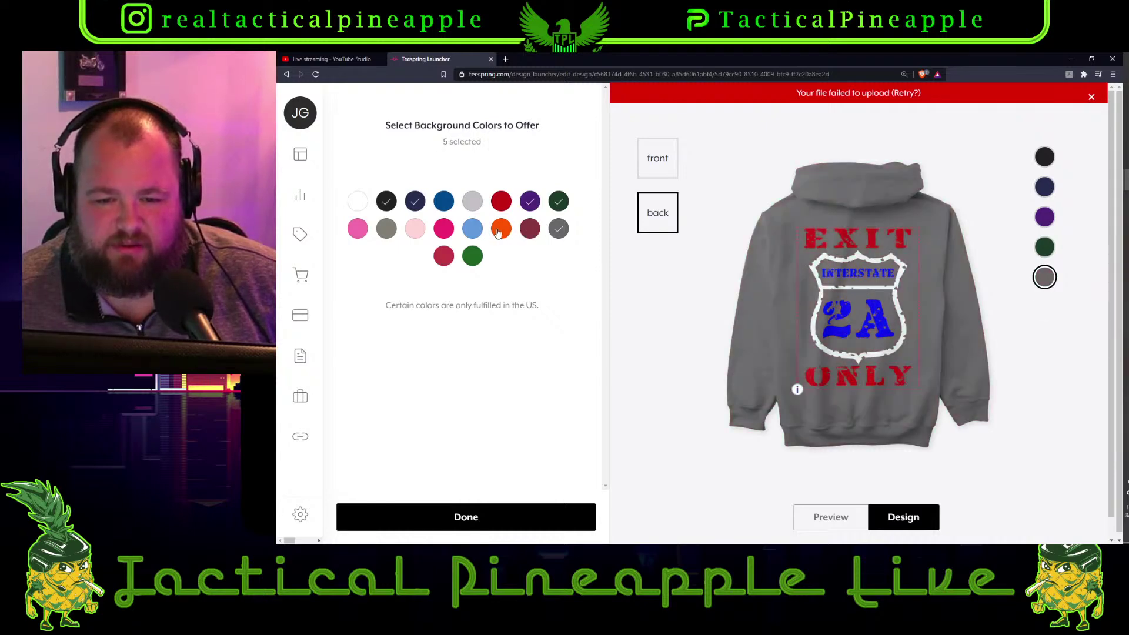
{"action": "left_click", "coordinate": [389, 232]}
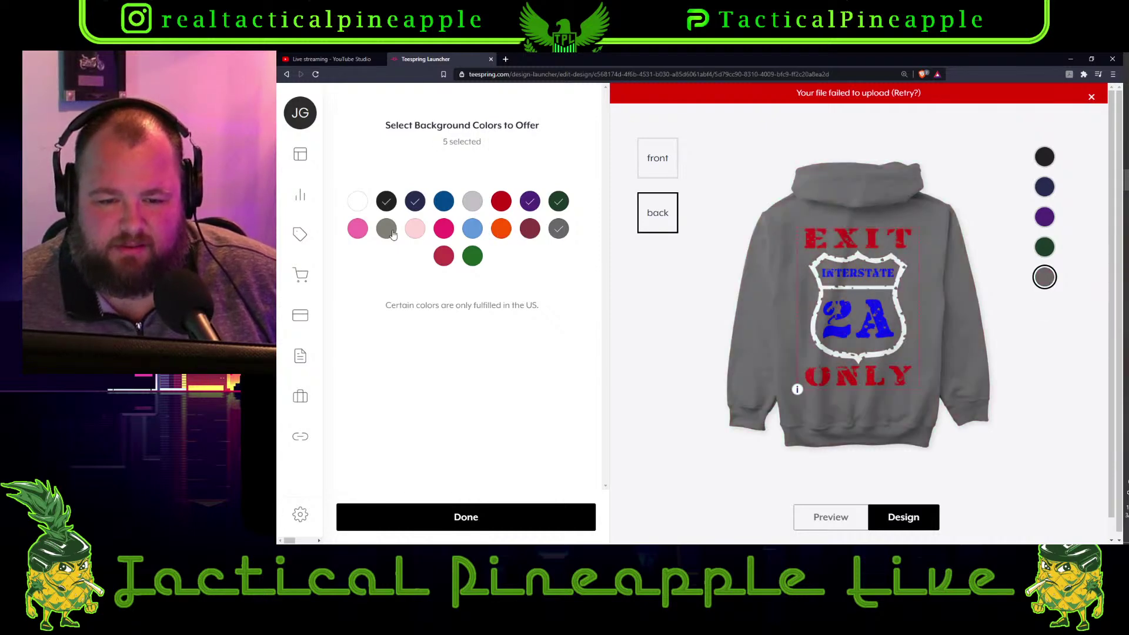
{"action": "left_click", "coordinate": [499, 234]}
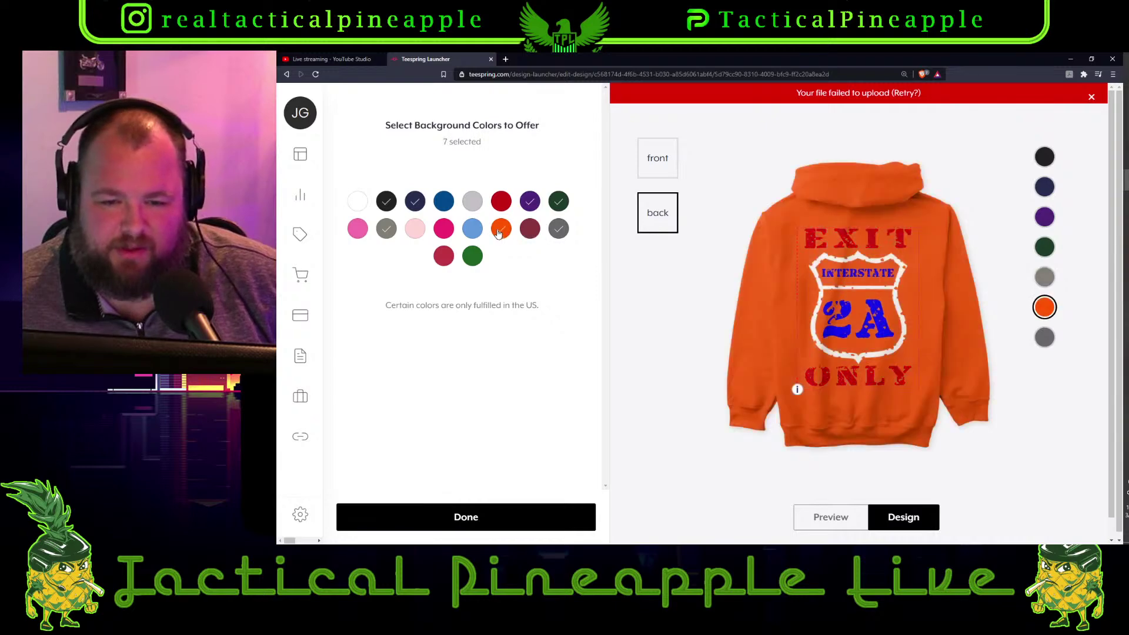
{"action": "left_click", "coordinate": [502, 232]}
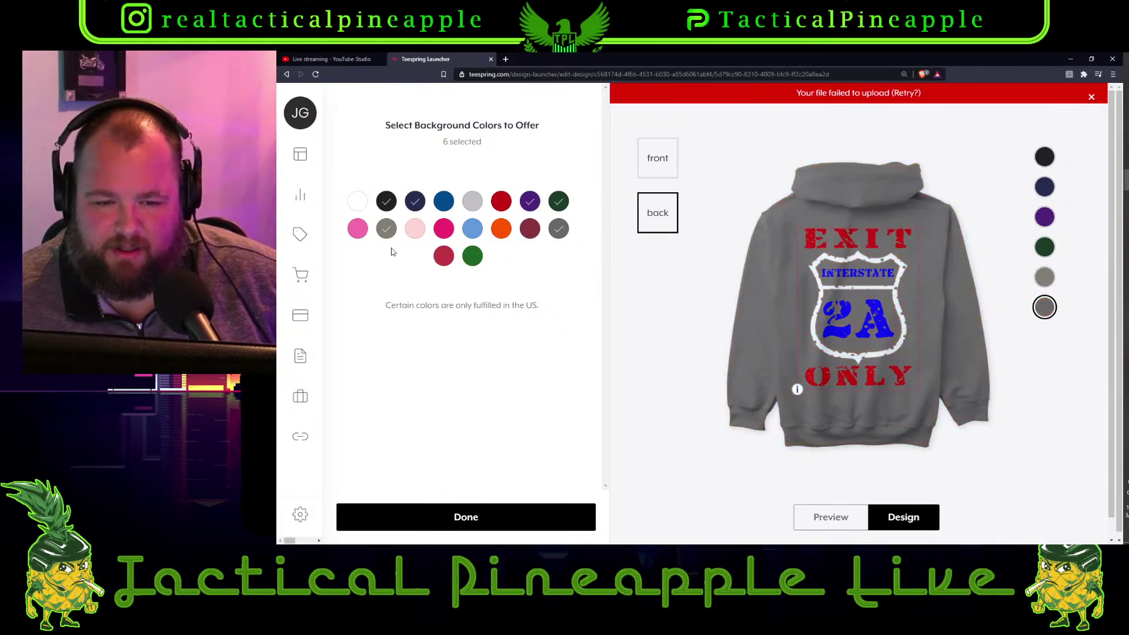
{"action": "left_click", "coordinate": [451, 235]}
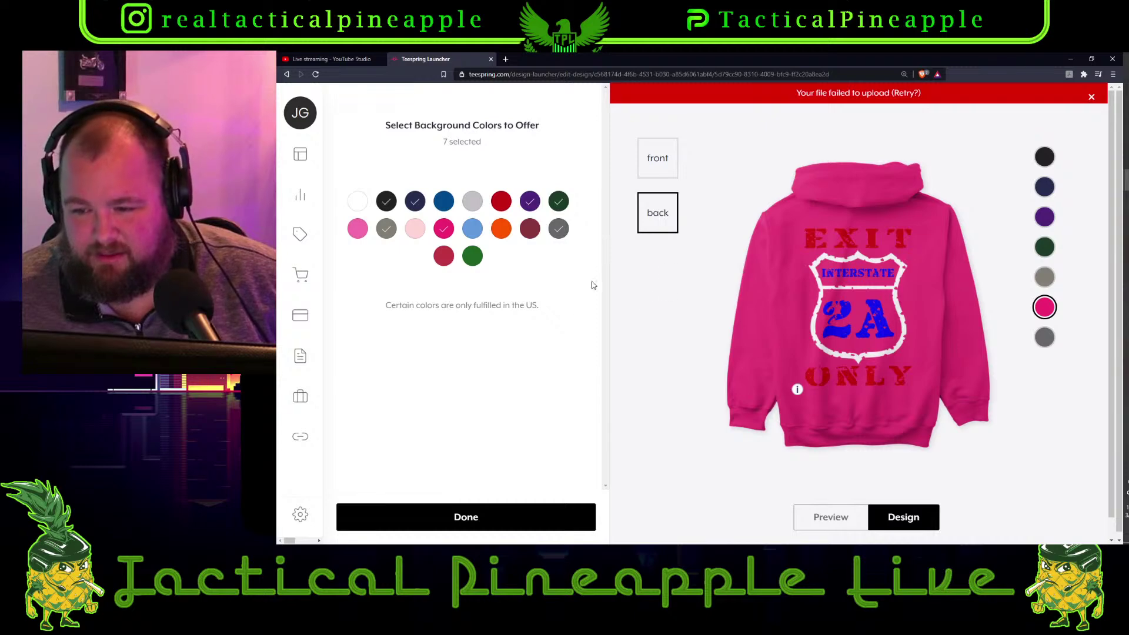
Try the design on the lighter pink, royal blue, muted red and maroon hoodies without keeping any of them
{"action": "left_click", "coordinate": [361, 231]}
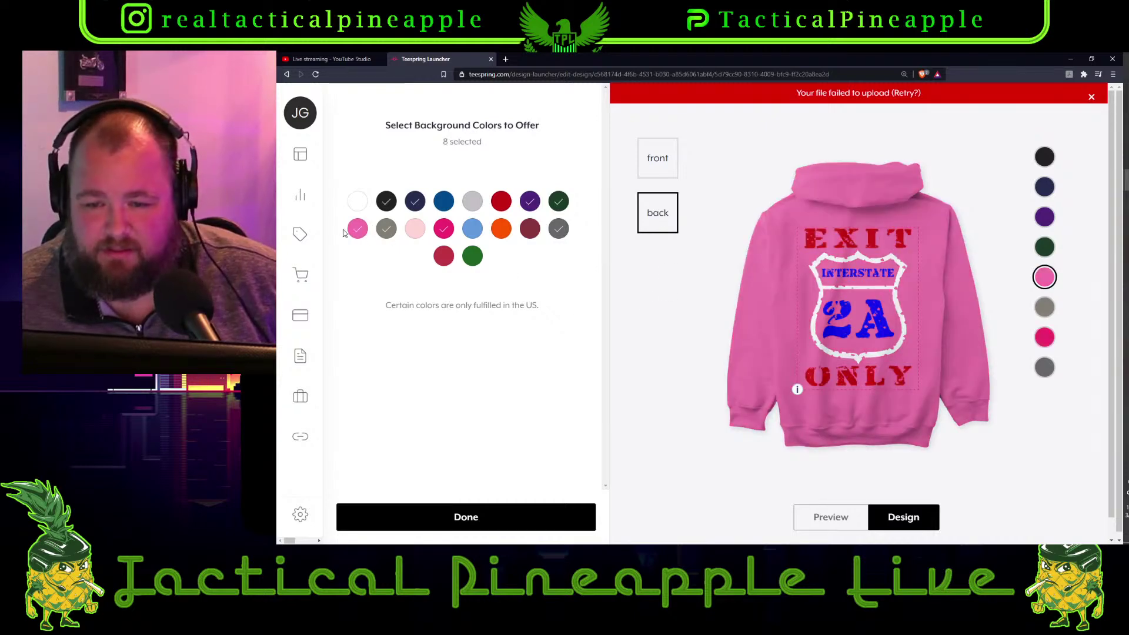
{"action": "left_click", "coordinate": [357, 231]}
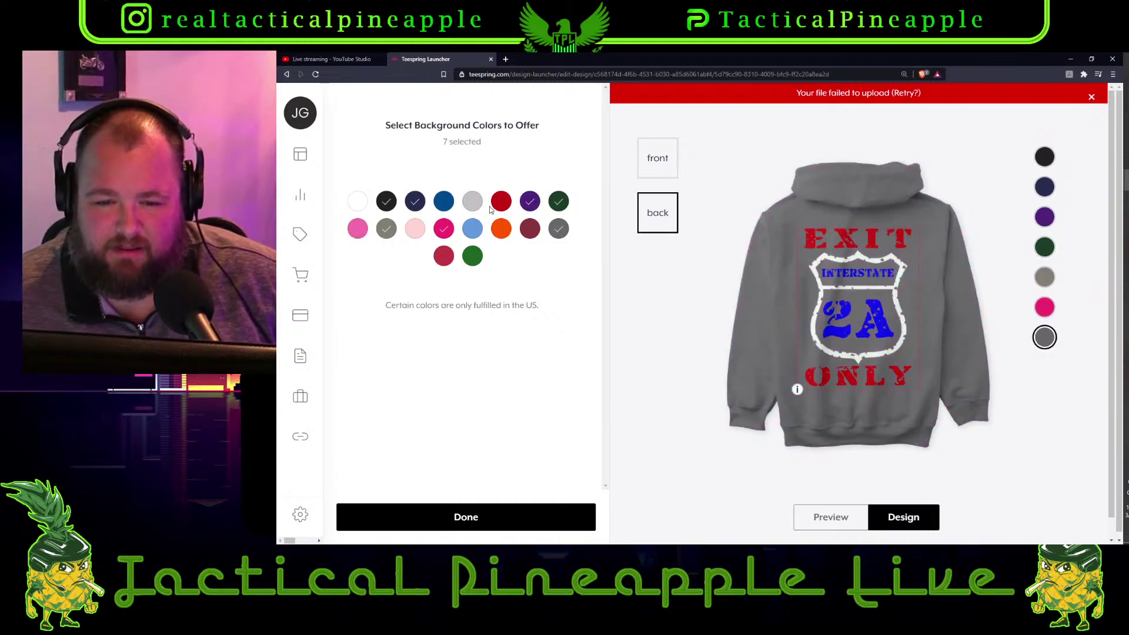
{"action": "left_click", "coordinate": [441, 210]}
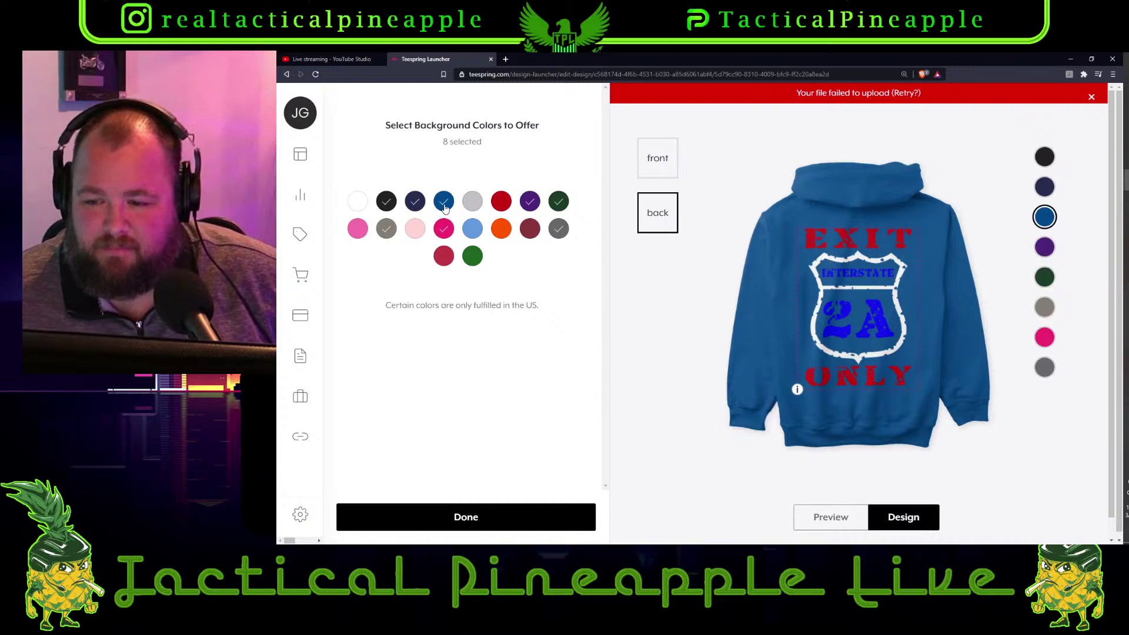
{"action": "left_click", "coordinate": [445, 207]}
{"action": "left_click", "coordinate": [444, 258]}
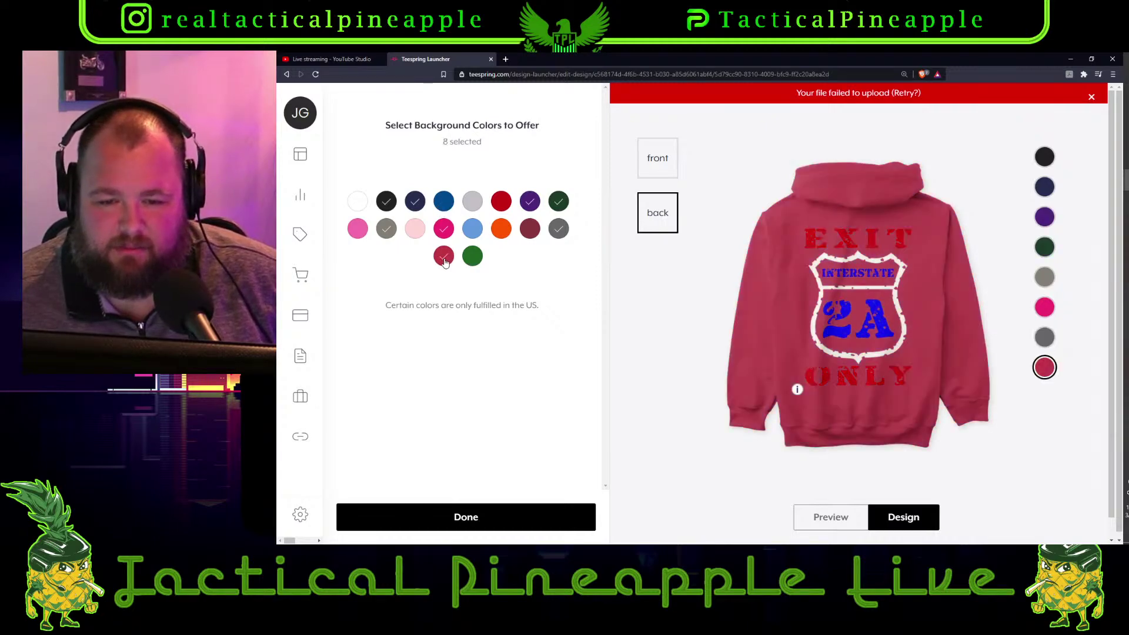
{"action": "left_click", "coordinate": [445, 259]}
{"action": "left_click", "coordinate": [525, 237]}
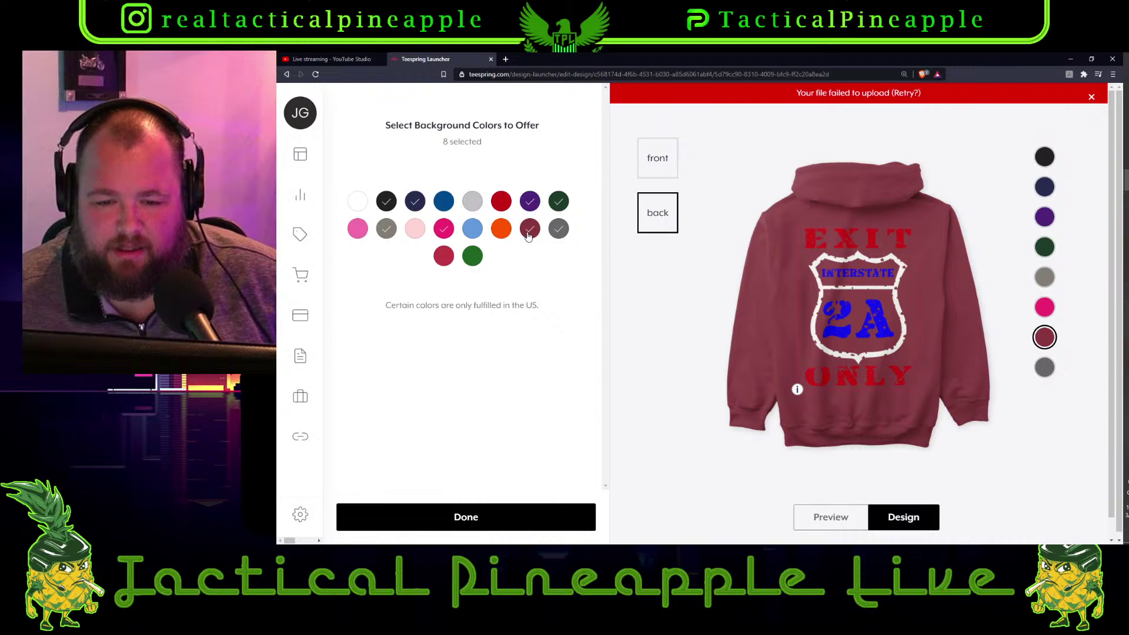
{"action": "left_click", "coordinate": [529, 236]}
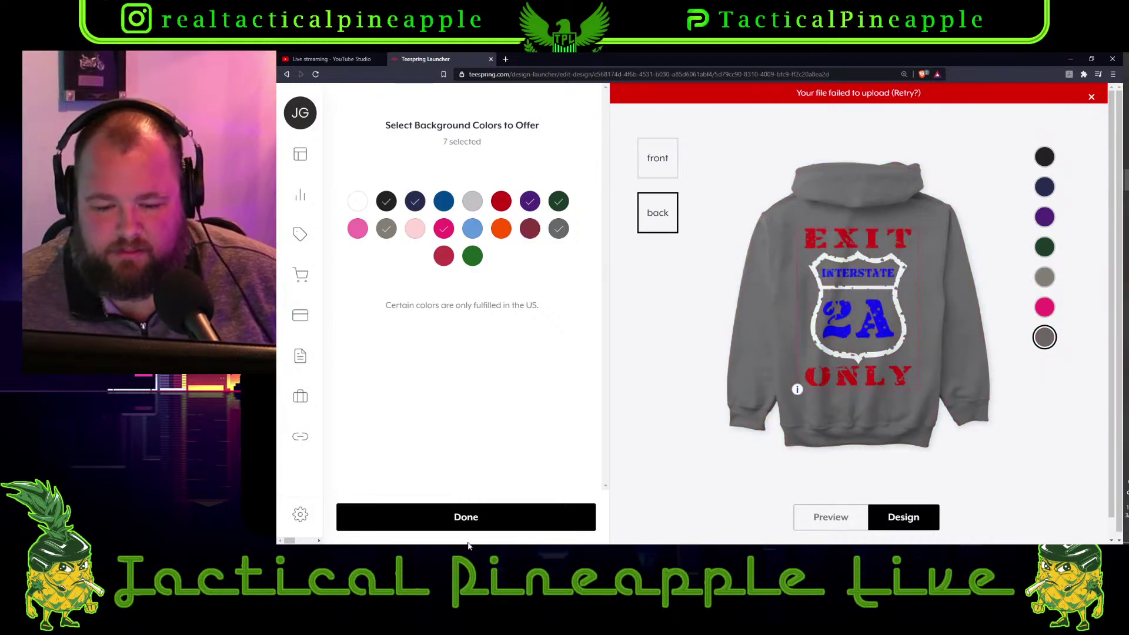
Finish the hoodie's color selection, set its US price to $28.99 and continue back to the additional products
{"action": "left_click", "coordinate": [500, 523]}
{"action": "scroll", "coordinate": [556, 477], "scroll_direction": "down", "scroll_amount": 4}
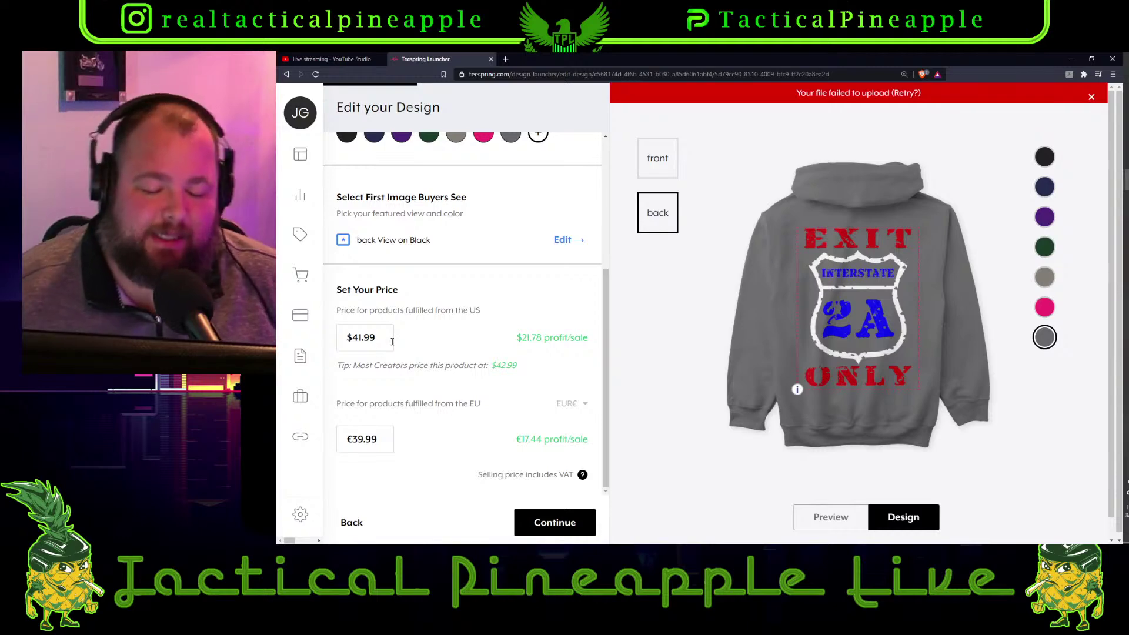
{"action": "double_click", "coordinate": [393, 341]}
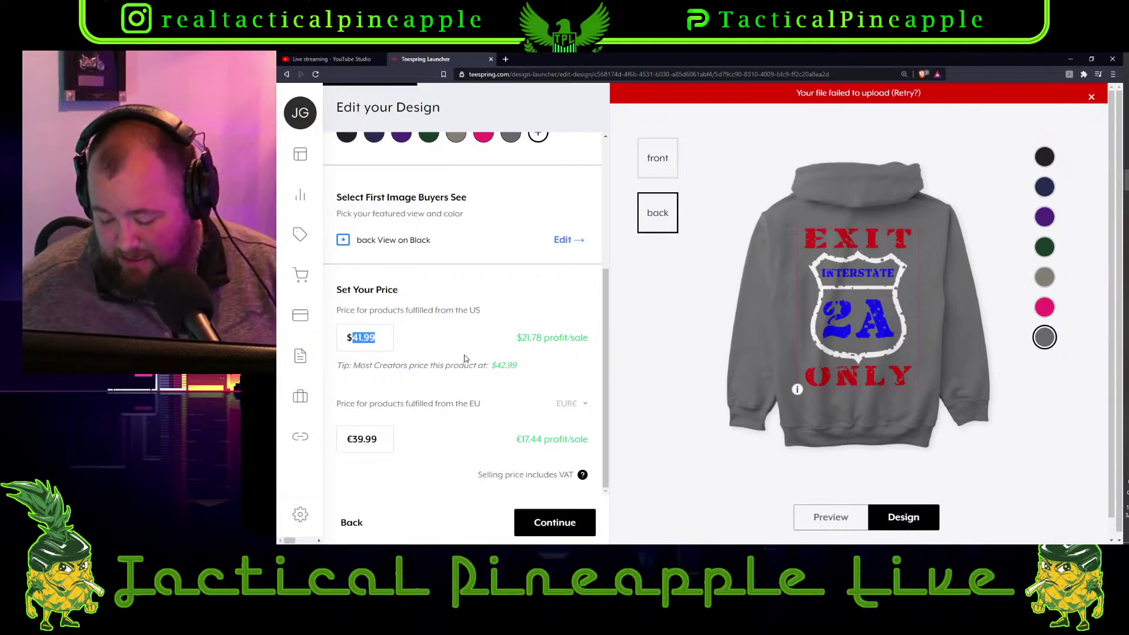
{"action": "type", "text": "28.99"}
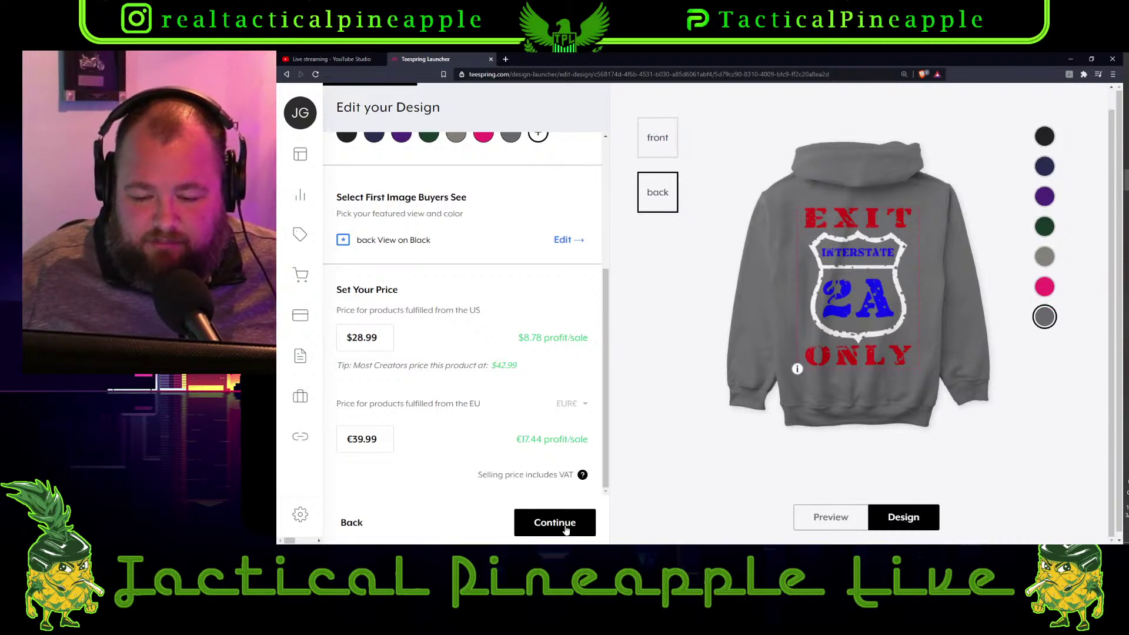
{"action": "left_click", "coordinate": [566, 528]}
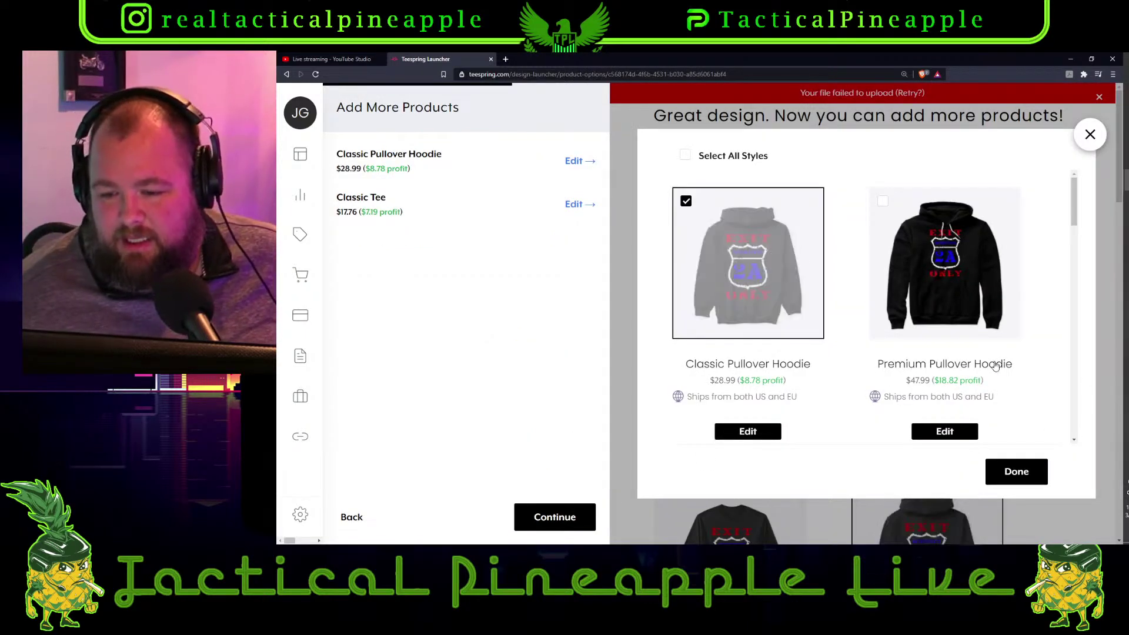
{"action": "left_click", "coordinate": [1016, 472]}
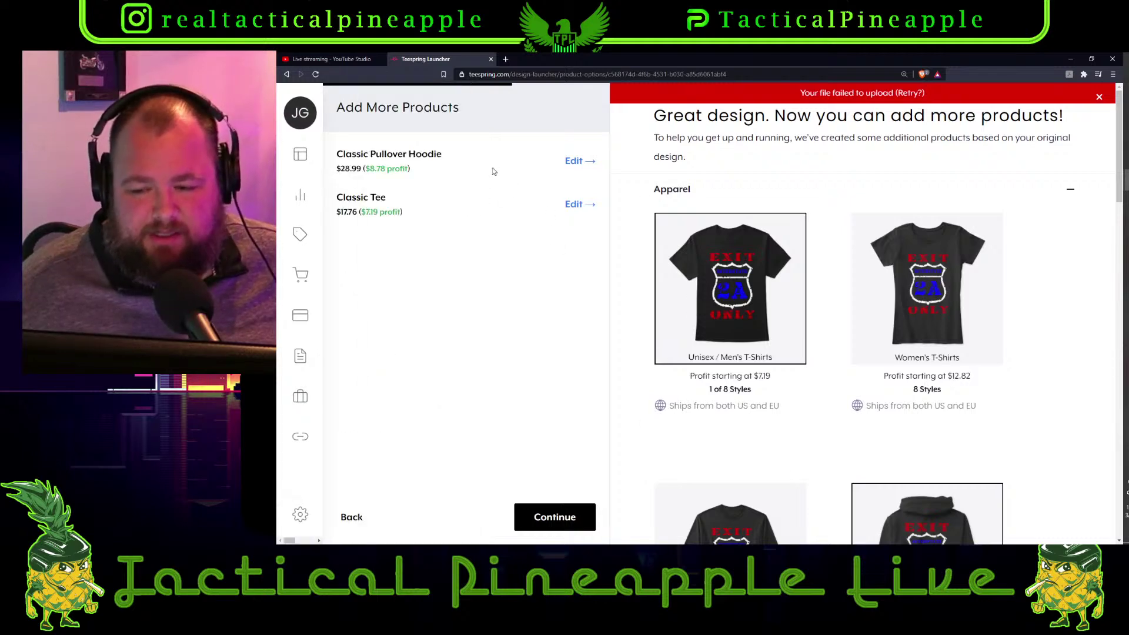
Look through the remaining apparel and the accessories, and open the Die Cut Sticker for editing
{"action": "scroll", "coordinate": [642, 348], "scroll_direction": "down", "scroll_amount": 5}
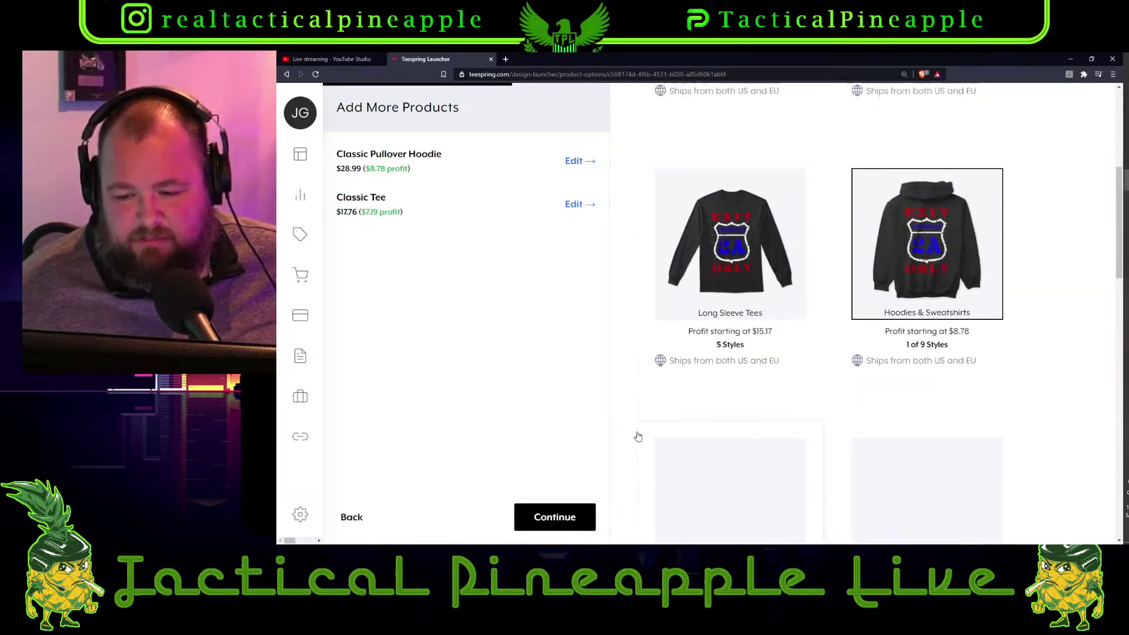
{"action": "scroll", "coordinate": [638, 436], "scroll_direction": "down", "scroll_amount": 7}
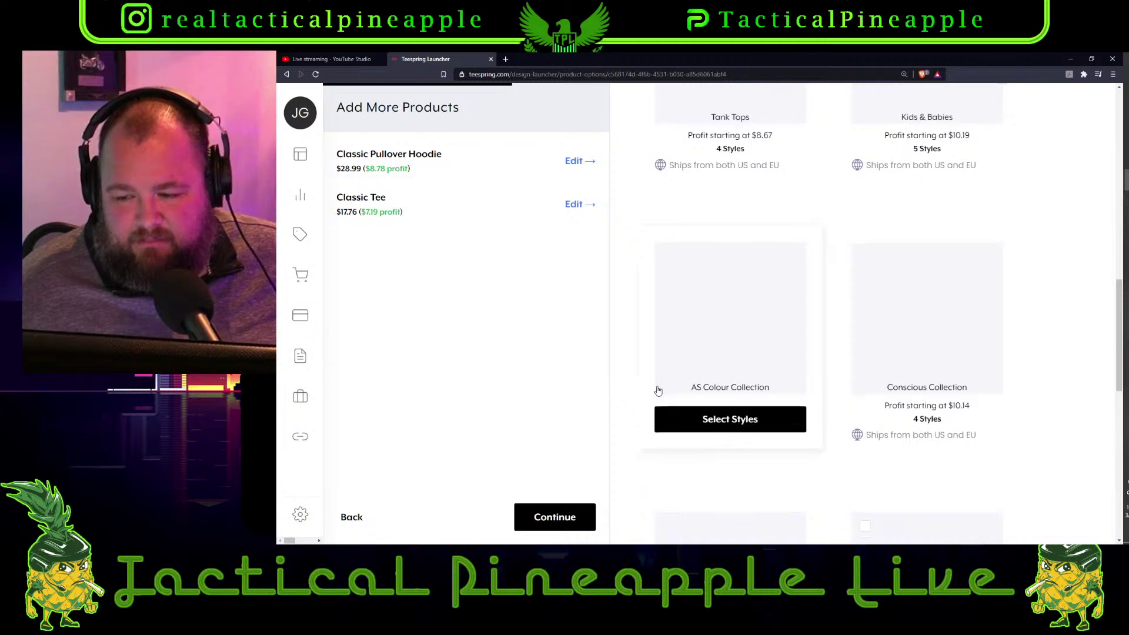
{"action": "scroll", "coordinate": [658, 391], "scroll_direction": "down", "scroll_amount": 4}
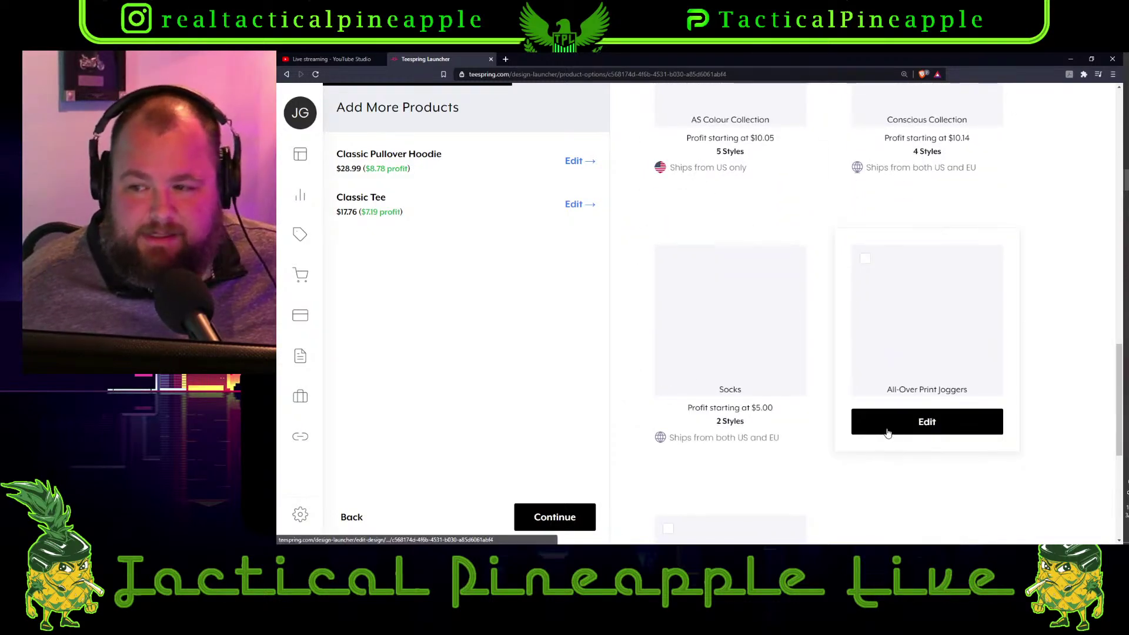
{"action": "scroll", "coordinate": [1069, 368], "scroll_direction": "down", "scroll_amount": 5}
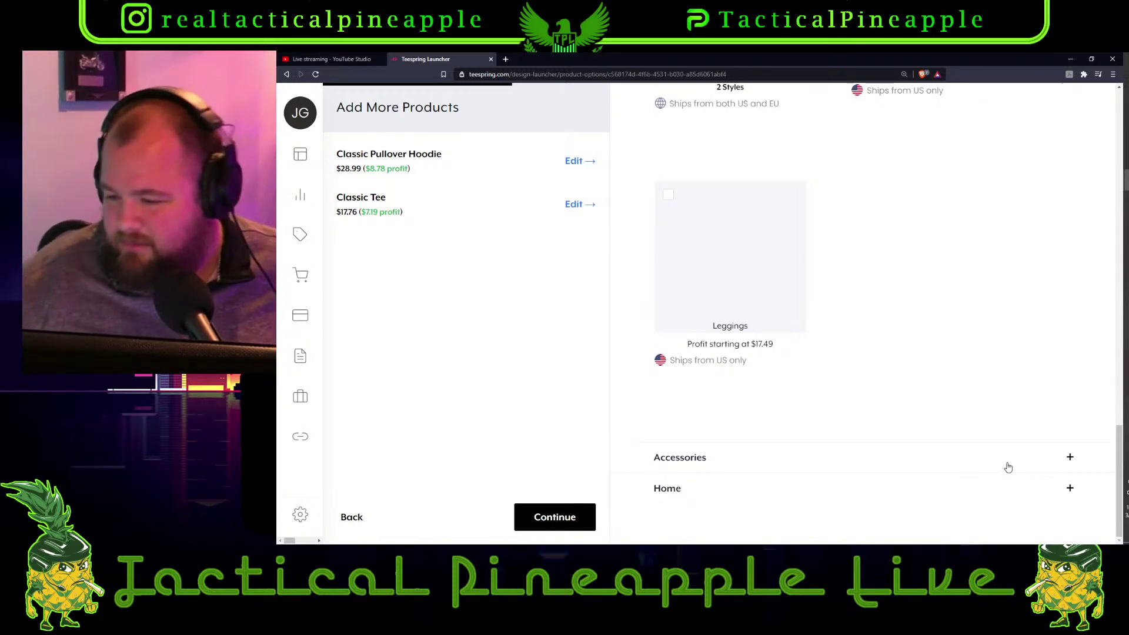
{"action": "left_click", "coordinate": [1070, 459]}
{"action": "scroll", "coordinate": [955, 450], "scroll_direction": "down", "scroll_amount": 7}
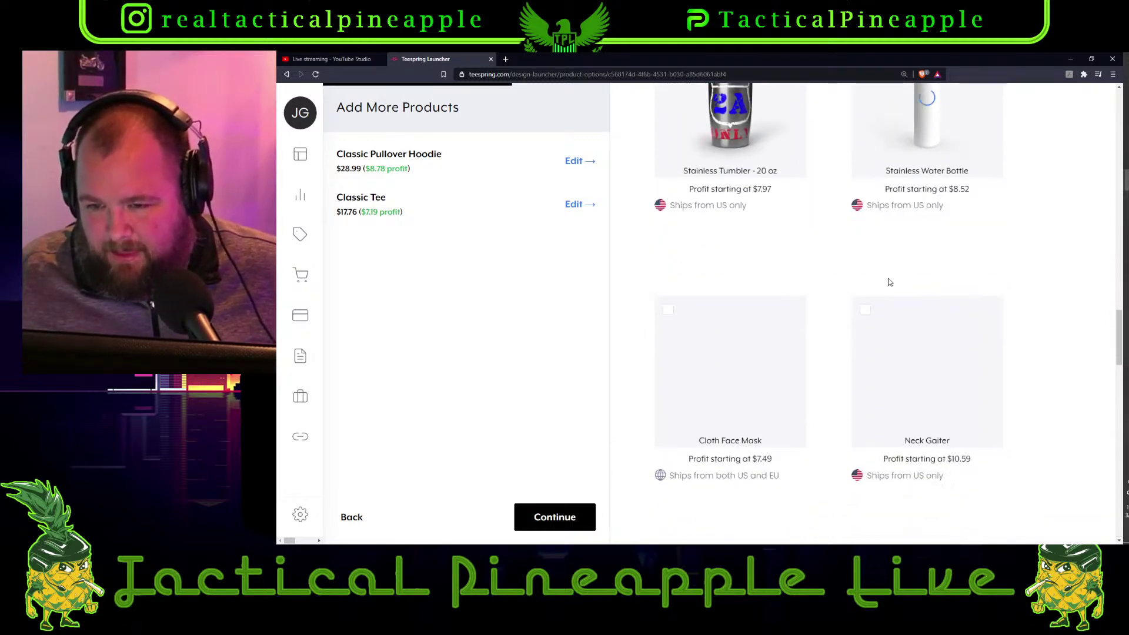
{"action": "scroll", "coordinate": [838, 305], "scroll_direction": "down", "scroll_amount": 5}
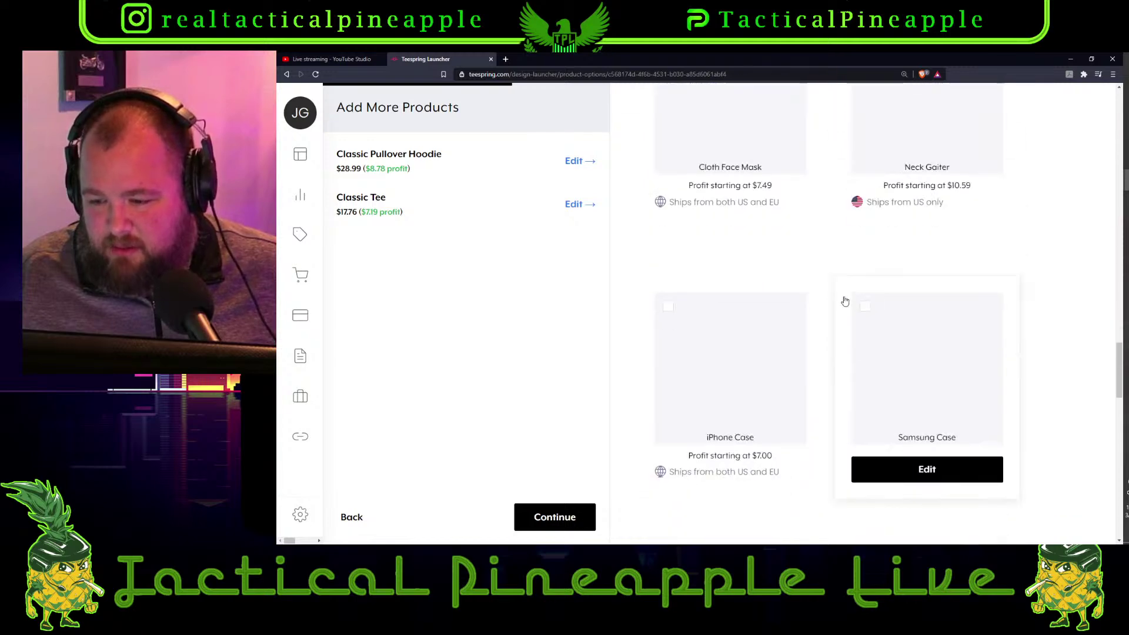
{"action": "scroll", "coordinate": [876, 294], "scroll_direction": "down", "scroll_amount": 7}
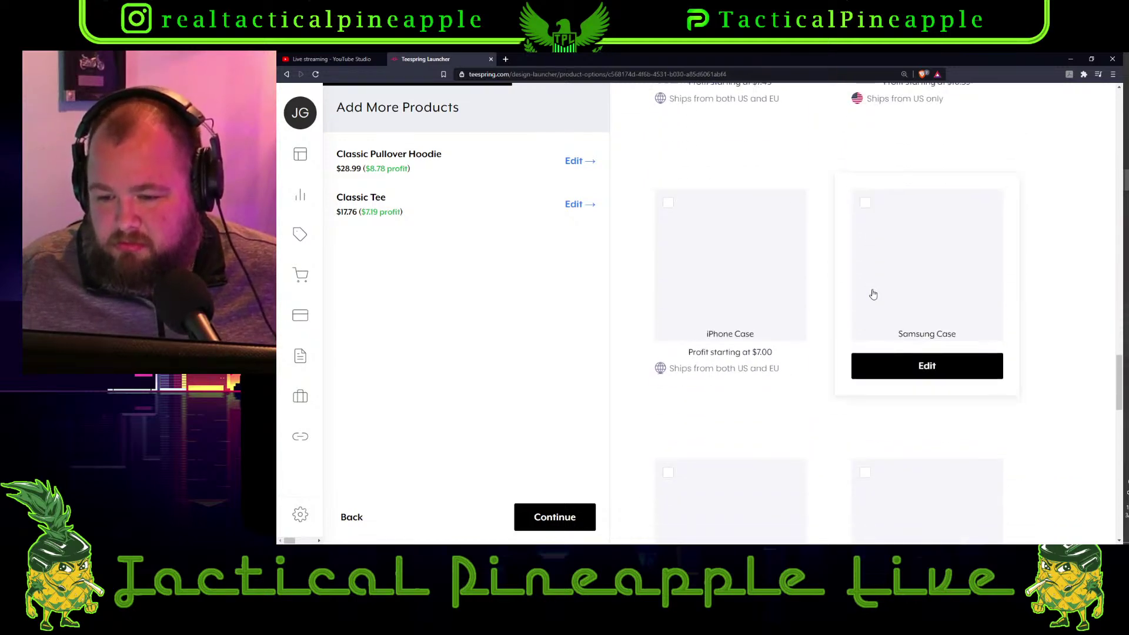
{"action": "scroll", "coordinate": [883, 296], "scroll_direction": "down", "scroll_amount": 2}
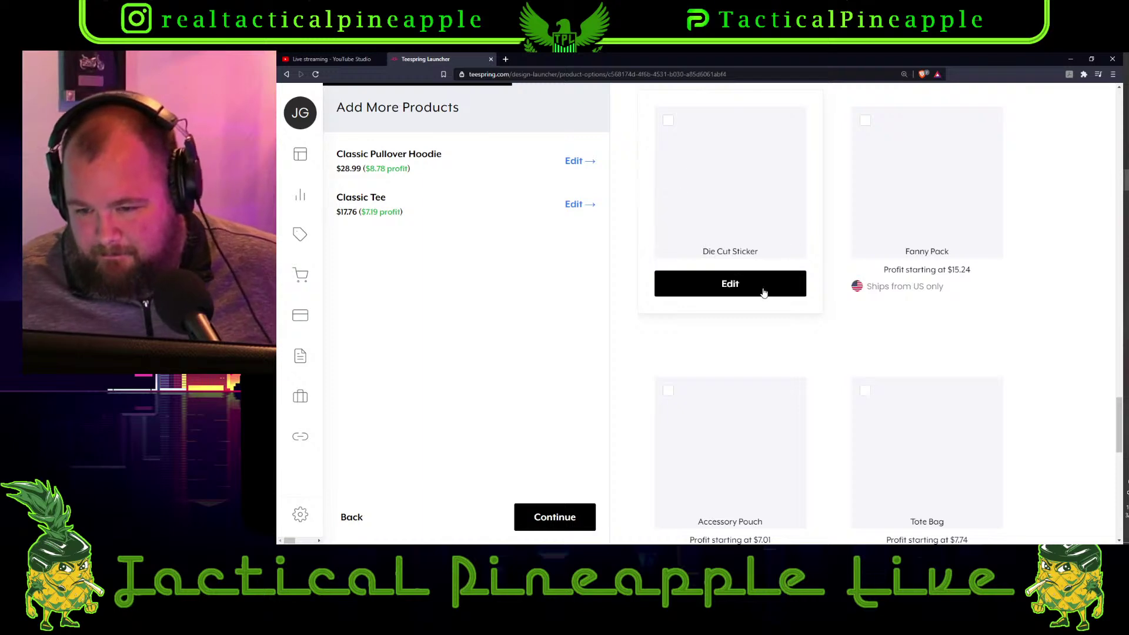
{"action": "left_click", "coordinate": [763, 288]}
{"action": "scroll", "coordinate": [761, 272], "scroll_direction": "down", "scroll_amount": 1}
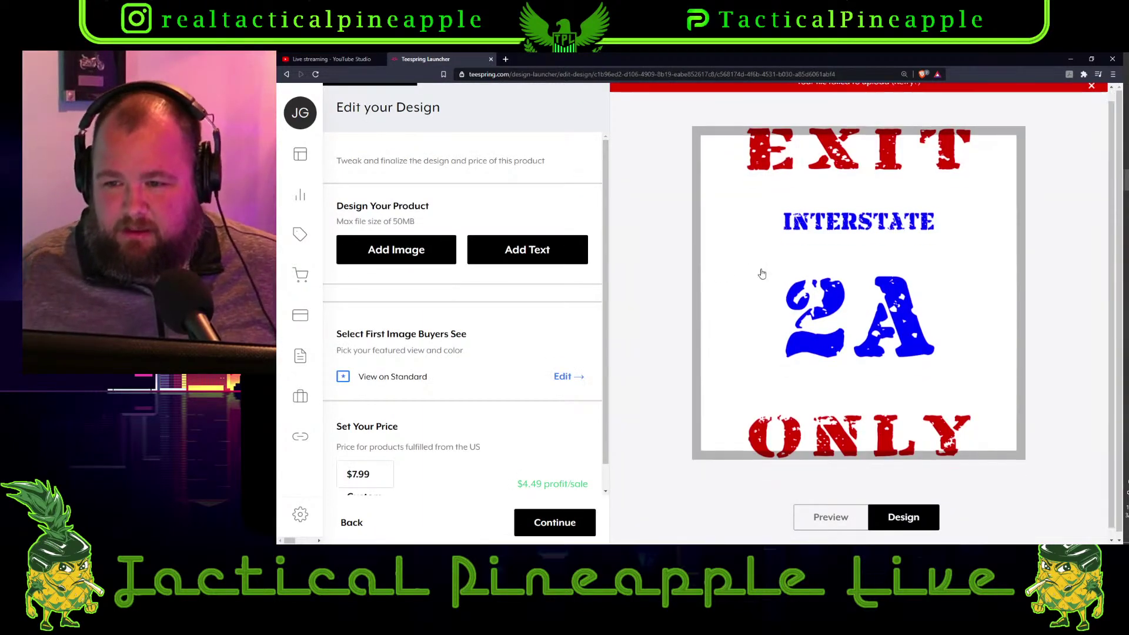
Shrink the sticker's design to about 3.17 by 4.15 inches and center it within the print area
{"action": "left_click", "coordinate": [731, 312]}
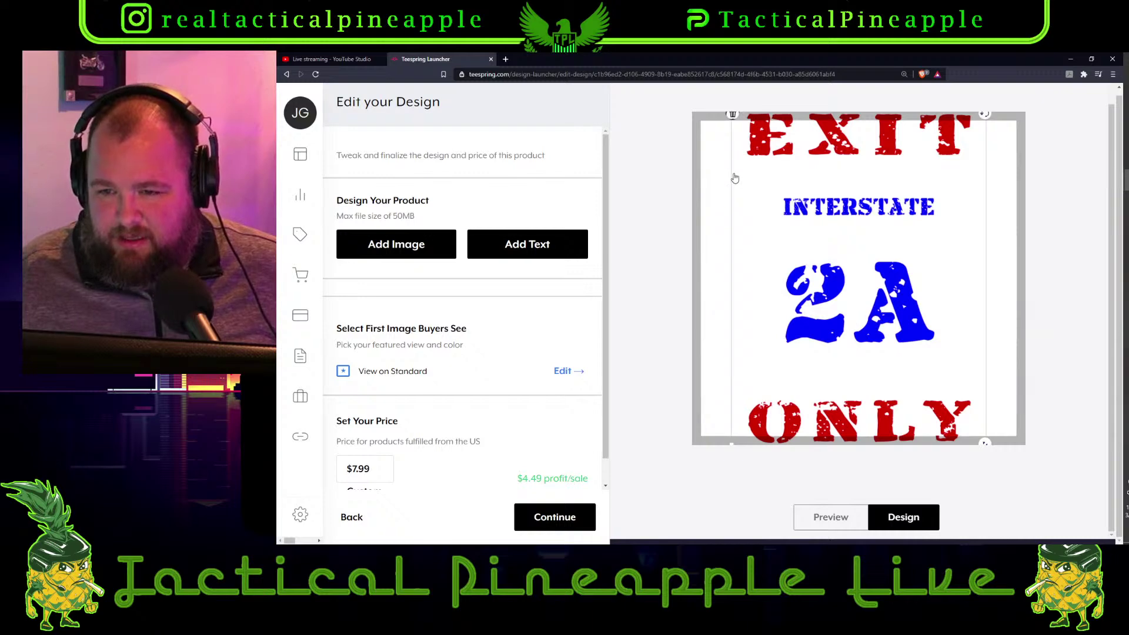
{"action": "left_click_drag", "start_coordinate": [983, 442], "coordinate": [940, 389]}
{"action": "left_click_drag", "start_coordinate": [842, 228], "coordinate": [864, 244]}
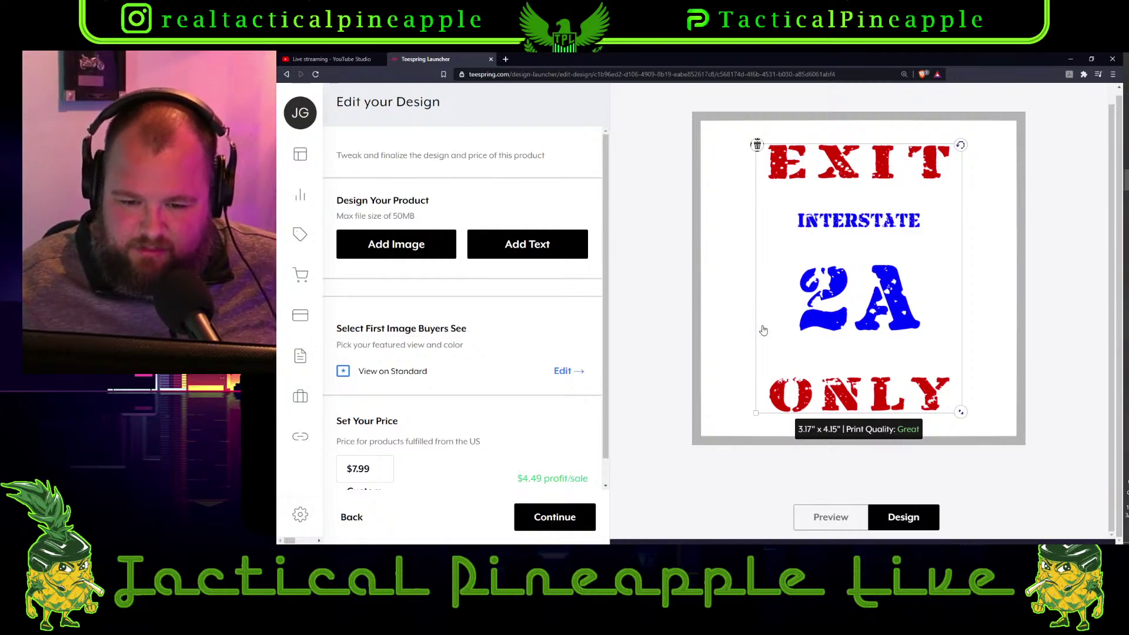
{"action": "scroll", "coordinate": [426, 348], "scroll_direction": "down", "scroll_amount": 1}
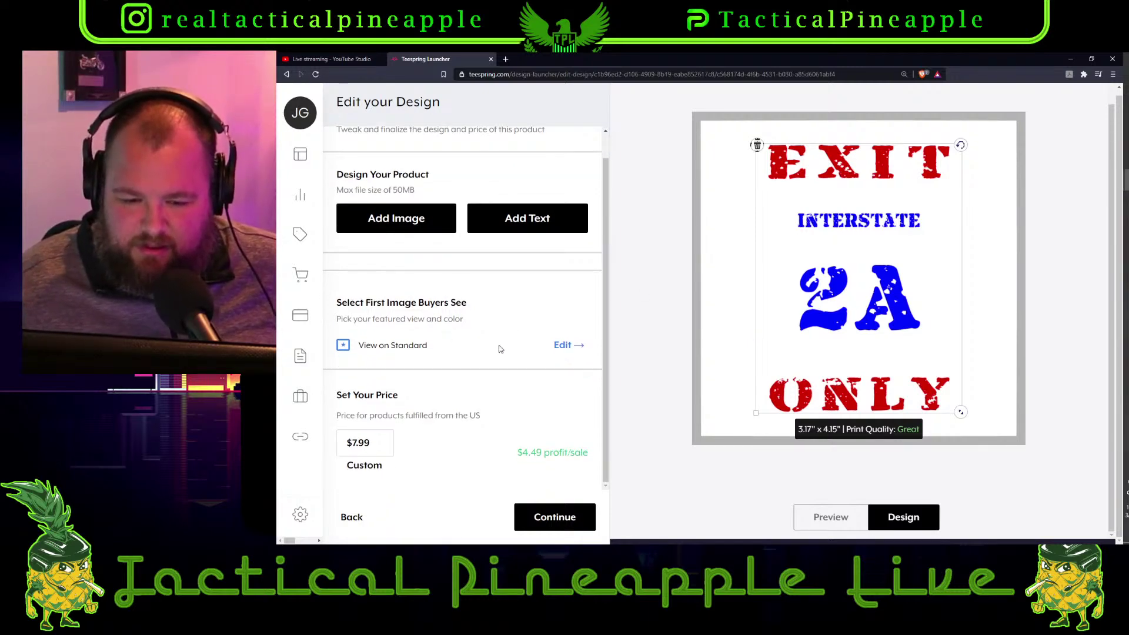
{"action": "scroll", "coordinate": [559, 395], "scroll_direction": "up", "scroll_amount": 1}
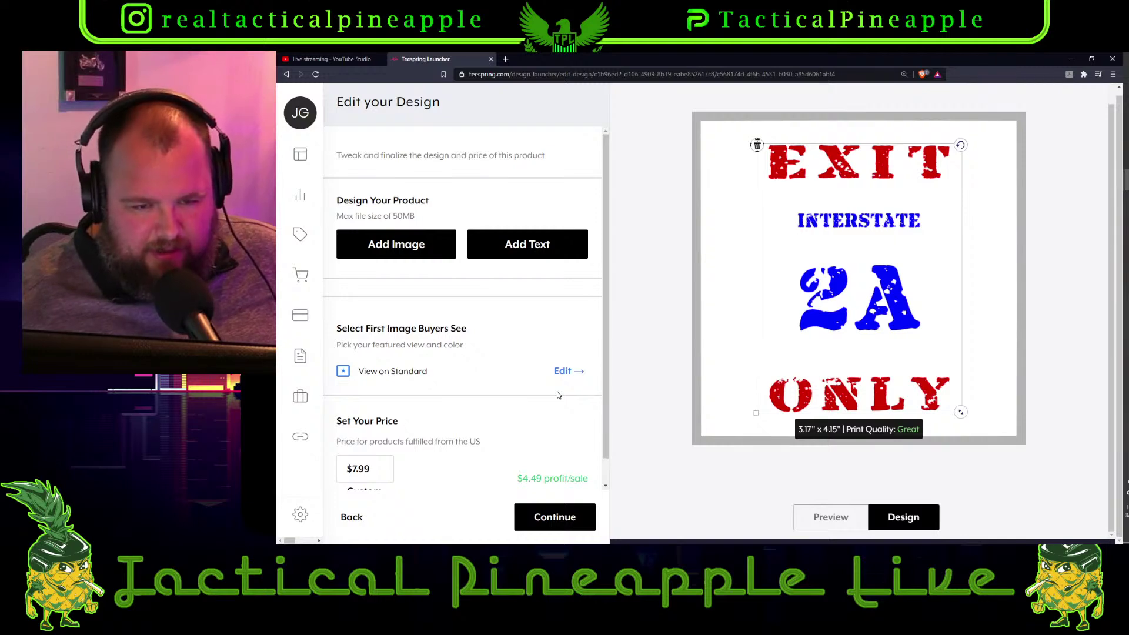
{"action": "scroll", "coordinate": [477, 270], "scroll_direction": "down", "scroll_amount": 1}
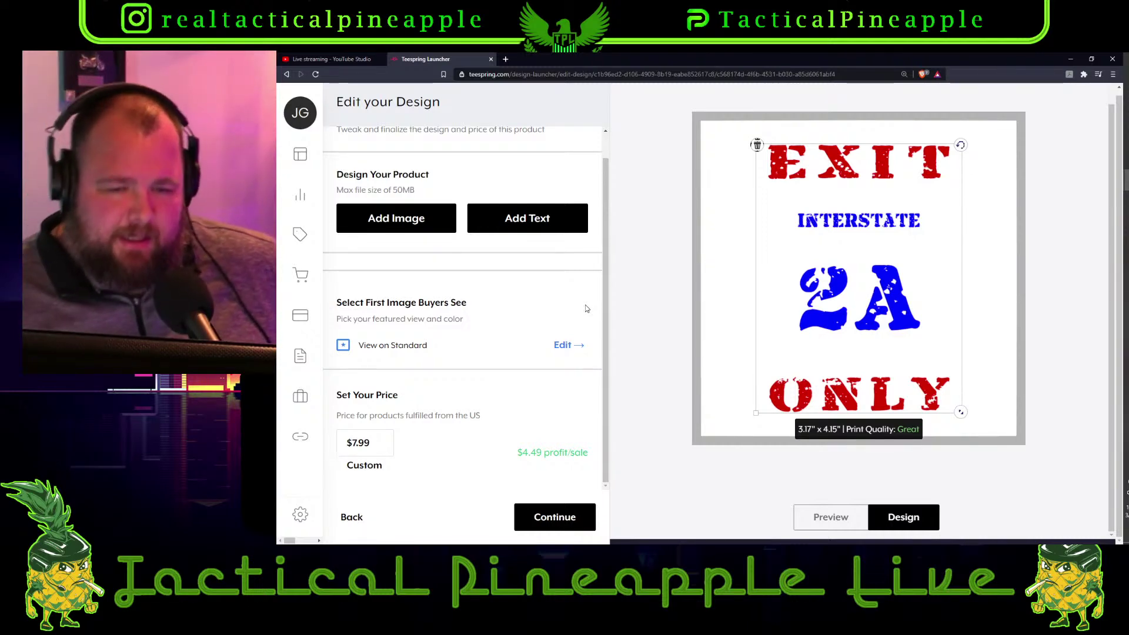
Replace the badge design on the sticker with the default text "TEXT" and continue to adding more products
{"action": "left_click", "coordinate": [757, 145]}
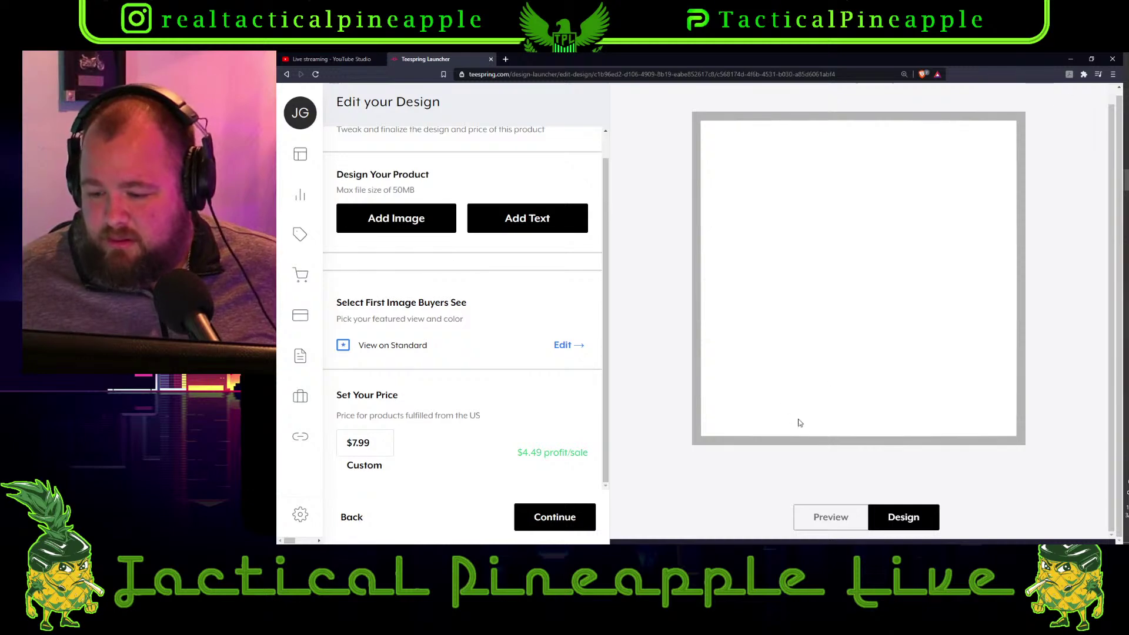
{"action": "left_click", "coordinate": [553, 521]}
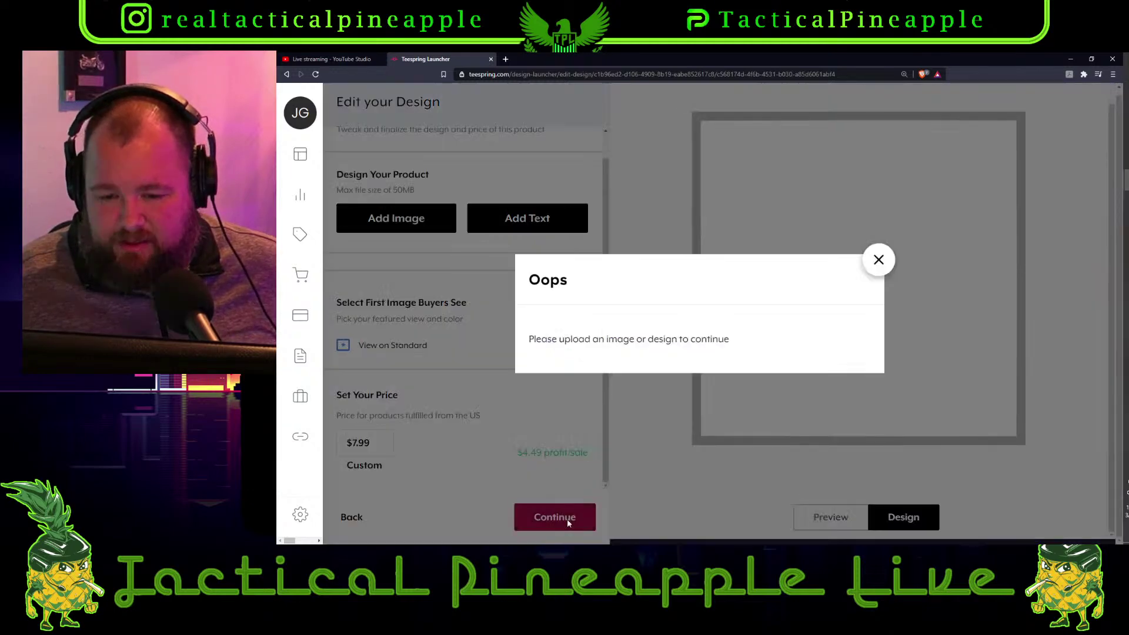
{"action": "left_click", "coordinate": [879, 261]}
{"action": "left_click", "coordinate": [511, 223]}
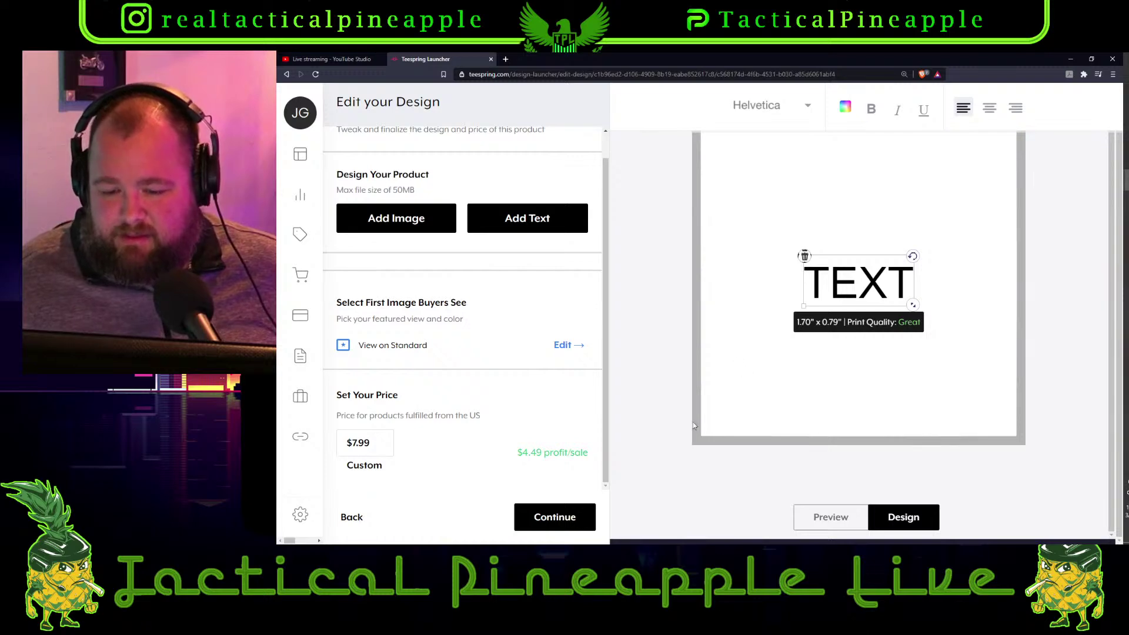
{"action": "left_click", "coordinate": [556, 519]}
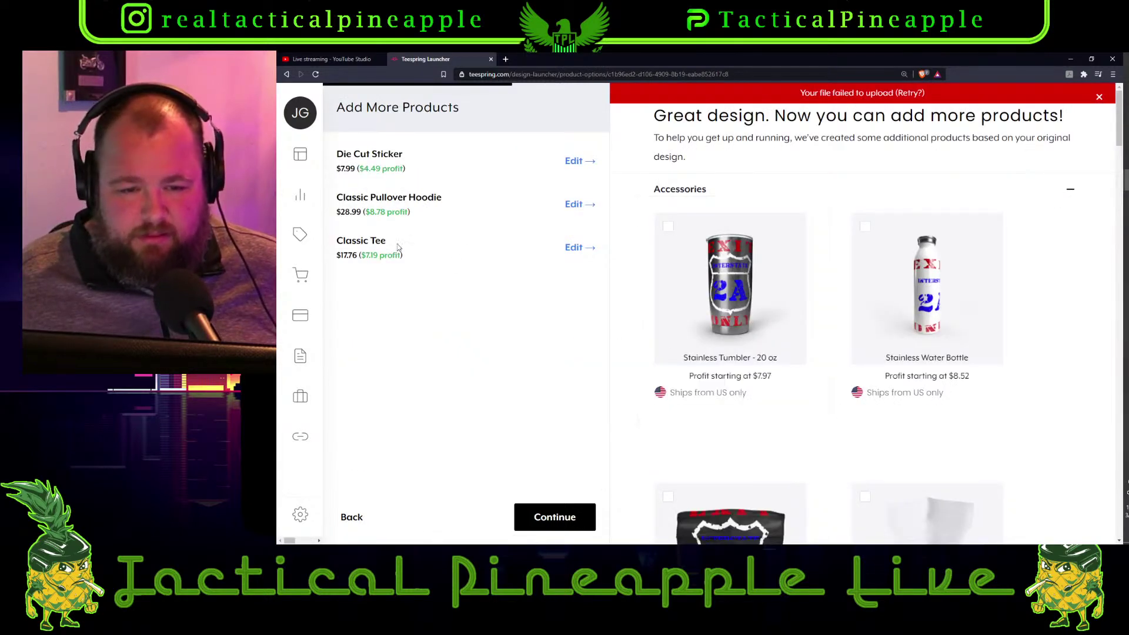
Check the Die Cut Sticker's text design in the editor and the listing preview, and return to the additional products
{"action": "left_click", "coordinate": [588, 162]}
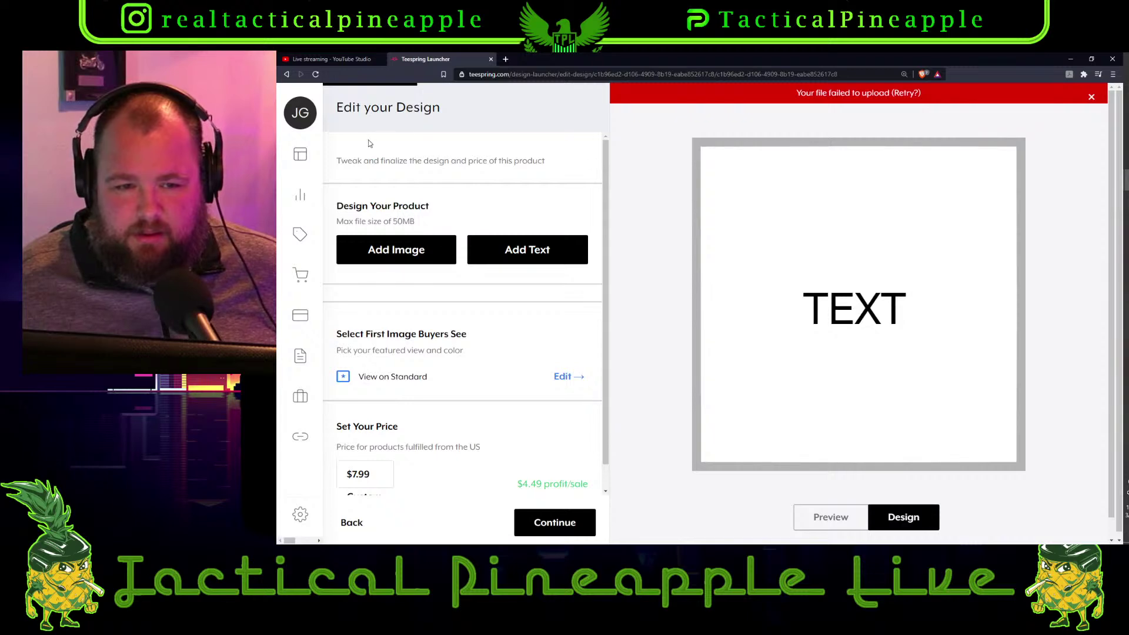
{"action": "left_click", "coordinate": [567, 520]}
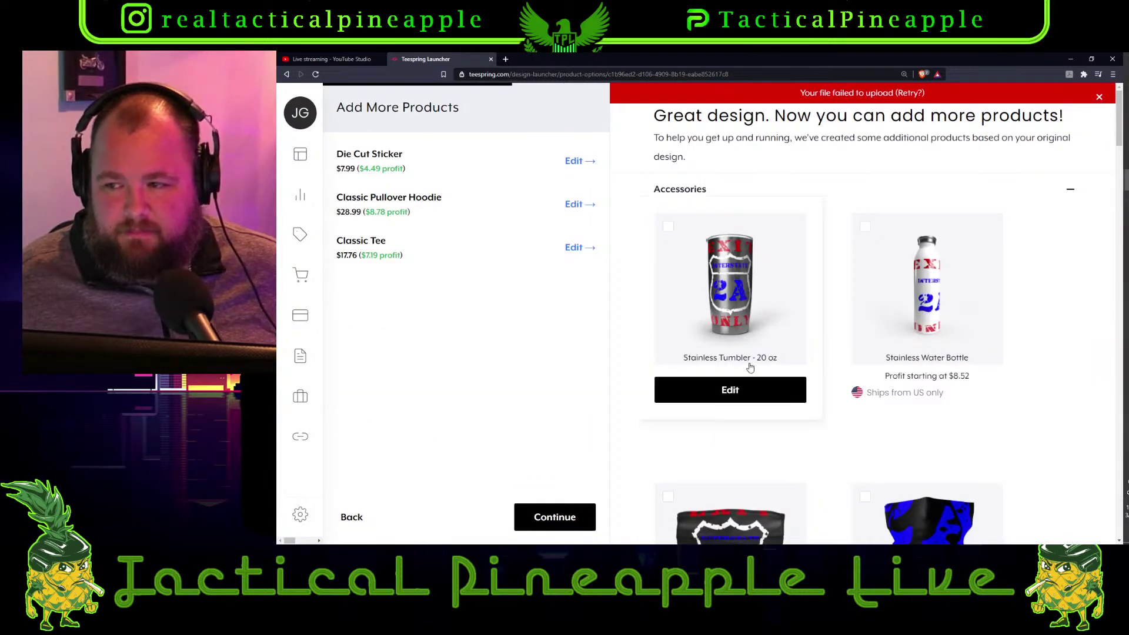
{"action": "scroll", "coordinate": [901, 325], "scroll_direction": "down", "scroll_amount": 2}
{"action": "scroll", "coordinate": [901, 325], "scroll_direction": "down", "scroll_amount": 3}
{"action": "scroll", "coordinate": [791, 368], "scroll_direction": "up", "scroll_amount": 5}
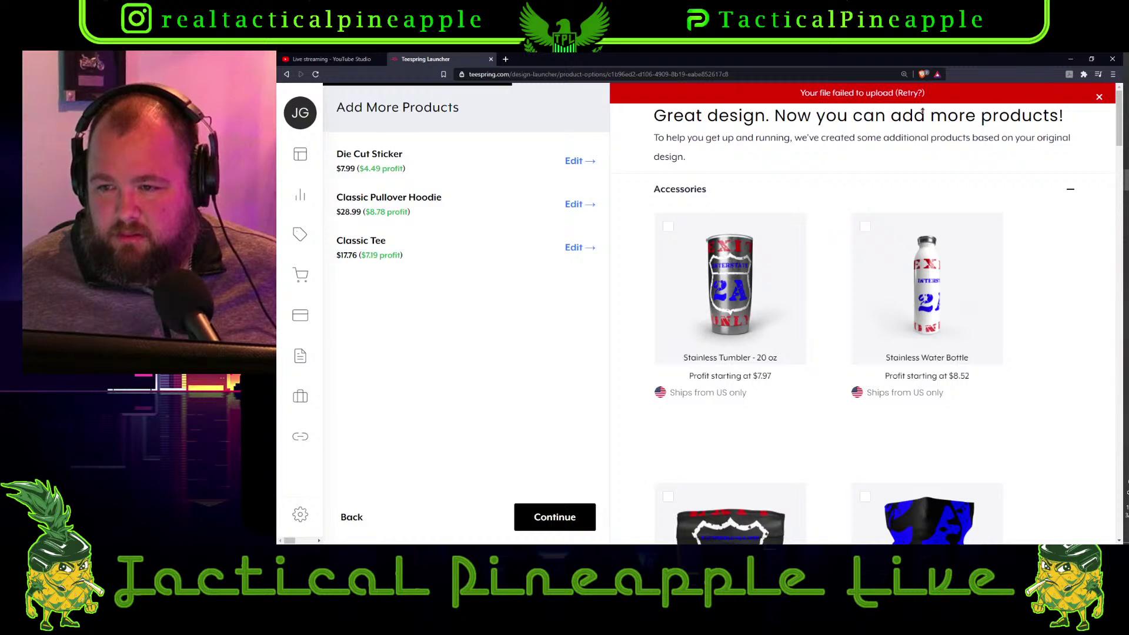
{"action": "left_click", "coordinate": [1098, 97]}
{"action": "left_click", "coordinate": [556, 518]}
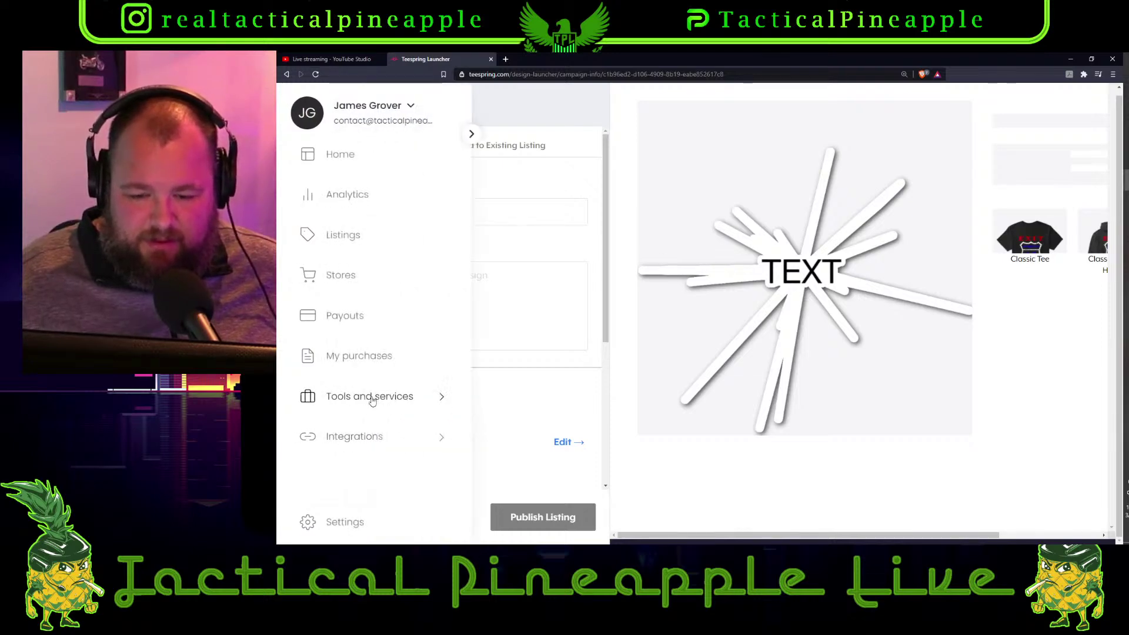
{"action": "scroll", "coordinate": [412, 482], "scroll_direction": "down", "scroll_amount": 4}
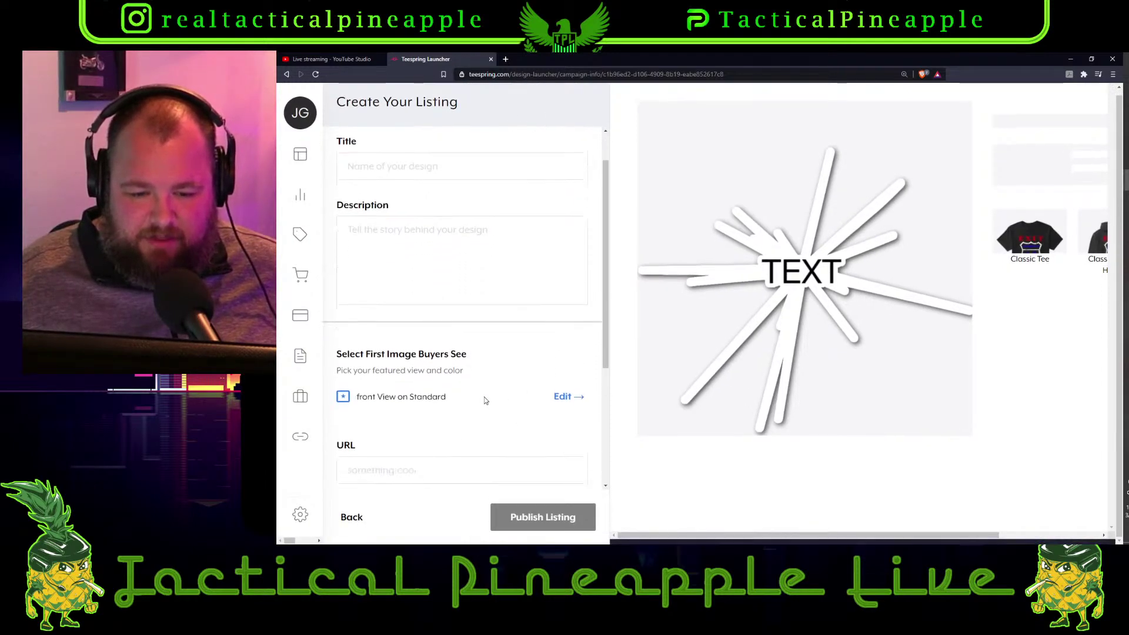
{"action": "left_click", "coordinate": [350, 518]}
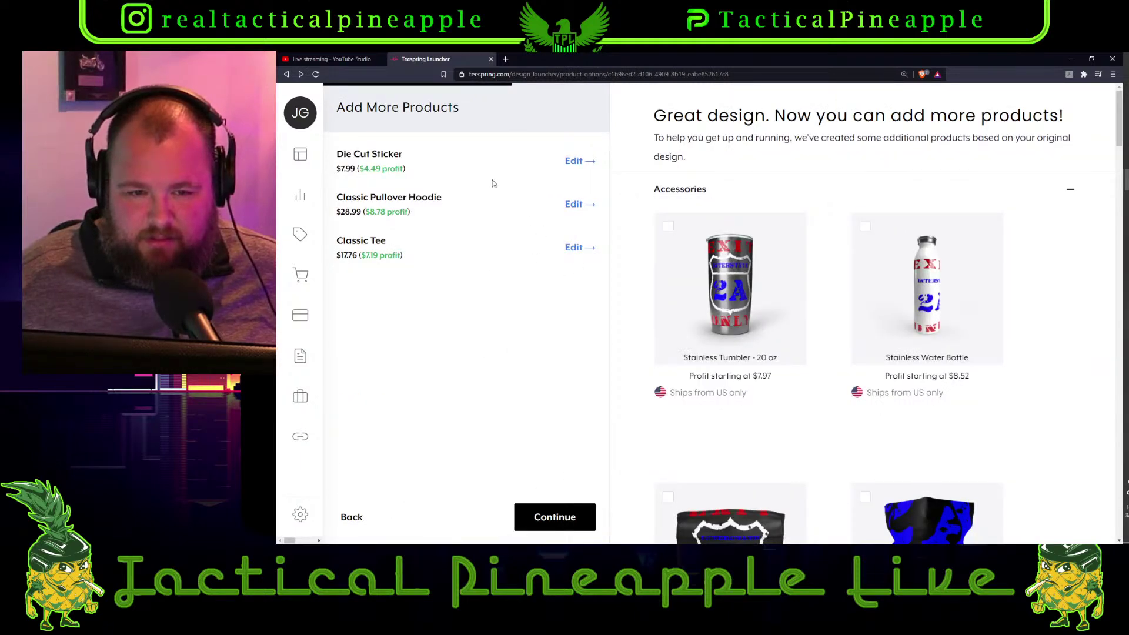
Replace the default text on the Die Cut Sticker with the image file "EXIT 2A - create with me"
{"action": "left_click", "coordinate": [574, 160]}
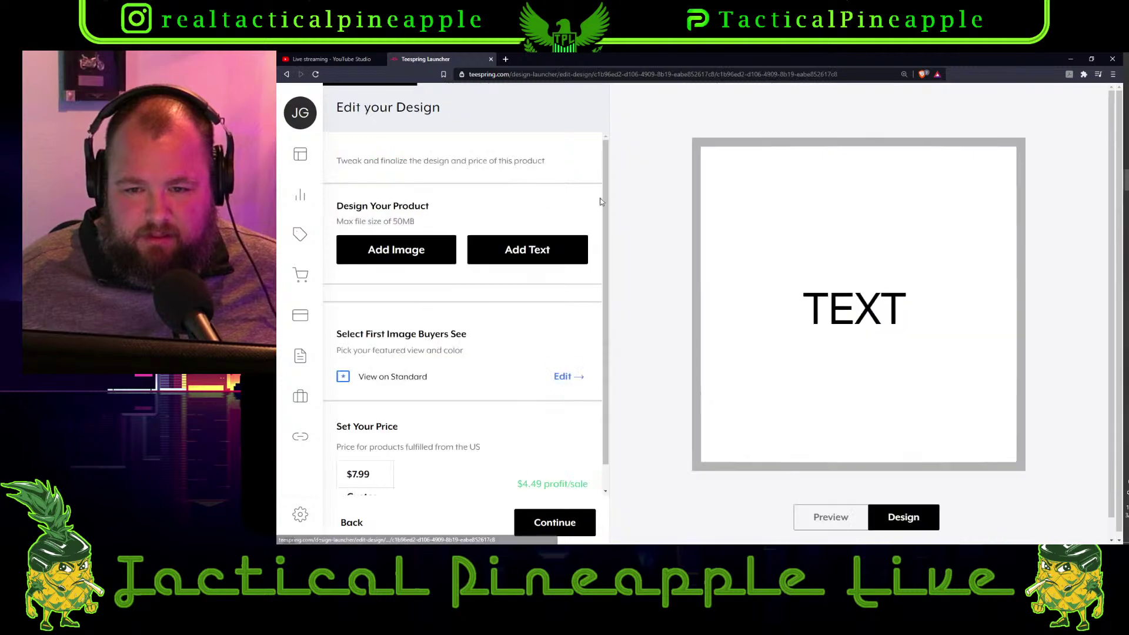
{"action": "scroll", "coordinate": [559, 219], "scroll_direction": "down", "scroll_amount": 1}
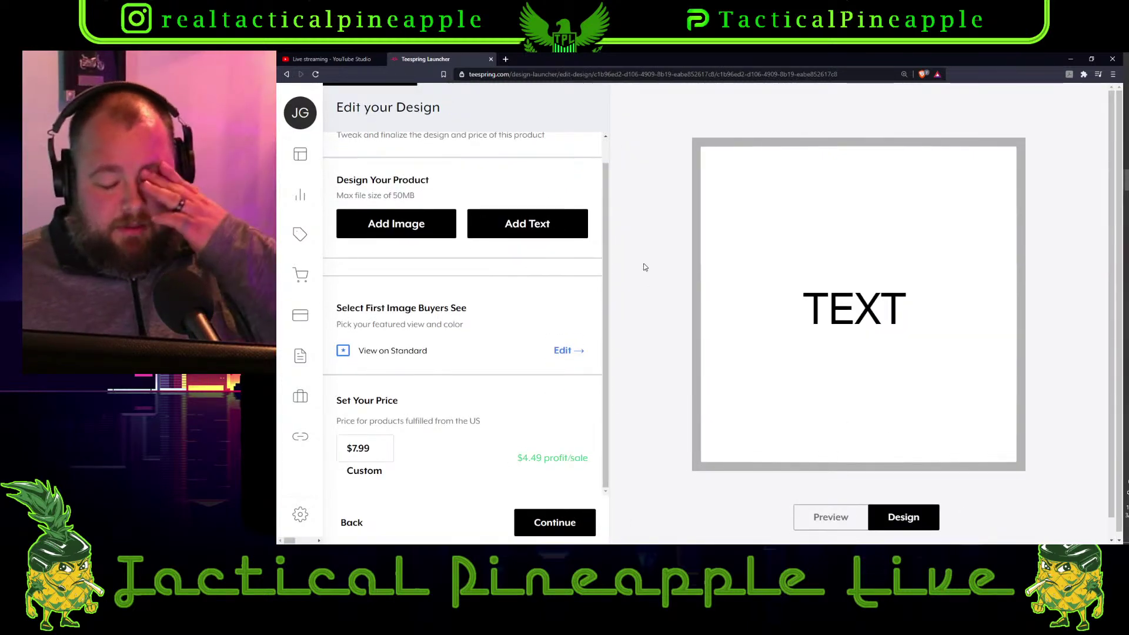
{"action": "left_click", "coordinate": [905, 281]}
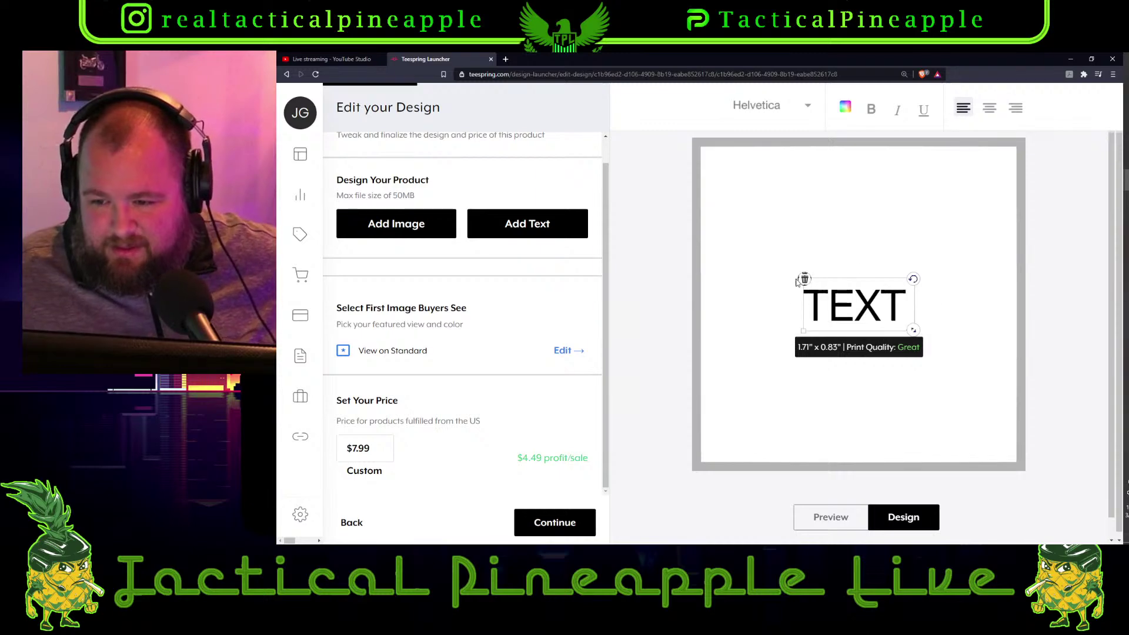
{"action": "left_click", "coordinate": [415, 233]}
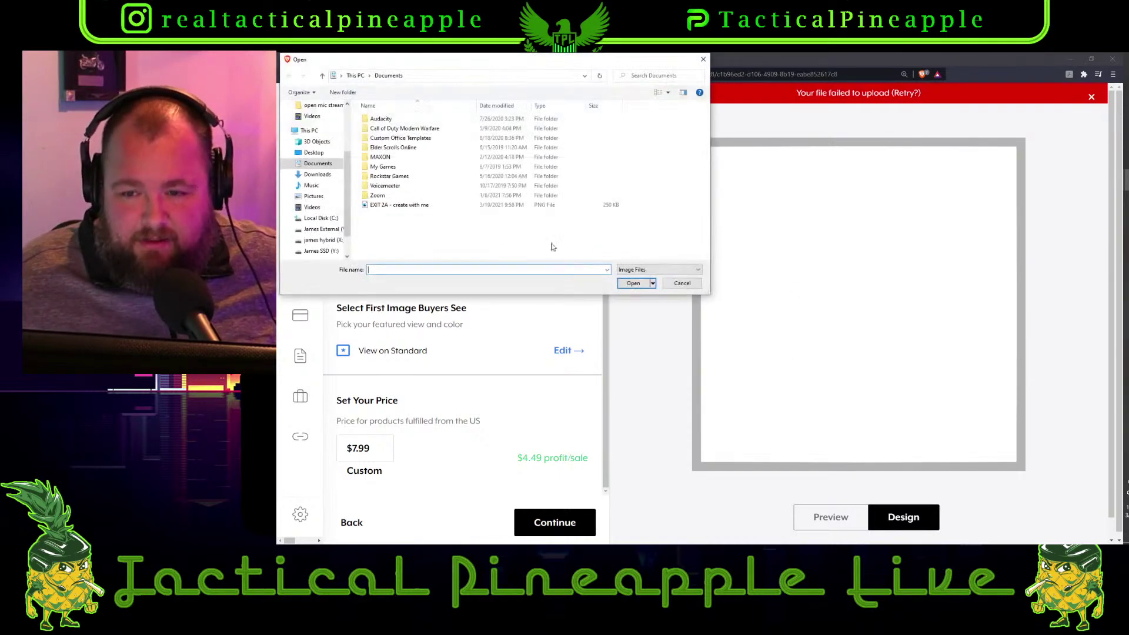
{"action": "left_click", "coordinate": [407, 205]}
{"action": "left_click", "coordinate": [633, 283]}
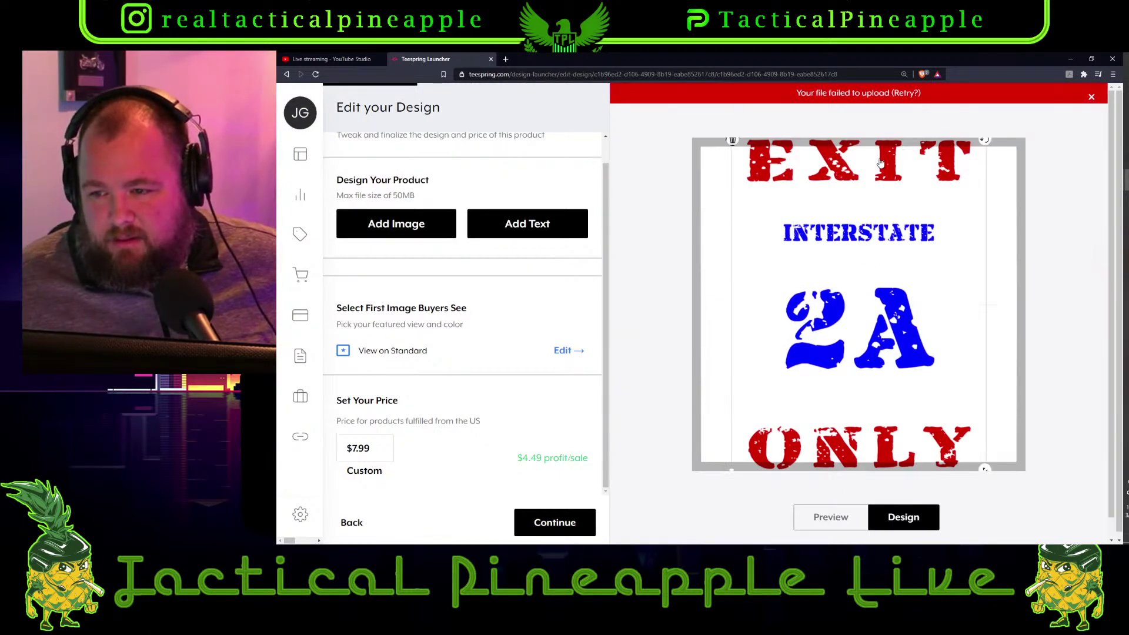
Shrink the sticker's image to about 3.11 by 4.07 inches, center it in the print area and continue to the additional products
{"action": "left_click_drag", "start_coordinate": [983, 470], "coordinate": [934, 409]}
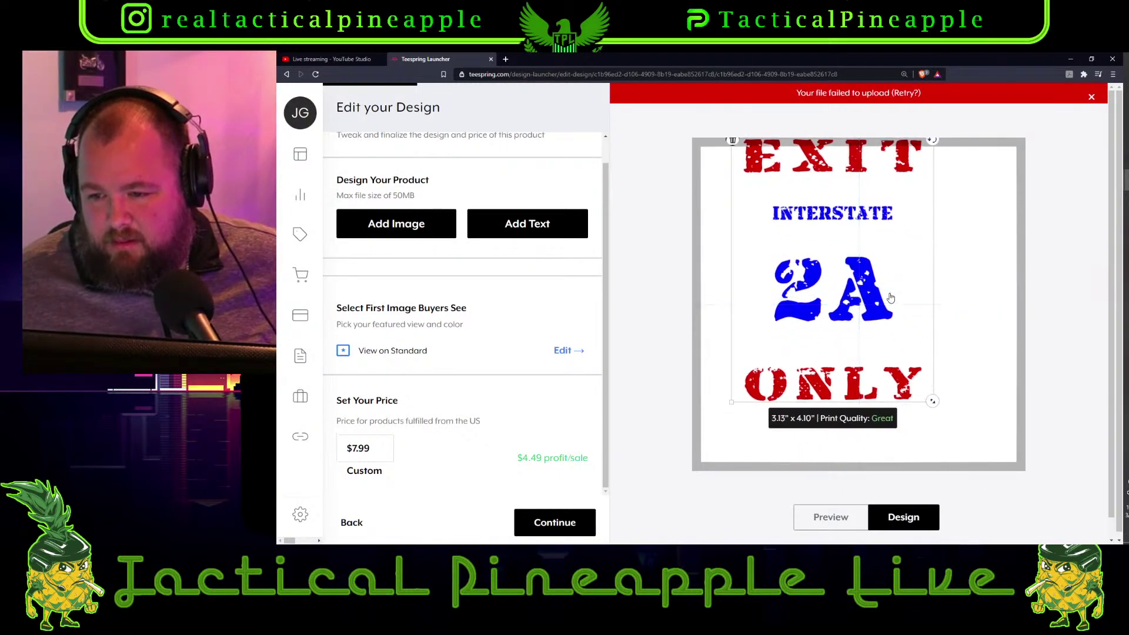
{"action": "left_click_drag", "start_coordinate": [835, 294], "coordinate": [856, 310]}
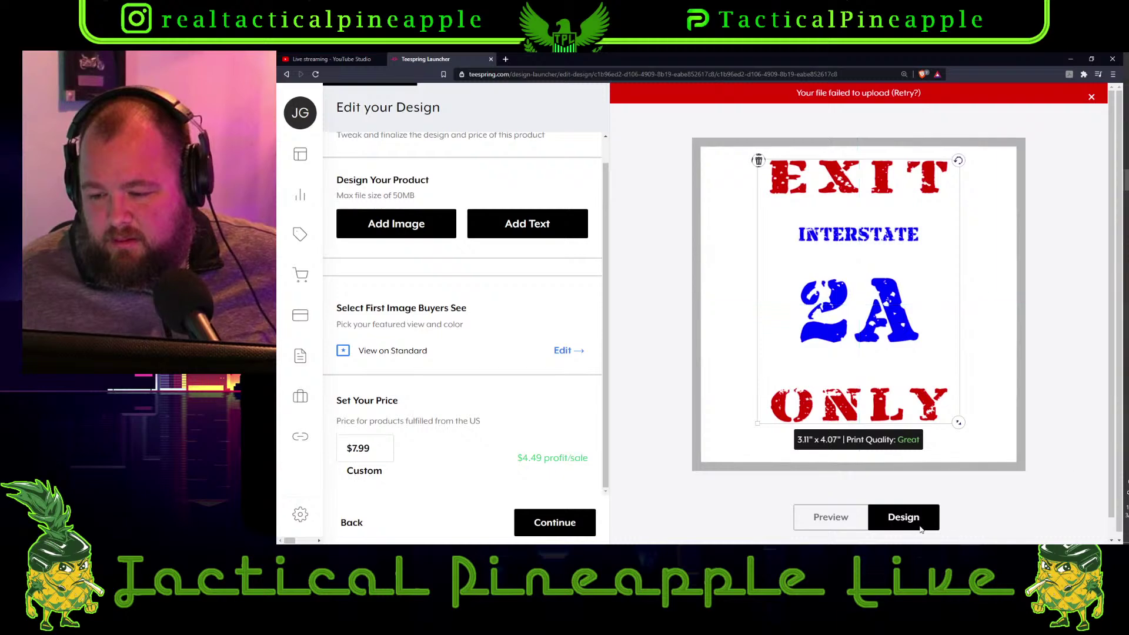
{"action": "left_click", "coordinate": [1091, 98]}
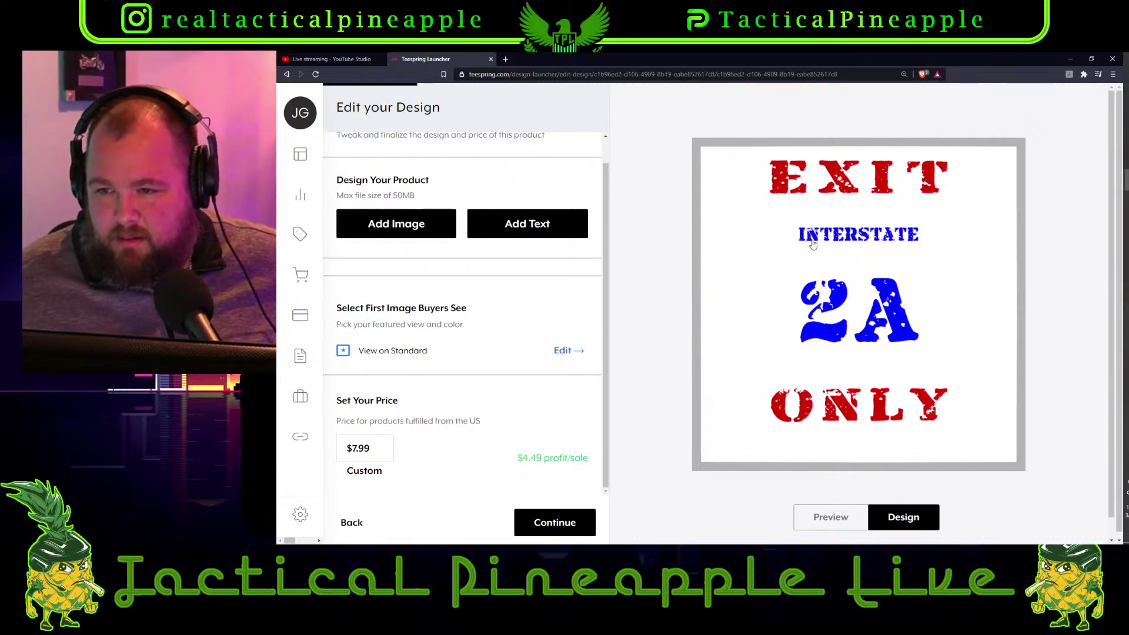
{"action": "left_click", "coordinate": [519, 529]}
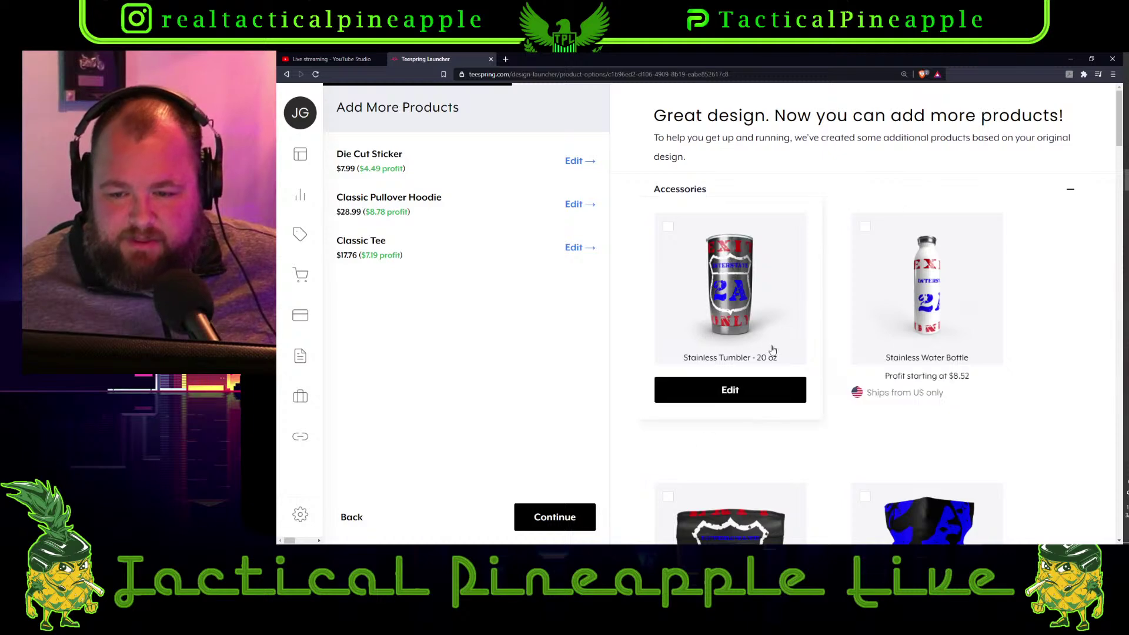
Continue to the listing details and title the new listing "EXIT 2A - Create with us Charity"
{"action": "left_click", "coordinate": [576, 527]}
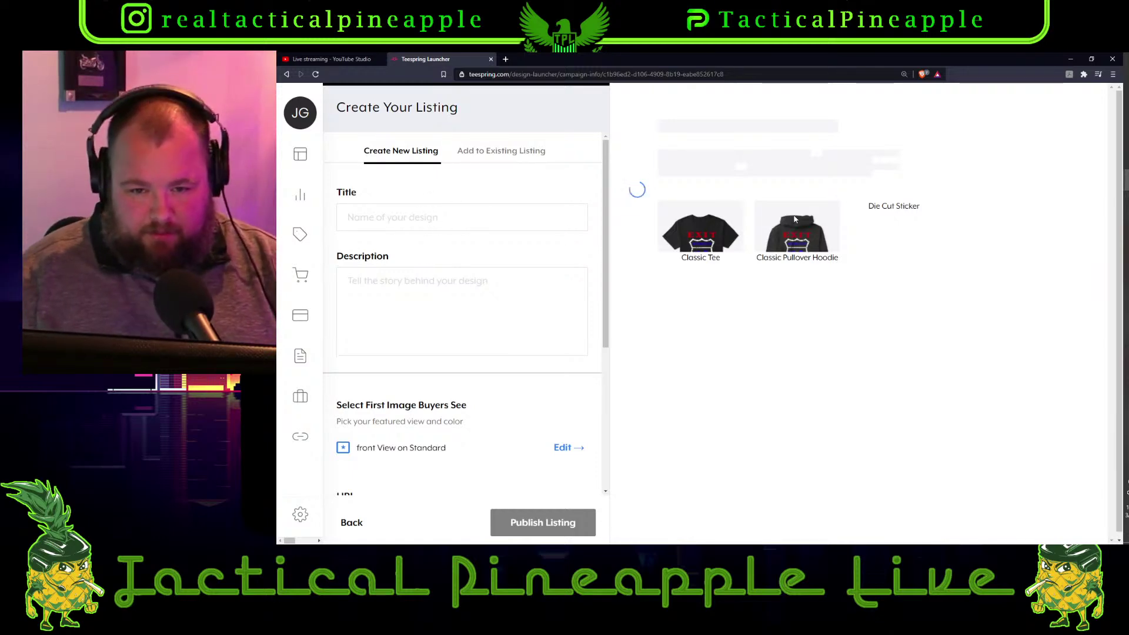
{"action": "left_click", "coordinate": [568, 224]}
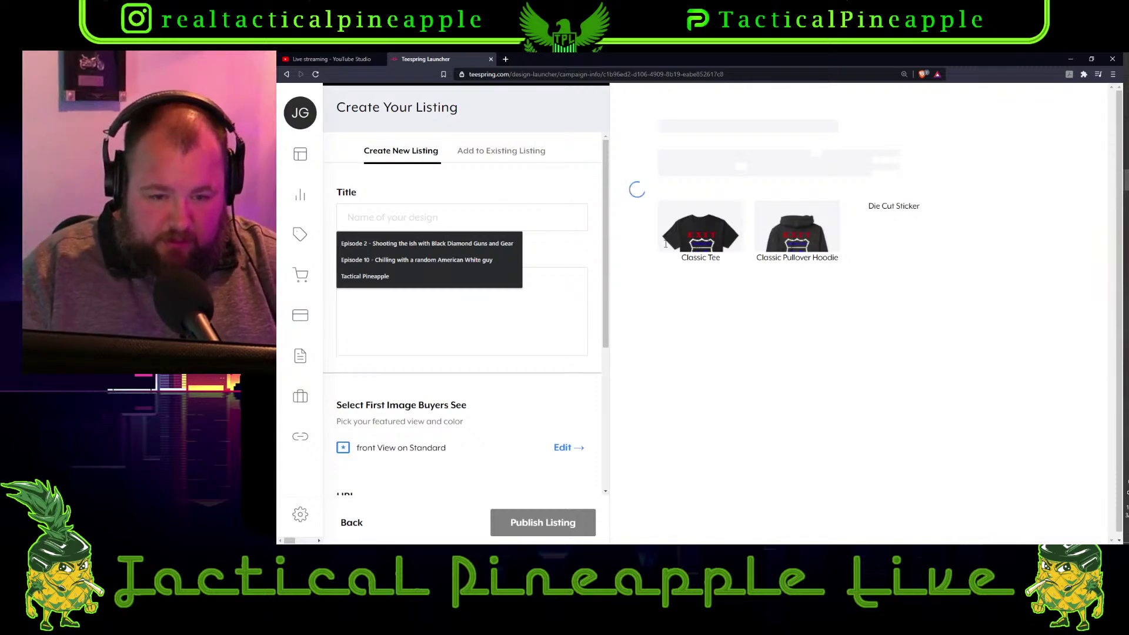
{"action": "type", "text": "EXIT"}
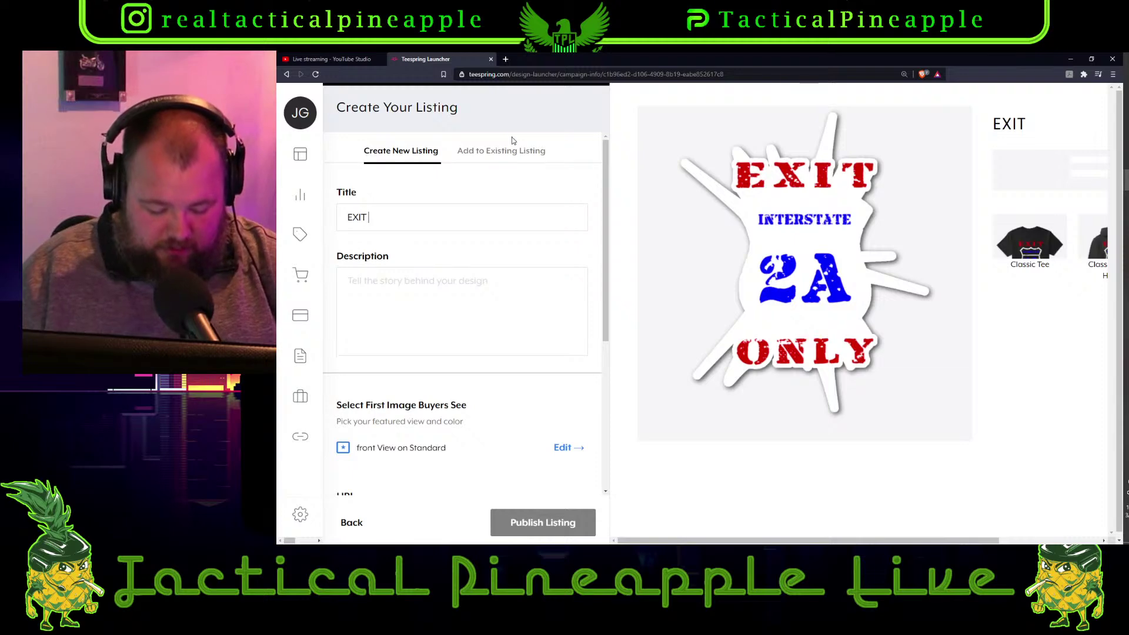
{"action": "type", "text": " 2A -"}
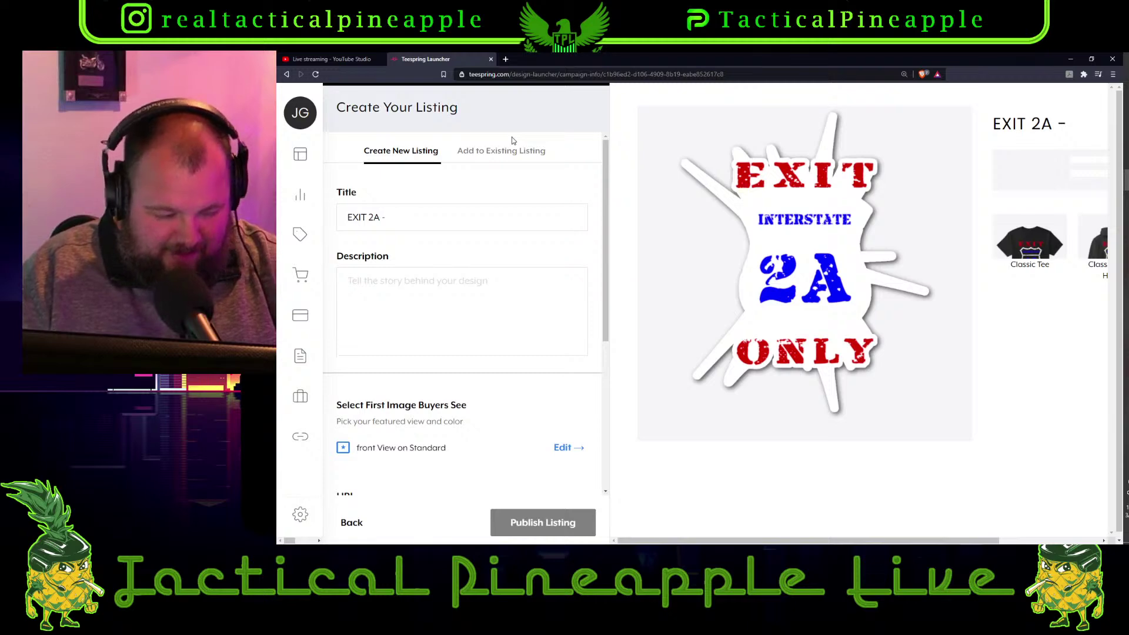
{"action": "type", "text": "Create with u"}
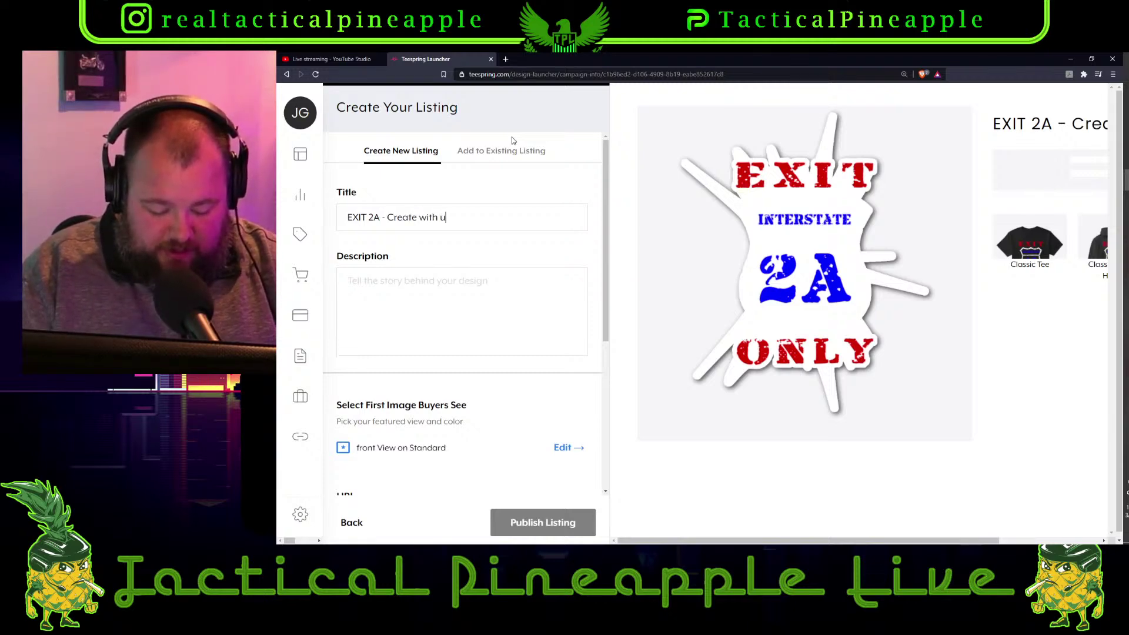
{"action": "type", "text": "s Cha"}
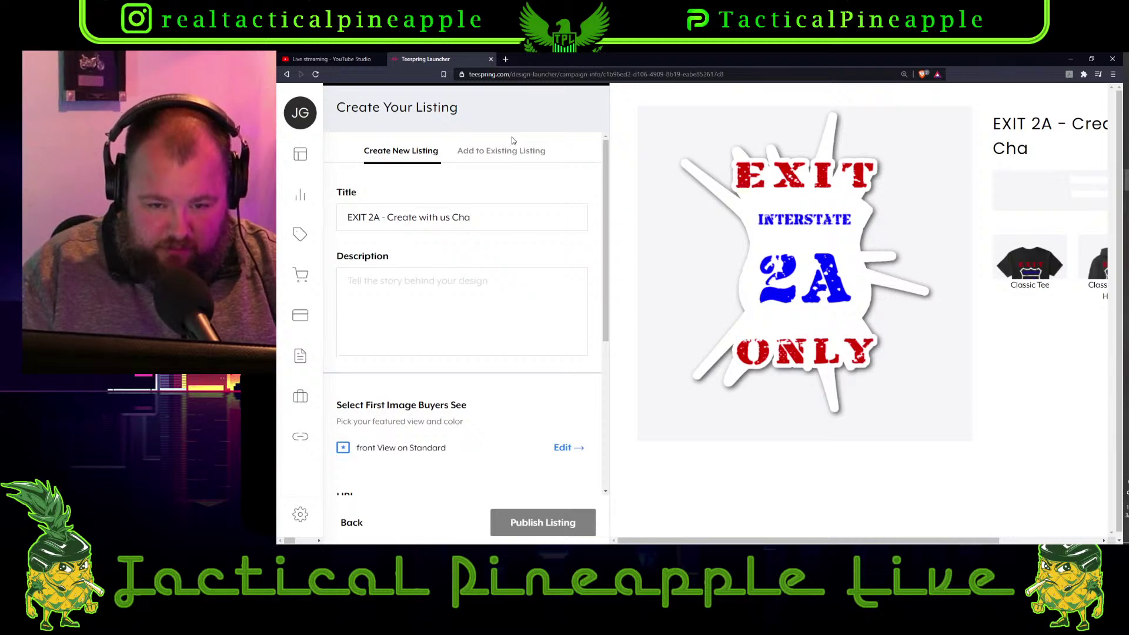
{"action": "type", "text": "rity"}
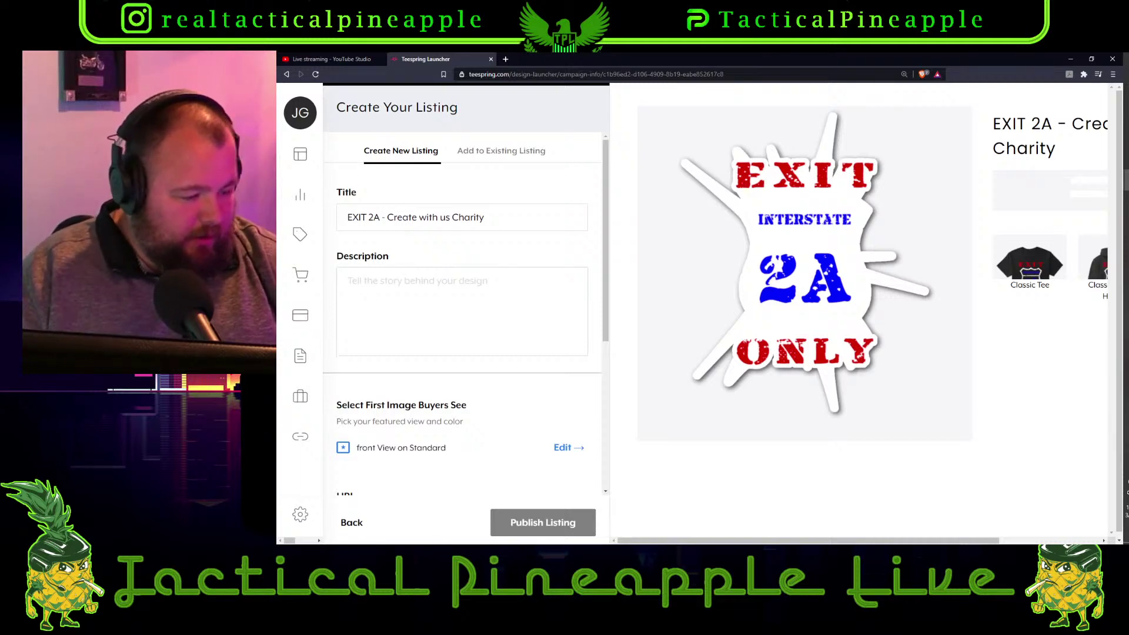
{"action": "type", "text": "All"}
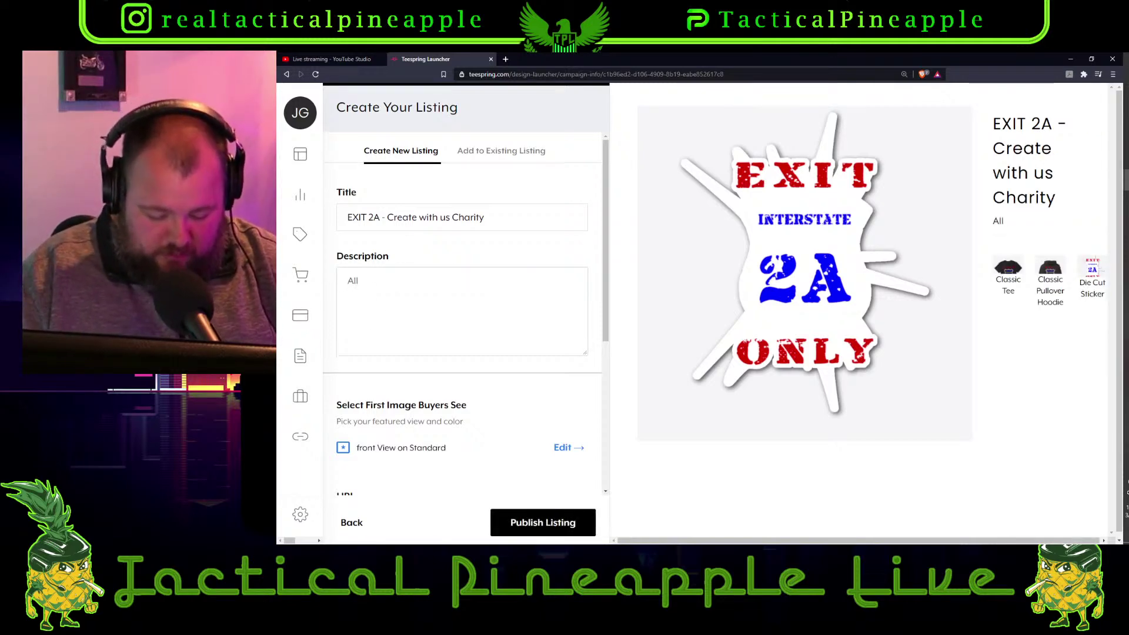
{"action": "type", "text": " pro"}
{"action": "key", "text": "BackSpace"}
{"action": "key", "text": "BackSpace"}
{"action": "key", "text": "BackSpace"}
{"action": "key", "text": "BackSpace"}
{"action": "key", "text": "BackSpace"}
{"action": "key", "text": "BackSpace"}
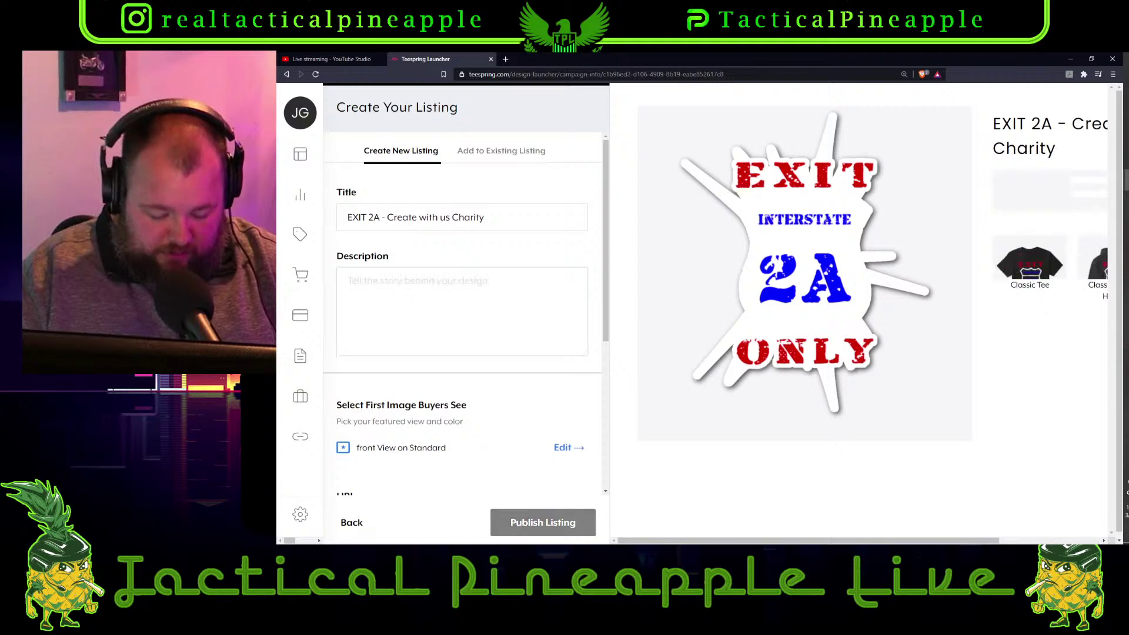
Enter the listing description "Created on 03/19 livestream - All profits to go to GOA"
{"action": "type", "text": "Created on "}
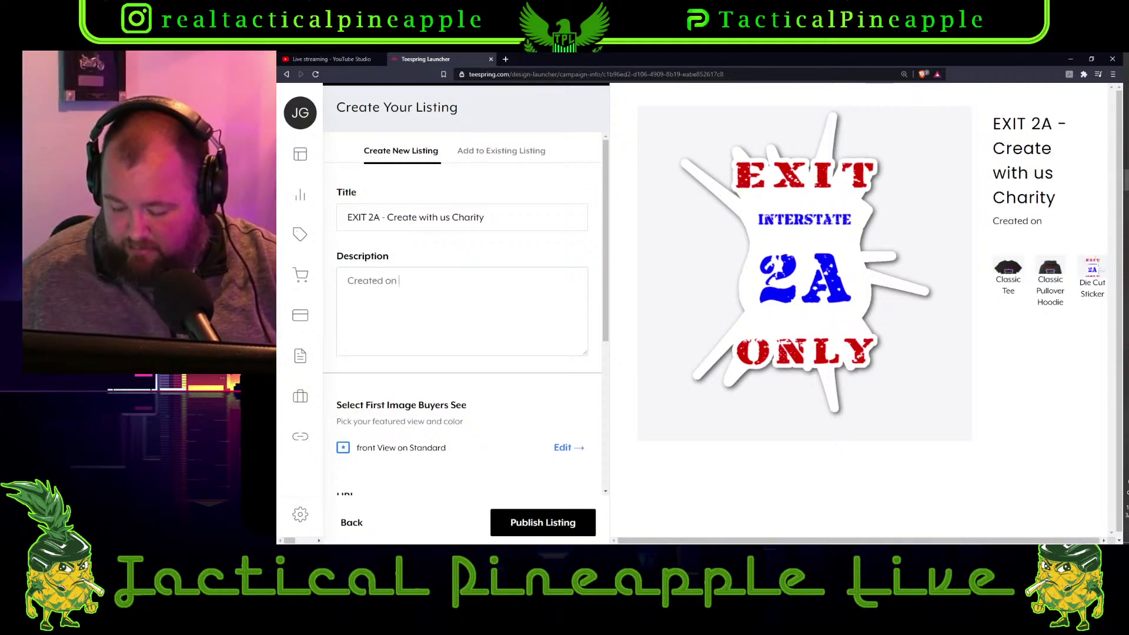
{"action": "type", "text": "03/19"}
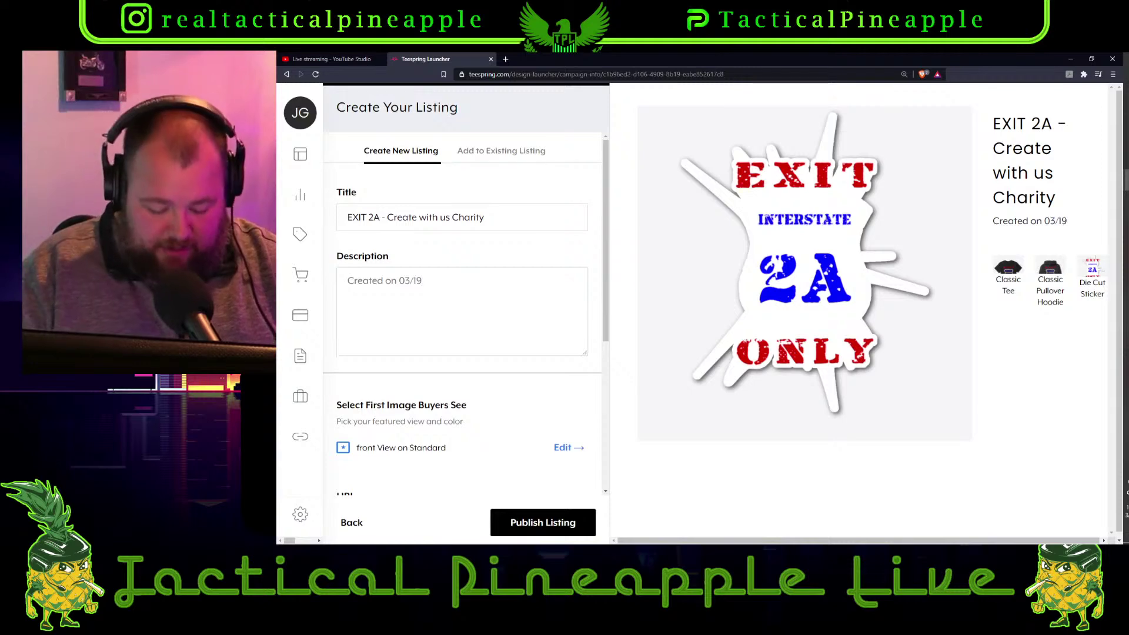
{"action": "type", "text": " liveste"}
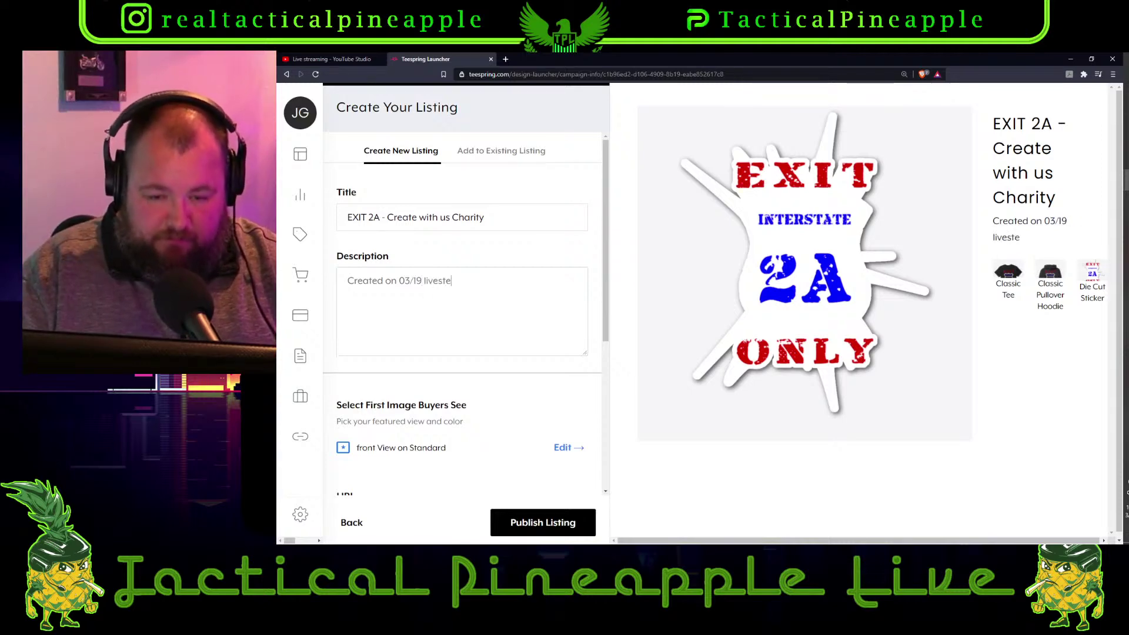
{"action": "type", "text": "eam "}
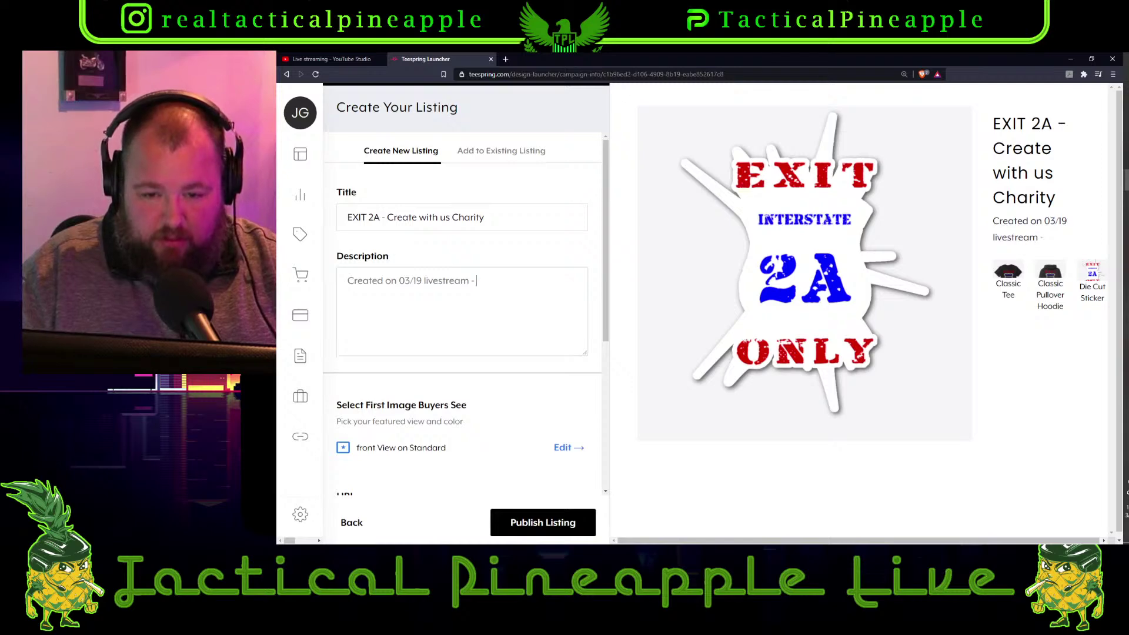
{"action": "type", "text": "- All pr"}
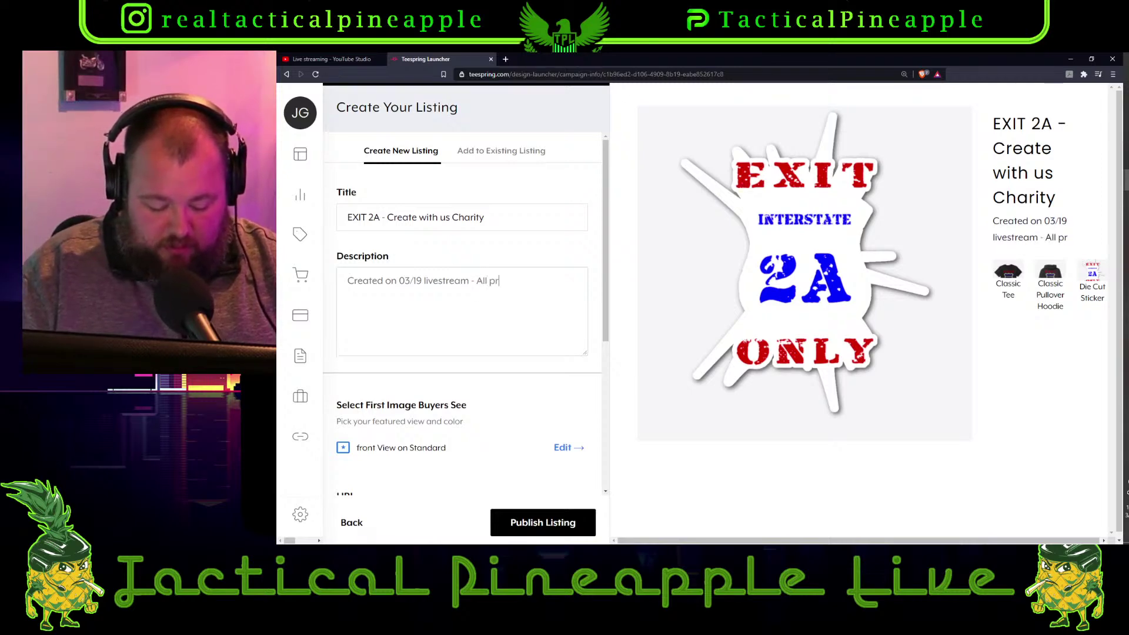
{"action": "type", "text": "ofits t"}
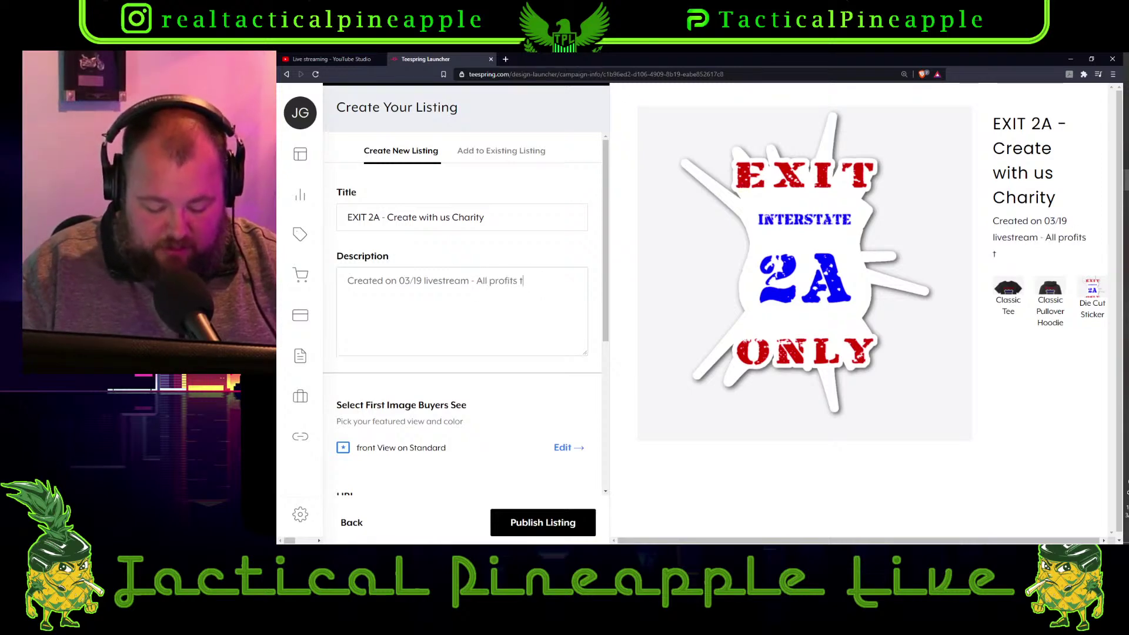
{"action": "type", "text": "o go to "}
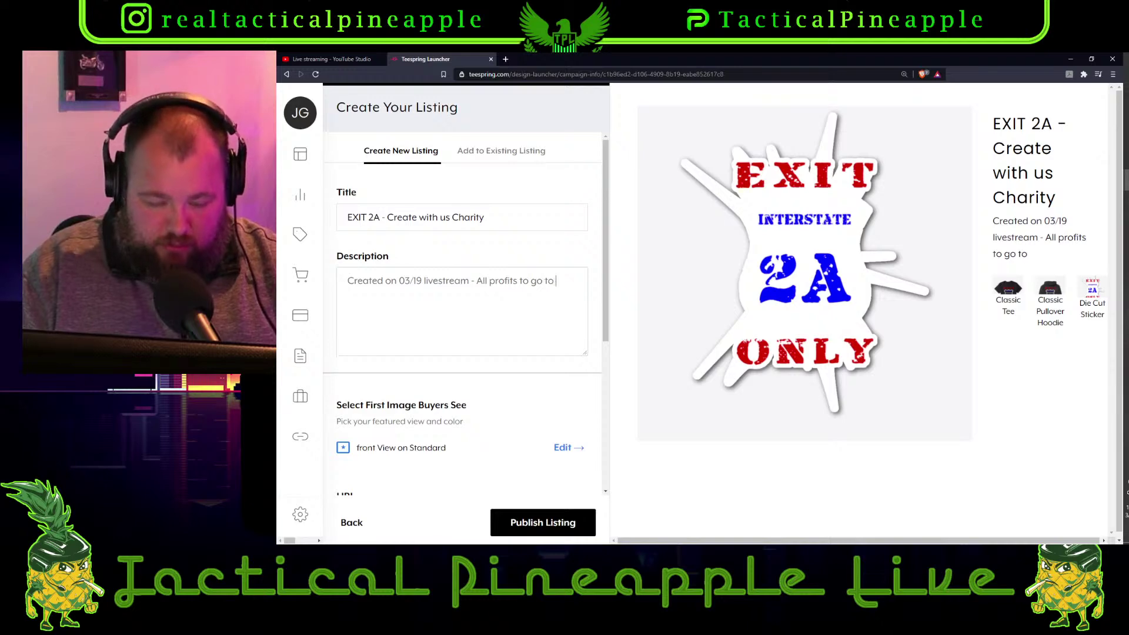
{"action": "type", "text": "GOA"}
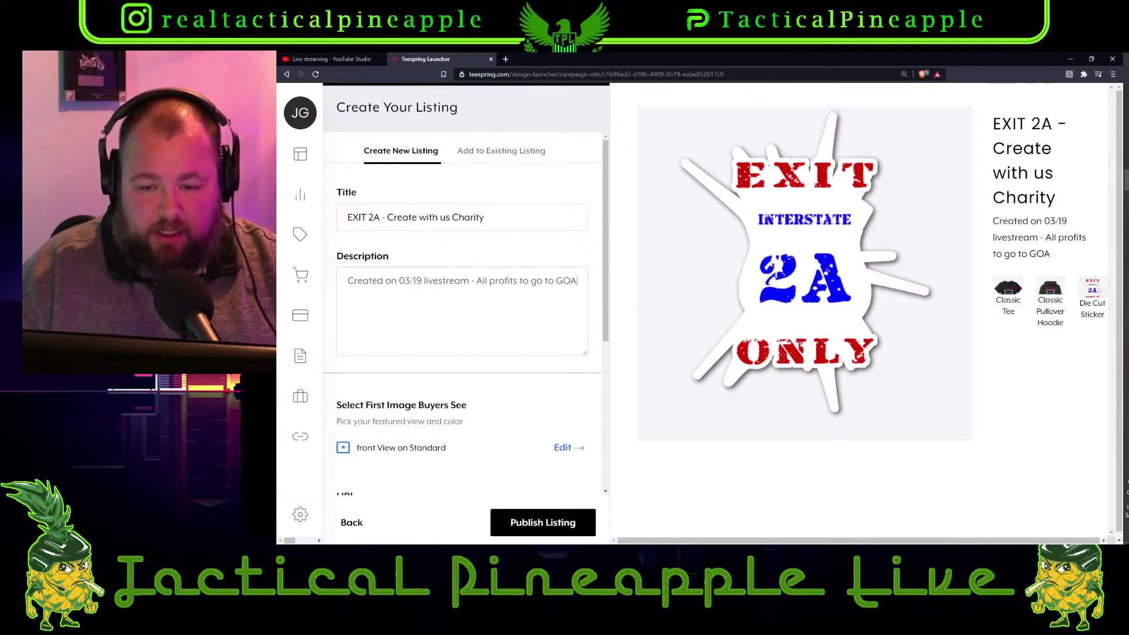
Replace the new listing's URL ending with "GOA-charity"
{"action": "scroll", "coordinate": [512, 340], "scroll_direction": "down", "scroll_amount": 5}
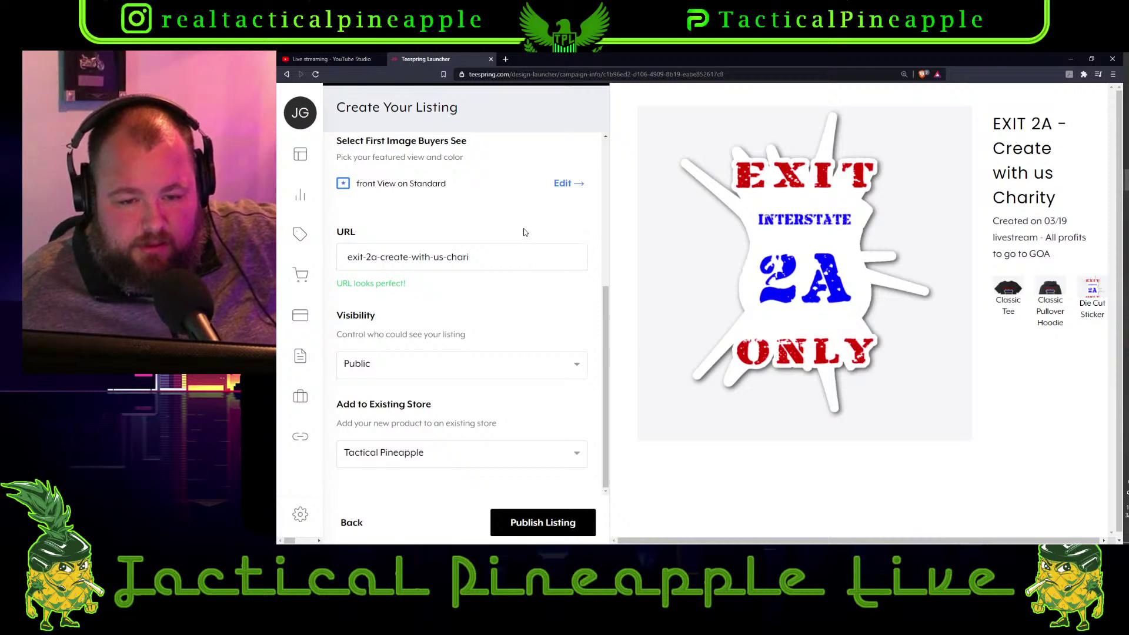
{"action": "scroll", "coordinate": [532, 254], "scroll_direction": "down", "scroll_amount": 1}
{"action": "left_click_drag", "start_coordinate": [496, 252], "coordinate": [309, 248]}
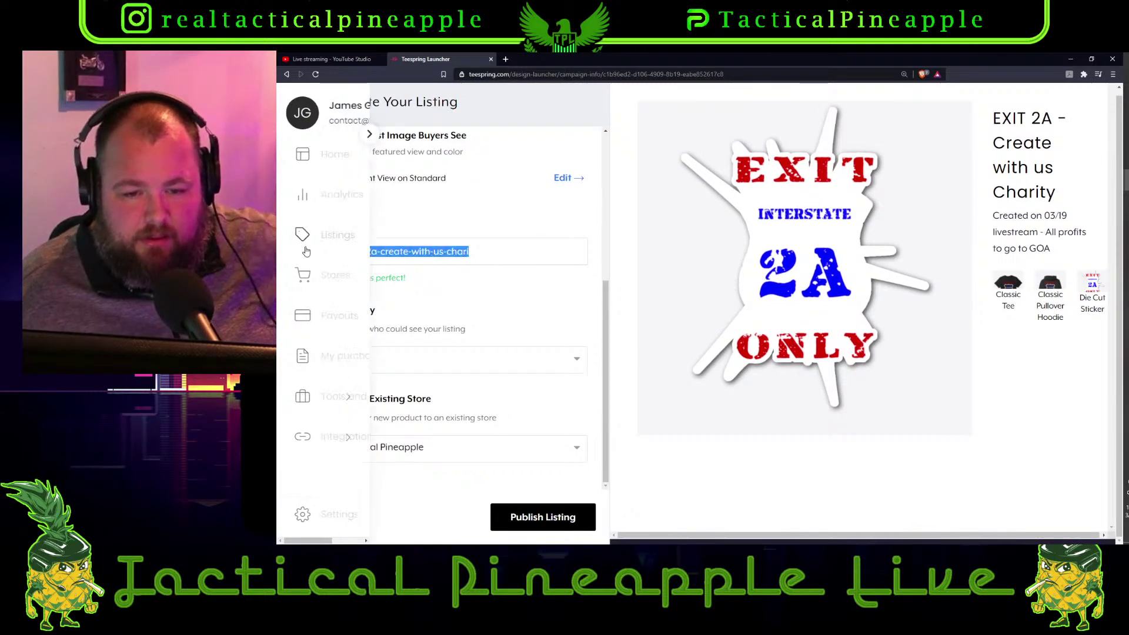
{"action": "key", "text": "BackSpace"}
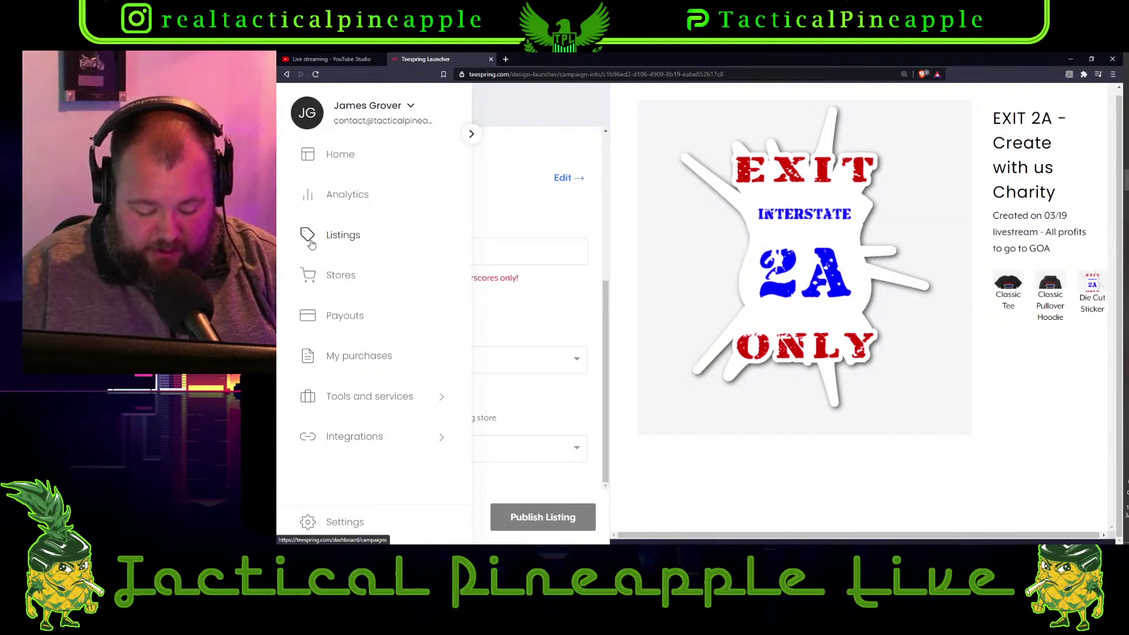
{"action": "type", "text": "GOA-charity"}
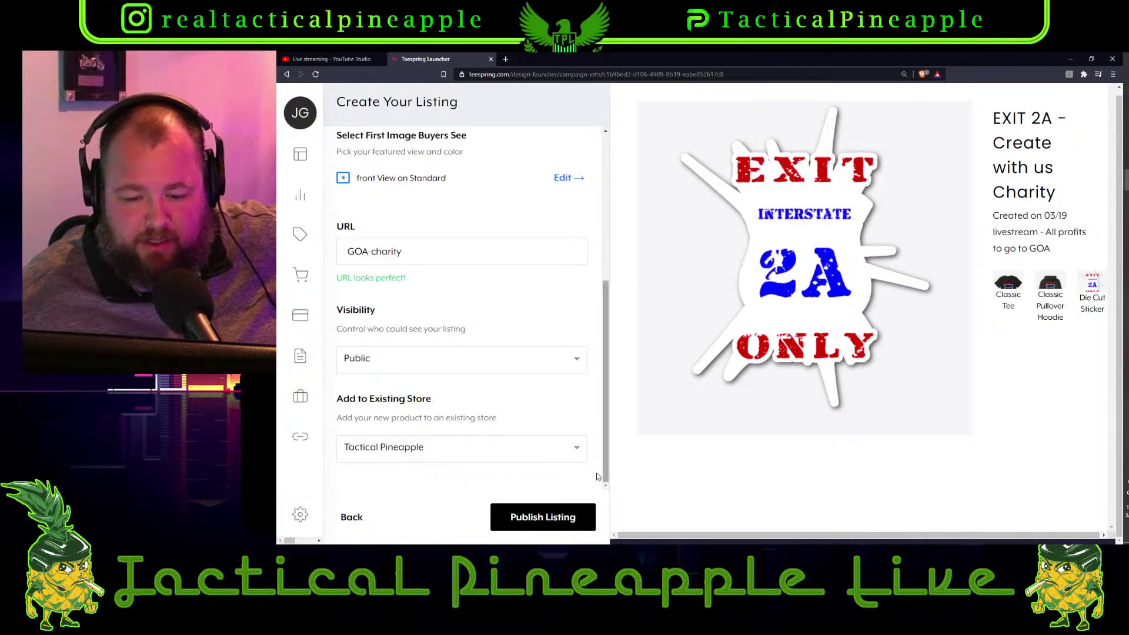
Check over the listing's title, description and settings, and publish the listing
{"action": "scroll", "coordinate": [509, 449], "scroll_direction": "up", "scroll_amount": 5}
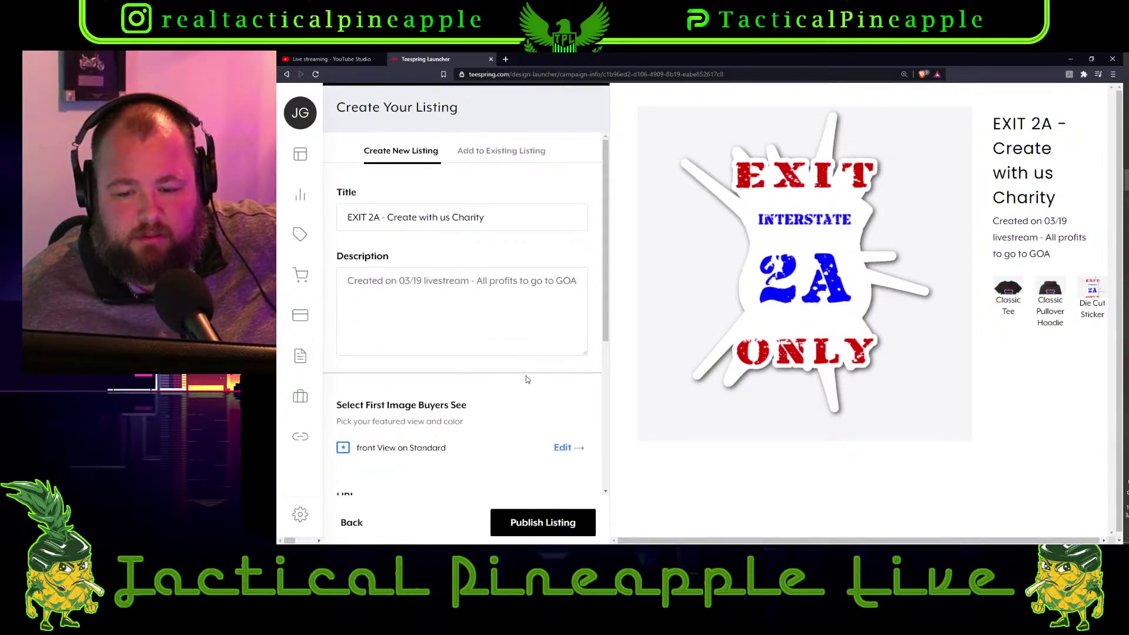
{"action": "scroll", "coordinate": [527, 382], "scroll_direction": "down", "scroll_amount": 5}
{"action": "left_click", "coordinate": [566, 521]}
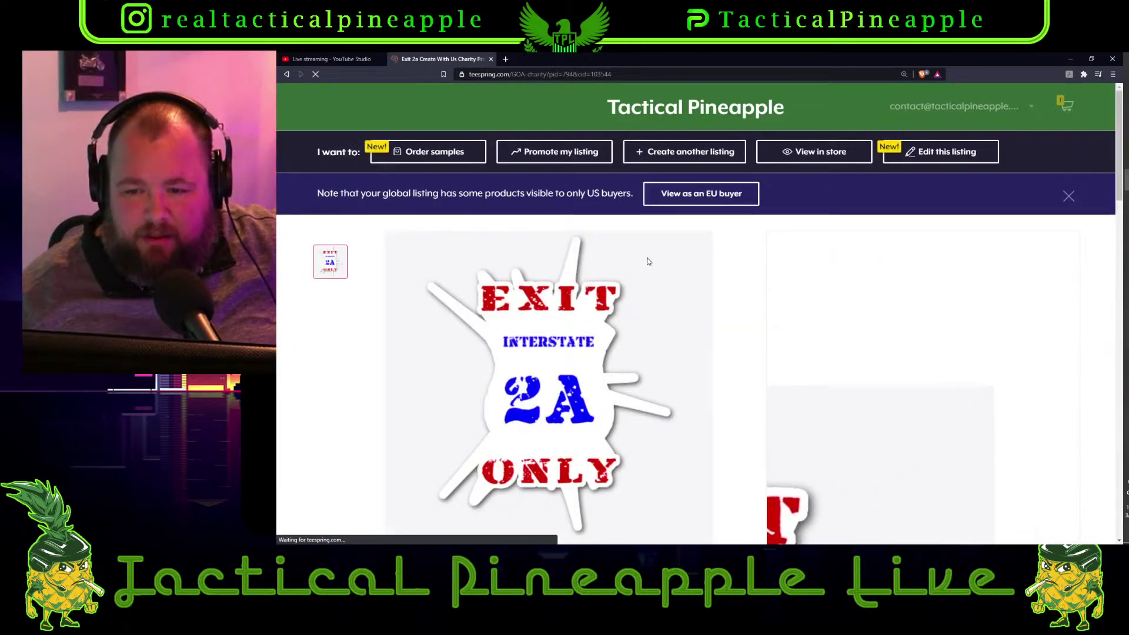
Look over the published EXIT 2A listing page and open the listing for editing
{"action": "scroll", "coordinate": [934, 376], "scroll_direction": "down", "scroll_amount": 2}
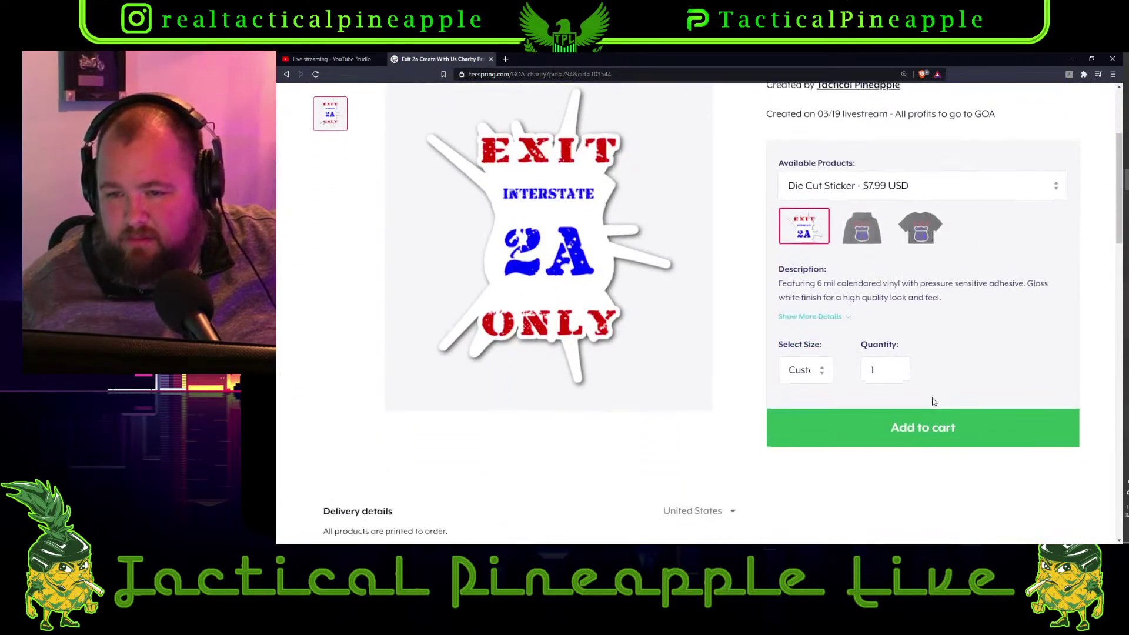
{"action": "scroll", "coordinate": [932, 397], "scroll_direction": "up", "scroll_amount": 1}
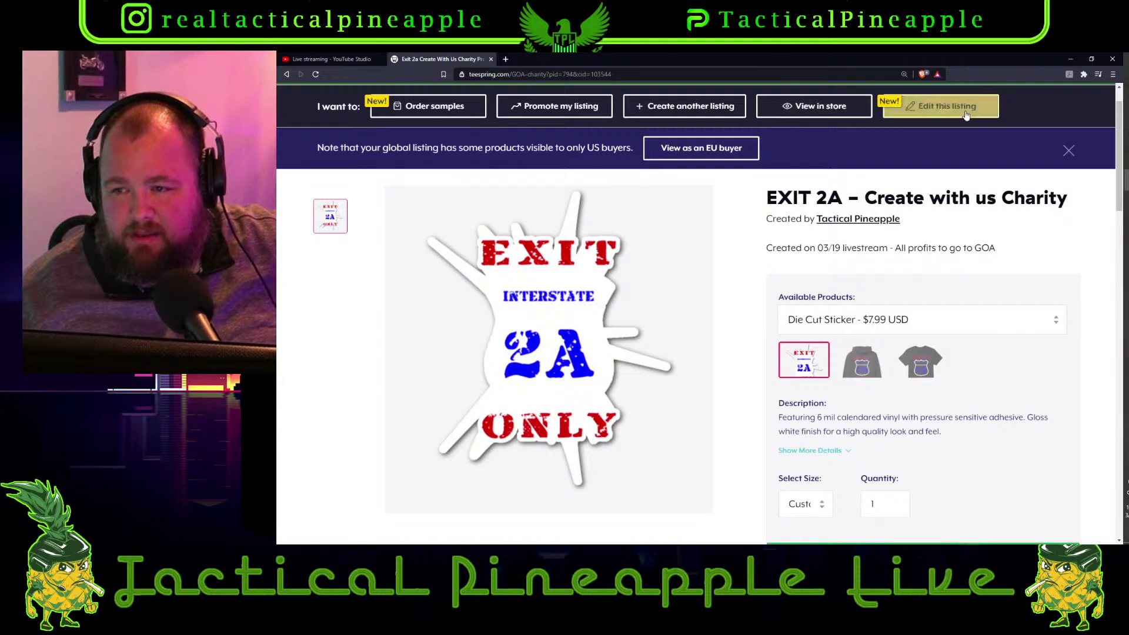
{"action": "left_click", "coordinate": [941, 107]}
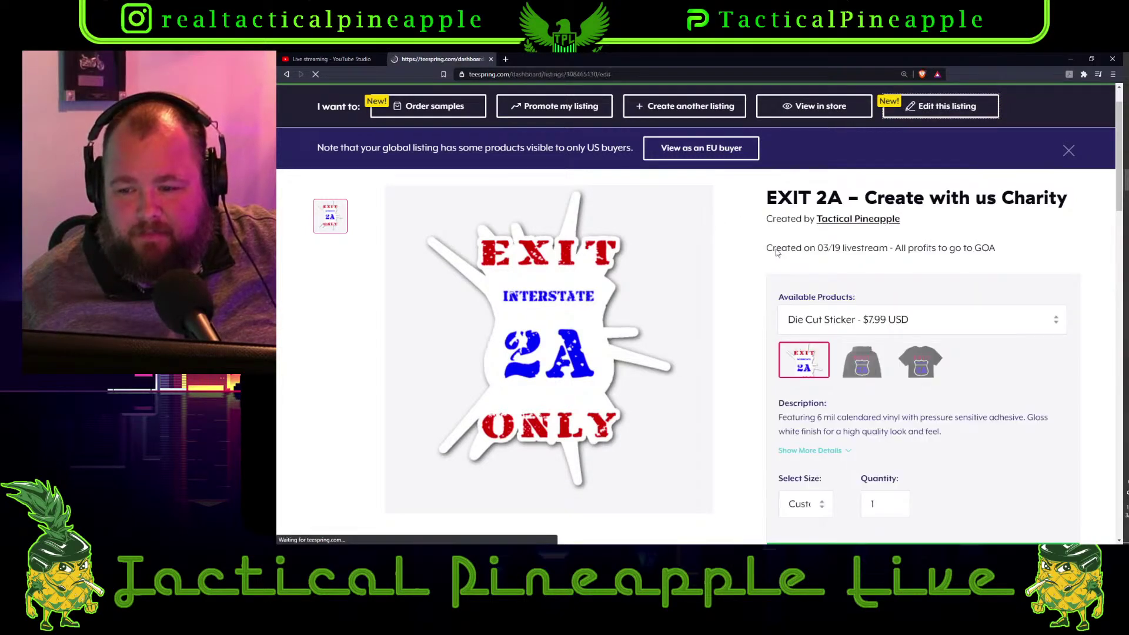
Examine the prices and featured product images of the sticker, hoodie and tee in the listing editor
{"action": "scroll", "coordinate": [785, 294], "scroll_direction": "down", "scroll_amount": 2}
{"action": "scroll", "coordinate": [785, 294], "scroll_direction": "down", "scroll_amount": 5}
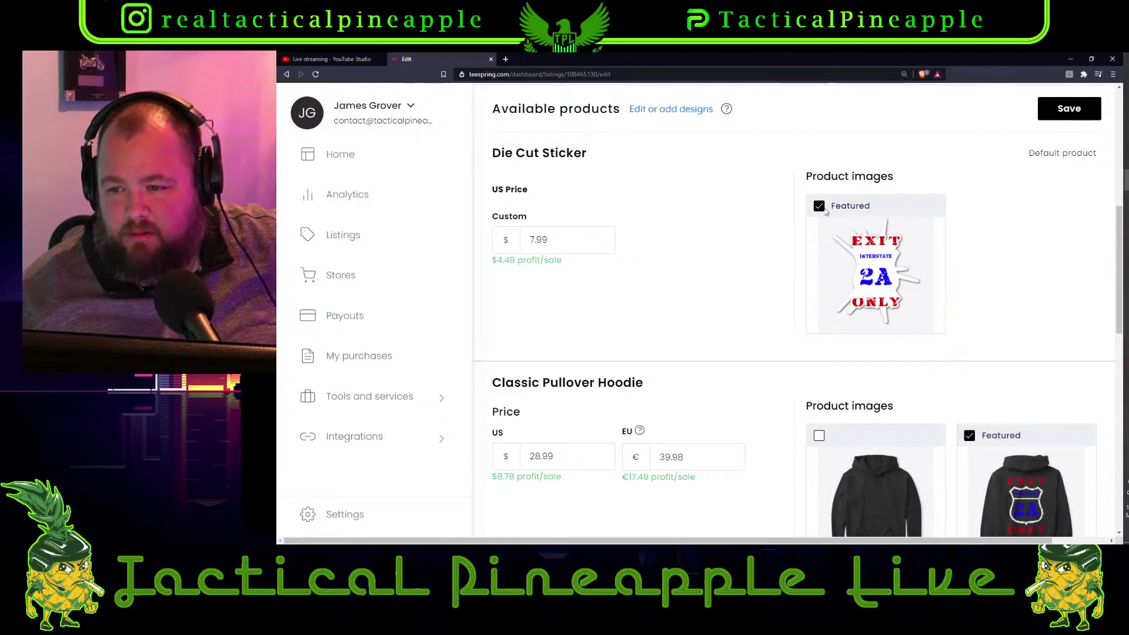
{"action": "scroll", "coordinate": [804, 208], "scroll_direction": "down", "scroll_amount": 1}
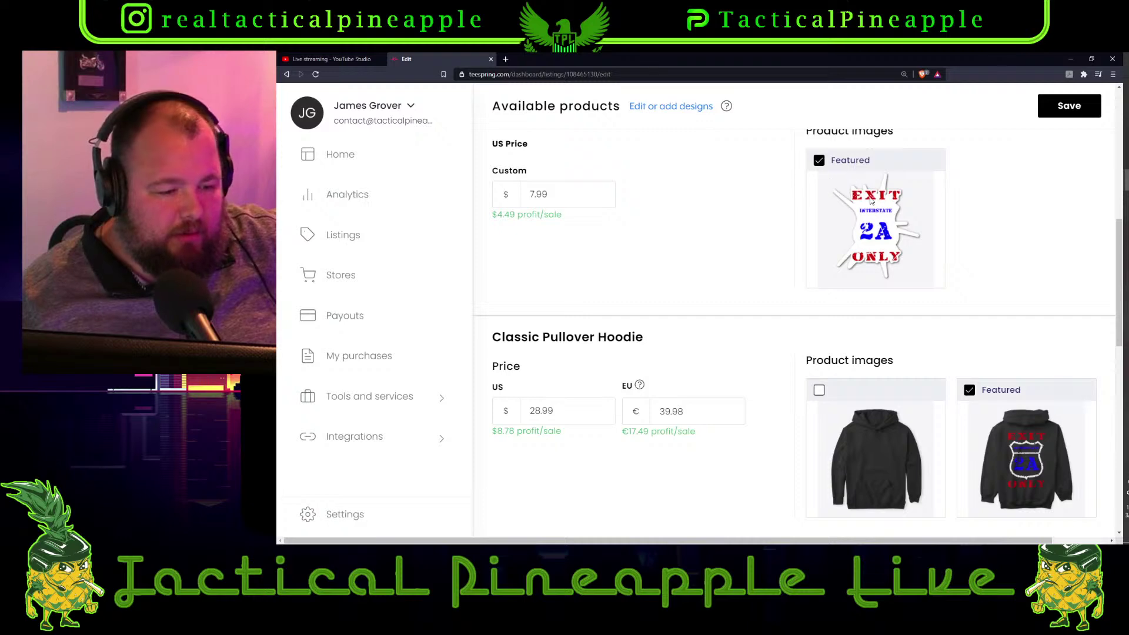
{"action": "scroll", "coordinate": [750, 263], "scroll_direction": "down", "scroll_amount": 1}
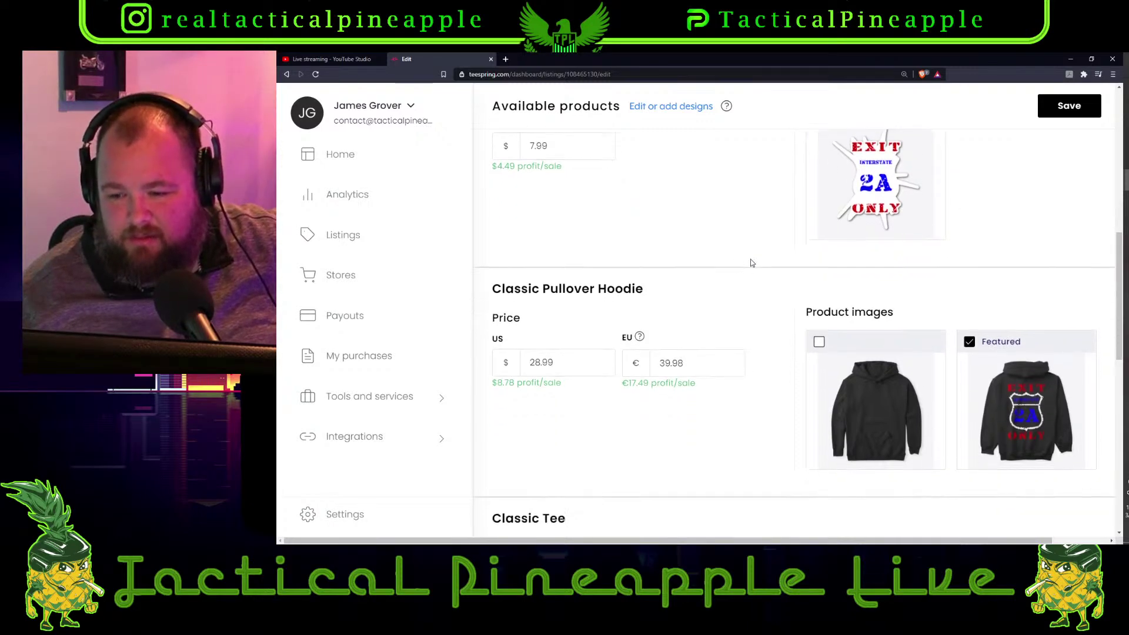
{"action": "scroll", "coordinate": [750, 262], "scroll_direction": "down", "scroll_amount": 9}
{"action": "scroll", "coordinate": [809, 300], "scroll_direction": "up", "scroll_amount": 7}
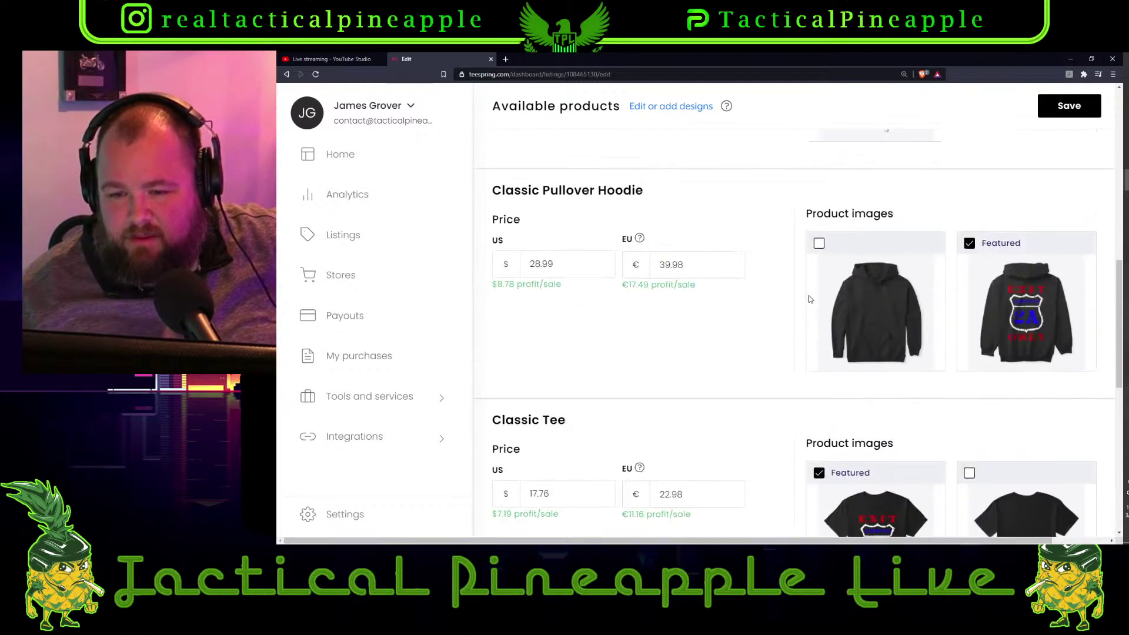
{"action": "scroll", "coordinate": [808, 300], "scroll_direction": "up", "scroll_amount": 5}
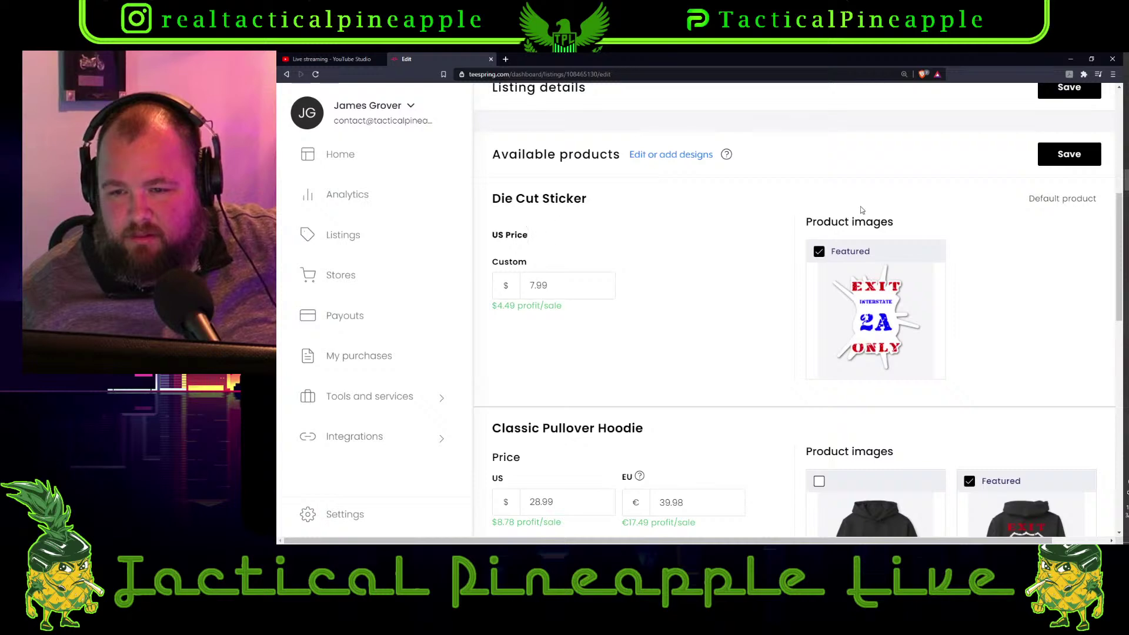
{"action": "left_click_drag", "start_coordinate": [580, 198], "coordinate": [603, 198]}
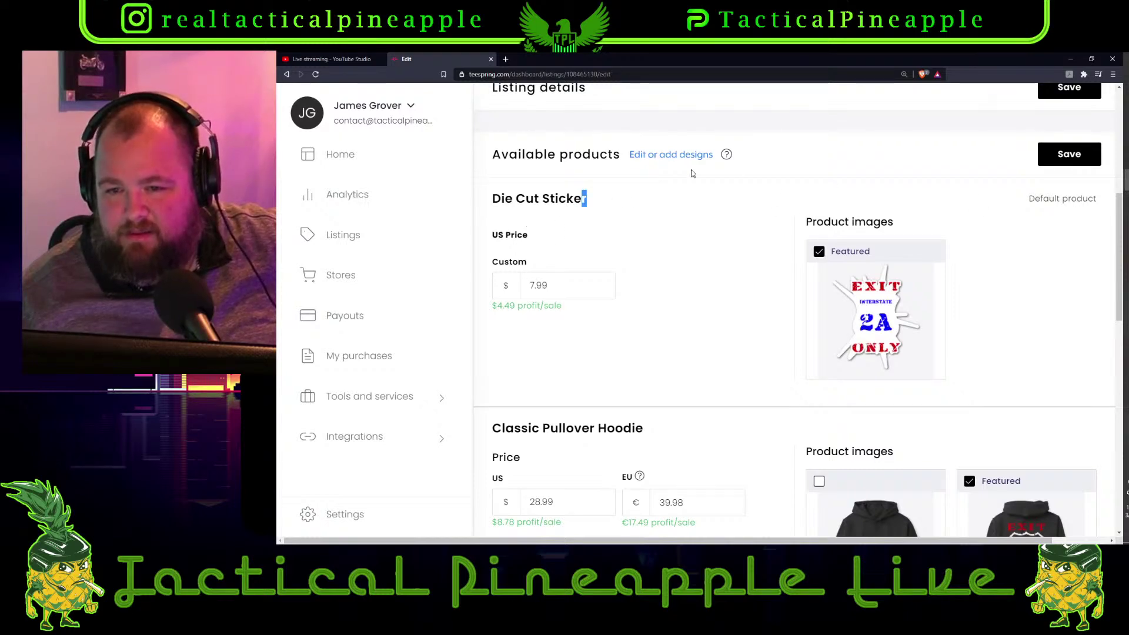
{"action": "left_click", "coordinate": [673, 156]}
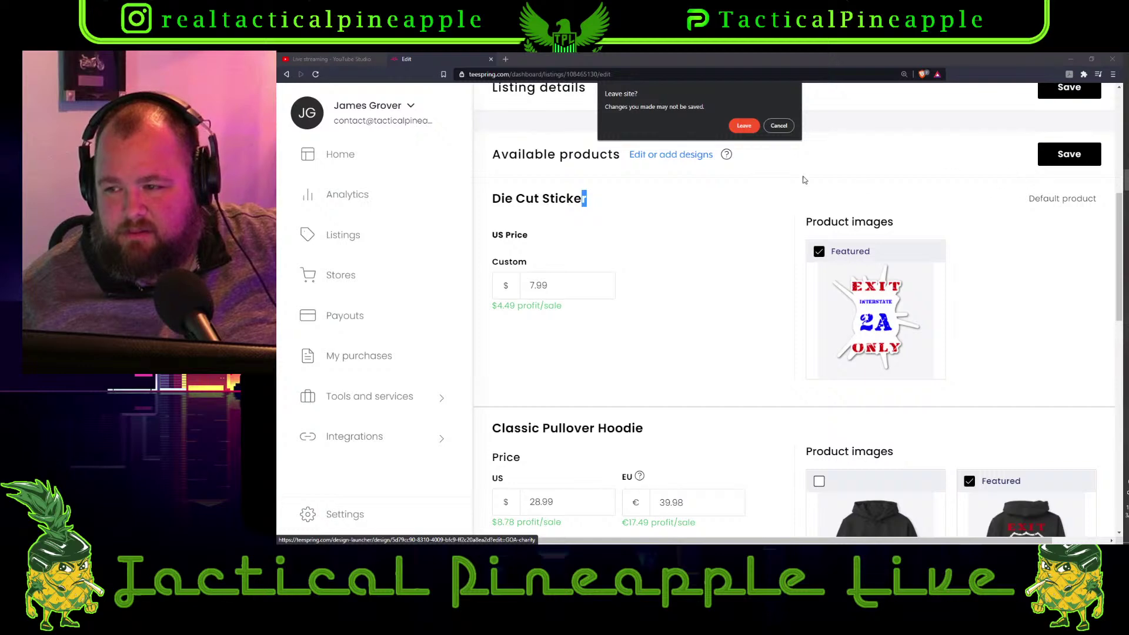
{"action": "left_click", "coordinate": [778, 126]}
Recheck the product images and set the Die Cut Sticker's US price to $290
{"action": "scroll", "coordinate": [844, 252], "scroll_direction": "down", "scroll_amount": 3}
{"action": "scroll", "coordinate": [841, 260], "scroll_direction": "up", "scroll_amount": 2}
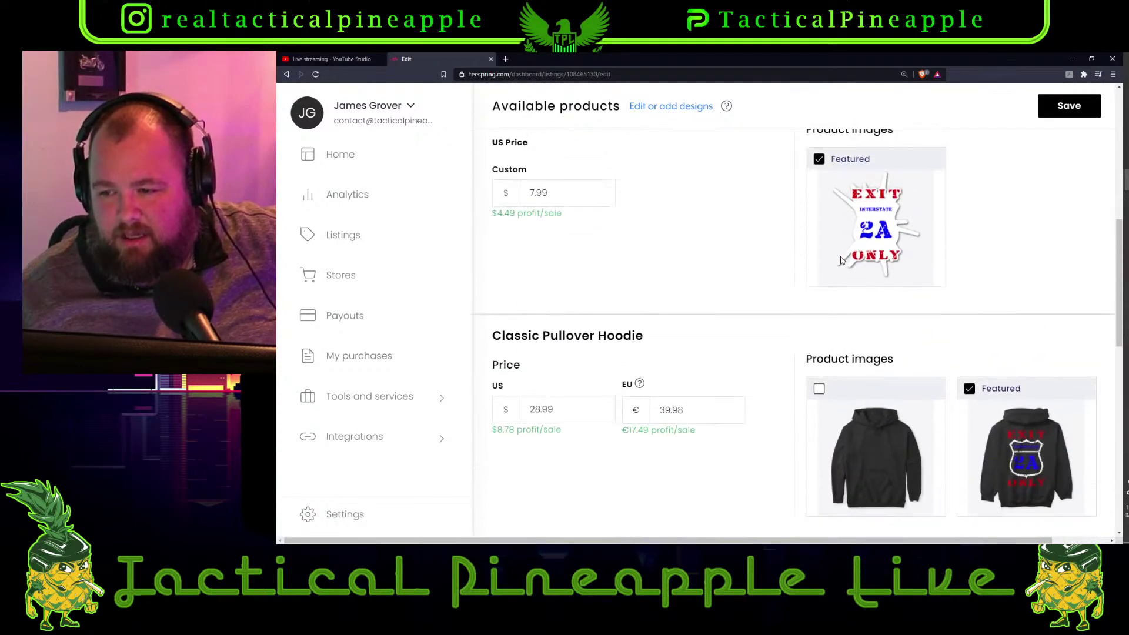
{"action": "scroll", "coordinate": [841, 261], "scroll_direction": "down", "scroll_amount": 6}
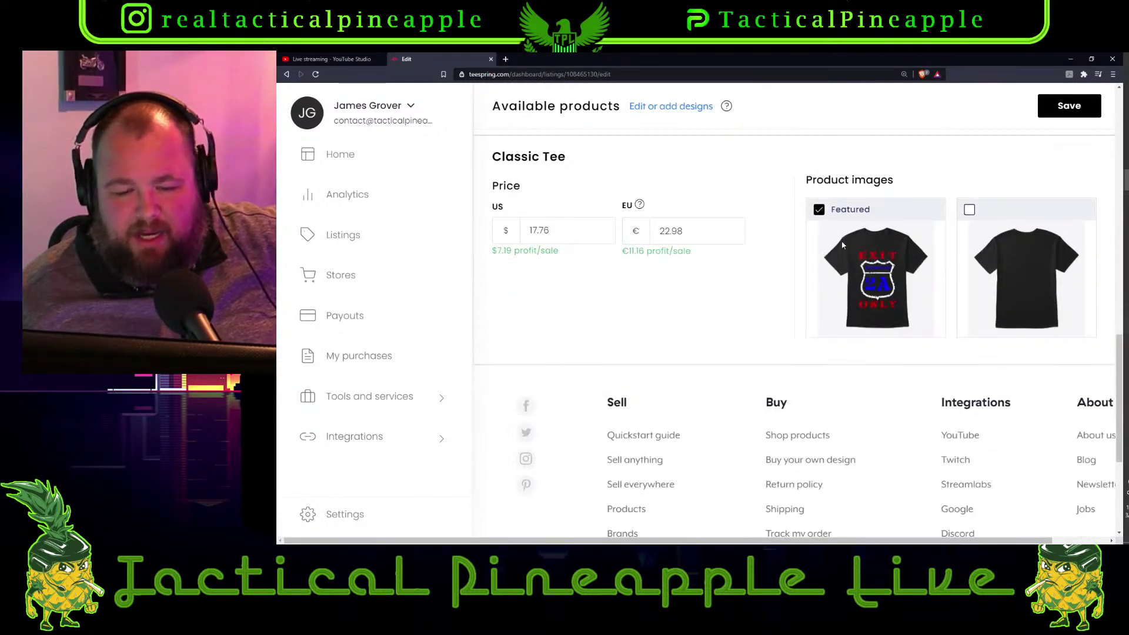
{"action": "scroll", "coordinate": [846, 235], "scroll_direction": "up", "scroll_amount": 6}
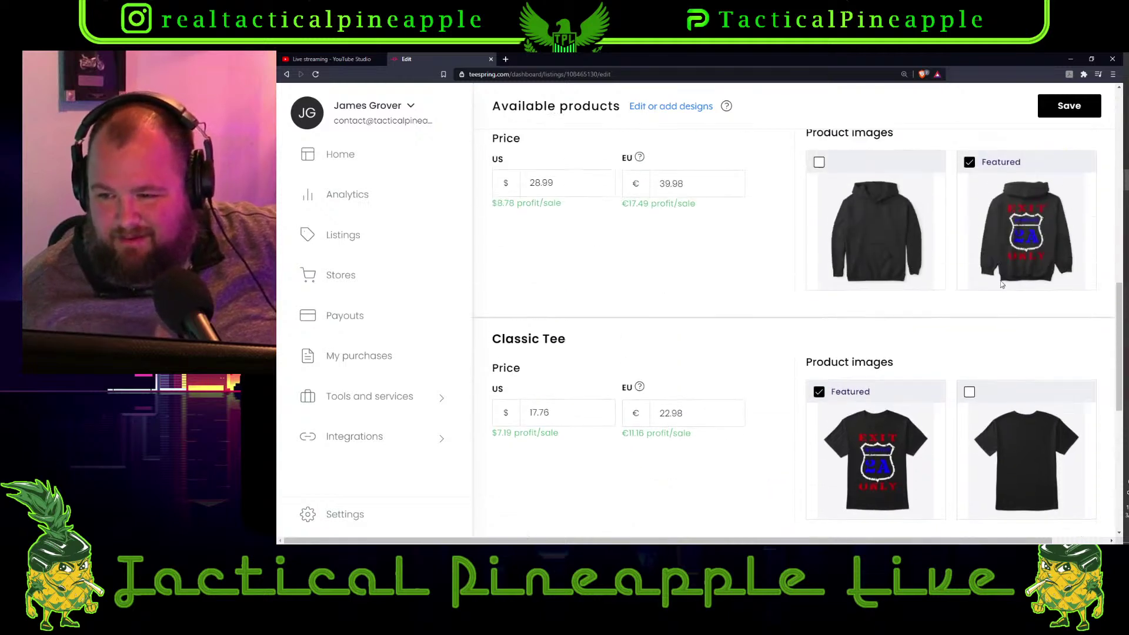
{"action": "scroll", "coordinate": [567, 312], "scroll_direction": "up", "scroll_amount": 3}
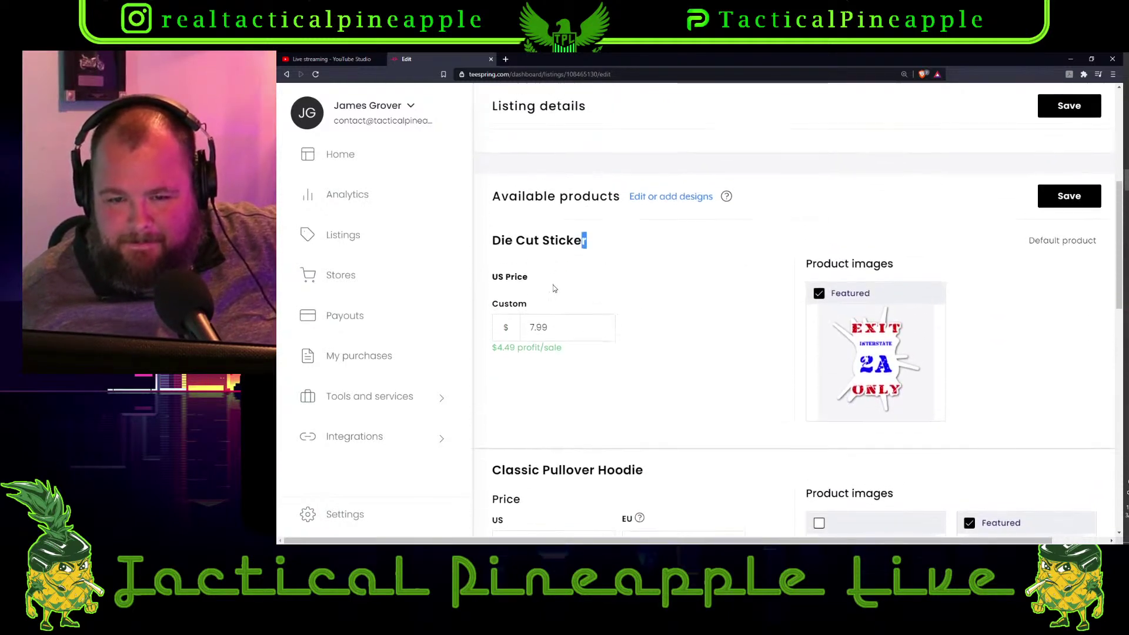
{"action": "left_click_drag", "start_coordinate": [569, 331], "coordinate": [493, 340]}
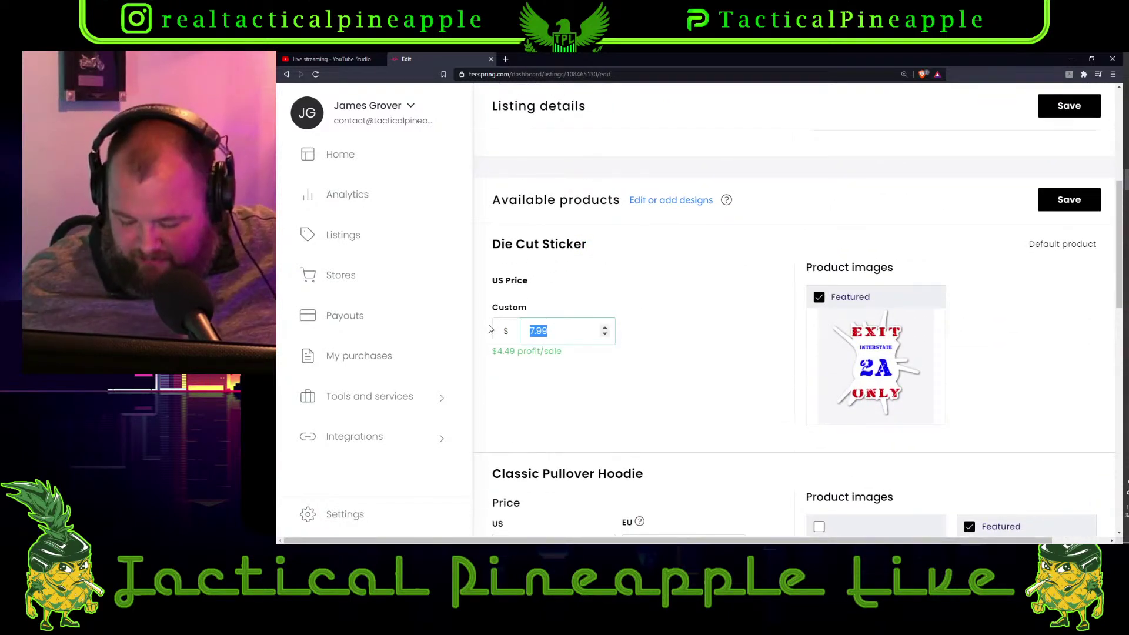
{"action": "type", "text": "290"}
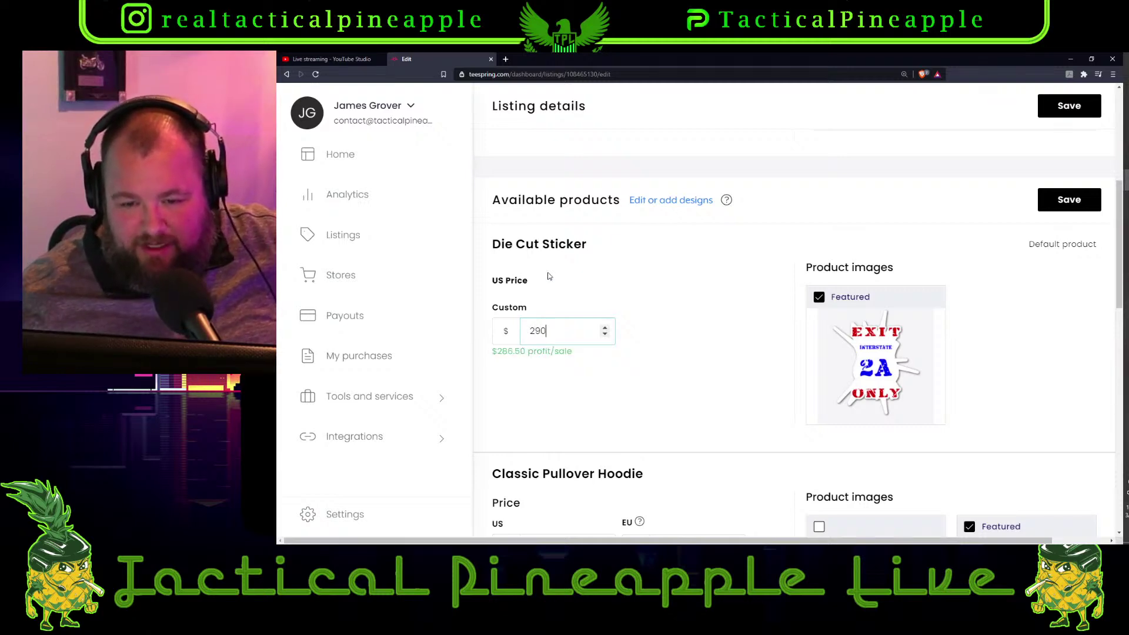
{"action": "left_click", "coordinate": [723, 387]}
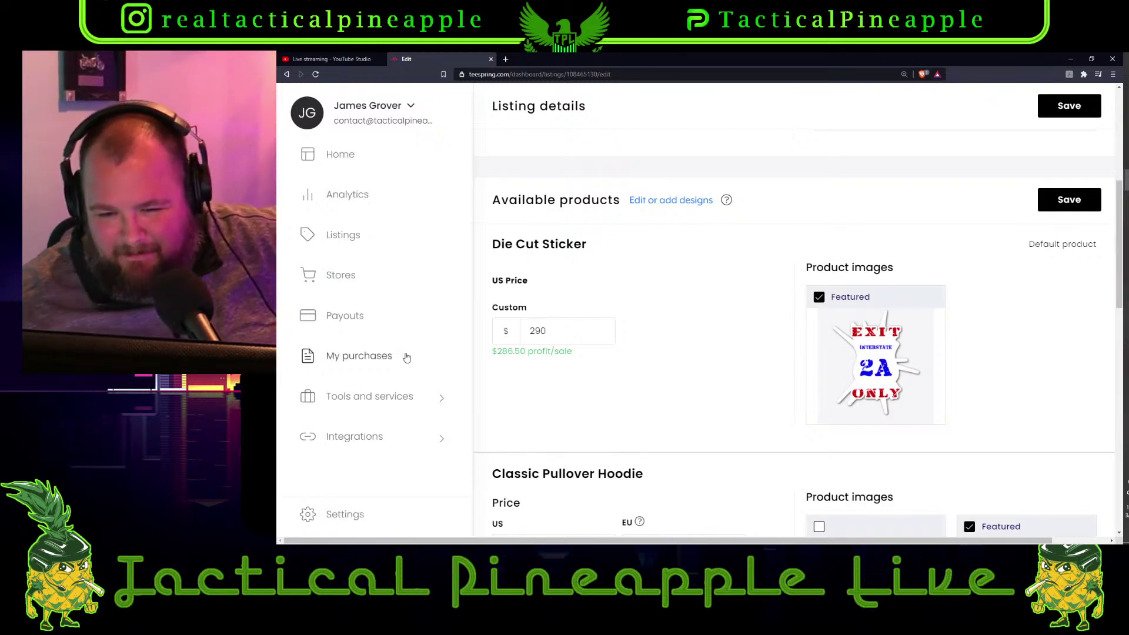
Set the Die Cut Sticker's US price to $7.00 and save the available products
{"action": "left_click_drag", "start_coordinate": [594, 330], "coordinate": [469, 341]}
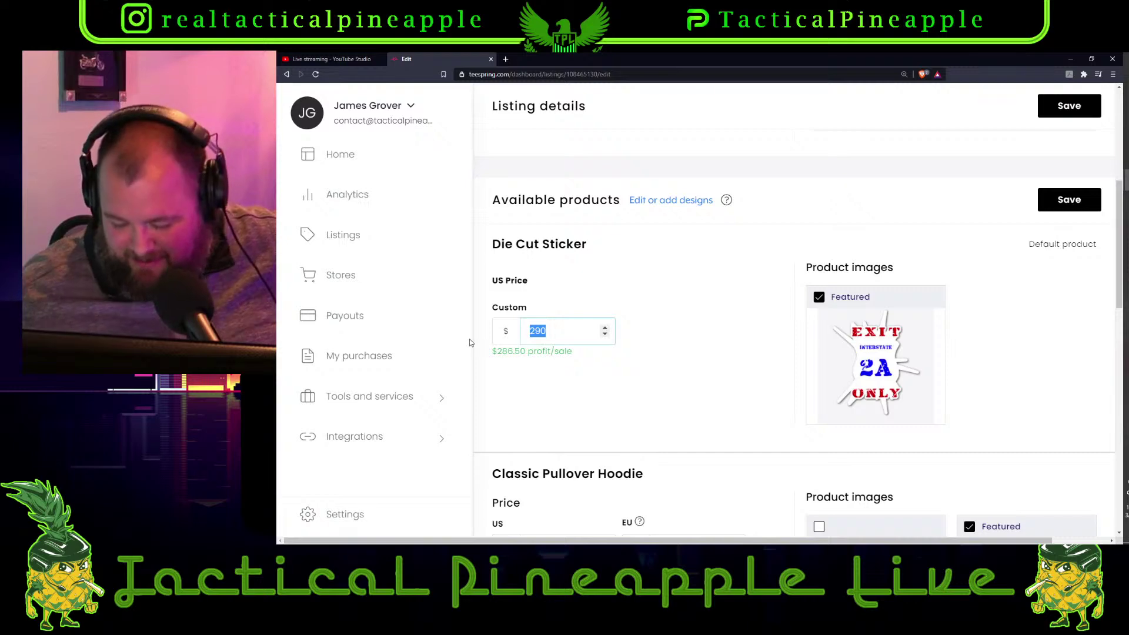
{"action": "type", "text": "7"}
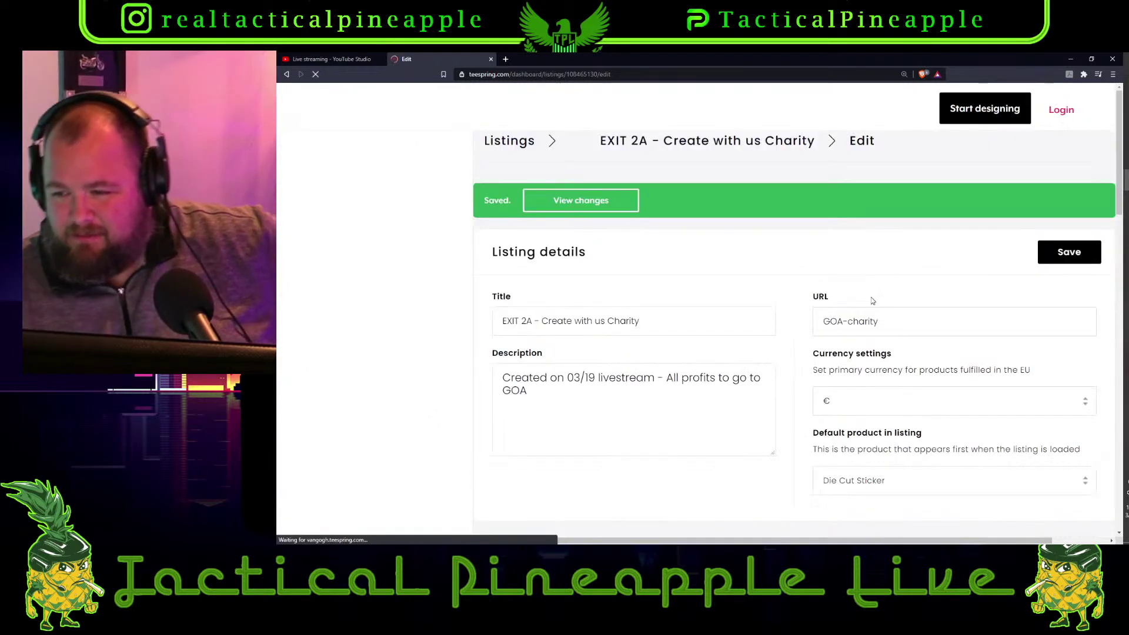
{"action": "scroll", "coordinate": [781, 275], "scroll_direction": "down", "scroll_amount": 5}
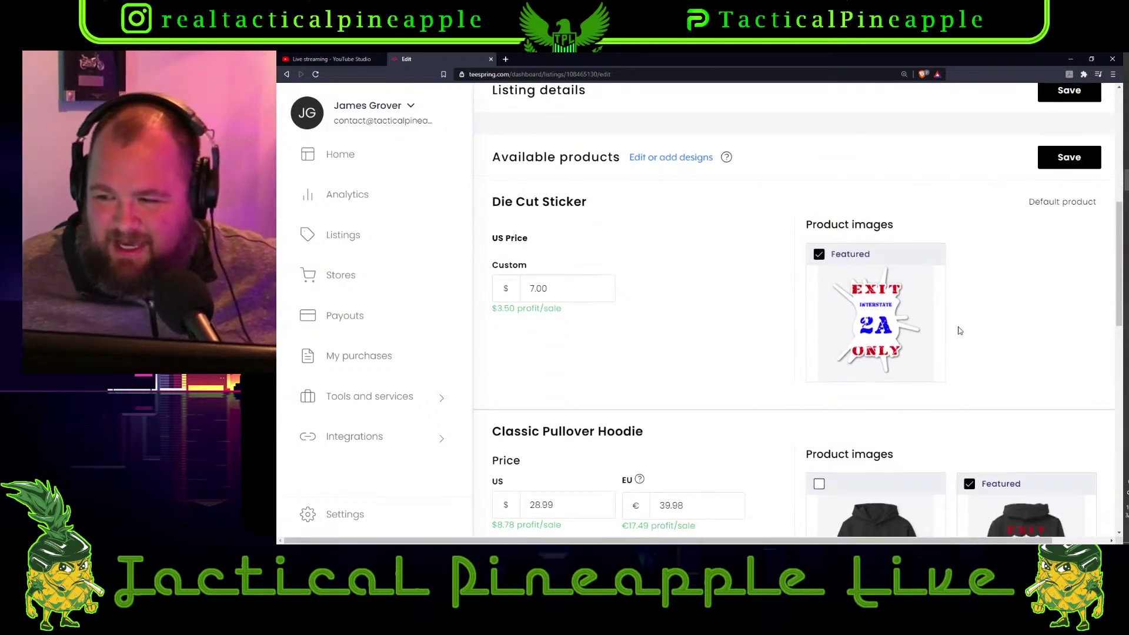
Try to make Classic Tee the listing's default product and save from the available products section
{"action": "scroll", "coordinate": [957, 327], "scroll_direction": "up", "scroll_amount": 5}
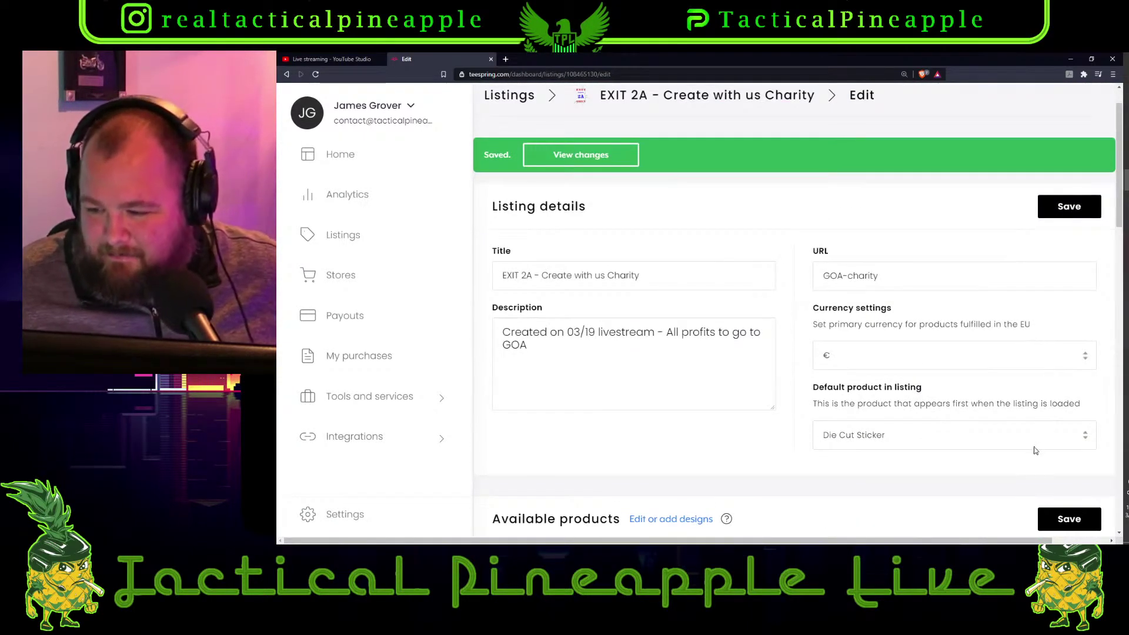
{"action": "left_click", "coordinate": [1086, 438]}
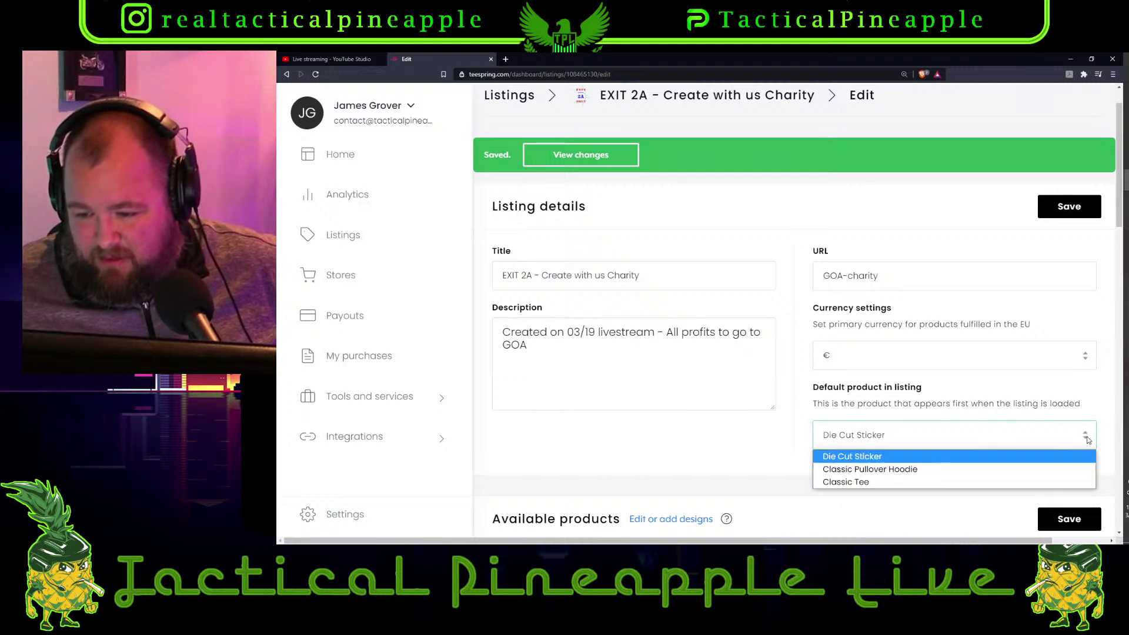
{"action": "left_click", "coordinate": [963, 483]}
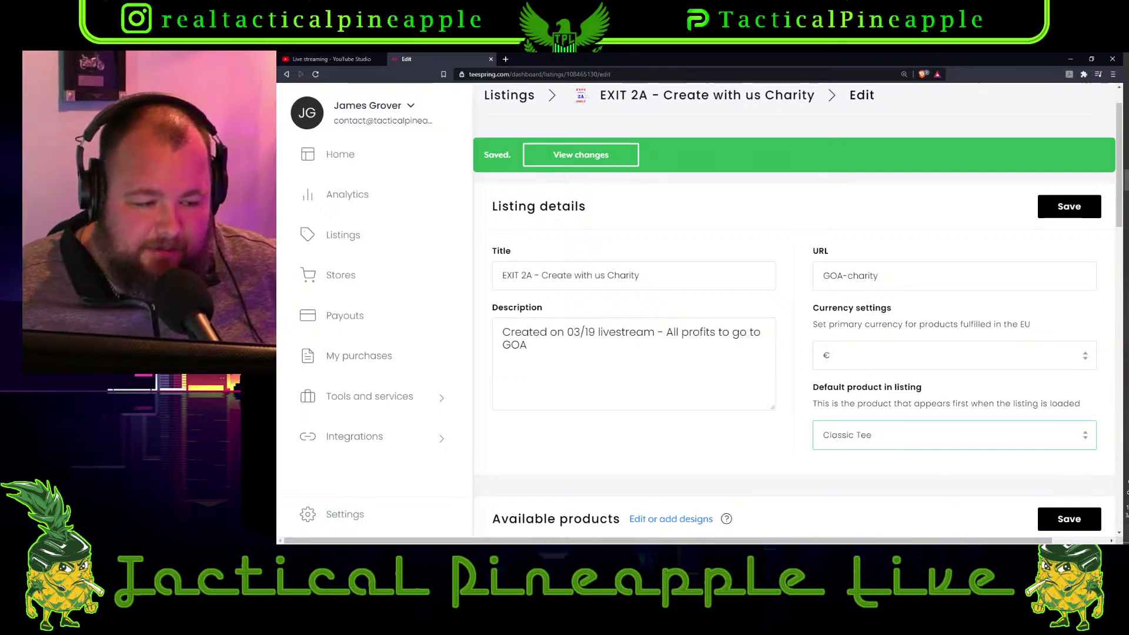
{"action": "scroll", "coordinate": [992, 453], "scroll_direction": "down", "scroll_amount": 1}
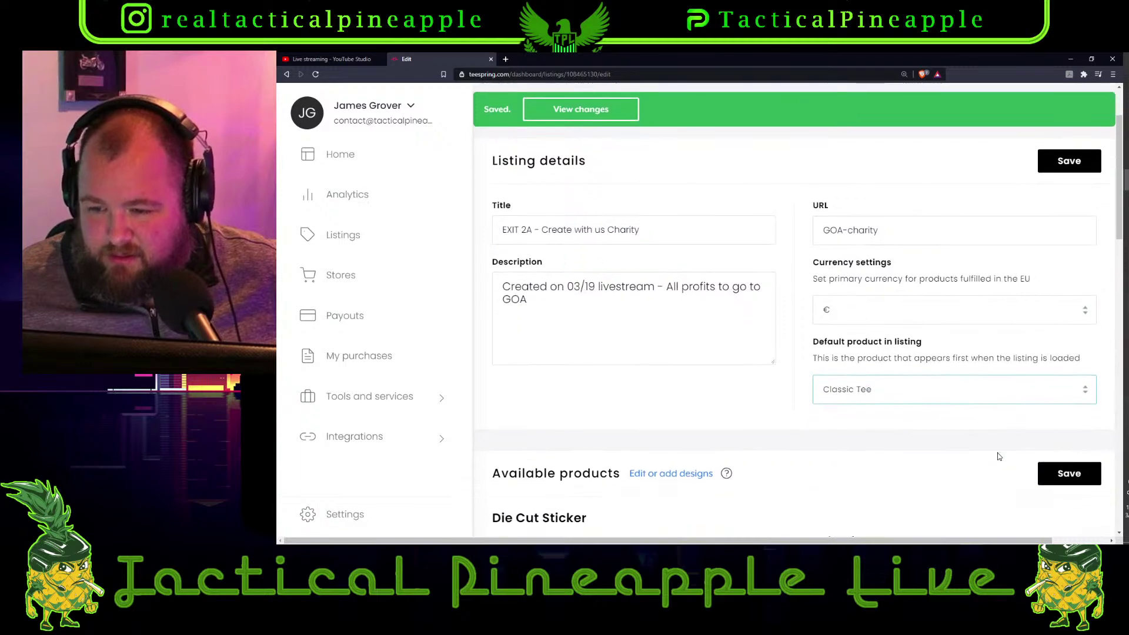
{"action": "left_click", "coordinate": [1067, 483]}
{"action": "left_click", "coordinate": [1066, 483]}
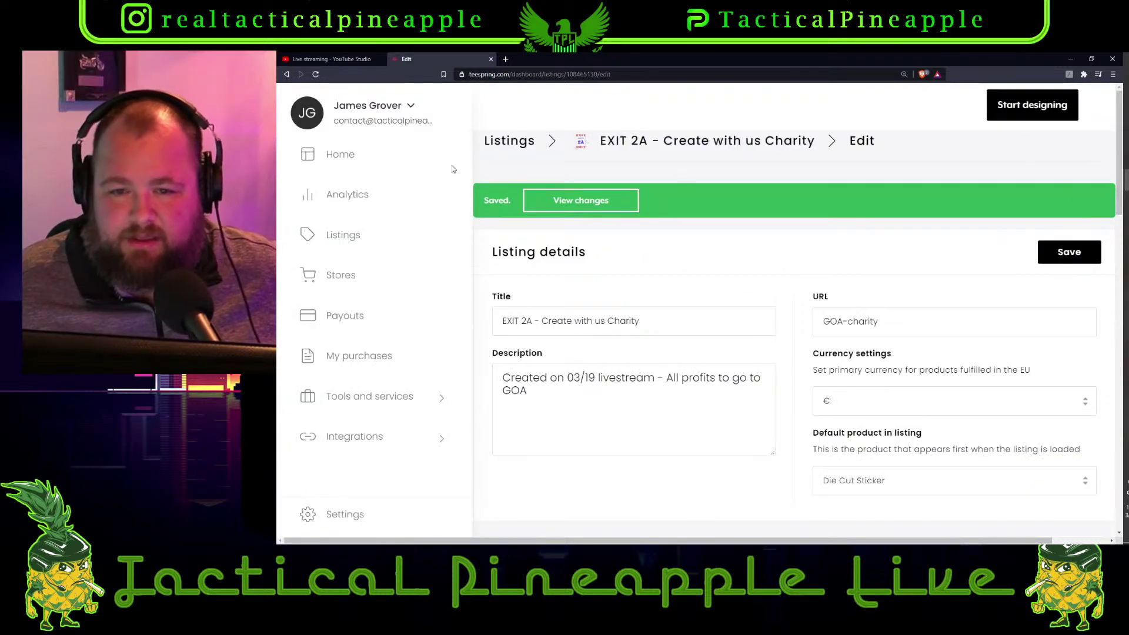
Open the storefront at store.tacticalpineapple.com
{"action": "left_click", "coordinate": [551, 74]}
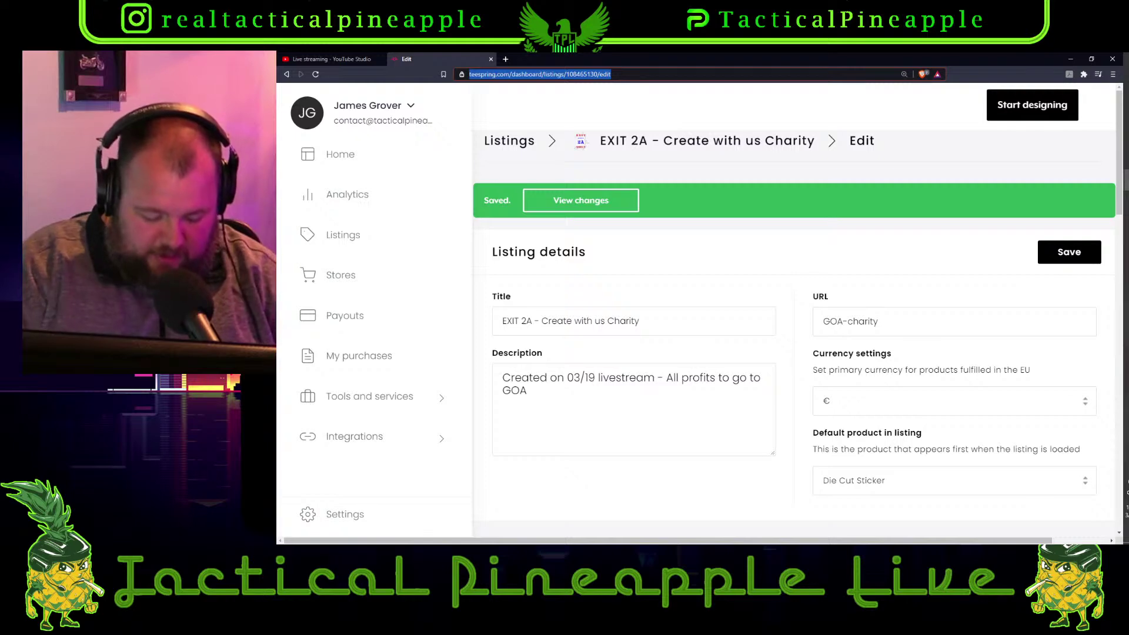
{"action": "type", "text": "store."}
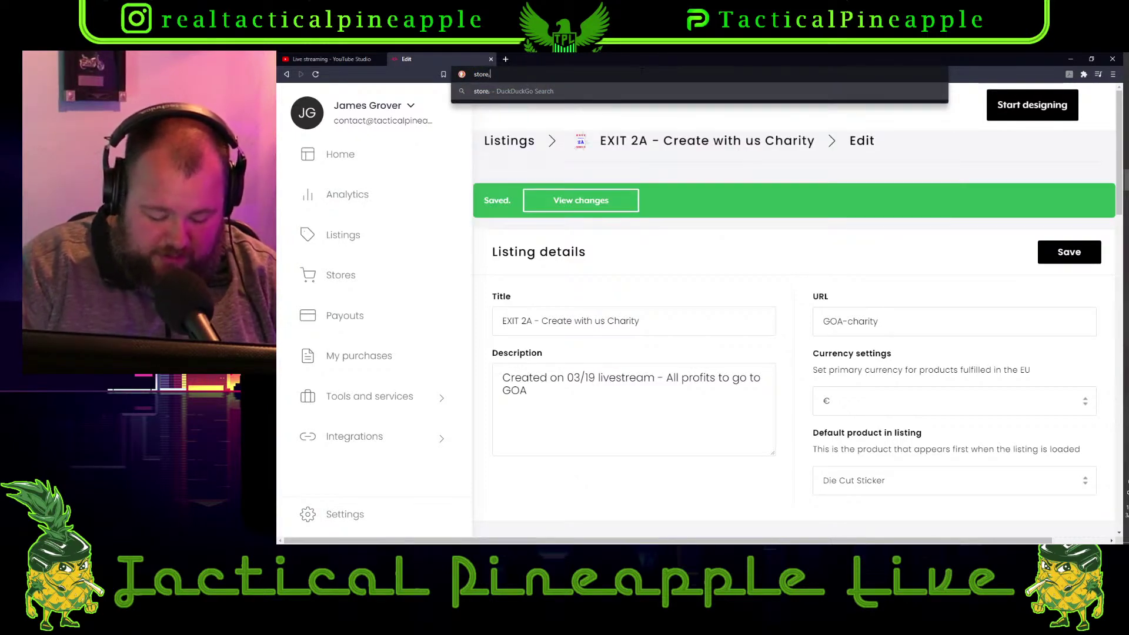
{"action": "type", "text": "tactica"}
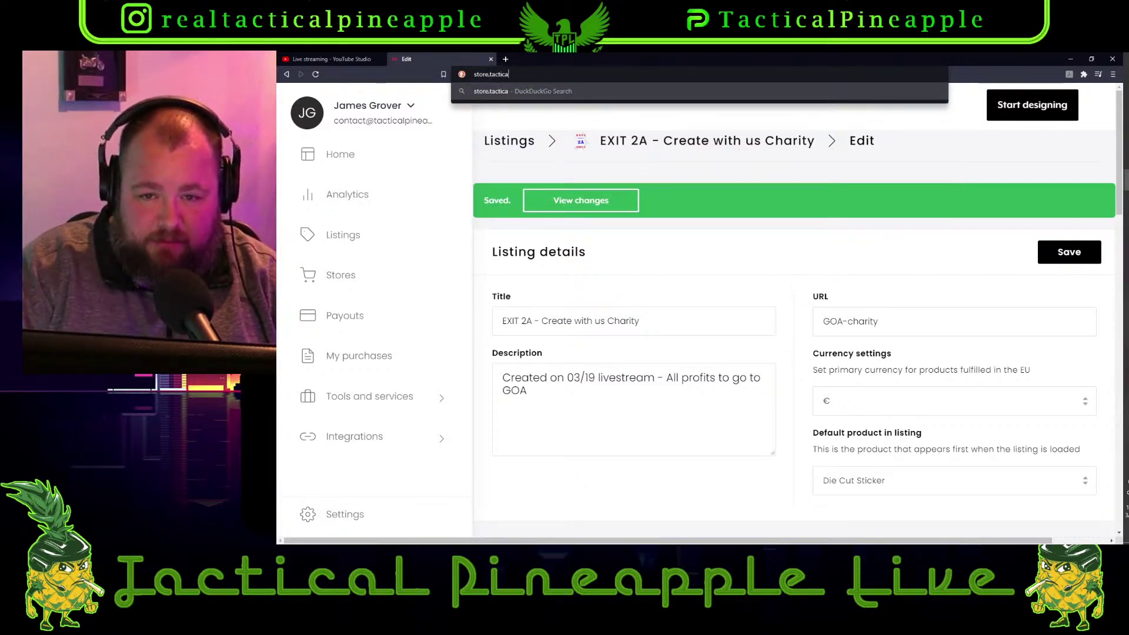
{"action": "type", "text": "lpineappl"}
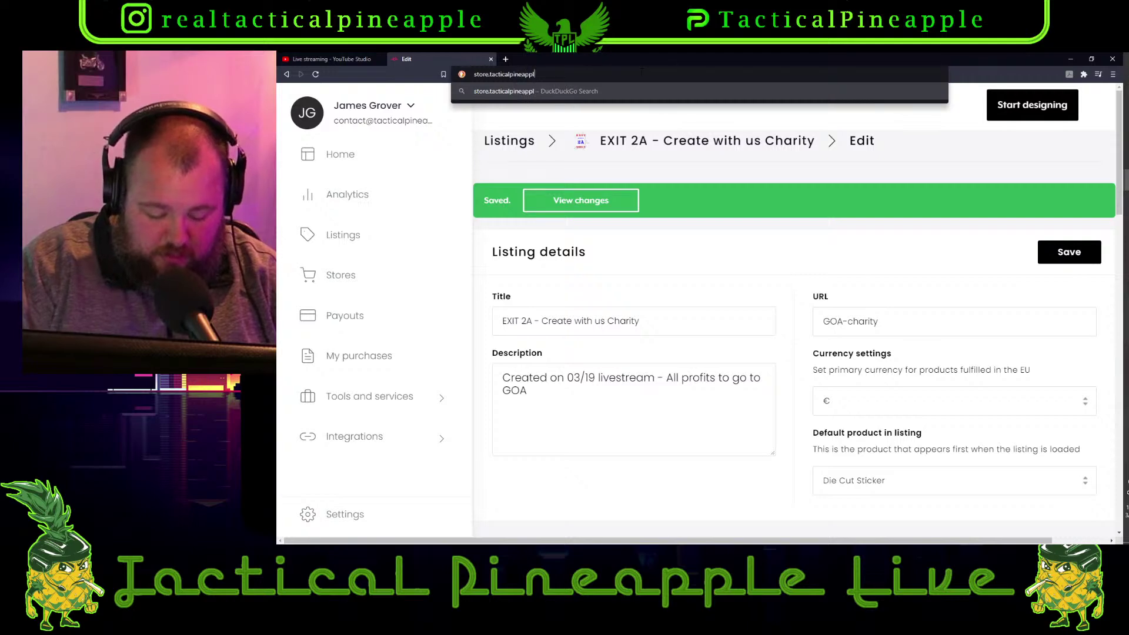
{"action": "type", "text": "e.com"}
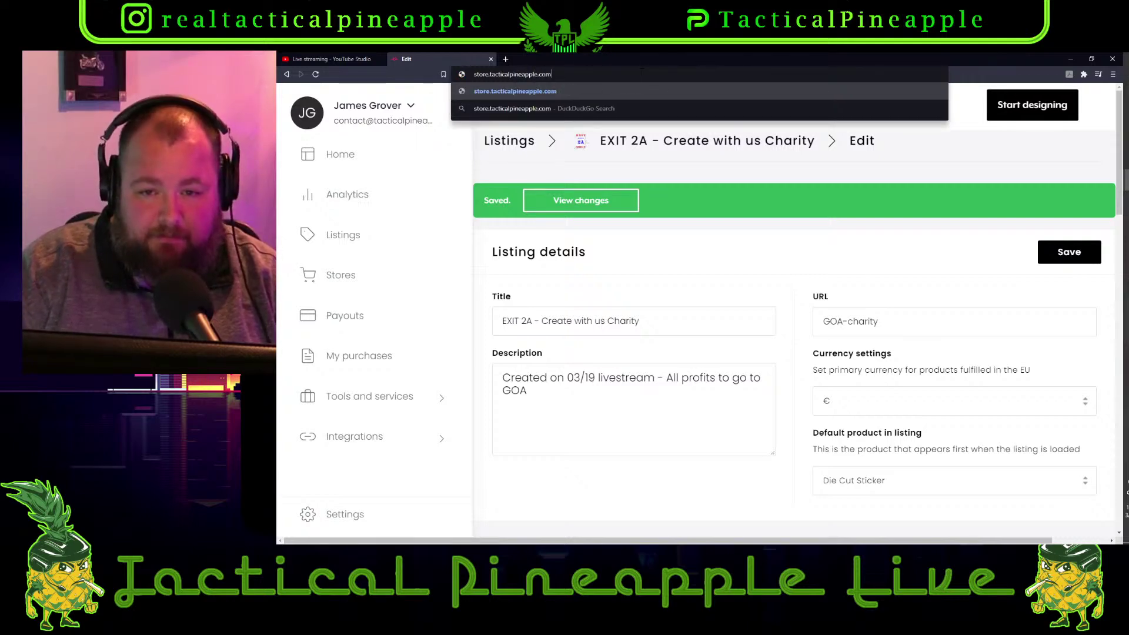
{"action": "key", "text": "Return"}
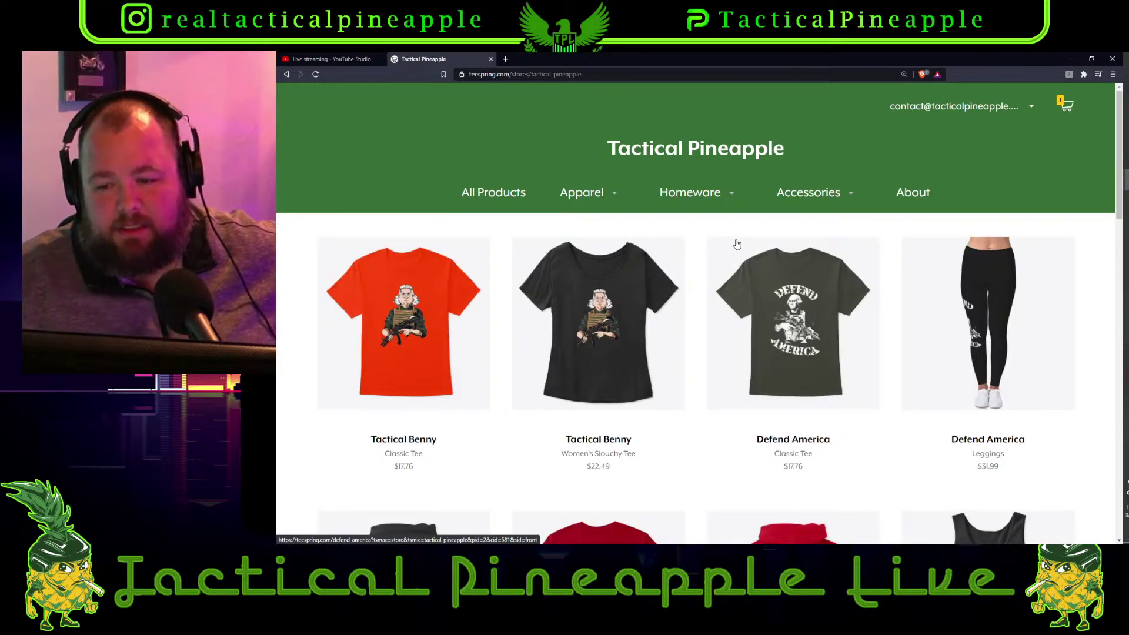
Find the EXIT 2A - Create with us Charity items at the end of the store's products and open the Classic Tee
{"action": "scroll", "coordinate": [736, 245], "scroll_direction": "down", "scroll_amount": 1}
{"action": "scroll", "coordinate": [763, 247], "scroll_direction": "down", "scroll_amount": 15}
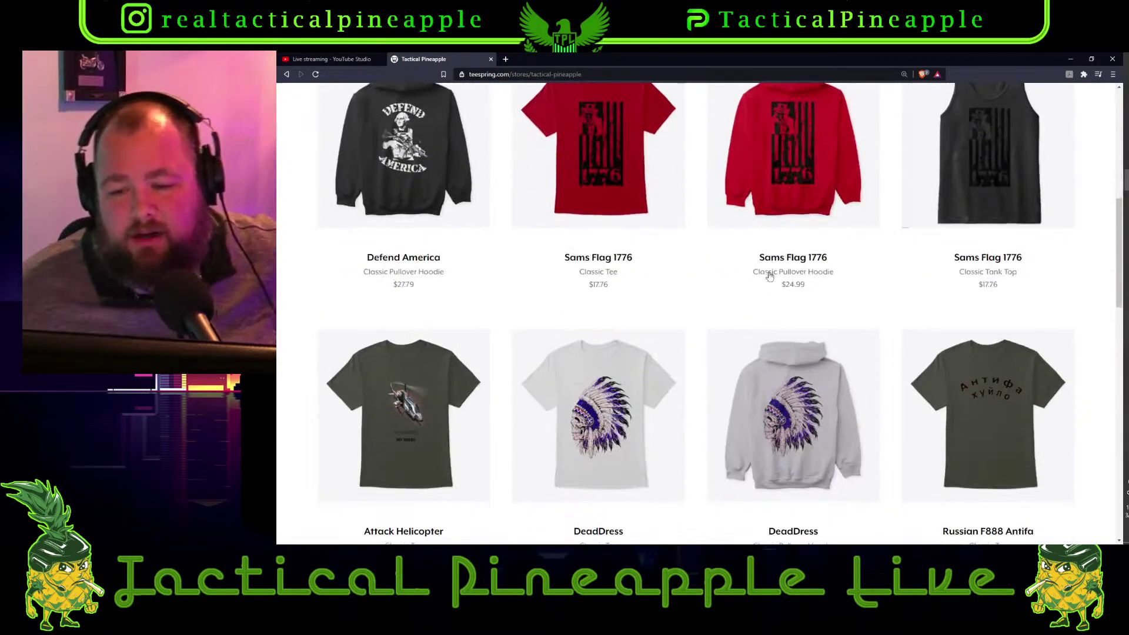
{"action": "scroll", "coordinate": [772, 284], "scroll_direction": "down", "scroll_amount": 8}
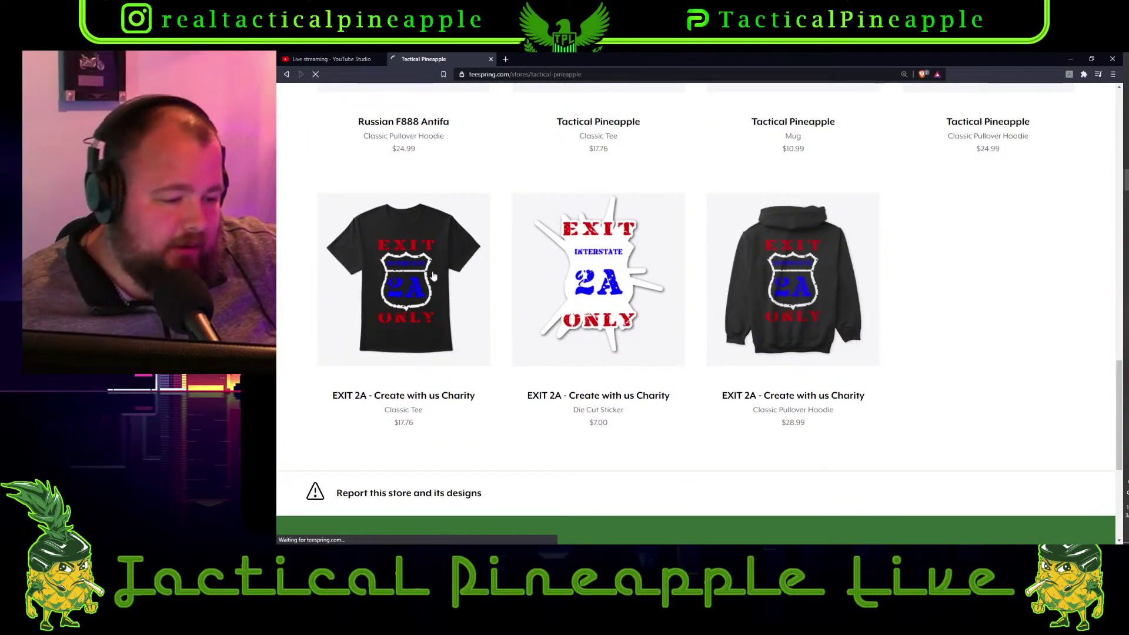
{"action": "left_click", "coordinate": [610, 306]}
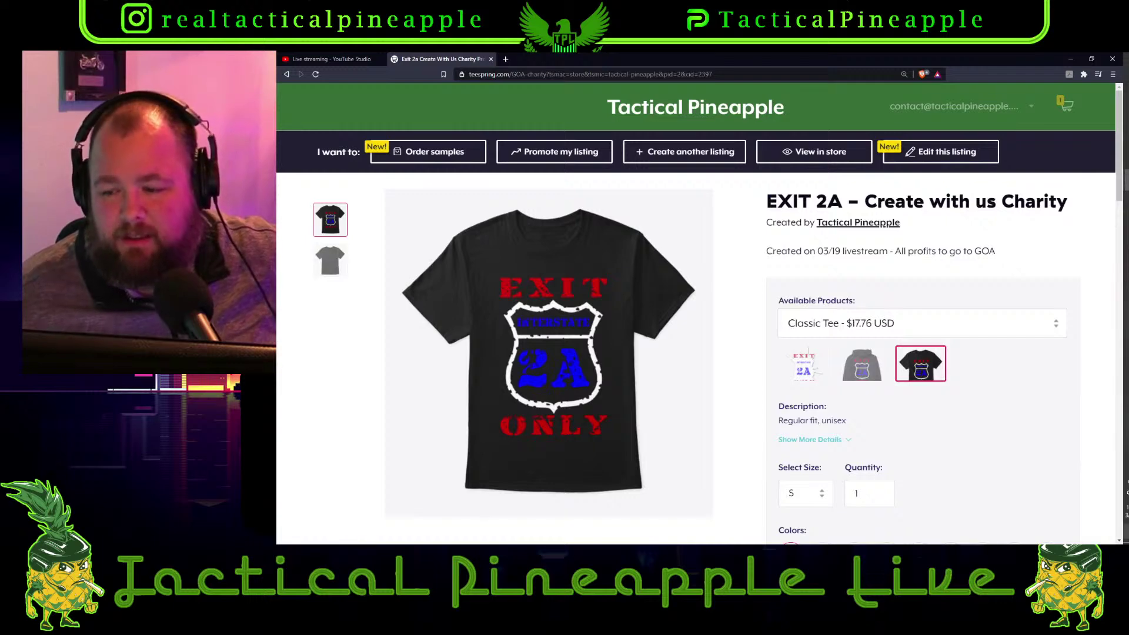
Copy the full web address of the EXIT 2A Classic Tee page and switch to another window
{"action": "mouse_move", "coordinate": [1125, 511]}
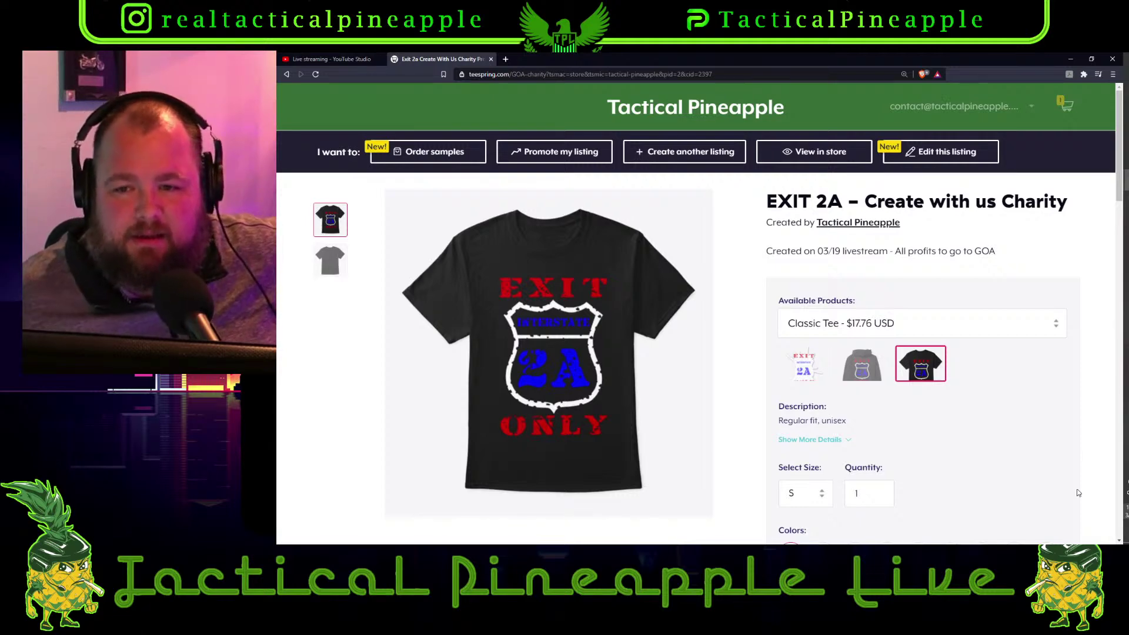
{"action": "left_click", "coordinate": [695, 73]}
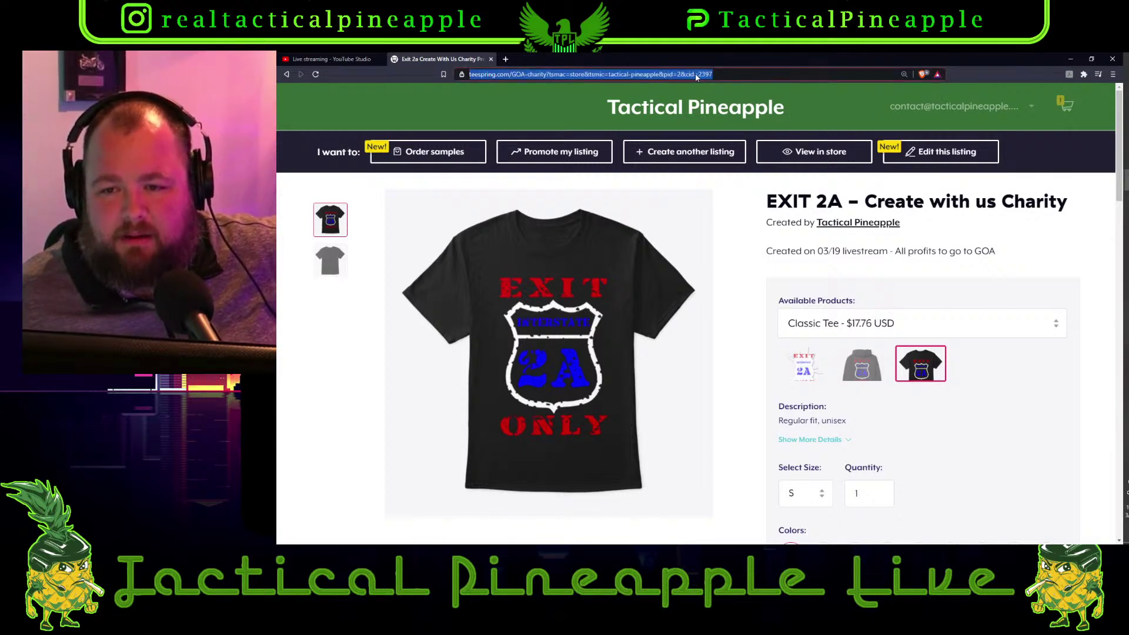
{"action": "right_click", "coordinate": [694, 73]}
{"action": "left_click", "coordinate": [723, 124]}
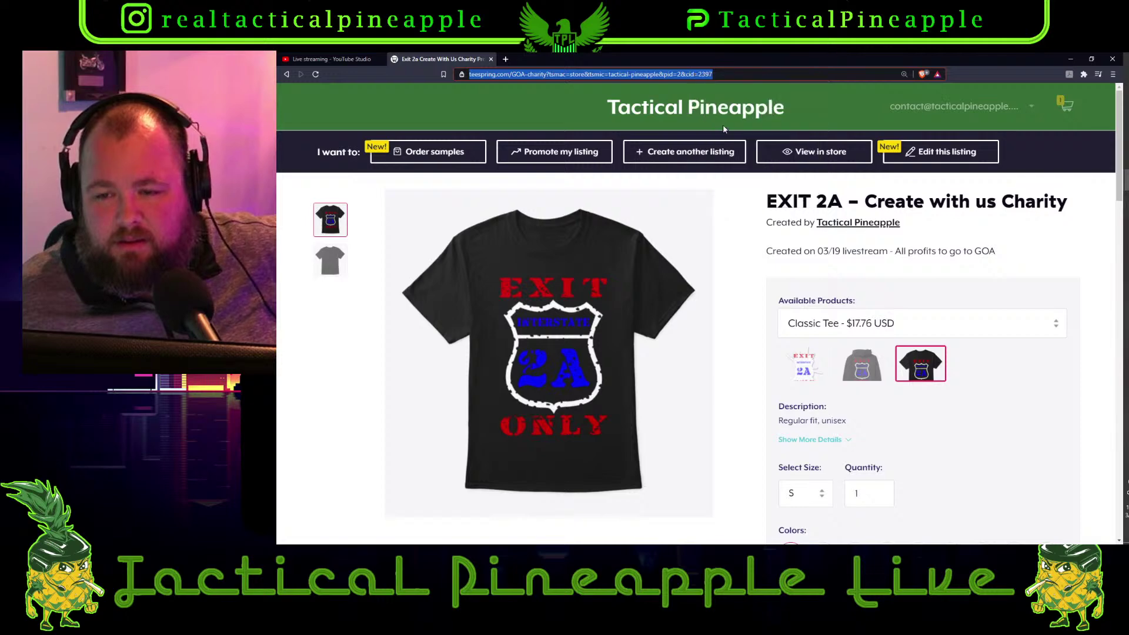
{"action": "key", "text": "alt+Tab"}
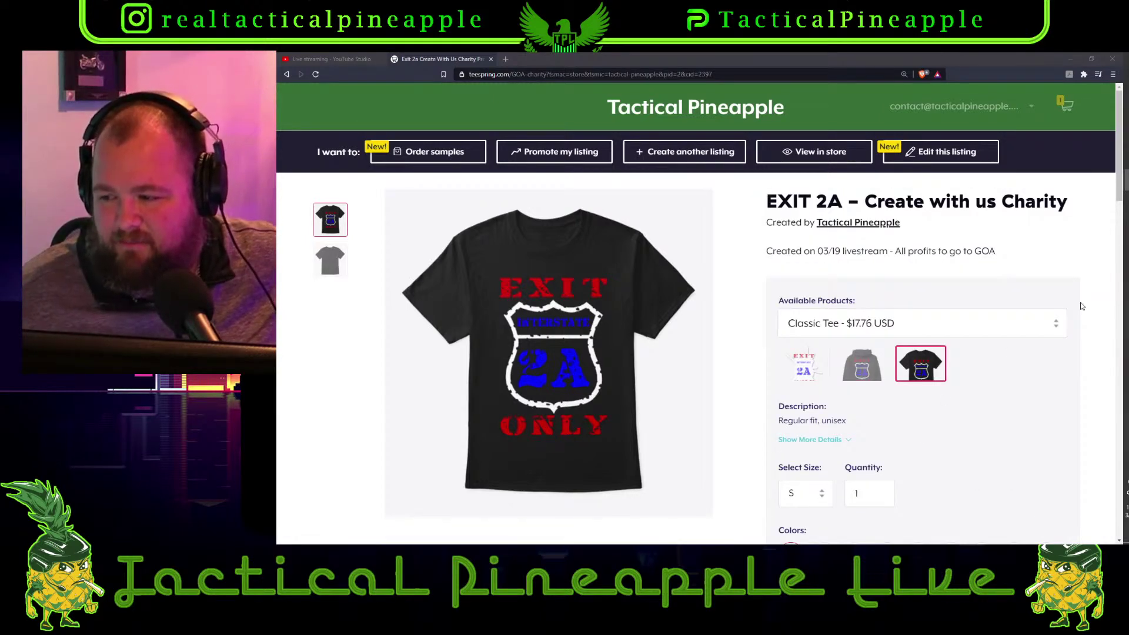
Examine the Classic Tee's product page, including its colors, delivery details, shipping costs and return policy
{"action": "mouse_move", "coordinate": [1125, 268]}
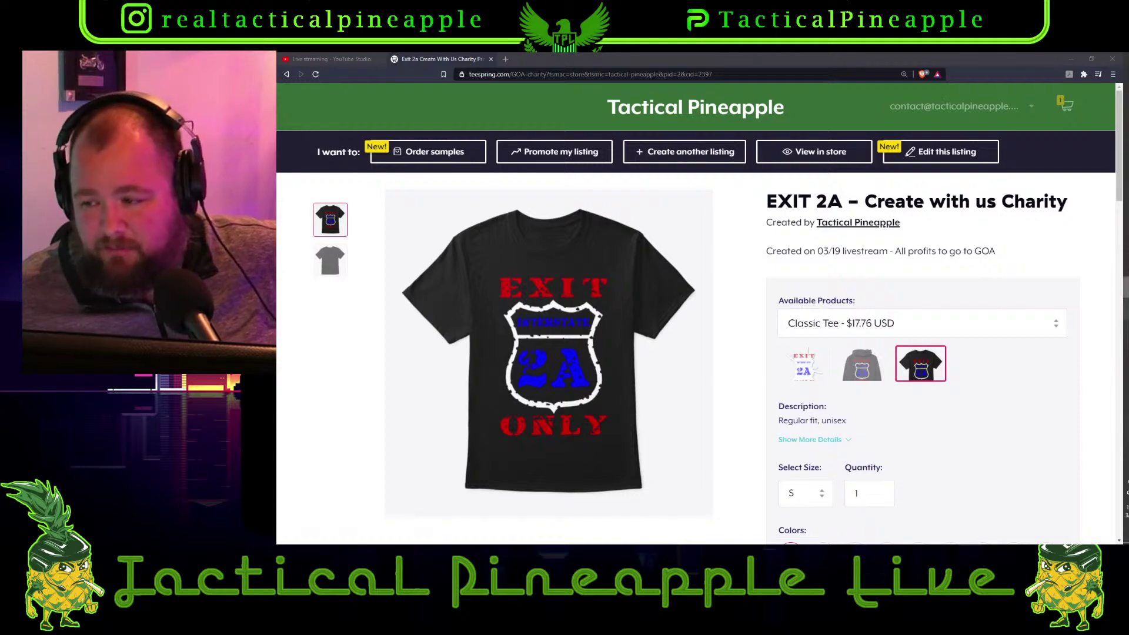
{"action": "mouse_move", "coordinate": [1123, 179]}
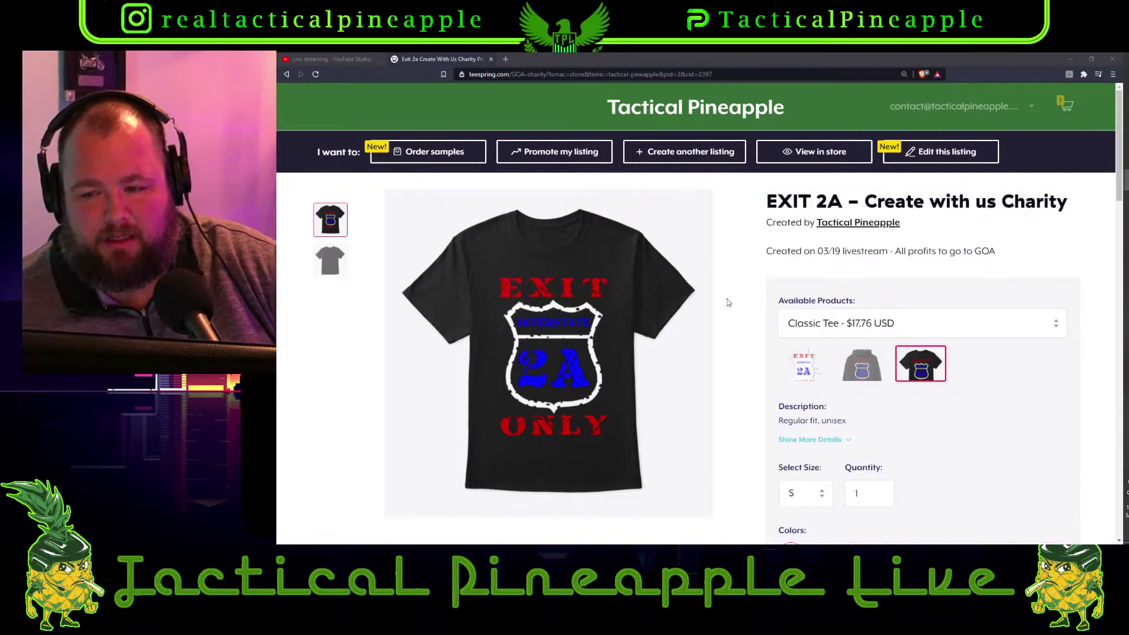
{"action": "mouse_move", "coordinate": [579, 278]}
{"action": "scroll", "coordinate": [624, 282], "scroll_direction": "down", "scroll_amount": 2}
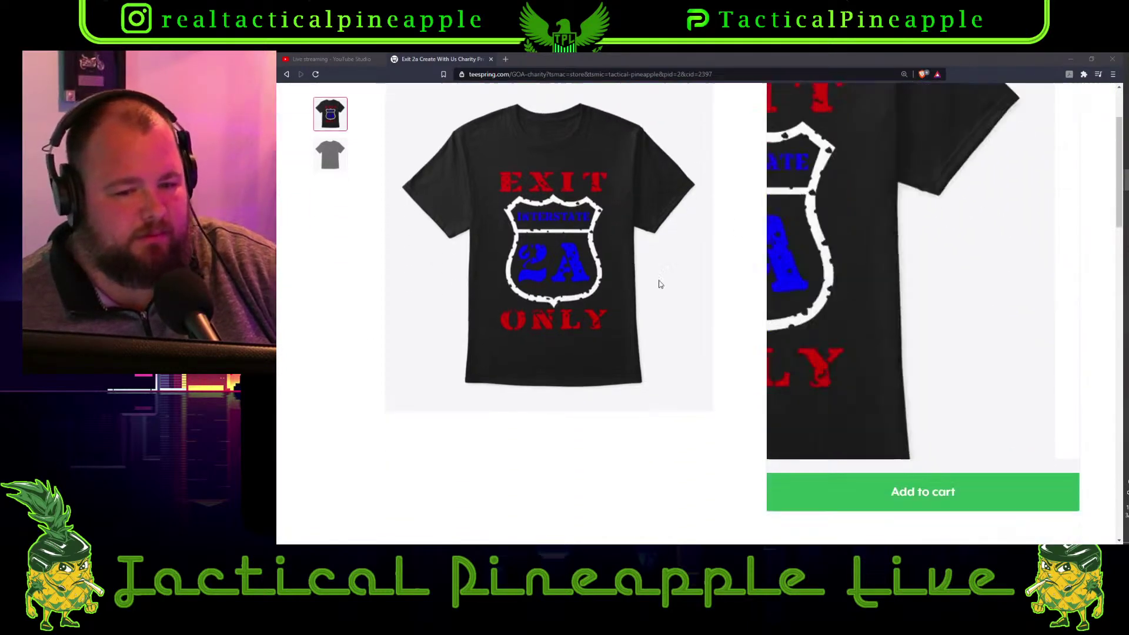
{"action": "scroll", "coordinate": [705, 329], "scroll_direction": "up", "scroll_amount": 2}
{"action": "scroll", "coordinate": [764, 371], "scroll_direction": "down", "scroll_amount": 2}
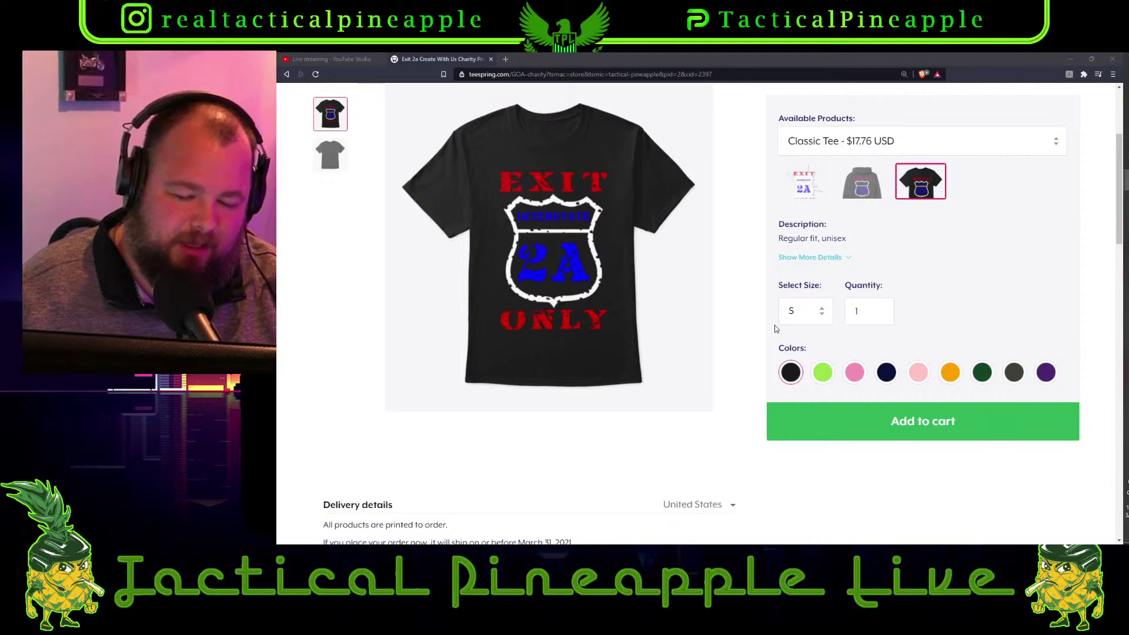
{"action": "mouse_move", "coordinate": [688, 350]}
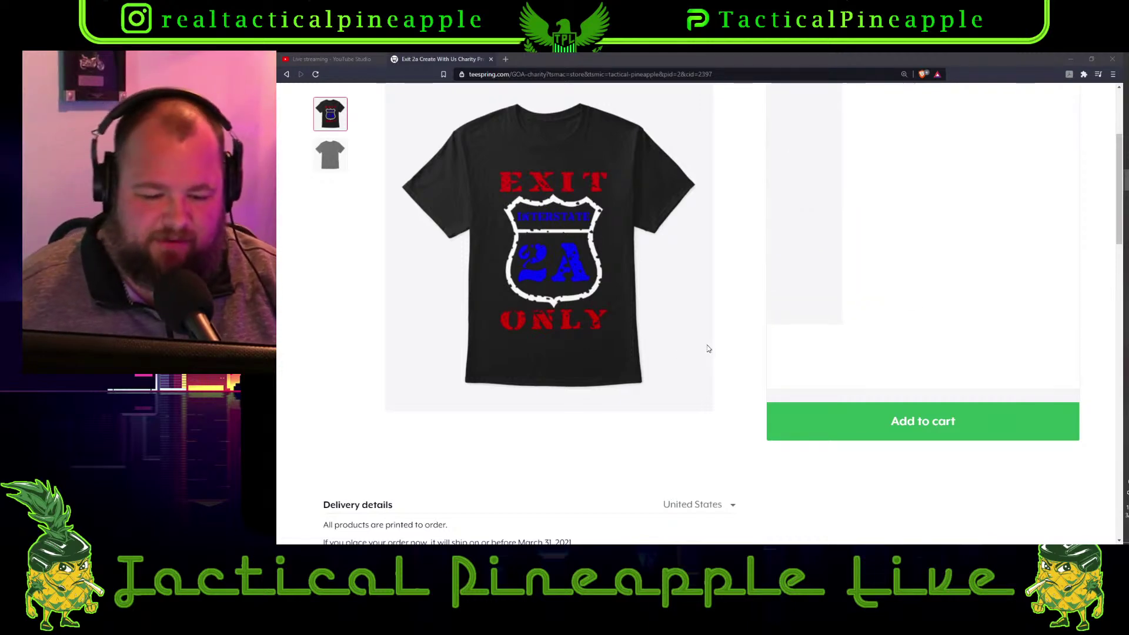
{"action": "scroll", "coordinate": [711, 350], "scroll_direction": "down", "scroll_amount": 3}
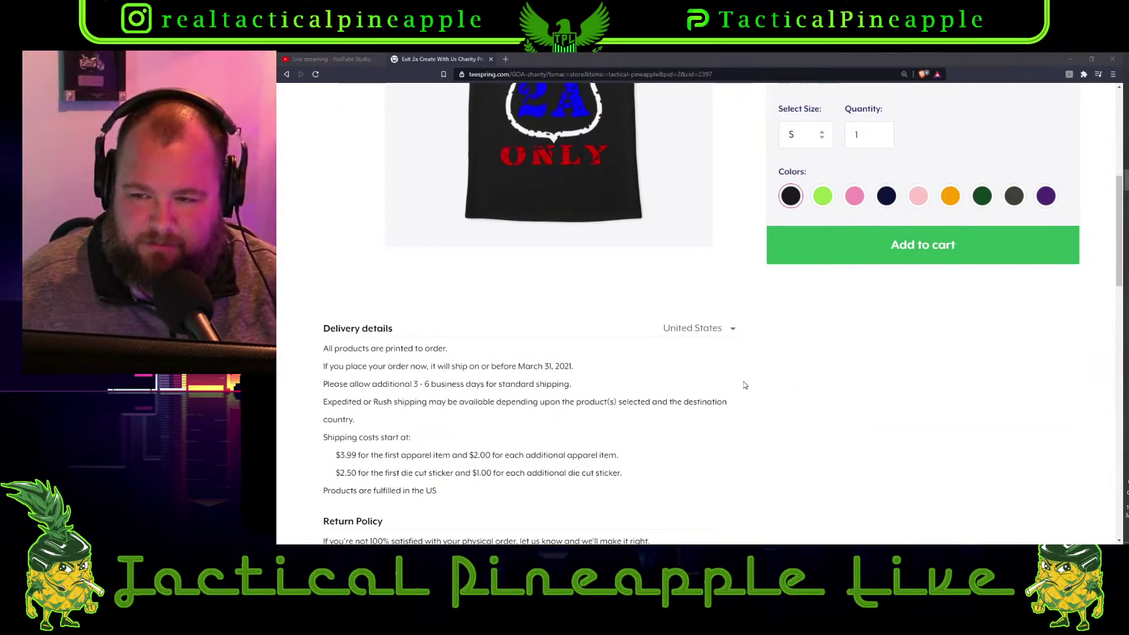
{"action": "scroll", "coordinate": [745, 385], "scroll_direction": "down", "scroll_amount": 1}
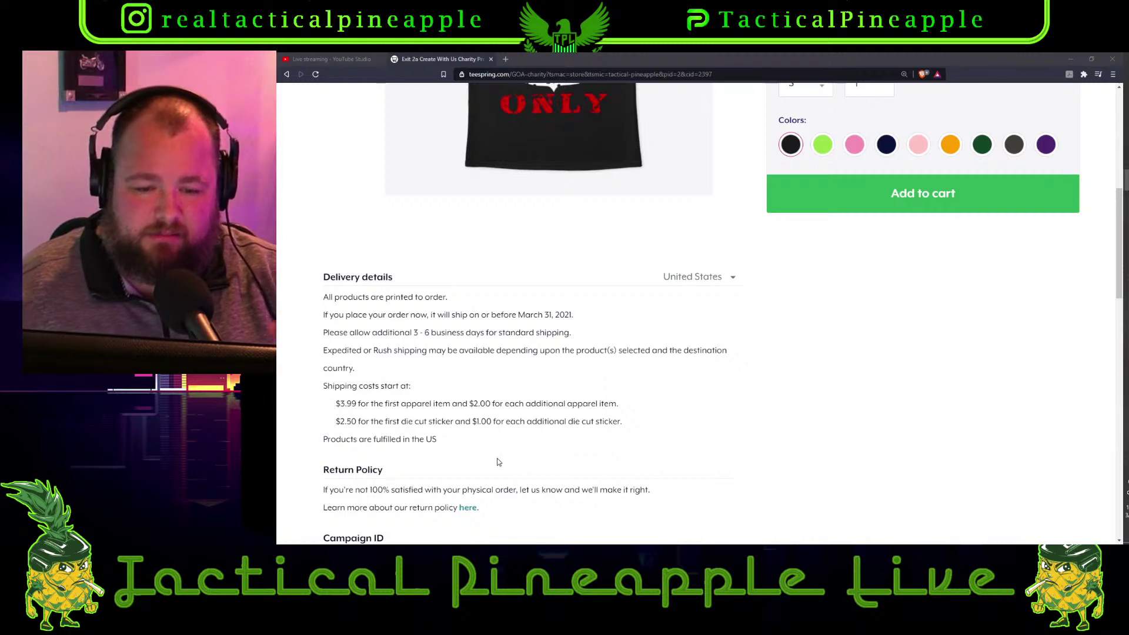
{"action": "scroll", "coordinate": [620, 469], "scroll_direction": "up", "scroll_amount": 3}
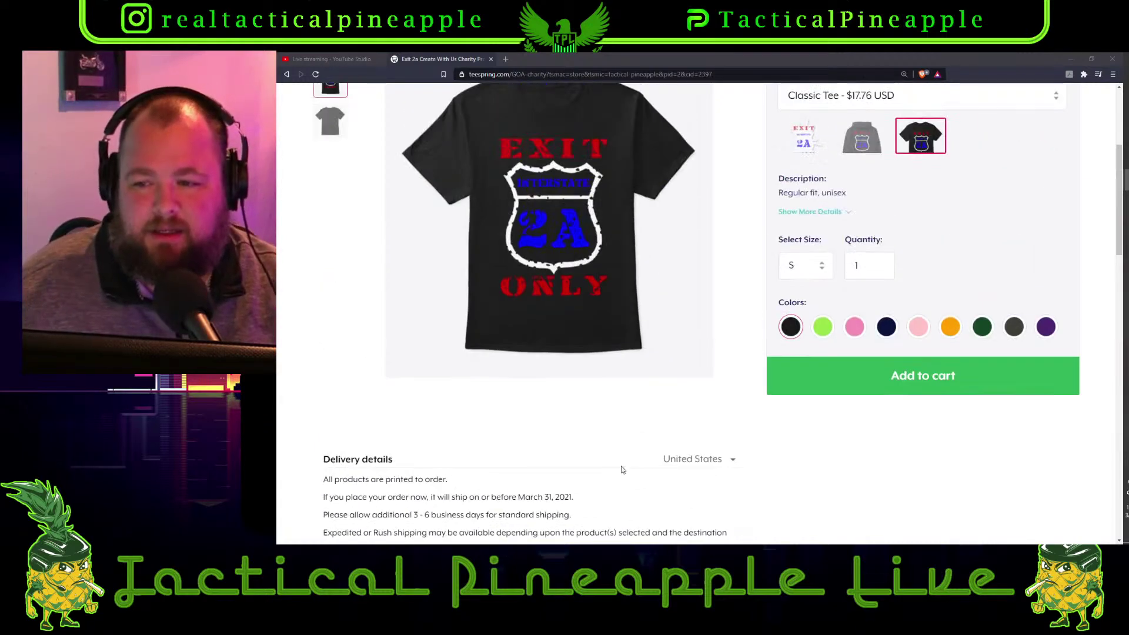
{"action": "scroll", "coordinate": [622, 468], "scroll_direction": "up", "scroll_amount": 3}
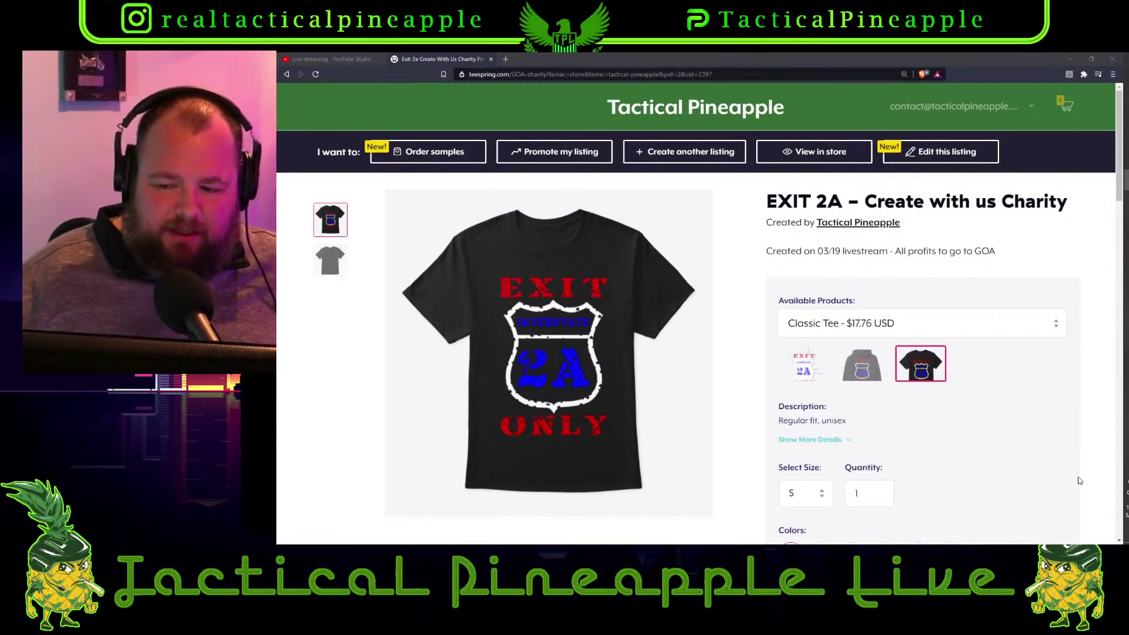
Display the listing's Classic Pullover Hoodie and restore the browser window down from full size
{"action": "left_click", "coordinate": [867, 370]}
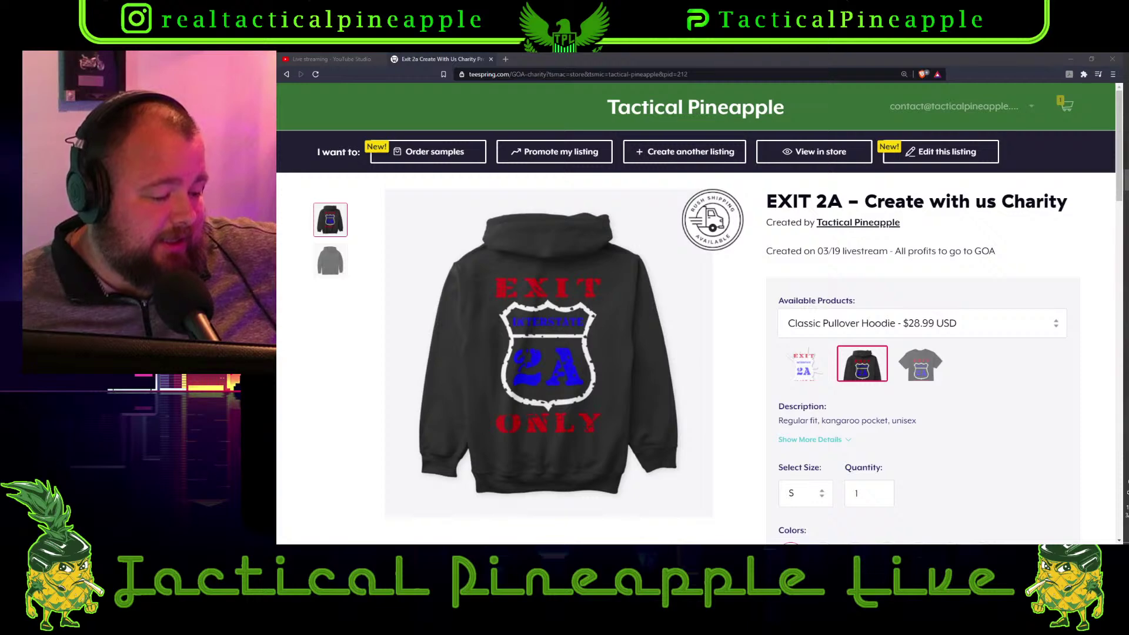
{"action": "key", "text": "super+Down"}
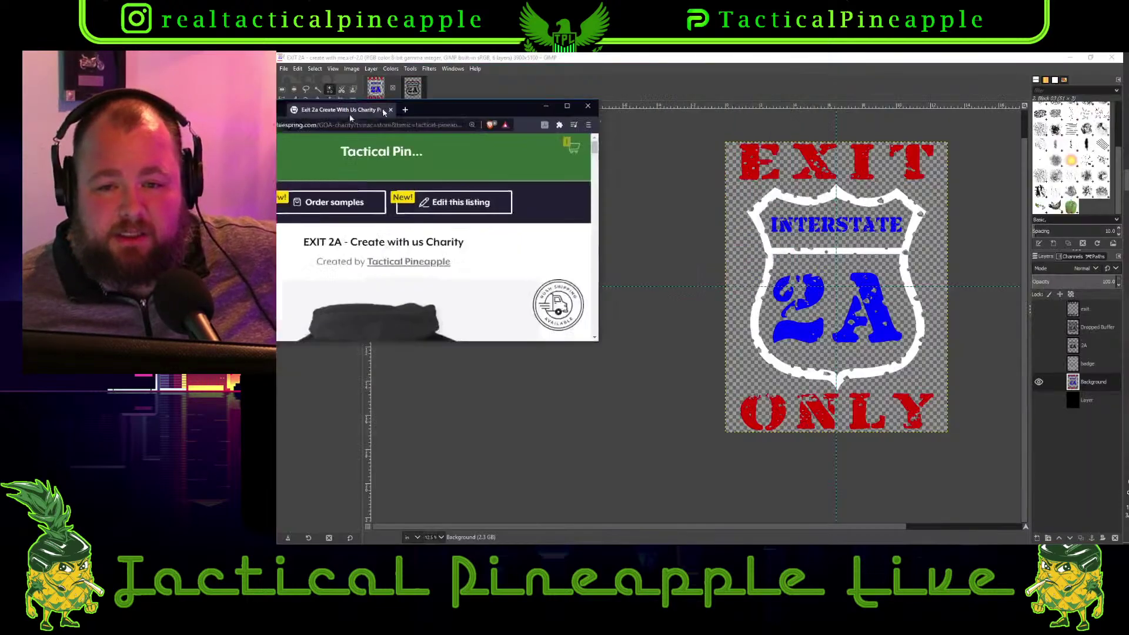